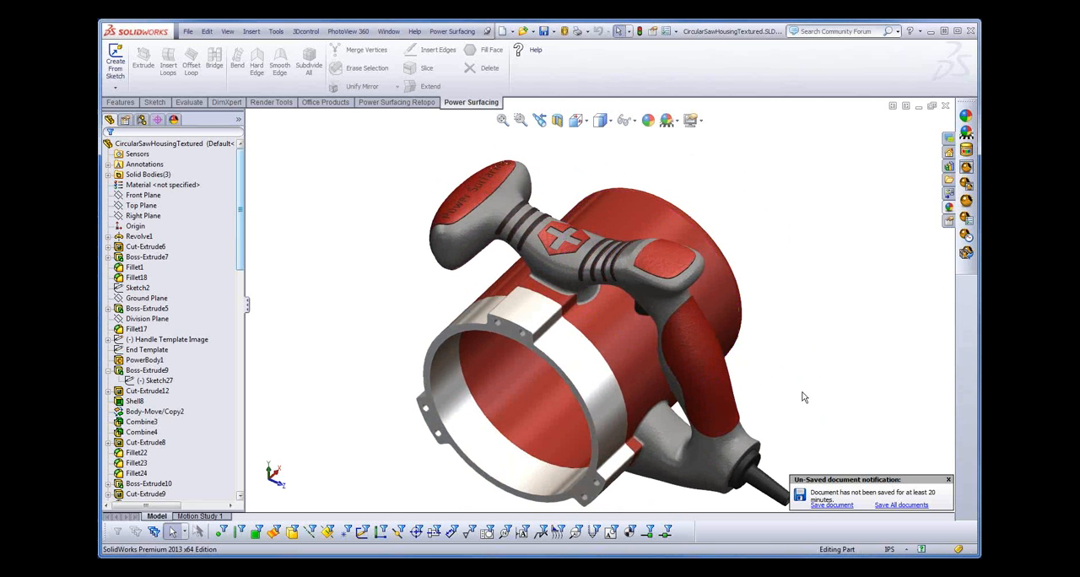
- Close the textured circular saw housing part without saving the changes
middle_click_drag(802, 393, 801, 372)
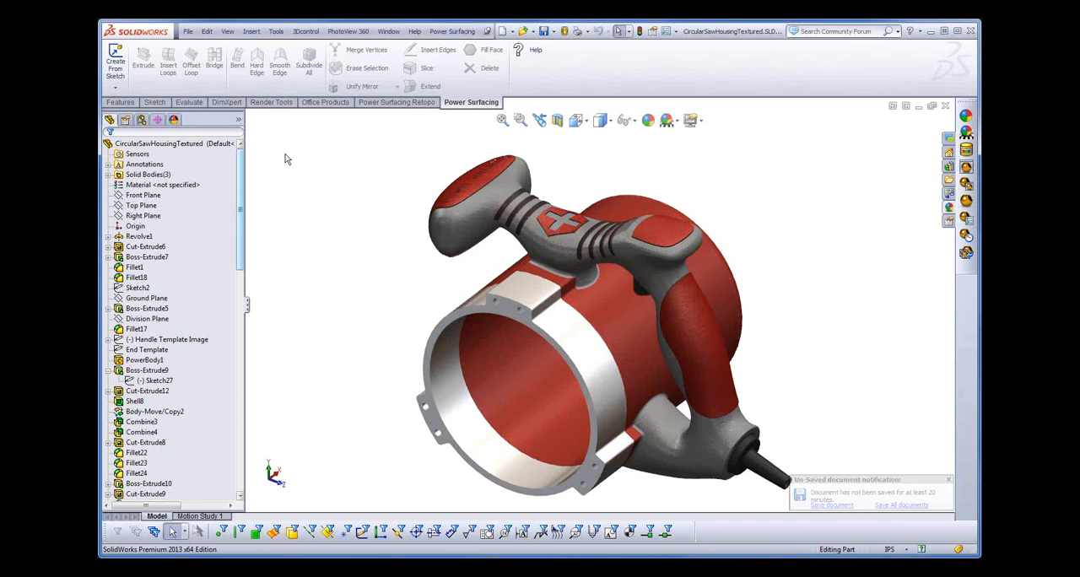
left_click(188, 31)
left_click(208, 71)
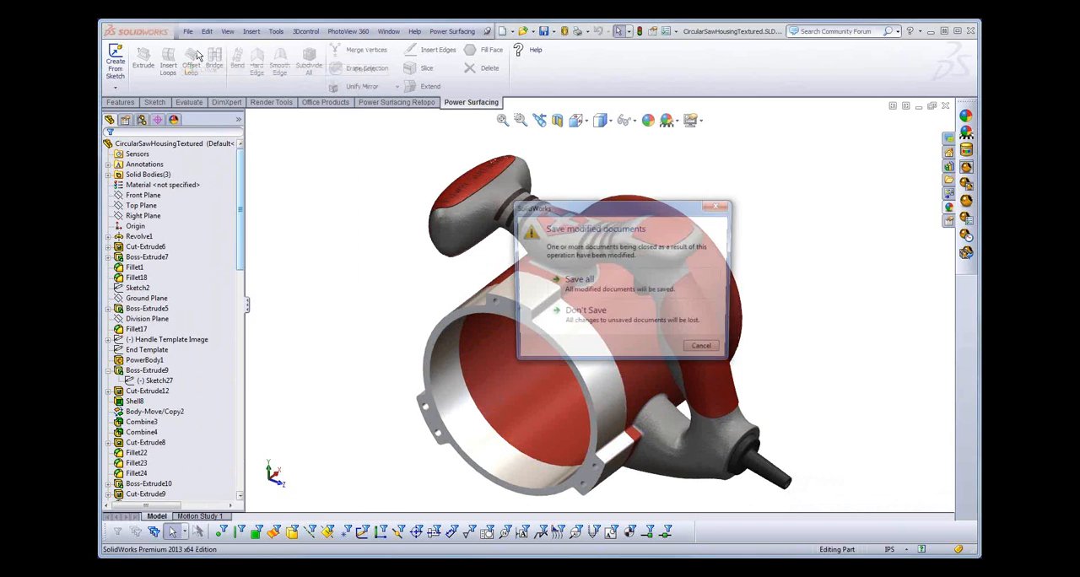
left_click(581, 318)
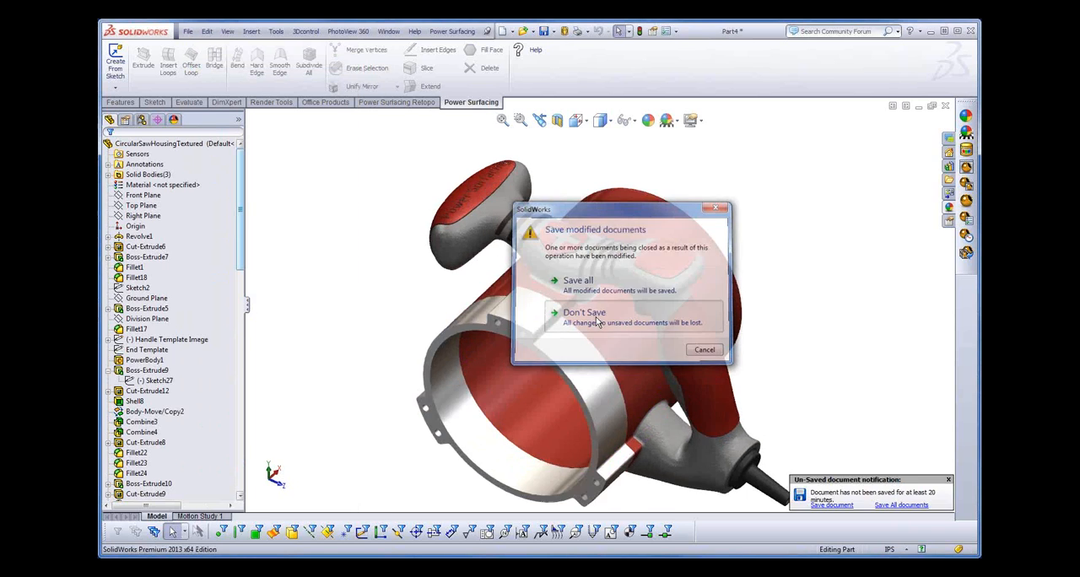
- Open the recent part CircularSawHousing.SLDPRT
left_click(188, 32)
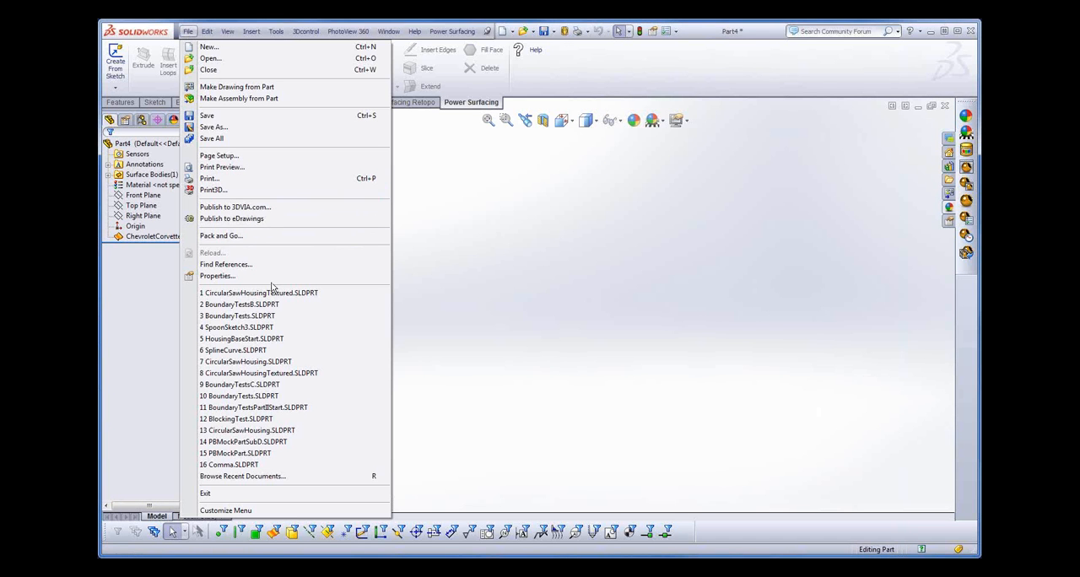
mouse_move(263, 340)
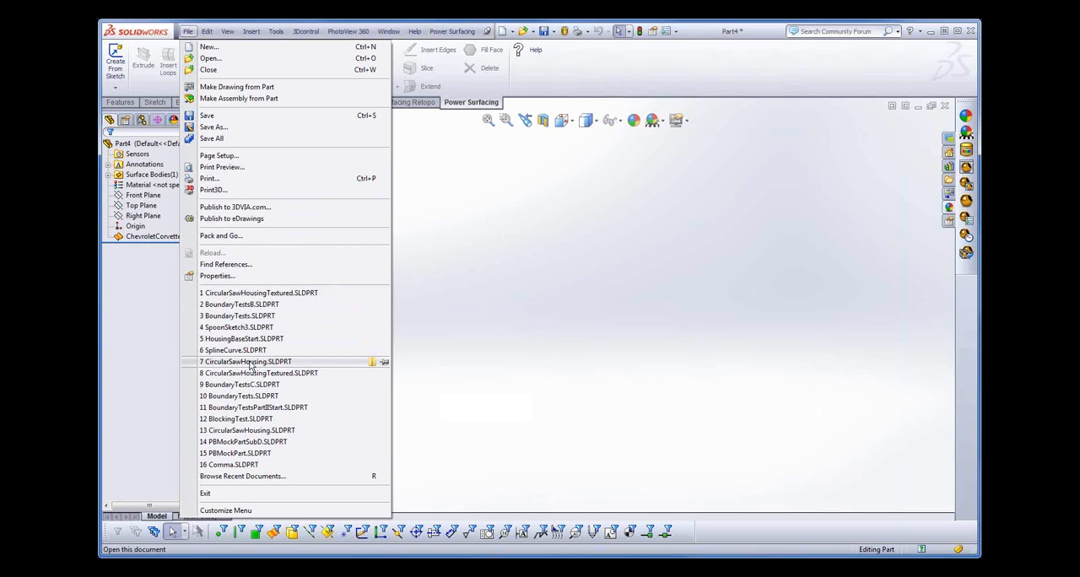
left_click(247, 361)
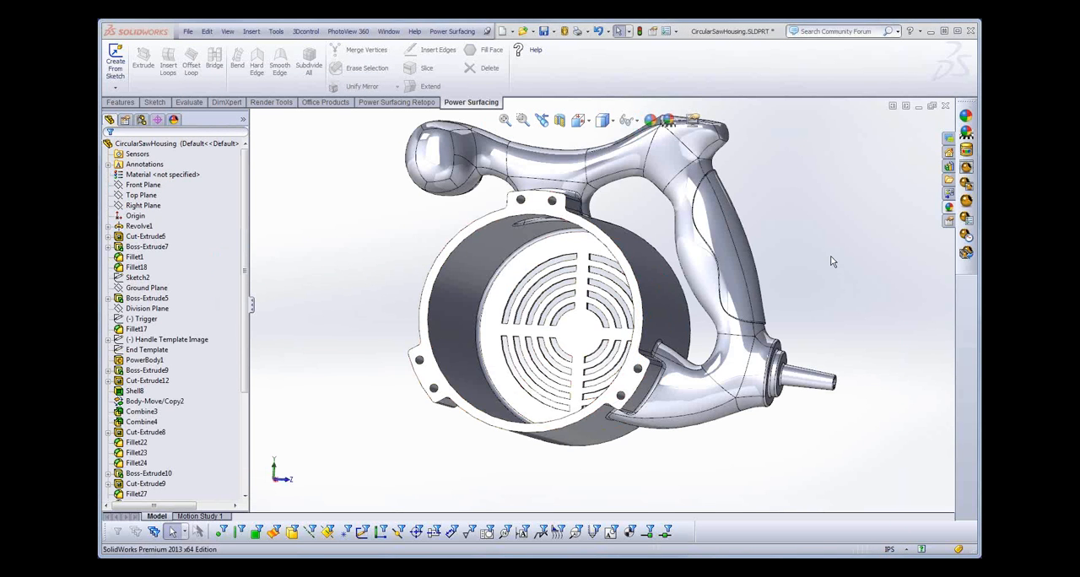
- Open the PowerBody1 handle feature of the saw housing for editing
middle_click_drag(832, 260, 852, 292)
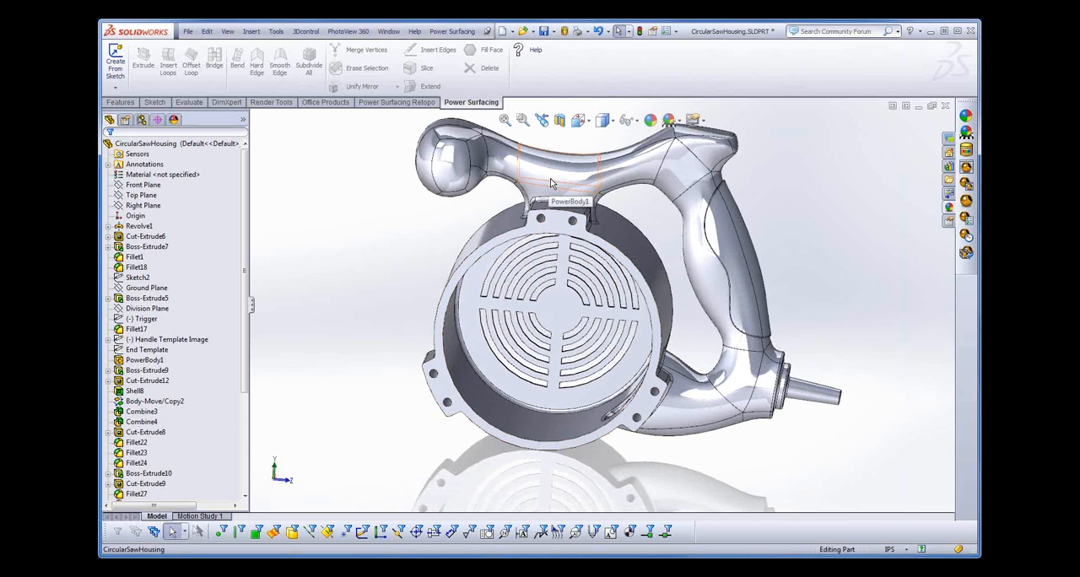
left_click(148, 361)
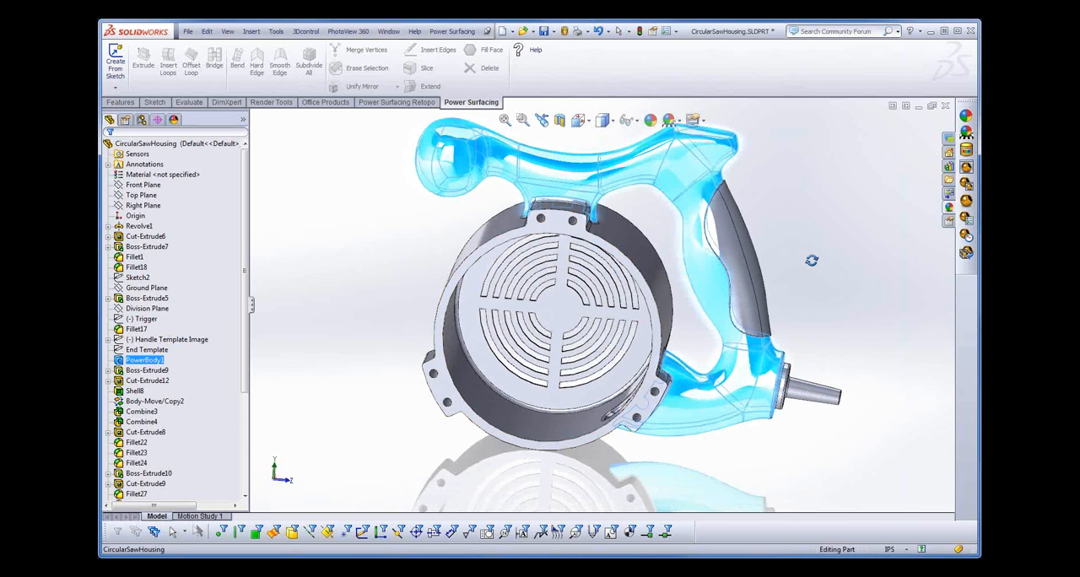
mouse_move(812, 260)
middle_mouse_down()
mouse_move(768, 322)
mouse_move(812, 279)
middle_mouse_up()
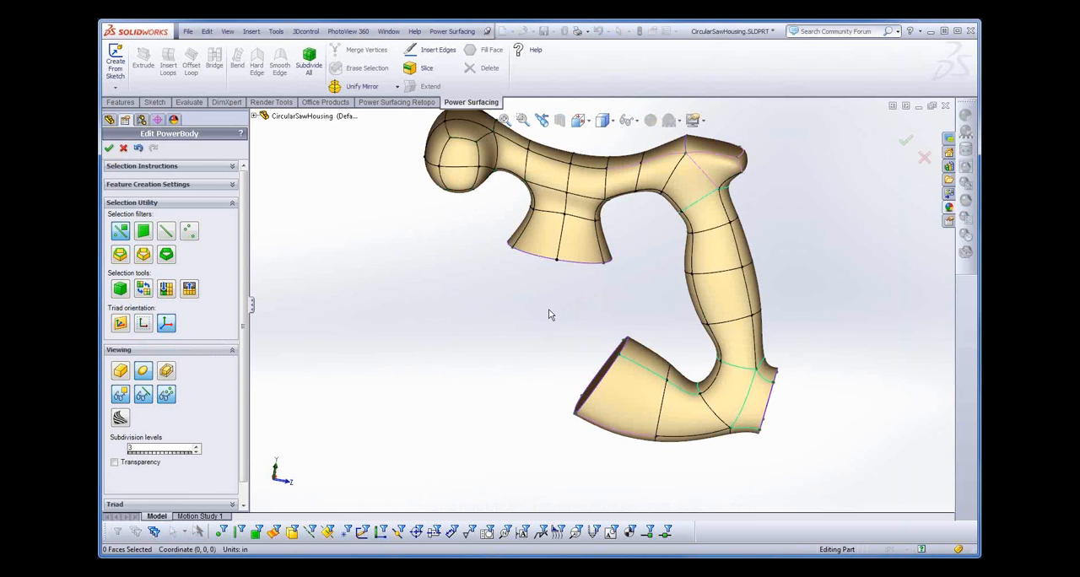
scroll(550, 309, "down", 1)
middle_click_drag(564, 303, 567, 372)
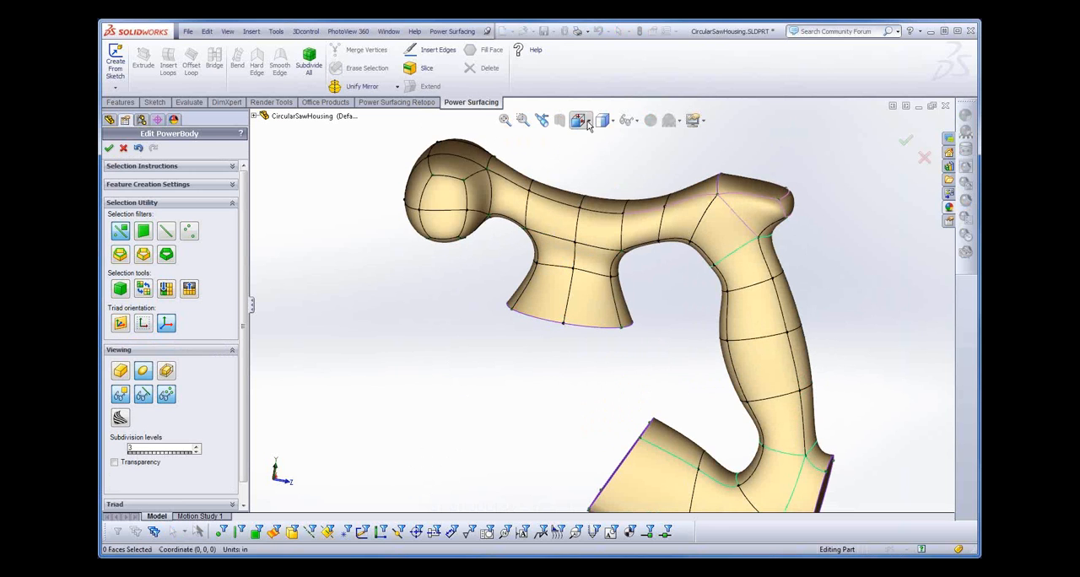
- In the Left view, select the 12 vertices of the handle's front knob and shift them about 0.1 in along Z
left_click(579, 120)
left_click(600, 184)
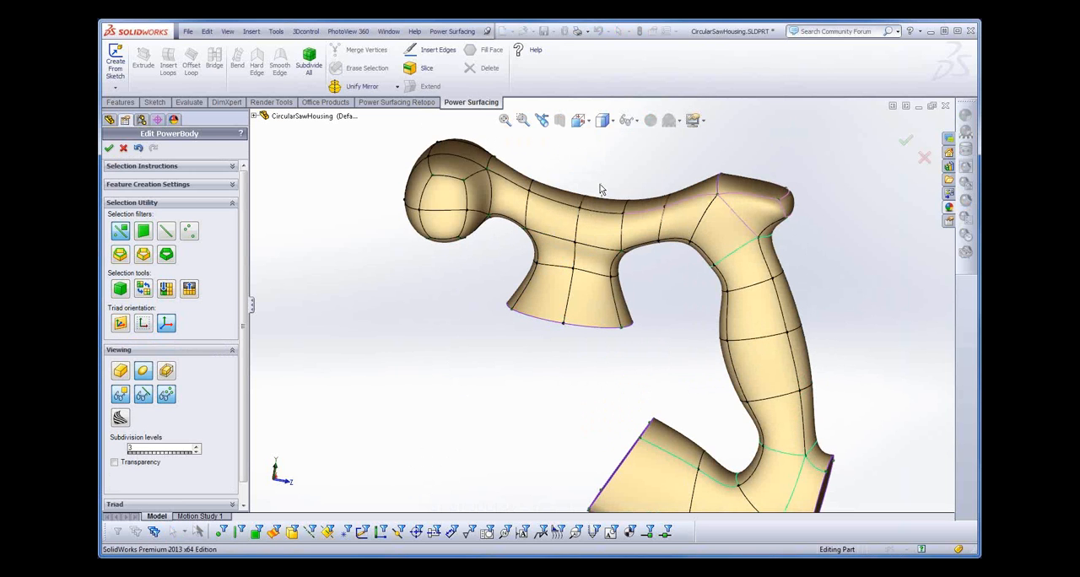
left_click(578, 120)
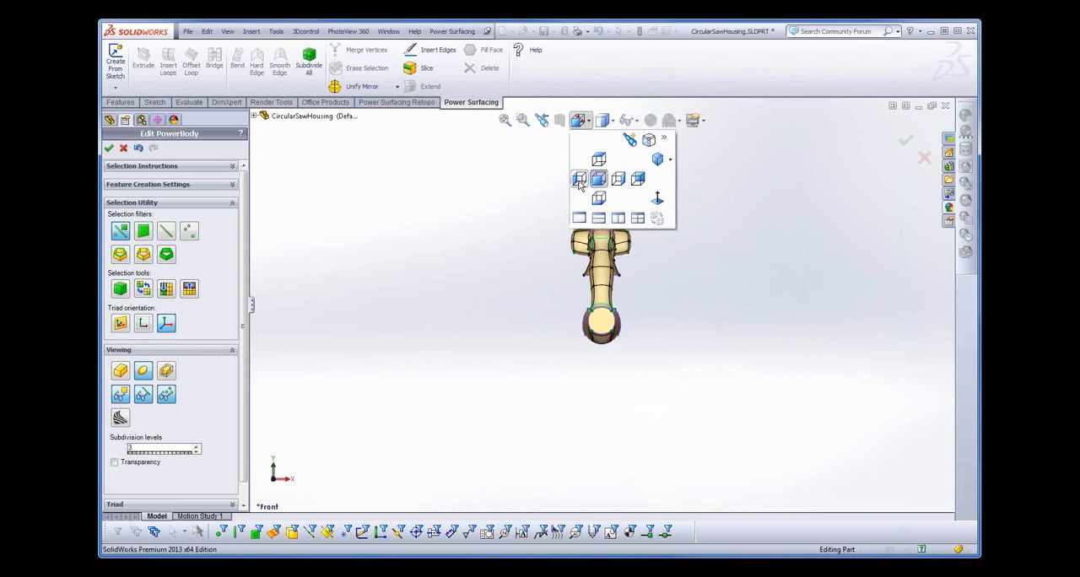
left_click(586, 185)
middle_click_drag(591, 244, 602, 301, "ctrl")
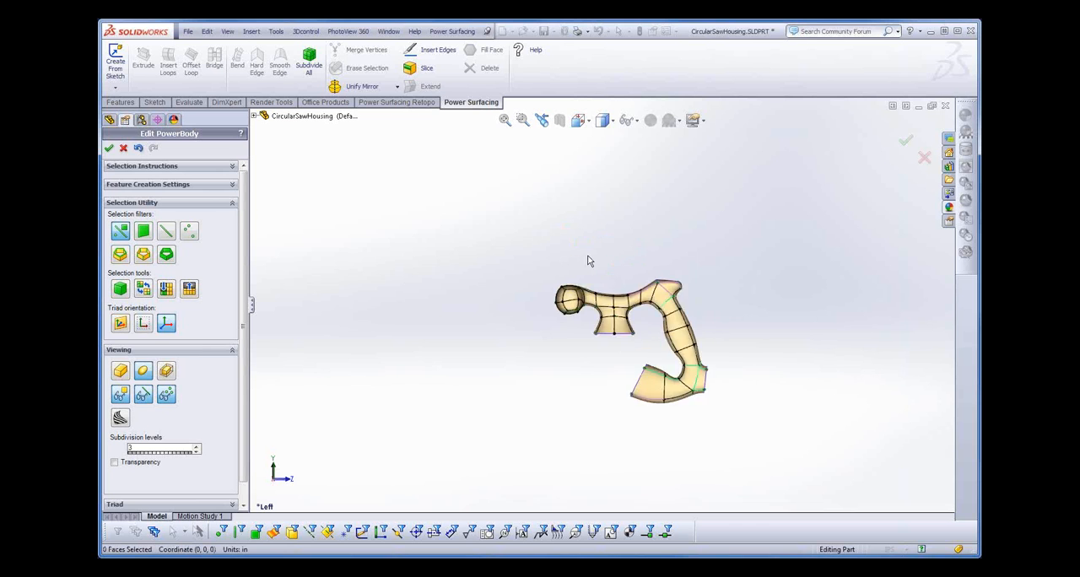
scroll(592, 264, "down", 5)
left_click_drag(465, 293, 543, 437)
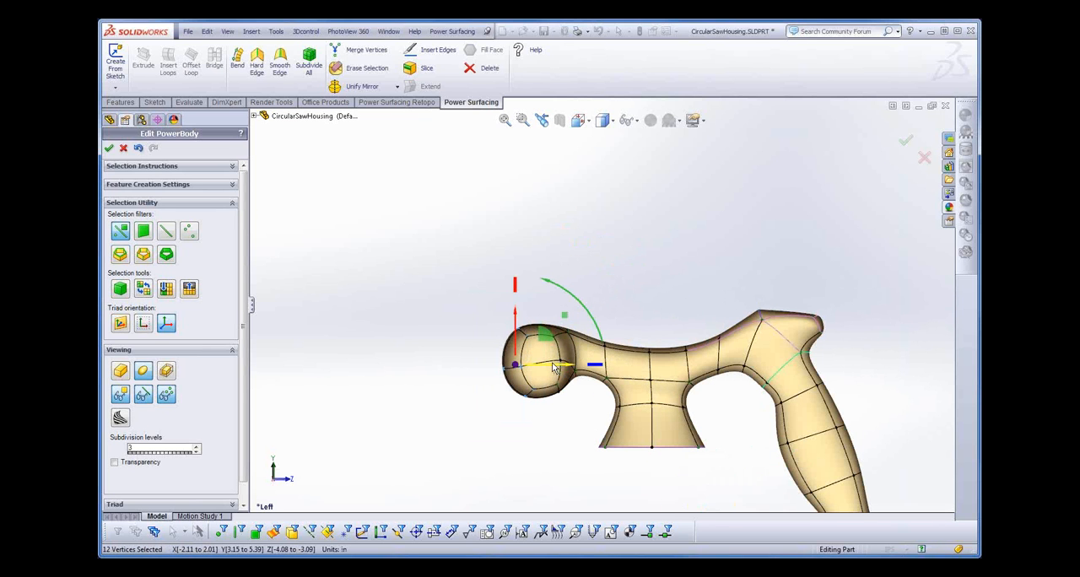
left_click_drag(556, 364, 561, 368)
- Move two outer vertices of the rear grip to about Y 3.26, Z 5.37 in, reshape its inner side, and accept the PowerBody edit
middle_click_drag(734, 464, 629, 273, "ctrl")
left_click(783, 283)
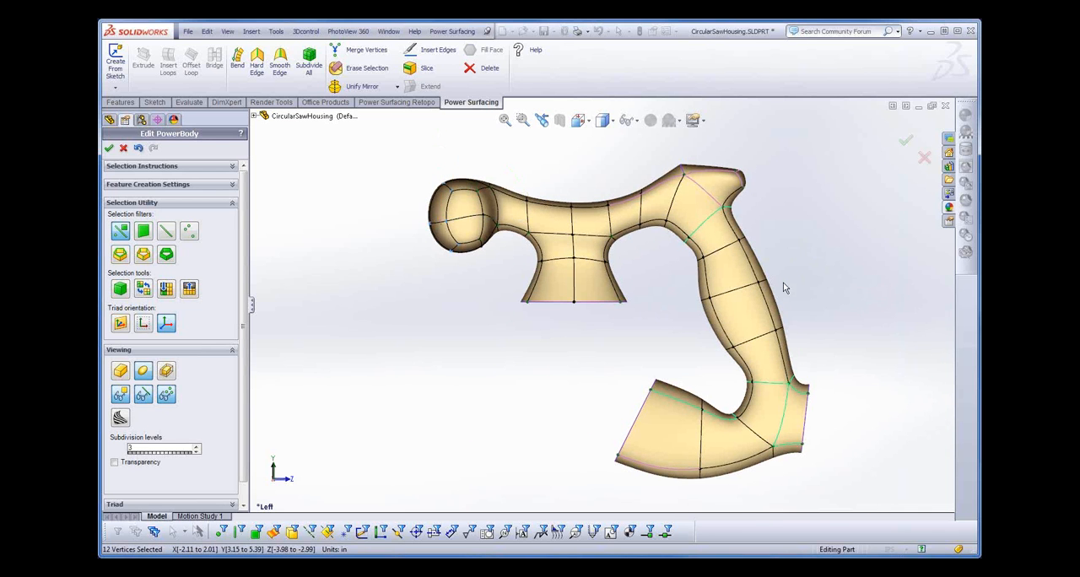
left_click_drag(745, 294, 745, 294)
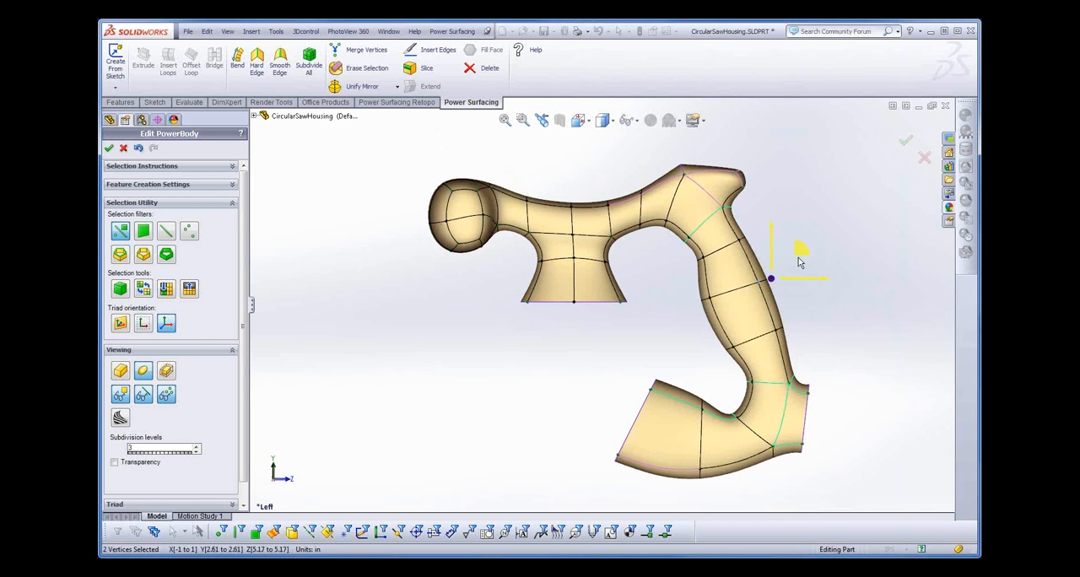
left_click_drag(802, 251, 807, 224)
left_click(683, 269)
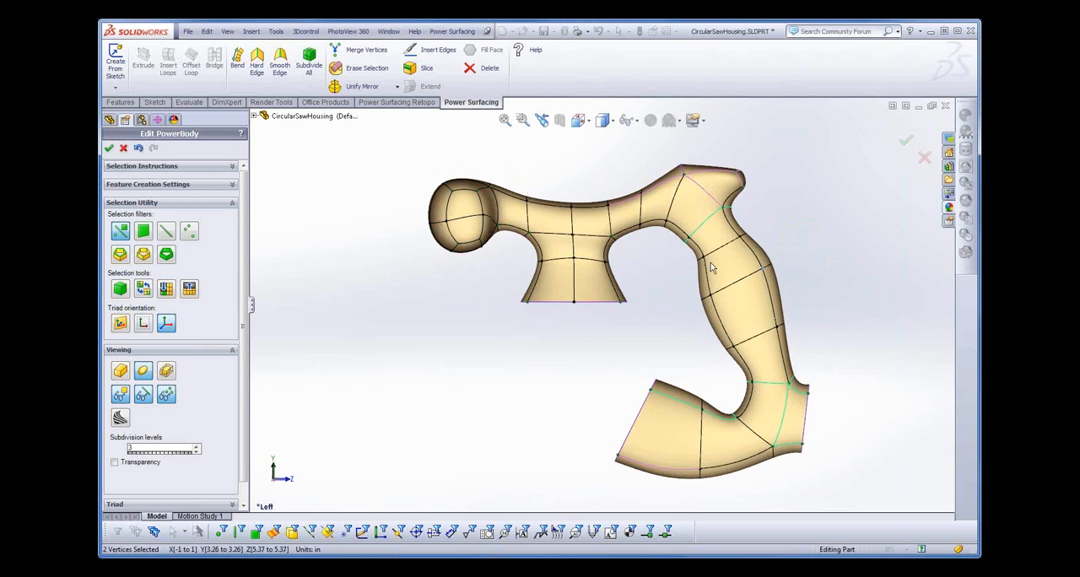
left_click_drag(716, 266, 741, 257)
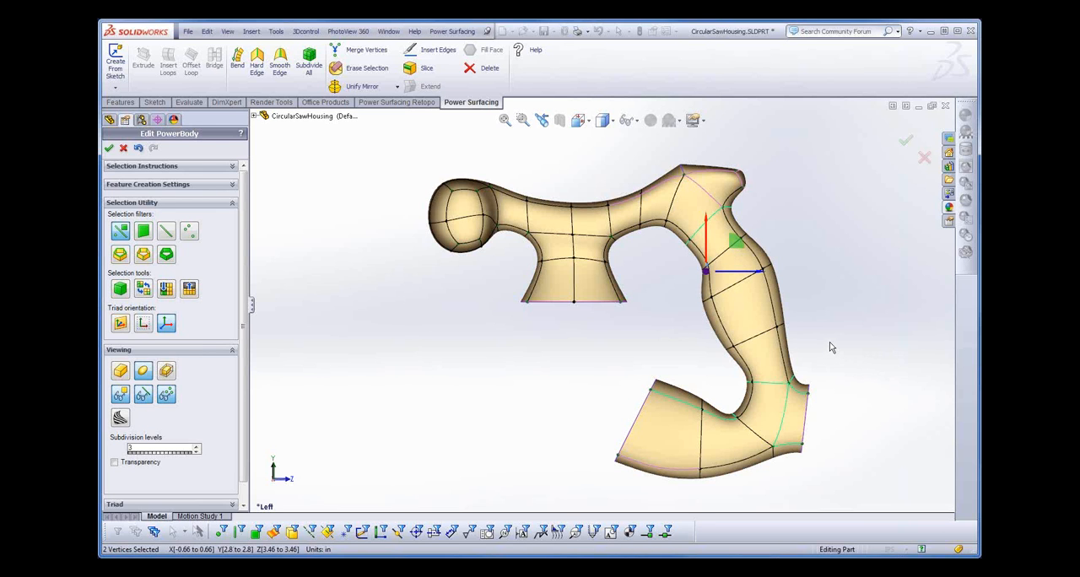
left_click(108, 150)
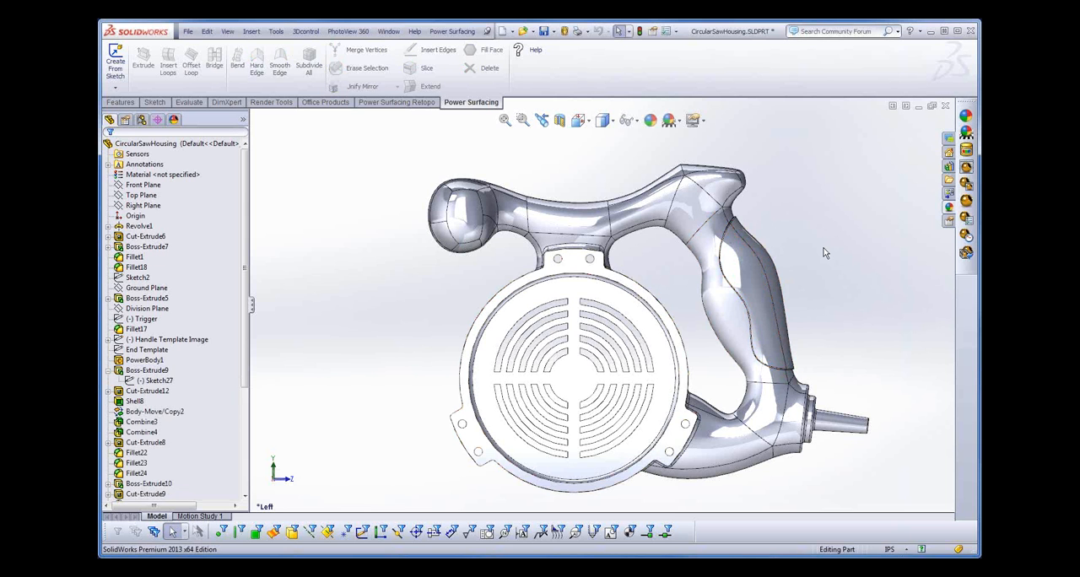
- Inspect the rebuilt housing around the handle and cord exit, and reopen PowerBody1 for editing
mouse_move(830, 253)
middle_mouse_down()
mouse_move(822, 240)
mouse_move(810, 252)
middle_mouse_up()
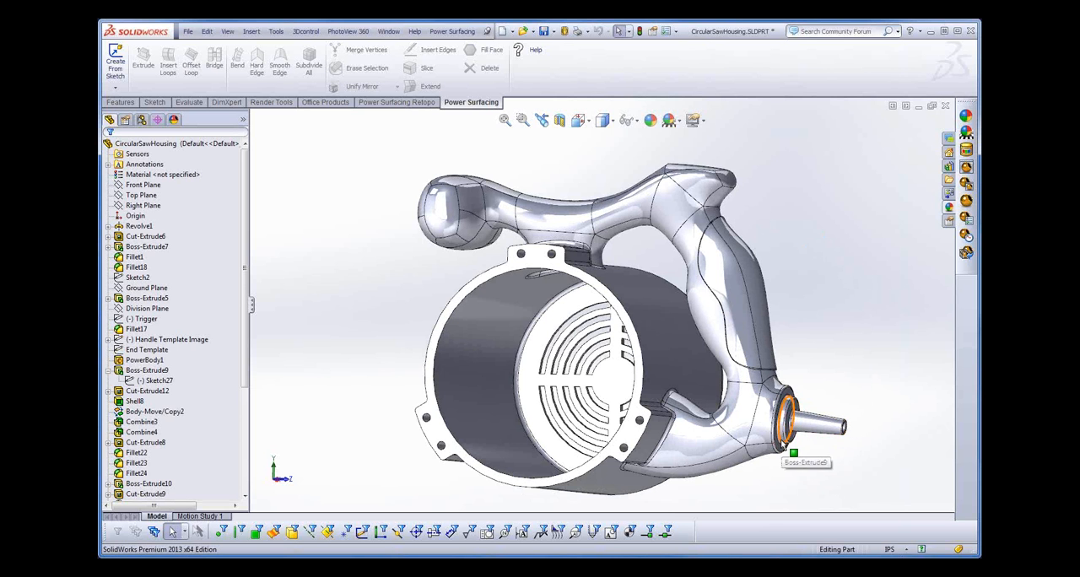
middle_click_drag(823, 460, 837, 483)
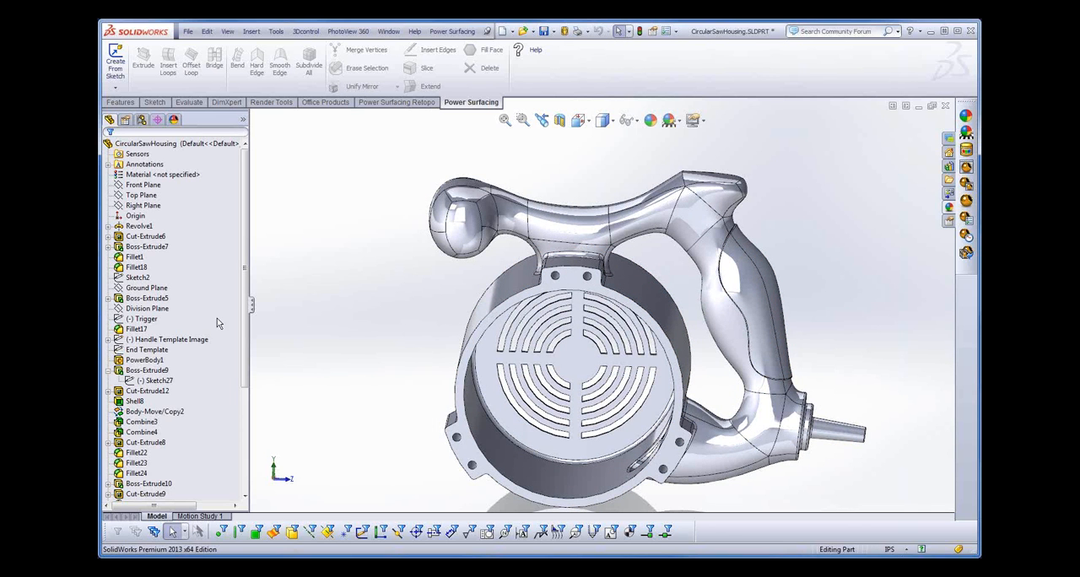
left_click(574, 232)
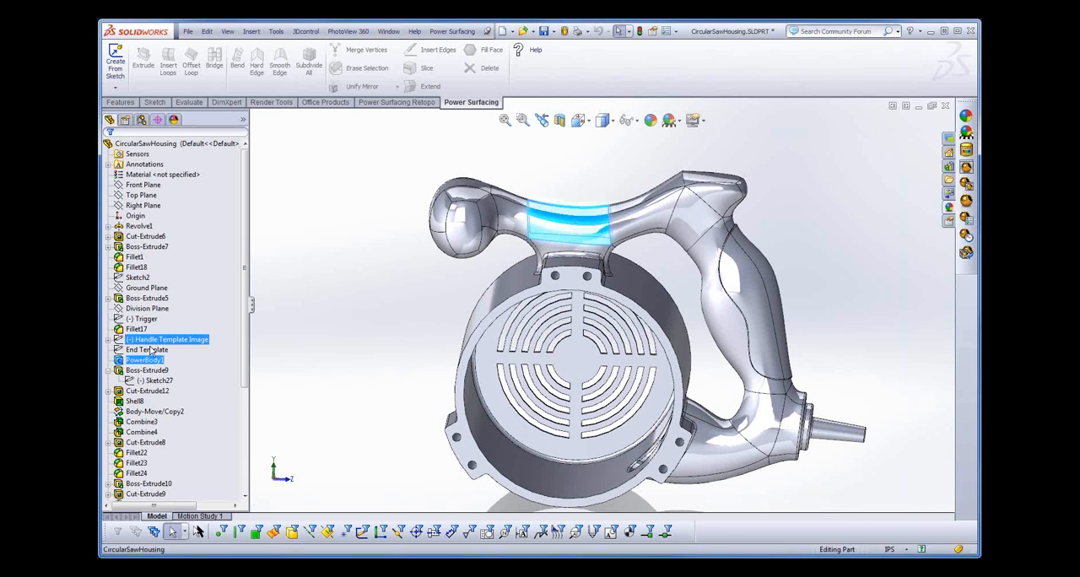
left_click(145, 361)
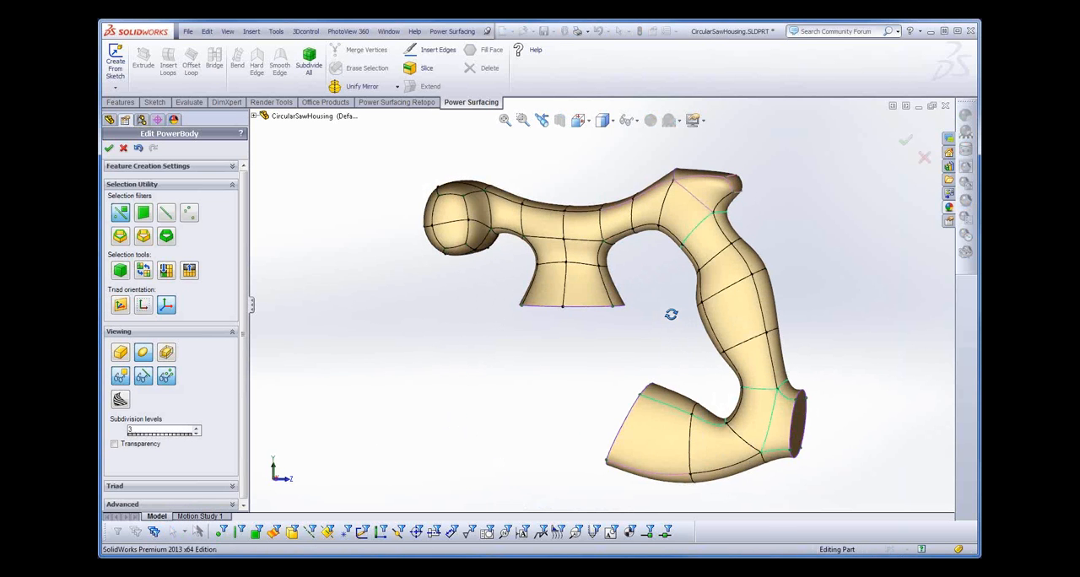
scroll(670, 314, "down", 1)
middle_click_drag(671, 314, 651, 309)
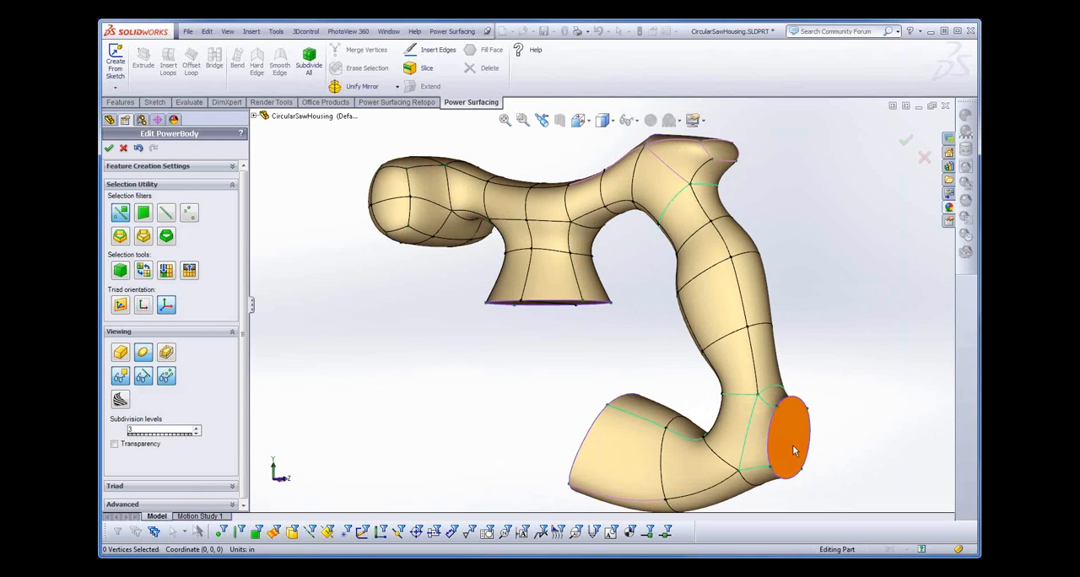
middle_click_drag(871, 422, 880, 403)
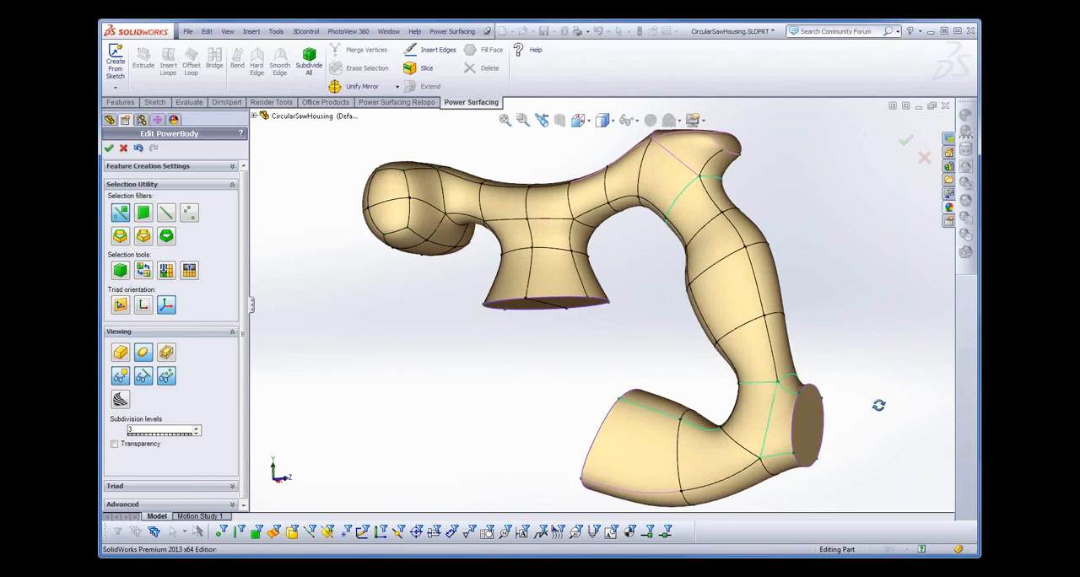
- Tilt the handle's cord-end face and move it to about Y -2.38 to -0.54, Z 5.93 to 6.63 in, and accept the edit
left_click(807, 429)
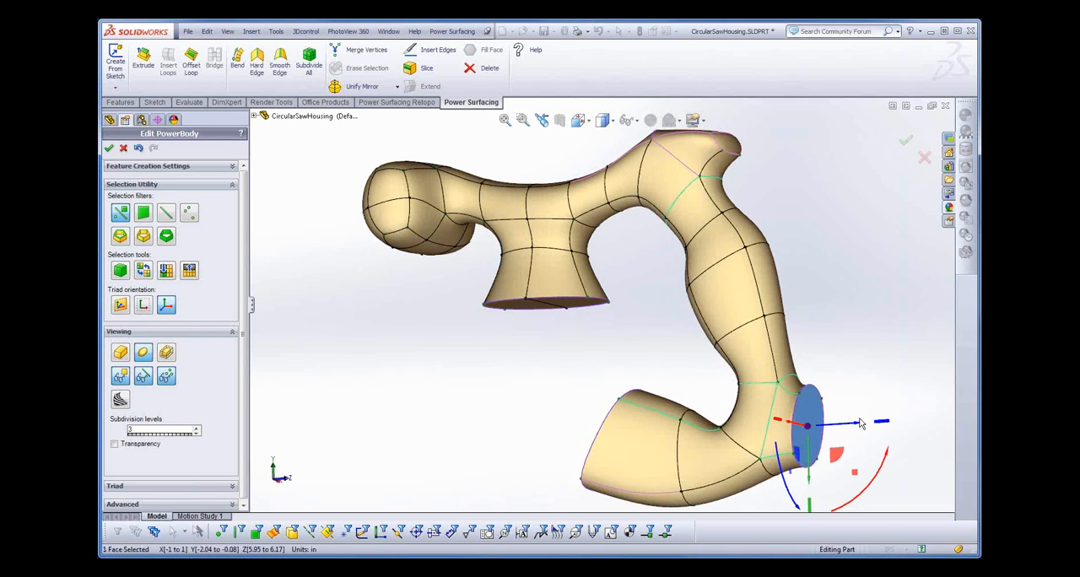
middle_click_drag(853, 367, 884, 371)
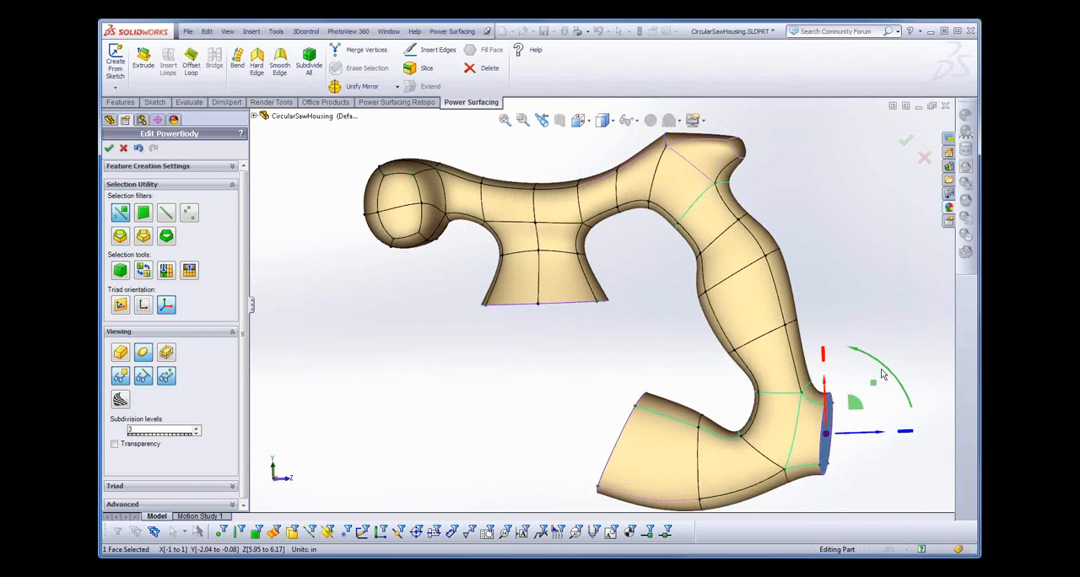
left_click_drag(890, 373, 865, 427)
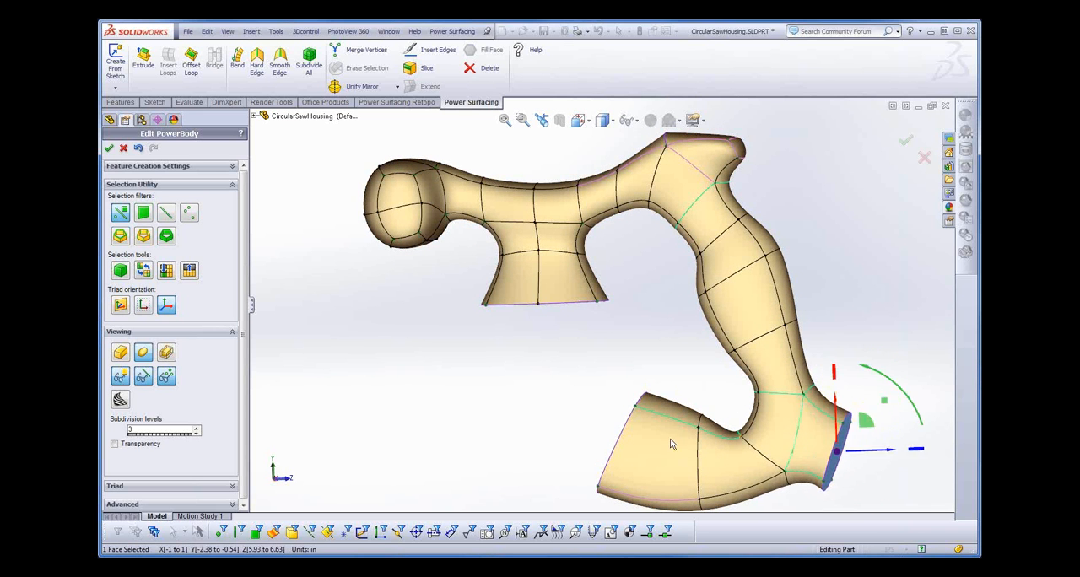
left_click(109, 149)
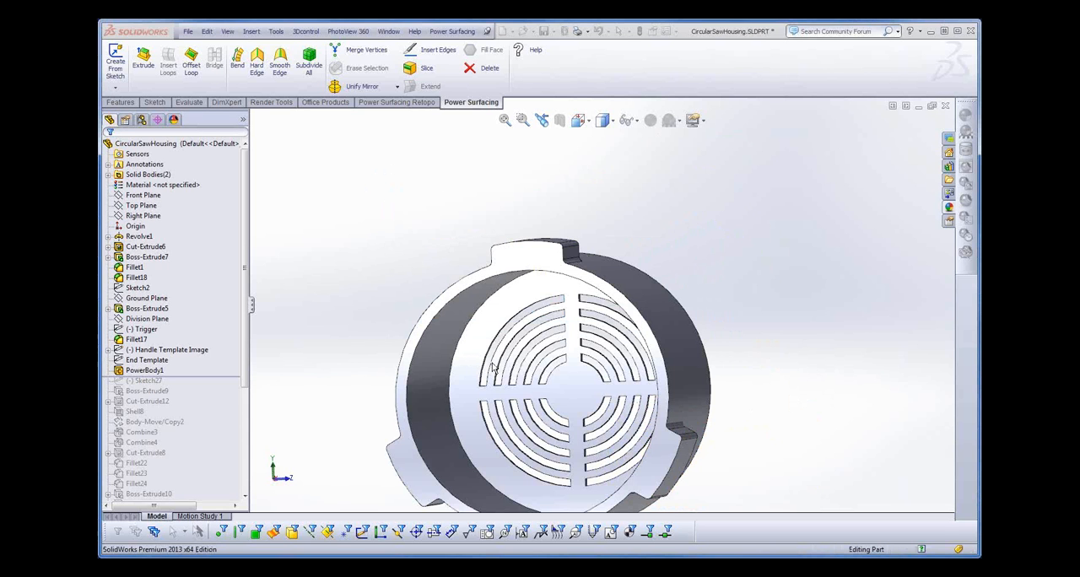
- Inspect the rebuilt saw housing with its angled cord exit and close the part without saving
mouse_move(550, 370)
middle_mouse_down()
mouse_move(535, 326)
mouse_move(514, 313)
mouse_move(554, 365)
middle_mouse_up()
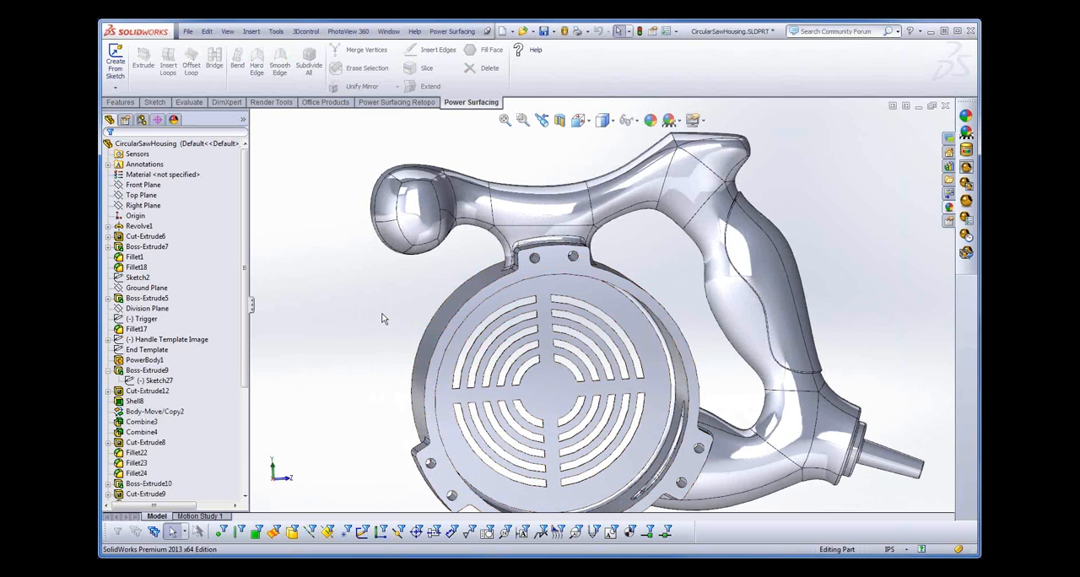
middle_click_drag(382, 313, 377, 314)
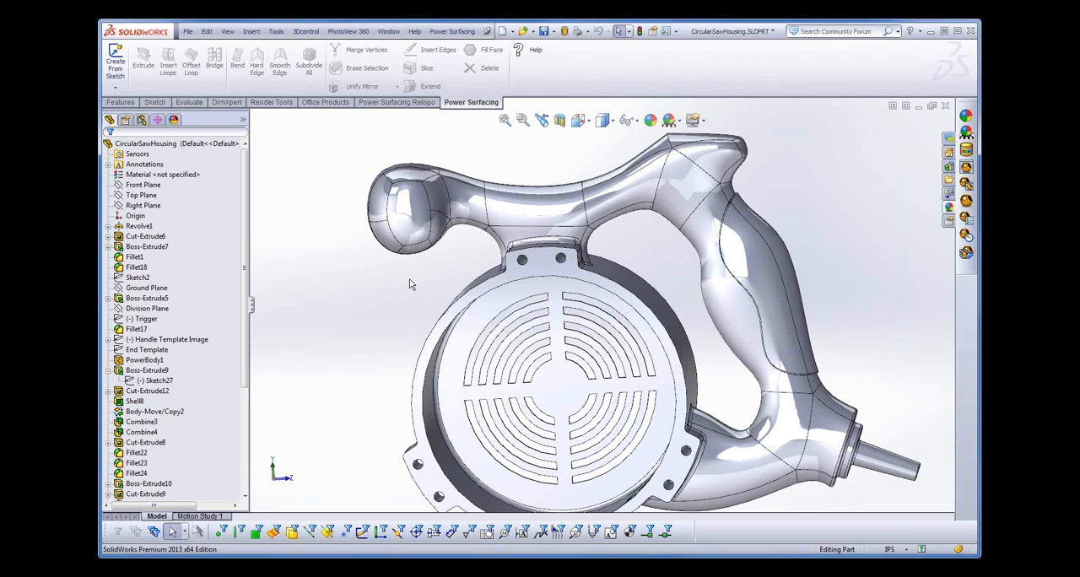
middle_click_drag(409, 279, 357, 228)
left_click(188, 32)
left_click(208, 69)
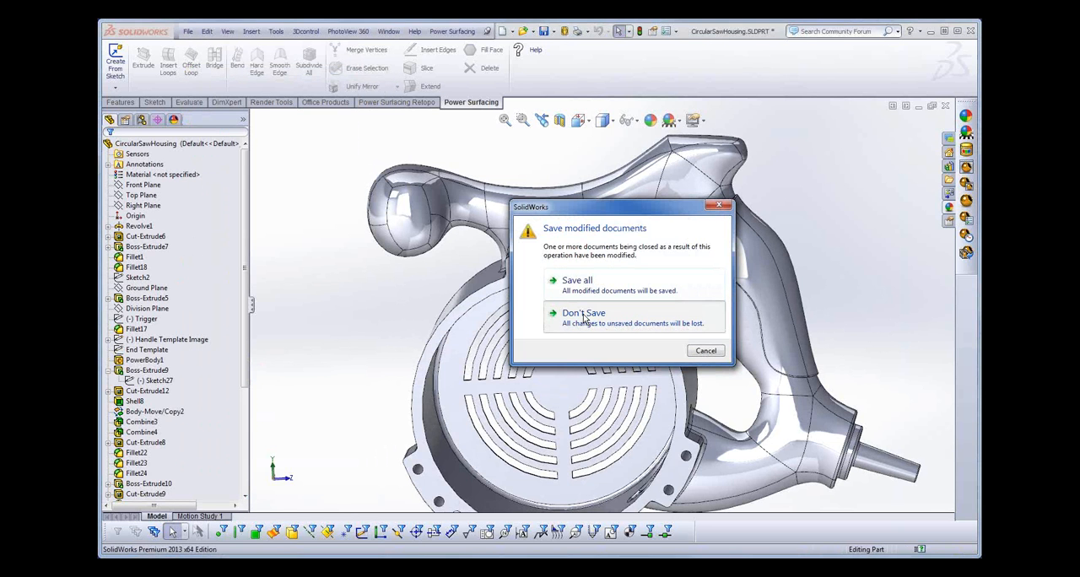
left_click(580, 313)
- Open the recent part SplineCurve.SLDPRT with its closed spline sketch, Sketch1, in edit mode
left_click(187, 32)
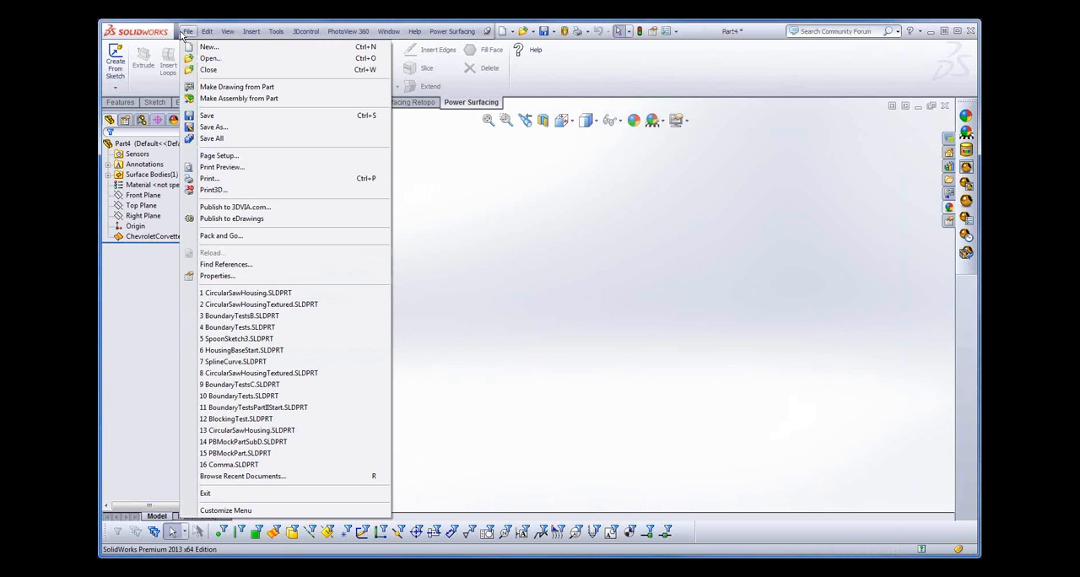
left_click(249, 367)
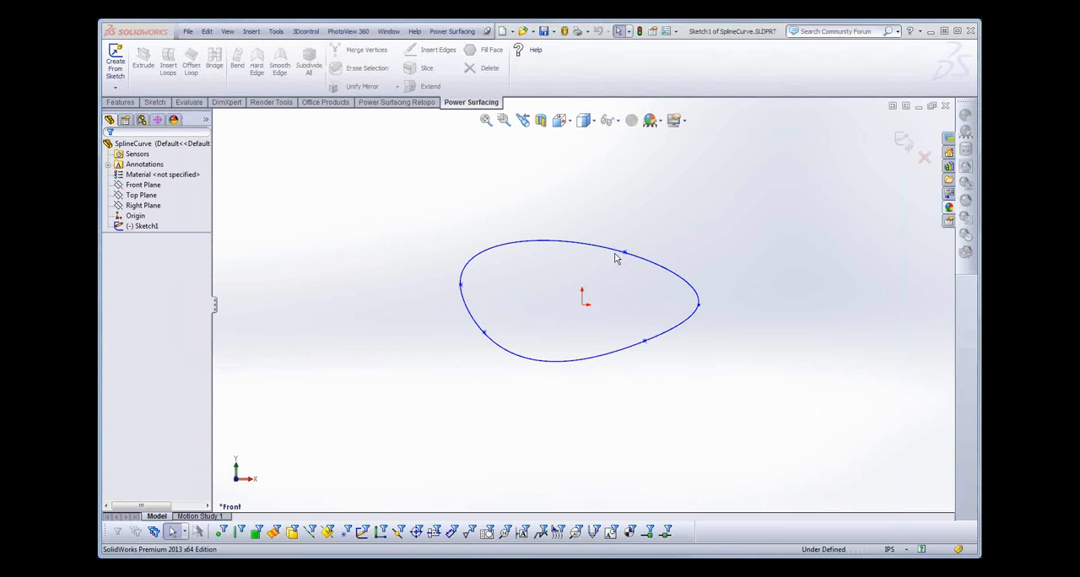
left_click_drag(611, 223, 639, 281)
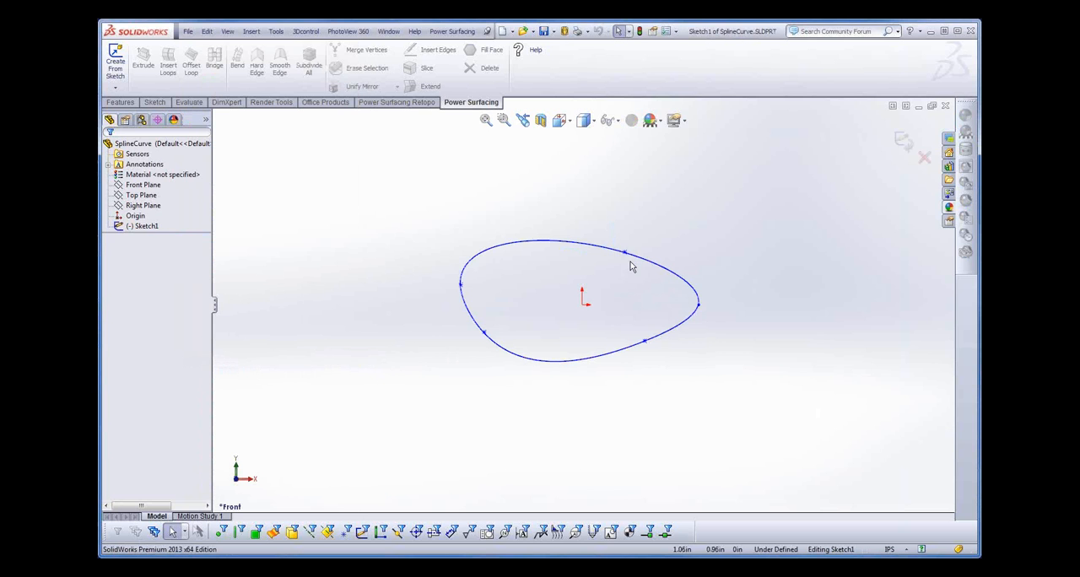
- Reshape the closed spline by adjusting the tangent handles at its two points nearest the narrow end, to about 154° and 17°
left_click(624, 252)
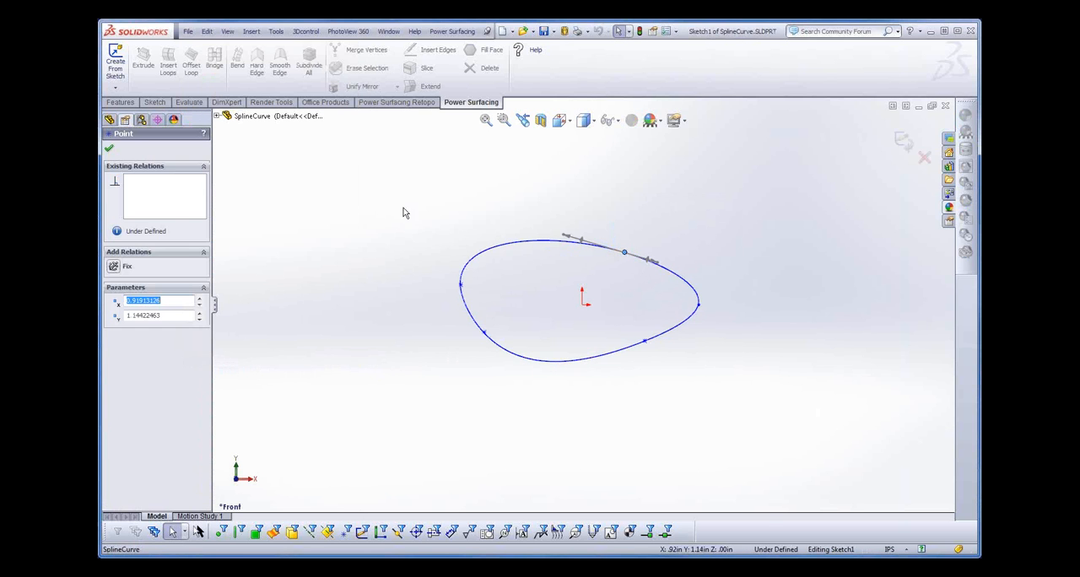
left_click_drag(412, 211, 749, 406)
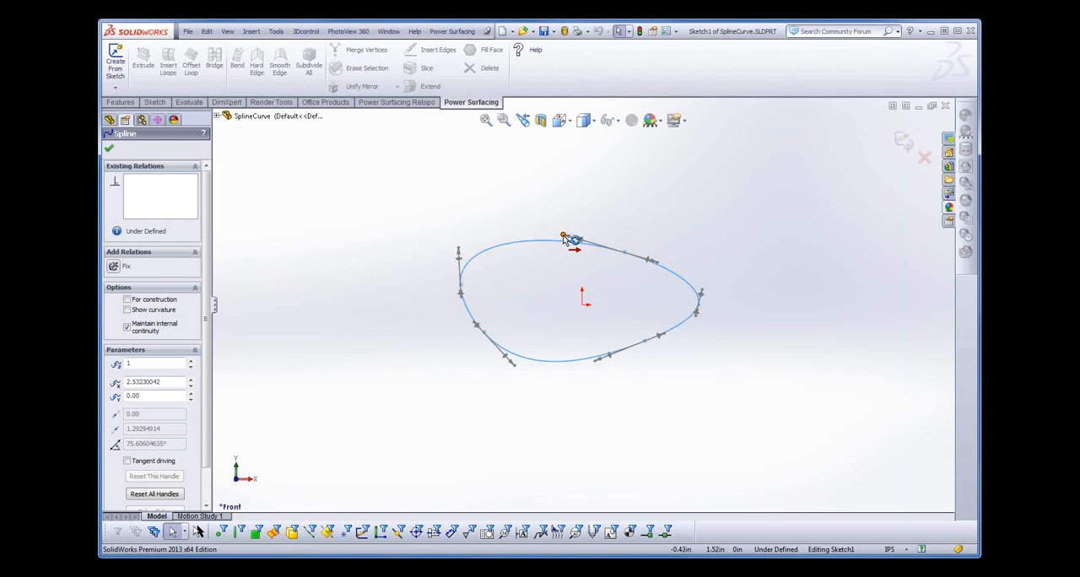
mouse_move(563, 236)
left_mouse_down()
mouse_move(572, 229)
mouse_move(567, 253)
mouse_move(580, 232)
left_mouse_up()
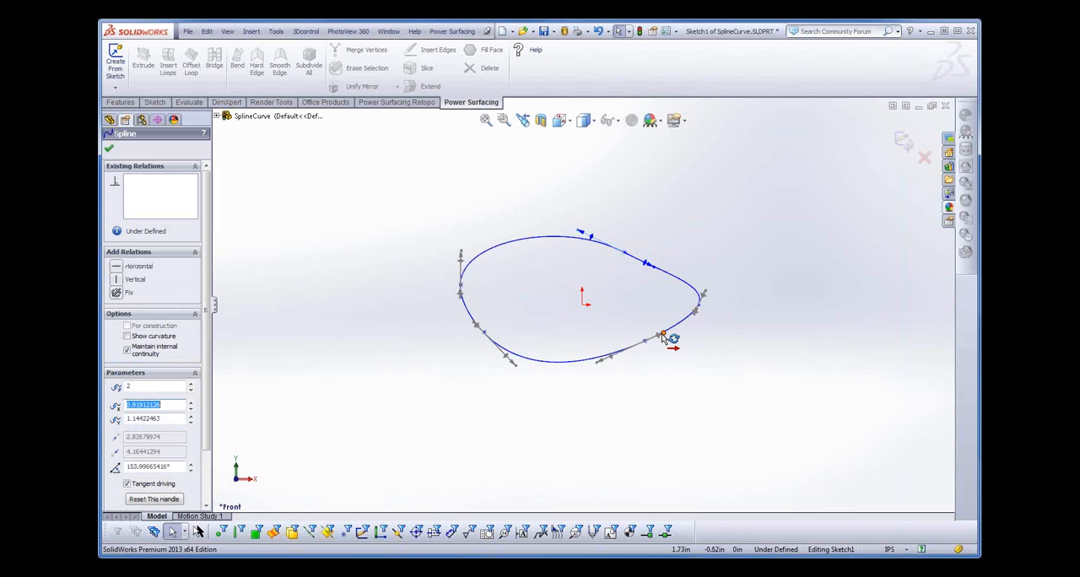
mouse_move(670, 337)
left_mouse_down()
mouse_move(666, 346)
mouse_move(687, 305)
mouse_move(666, 344)
mouse_move(677, 339)
left_mouse_up()
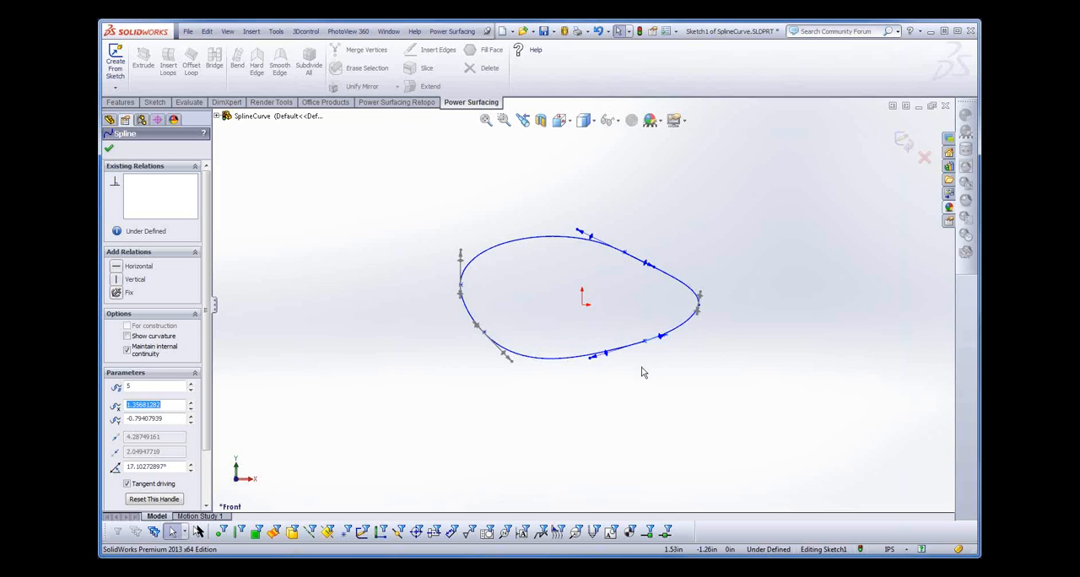
- Close the spline curve part without saving the changes
left_click(189, 32)
left_click(206, 71)
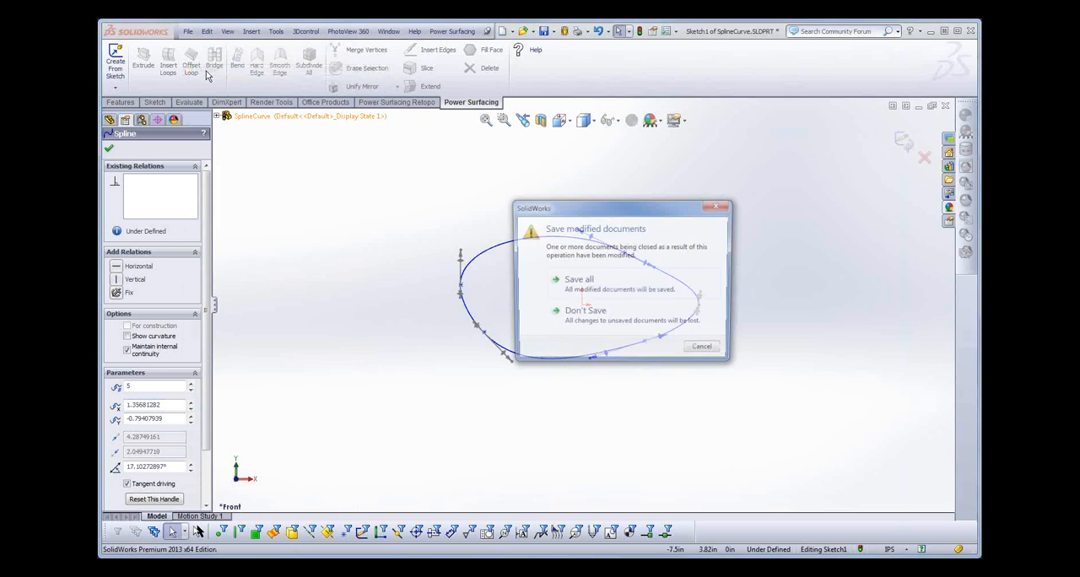
left_click(582, 314)
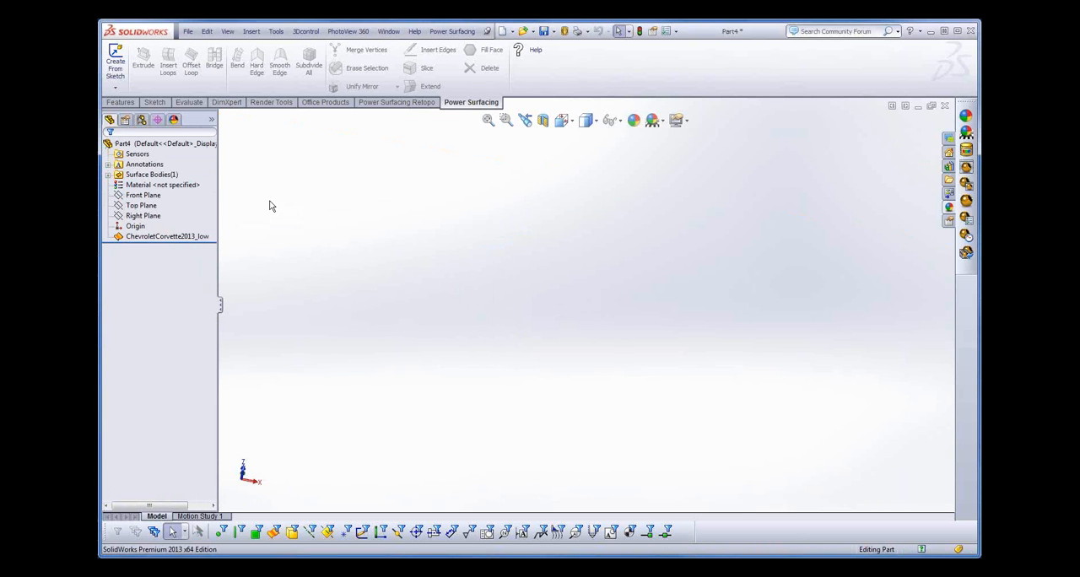
left_click(188, 33)
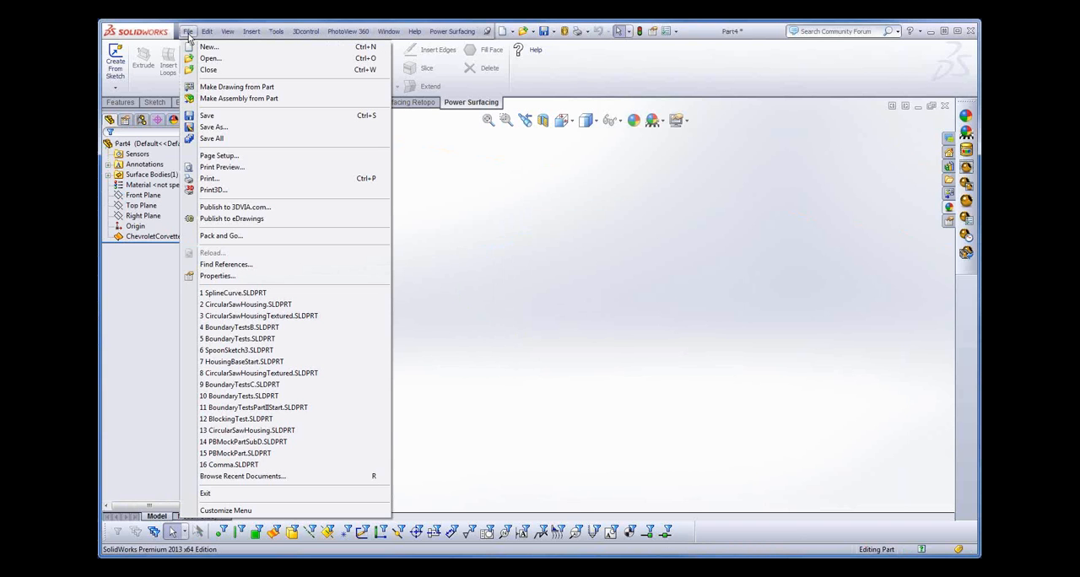
left_click(454, 32)
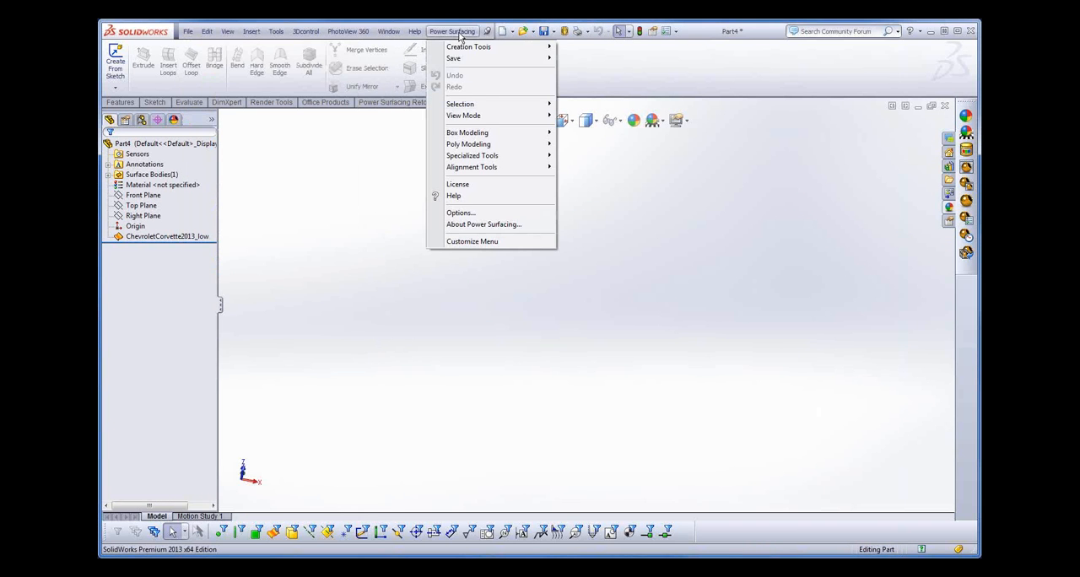
mouse_move(474, 49)
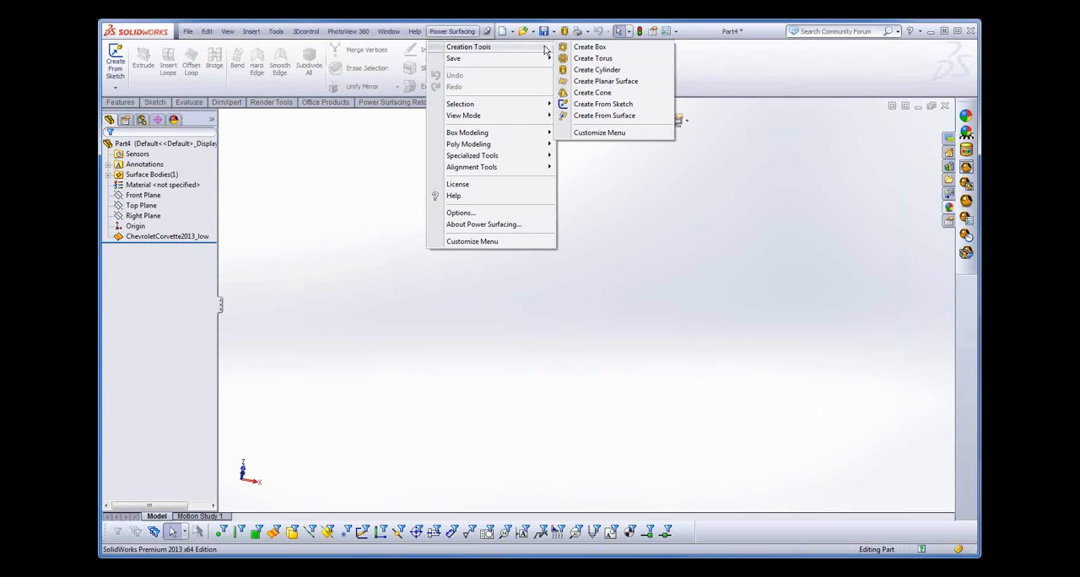
left_click(589, 48)
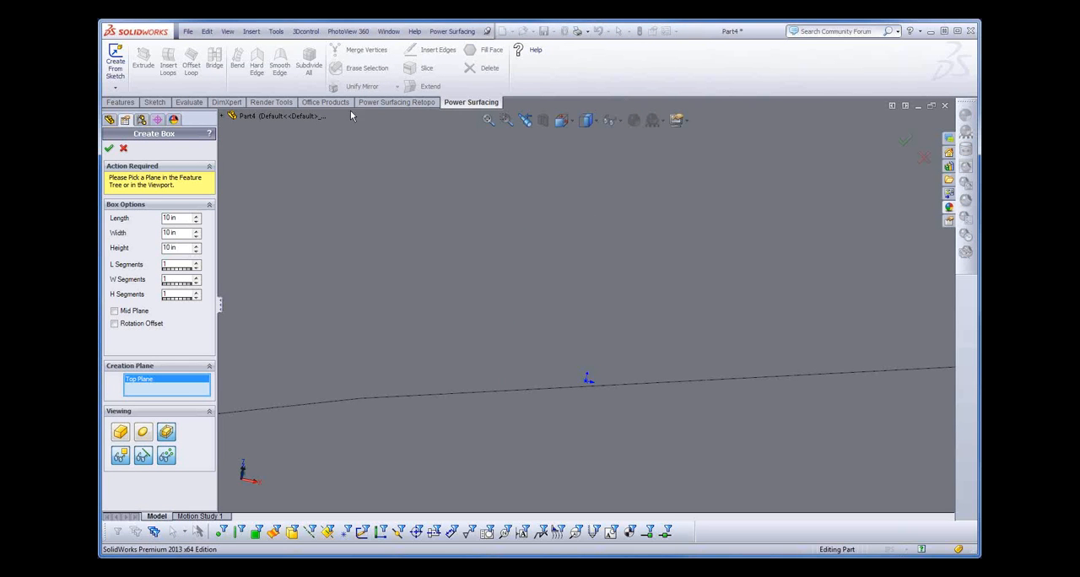
left_click(125, 148)
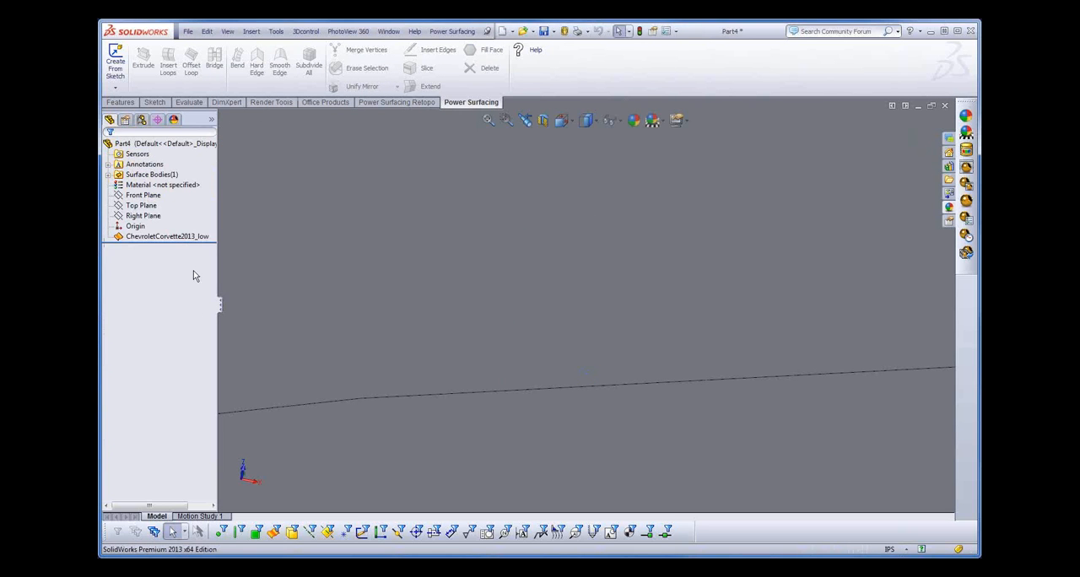
- Create a new part document and start a Power Surfacing box on the Top Plane
left_click(188, 32)
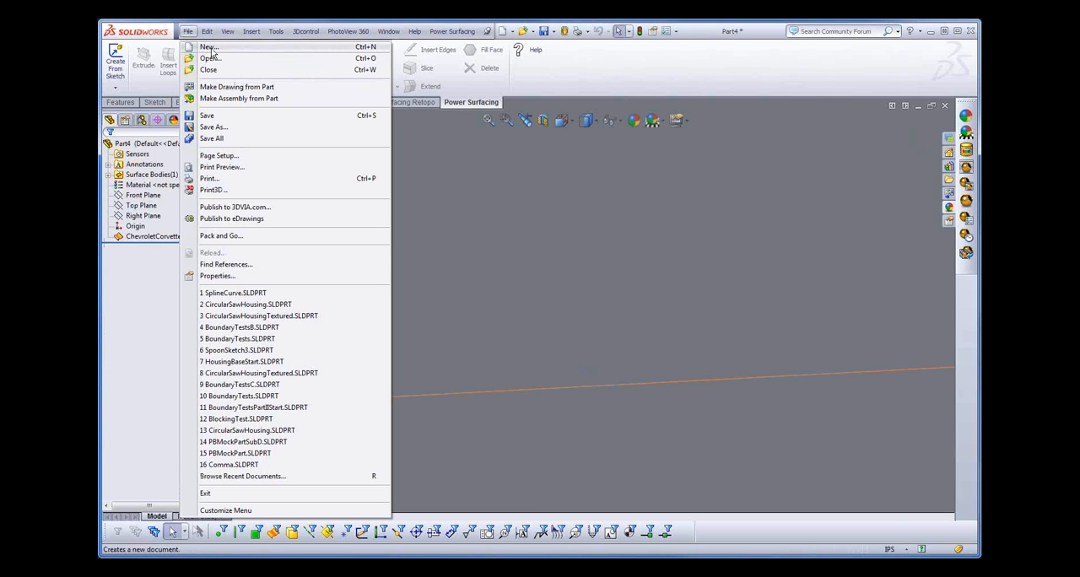
left_click(211, 49)
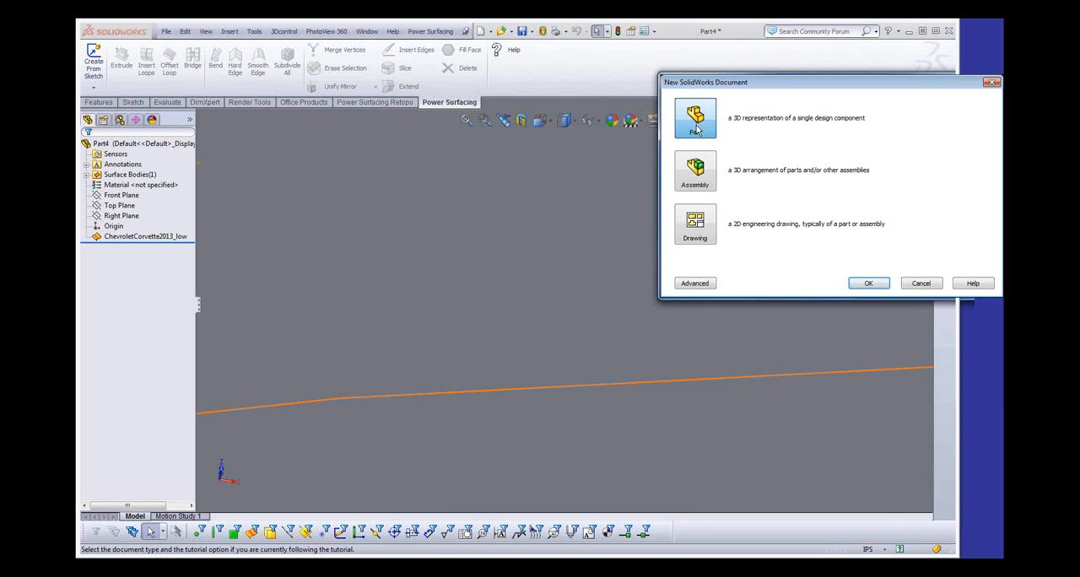
left_click(869, 283)
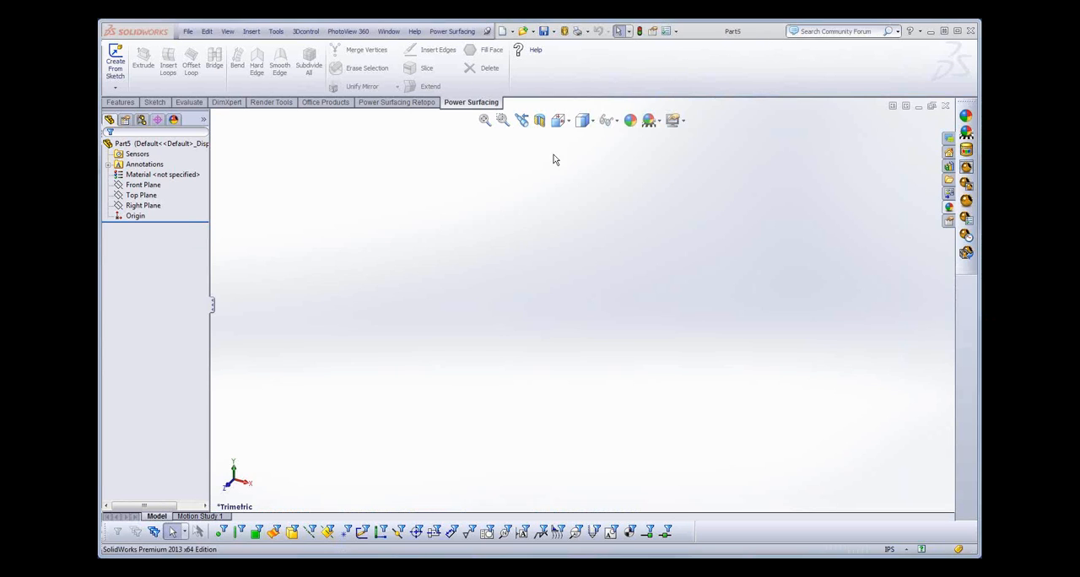
left_click(448, 32)
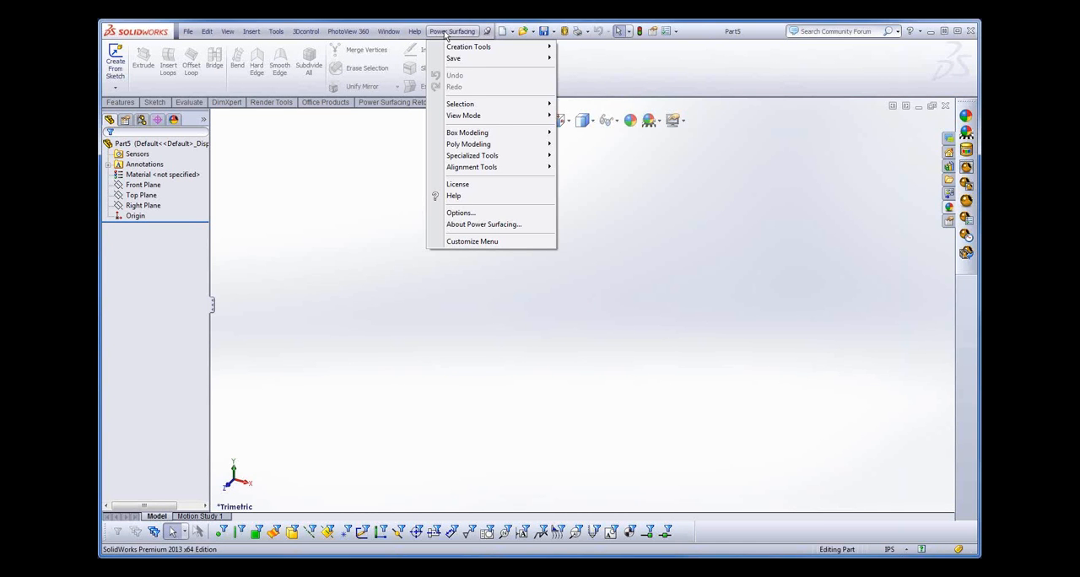
mouse_move(510, 47)
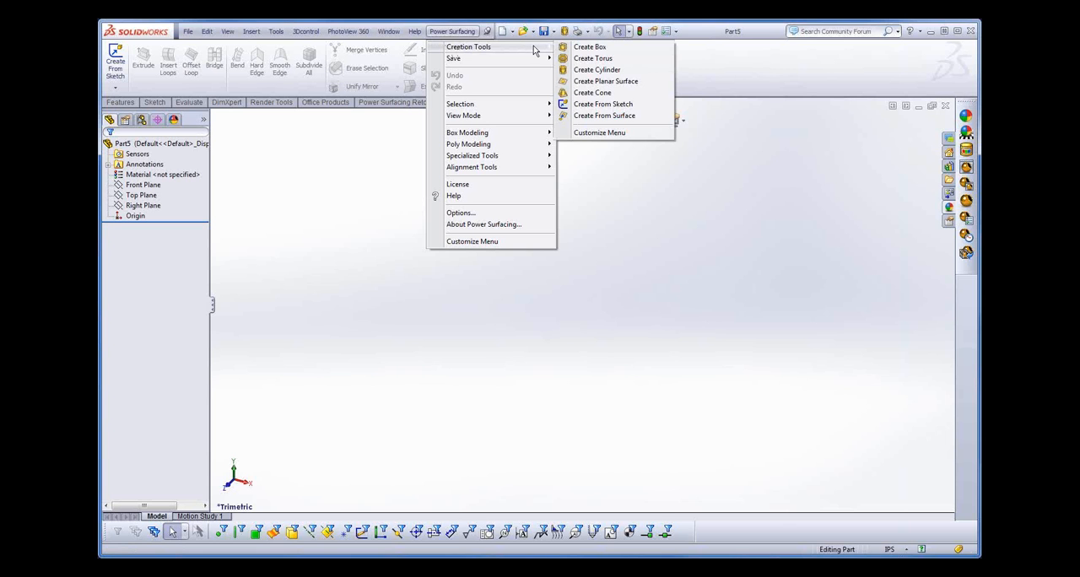
left_click(598, 49)
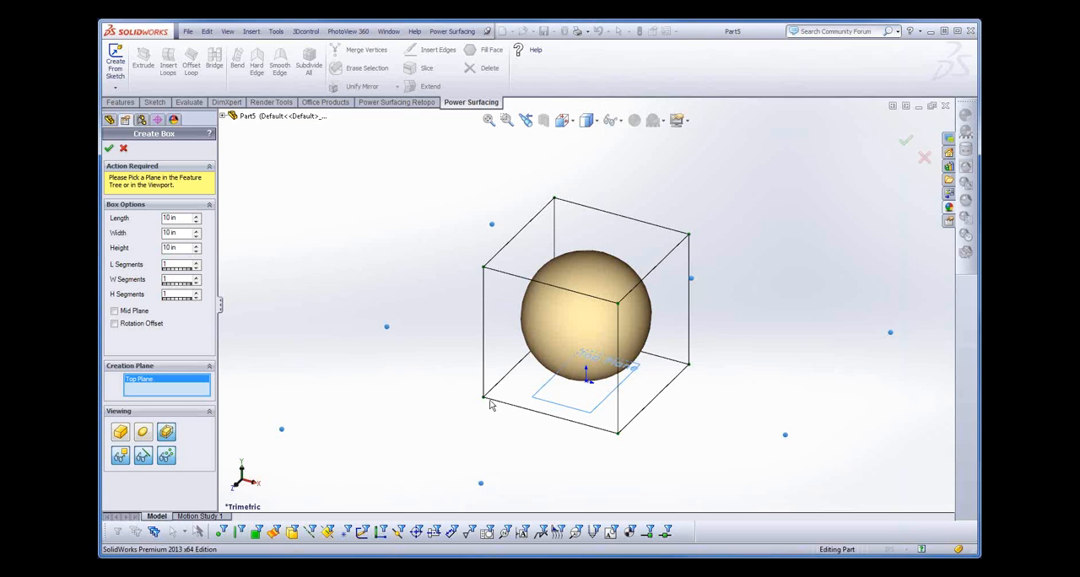
- Compare the box preview as control mesh only, smooth body only, and both combined
left_click(120, 432)
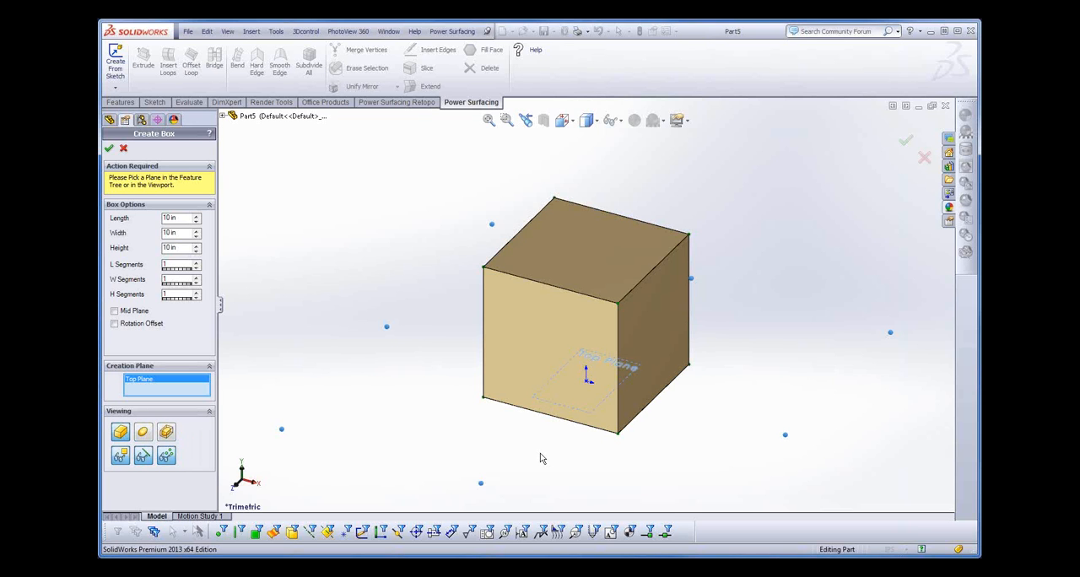
left_click(144, 432)
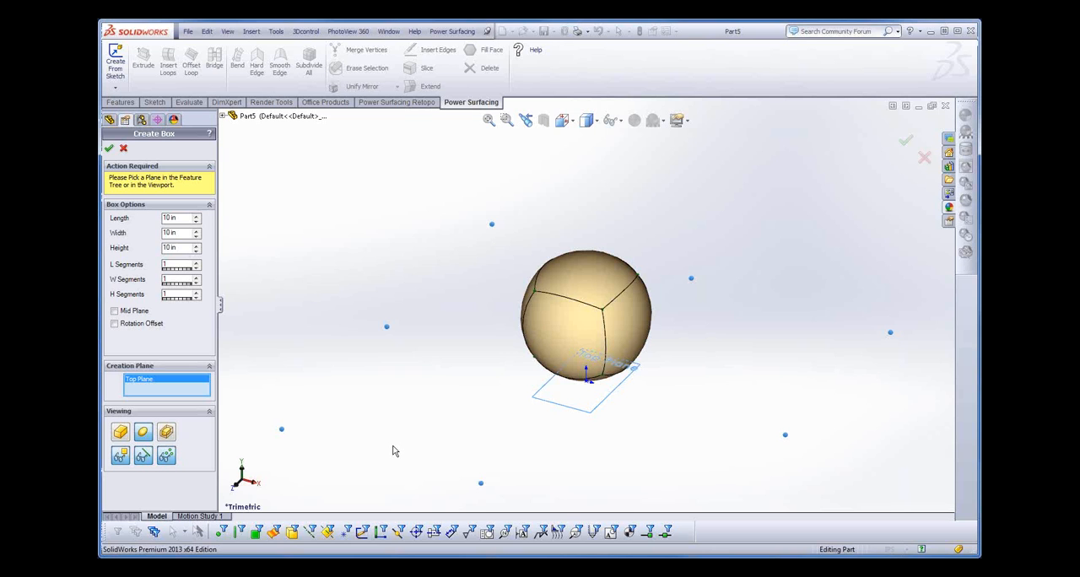
left_click(166, 433)
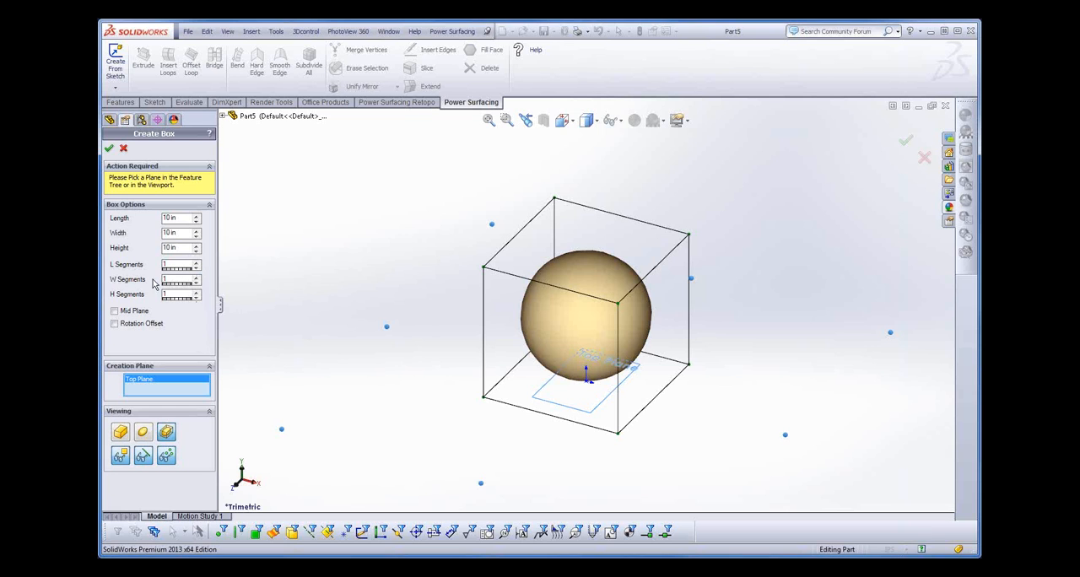
left_click(119, 432)
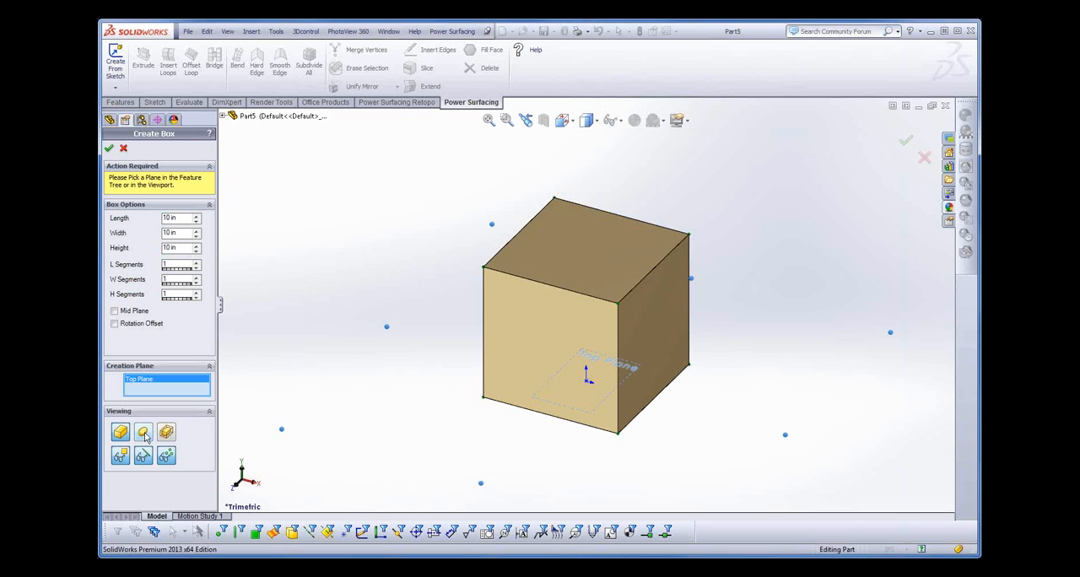
left_click(144, 433)
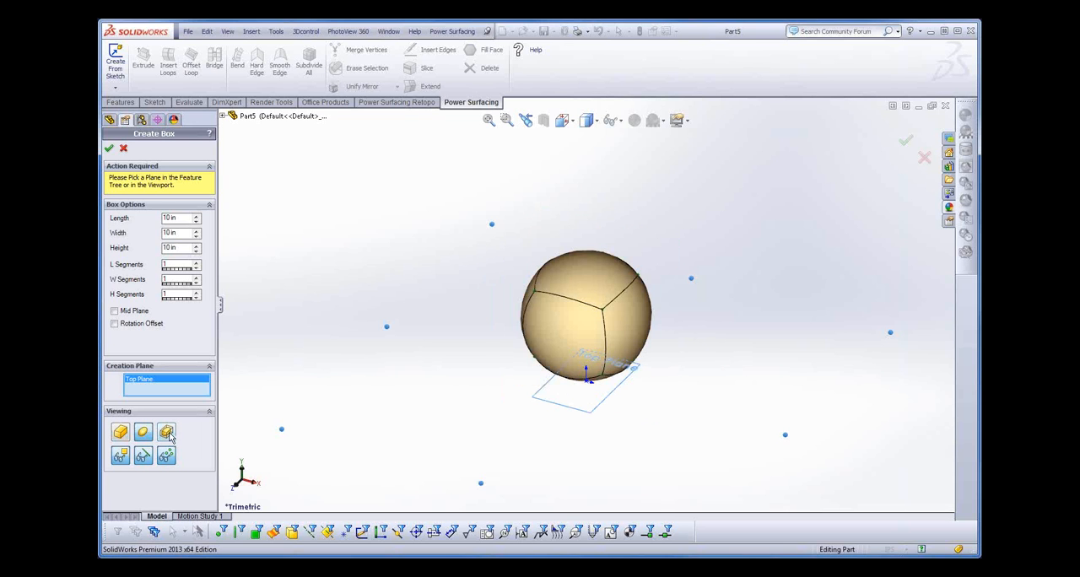
left_click(168, 433)
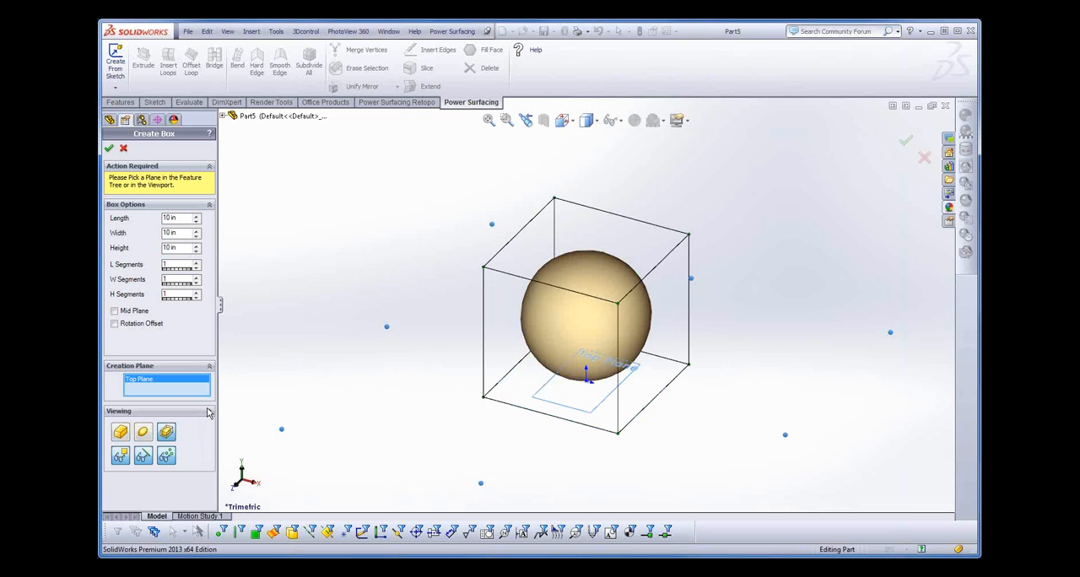
- Set the box's length, width and height segments to 4 each
left_click(196, 262)
left_click(197, 263)
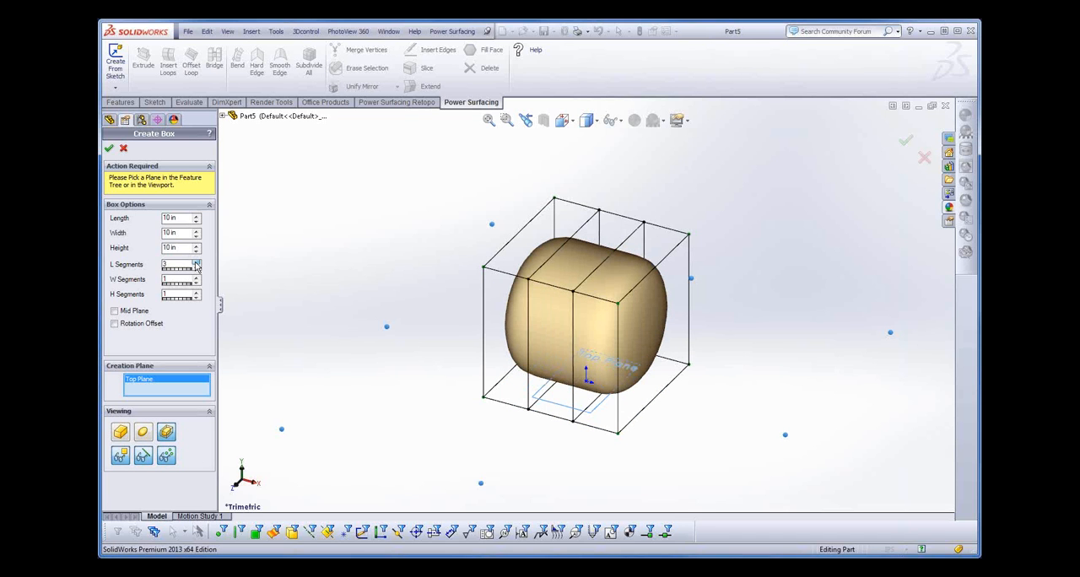
left_click(196, 262)
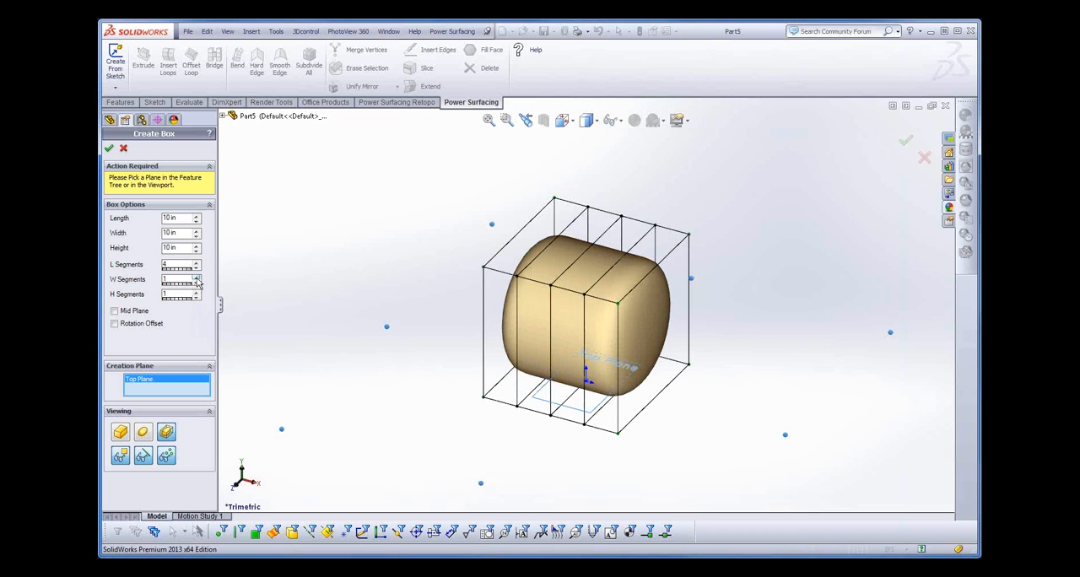
left_click(197, 277)
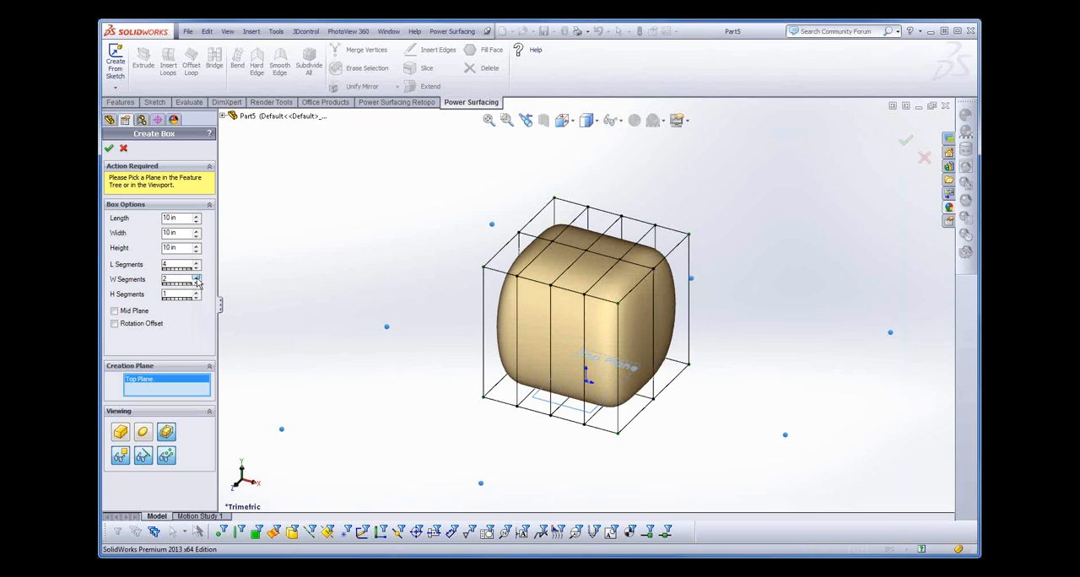
left_click(196, 278)
left_click(196, 278)
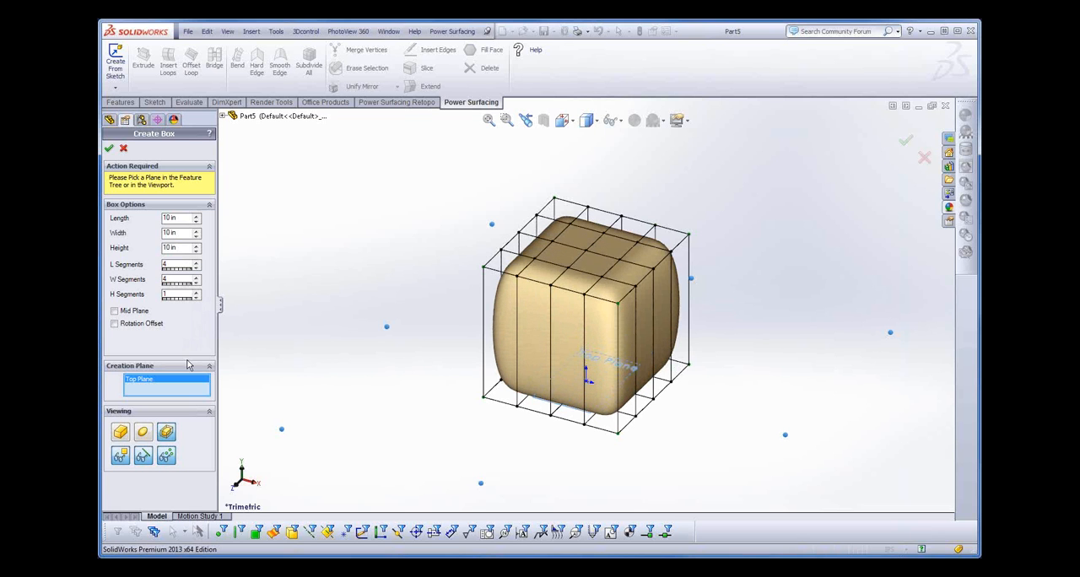
left_click(196, 292)
left_click(197, 292)
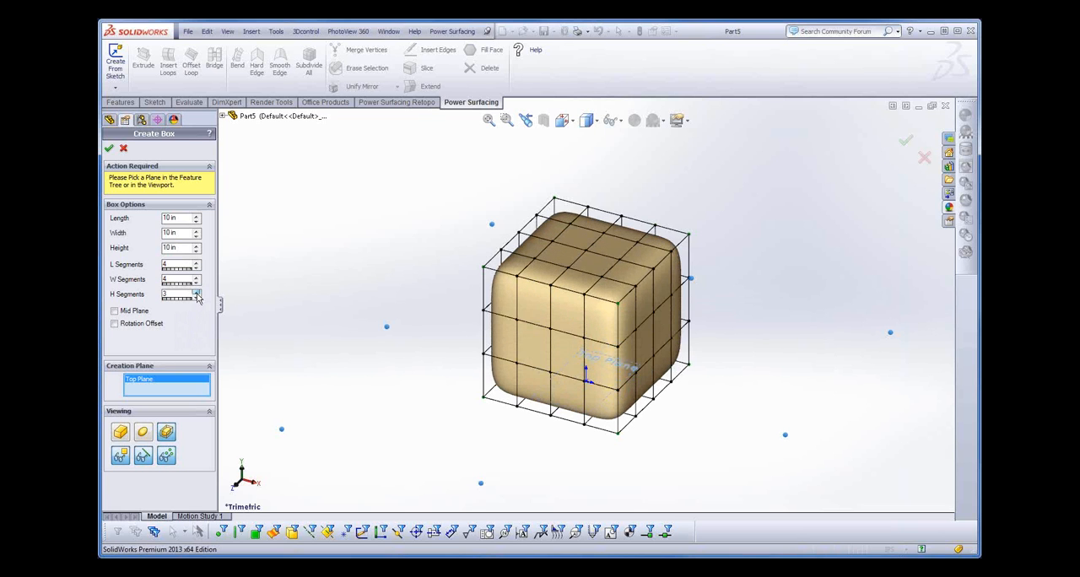
left_click(196, 292)
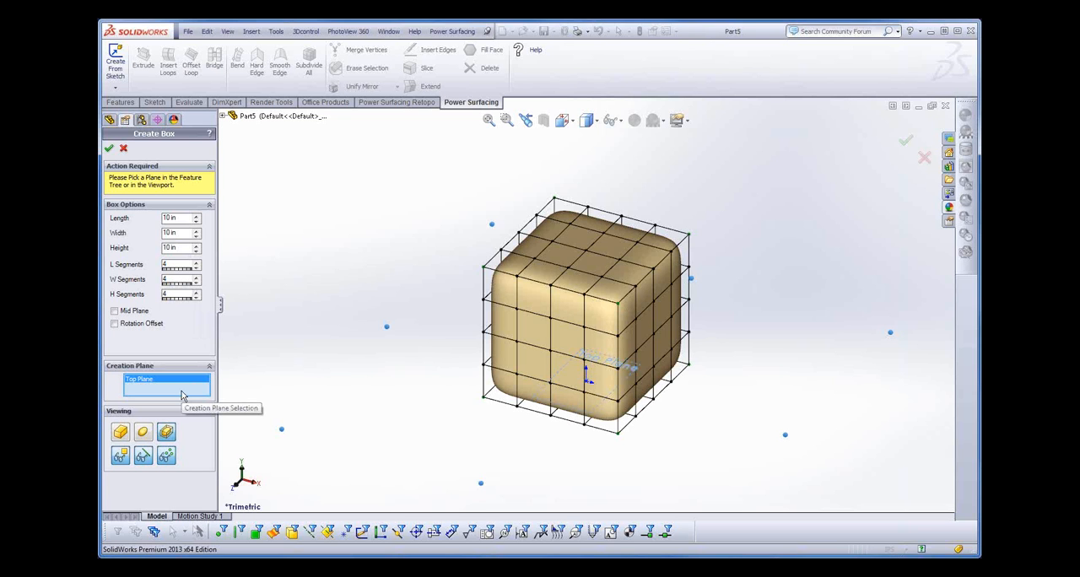
- Set the length, width and height segments to 1 each and create the 10 in box PowerBody
double_click(172, 264)
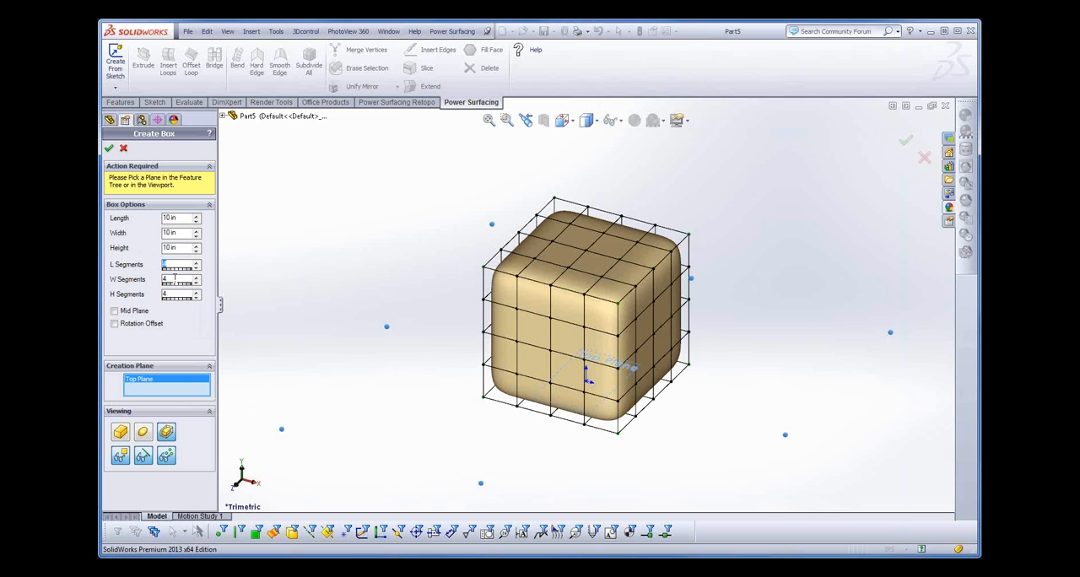
type("1")
key("Tab")
type("1")
key("Tab")
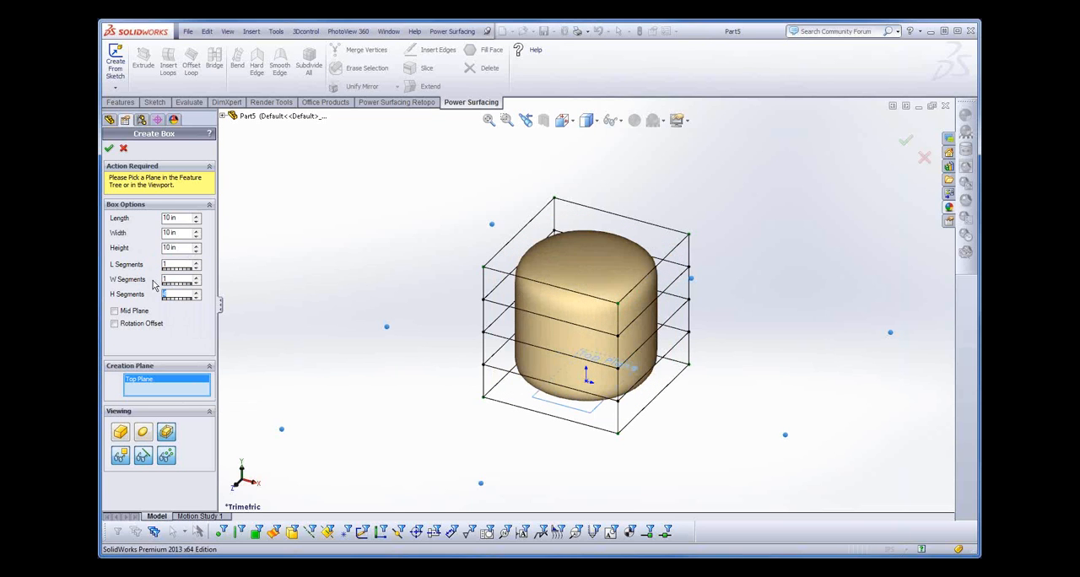
type("1")
key("Tab")
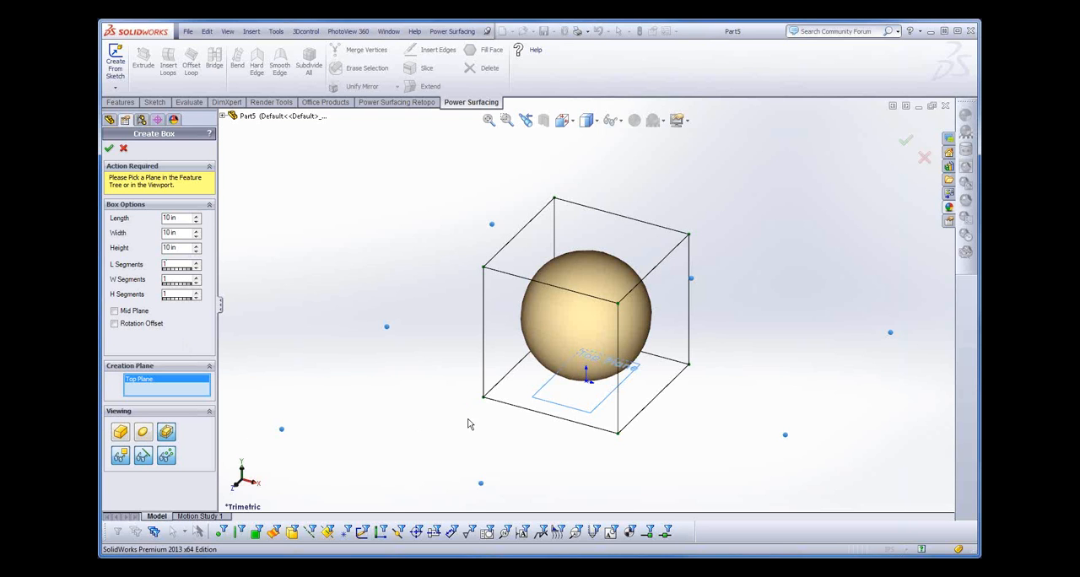
left_click(109, 150)
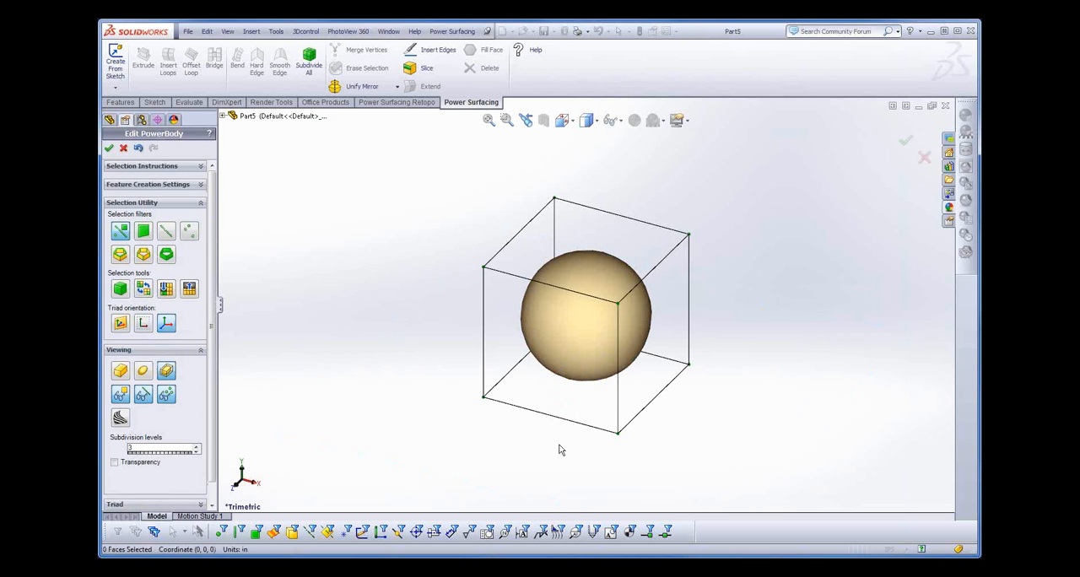
- Set the PowerBody's subdivision levels to 2
mouse_move(562, 436)
middle_mouse_down()
mouse_move(566, 416)
mouse_move(553, 433)
middle_mouse_up()
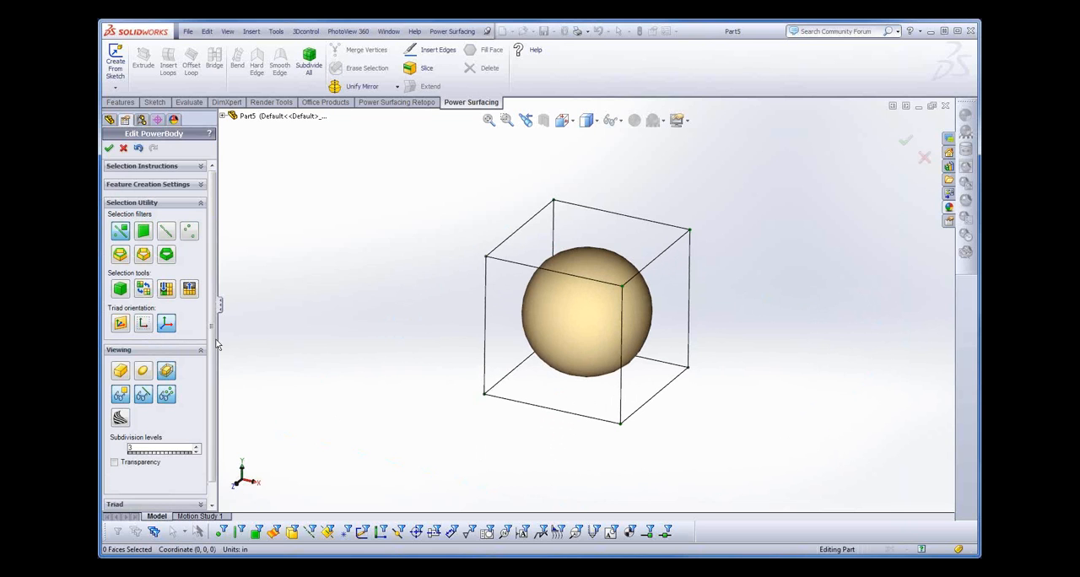
scroll(198, 380, "down", 2)
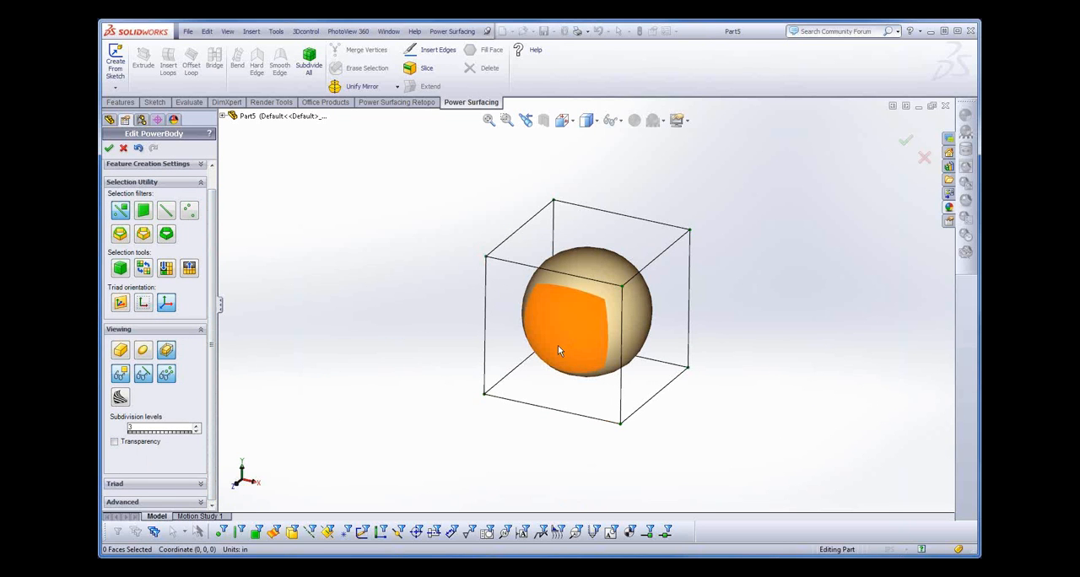
left_click(196, 434)
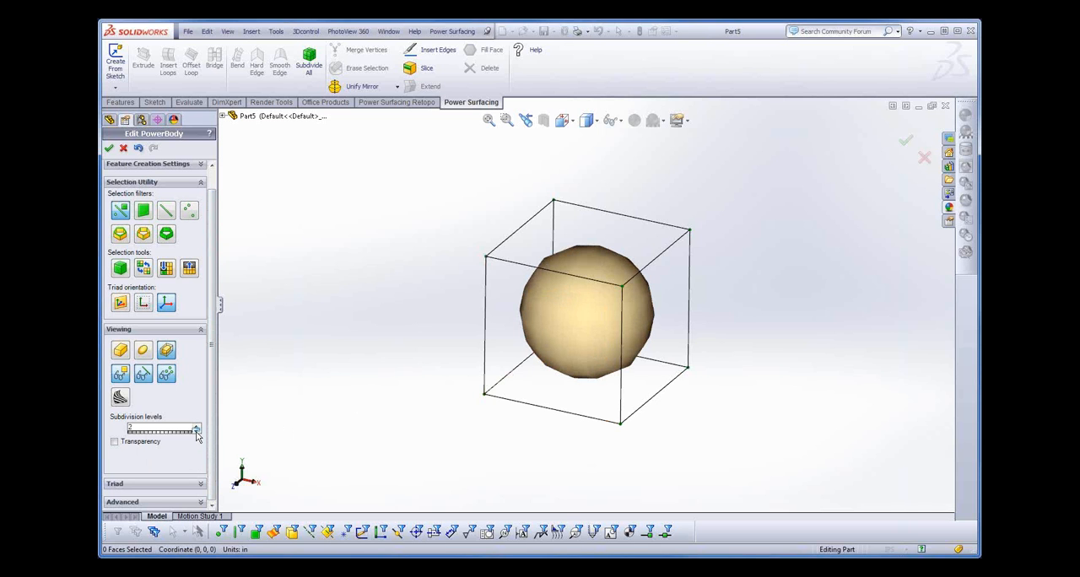
- Compare the box's smooth body at subdivision levels 1, 0 and 3
left_click(197, 434)
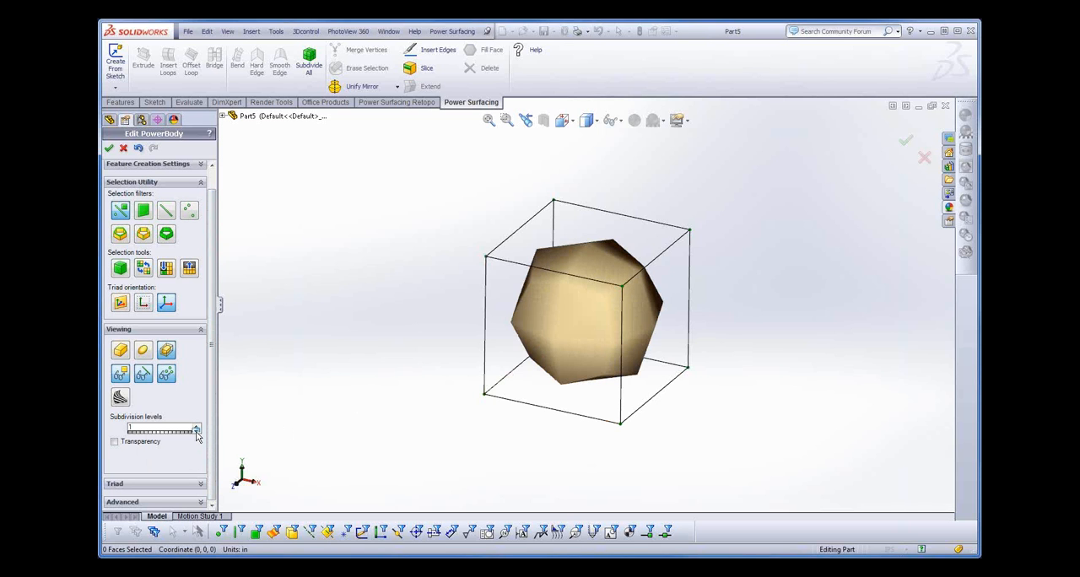
left_click(196, 434)
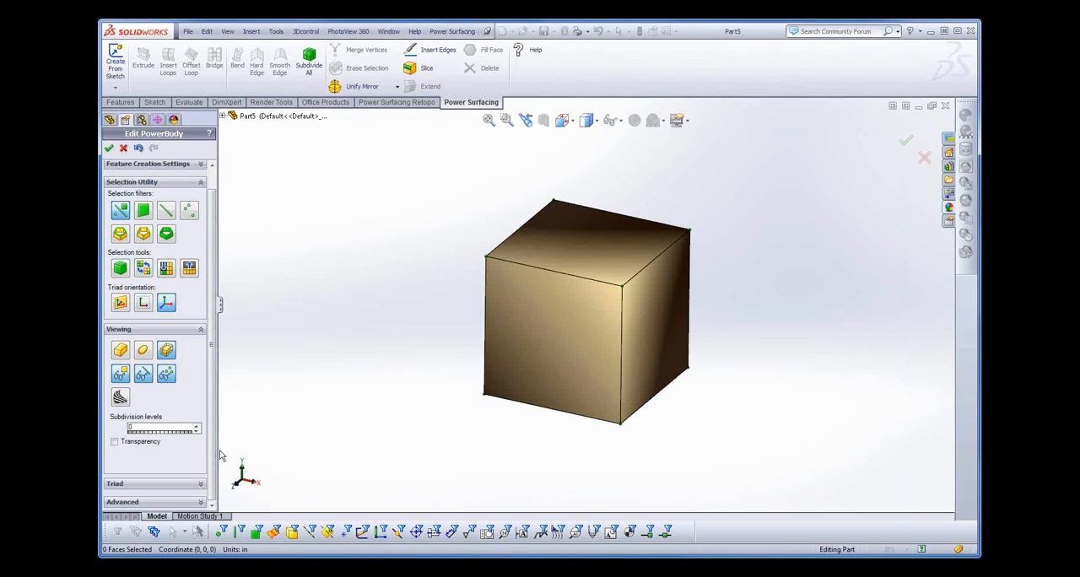
left_click(197, 427)
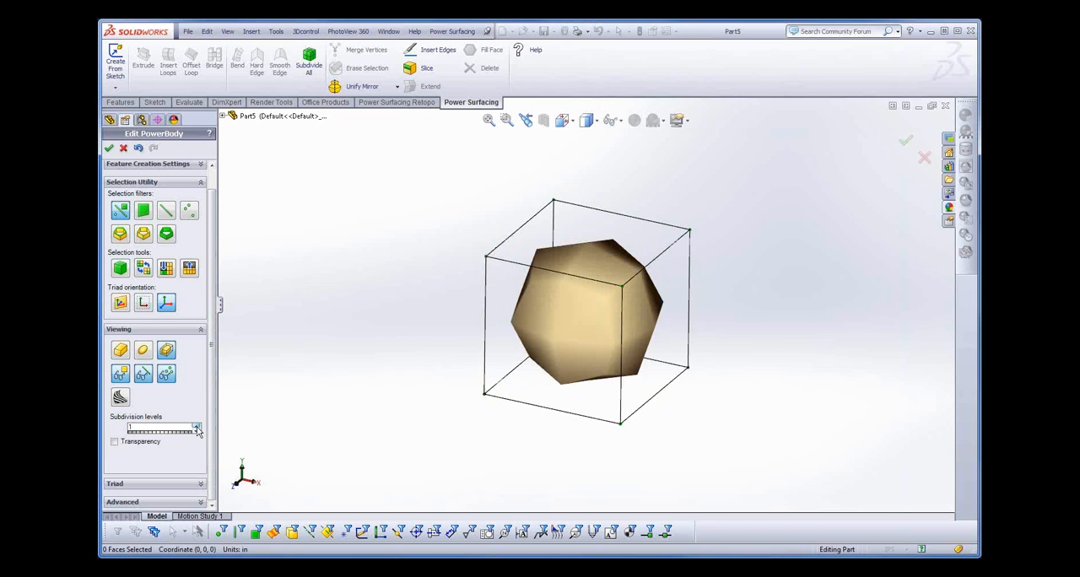
left_click(196, 427)
left_click(196, 427)
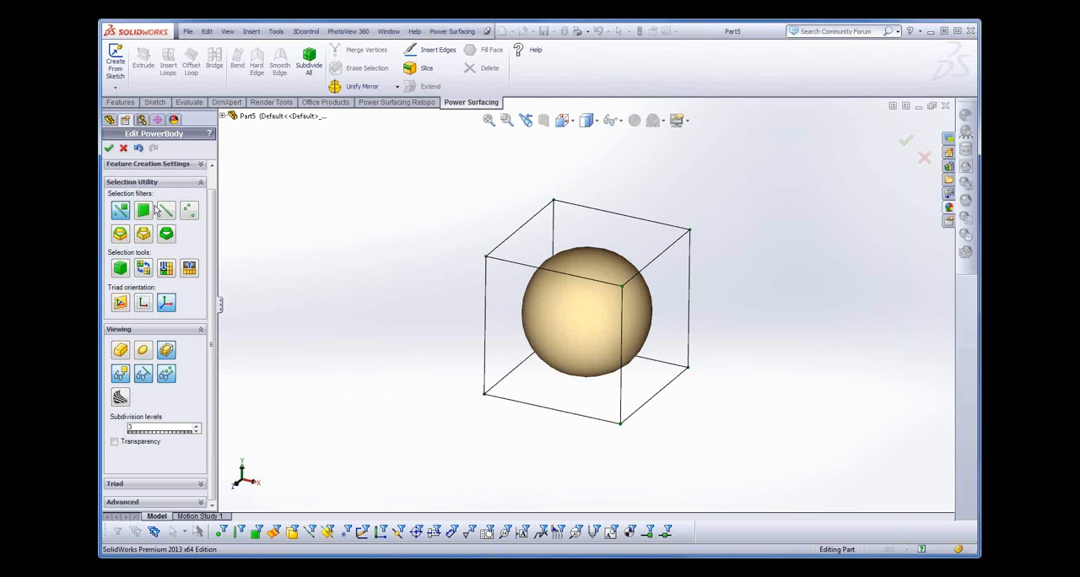
- Discard the current PowerBody and create a box 10 in long, 6 in wide and 8 in high, displayed as control mesh only
left_click(123, 150)
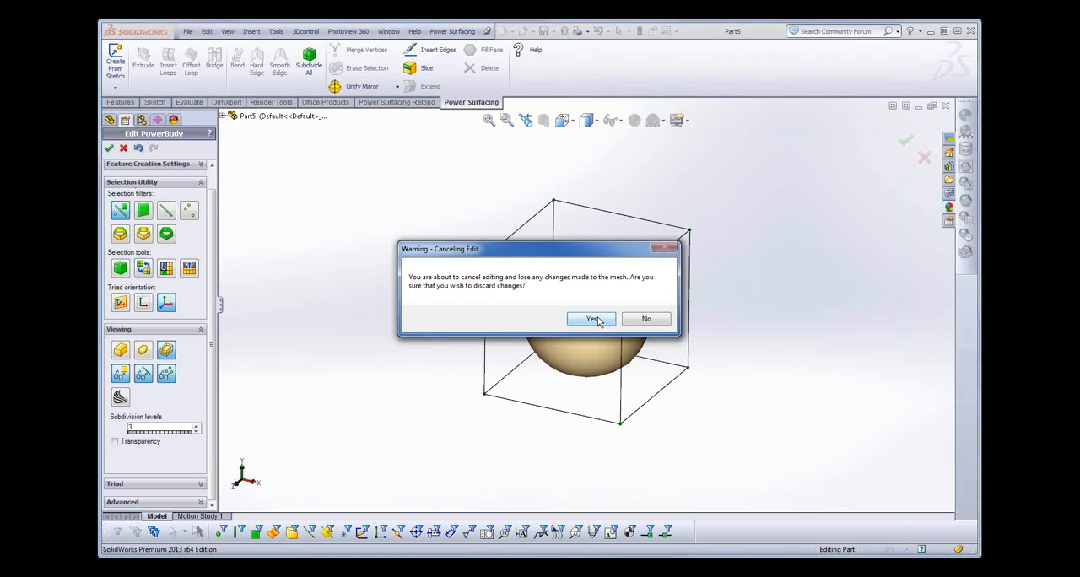
left_click(594, 318)
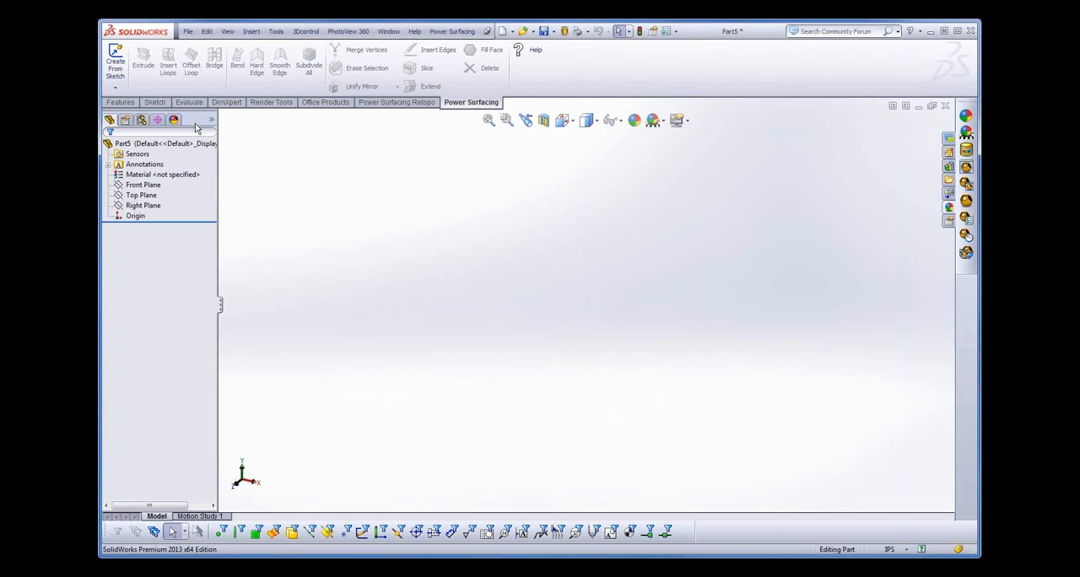
left_click(454, 32)
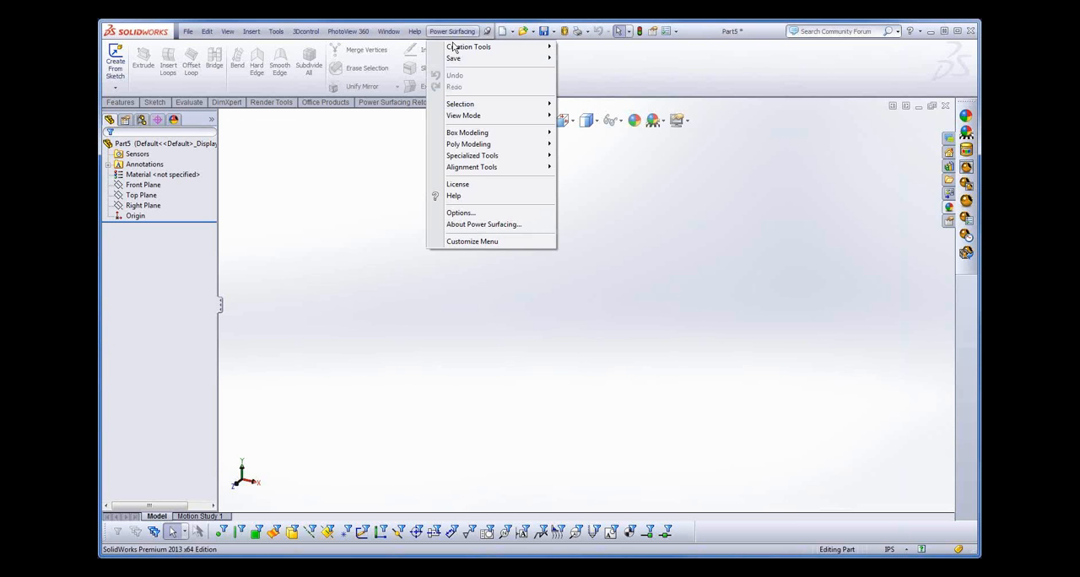
mouse_move(462, 47)
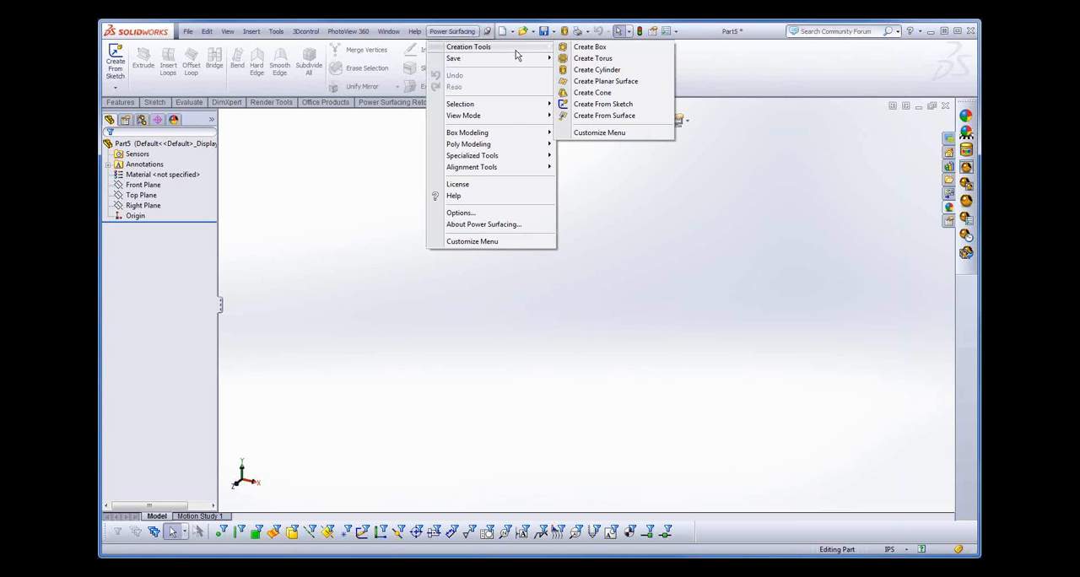
left_click(594, 48)
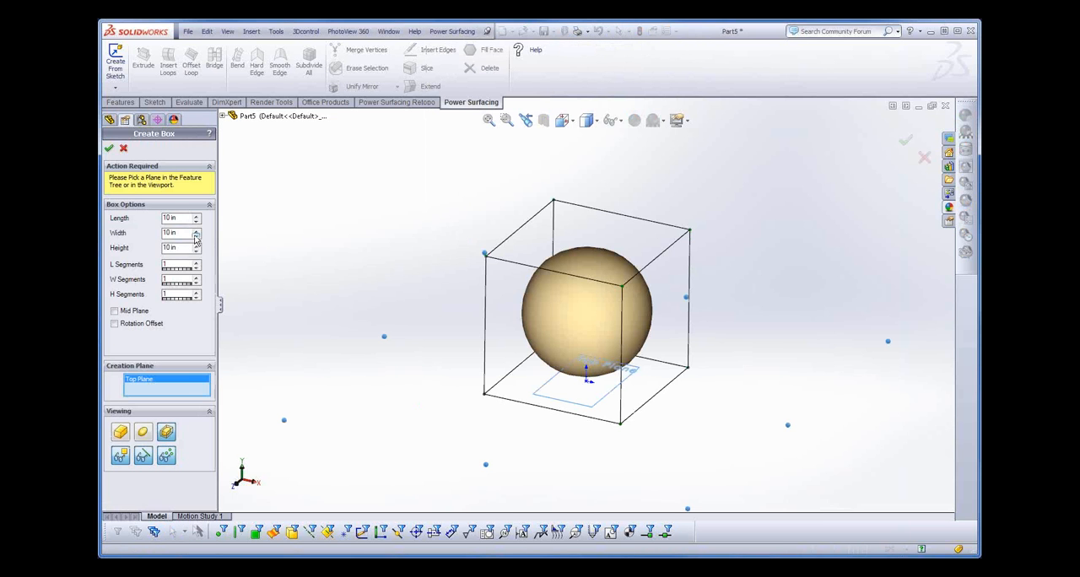
double_click(182, 236)
type("6")
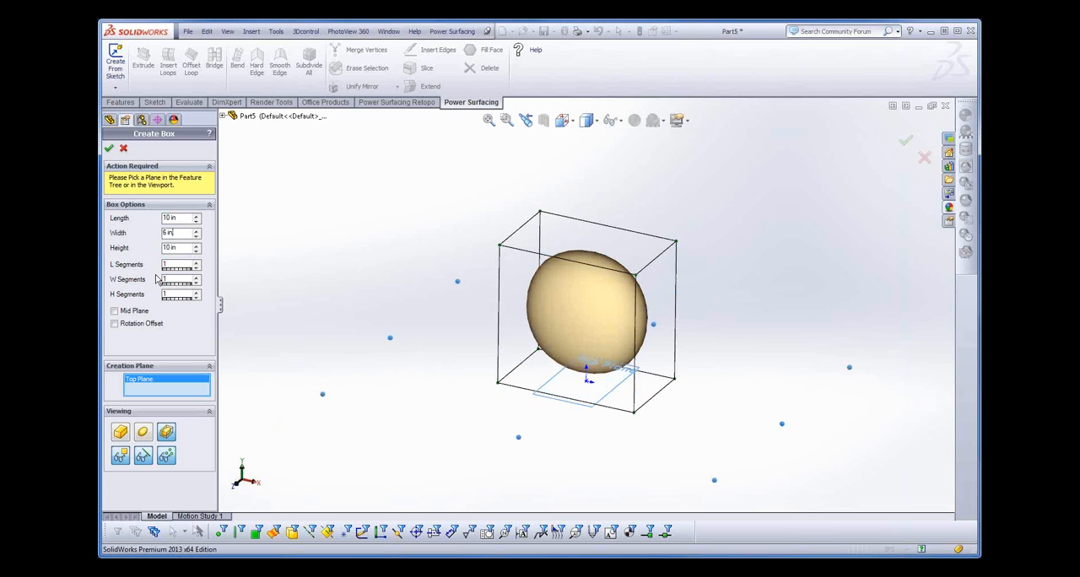
double_click(180, 247)
type("8")
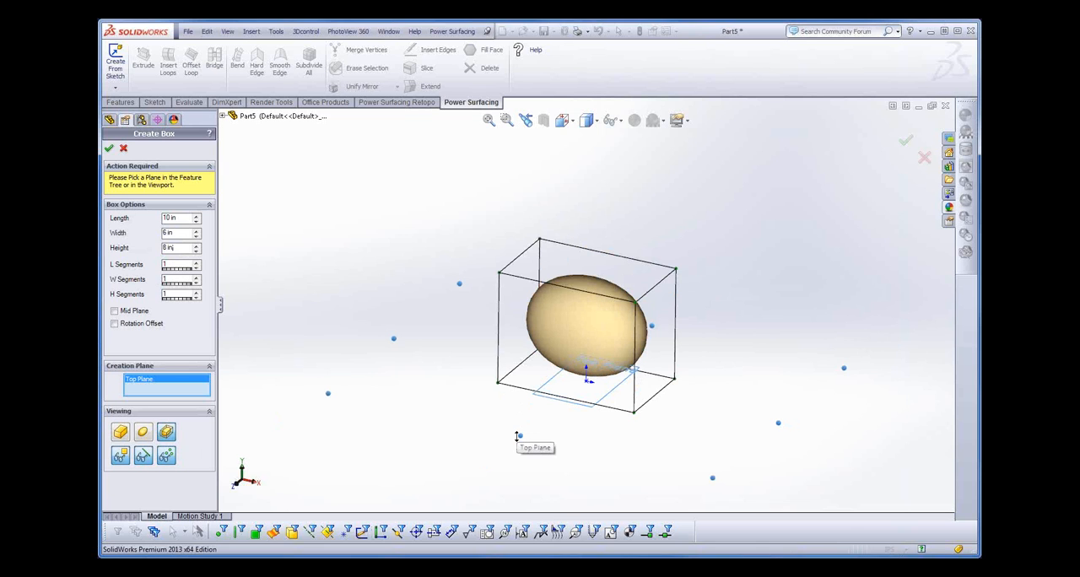
left_click(118, 432)
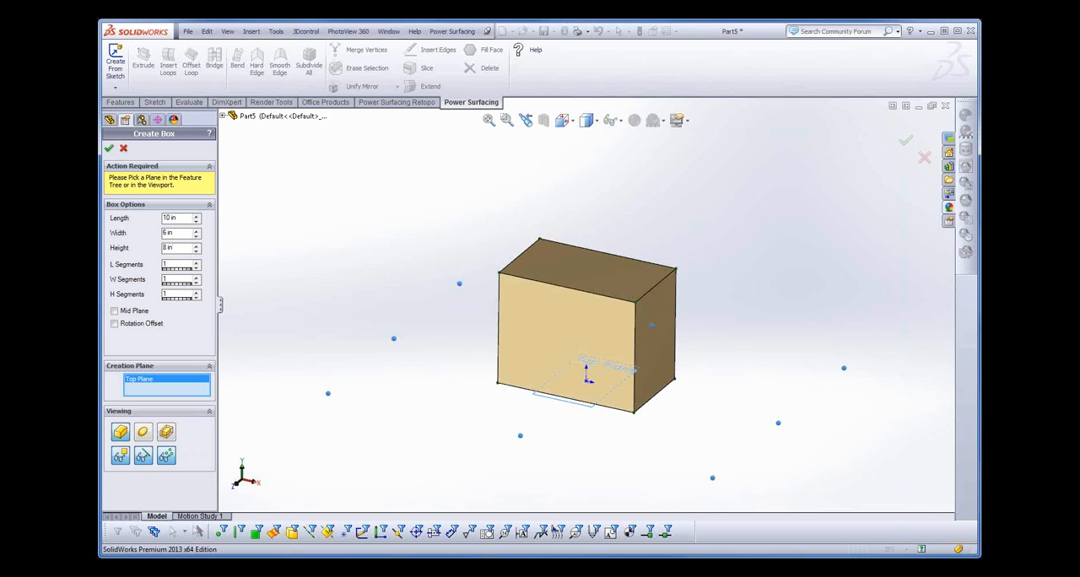
left_click(108, 149)
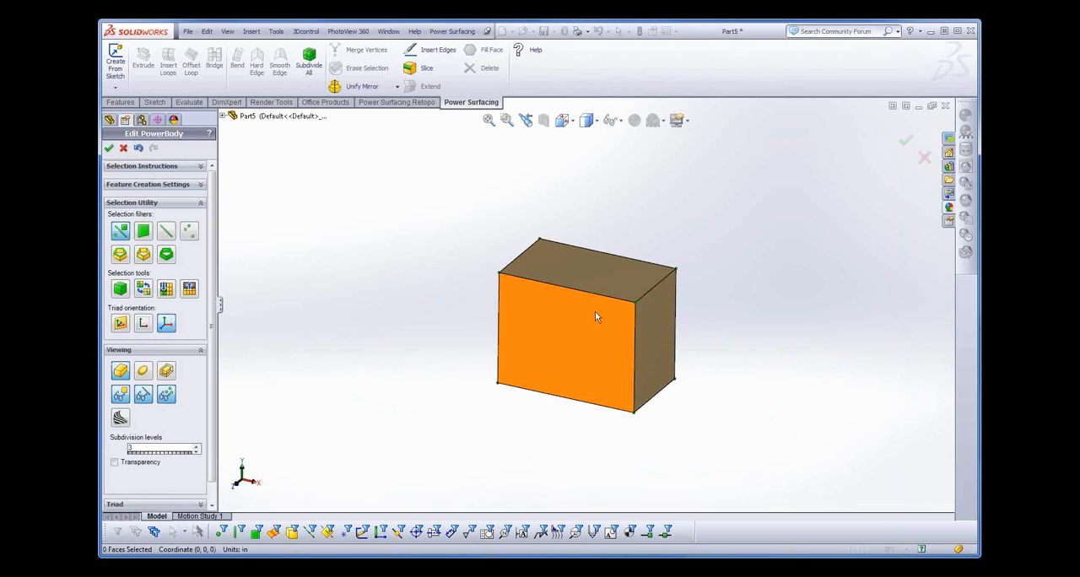
- Select the box's top face, an upper front corner vertex and the vertical edge below it in turn, and clear the selection
left_click(587, 279)
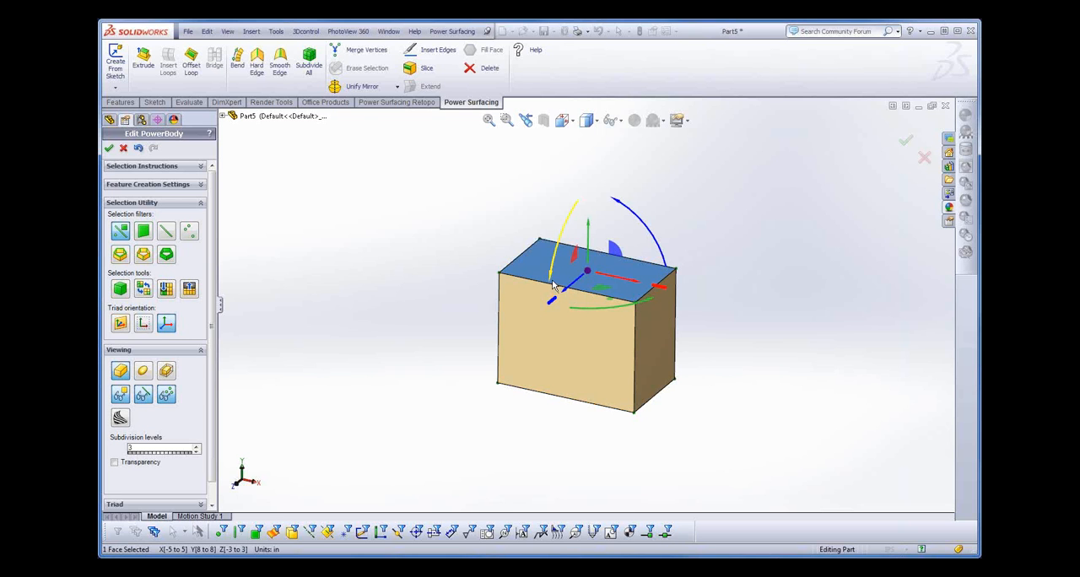
left_click(500, 274)
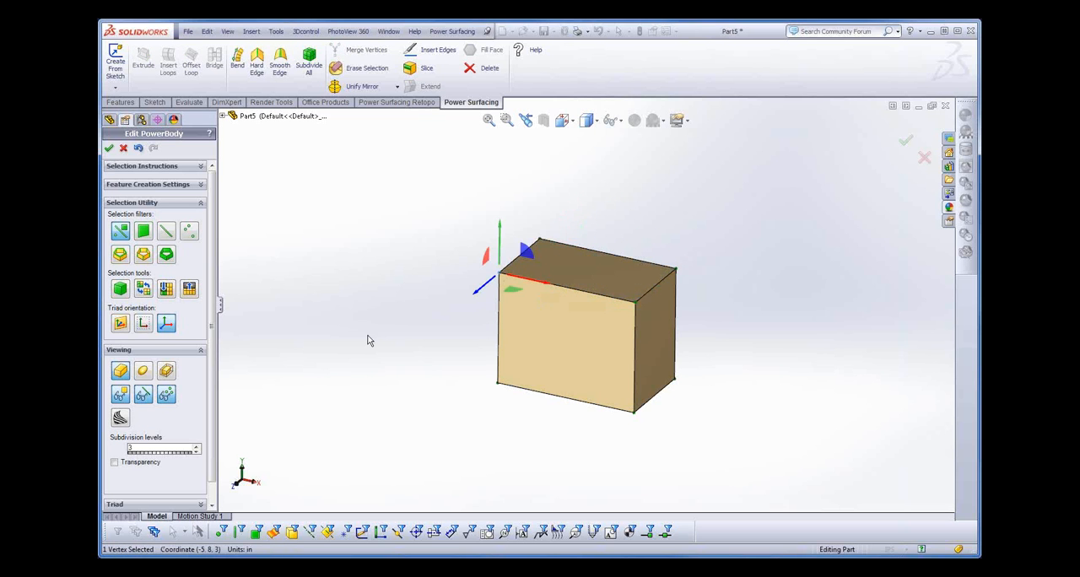
left_click(498, 337)
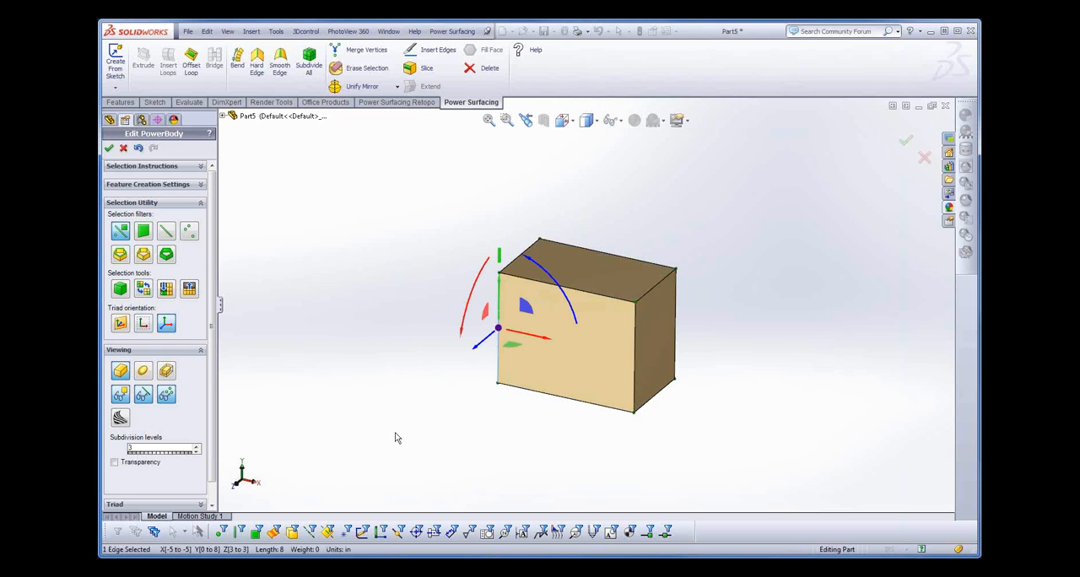
left_click(628, 221)
- Taper the box by scaling its top face to about 9.1 by 4.7 in and lowering it to a height of about 7.96 in
left_click(579, 267)
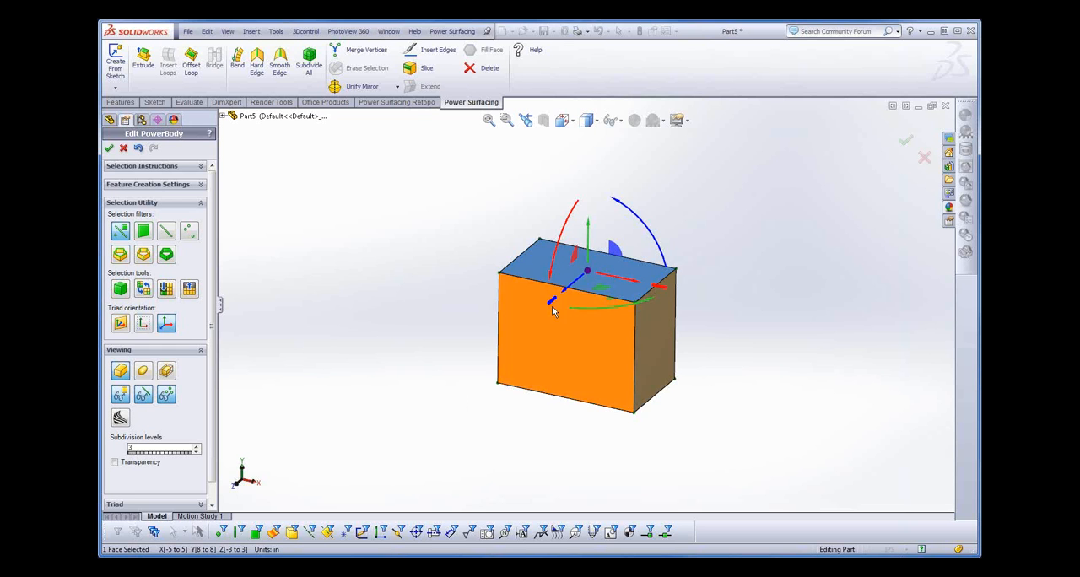
left_click_drag(552, 303, 561, 306)
left_click_drag(668, 293, 655, 287)
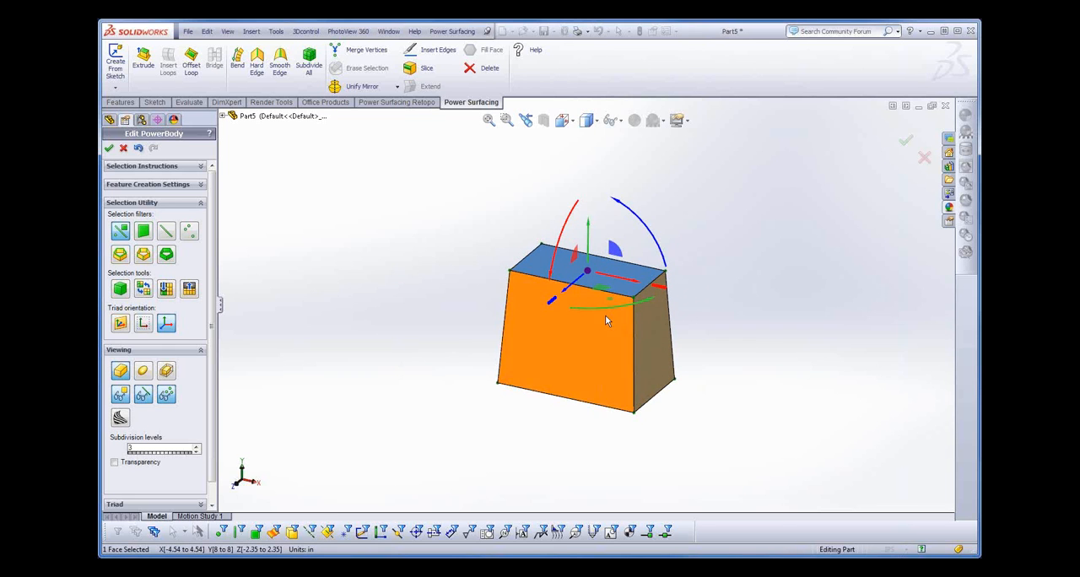
left_click_drag(588, 234, 588, 233)
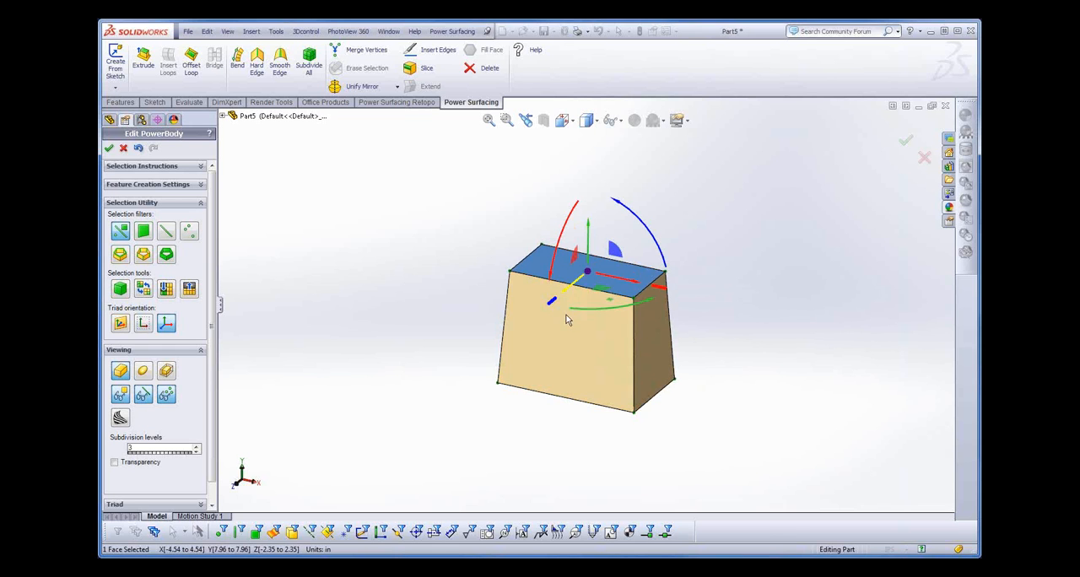
left_click(716, 264)
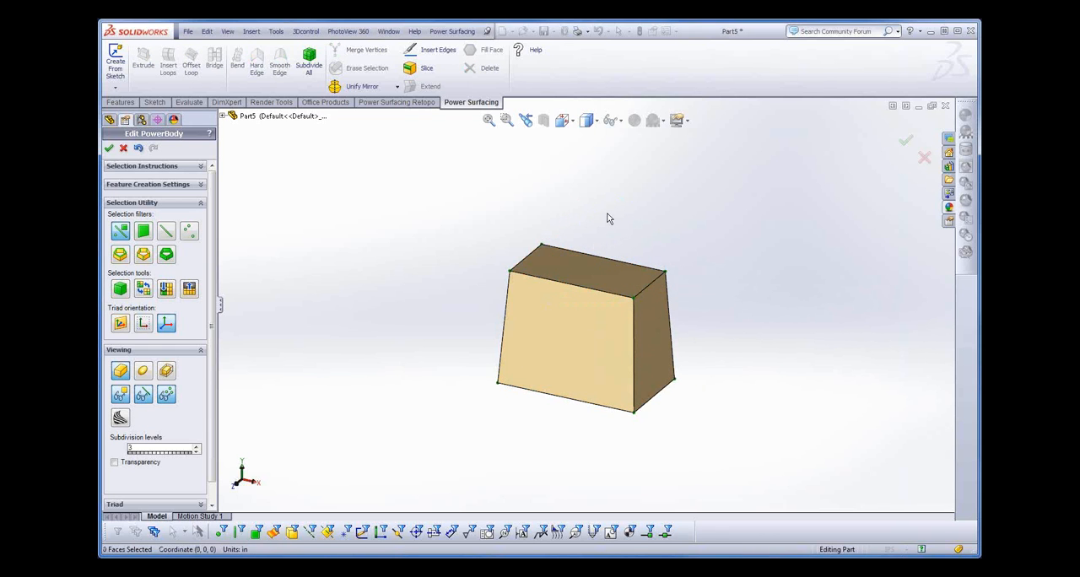
- Insert two evenly spaced edge loops across the ring of four lengthwise edges, dividing the box into three sections
key("s")
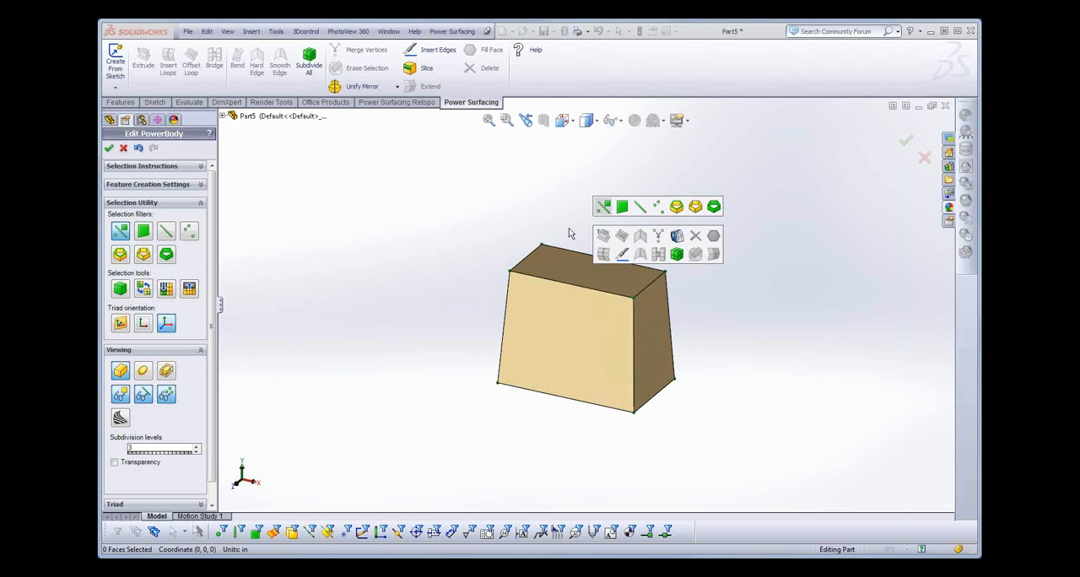
double_click(574, 287)
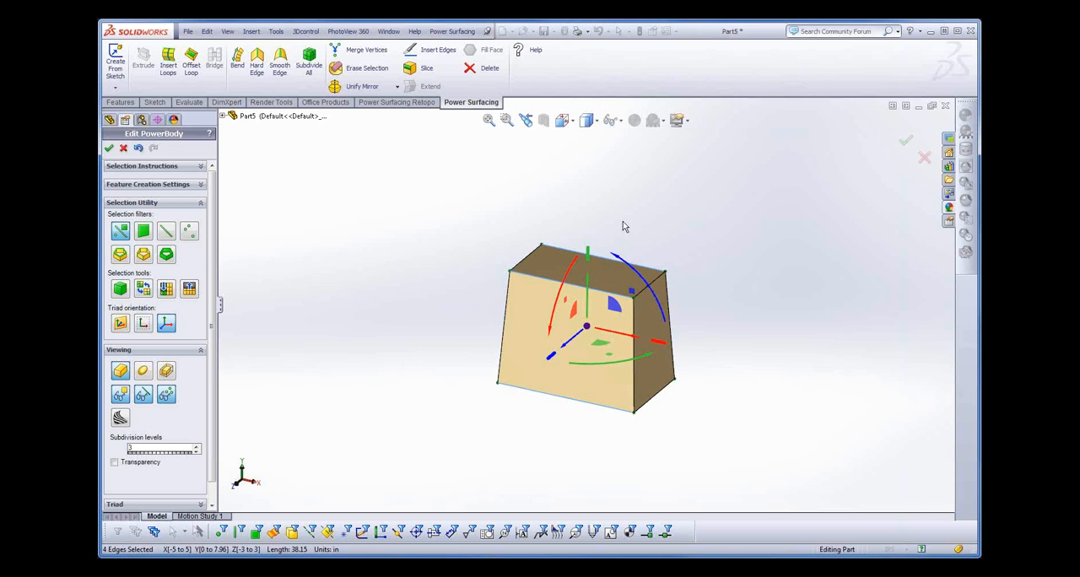
key("s")
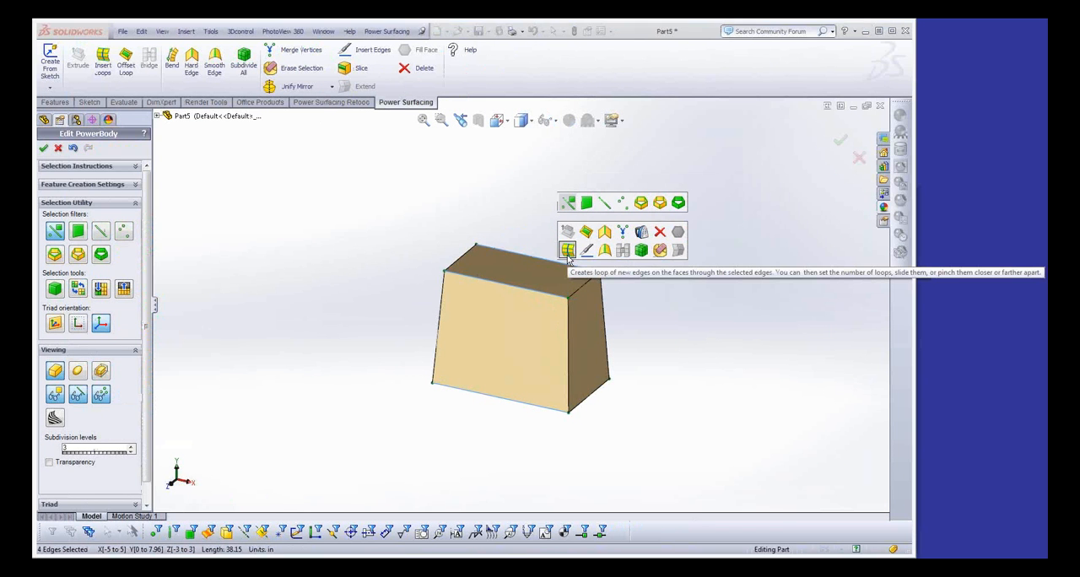
left_click(568, 253)
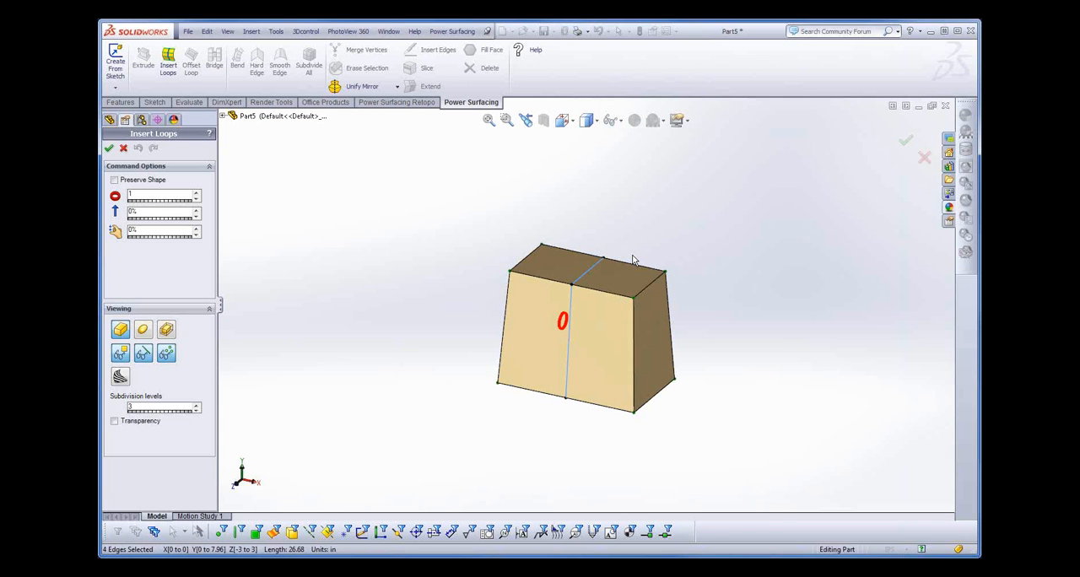
left_click(198, 193)
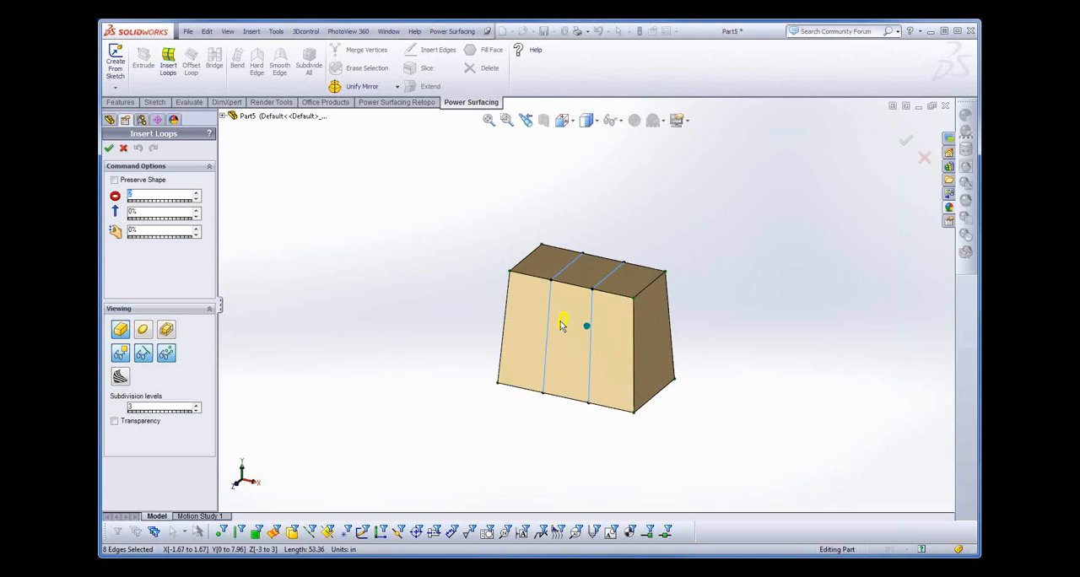
left_click_drag(561, 321, 566, 293)
left_click(108, 148)
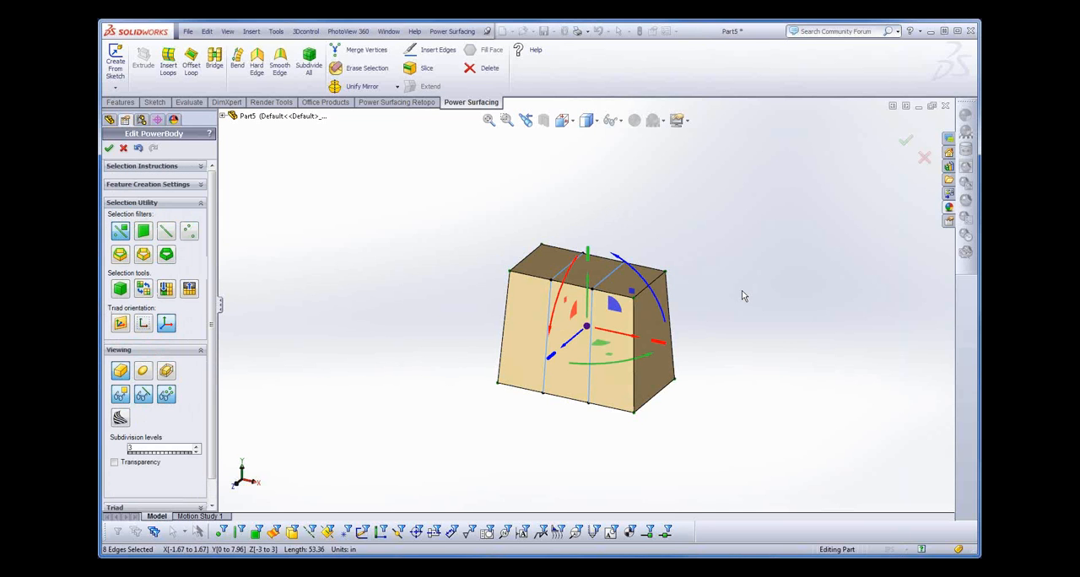
left_click(729, 235)
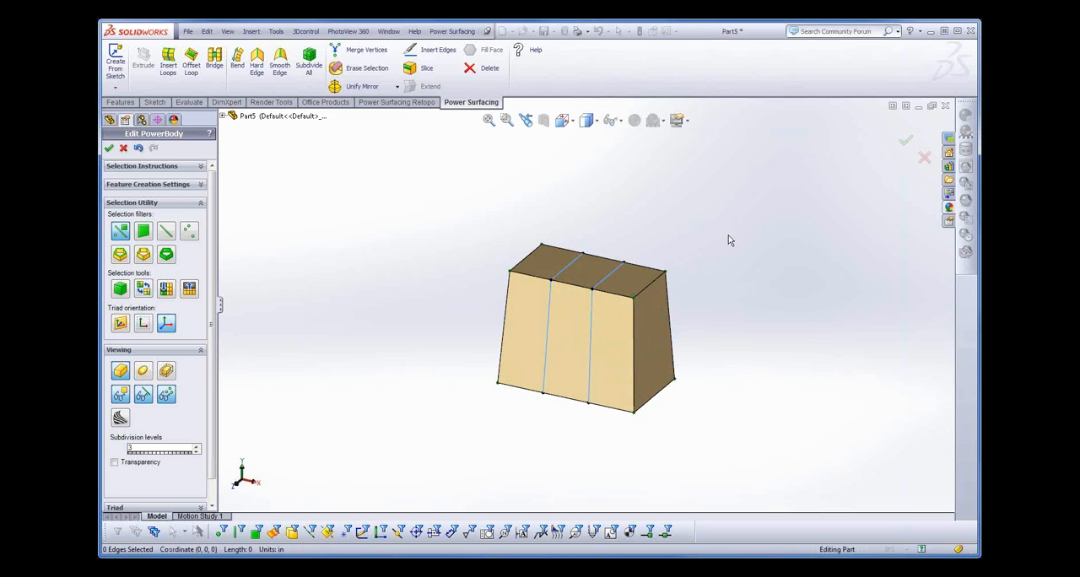
- Extrude the two outer top faces up to a height of about 9.1 in and narrow them to about 2.6 in front to back
left_click(541, 257)
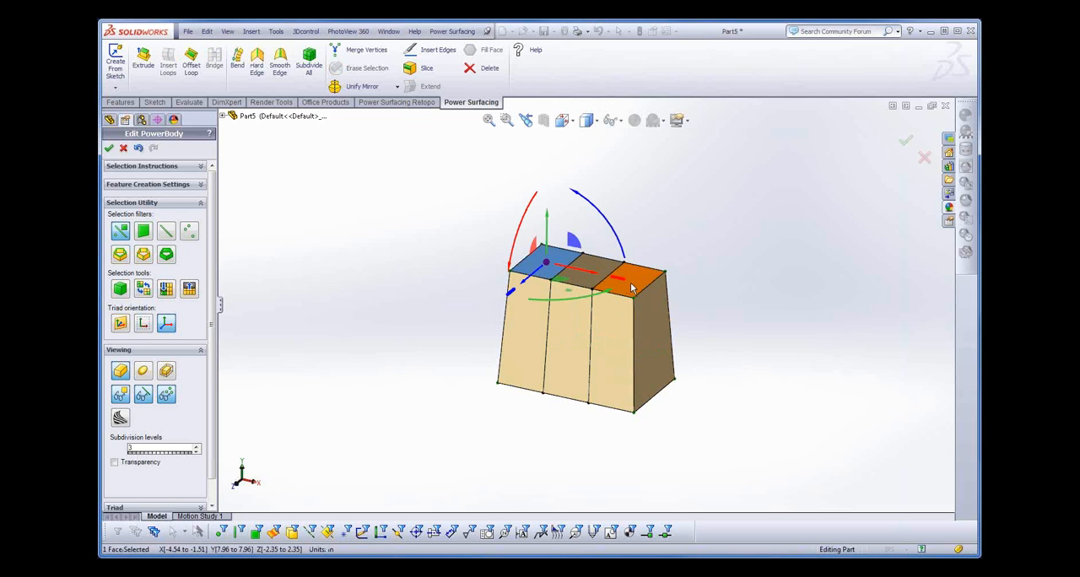
left_click(631, 288, "ctrl")
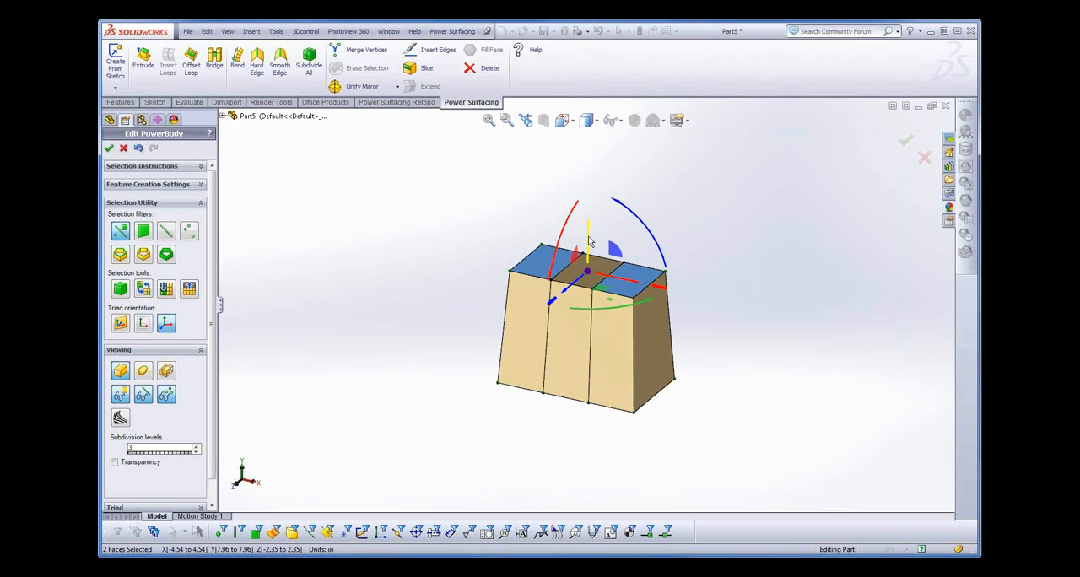
left_click_drag(589, 242, 590, 223)
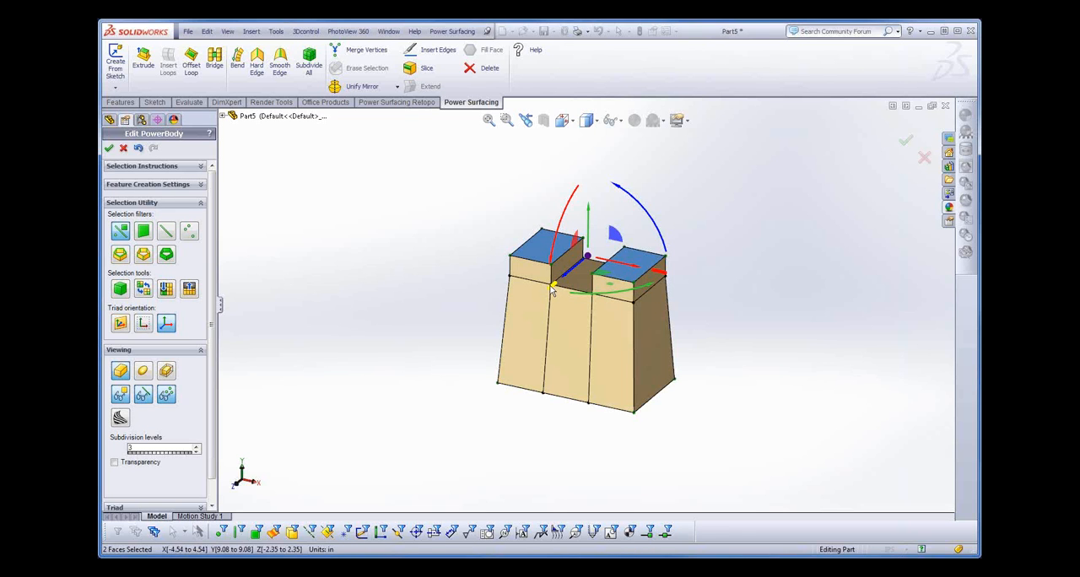
left_click_drag(551, 286, 571, 286)
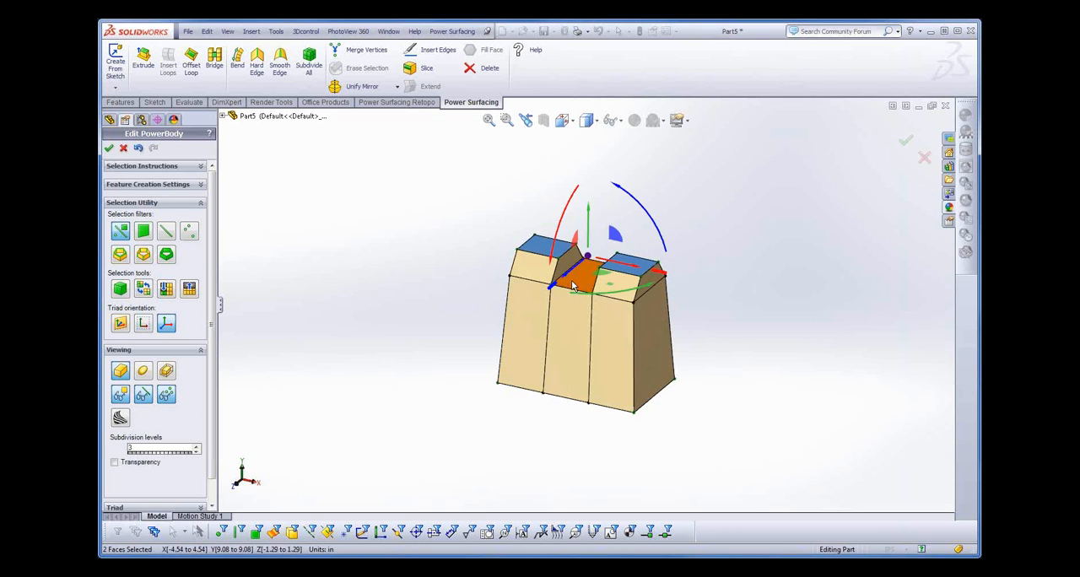
- Slide the outer top edge of the left raised block inward to about X -2.97 in and clear the selection
left_click(528, 245)
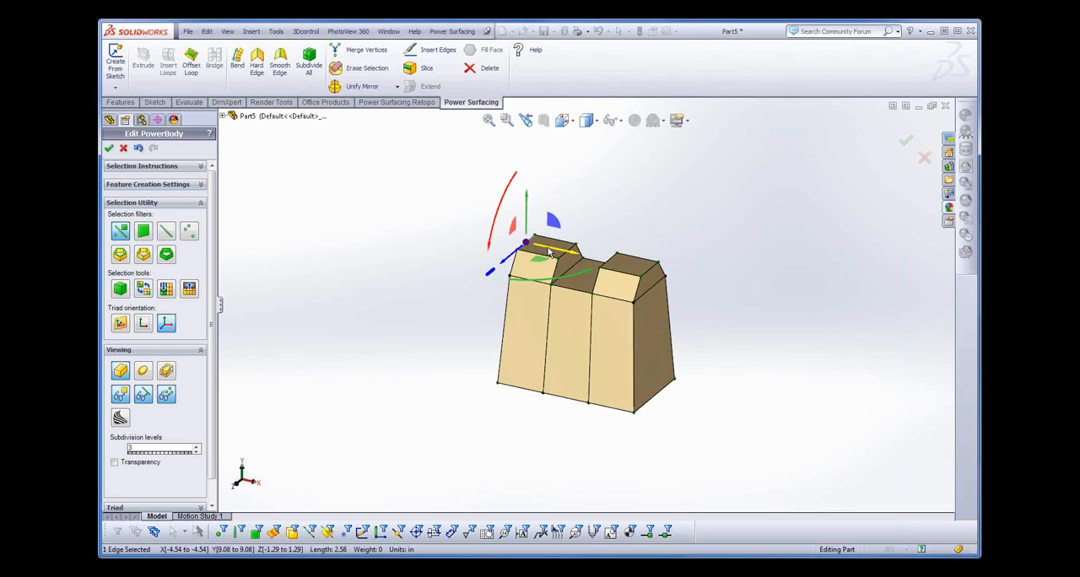
left_click_drag(549, 252, 570, 265)
mouse_move(737, 393)
middle_mouse_down()
mouse_move(735, 371)
mouse_move(756, 346)
mouse_move(762, 363)
mouse_move(745, 381)
middle_mouse_up()
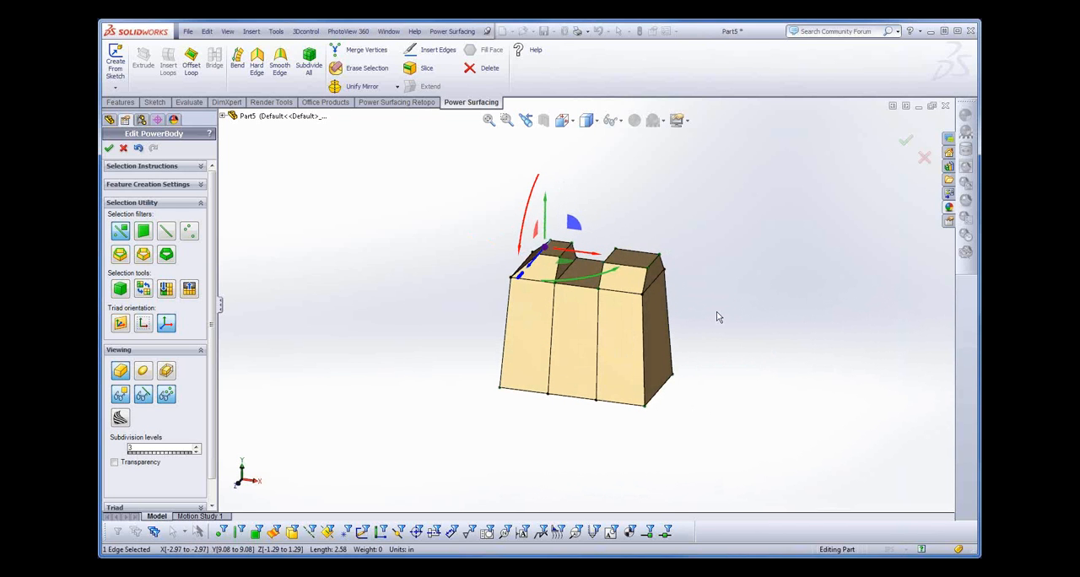
left_click(645, 244)
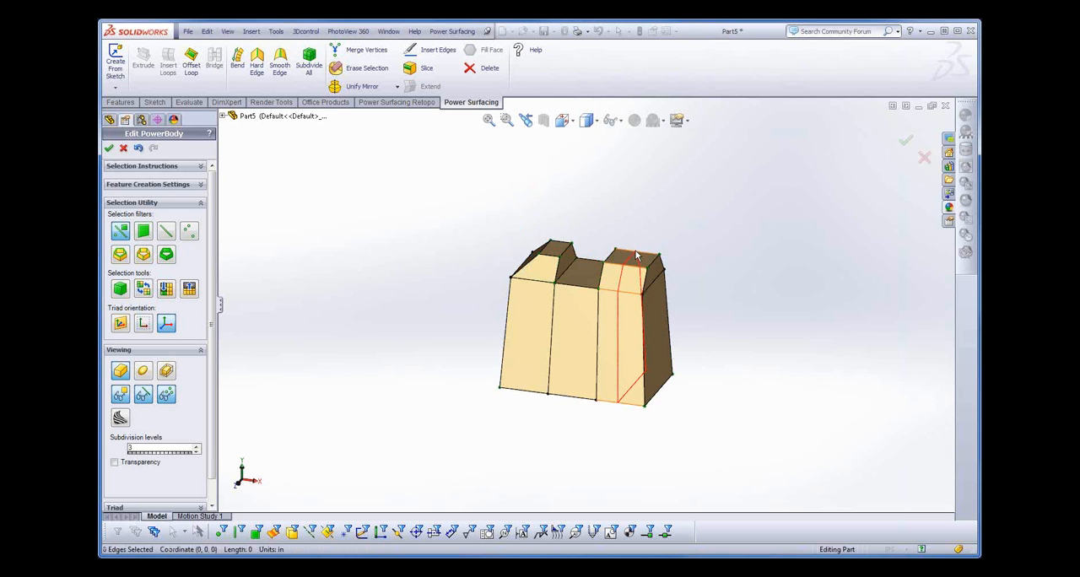
- Insert an edge loop lengthwise through the right raised block at about X 2.85 to 3.14 in, dividing it in two
left_click(636, 256)
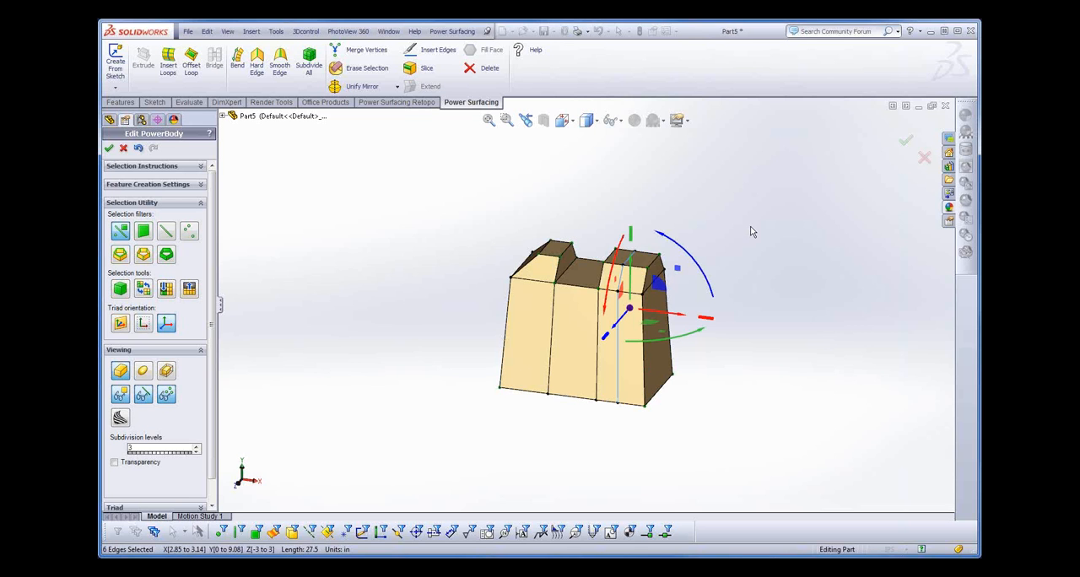
left_click(554, 255)
left_click_drag(561, 242, 560, 244)
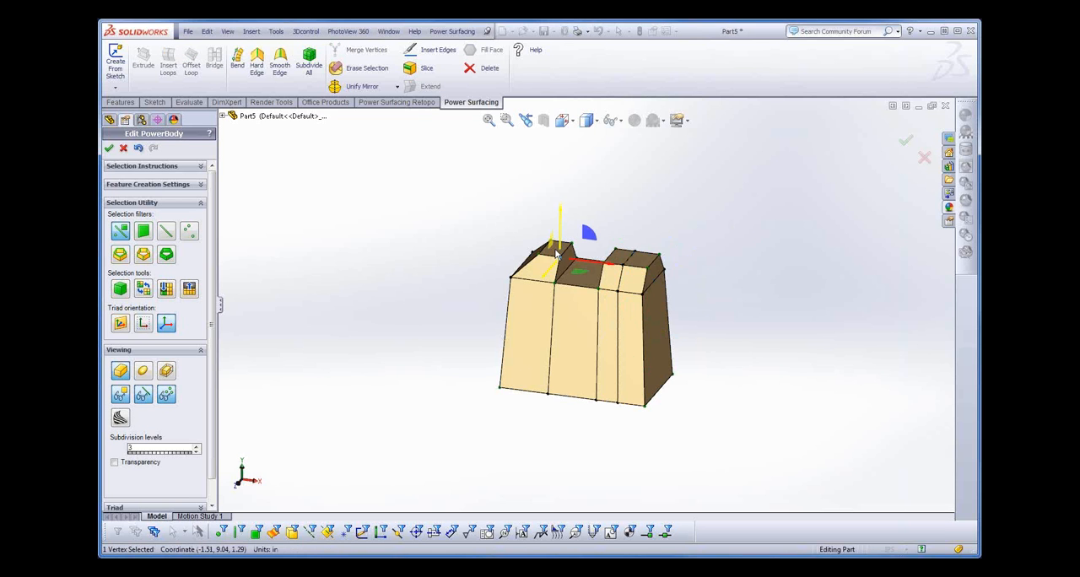
- Extrude the left block's top face up and inward, tilting it to span about X -1.81 to -0.95 in and Y 9.49 to 10.7 in
scroll(635, 244, "down", 3)
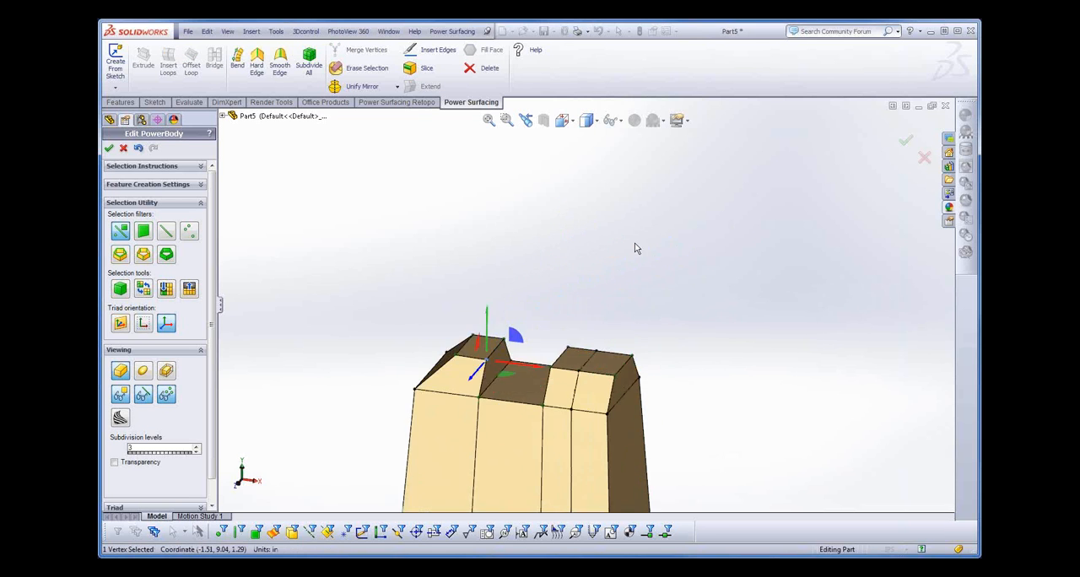
left_click(544, 324)
left_click(483, 351)
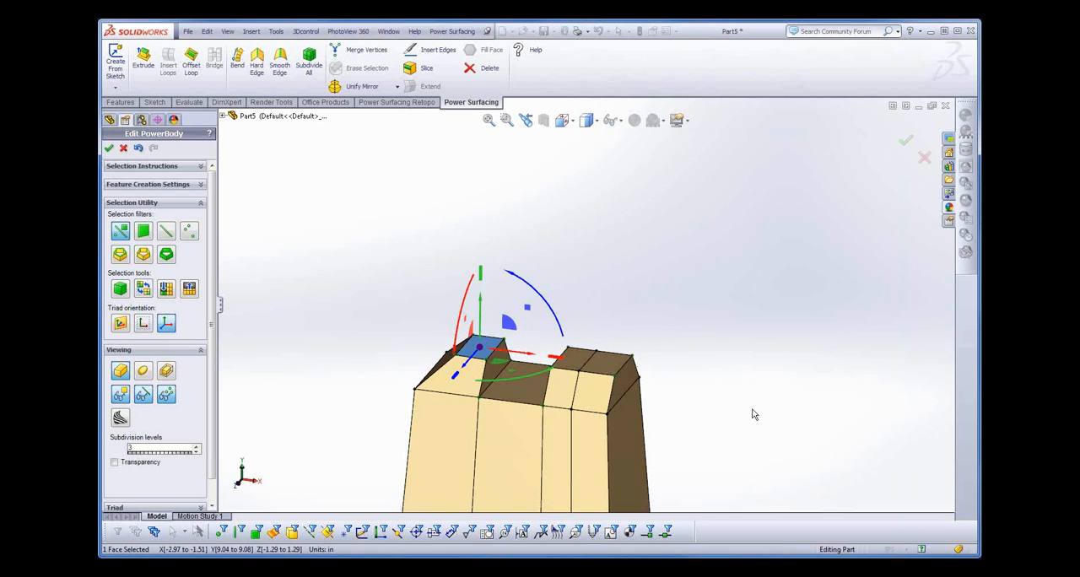
middle_click_drag(754, 412, 770, 341, "ctrl")
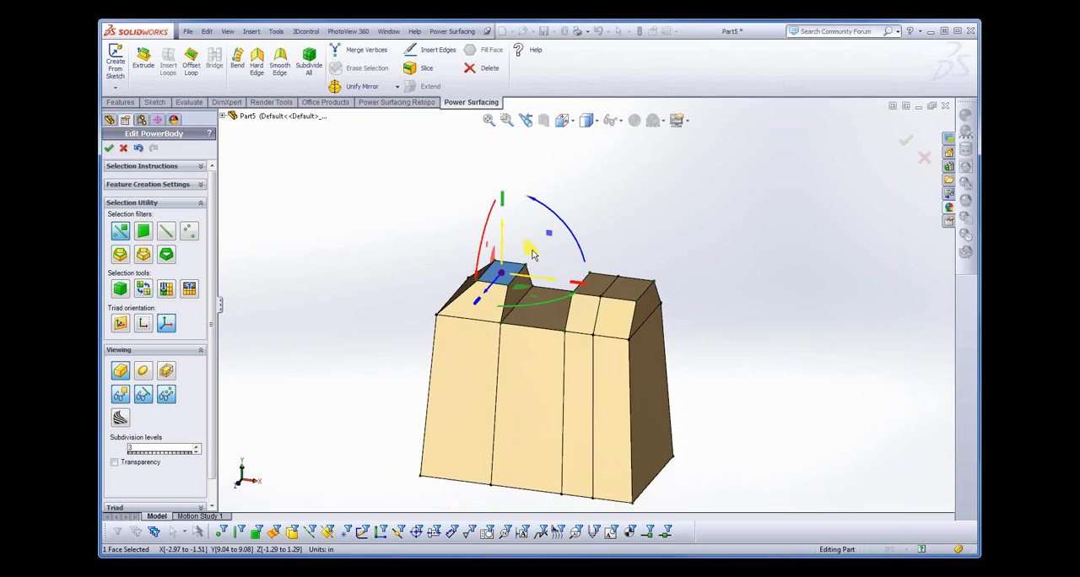
left_click_drag(532, 249, 605, 272)
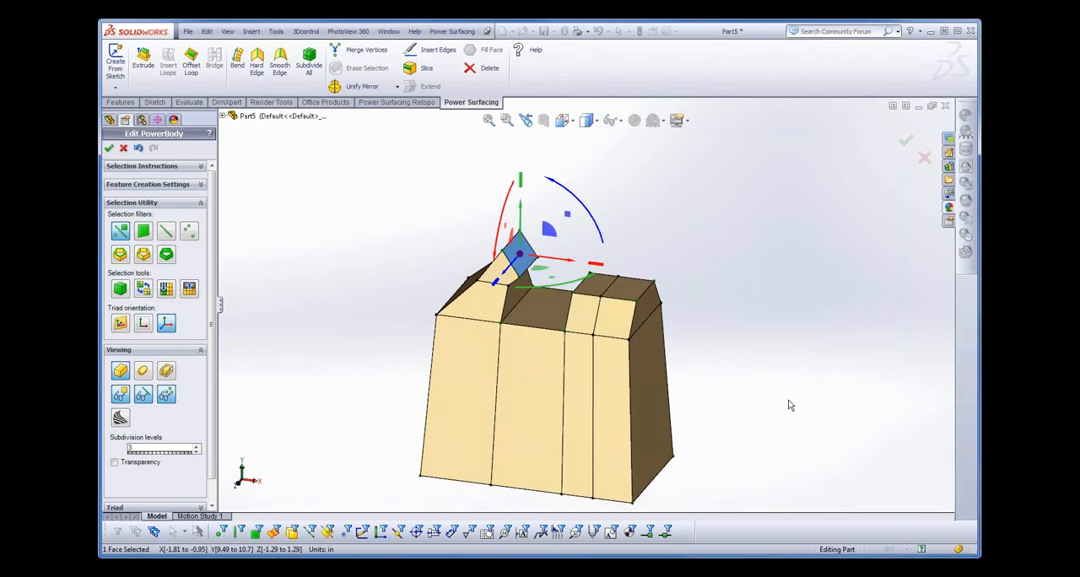
- Align the triad with the tilted face, lower the face slightly and extrude it inward to a near-vertical end at about X -0.24 to -0.1 in
mouse_move(788, 389)
middle_mouse_down()
mouse_move(803, 367)
mouse_move(796, 375)
middle_mouse_up()
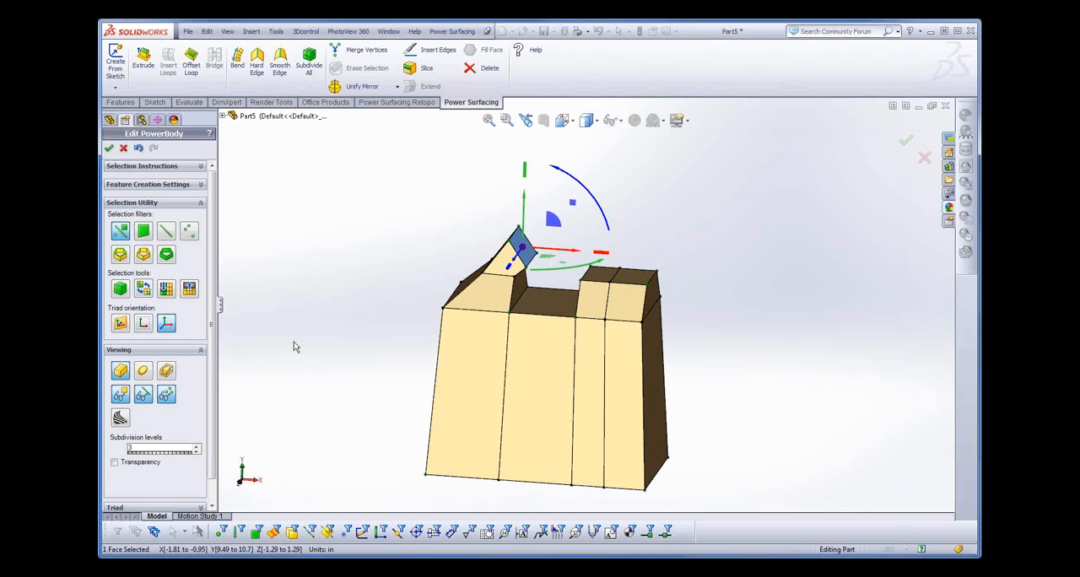
left_click(131, 323)
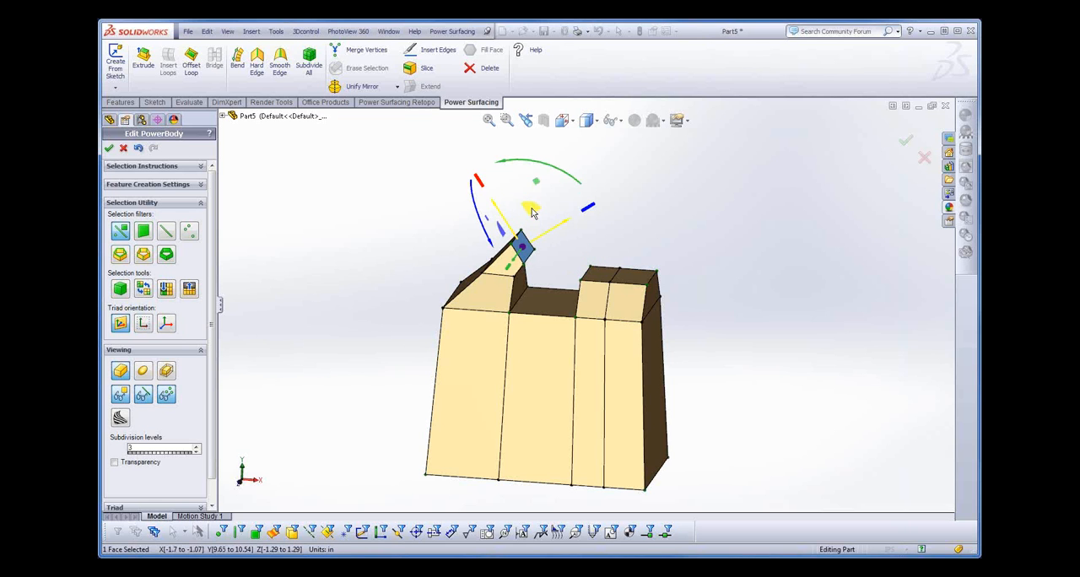
left_click_drag(534, 212, 557, 224)
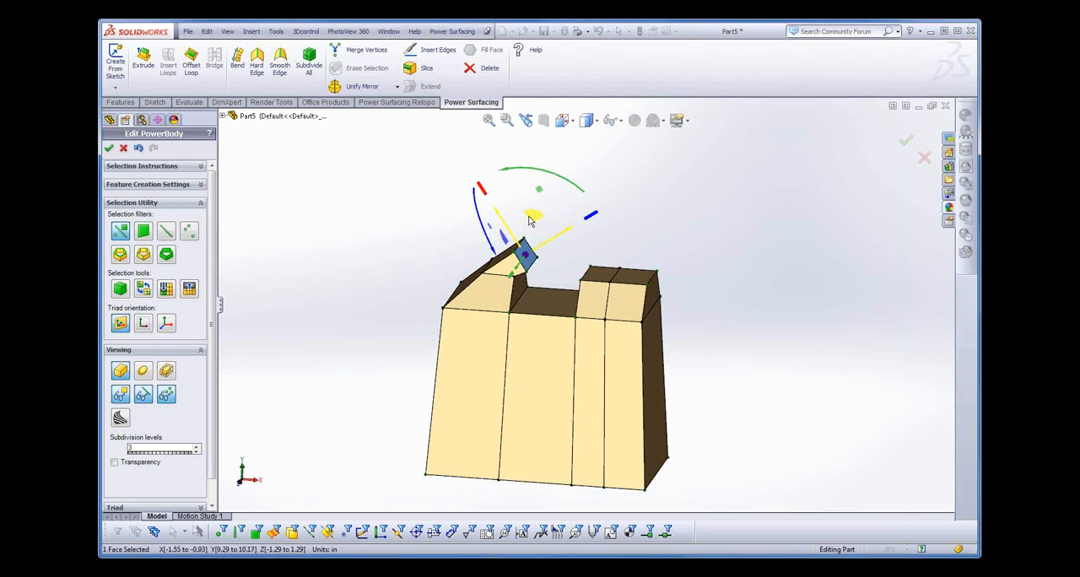
left_click_drag(532, 221, 560, 216)
left_click_drag(594, 186, 620, 225)
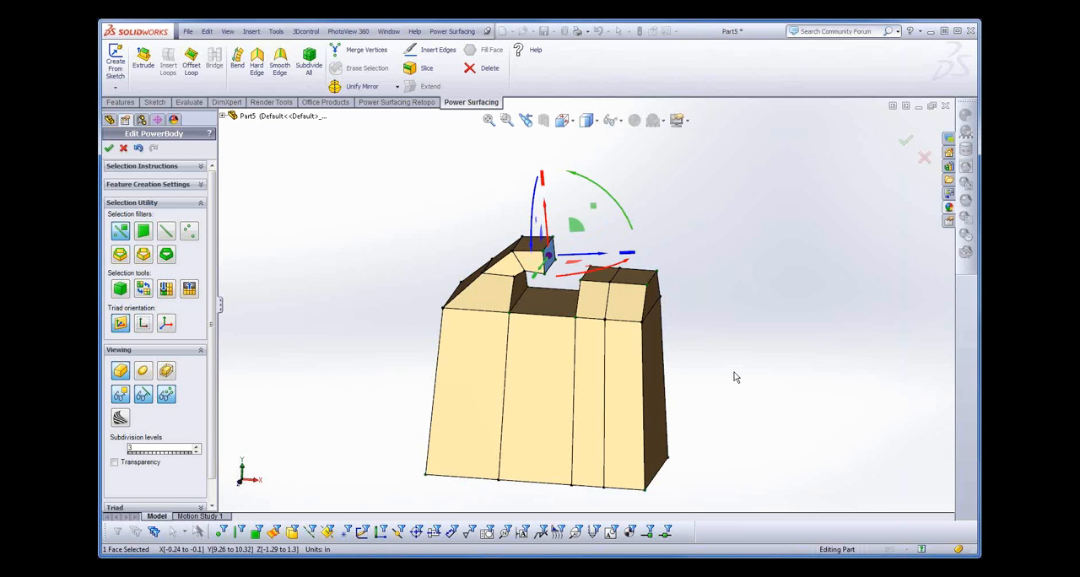
- Extrude the top face of the right block's inner section up to a height of about 10.13 in
middle_click_drag(734, 373, 751, 394)
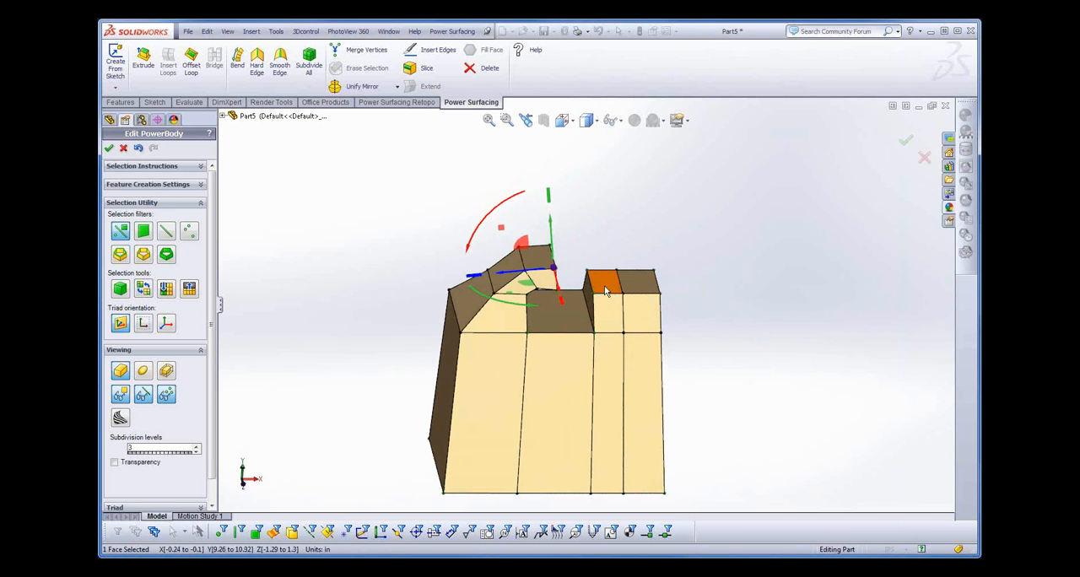
left_click(605, 292)
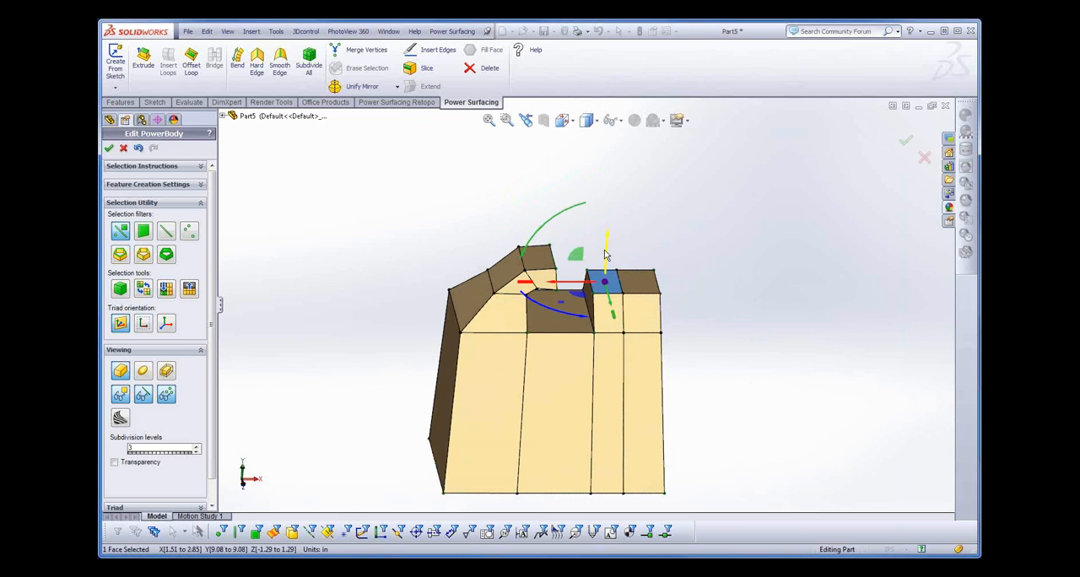
left_click_drag(605, 255, 619, 230)
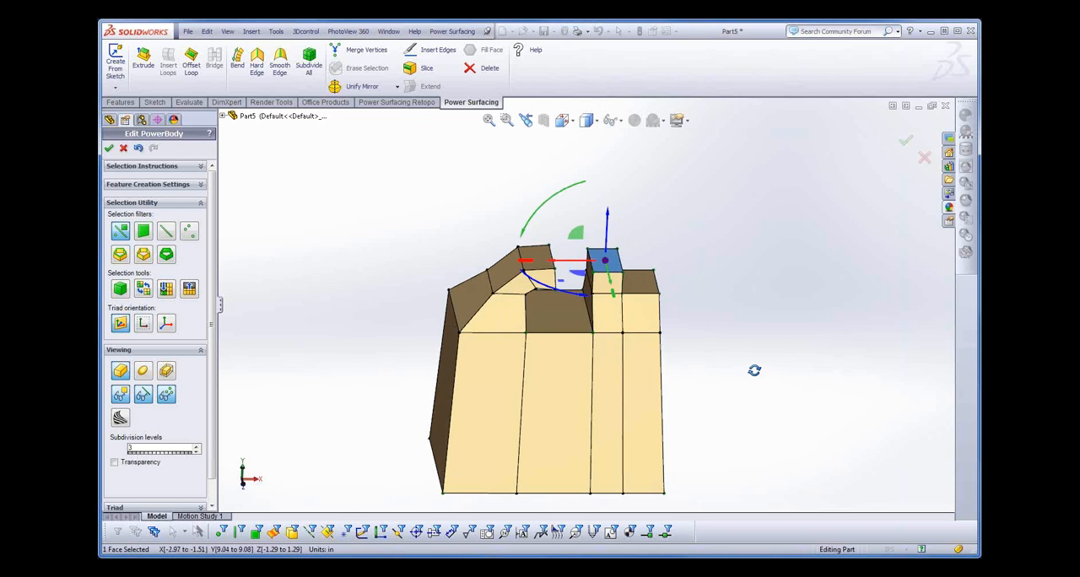
- Bridge the two facing end faces across the gap with 1 segment and both strengths at 100 to close the handle
middle_click_drag(755, 369, 738, 357)
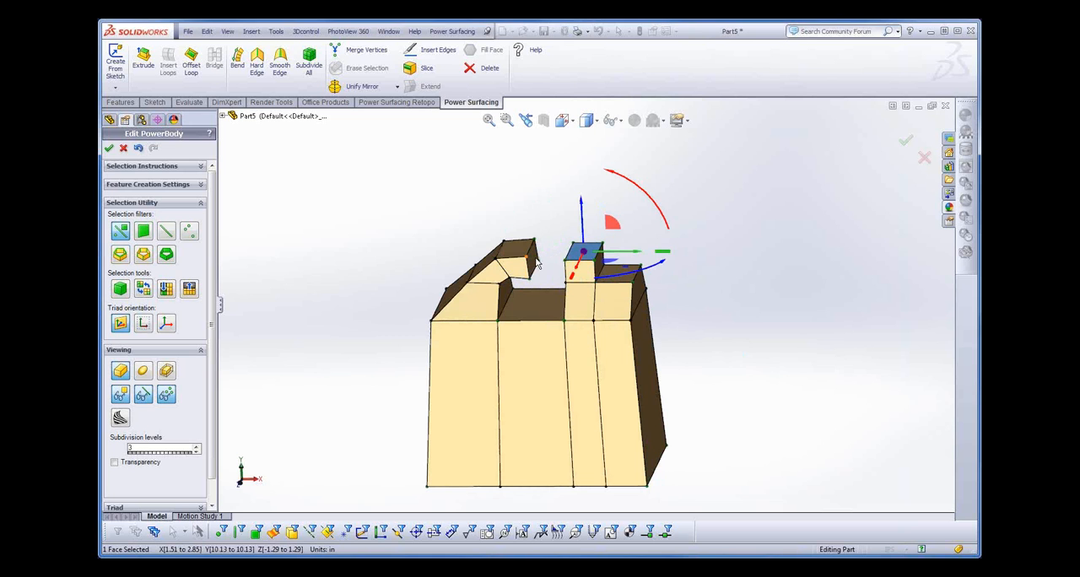
left_click(537, 264)
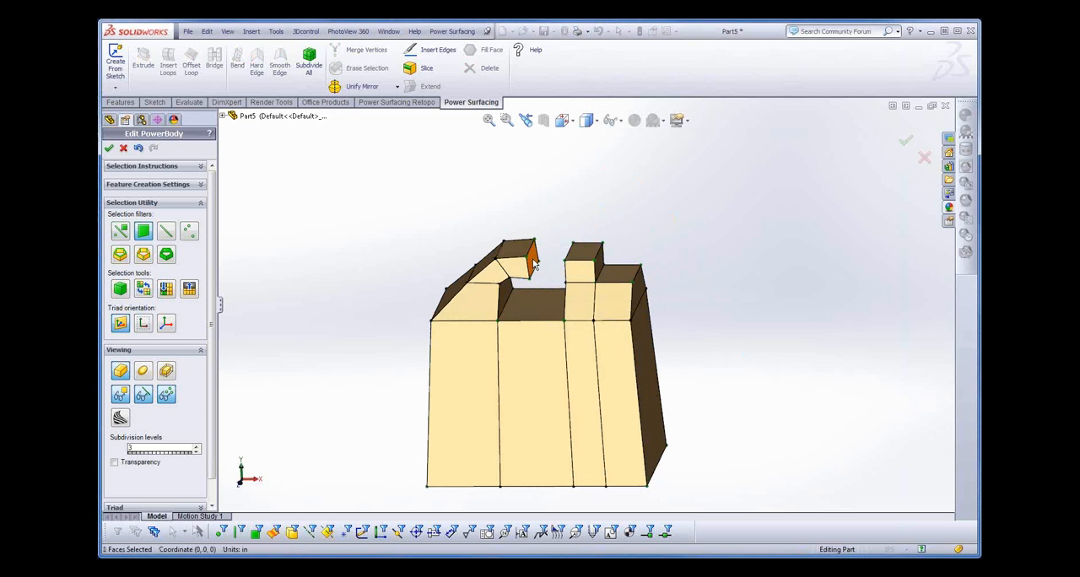
middle_click_drag(747, 382, 714, 329)
left_click(591, 262)
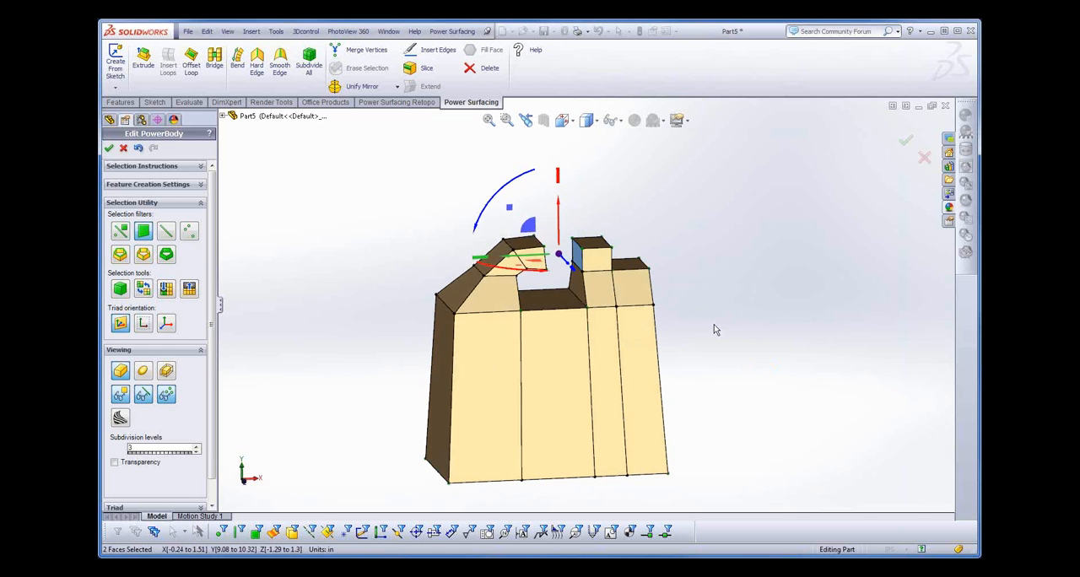
right_click(678, 292)
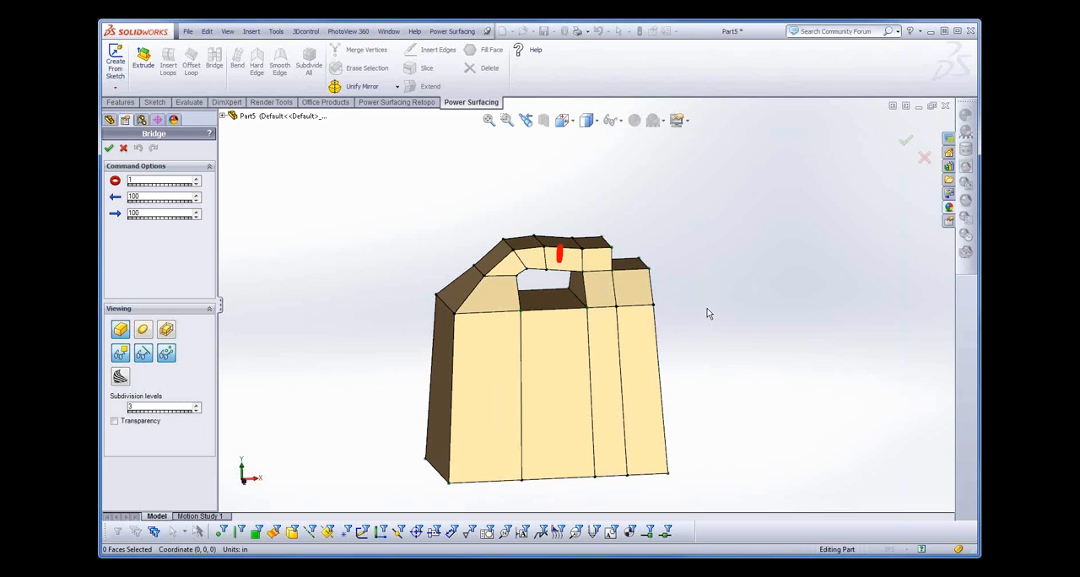
key("Return")
- Select the ring of eight handle faces across the opening and narrow it front to back to about Z -0.81 to 0.81 in
middle_click_drag(758, 373, 733, 344)
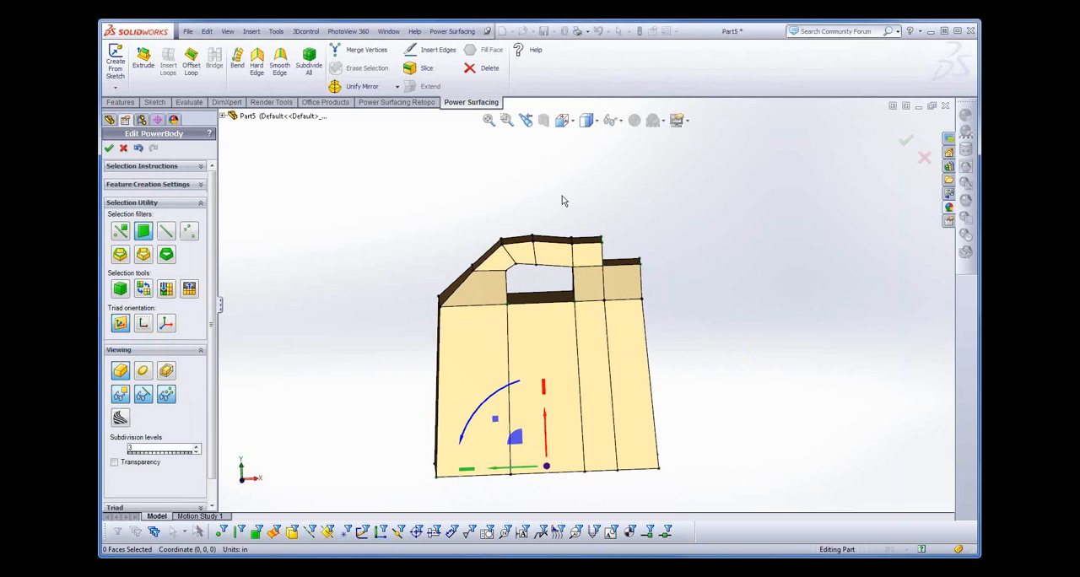
right_click(559, 196)
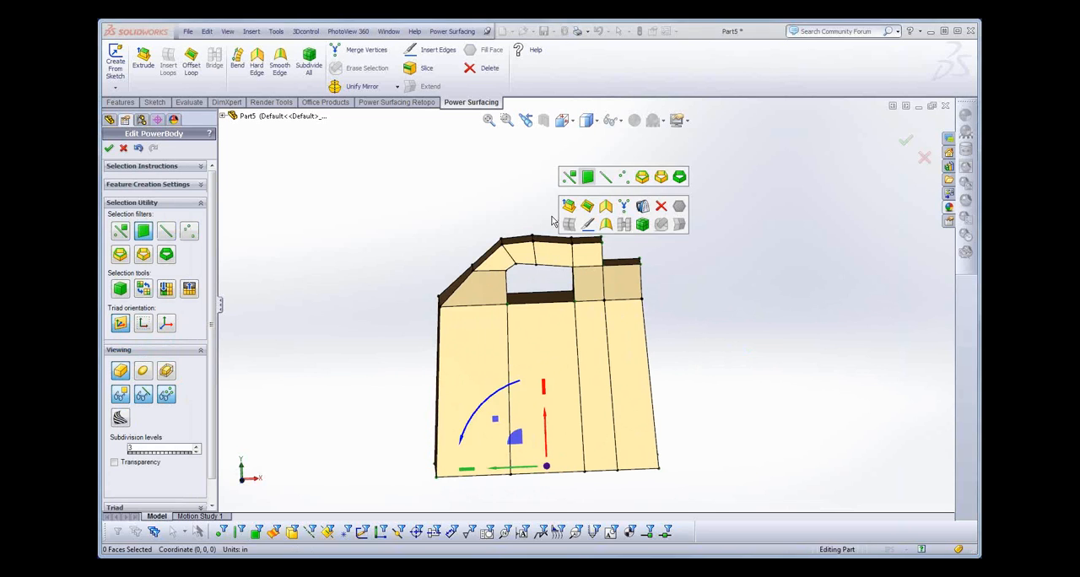
left_click(551, 216)
double_click(540, 281)
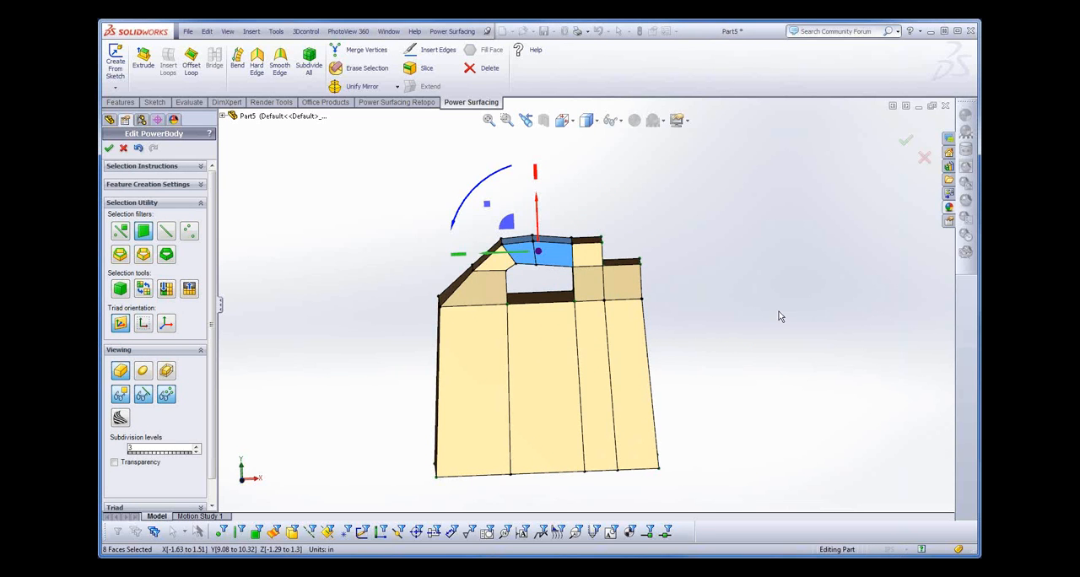
middle_click_drag(779, 312, 718, 390)
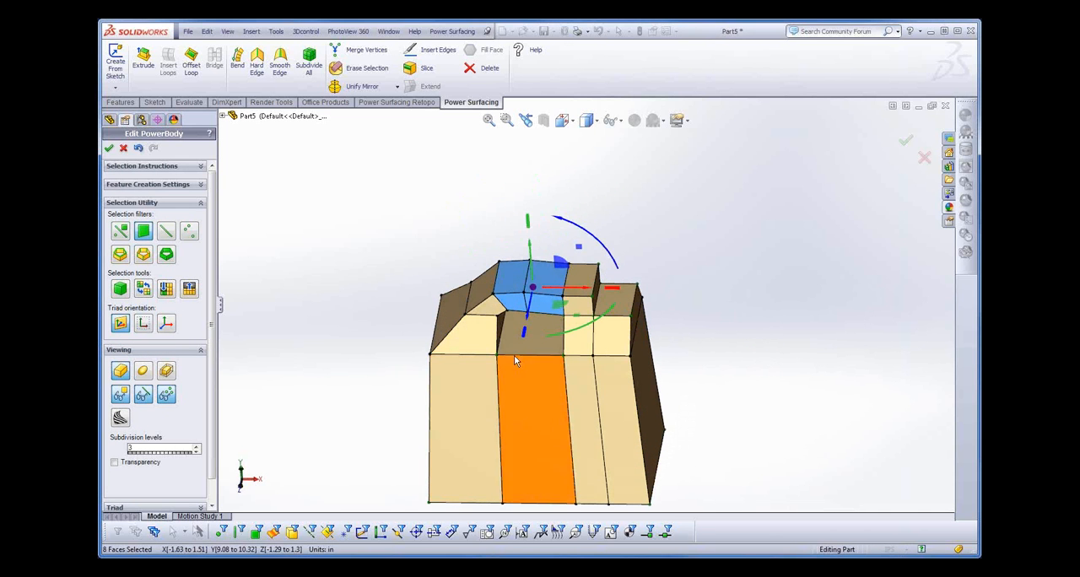
left_click_drag(525, 339, 535, 319)
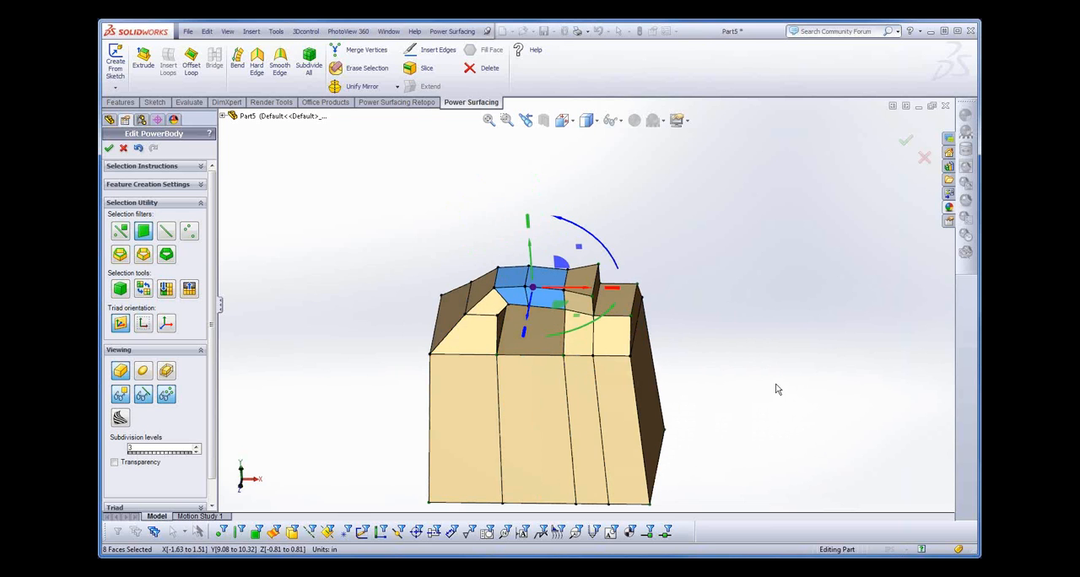
middle_click_drag(776, 389, 768, 448)
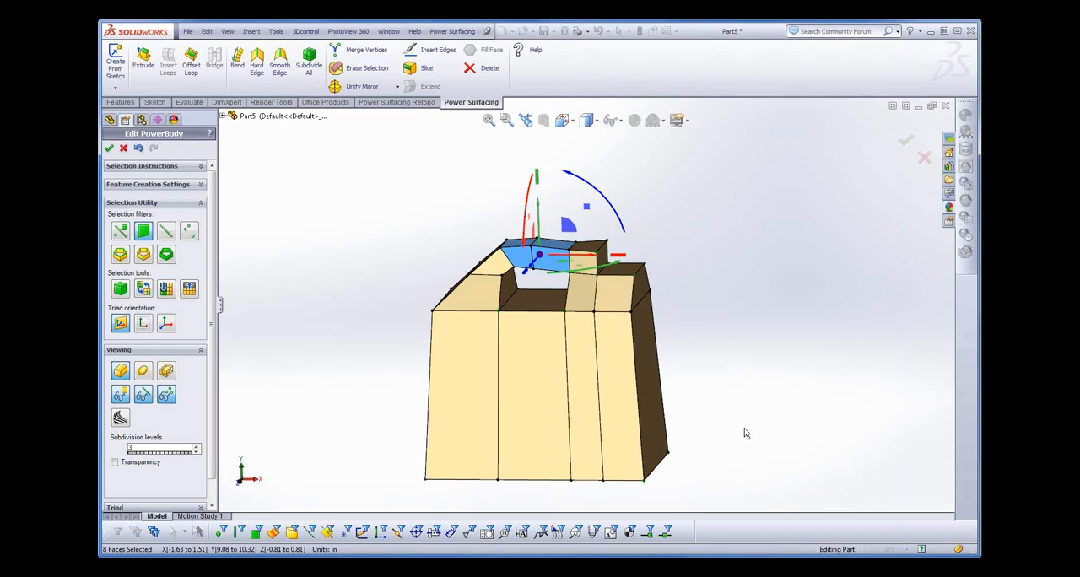
- Display the body as a smooth subdivision surface and examine the jug shape and its handle
middle_click_drag(742, 414, 772, 380)
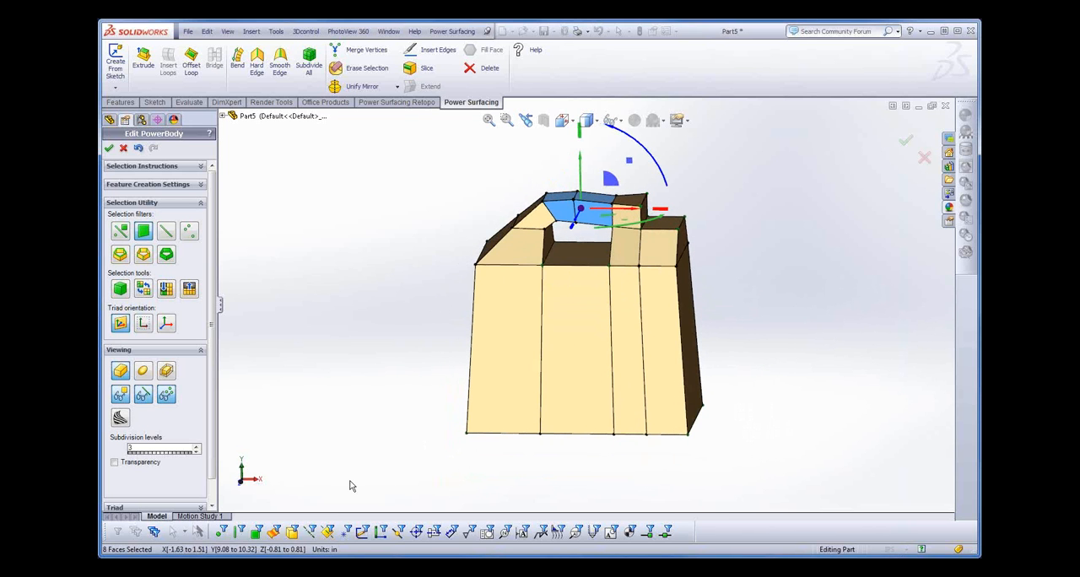
left_click(143, 373)
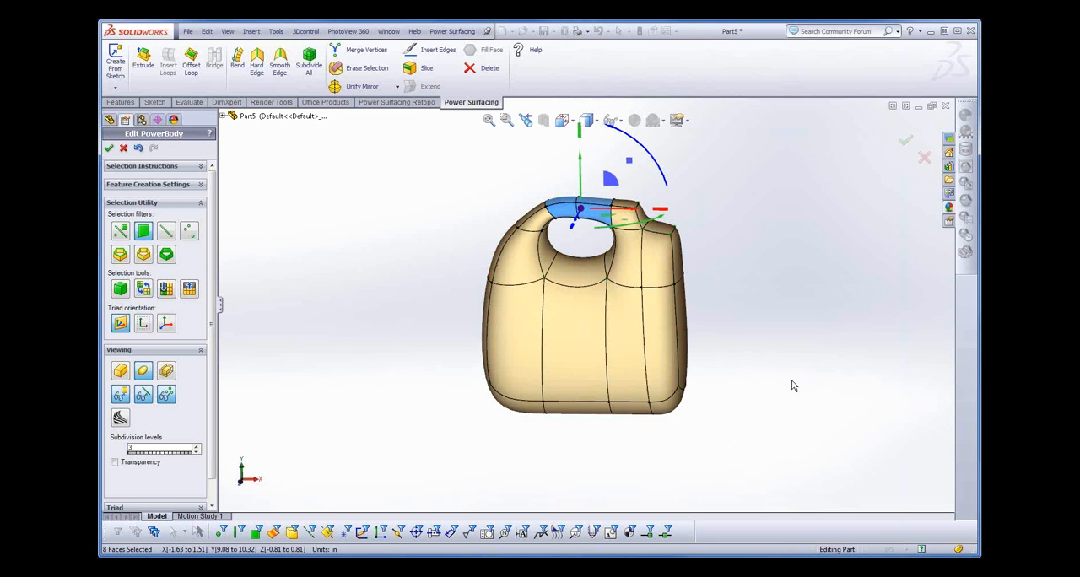
mouse_move(764, 406)
middle_mouse_down()
mouse_move(675, 424)
mouse_move(771, 386)
mouse_move(760, 392)
mouse_move(774, 407)
middle_mouse_up()
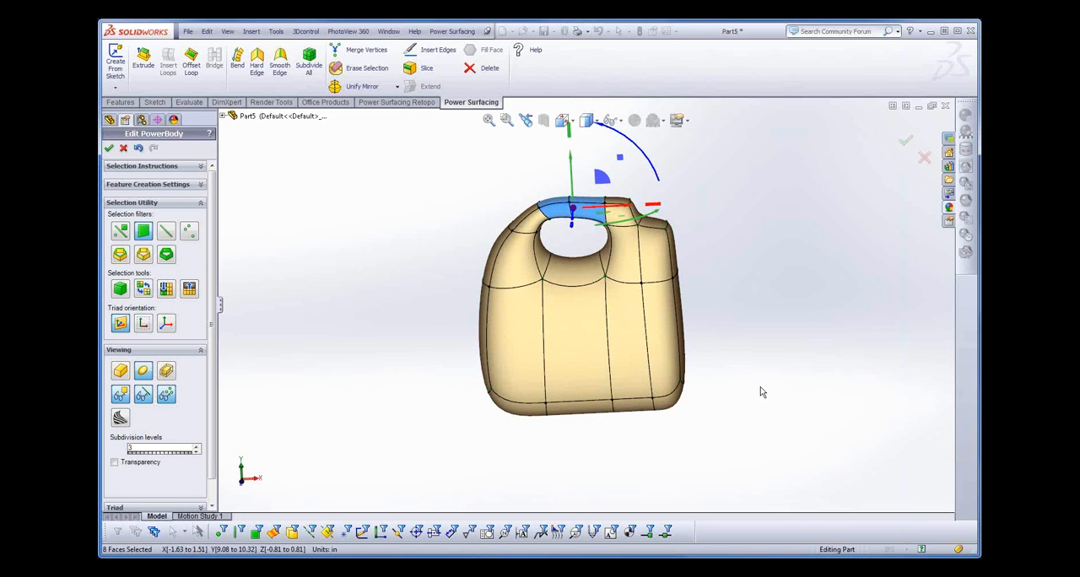
middle_click_drag(760, 391, 761, 378)
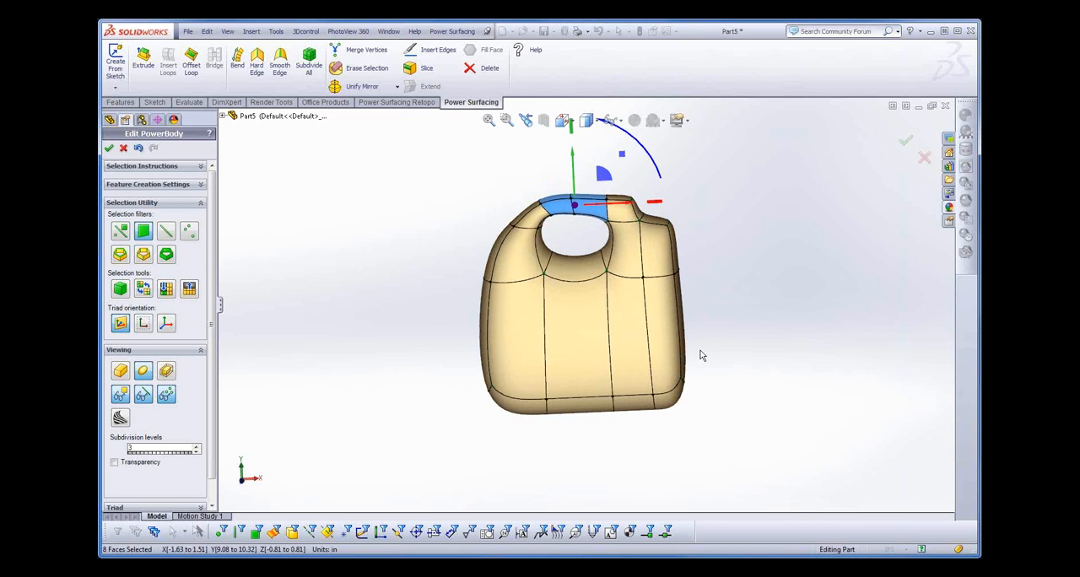
- Insert two edge loops across the ring of ten vertical body edges, spread apart by 50%
key("s")
left_click(682, 299)
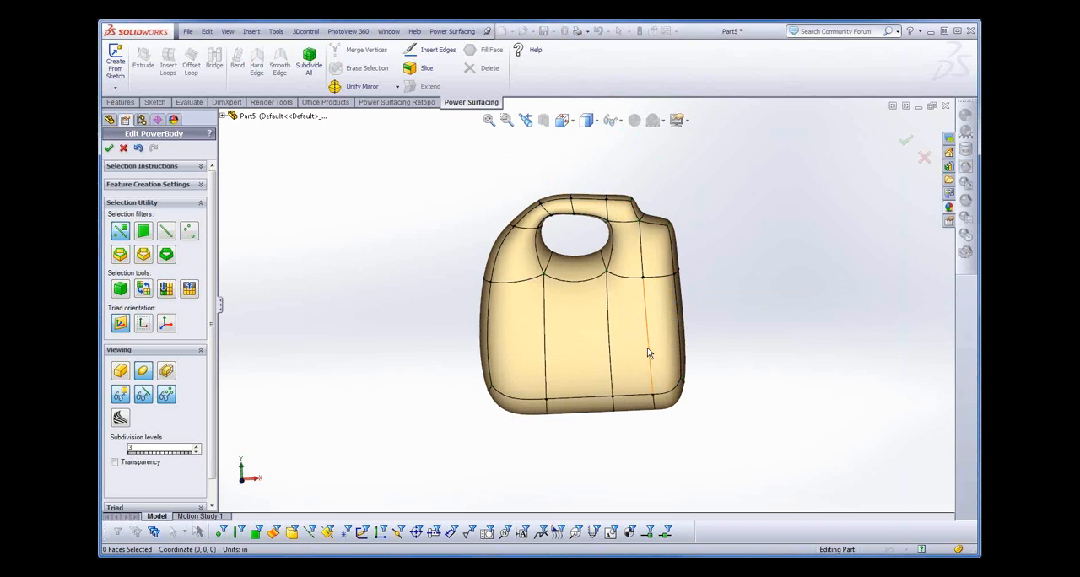
double_click(650, 344)
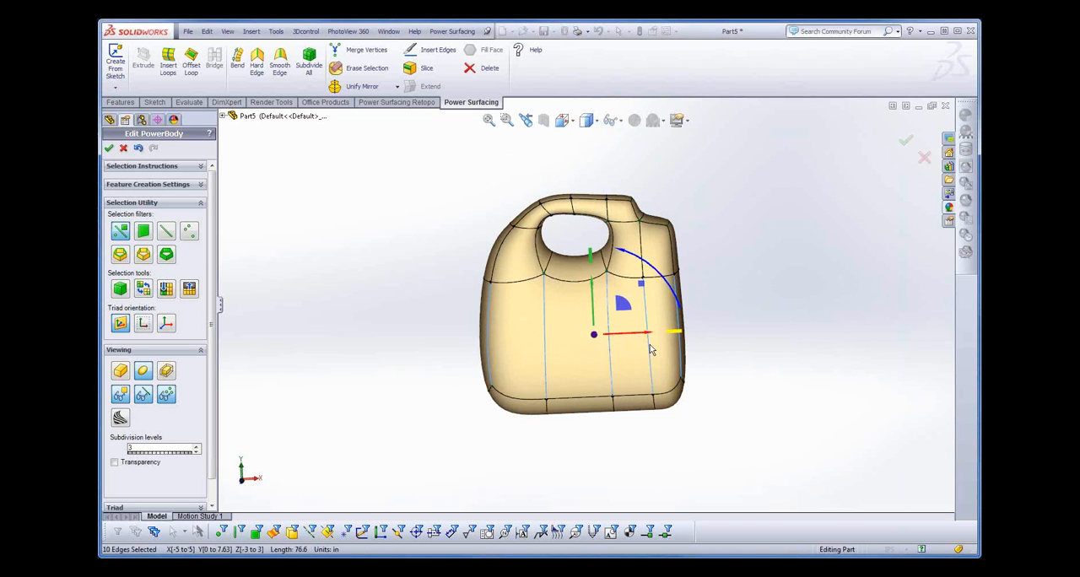
key("s")
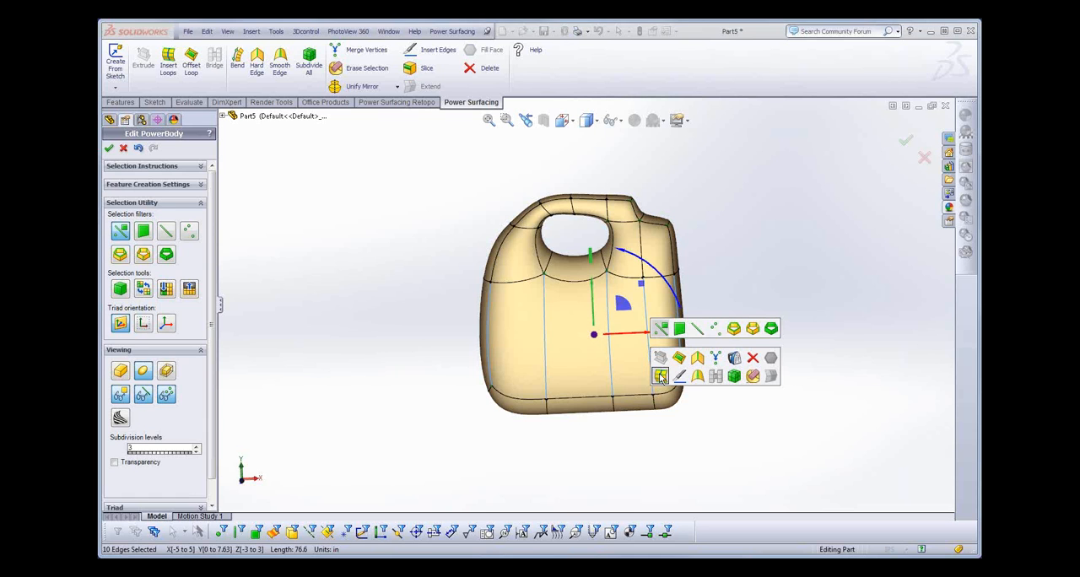
left_click(661, 376)
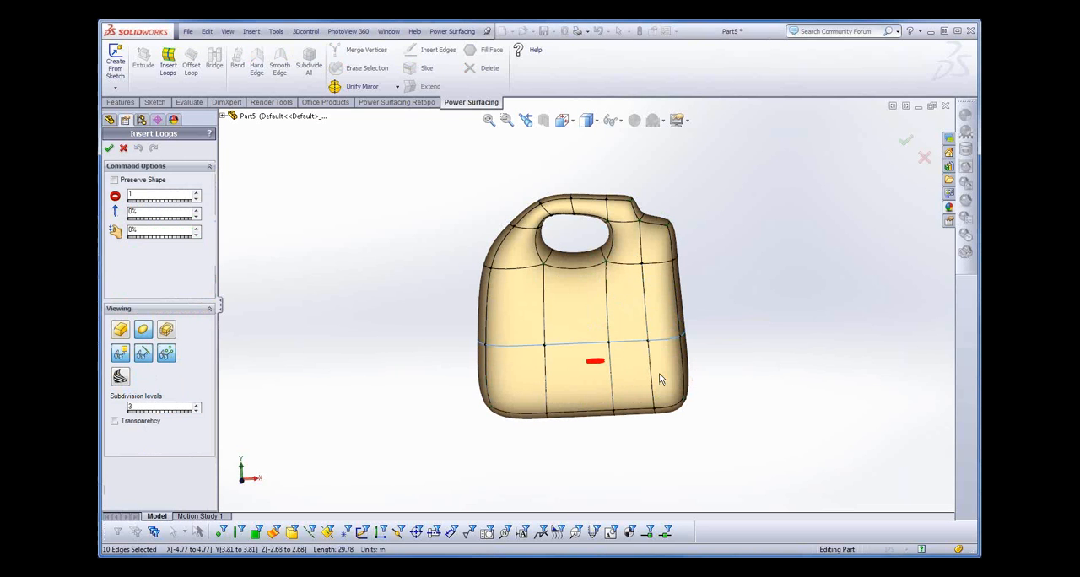
left_click(197, 194)
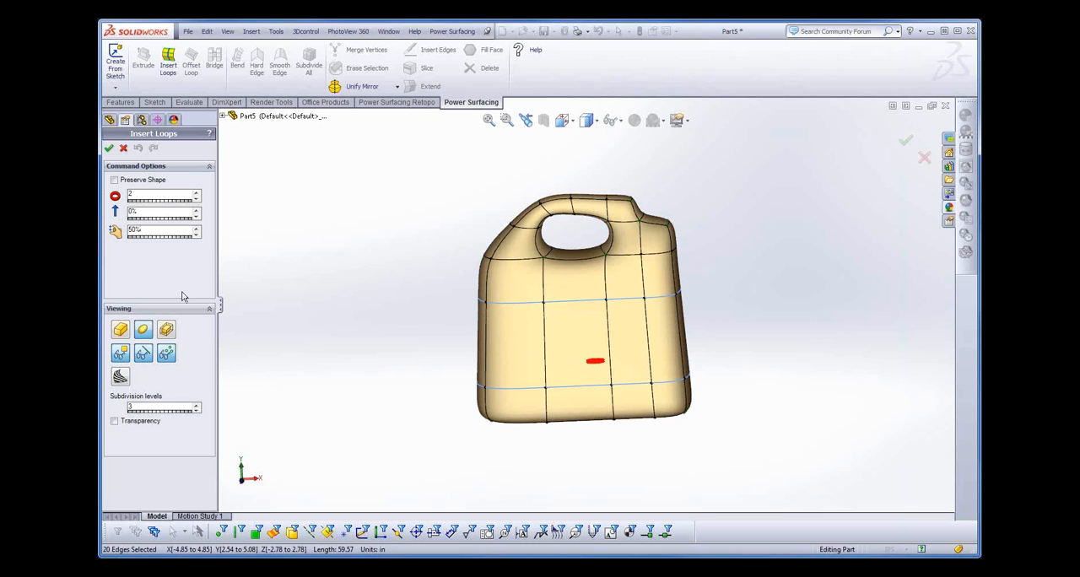
- Examine the two new loops around the jug body and switch the display to the control cage
middle_click_drag(755, 386, 663, 391)
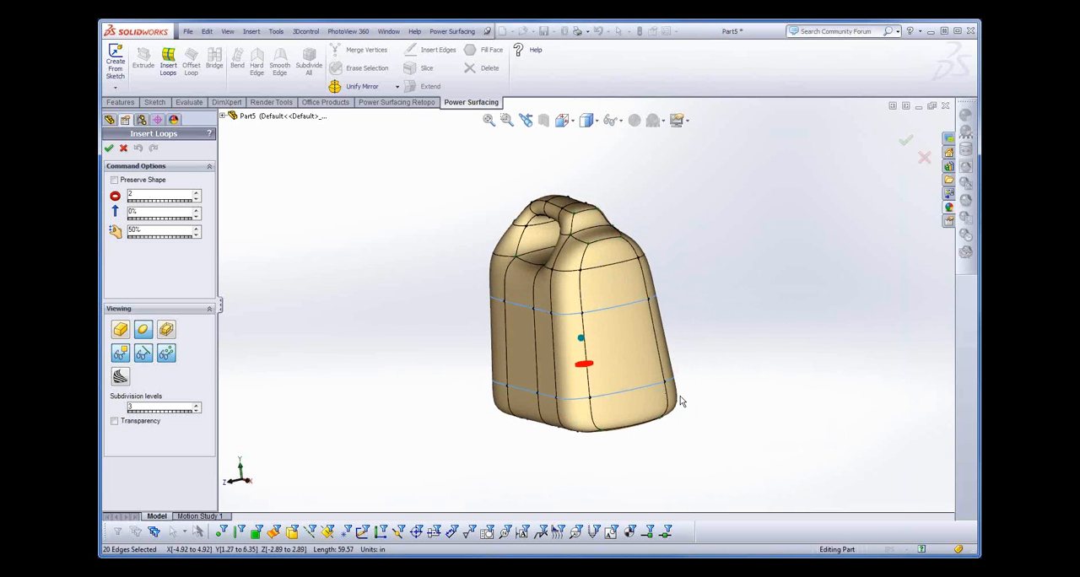
middle_click_drag(578, 460, 648, 453)
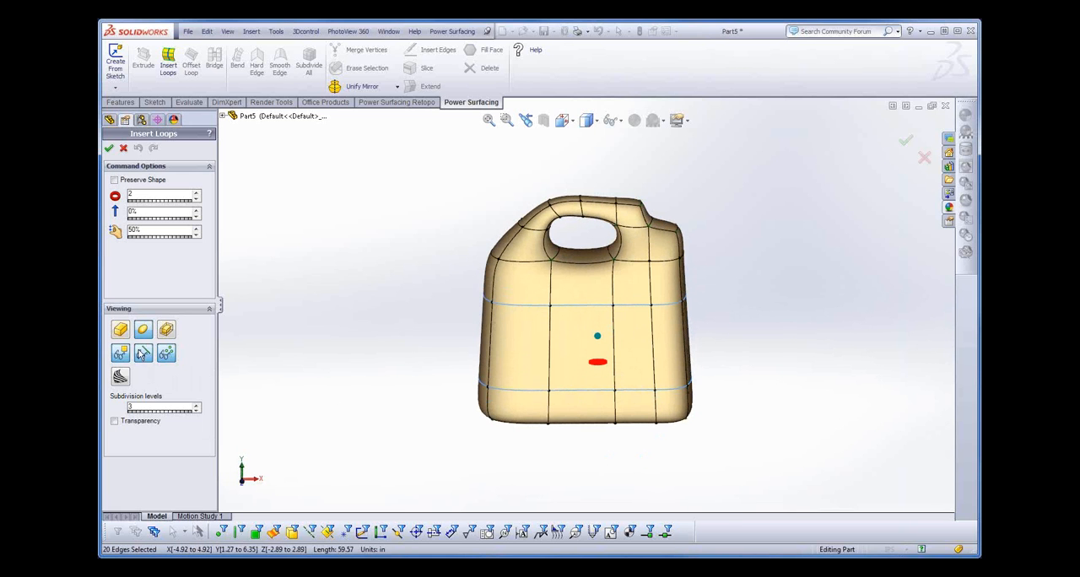
left_click(120, 329)
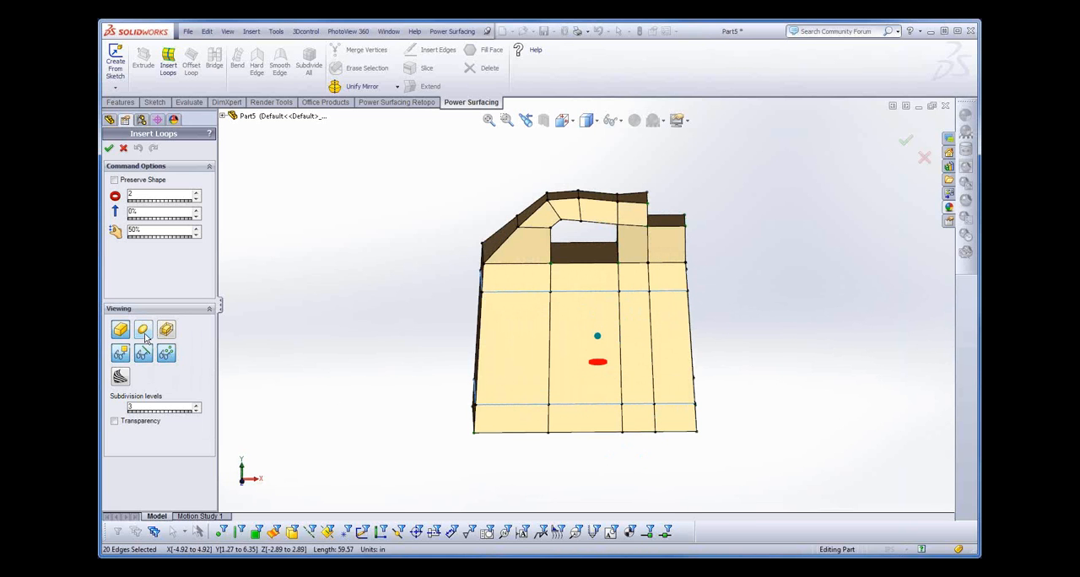
- Display the body as a smooth subdivision surface, accept the two inserted loops and clear the edge selection
left_click(143, 330)
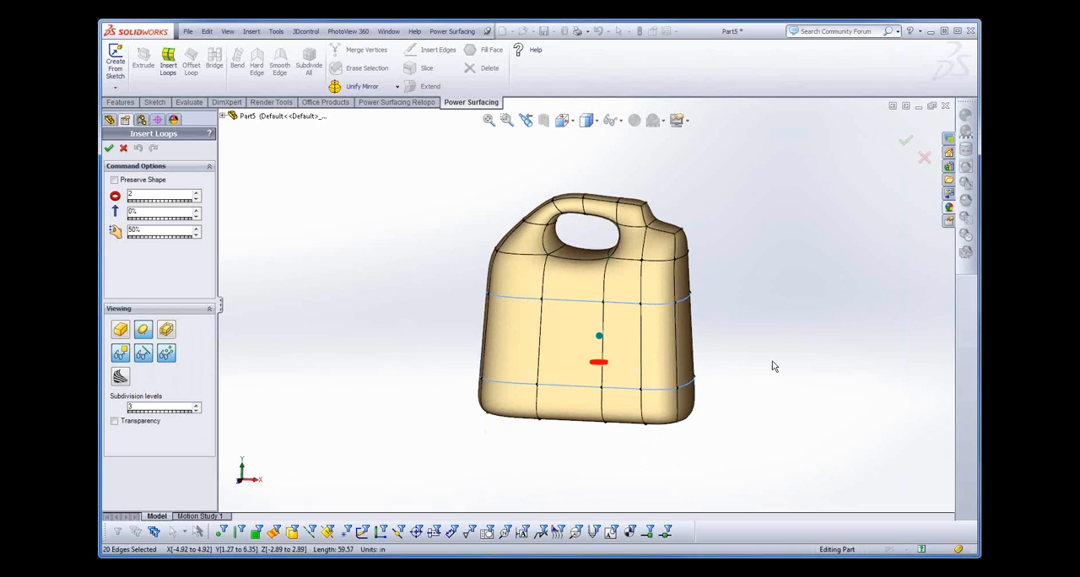
key("Return")
middle_click_drag(762, 464, 740, 484)
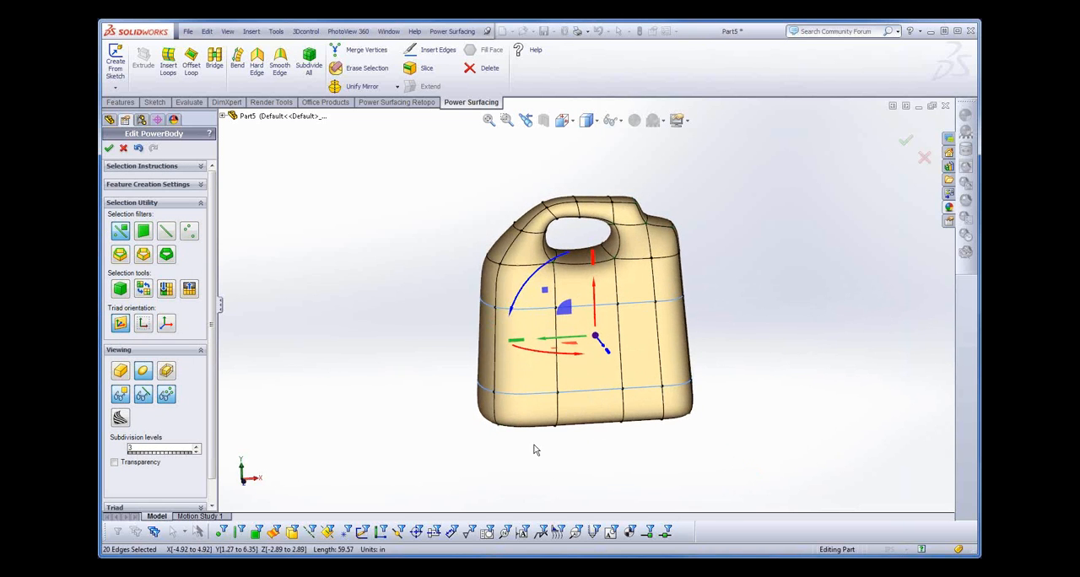
left_click(557, 469)
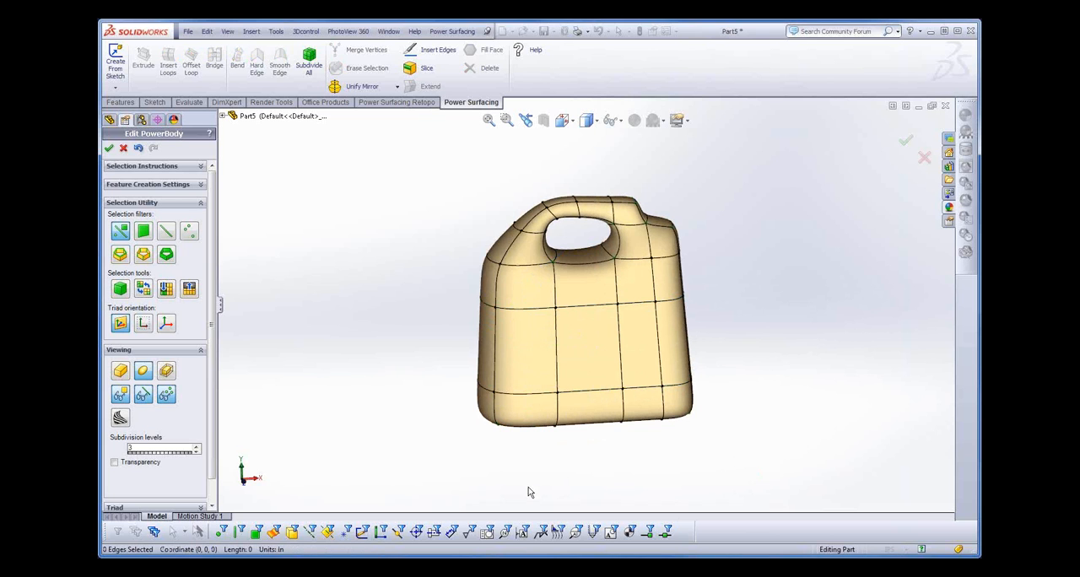
left_click(531, 400)
middle_click_drag(728, 478, 710, 465)
- Select the fifteen faces wrapping the lower middle of the jug body and make their boundary edges hard
key("s")
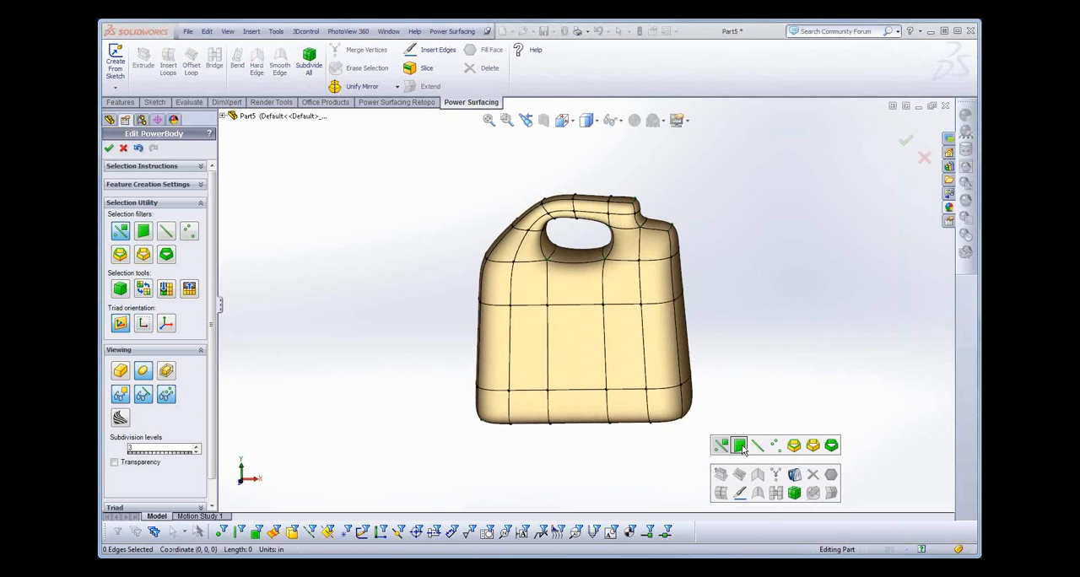
left_click(740, 446)
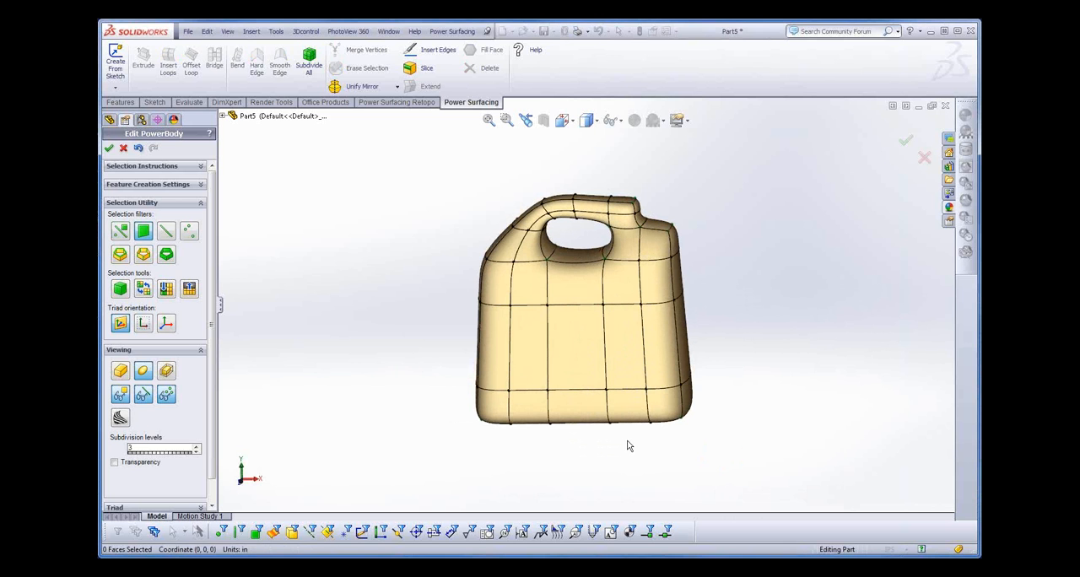
left_click_drag(627, 440, 526, 318)
mouse_move(620, 478)
middle_mouse_down()
mouse_move(599, 460)
mouse_move(446, 482)
mouse_move(653, 425)
mouse_move(629, 439)
mouse_move(632, 467)
middle_mouse_up()
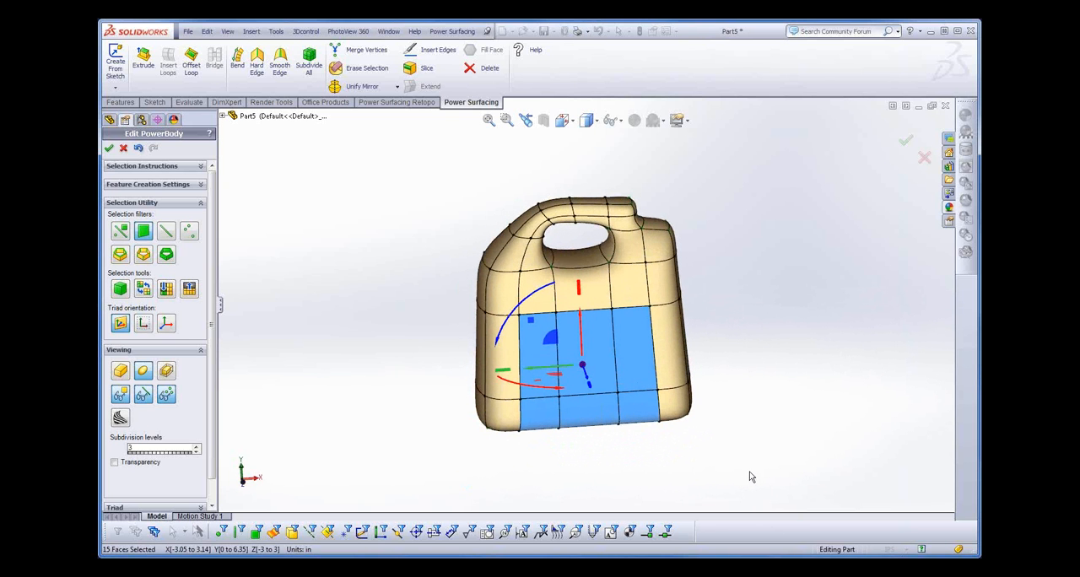
middle_click_drag(618, 478, 617, 454)
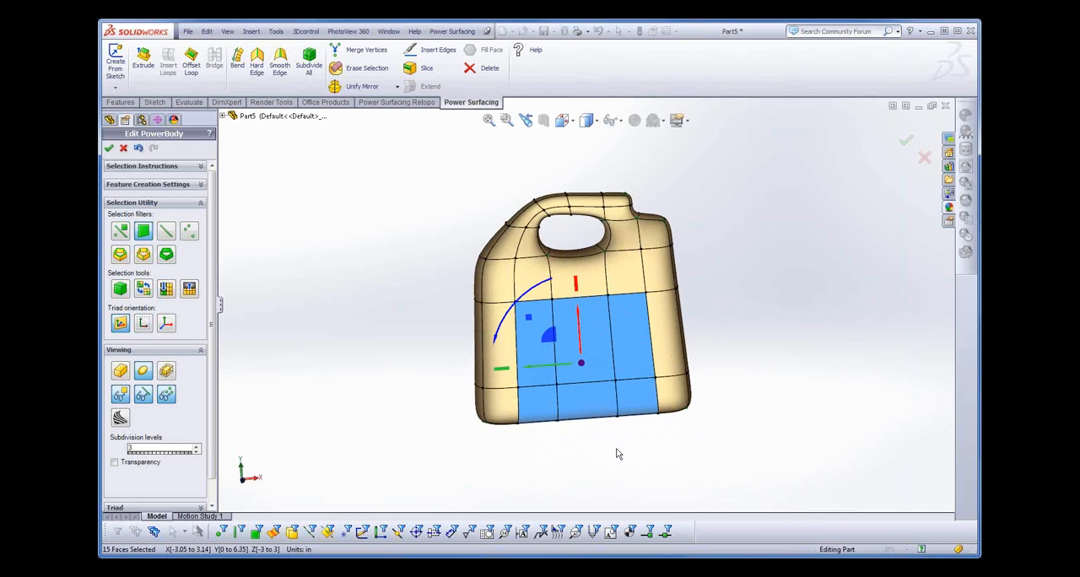
right_click(630, 339)
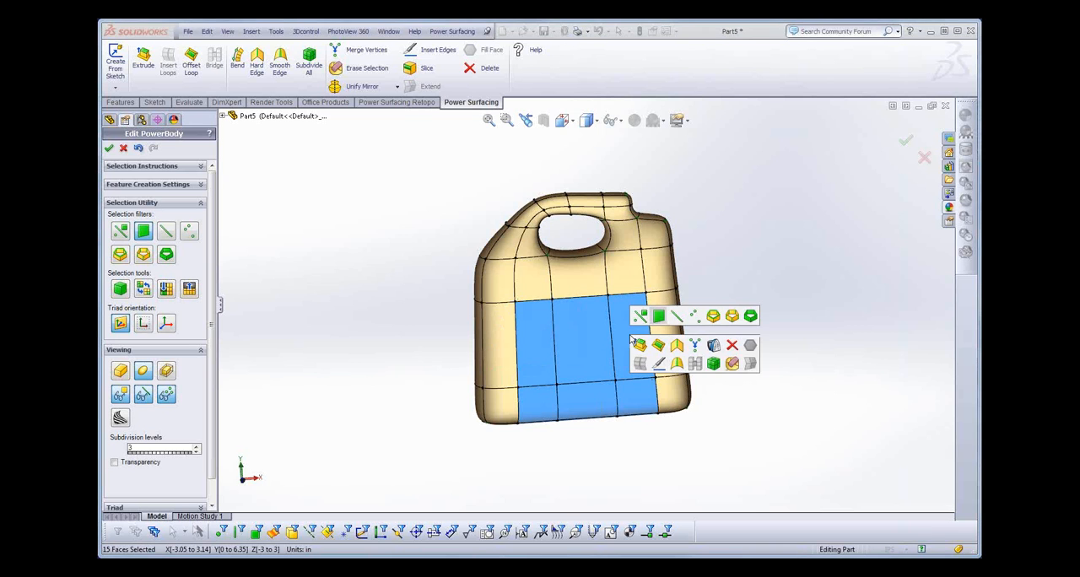
left_click(678, 346)
mouse_move(688, 476)
middle_mouse_down()
mouse_move(718, 470)
mouse_move(686, 458)
mouse_move(685, 480)
middle_mouse_up()
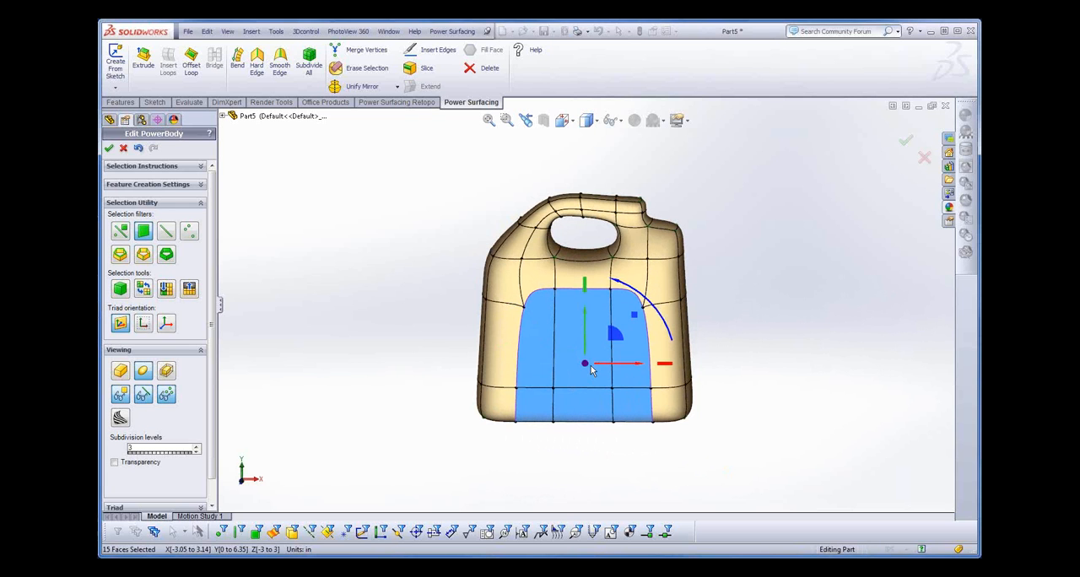
- Offset an edge loop inside the boundary of the selected faces and make the new inner boundary hard as well
key("s")
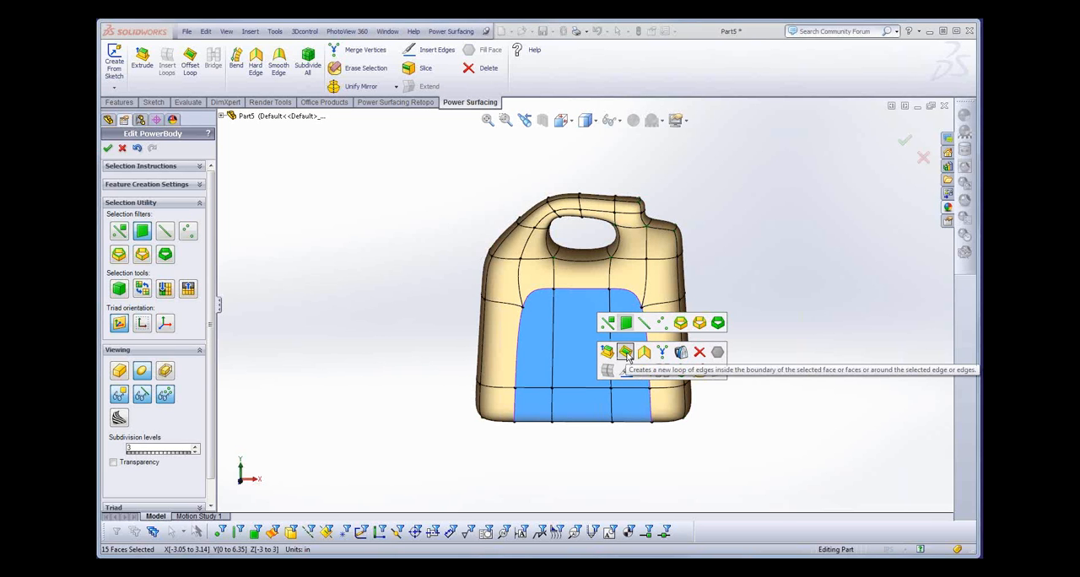
left_click(626, 357)
left_click(591, 361)
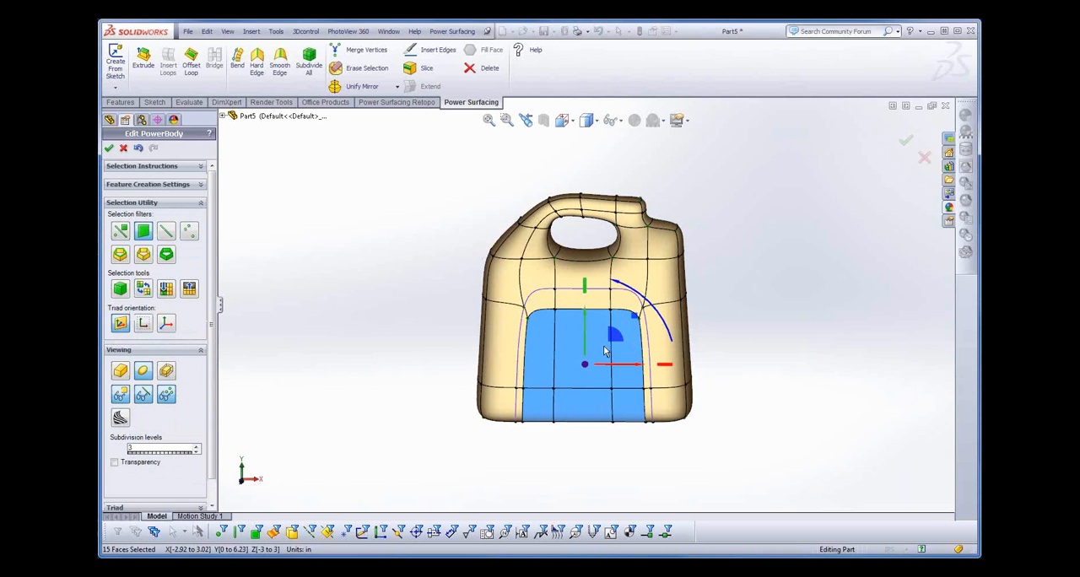
key("s")
left_click(649, 356)
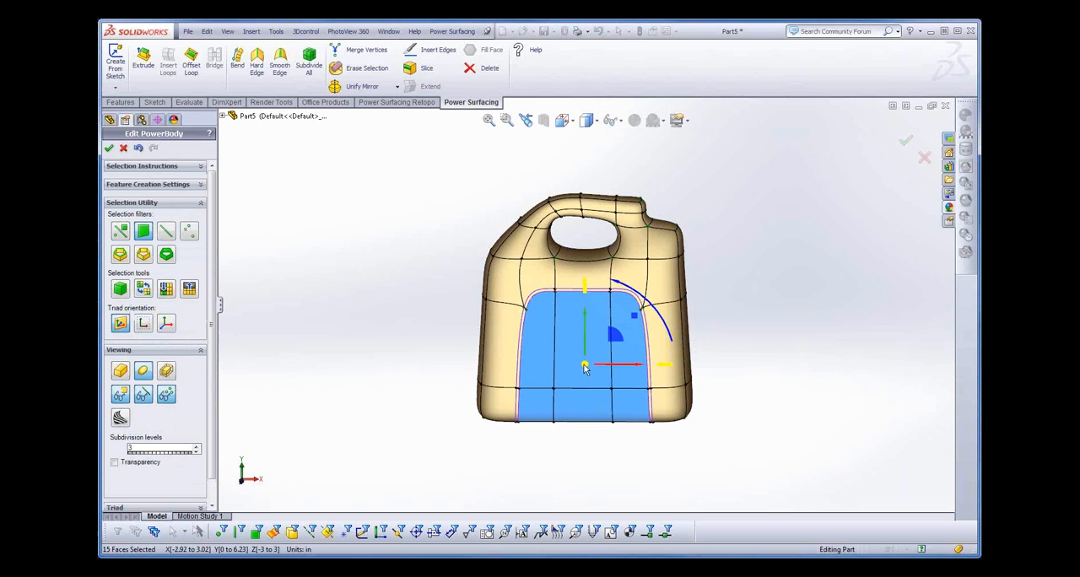
- Scale the inset faces inward to about X -2.62 to 2.72, Y 0.25 to 5.86, Z -2.7 to 2.7 in and finish editing the PowerBody
left_click_drag(585, 368, 588, 390)
mouse_move(637, 487)
middle_mouse_down()
mouse_move(651, 406)
mouse_move(708, 393)
mouse_move(629, 435)
mouse_move(622, 474)
mouse_move(636, 490)
middle_mouse_up()
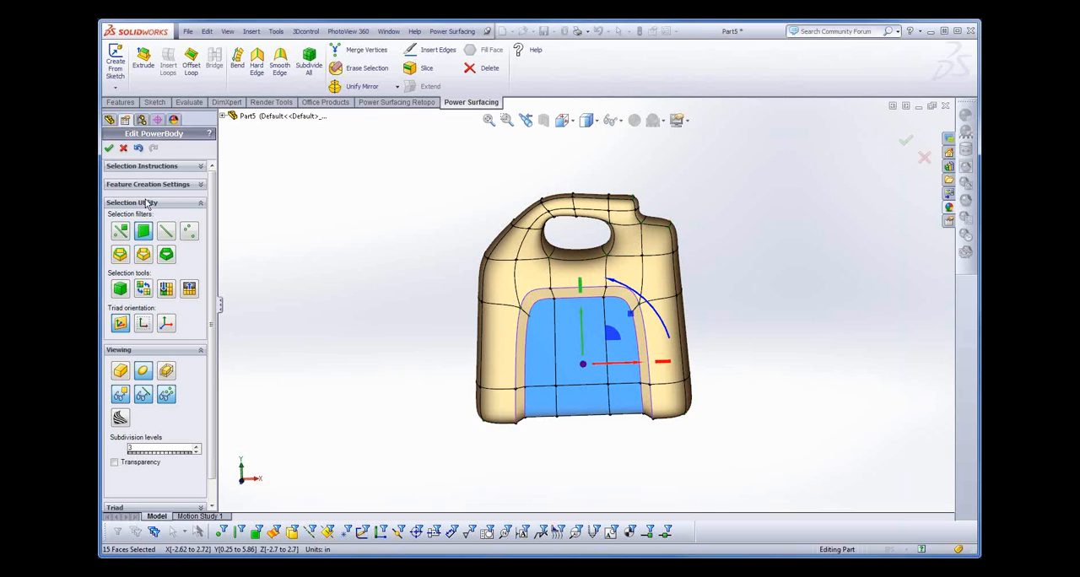
left_click(109, 149)
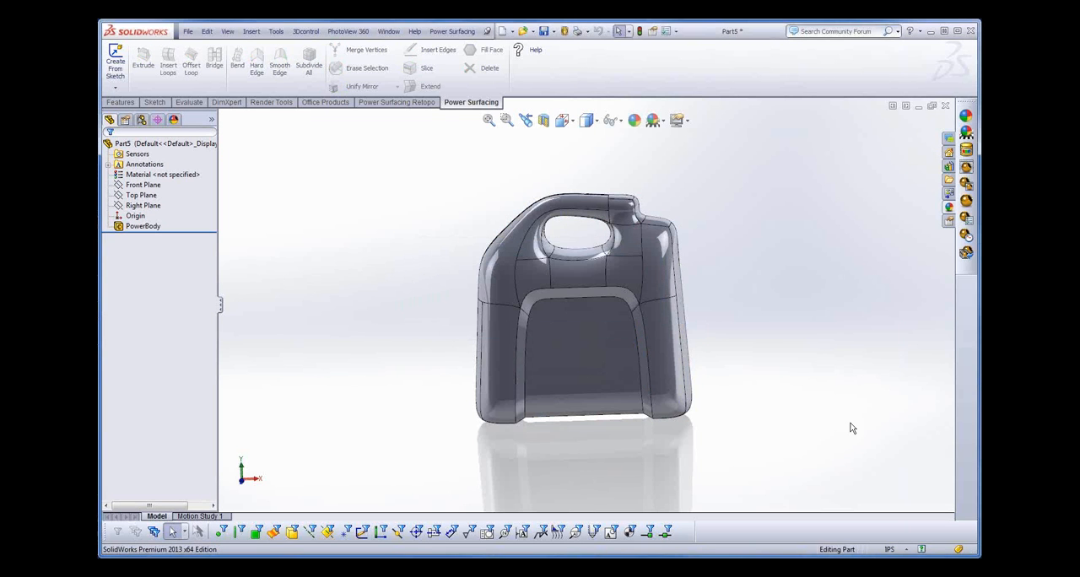
mouse_move(838, 398)
middle_mouse_down()
mouse_move(855, 386)
mouse_move(847, 385)
middle_mouse_up()
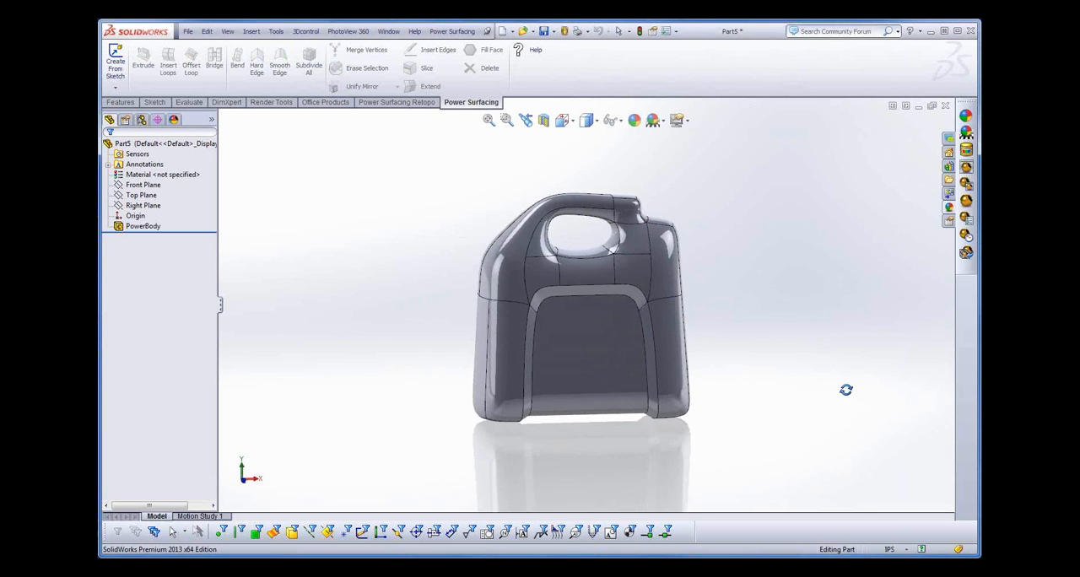
- Orient the view to Front and start a sketch on the Front Plane
left_click(136, 228)
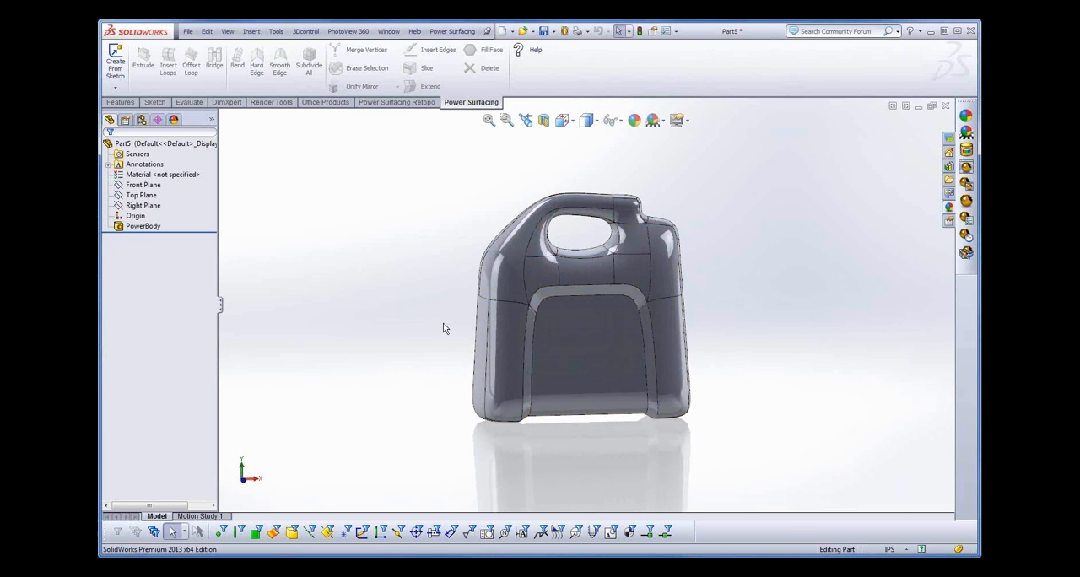
left_click(572, 122)
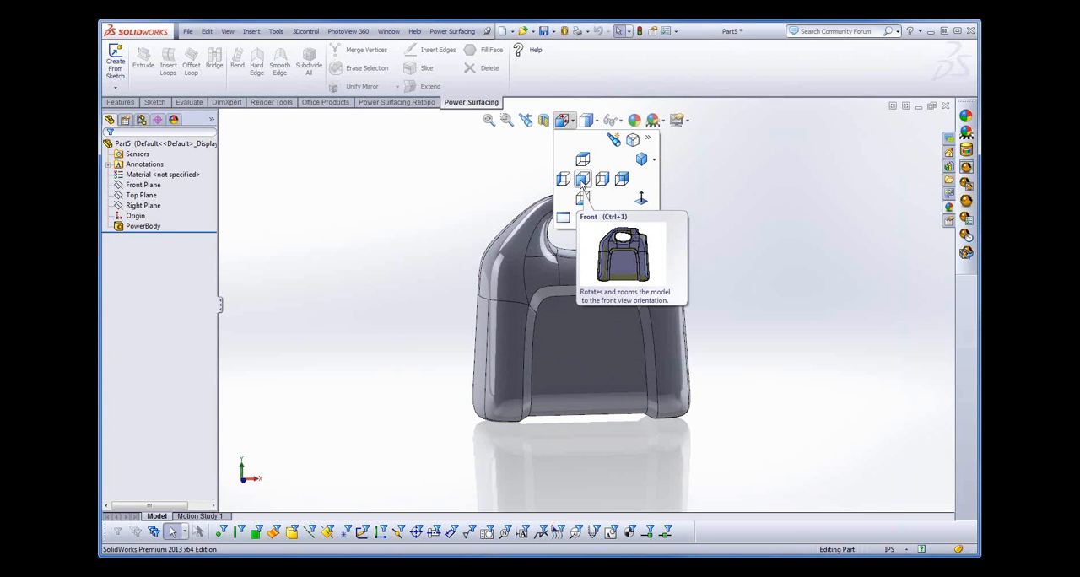
left_click(583, 182)
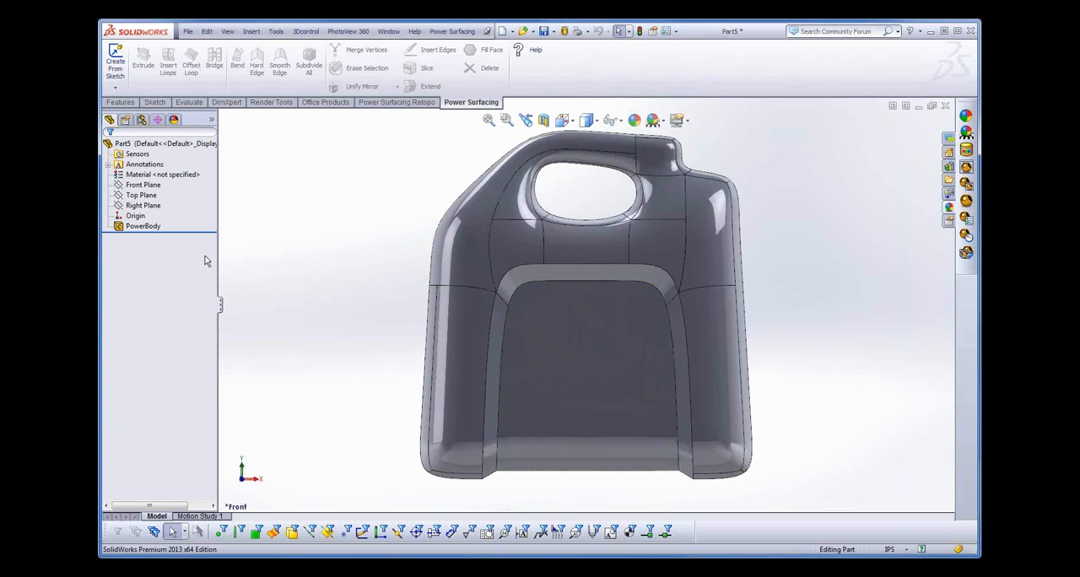
left_click(134, 187)
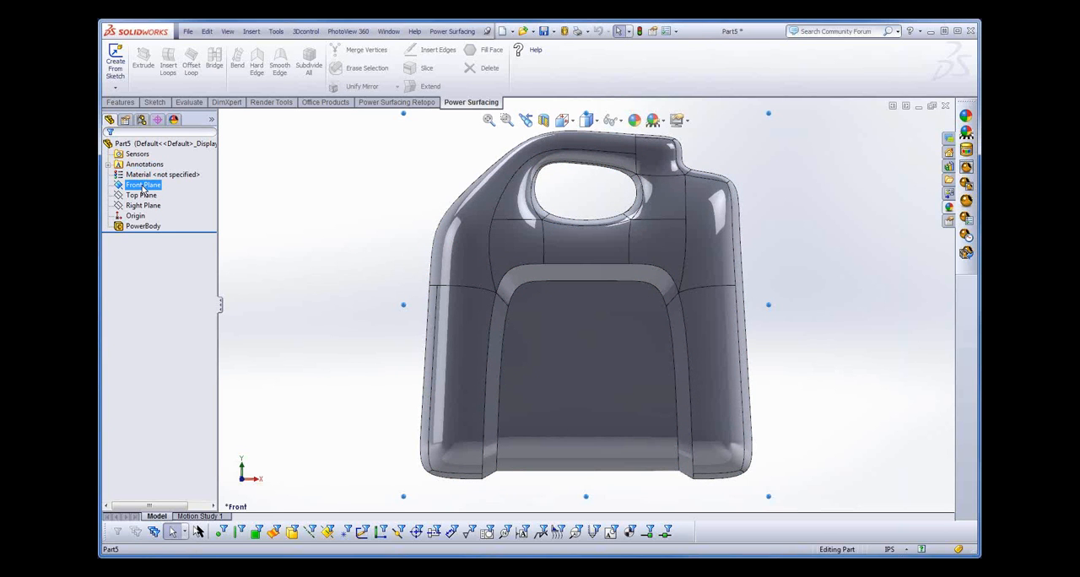
right_click(143, 189)
left_click(149, 172)
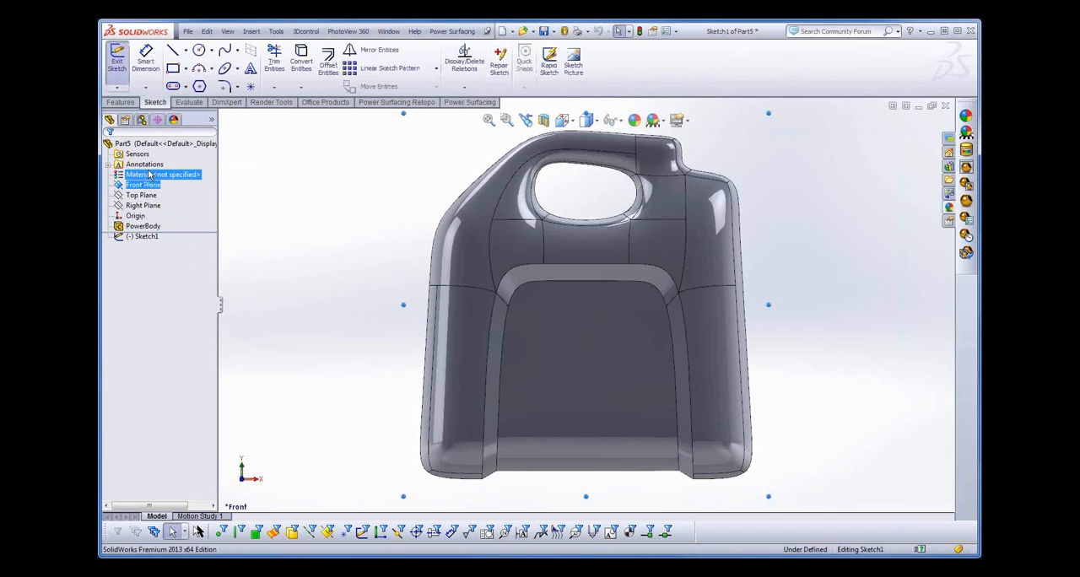
- Sketch a diagonal centerline about 1.82 in long from outside the jug down into its sloped shoulder beside the handle, and exit the sketch
right_click(305, 210)
left_click(343, 435)
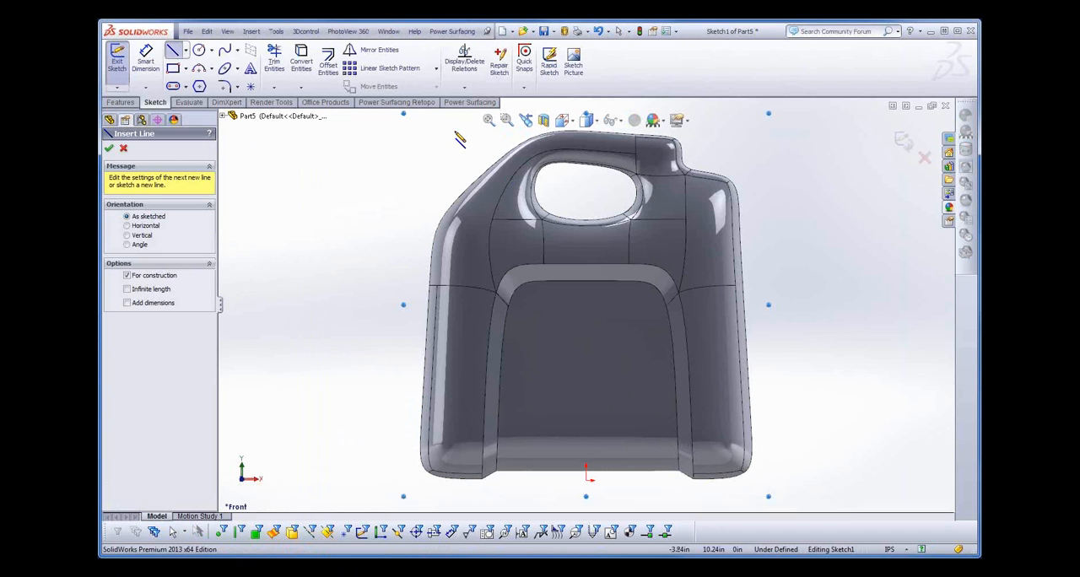
left_click(455, 113)
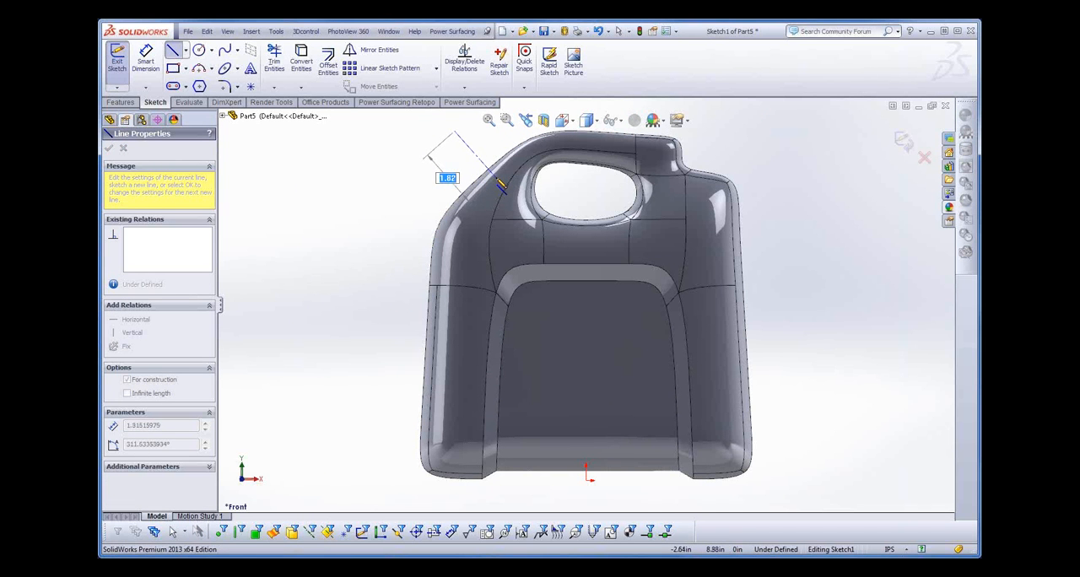
left_click(742, 456)
right_click(426, 173)
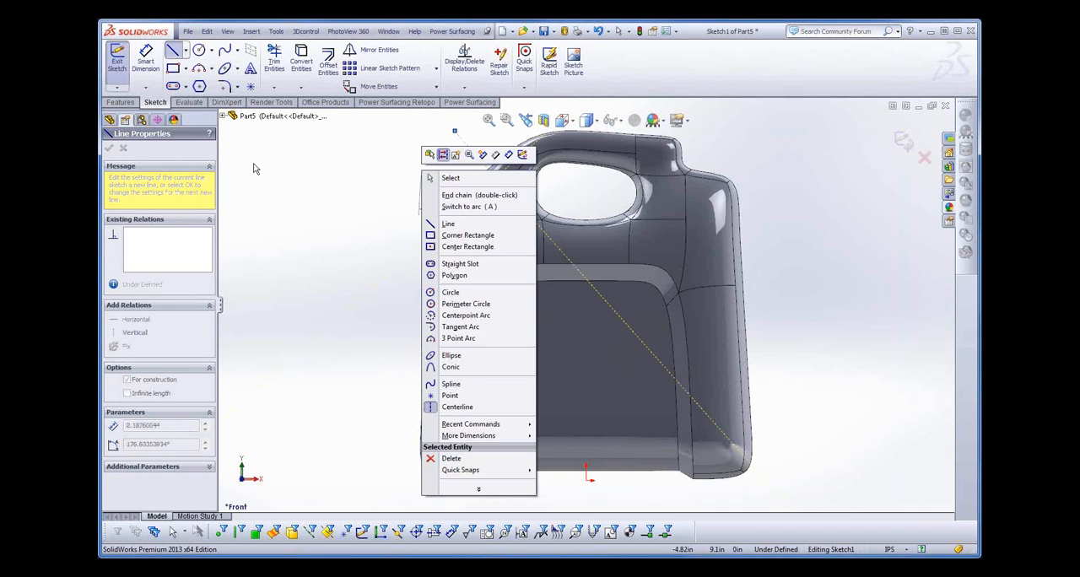
left_click(451, 179)
left_click(118, 65)
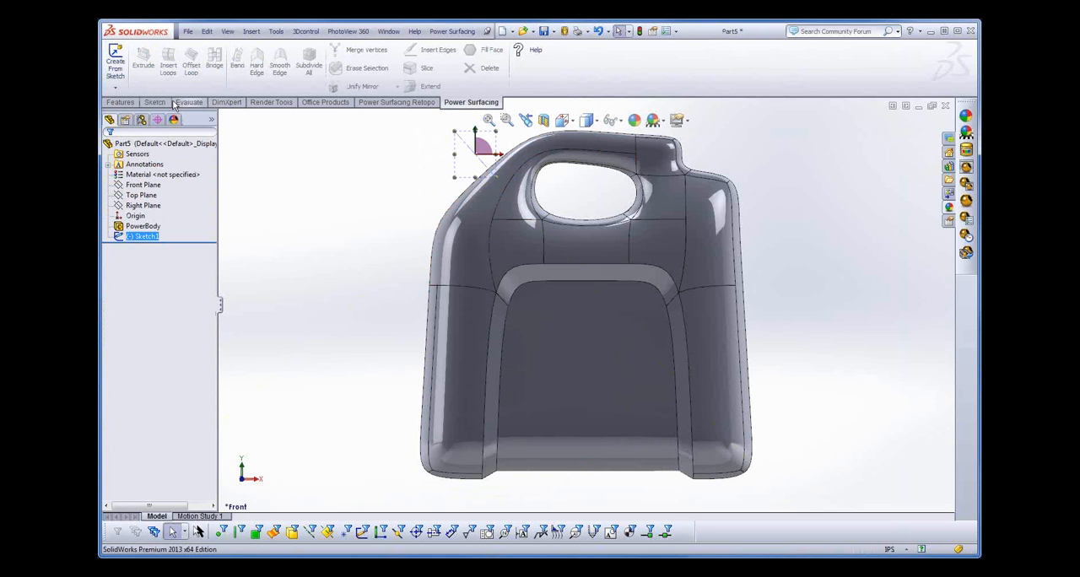
- Create a reference plane perpendicular to the centerline and coincident with its lower endpoint
left_click(121, 102)
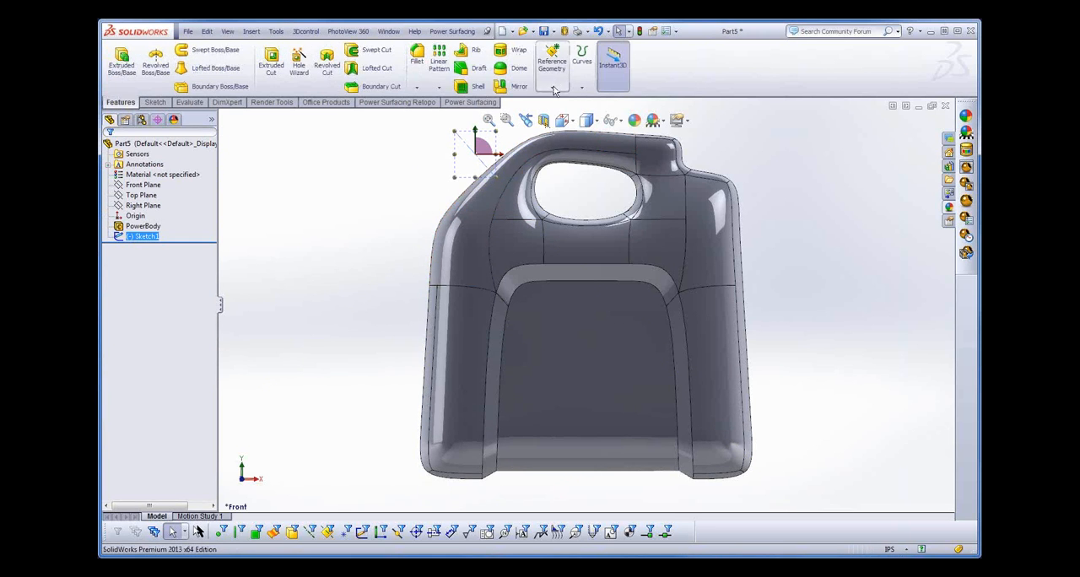
left_click(551, 89)
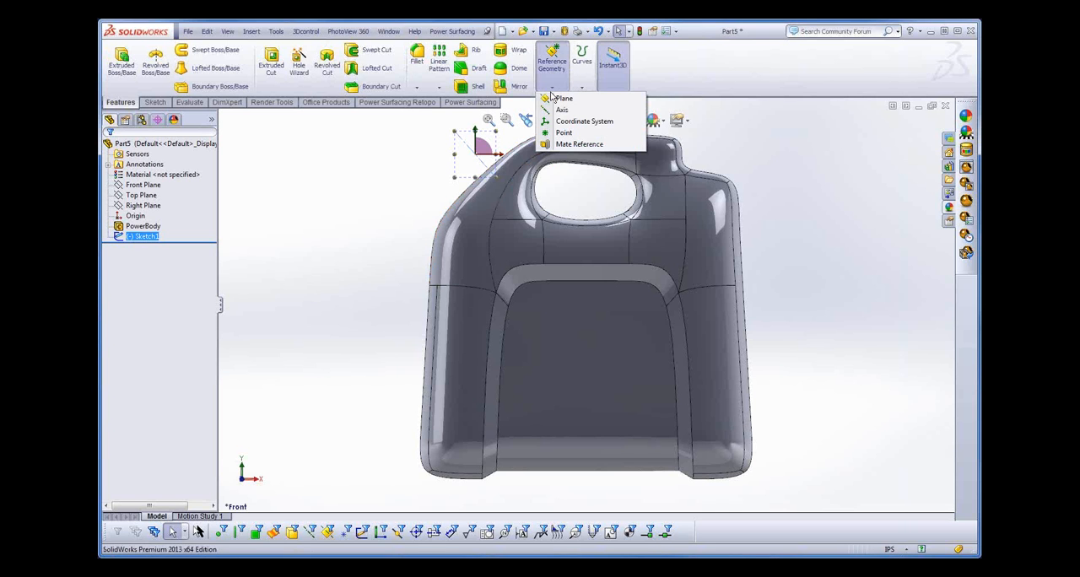
left_click(563, 99)
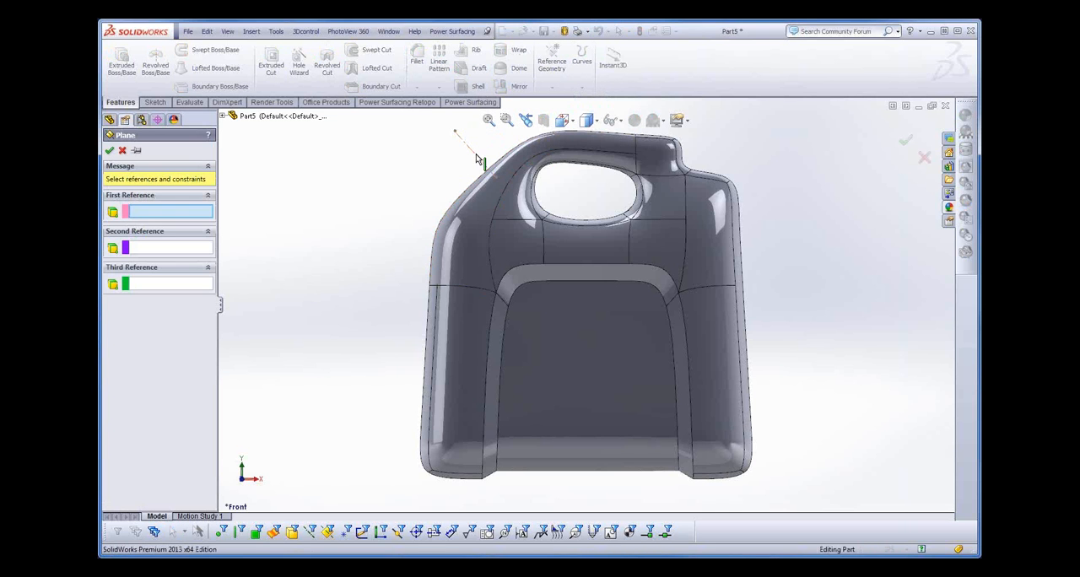
left_click(482, 160)
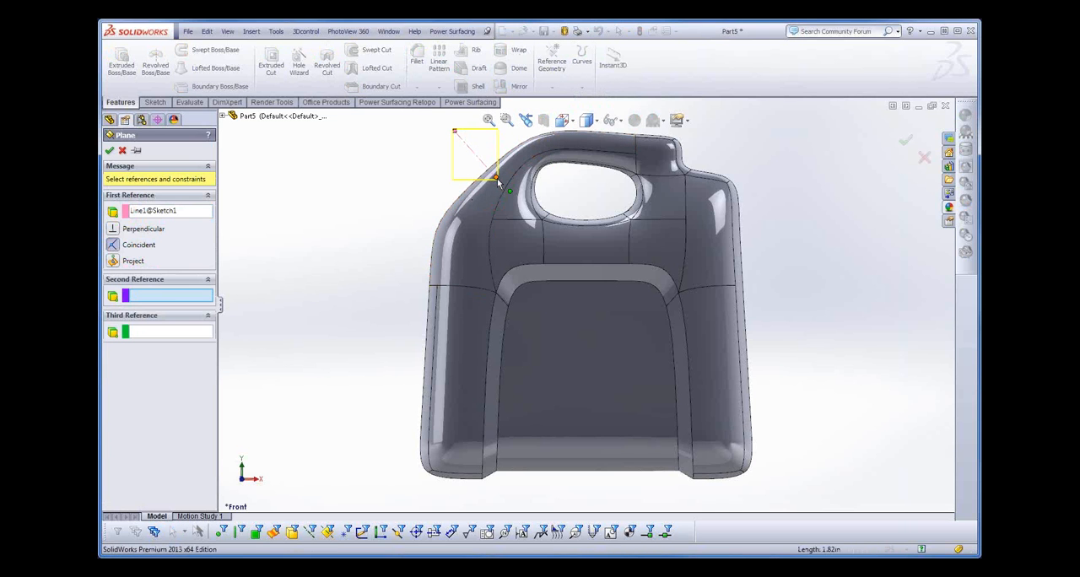
left_click(496, 178)
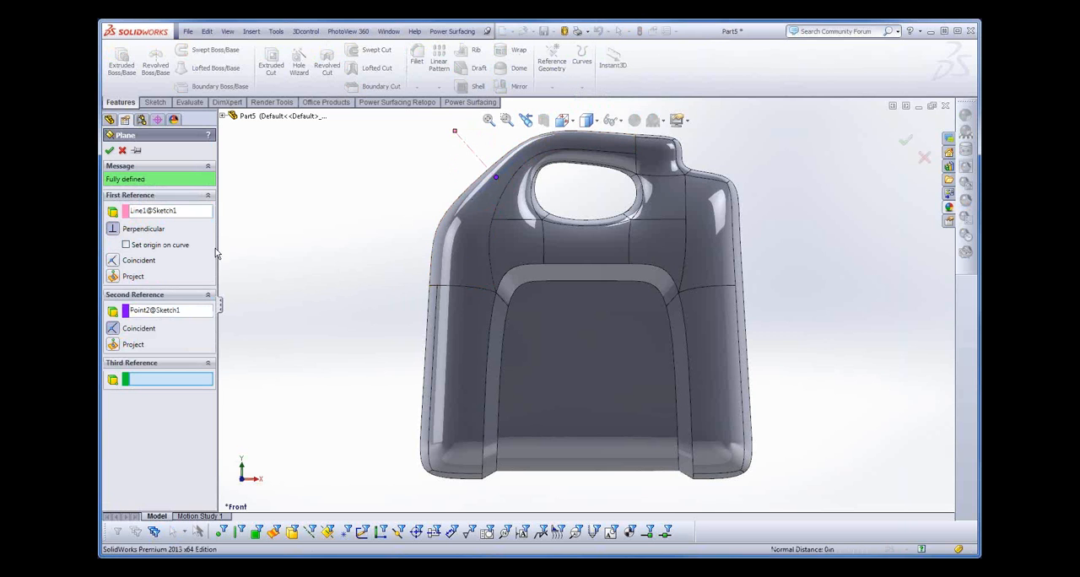
left_click(109, 151)
middle_click_drag(396, 238, 425, 294)
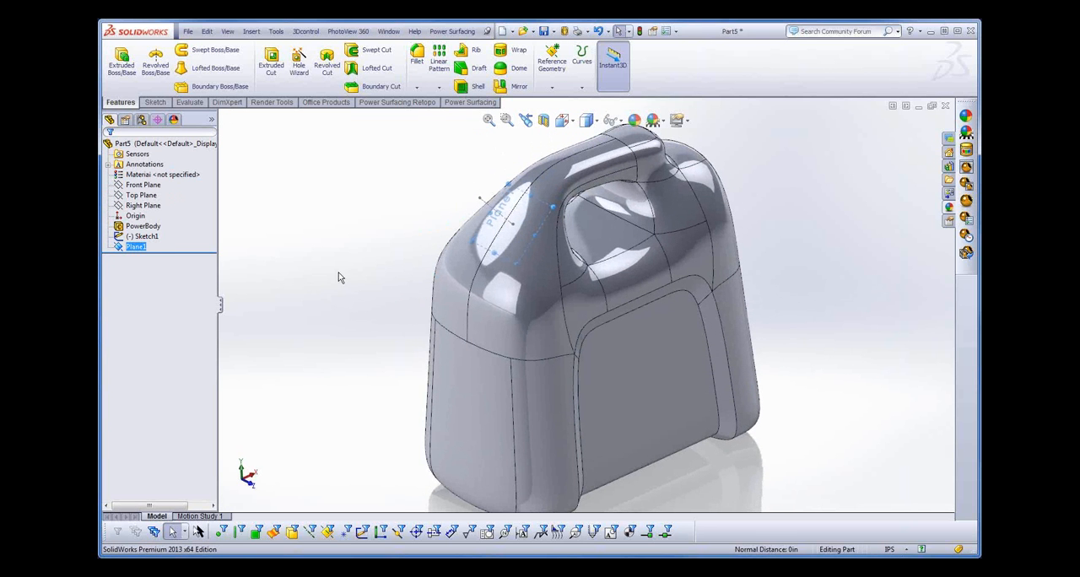
- Start a sketch on the new plane and draw a circle of about 0.86 in radius centred on the sketch origin
right_click(135, 248)
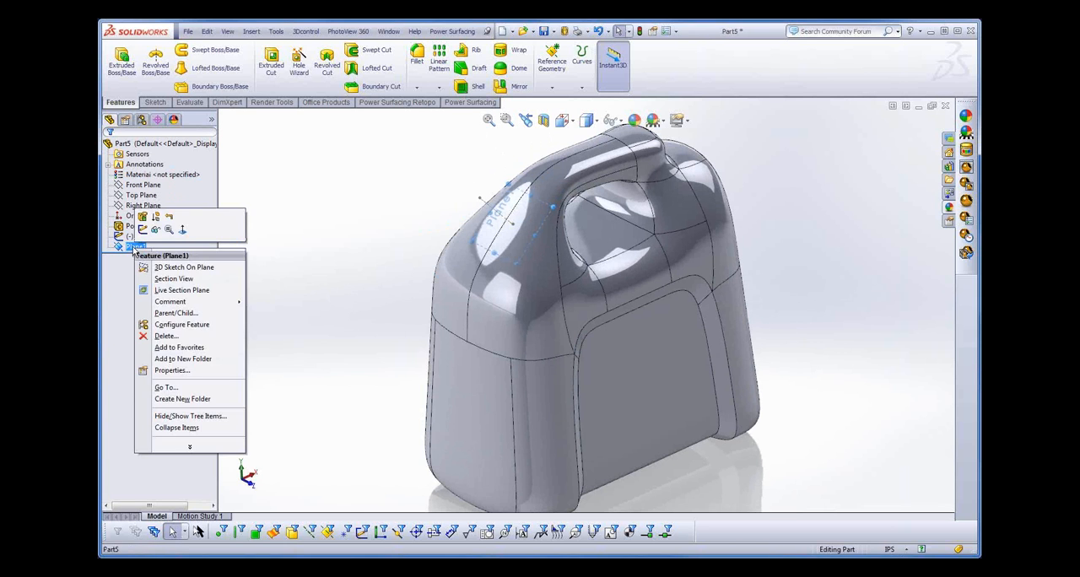
left_click(143, 229)
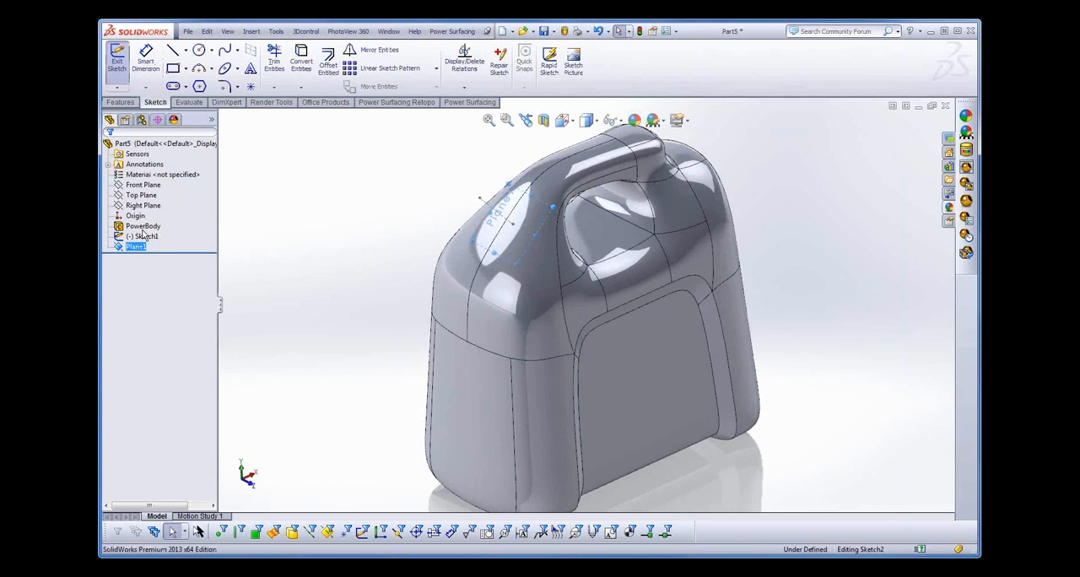
left_click(199, 49)
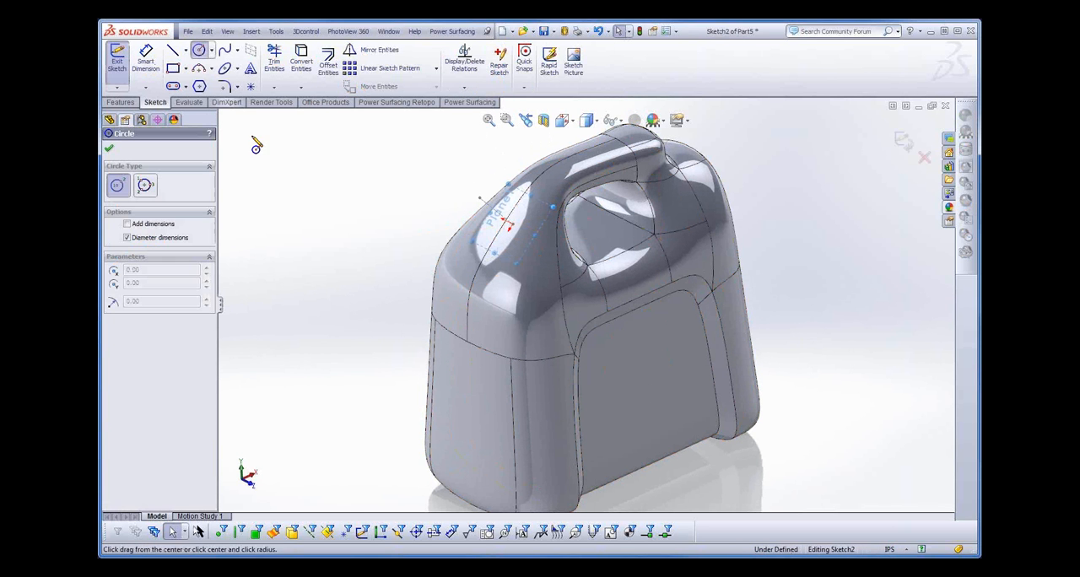
left_click(510, 223)
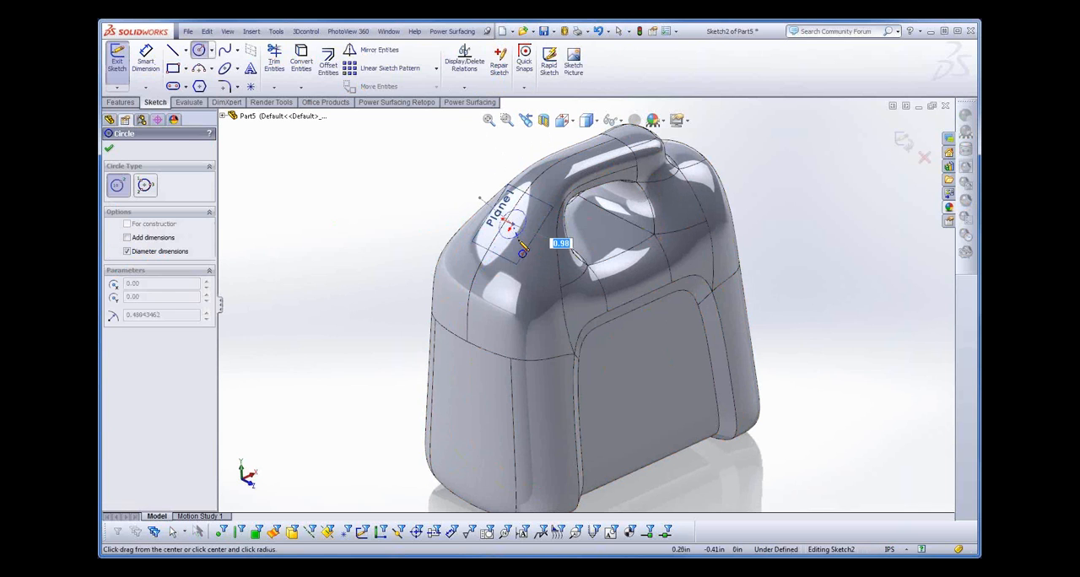
left_click(525, 252)
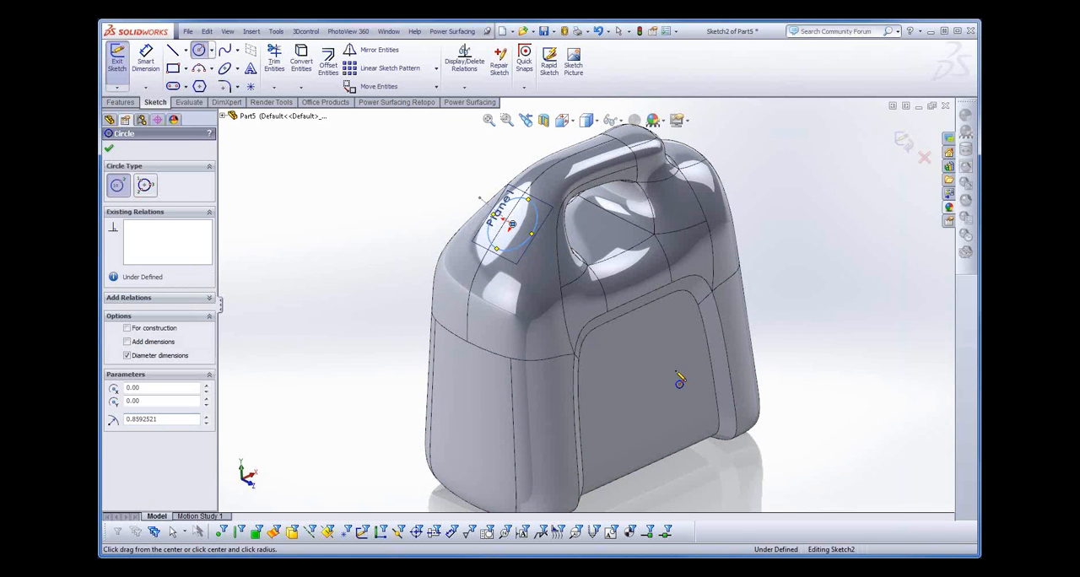
middle_click_drag(680, 382, 627, 373)
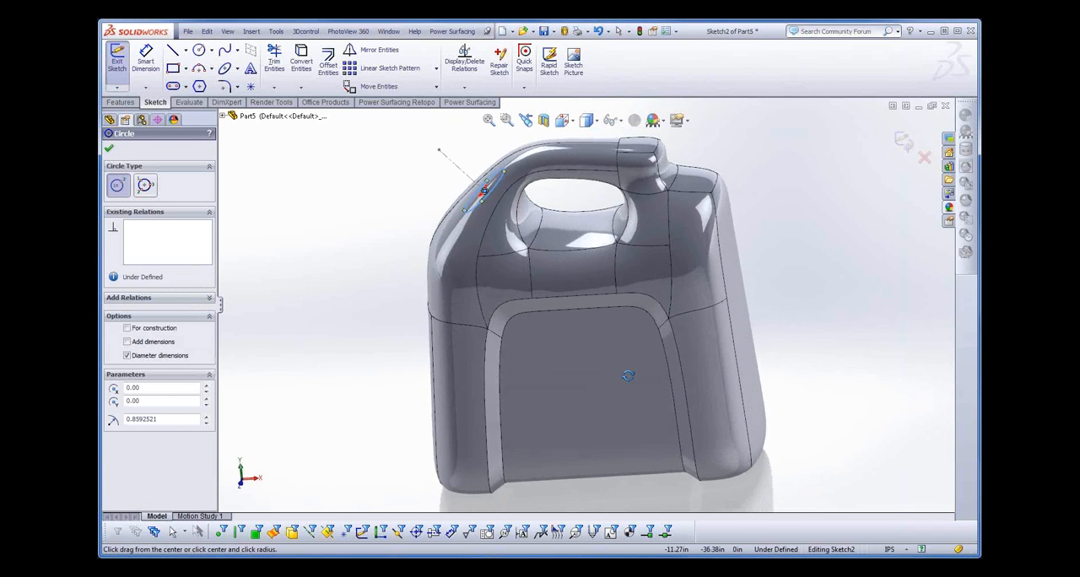
- Extrude the circle 1.26 in outward from the jug's shoulder along the centerline to form a solid spout
left_click(109, 150)
left_click(120, 102)
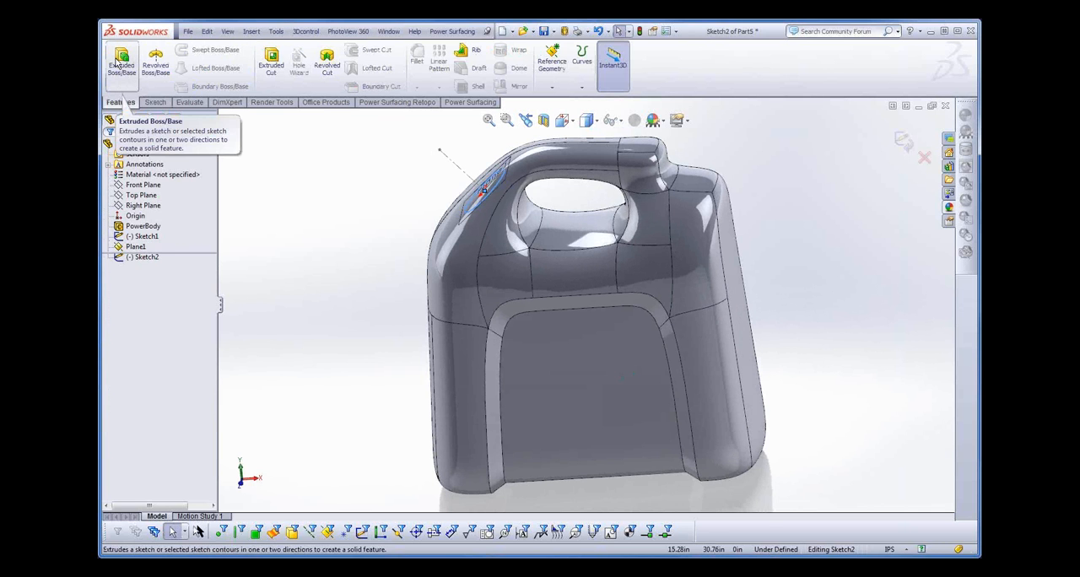
left_click(121, 65)
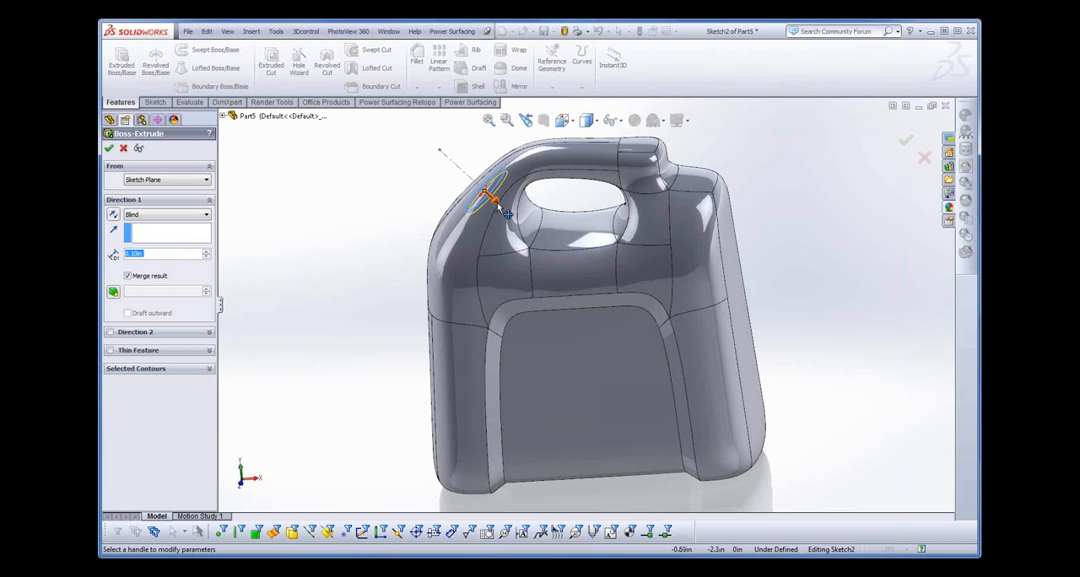
left_click_drag(509, 213, 444, 156)
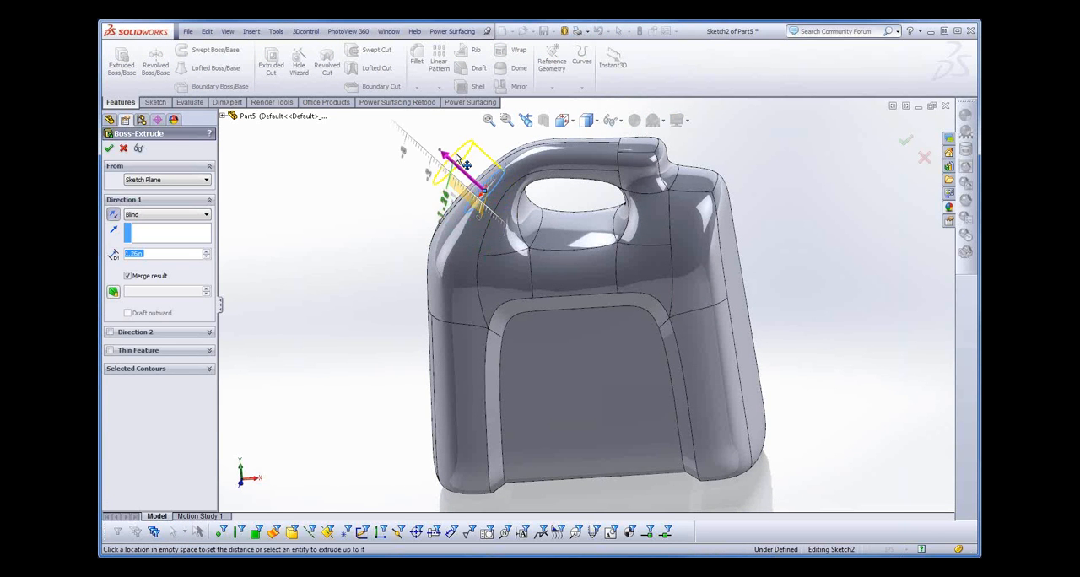
left_click(108, 150)
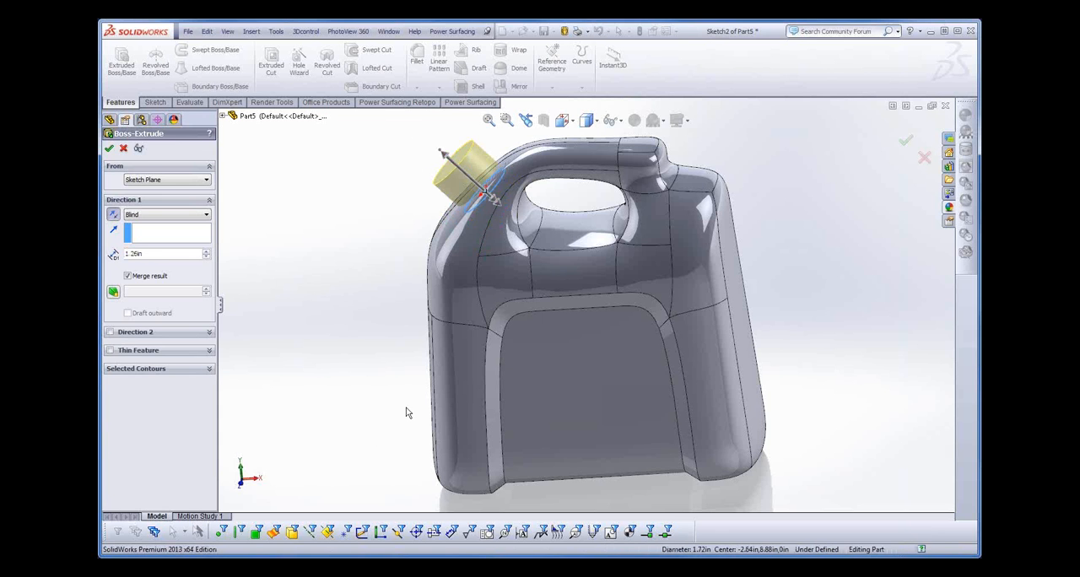
- Fillet the edge where the spout meets the jug body with a 0.2 in constant radius
mouse_move(401, 412)
middle_mouse_down()
mouse_move(388, 394)
mouse_move(424, 362)
mouse_move(396, 380)
middle_mouse_up()
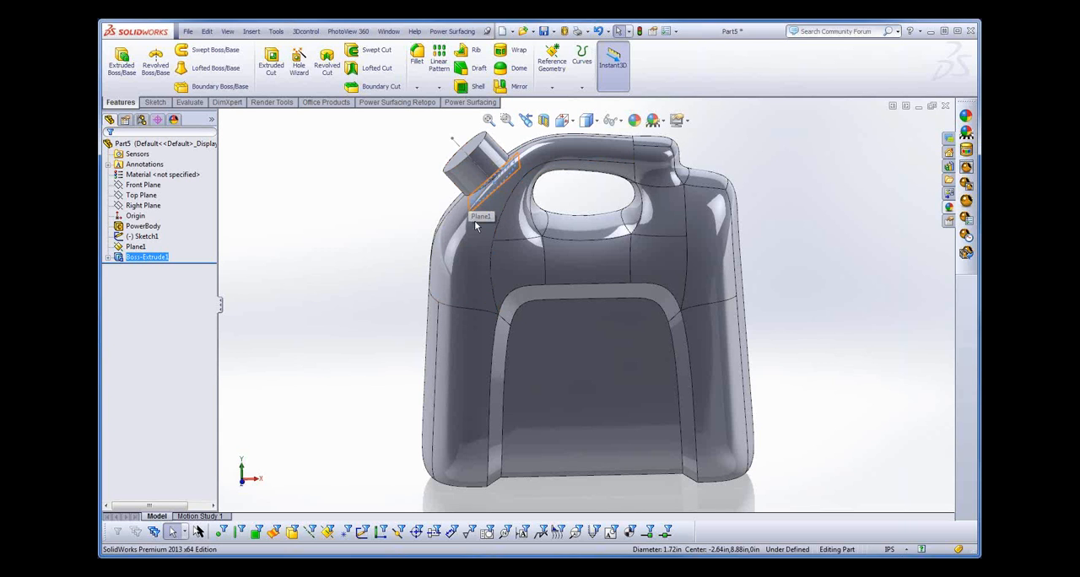
middle_click_drag(333, 174, 340, 201)
left_click(494, 206)
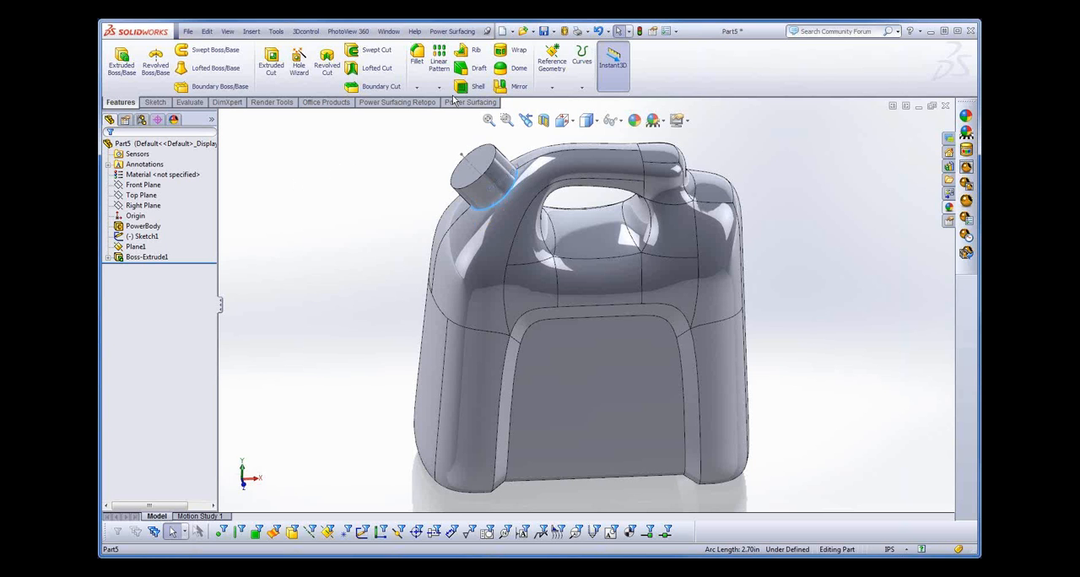
left_click(417, 56)
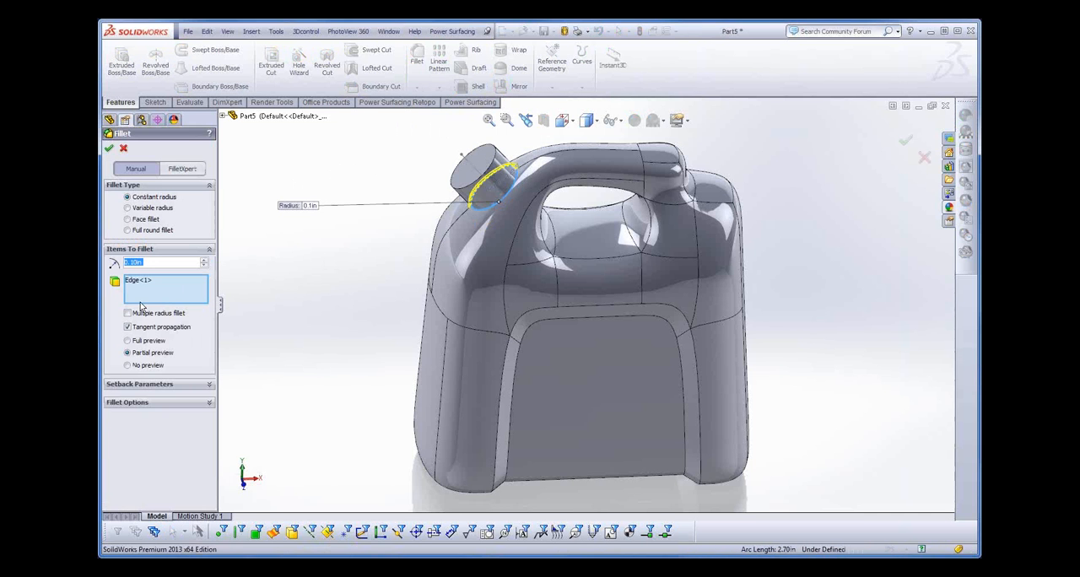
left_click(135, 263)
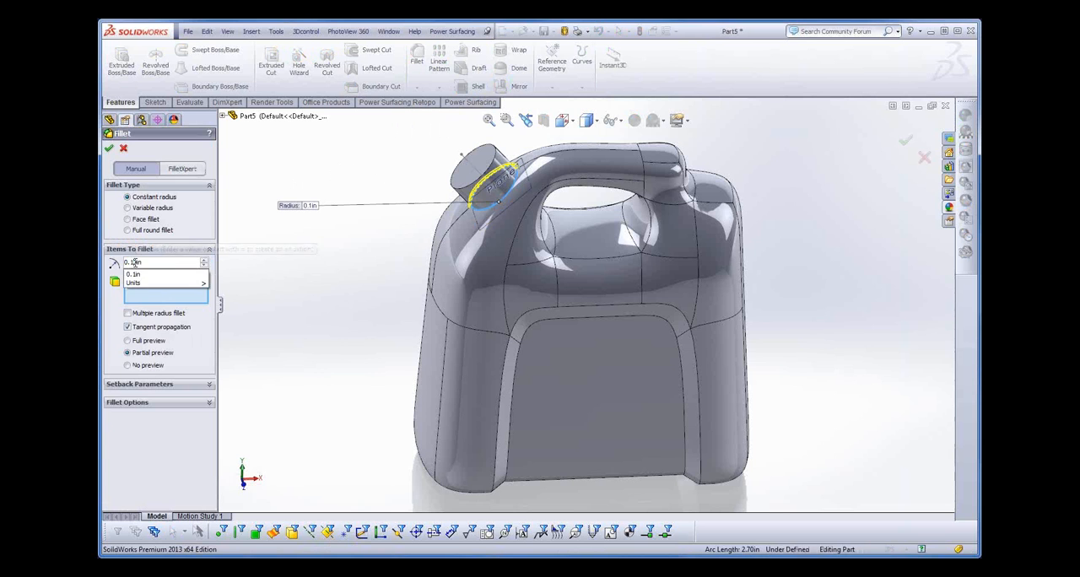
left_click_drag(129, 263, 164, 266)
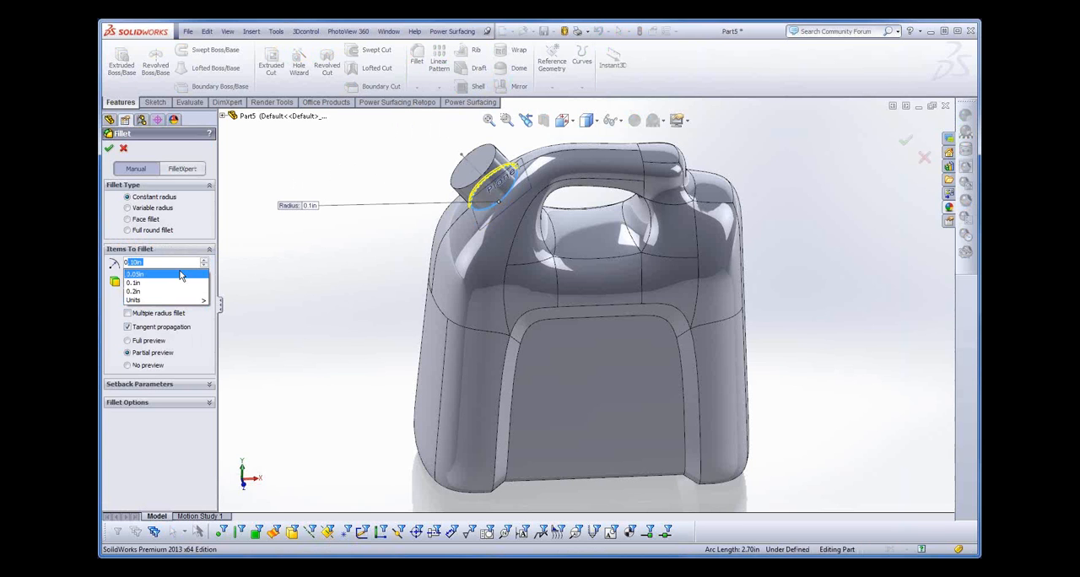
type(".2")
key("Return")
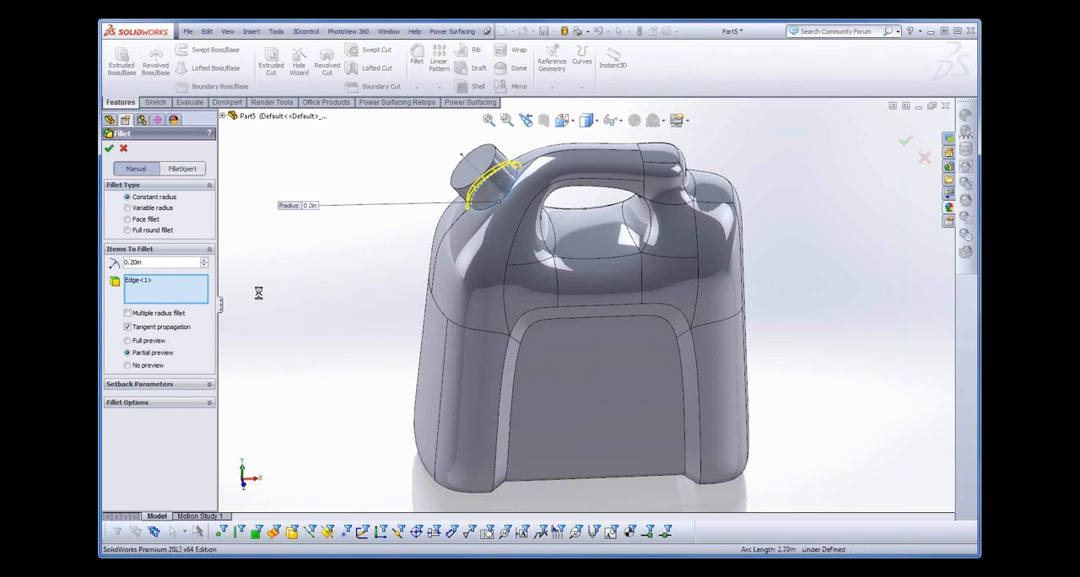
- Fillet the outer and inner edges of the recessed panel's border with a 0.05 in constant radius
middle_click_drag(344, 390, 365, 388)
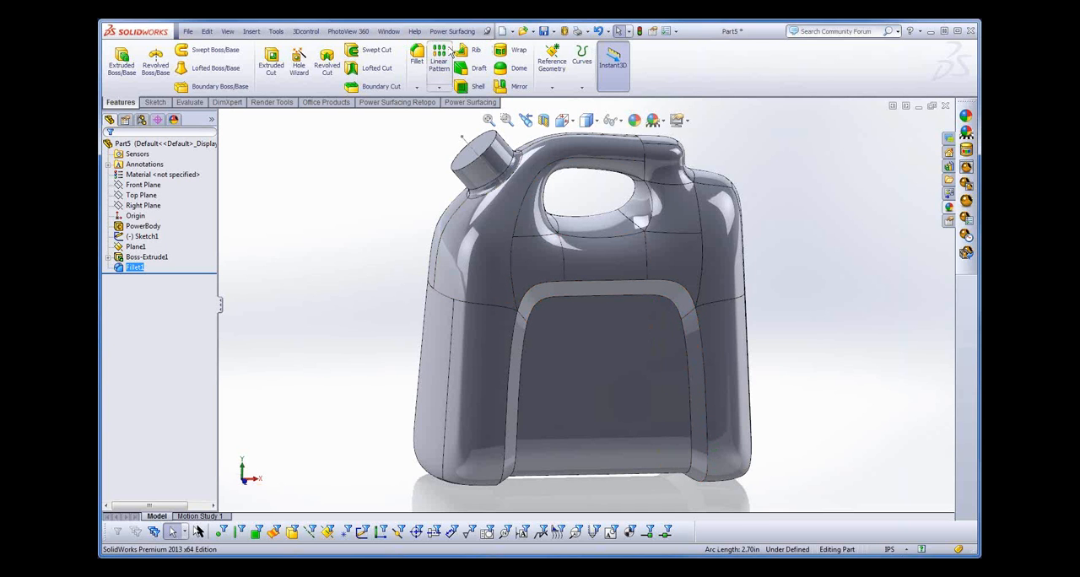
left_click(417, 55)
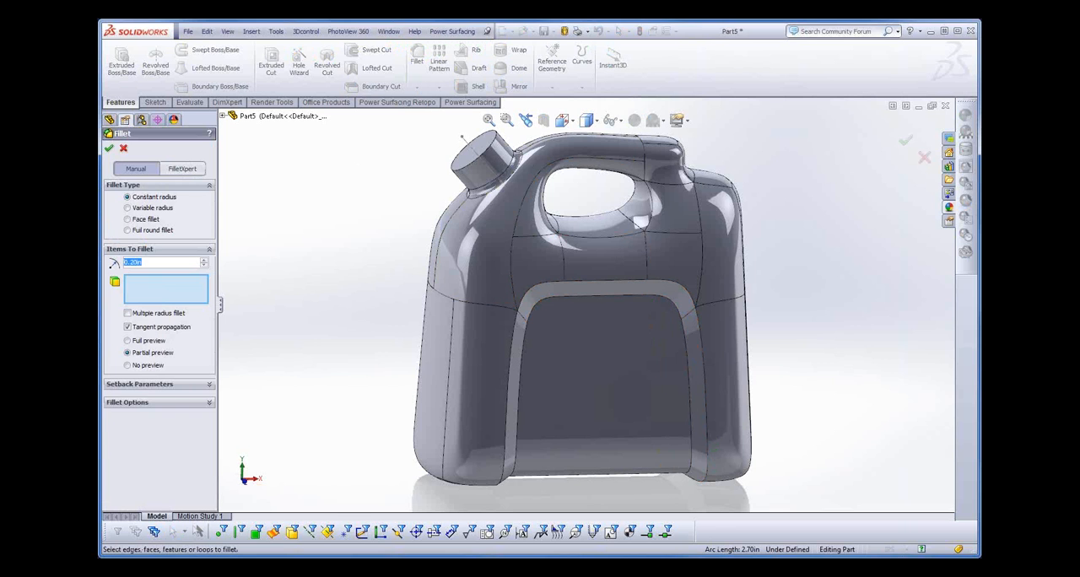
type(".05")
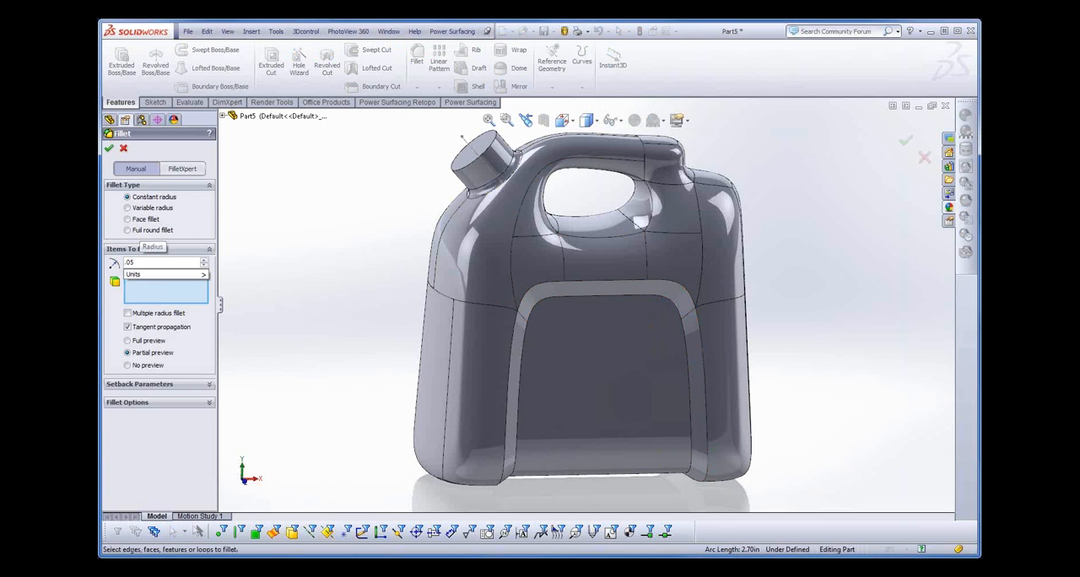
left_click(681, 287)
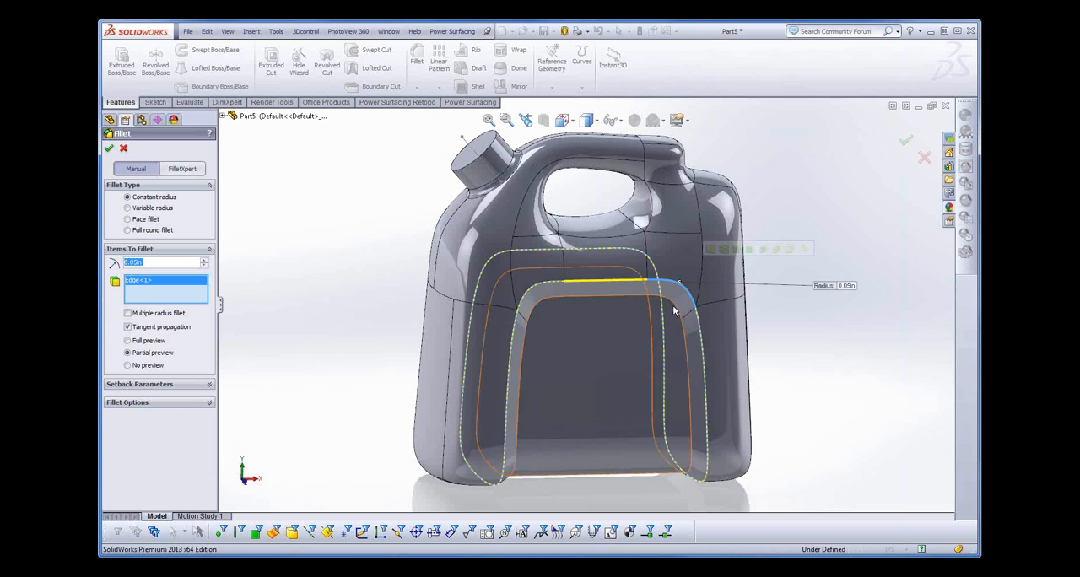
left_click(662, 436)
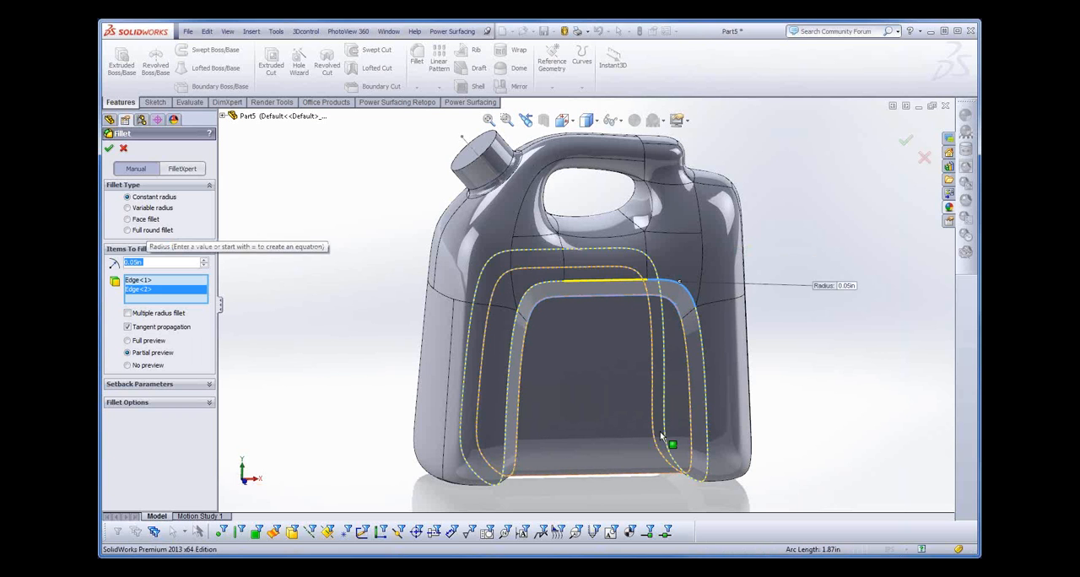
left_click(108, 150)
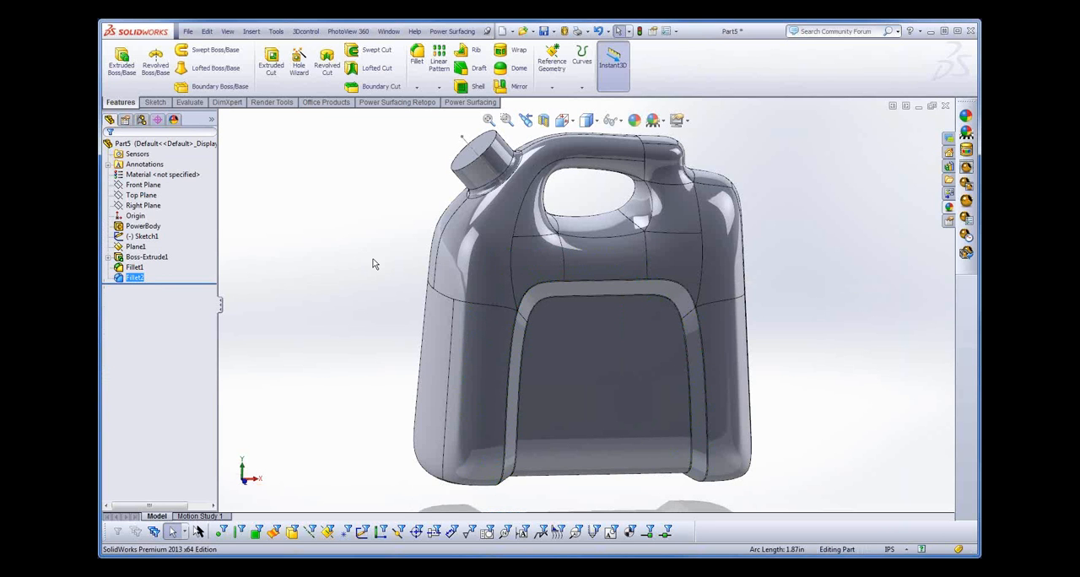
- Shell the jug to a 0.10 in wall thickness, removing the spout's end face to open it
mouse_move(374, 264)
middle_mouse_down()
mouse_move(374, 222)
mouse_move(366, 251)
middle_mouse_up()
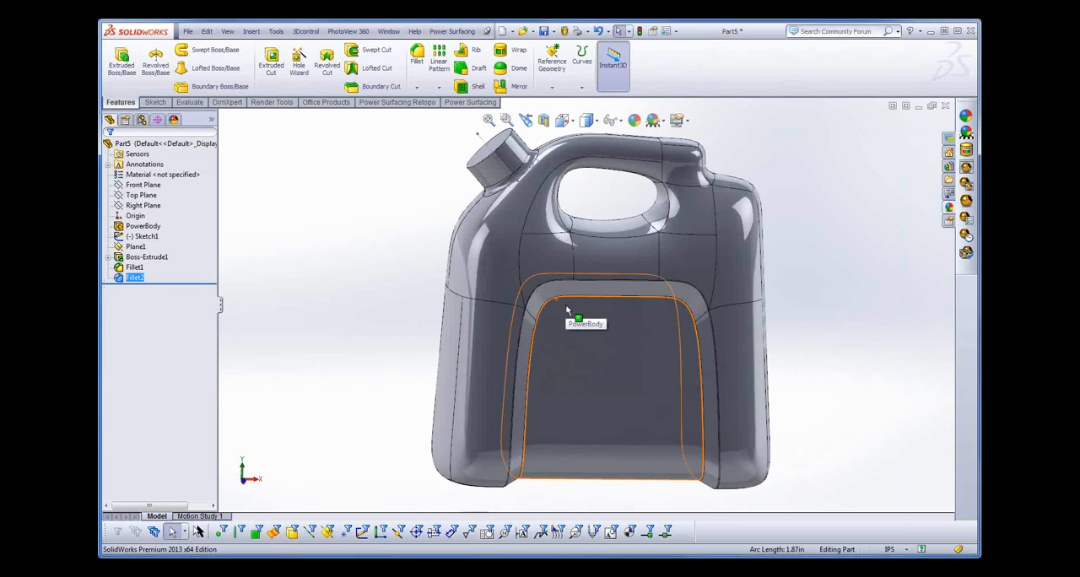
scroll(566, 303, "down", 10)
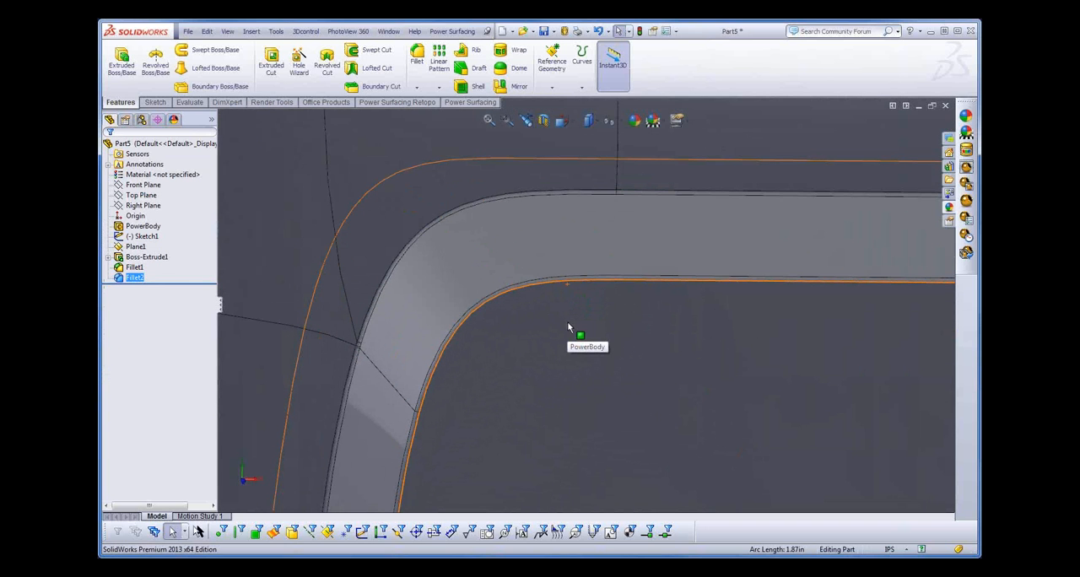
scroll(568, 325, "up", 8)
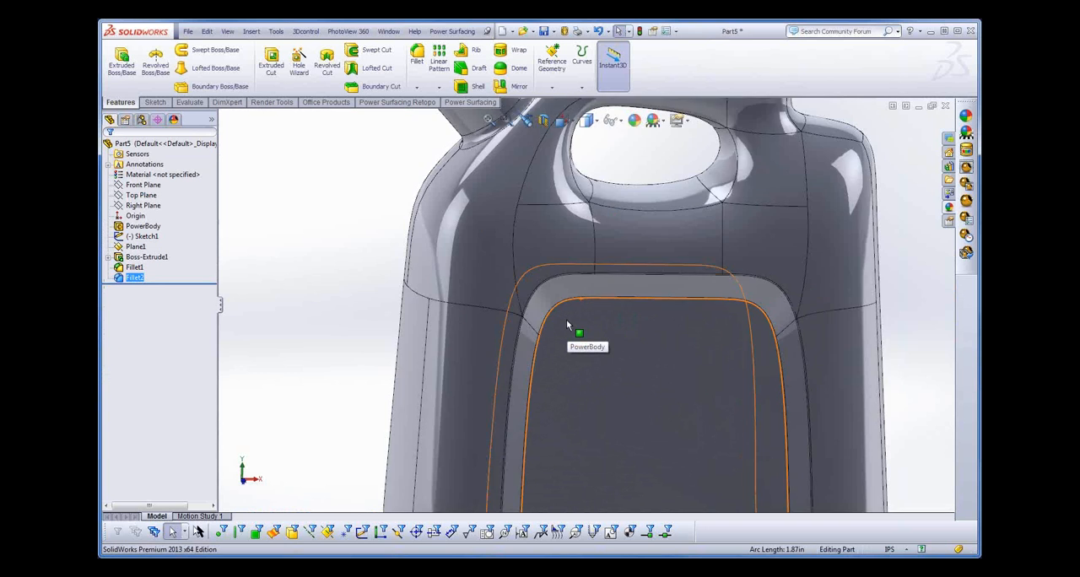
scroll(567, 318, "up", 5)
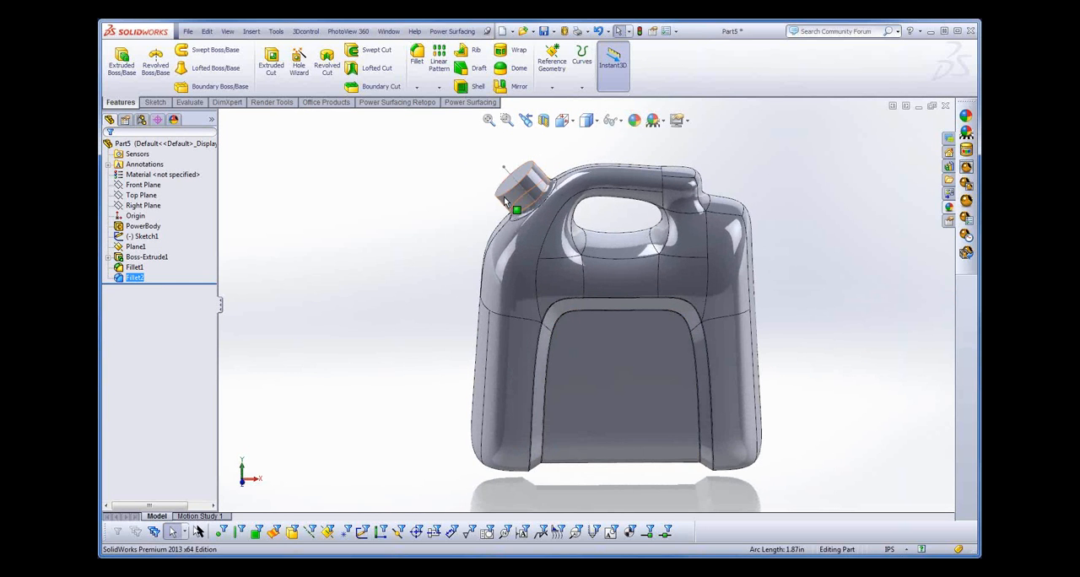
left_click(507, 185)
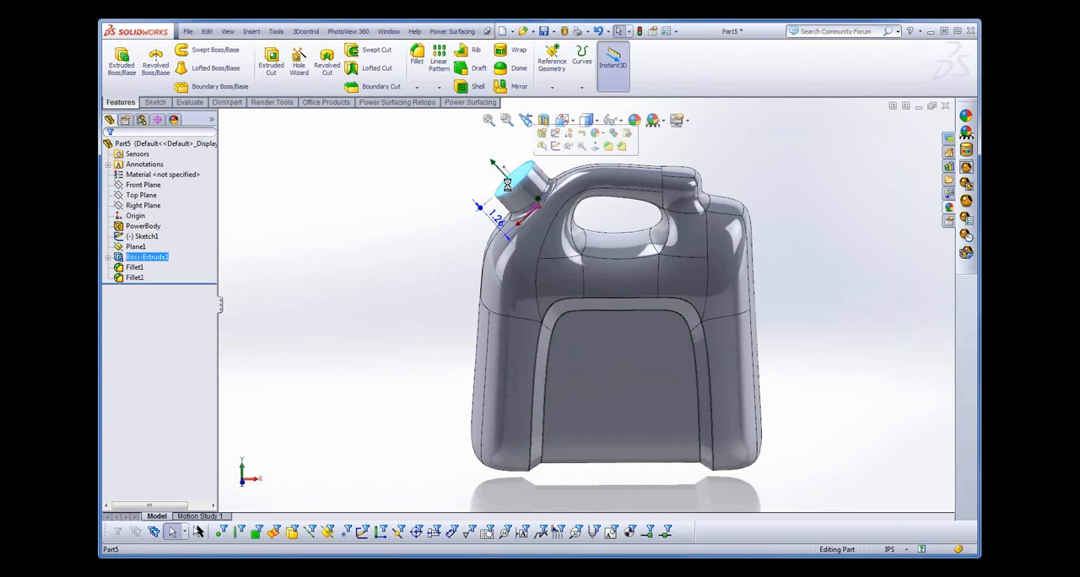
left_click(478, 88)
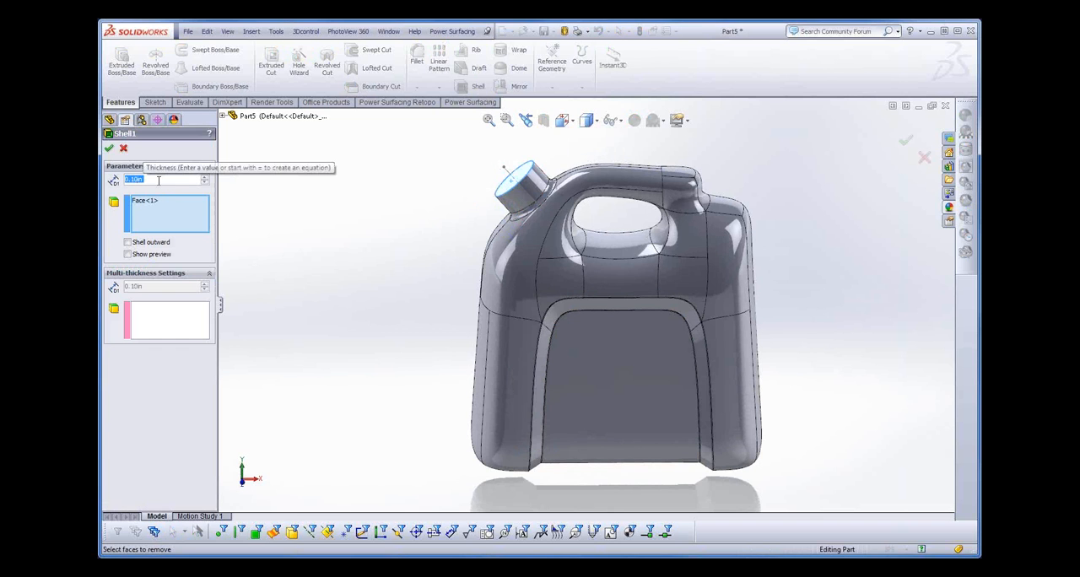
left_click(109, 149)
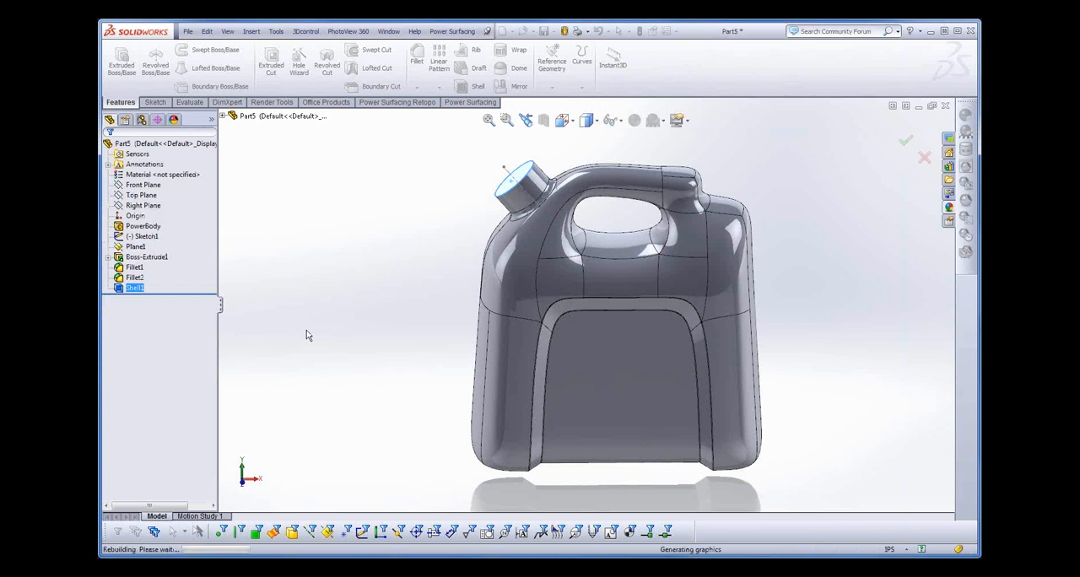
- Examine the jug's hollow interior and wall with a section view on the Front Plane, and cancel the section
mouse_move(393, 298)
middle_mouse_down()
mouse_move(405, 286)
mouse_move(419, 301)
mouse_move(441, 380)
mouse_move(371, 280)
mouse_move(393, 309)
middle_mouse_up()
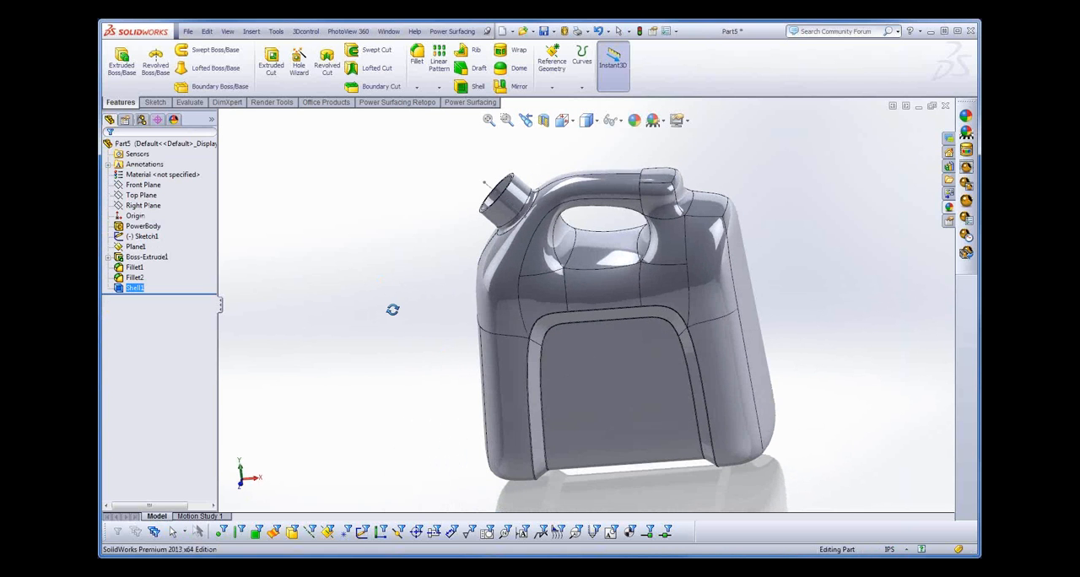
left_click(544, 120)
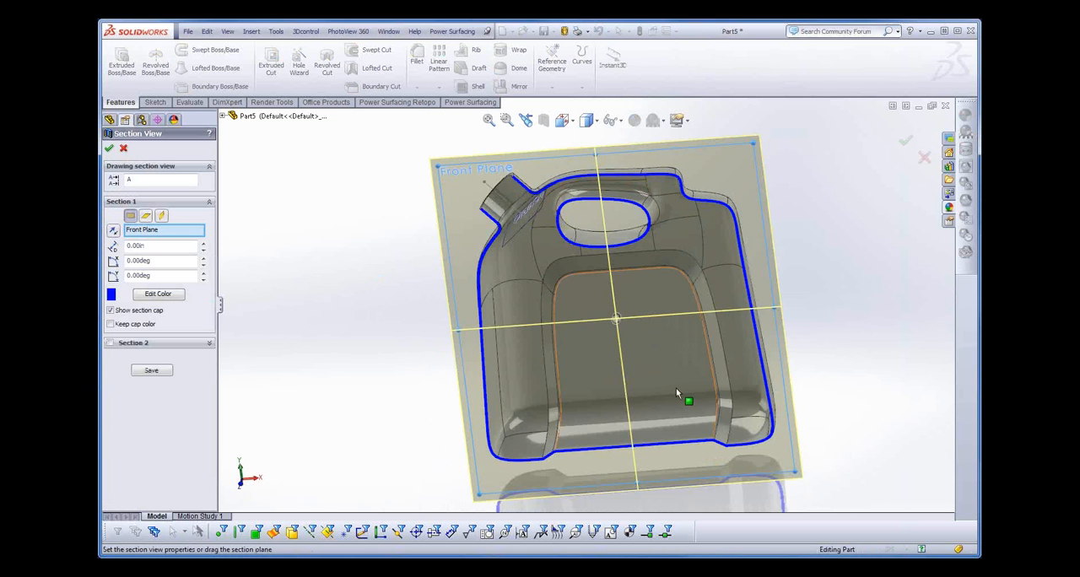
middle_click_drag(861, 359, 827, 397)
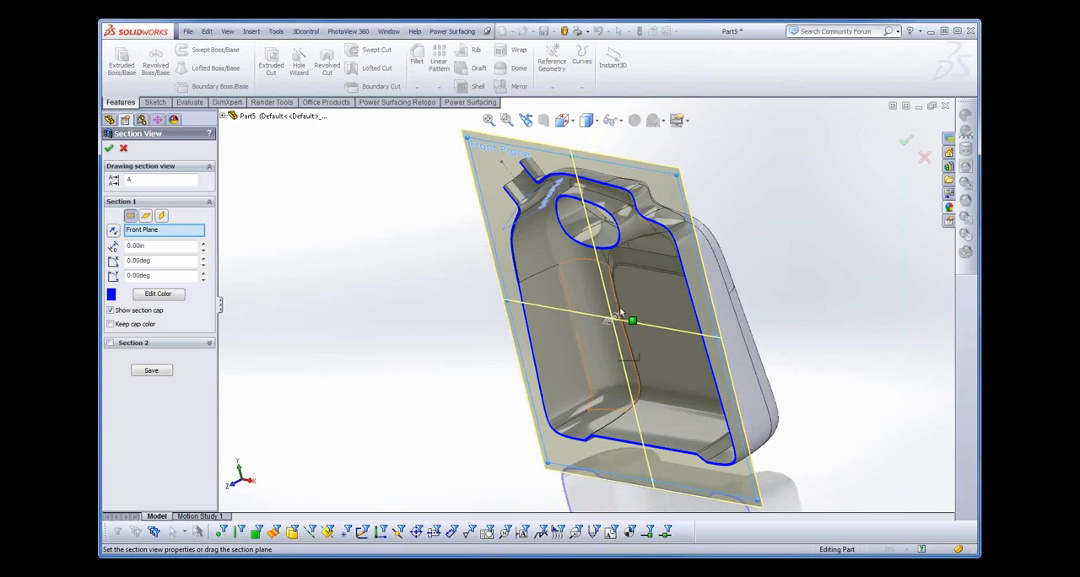
left_click_drag(620, 314, 590, 326)
middle_click_drag(590, 325, 434, 300)
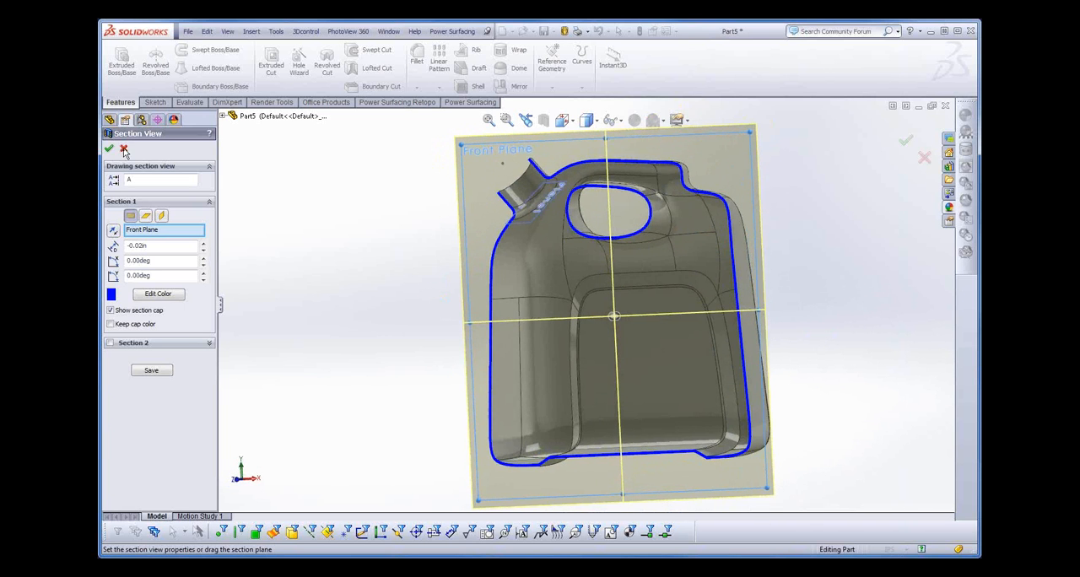
left_click(123, 150)
- Edit the PowerBody in the Front view, moving the four vertices at the upper corner opposite the spout about 0.48 in outward and 0.16 in down
middle_click_drag(650, 440, 656, 453)
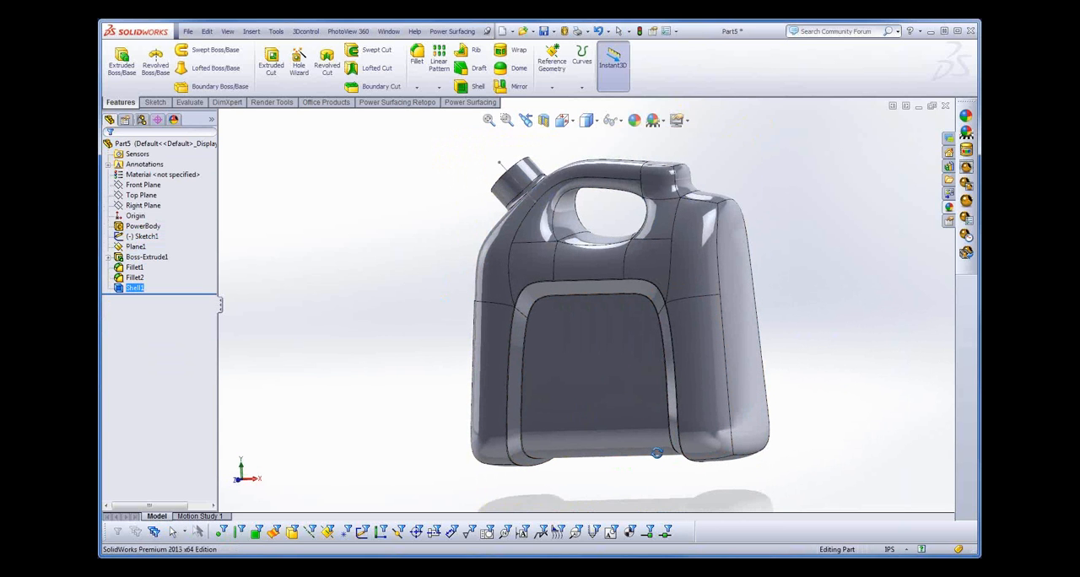
left_click(563, 119)
left_click(582, 178)
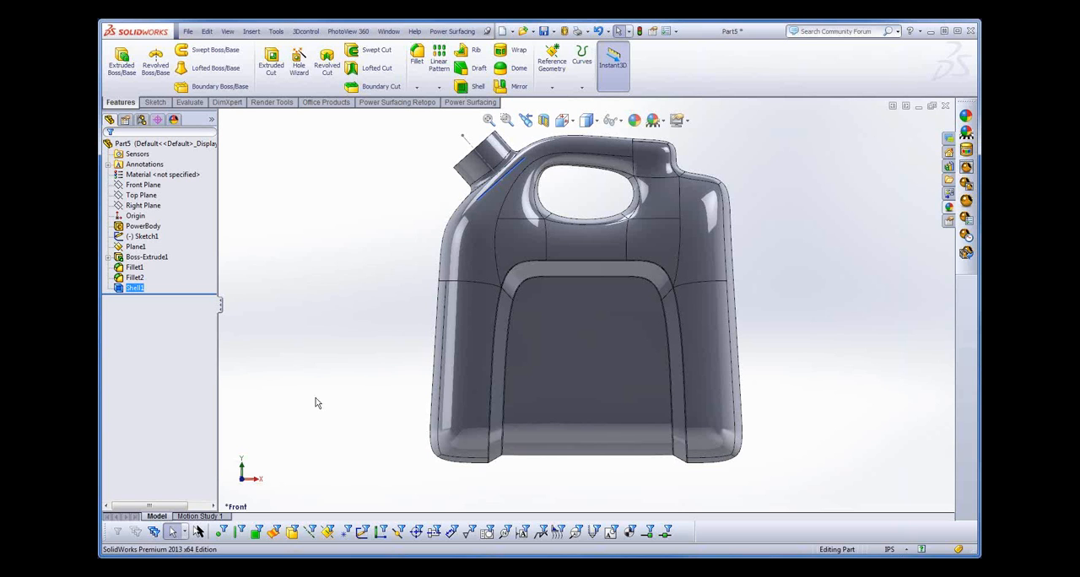
left_click(142, 226, "ctrl")
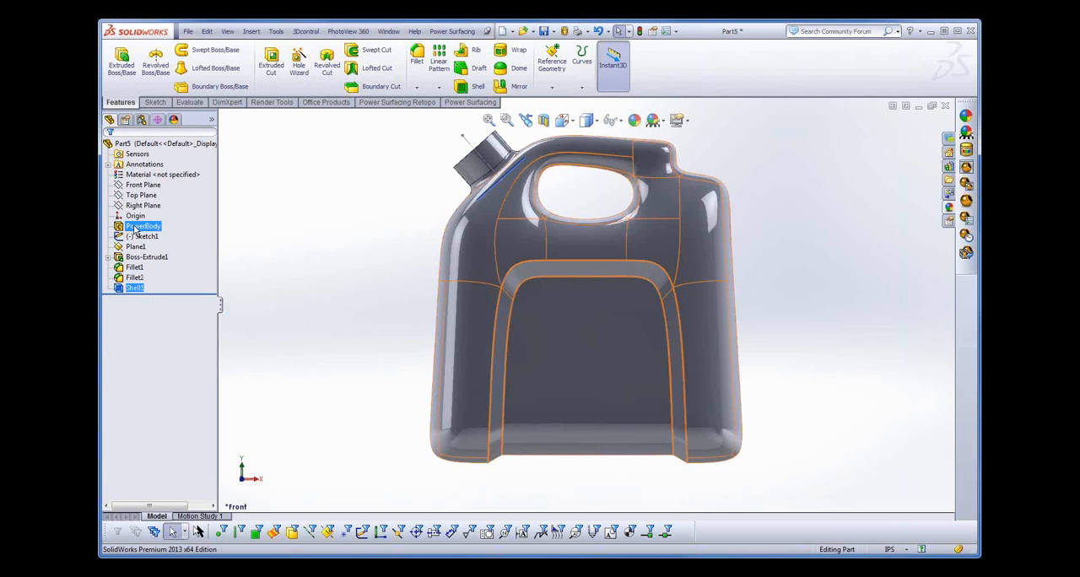
left_click(139, 226)
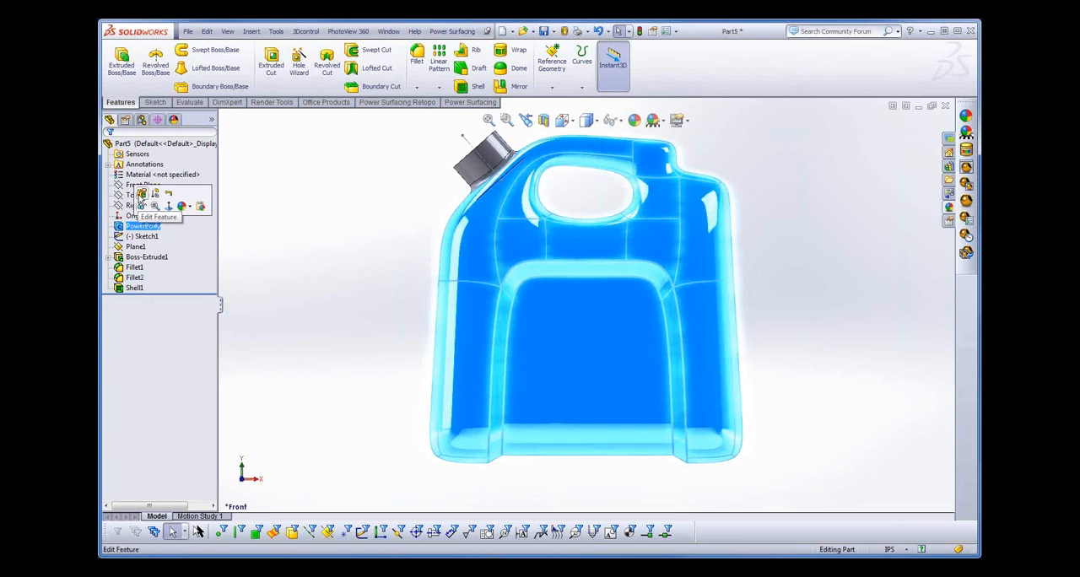
left_click(141, 194)
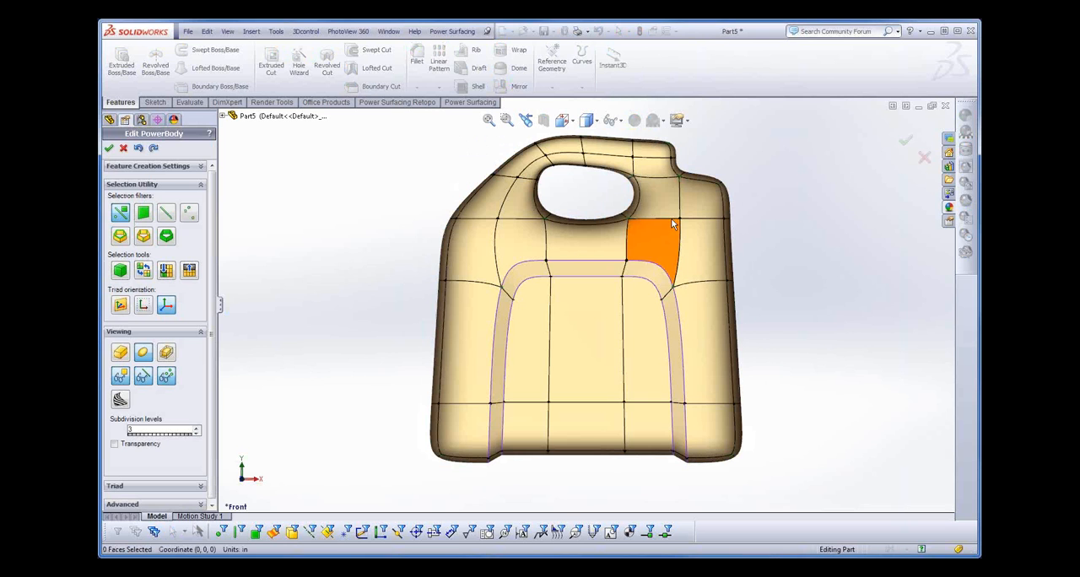
left_click_drag(791, 160, 703, 230)
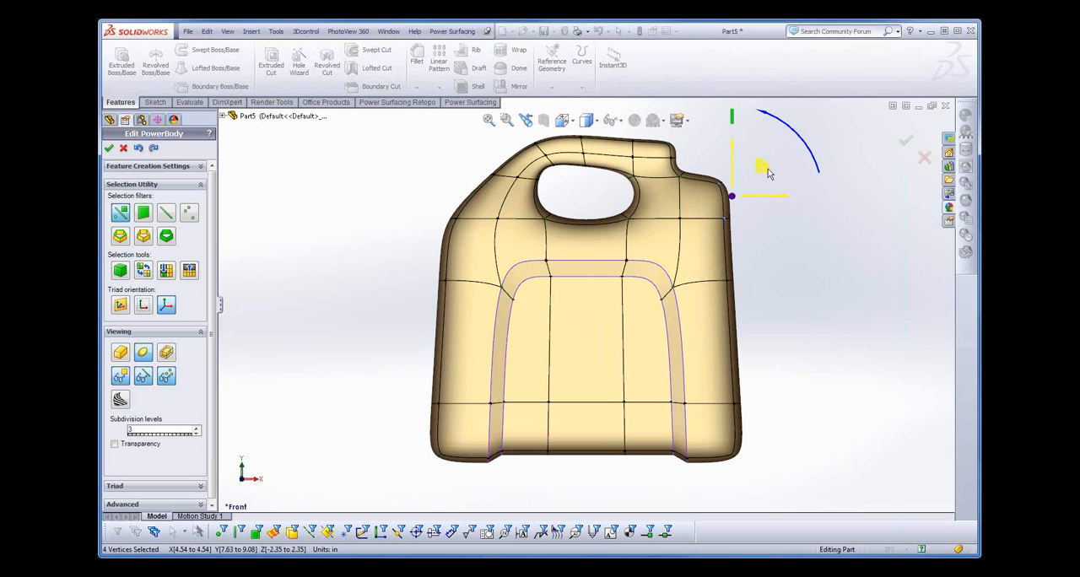
left_click_drag(766, 171, 782, 177)
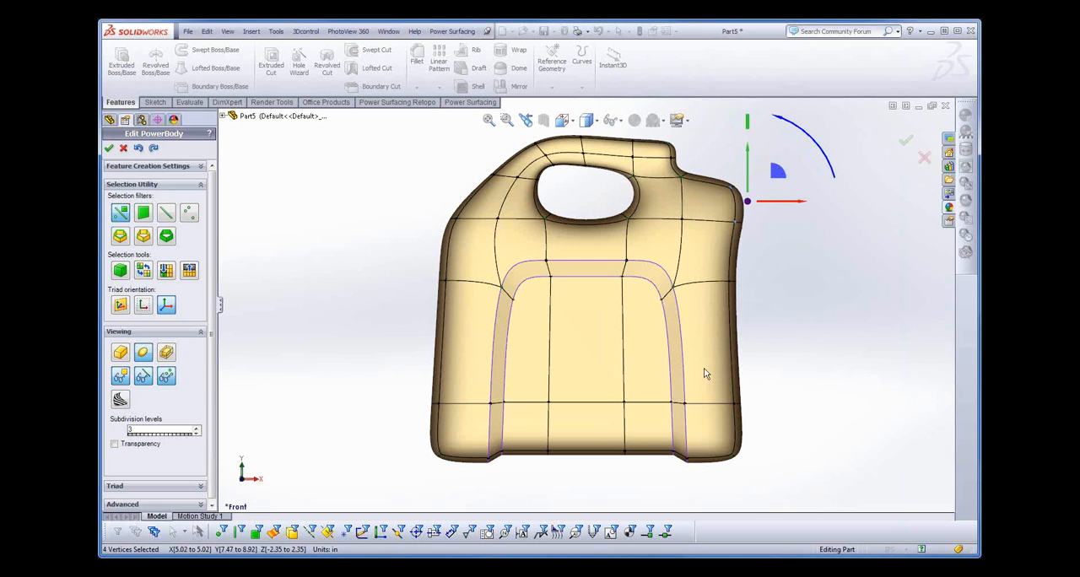
left_click(109, 149)
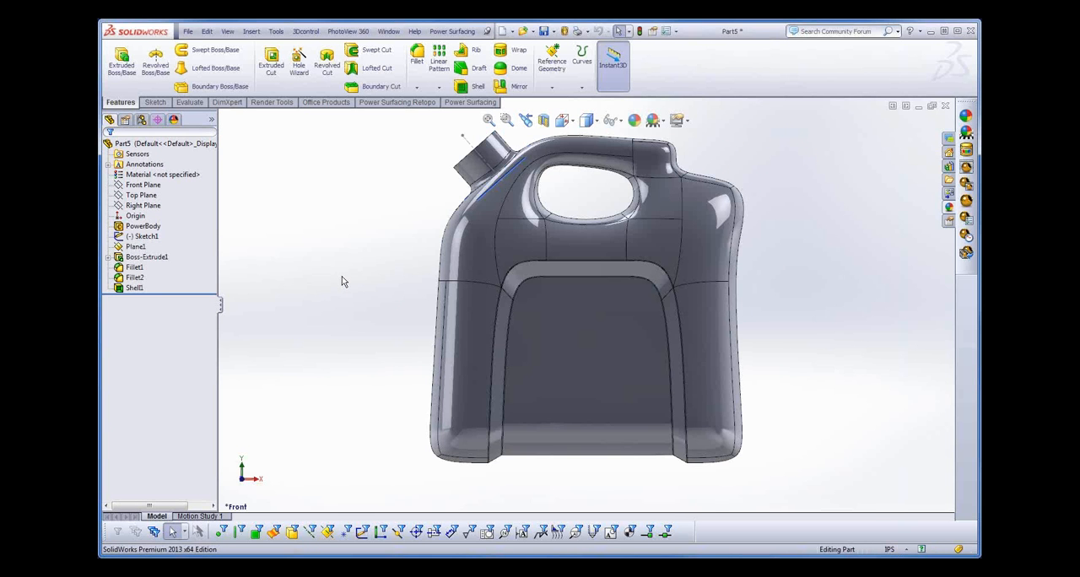
- Close the jug part without saving its changes
middle_click_drag(355, 266, 358, 297)
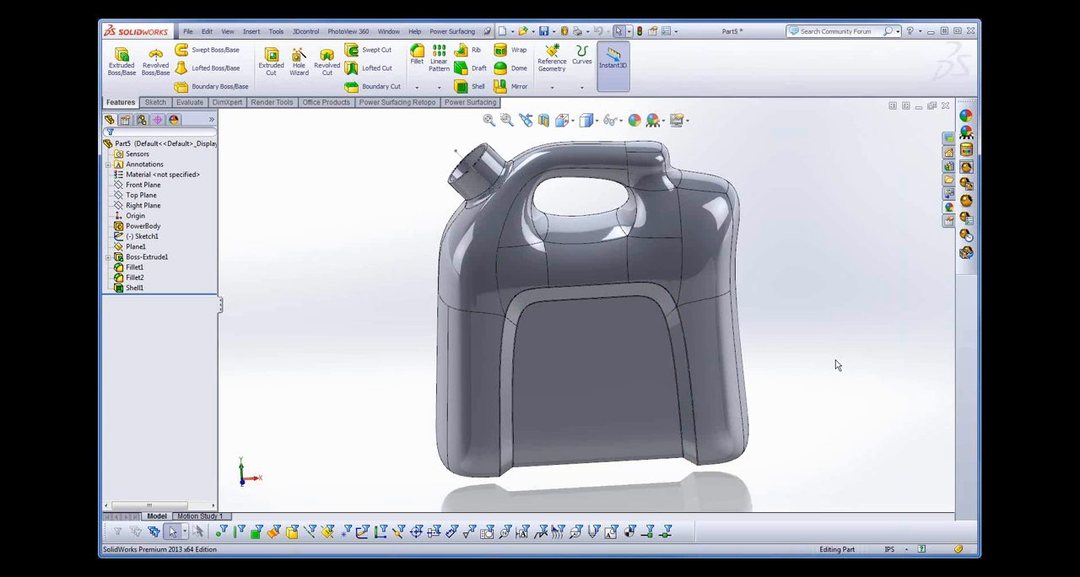
mouse_move(829, 360)
middle_mouse_down()
mouse_move(824, 341)
mouse_move(827, 359)
middle_mouse_up()
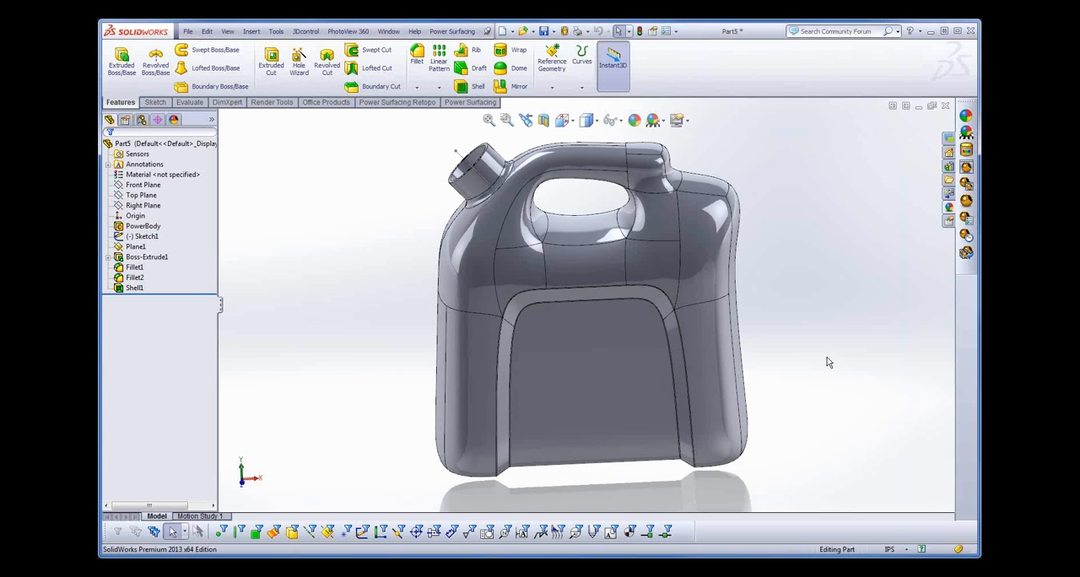
middle_click_drag(374, 337, 377, 333)
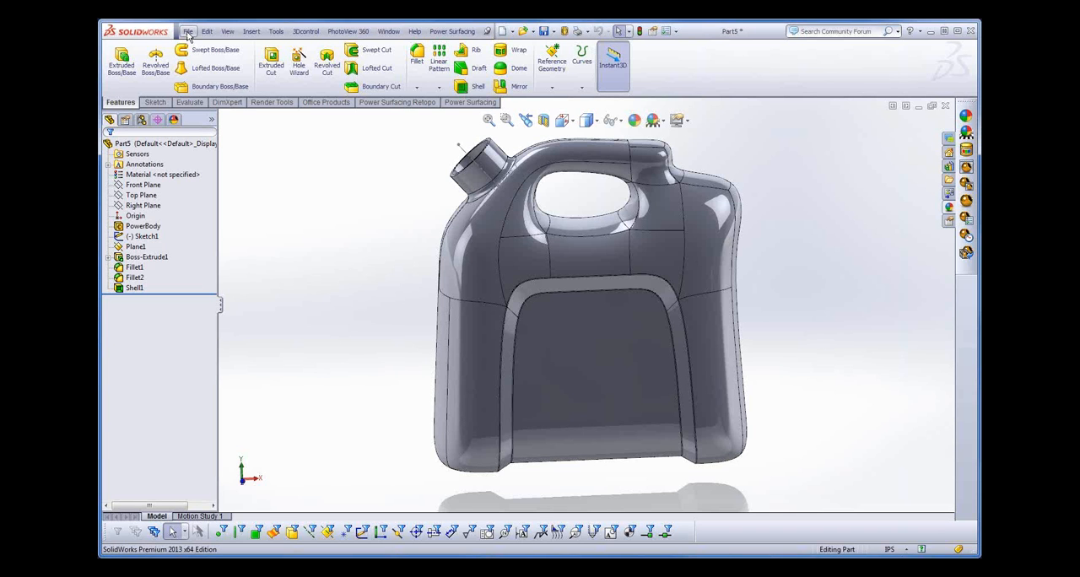
left_click(189, 32)
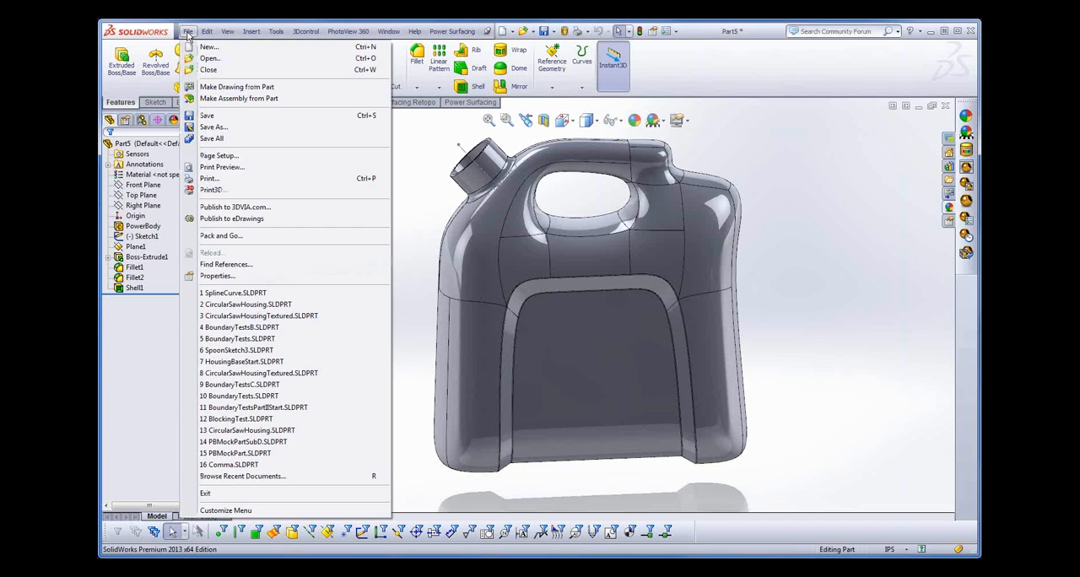
left_click(208, 72)
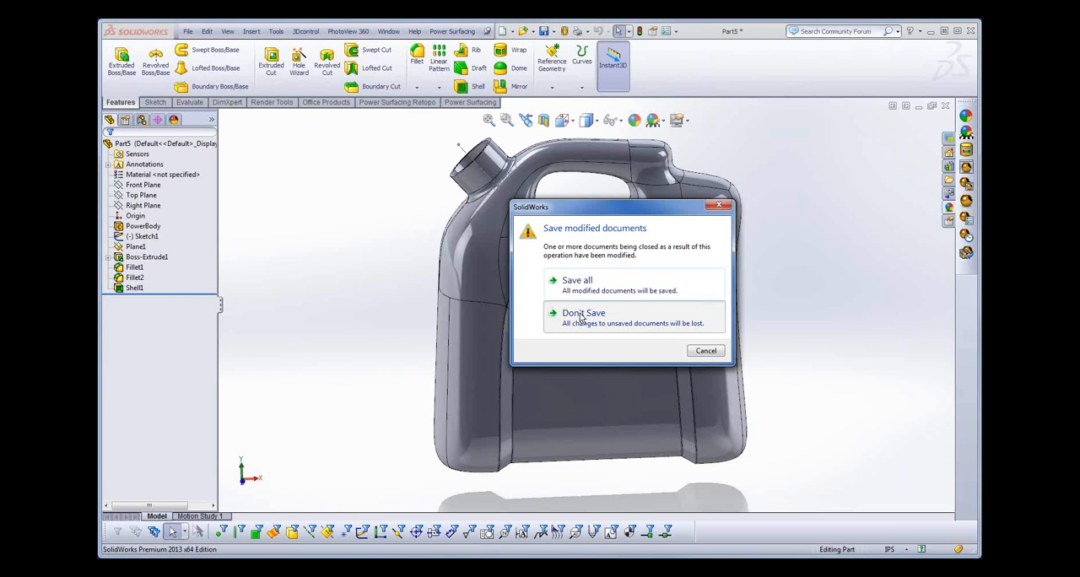
left_click(581, 315)
- Open the recent document HousingBaseStart.SLDPRT
left_click(187, 32)
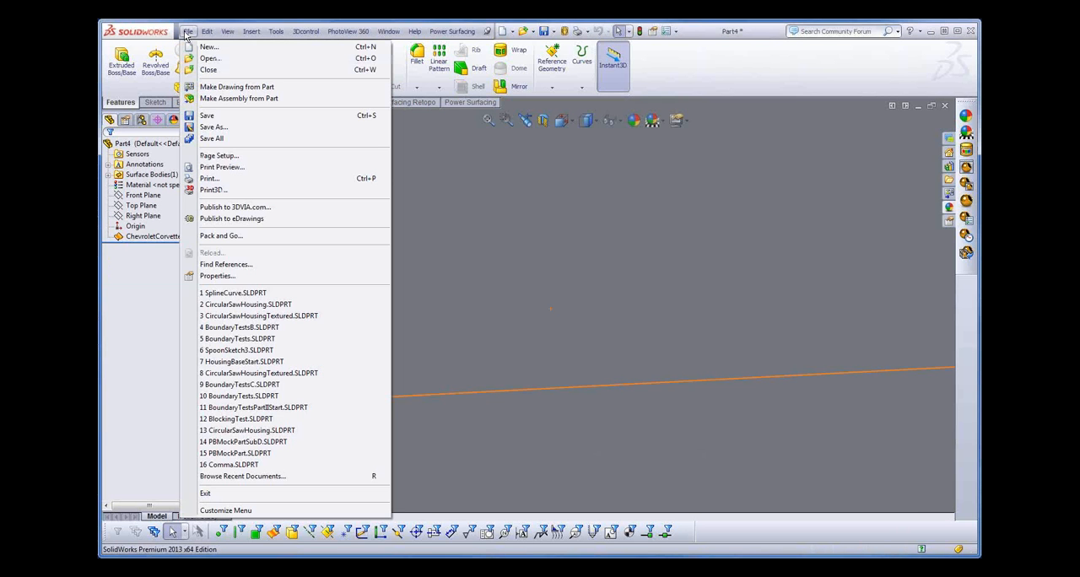
left_click(188, 32)
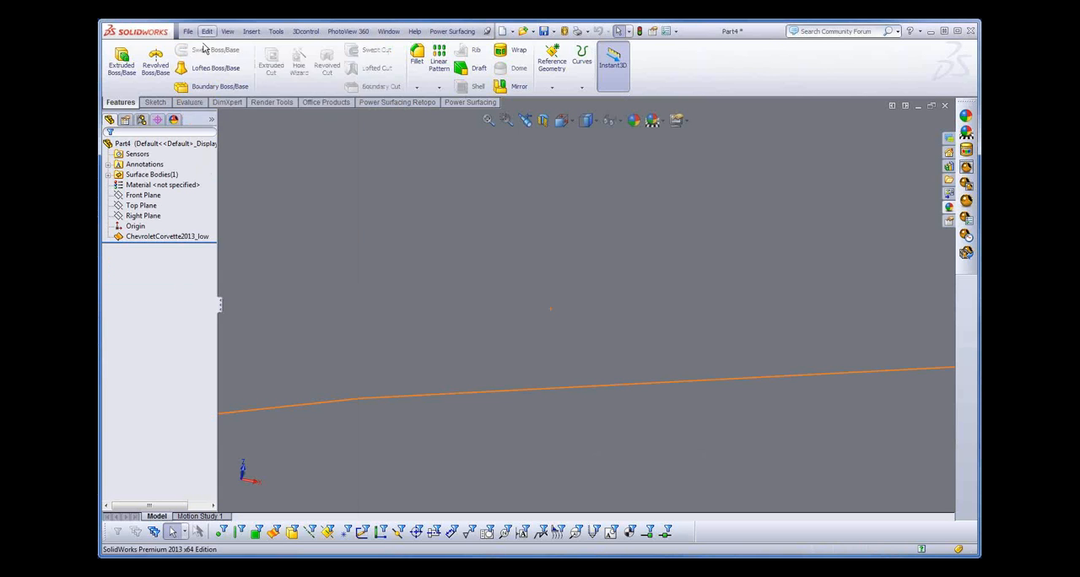
left_click(207, 32)
mouse_move(188, 31)
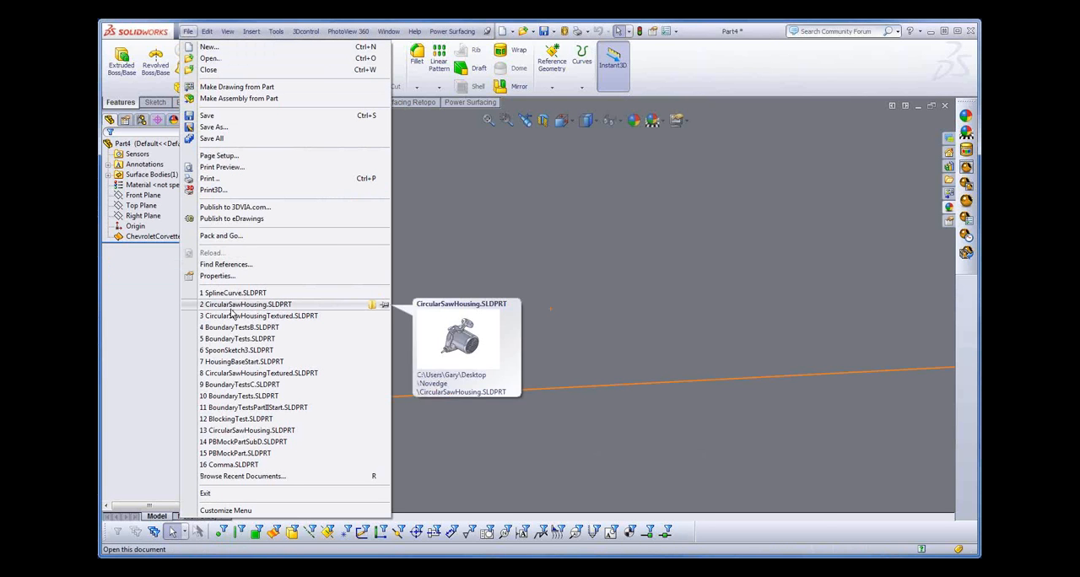
left_click(226, 363)
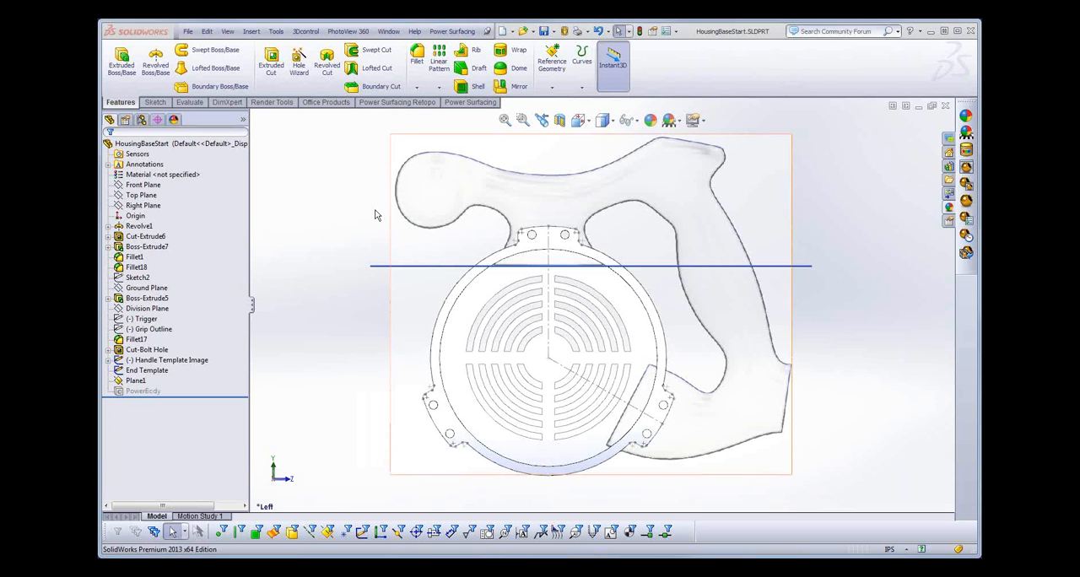
- Create a Power Surfacing box on the Top Plane, 10 in on each side with one segment per direction
left_click(470, 102)
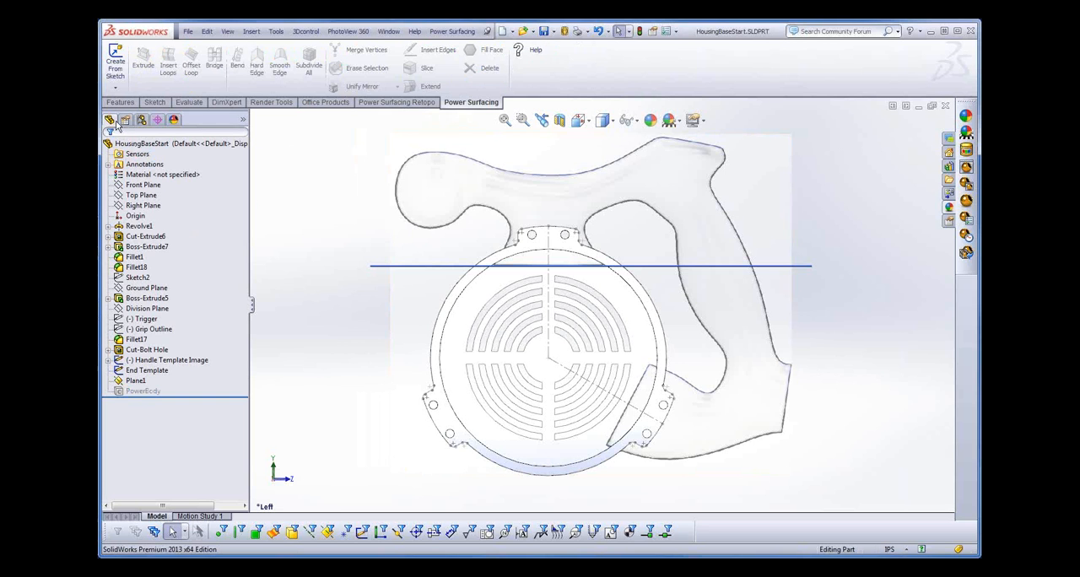
left_click(116, 88)
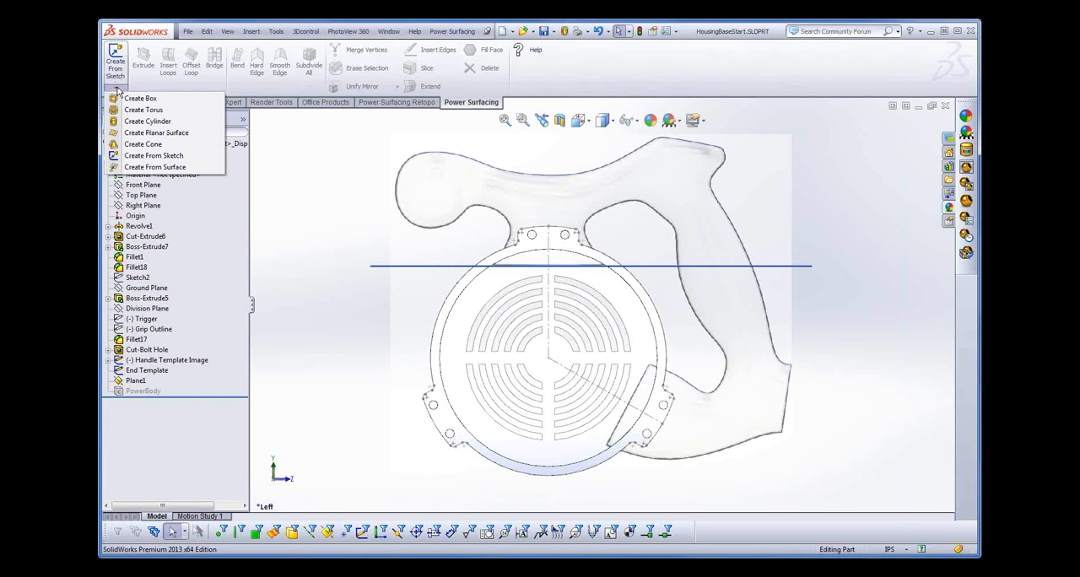
left_click(134, 100)
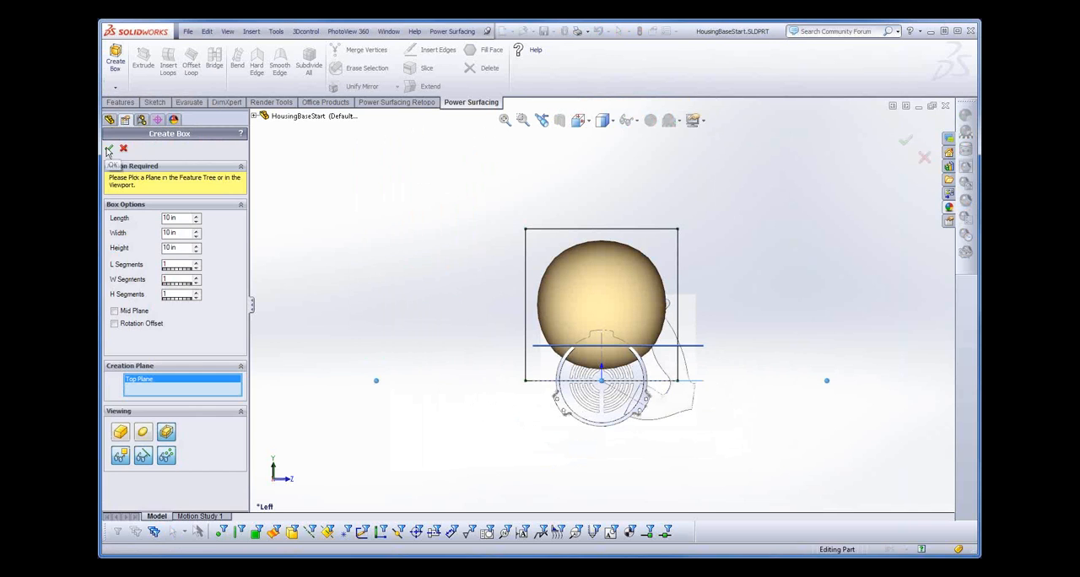
left_click(108, 149)
- Scale the whole box uniformly to about 1.94 in and lower it onto the handle template, spanning about Y 2.92 to 4.86 in
left_click_drag(454, 171, 707, 413)
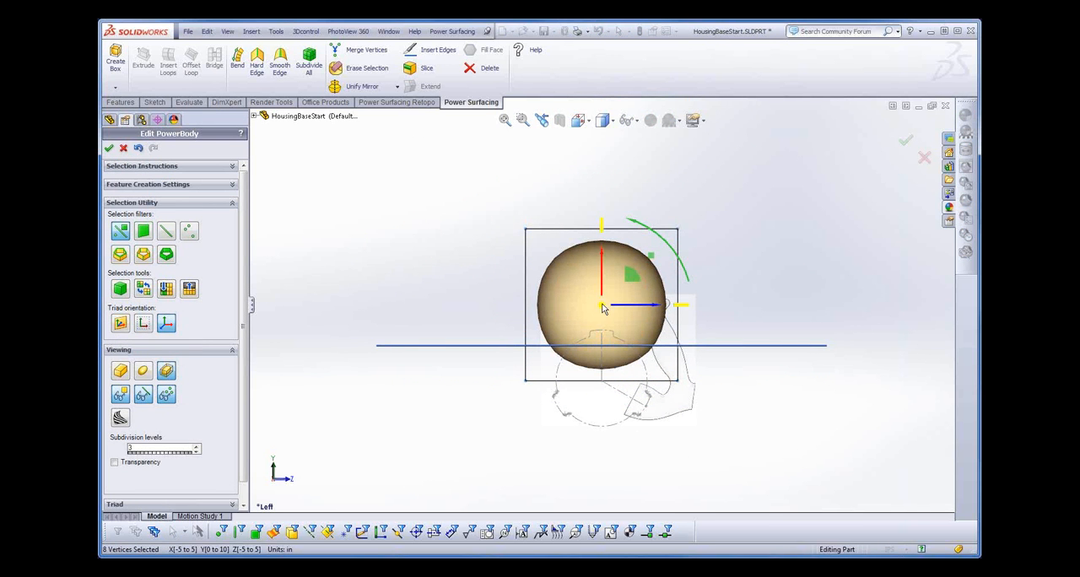
left_click_drag(603, 308, 601, 438)
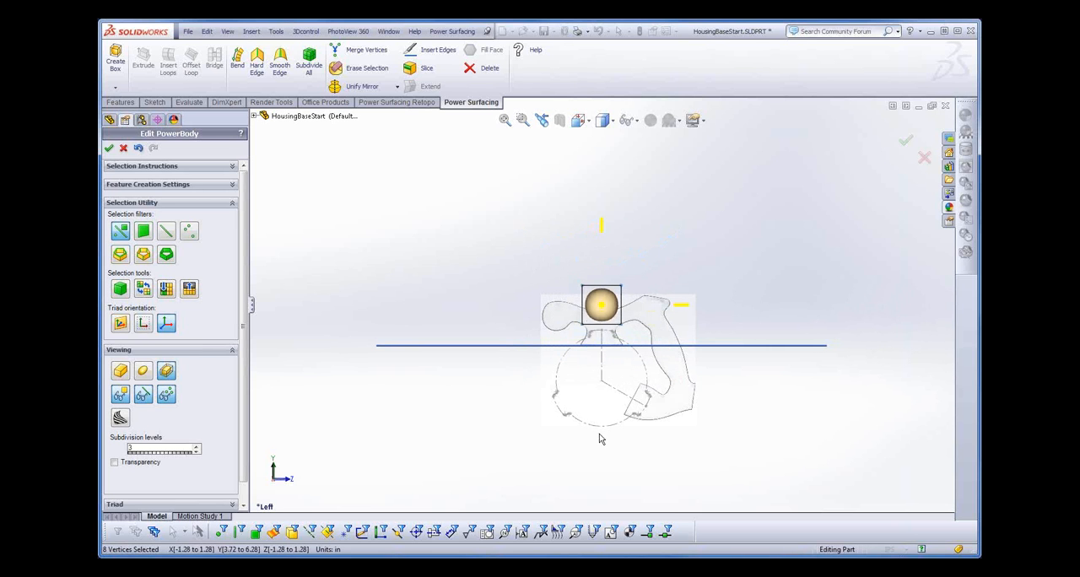
scroll(615, 348, "down", 3)
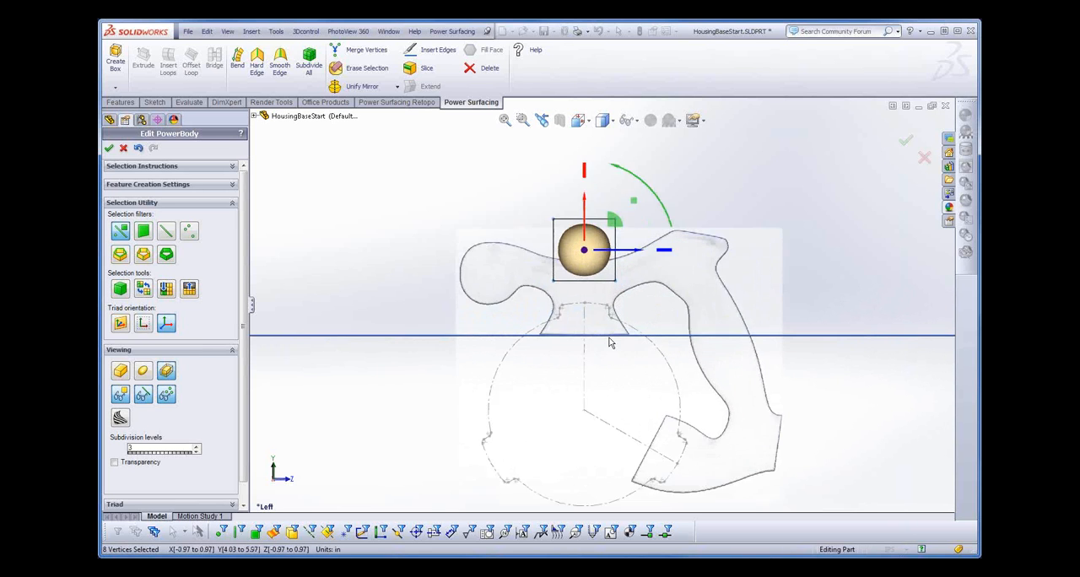
scroll(610, 341, "down", 2)
left_click_drag(579, 173, 574, 233)
- Extrude the box's face toward the template's rounded knob in two sections, ending at about Z -3.96 in
left_click(541, 260)
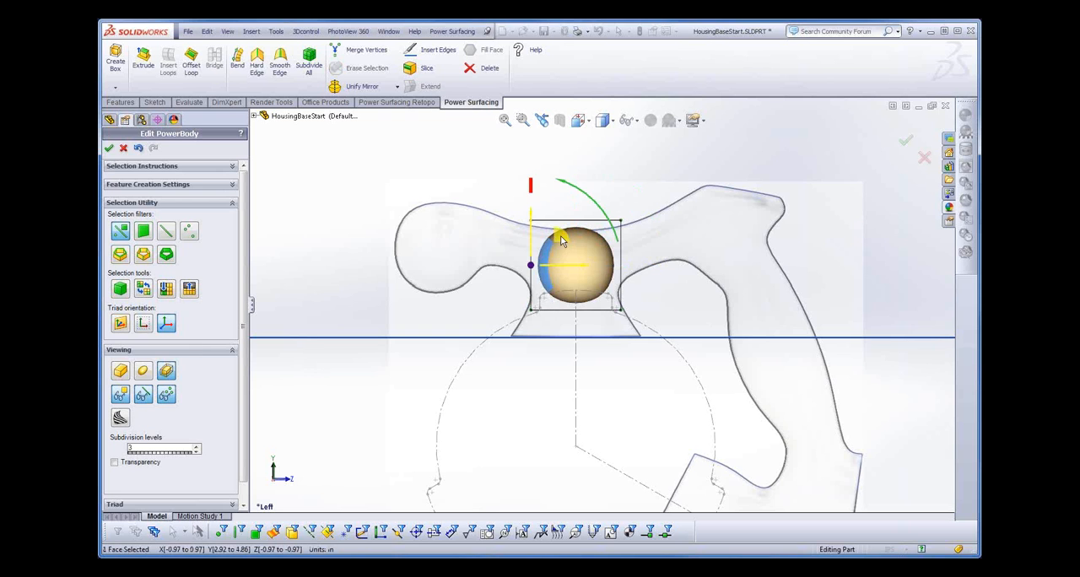
left_click_drag(562, 241, 516, 205)
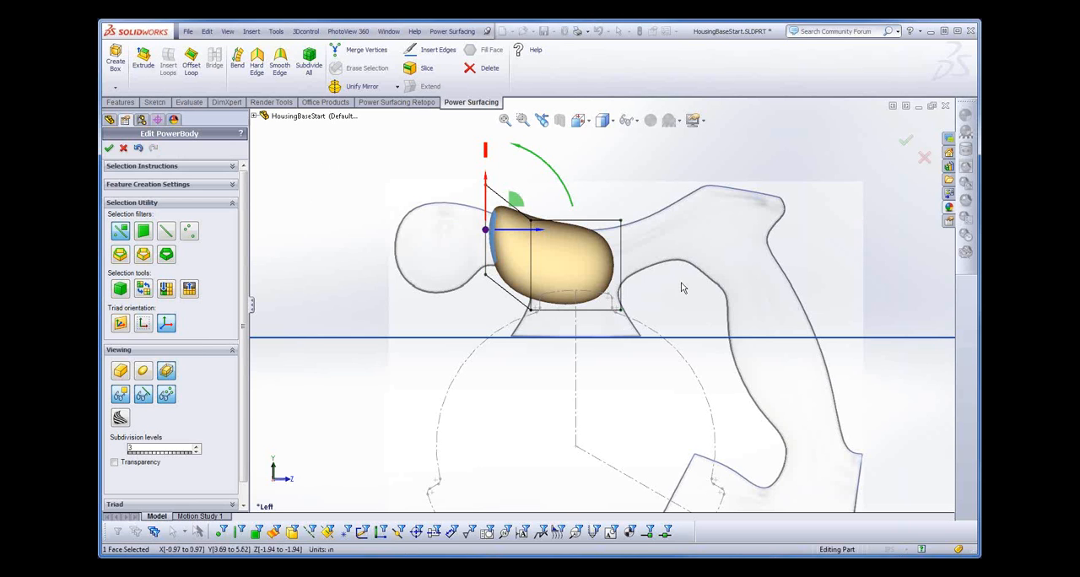
right_click(677, 311)
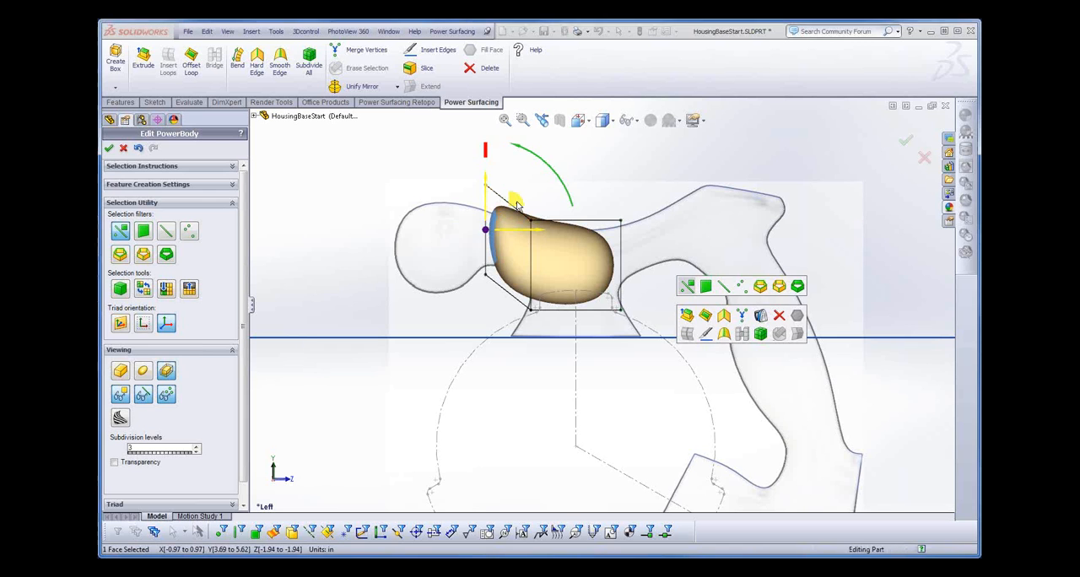
left_click_drag(517, 205, 509, 202)
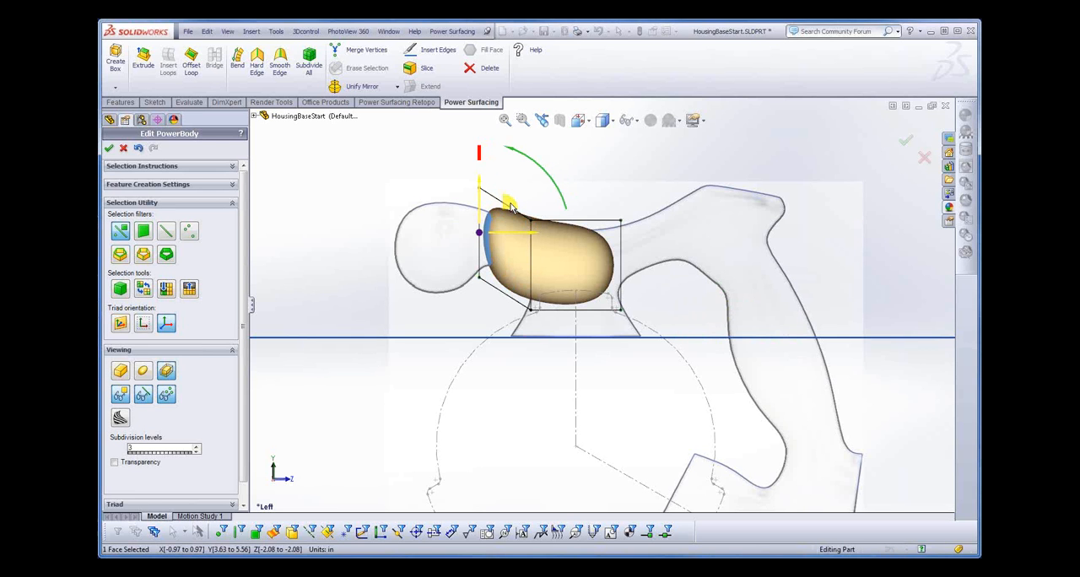
left_click_drag(506, 203, 495, 199)
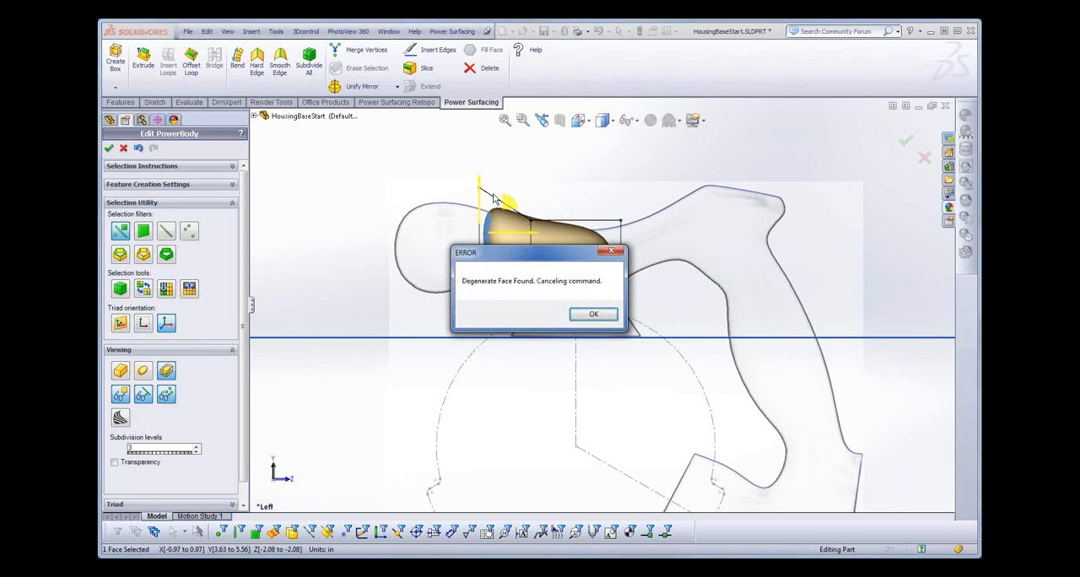
left_click(600, 315)
left_click_drag(514, 223, 425, 241)
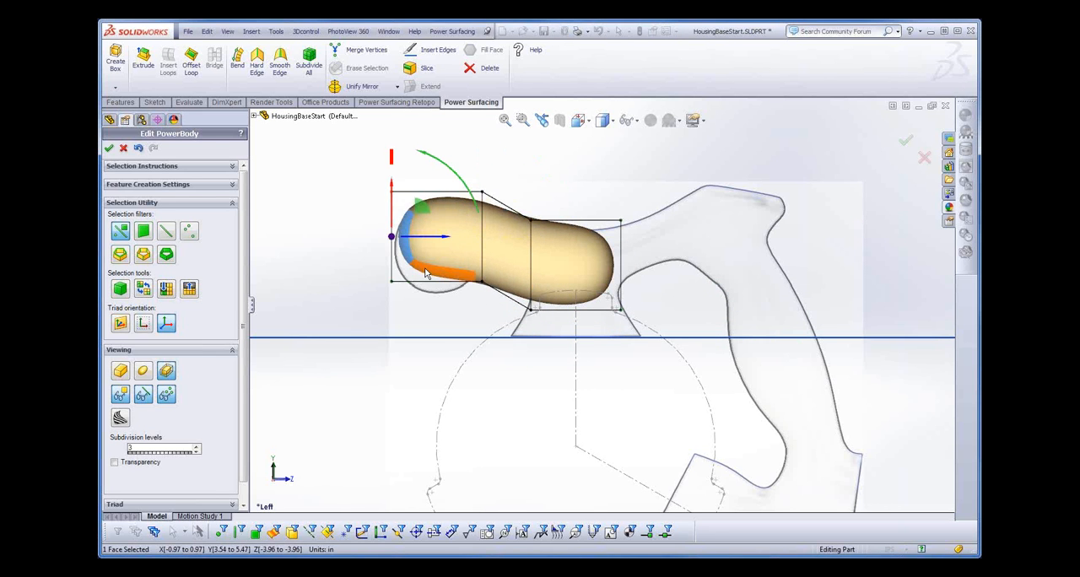
- Extrude the knob's underside face down to about Y 2.91 in, and the opposite end face in two sections to about Z 4.1 in
left_click(426, 273)
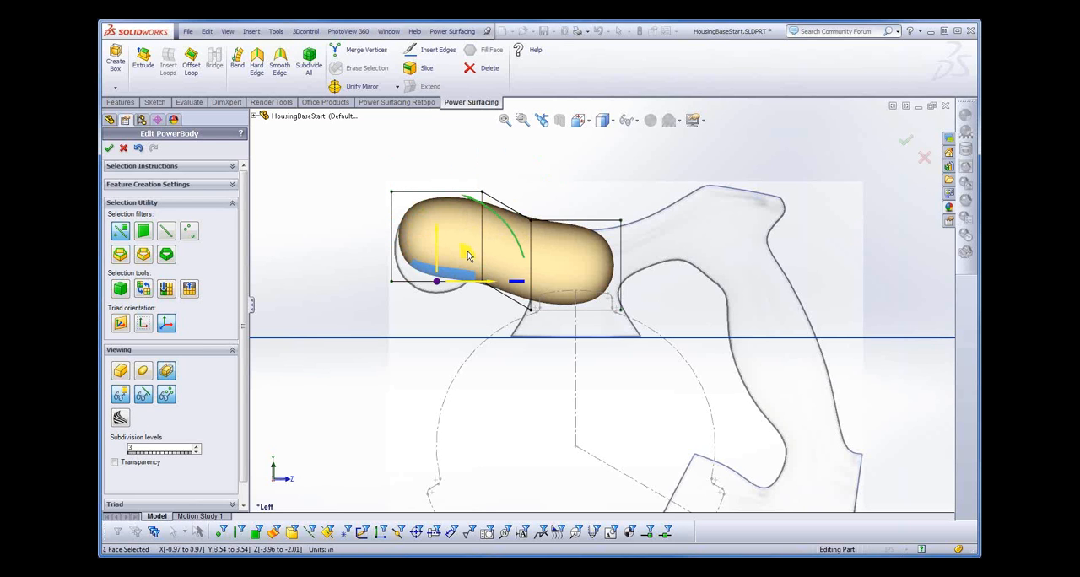
left_click(467, 255)
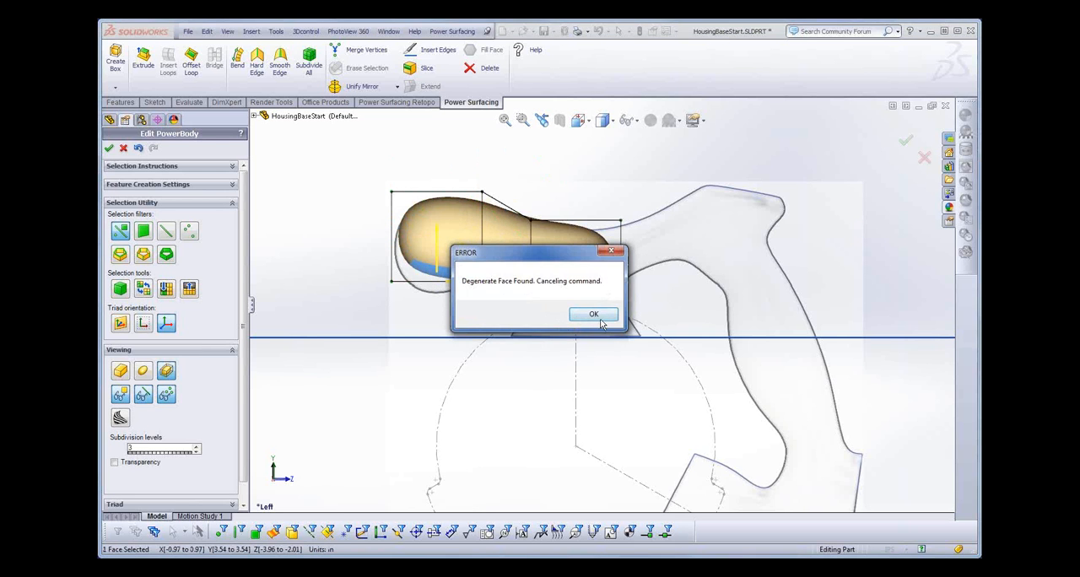
left_click(596, 314)
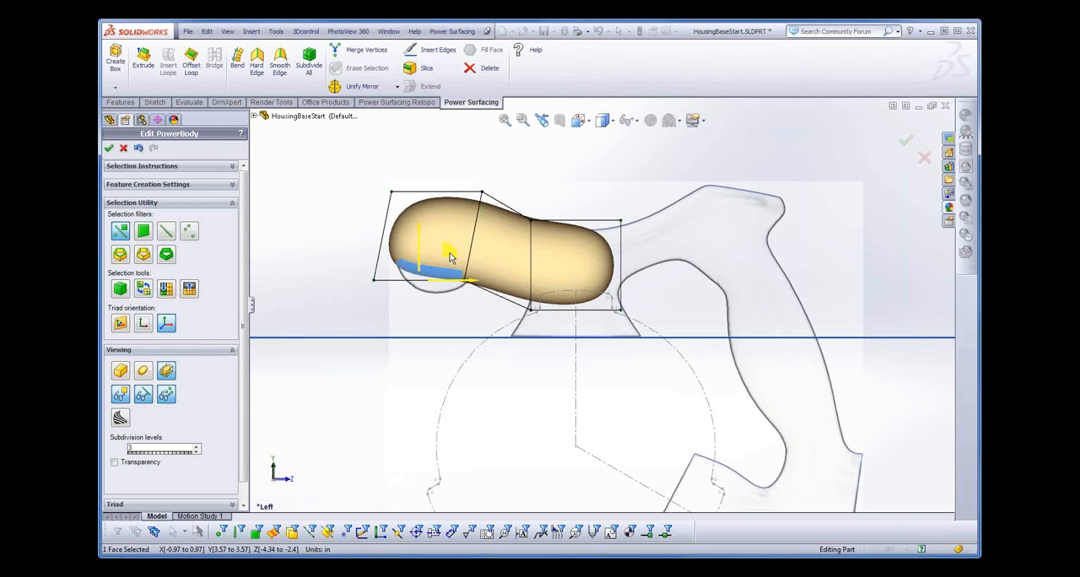
left_click_drag(450, 256, 469, 290)
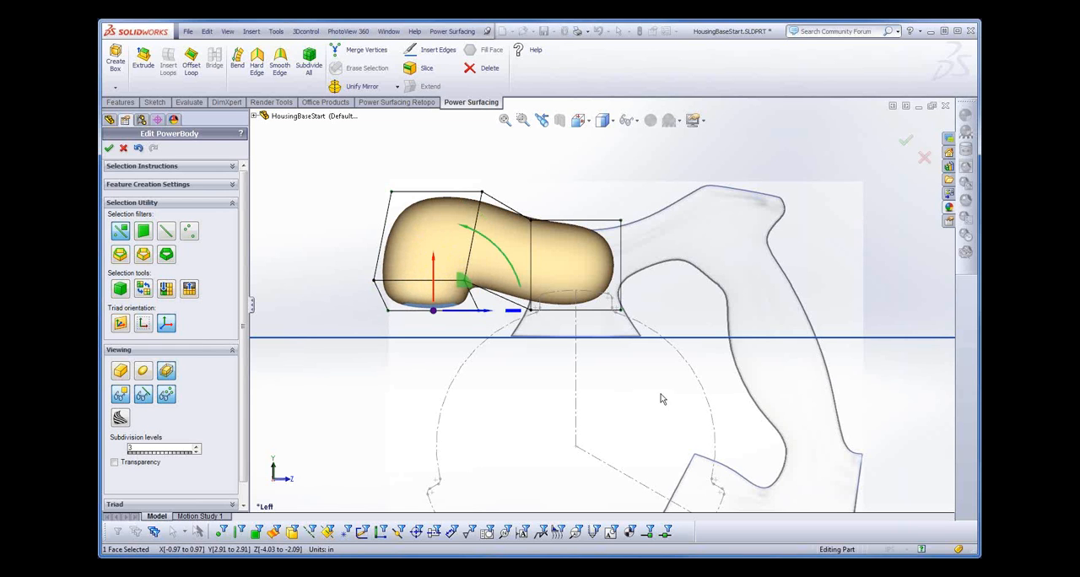
left_click(609, 262)
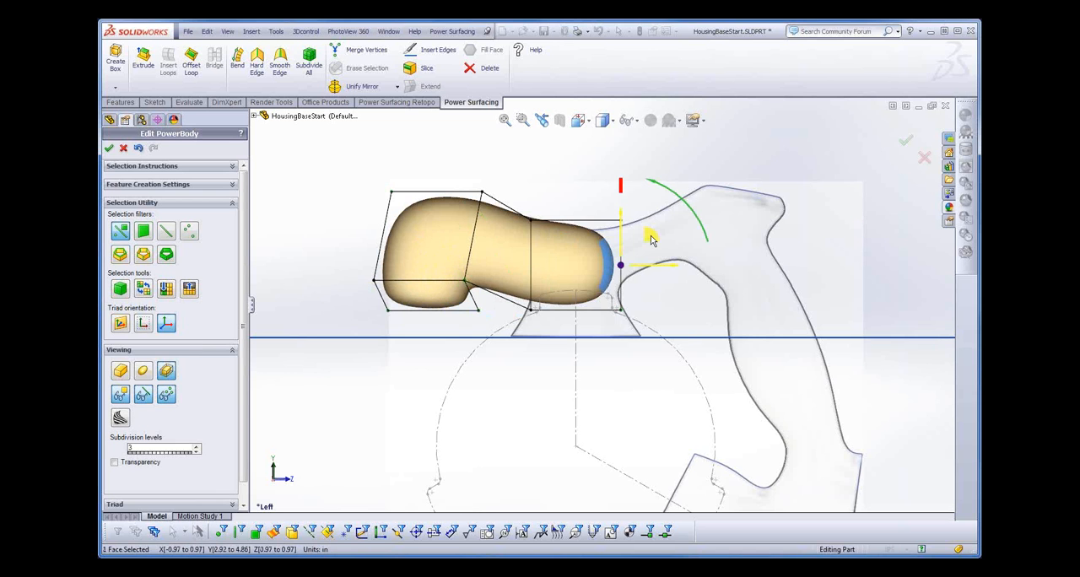
left_click_drag(651, 241, 796, 199)
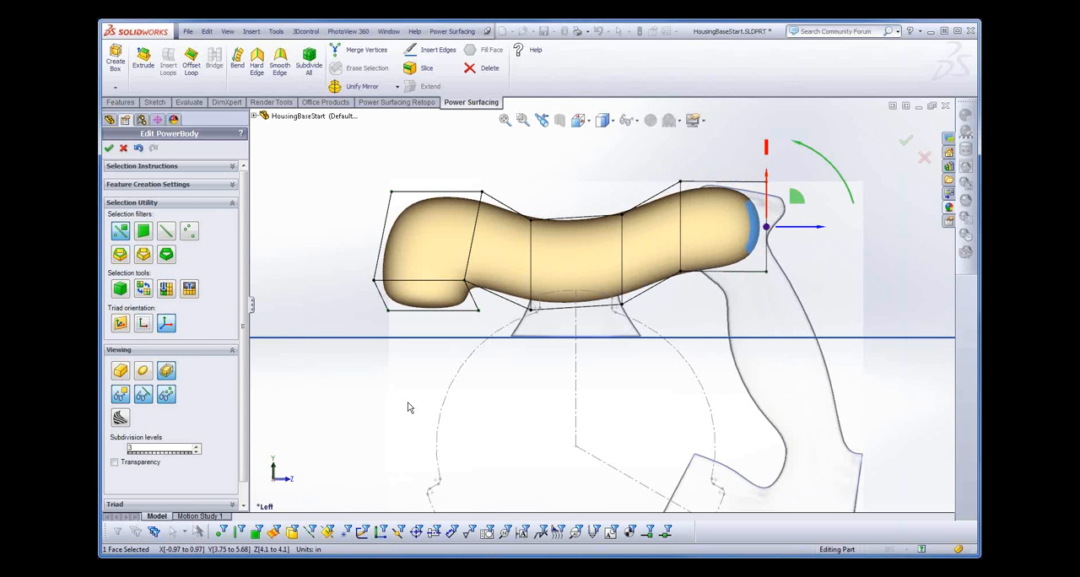
- Turn on transparency for the PowerBody and set it to 64%
scroll(242, 371, "down", 1)
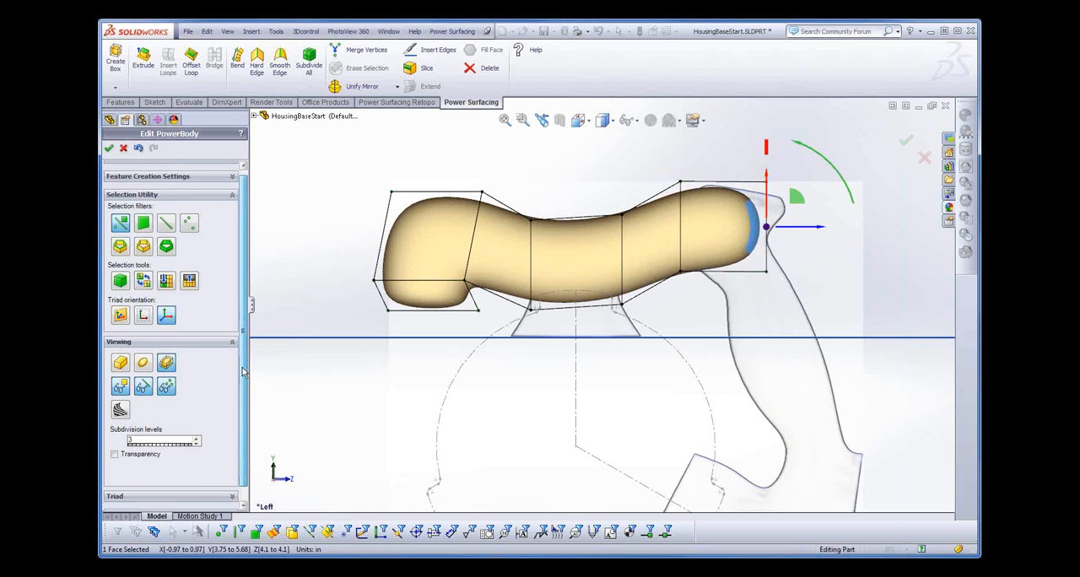
scroll(242, 371, "down", 1)
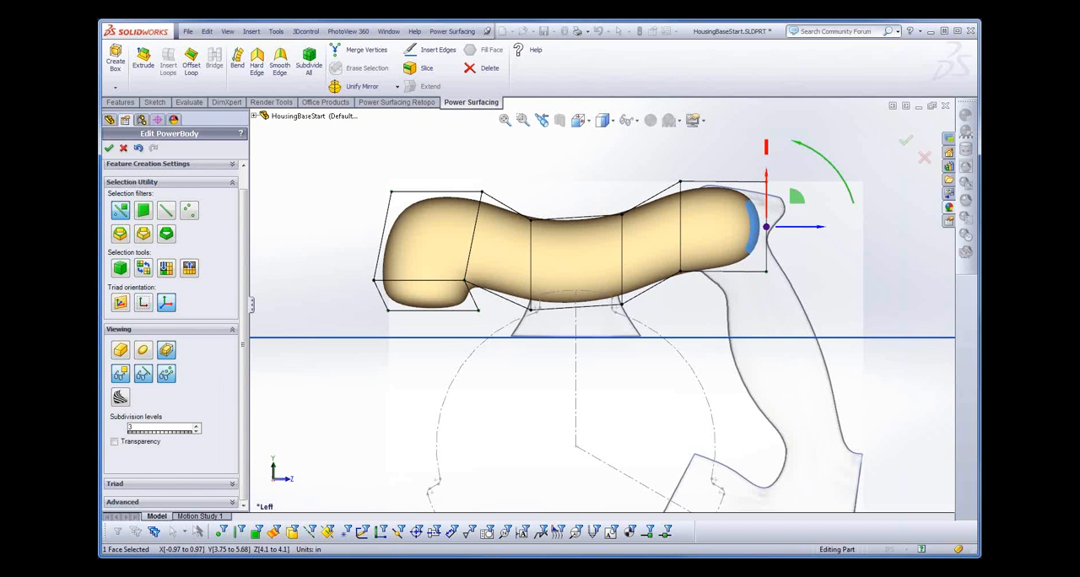
left_click(115, 442)
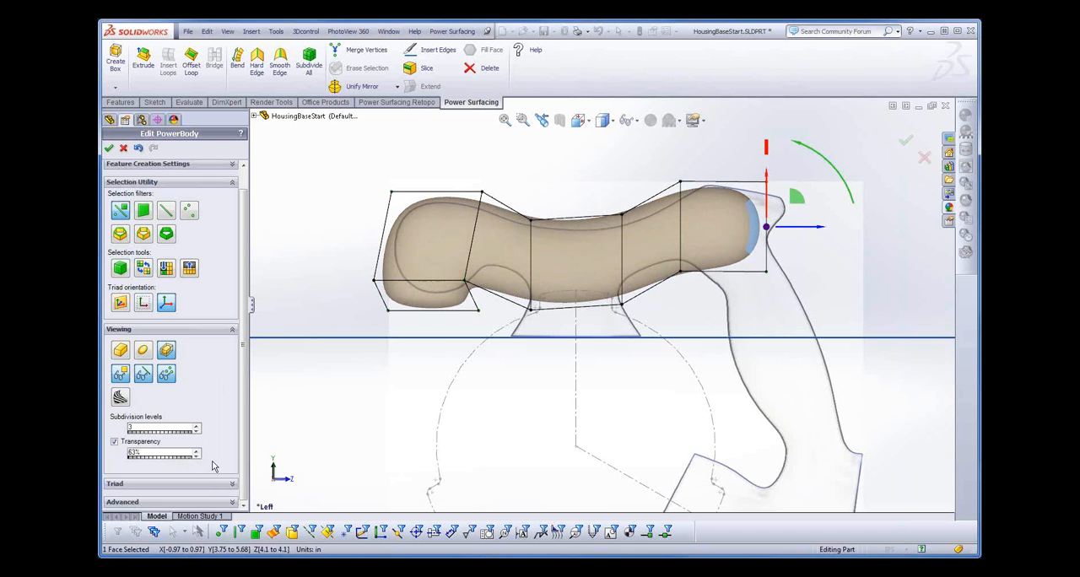
left_click_drag(204, 466, 215, 467)
- Restrict selection to vertices and move the upper vertex pair on the knob side of the neck to about Y 4.54 in, Z -0.83 in
left_click(532, 231)
left_click_drag(560, 195, 526, 231)
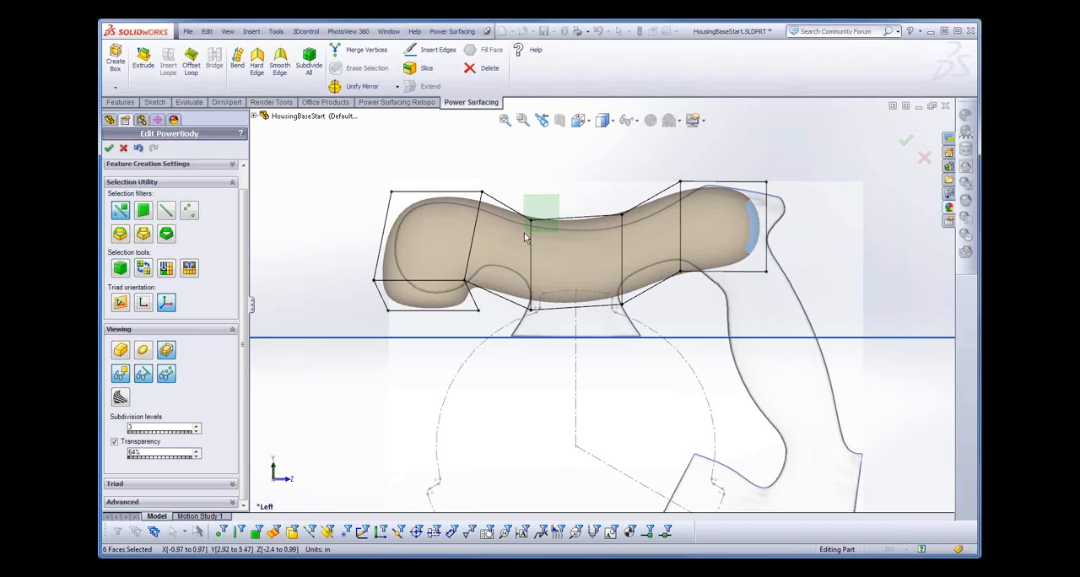
right_click(524, 179)
left_click(591, 163)
left_click_drag(548, 200, 522, 243)
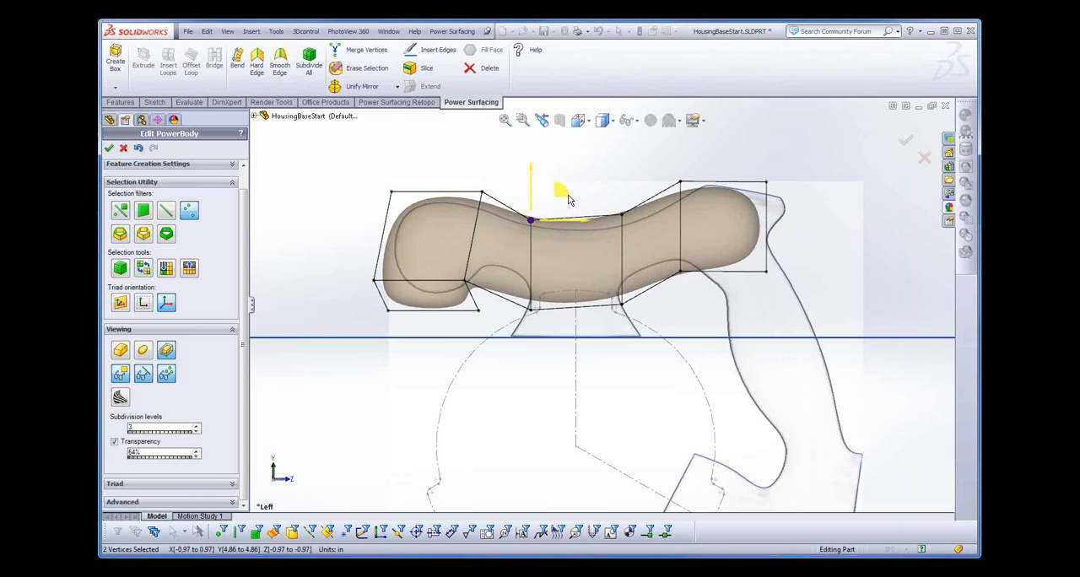
left_click_drag(569, 193, 571, 209)
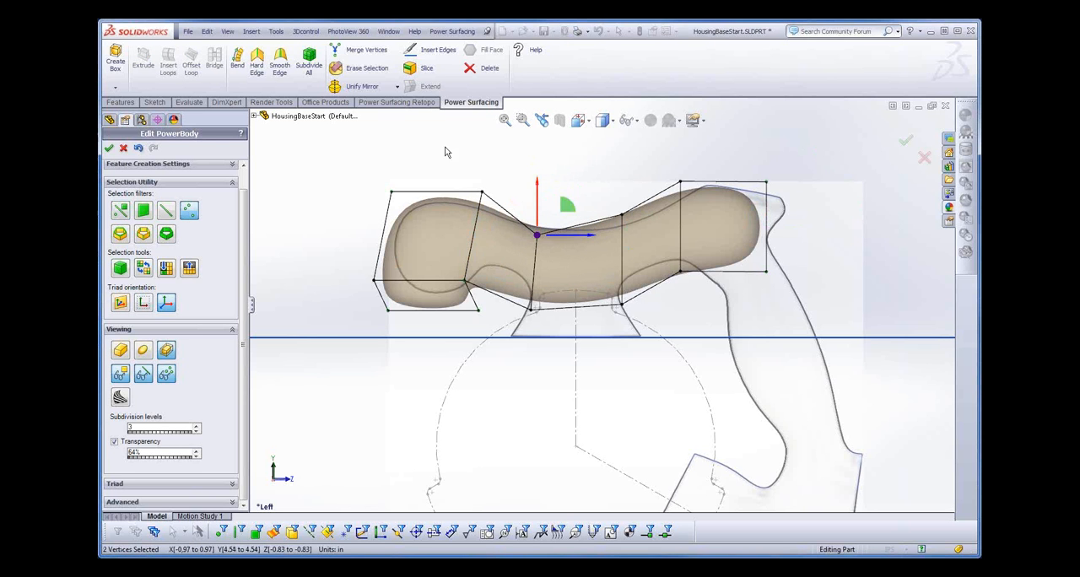
- Move the body's upper vertex pairs onto the template outline, placing the neck pair at about Y 4.65, Z -0.74 in and the rear pair at Y 5.82, Z 2.75 in
mouse_move(508, 183)
left_mouse_down()
mouse_move(472, 206)
mouse_move(511, 162)
mouse_move(512, 172)
left_mouse_up()
left_click_drag(601, 184, 635, 226)
left_click_drag(652, 192, 661, 206)
left_click_drag(524, 248, 572, 204)
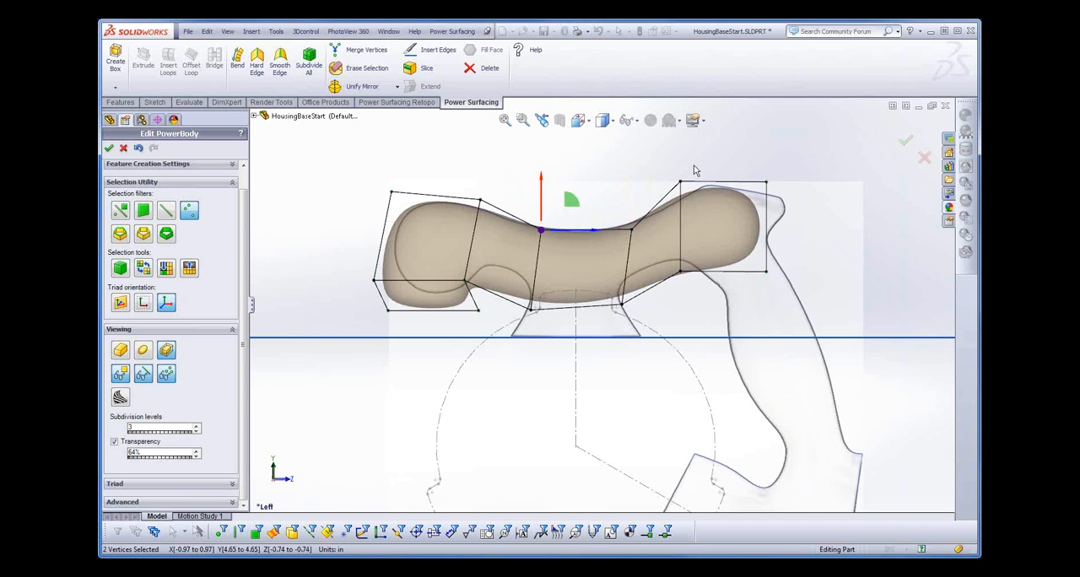
left_click_drag(658, 163, 697, 199)
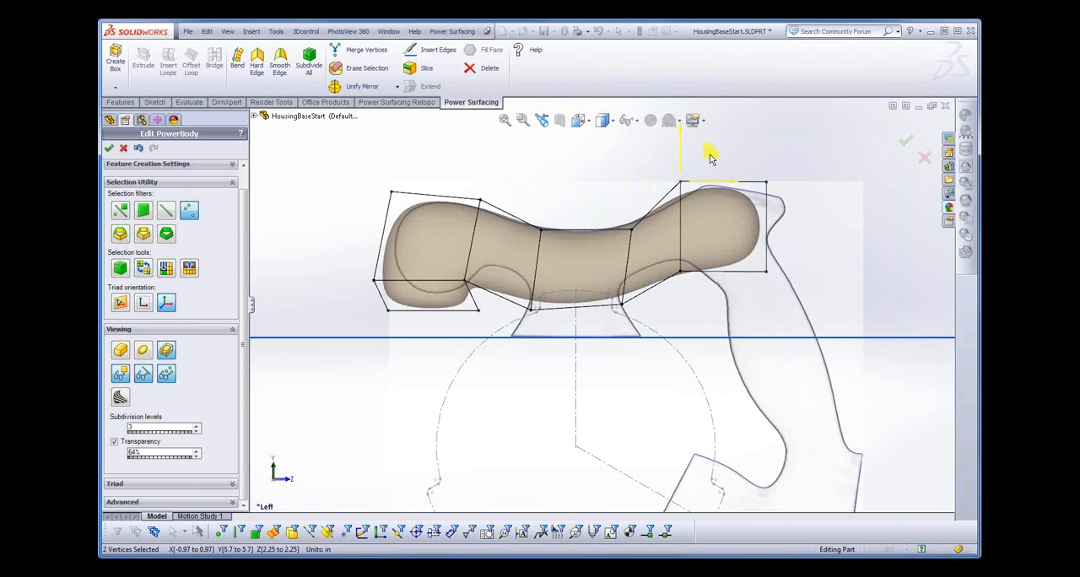
left_click_drag(712, 151, 734, 145)
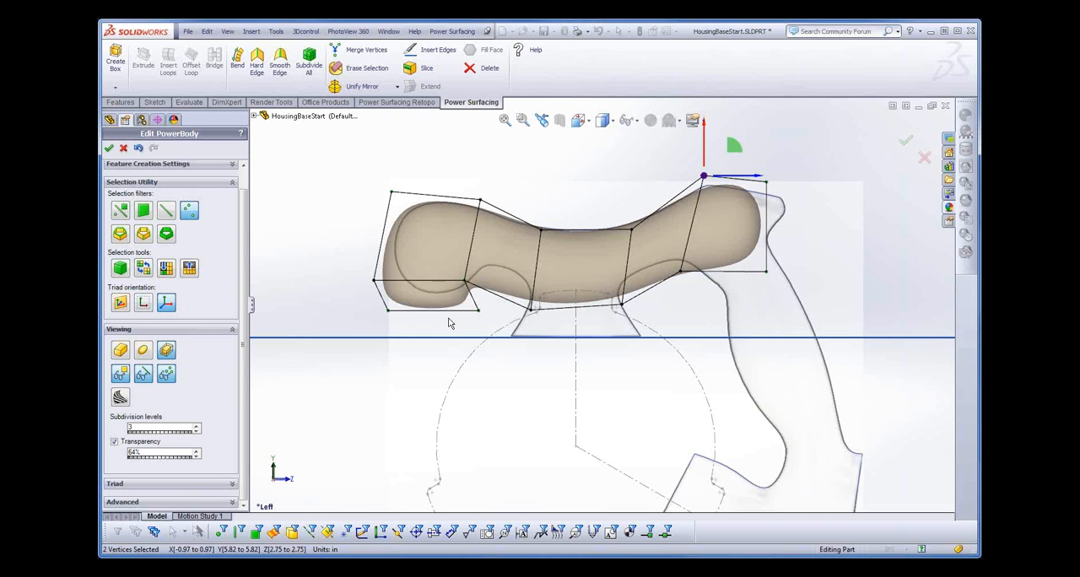
- Move the vertex pairs beneath the knob and neck toward the template's inner curve, placing the body's lower front pair at about Y 3.12, Z -0.87 in
left_click_drag(463, 324, 468, 290)
left_click_drag(495, 255, 521, 221)
left_click_drag(515, 298, 536, 319)
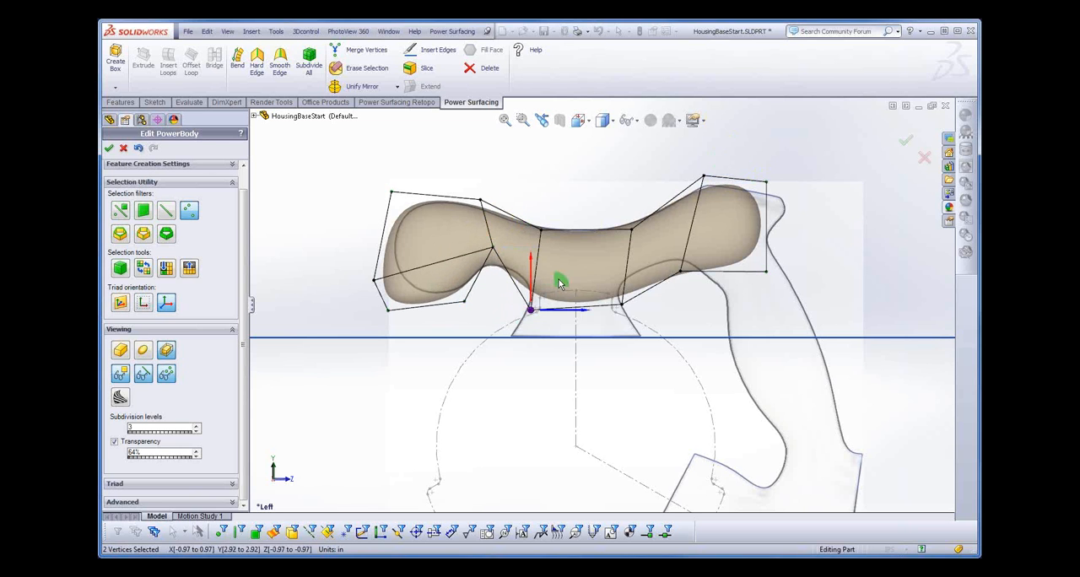
left_click_drag(561, 275, 565, 268)
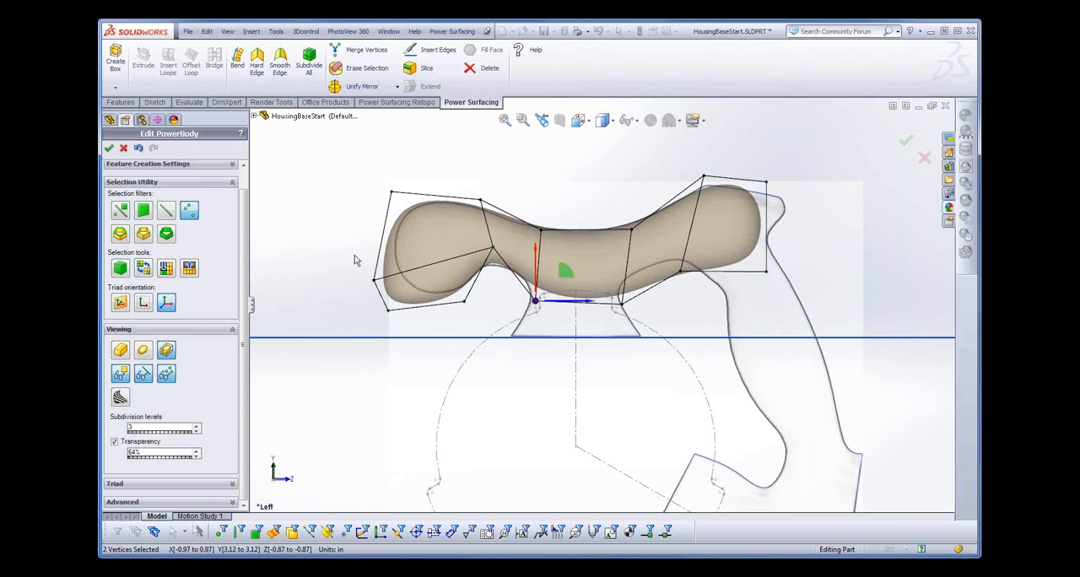
- Move the knob's outer end vertex pair to about Y 4.08, Z -4.06 in and its lower outer pair to about Y 3.21, Z -3.66 in
left_click_drag(355, 260, 391, 289)
left_click_drag(405, 253, 422, 222)
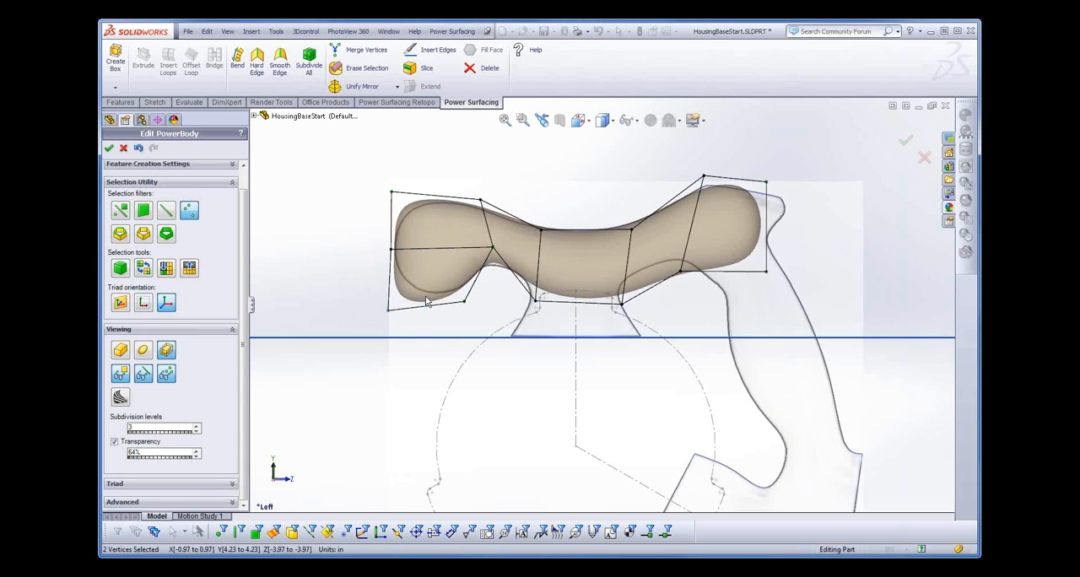
mouse_move(419, 282)
left_mouse_down()
mouse_move(436, 269)
mouse_move(427, 264)
left_mouse_up()
left_click(392, 248)
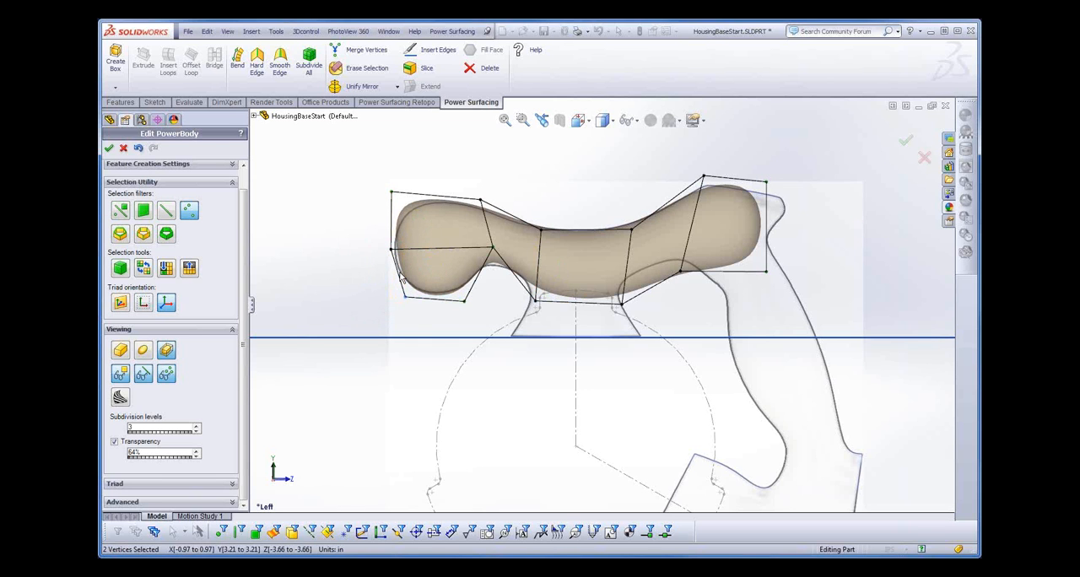
left_click_drag(422, 222, 415, 233)
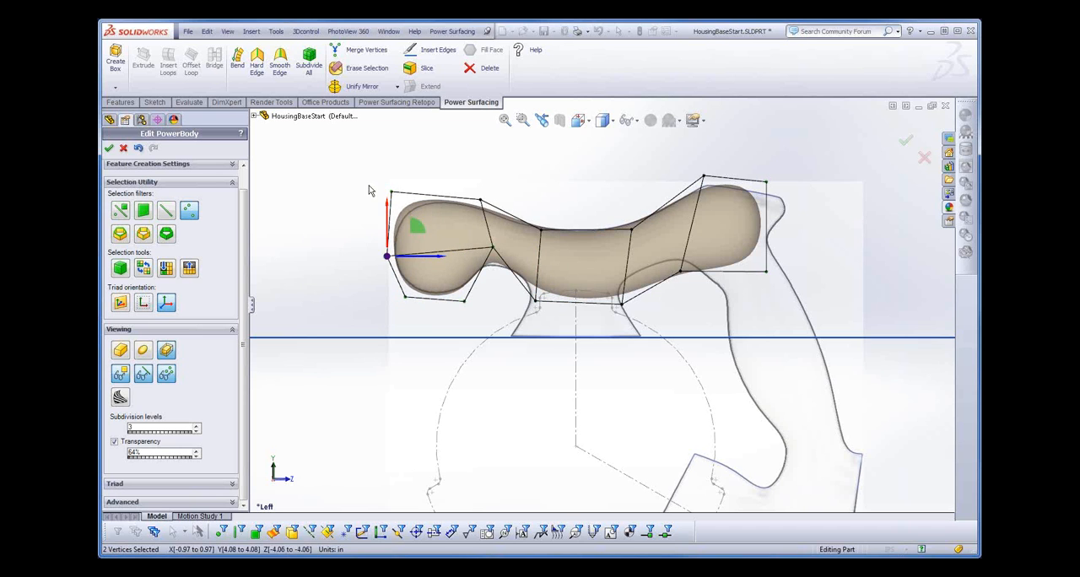
- Move the knob's two upper vertex pairs to about Y 5.34, Z -3.73 in and Y 5.3, Z -2.21 in
left_click(391, 191)
left_click_drag(416, 167, 427, 173)
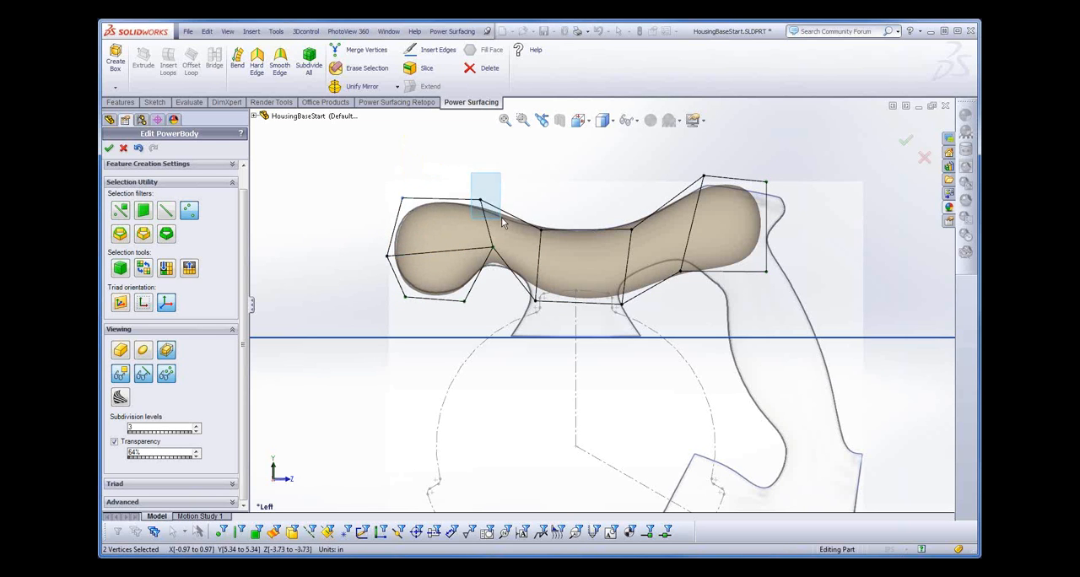
left_click(480, 201)
left_click_drag(504, 178, 502, 176)
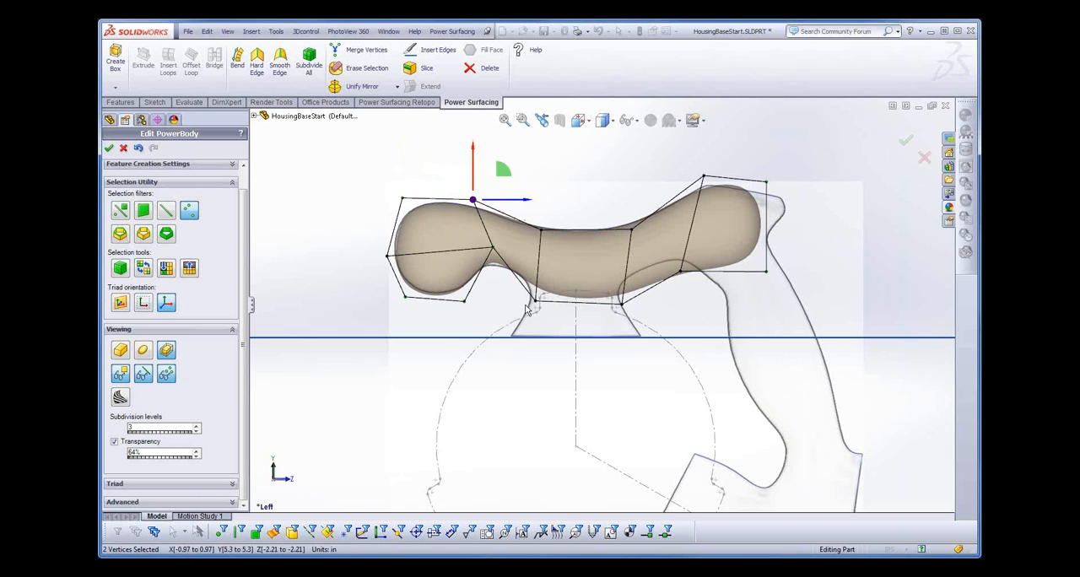
- Fine-tune the knob's lower outer vertex pair and move the neck's underside pair to about Y 4.23, Z -1.76 in
left_click(535, 299)
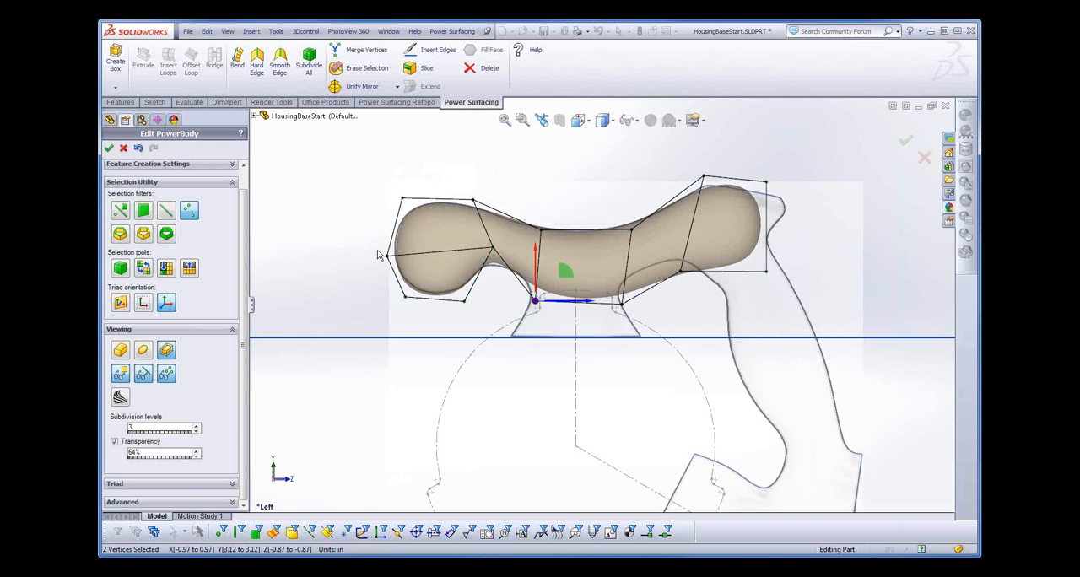
left_click(405, 295)
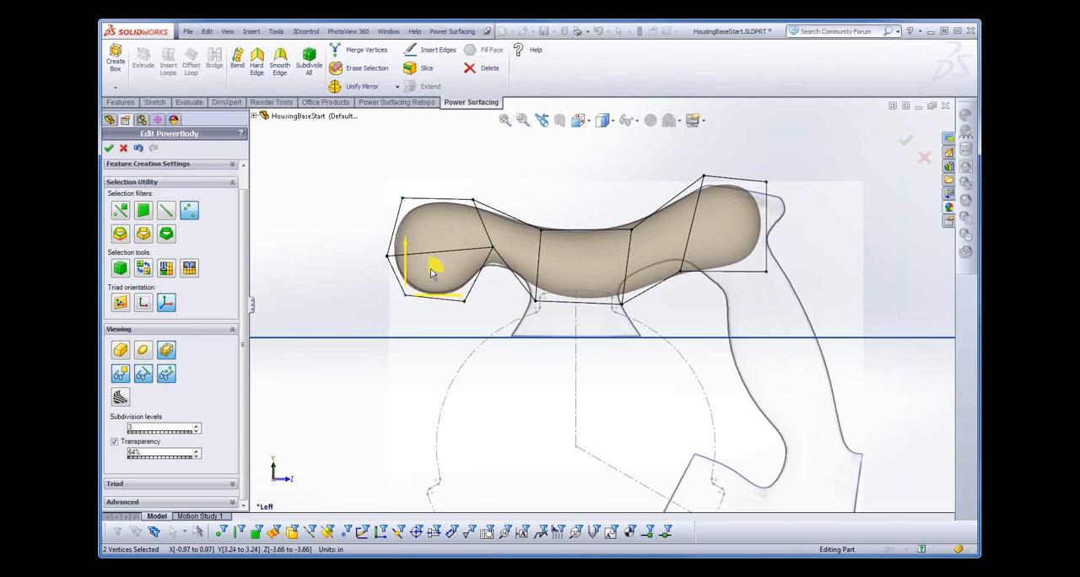
left_click_drag(455, 310, 473, 295)
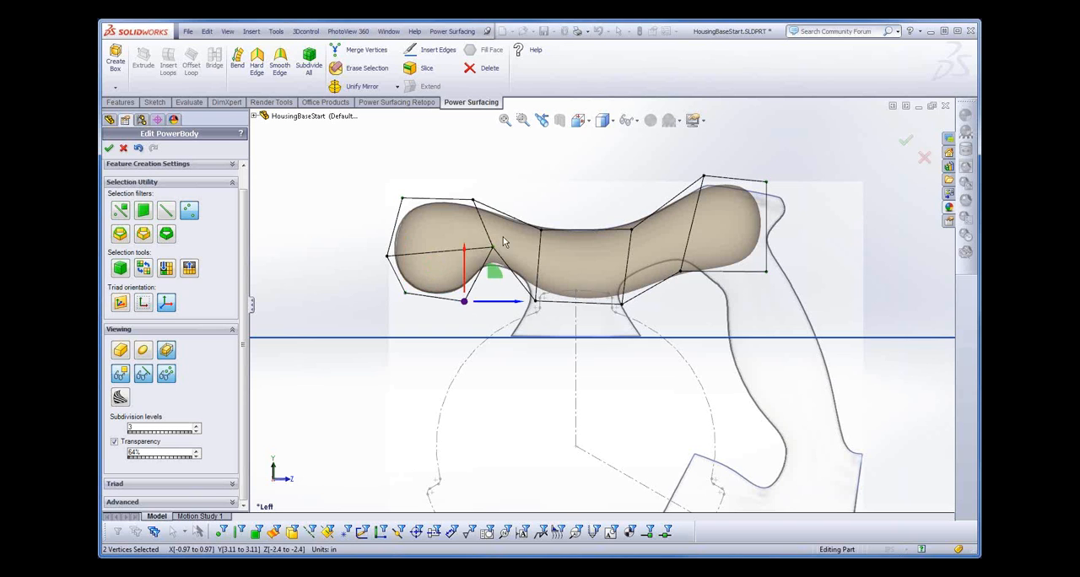
left_click_drag(502, 237, 475, 253)
left_click_drag(524, 221, 525, 223)
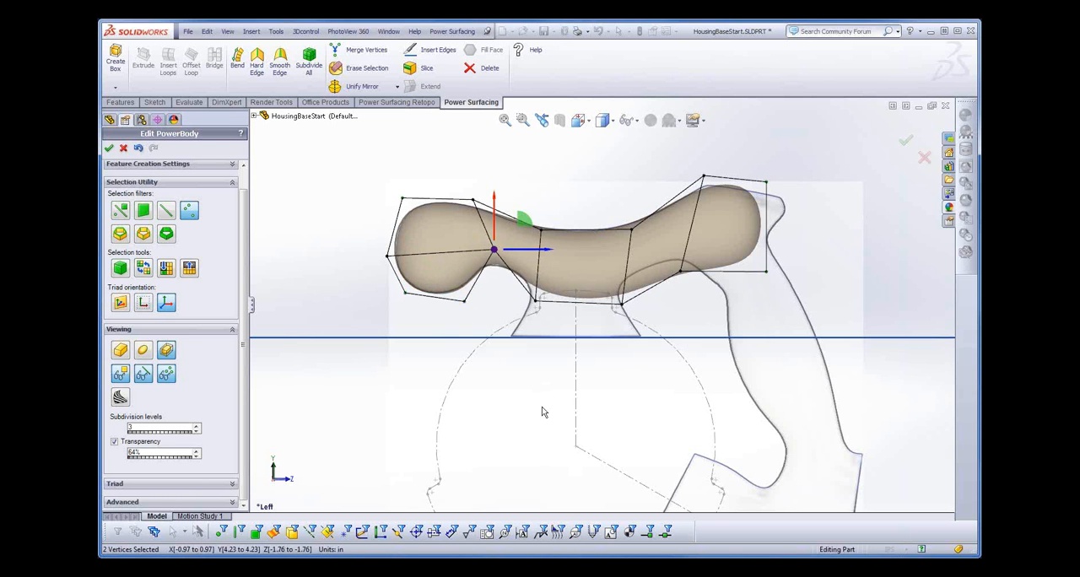
- Extrude the body's middle underside face down 1.86 in and raise the new end face to about Y 2 in
left_click(577, 300)
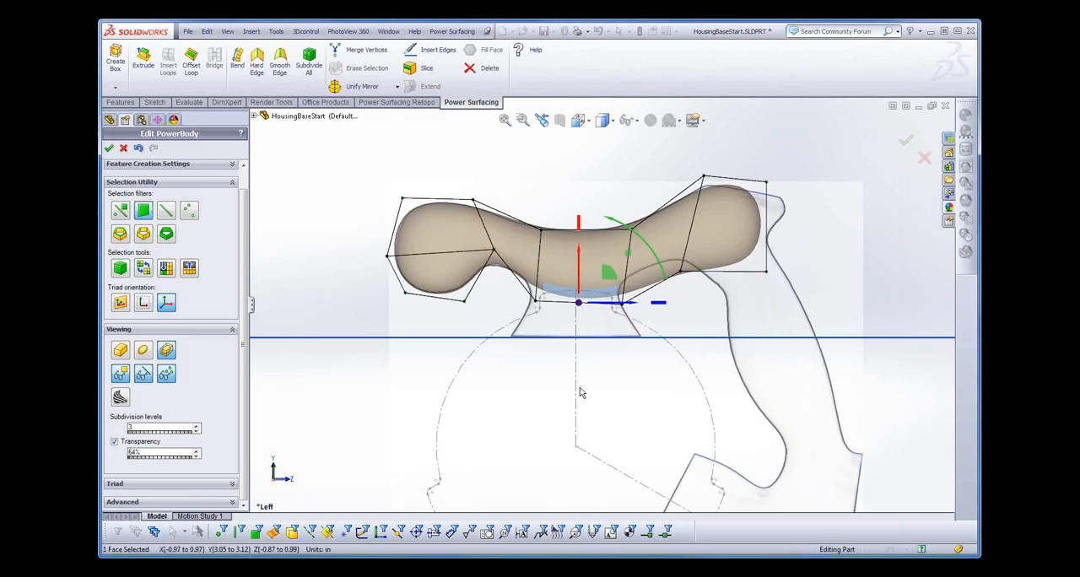
right_click(598, 334)
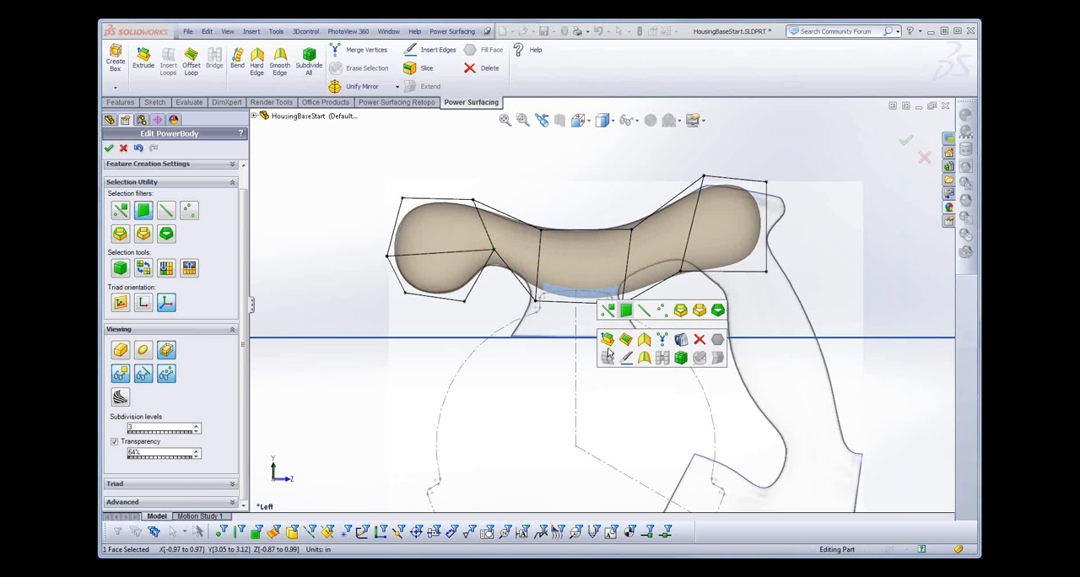
left_click(608, 341)
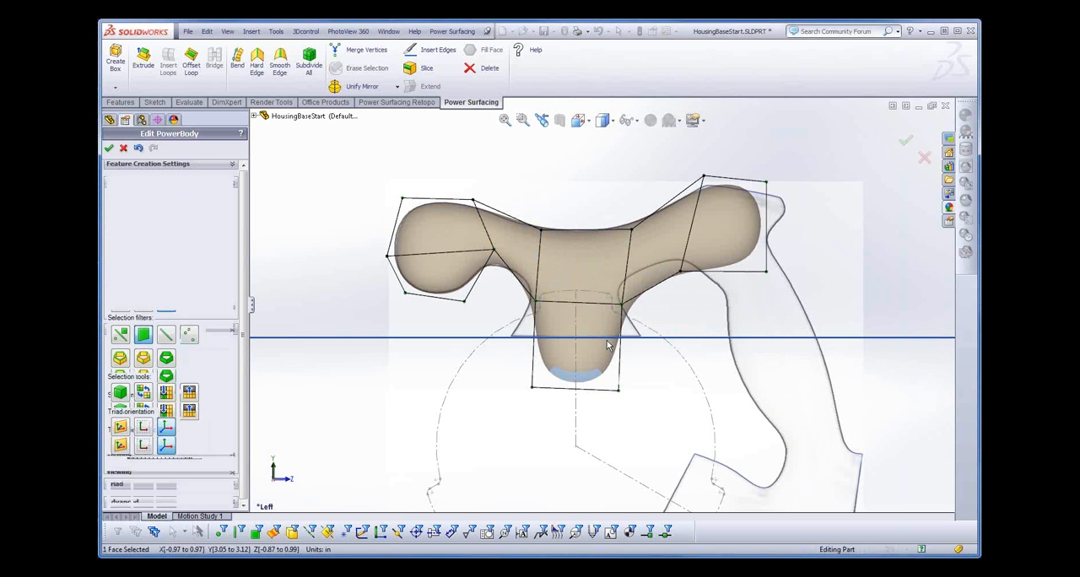
left_click(601, 421)
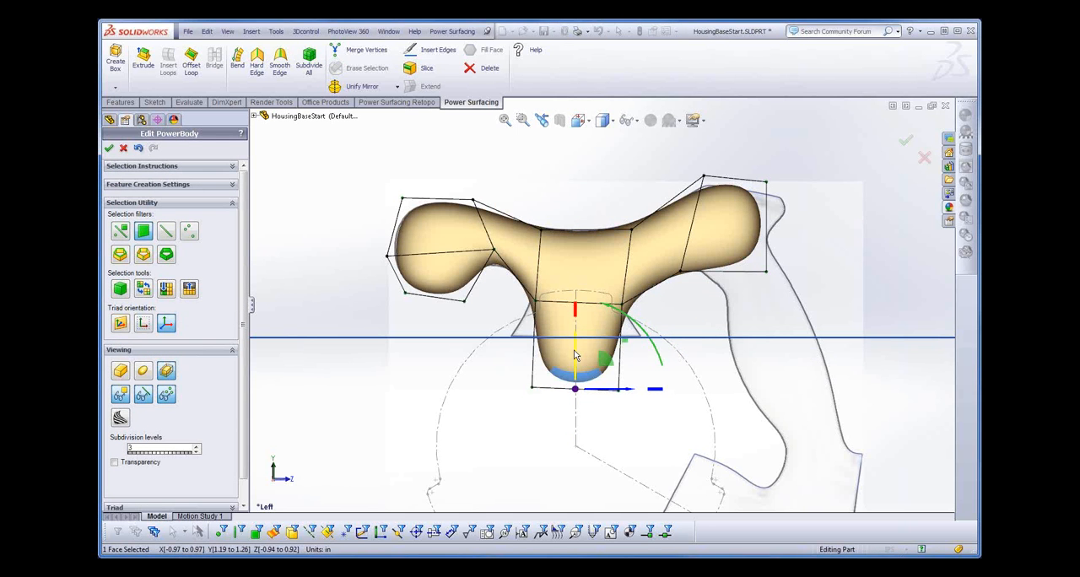
left_click_drag(575, 354, 578, 316)
- Make the extruded end face's edges hard and raise the face to the ground plane at about Y 2.31 in
right_click(604, 398)
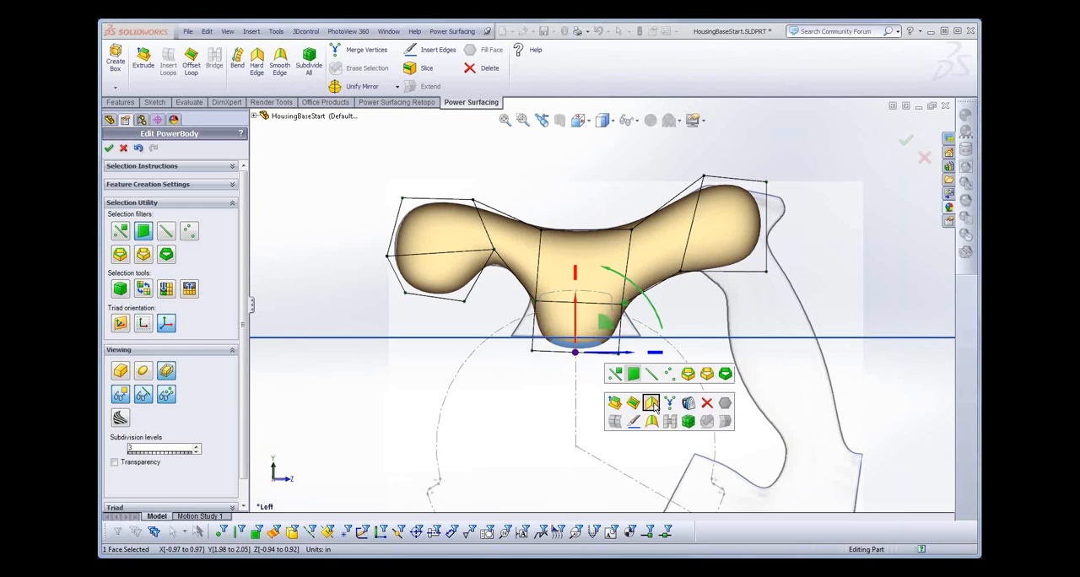
left_click(652, 403)
left_click_drag(577, 310, 579, 294)
left_click(609, 360)
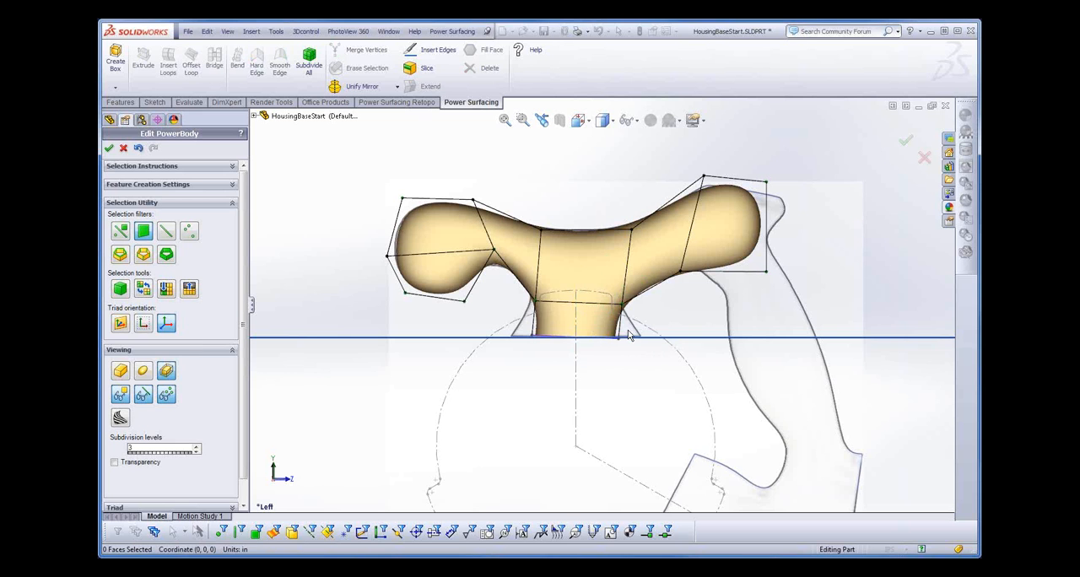
- Restrict selection to vertices and spread the base's bottom vertex pairs outward to about Z 1.51 in and Z -1.51 in
left_click(603, 360)
left_click(602, 361)
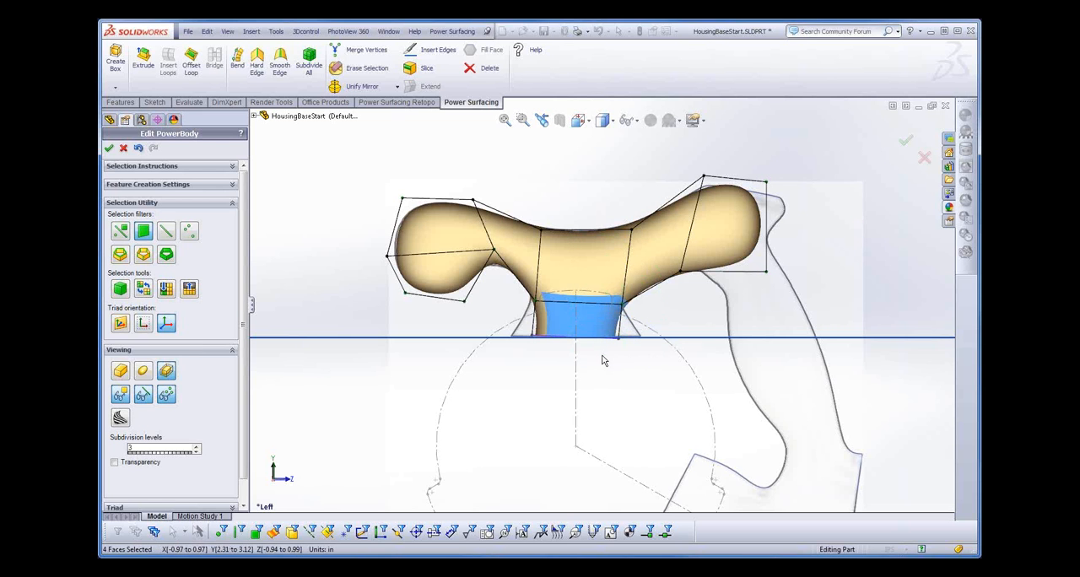
right_click(602, 360)
left_click(666, 340)
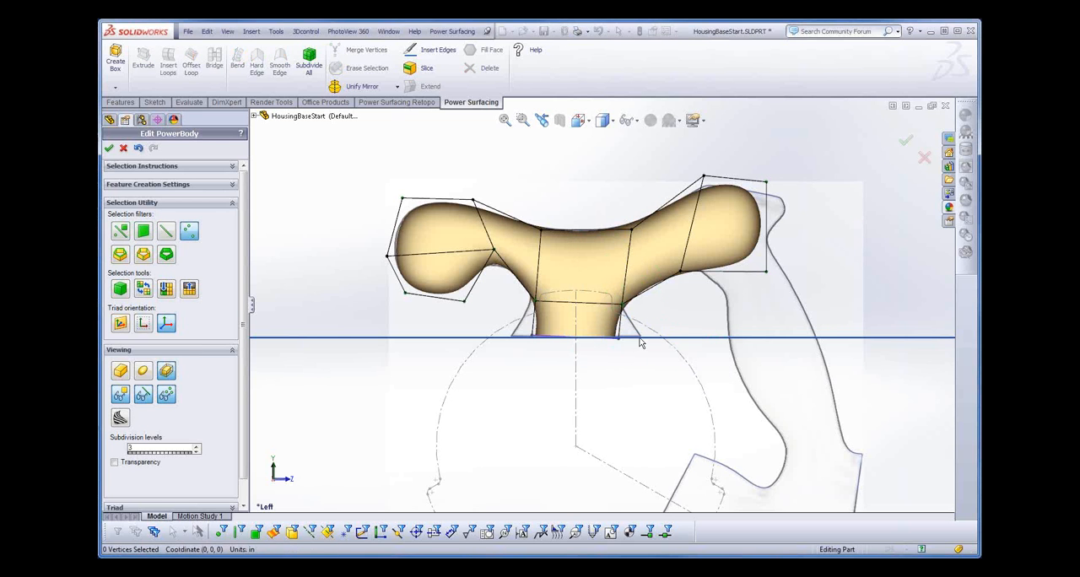
left_click_drag(654, 332, 691, 341)
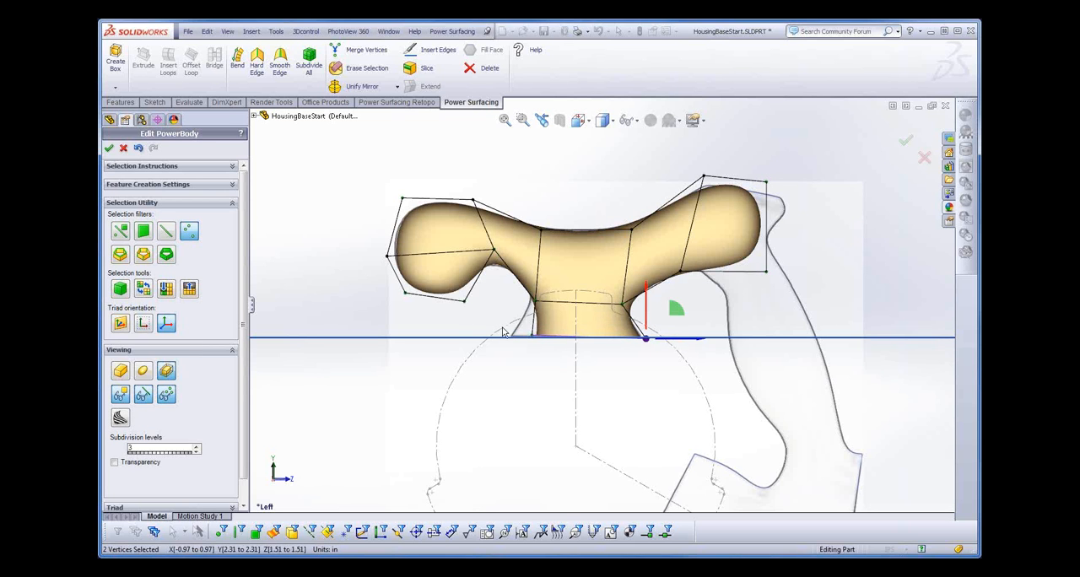
left_click_drag(498, 326, 528, 343)
mouse_move(563, 395)
middle_mouse_down()
mouse_move(583, 290)
mouse_move(557, 419)
mouse_move(623, 428)
mouse_move(583, 415)
mouse_move(573, 399)
middle_mouse_up()
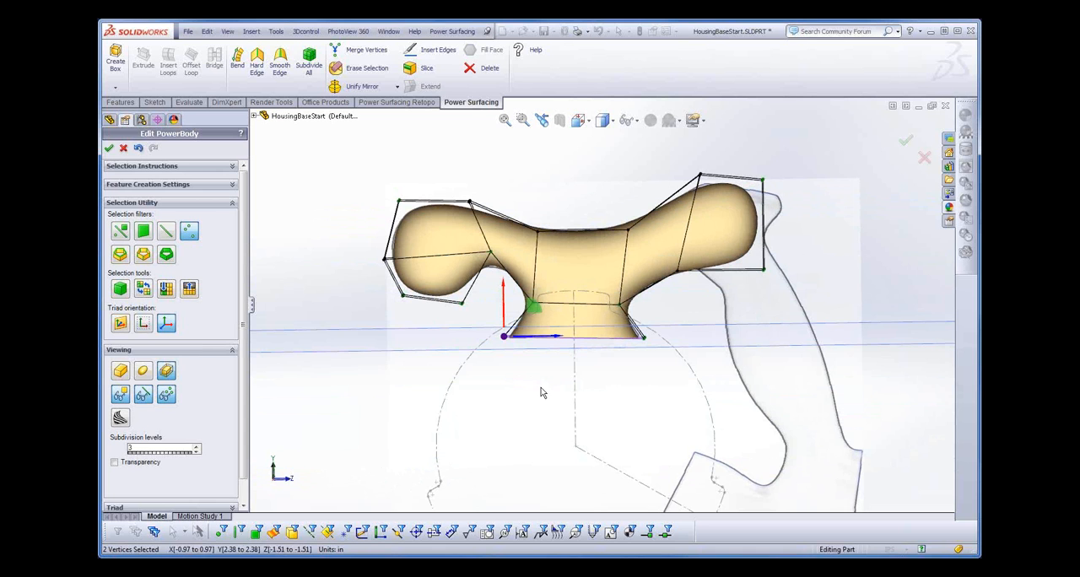
middle_click_drag(530, 384, 533, 384)
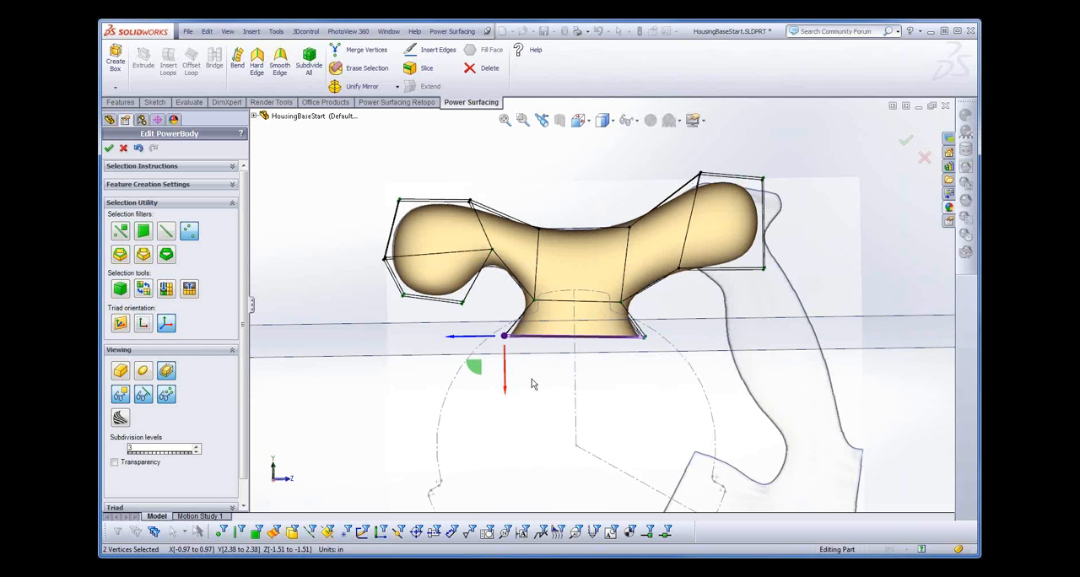
middle_click_drag(577, 378, 577, 380)
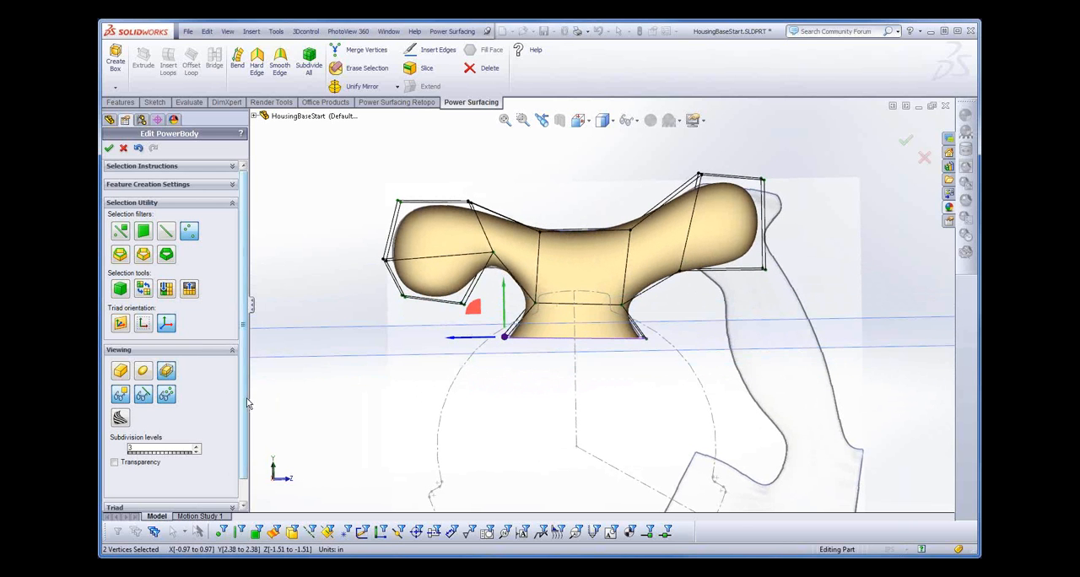
scroll(225, 475, "down", 5)
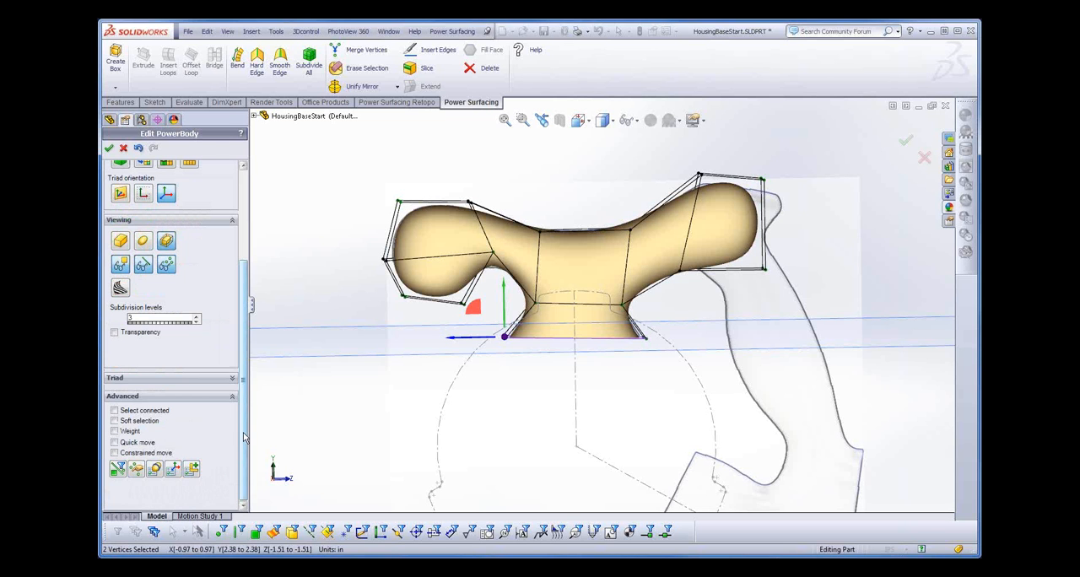
scroll(201, 482, "up", 3)
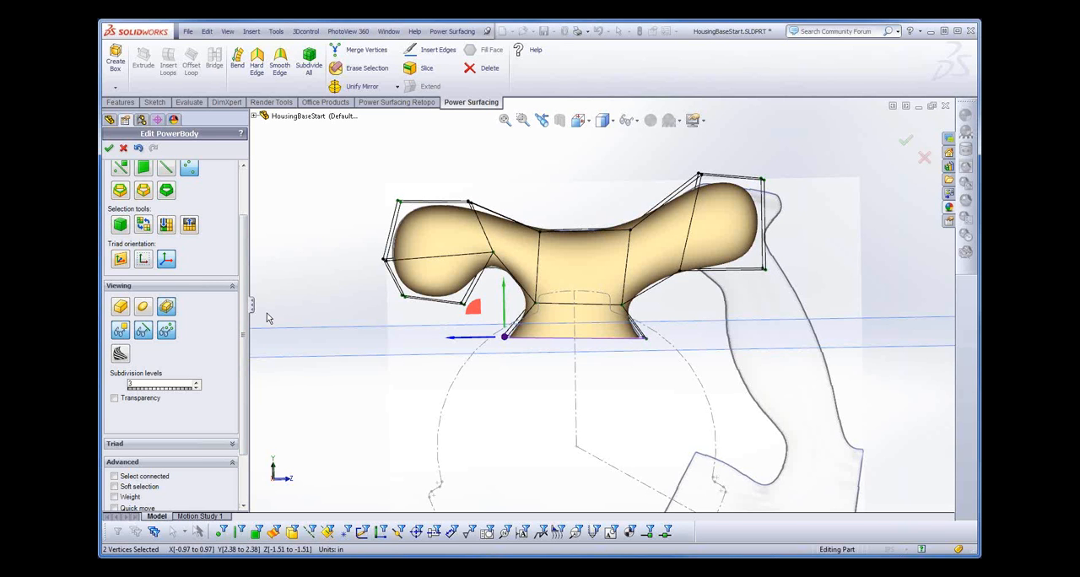
- Cancel the PowerBody edit, discarding the mesh changes, and close HousingBaseStart.SLDPRT
left_click(188, 32)
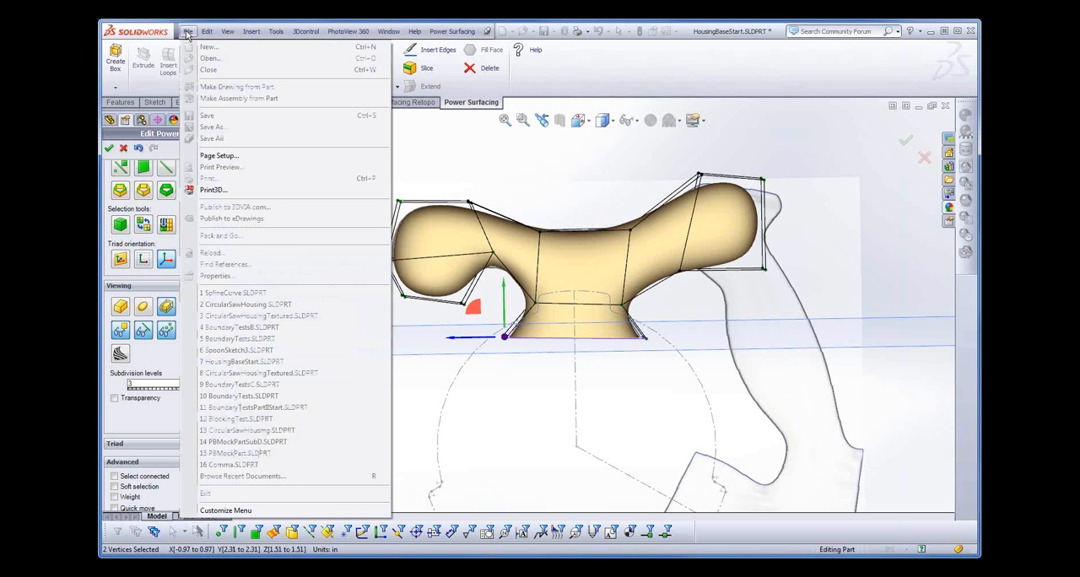
left_click(156, 155)
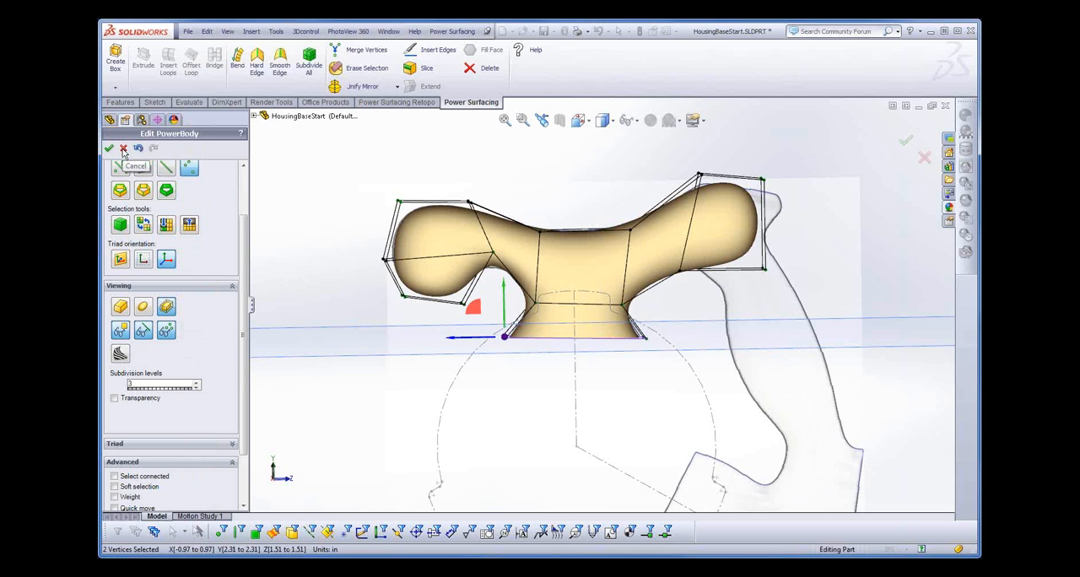
left_click(124, 149)
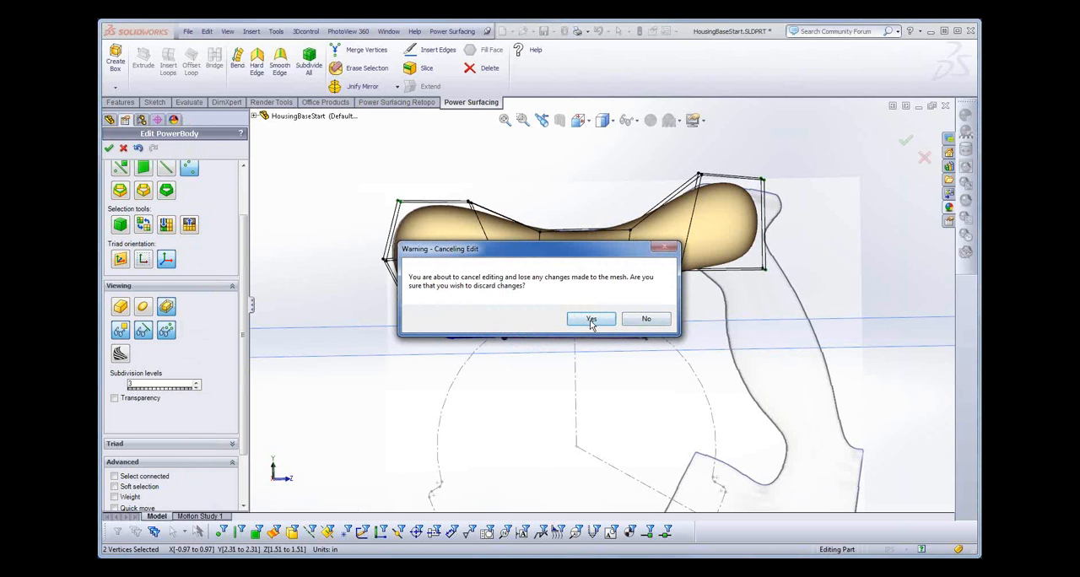
left_click(590, 322)
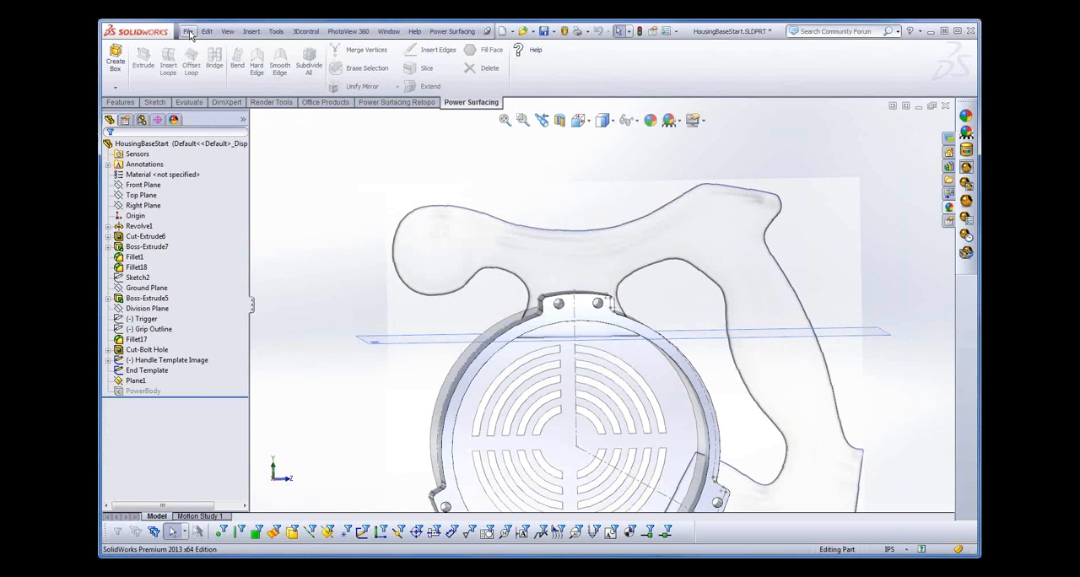
left_click(189, 32)
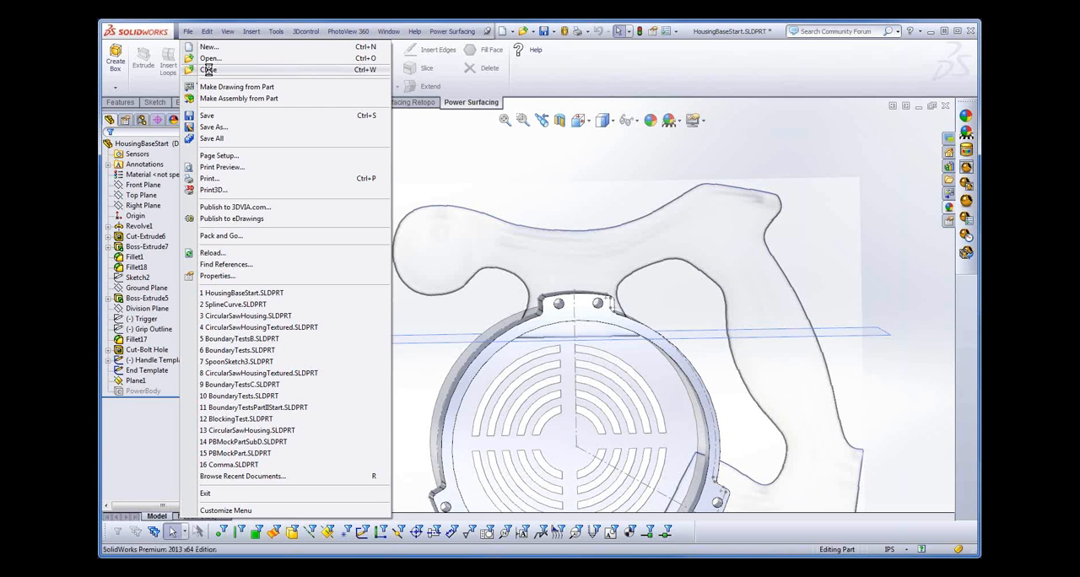
left_click(208, 69)
left_click(590, 380)
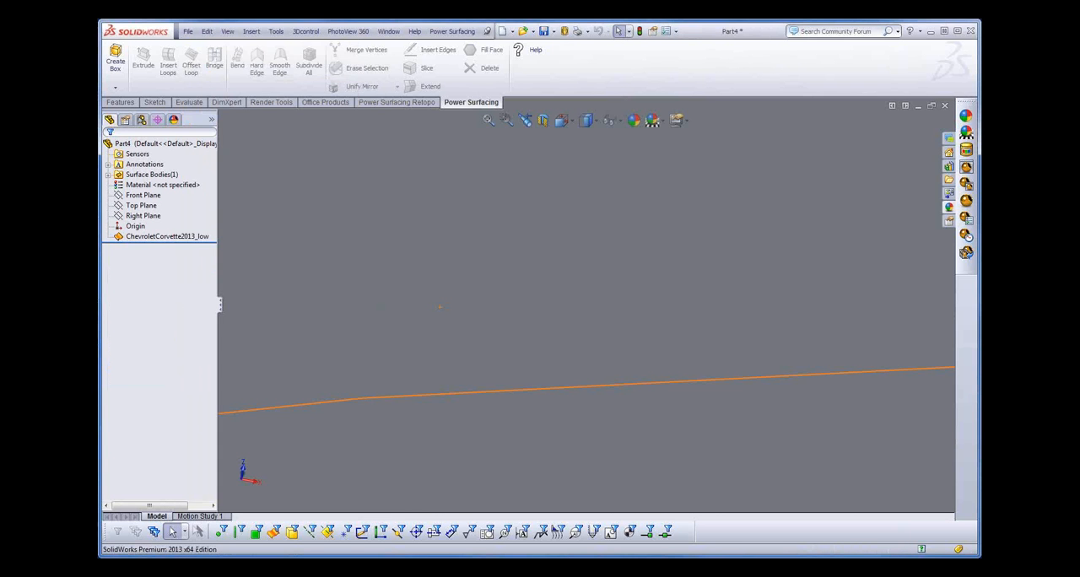
- Open SpoonSketch3.SLDPRT and start creating a SubD from Sketch1
left_click(188, 32)
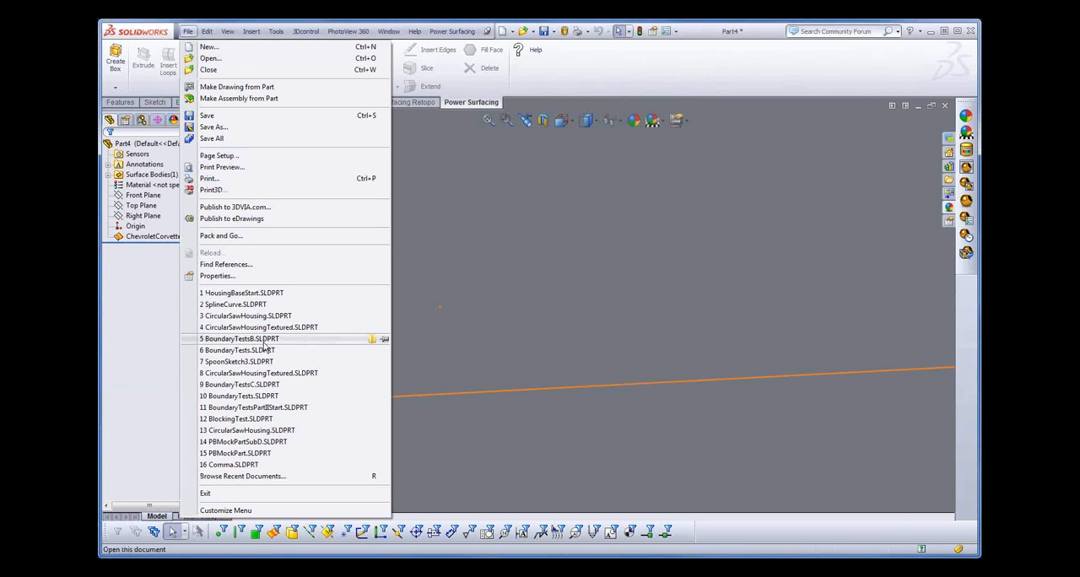
left_click(224, 361)
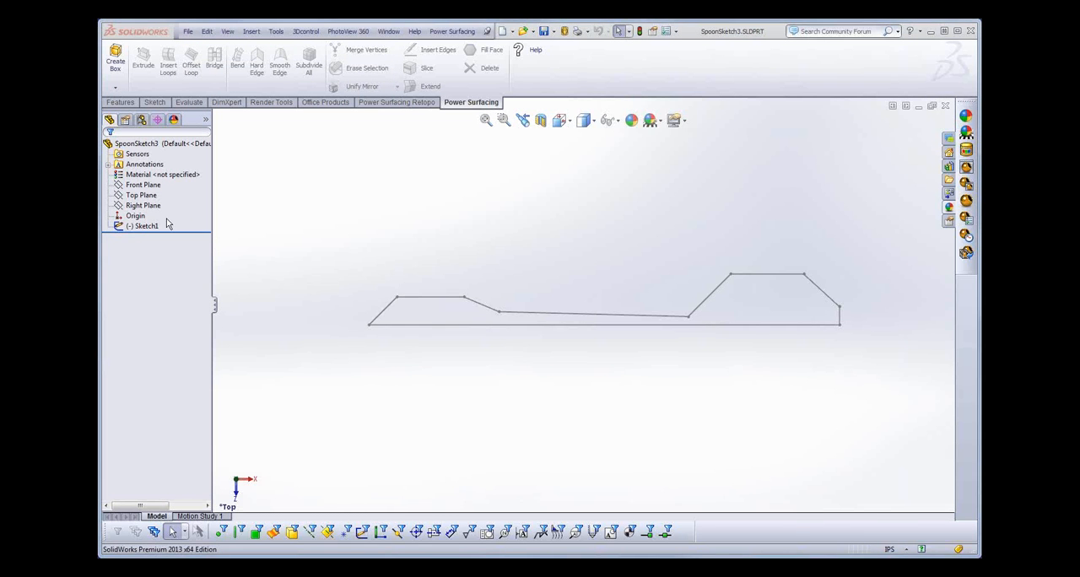
left_click(144, 227)
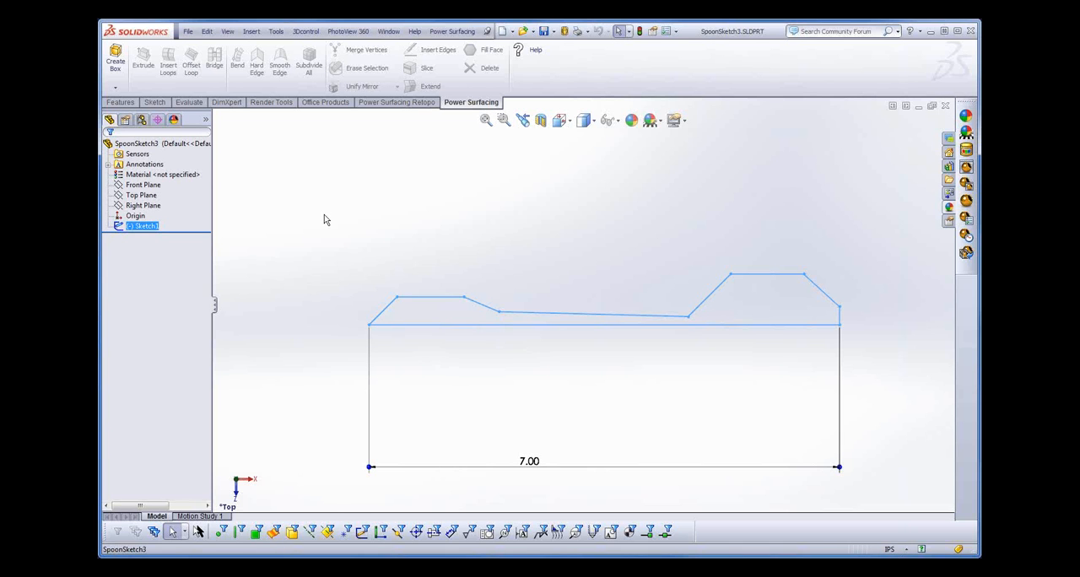
left_click(115, 88)
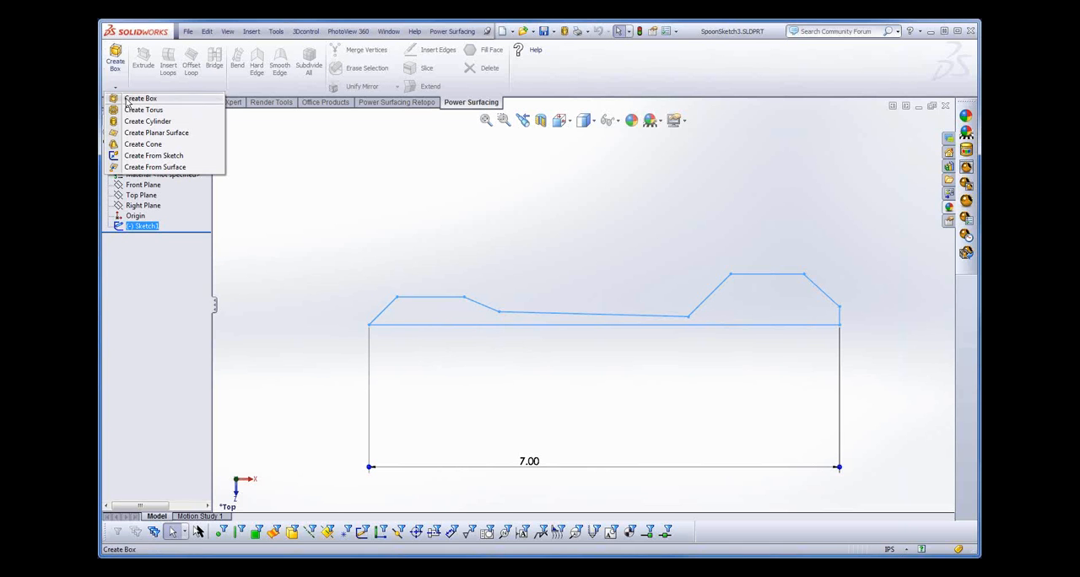
left_click(160, 156)
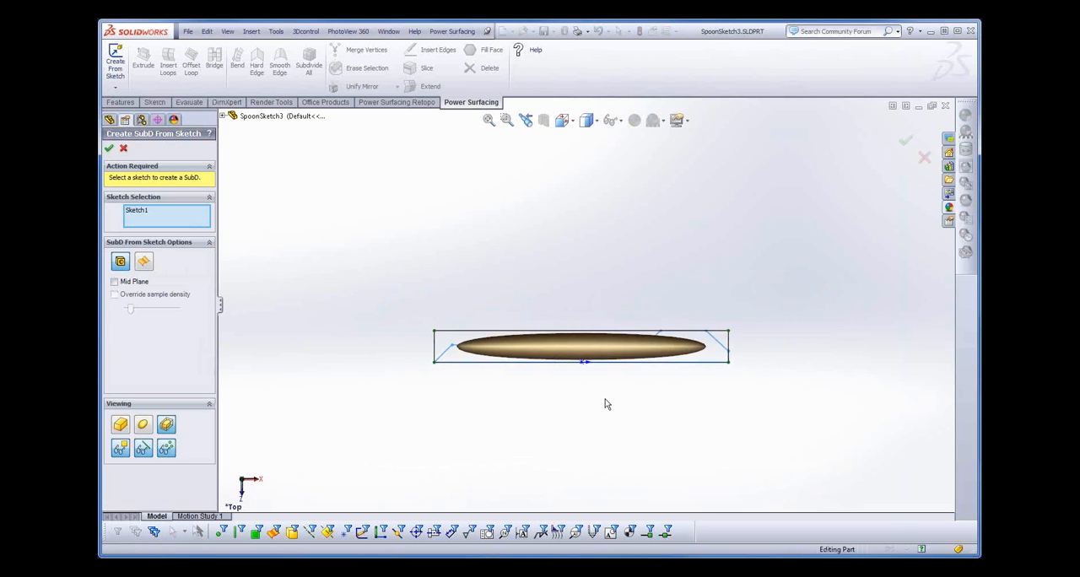
scroll(605, 404, "down", 2)
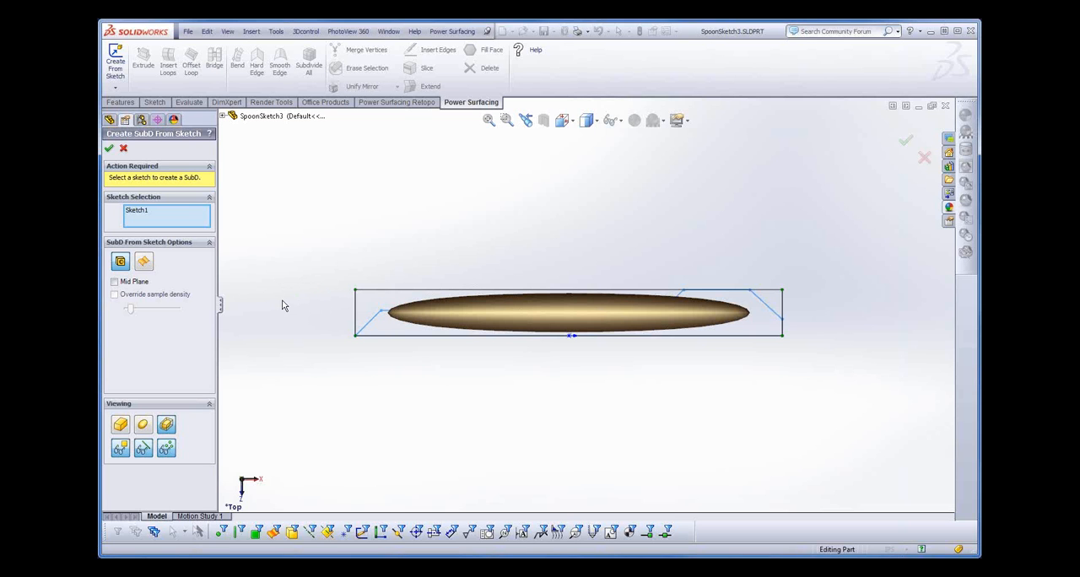
- Create a planar SubD from Sketch1 with the control mesh displayed, comparing it with the smooth preview before accepting
left_click(142, 263)
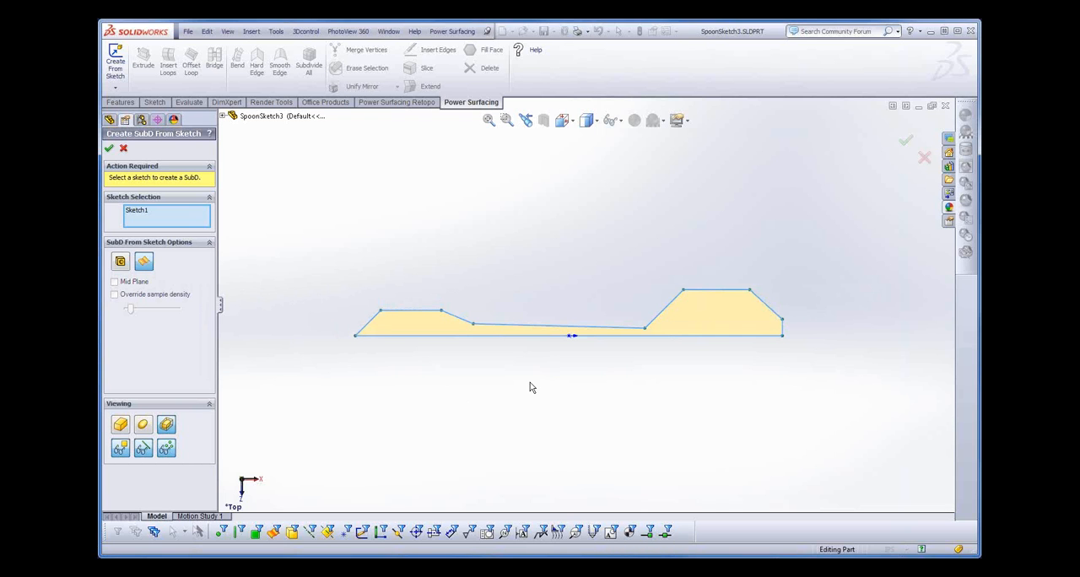
left_click(120, 424)
mouse_move(573, 418)
middle_mouse_down()
mouse_move(610, 72)
mouse_move(558, 397)
mouse_move(579, 444)
mouse_move(549, 453)
mouse_move(547, 439)
middle_mouse_up()
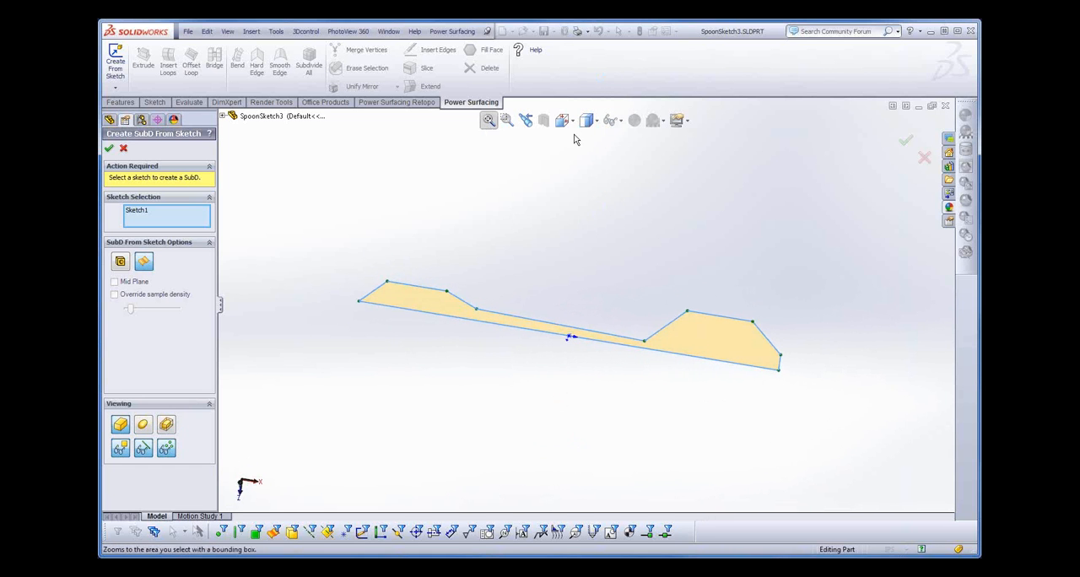
left_click(525, 120)
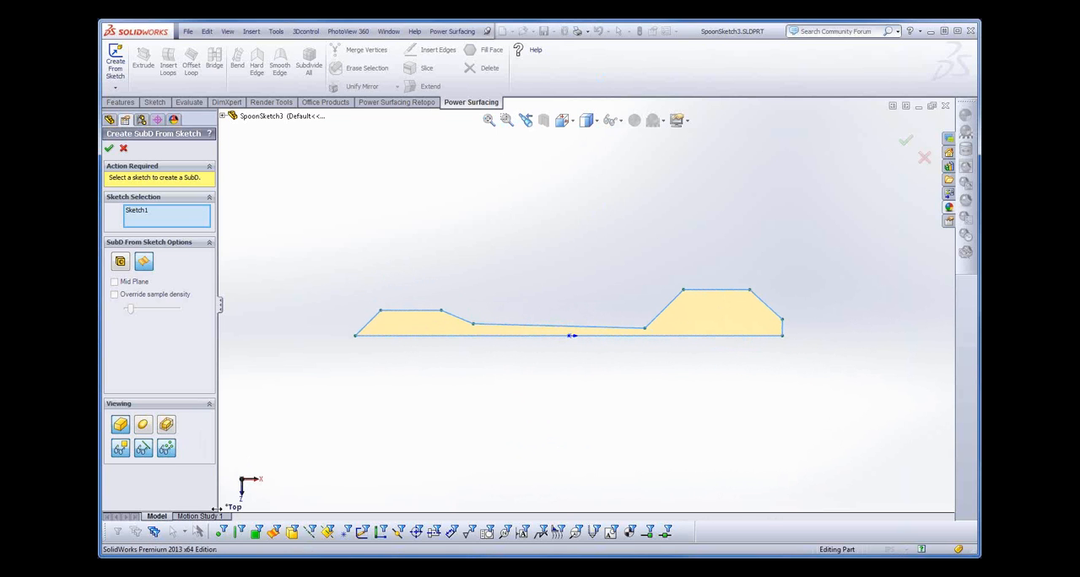
left_click(142, 425)
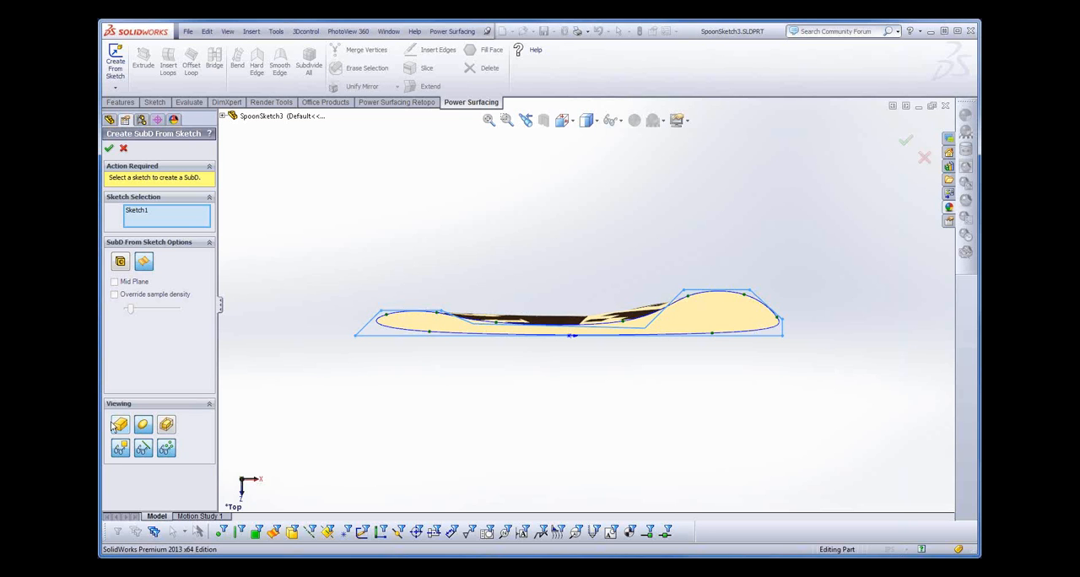
left_click(115, 425)
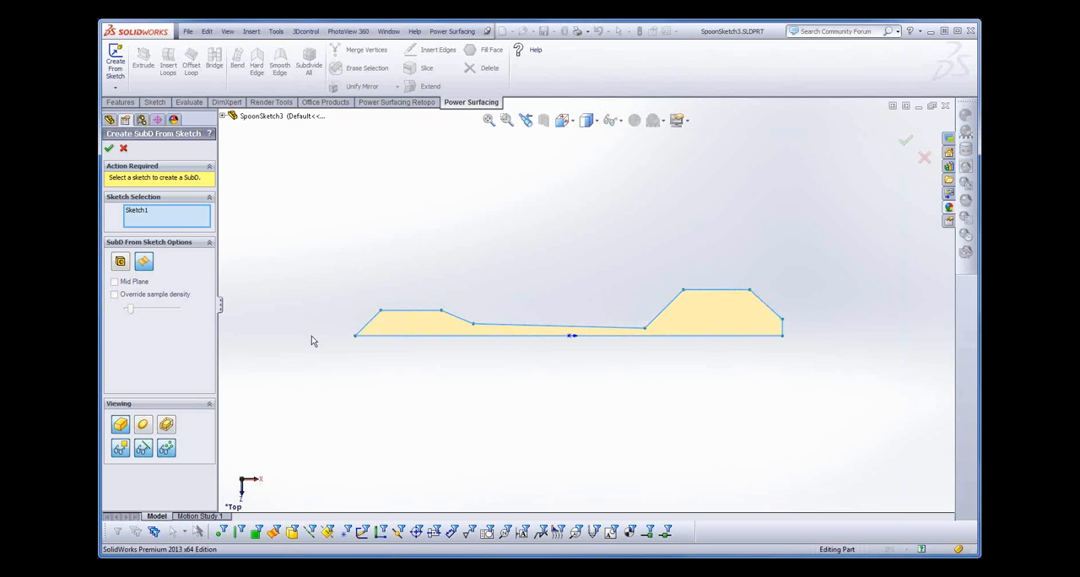
left_click(109, 150)
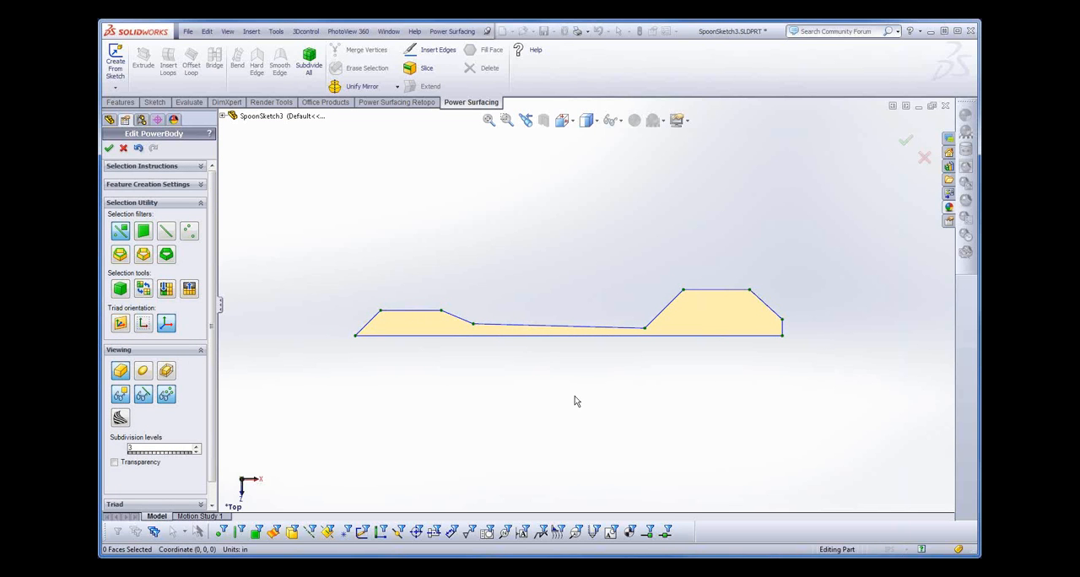
- Insert edges in the handle's wide end, linking its two upper corners and the straight side through two inner vertices
scroll(570, 381, "down", 2)
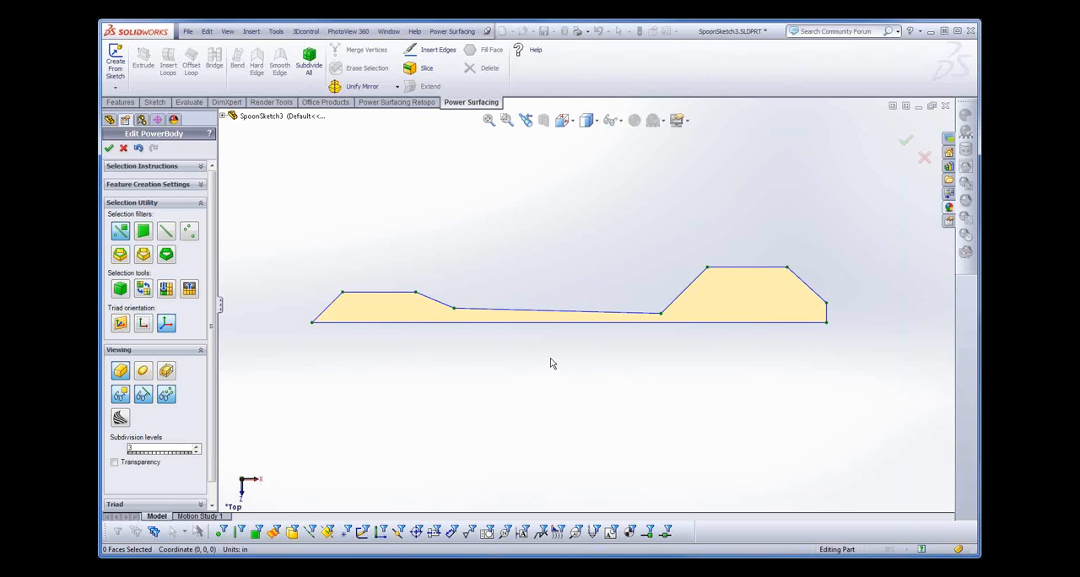
key("s")
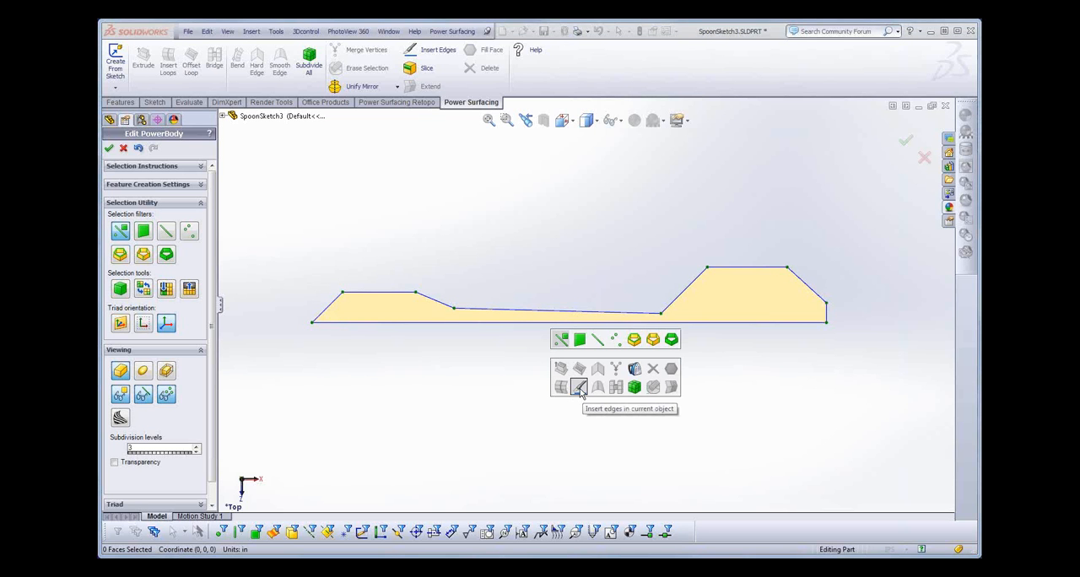
left_click(579, 388)
scroll(472, 332, "up", 2)
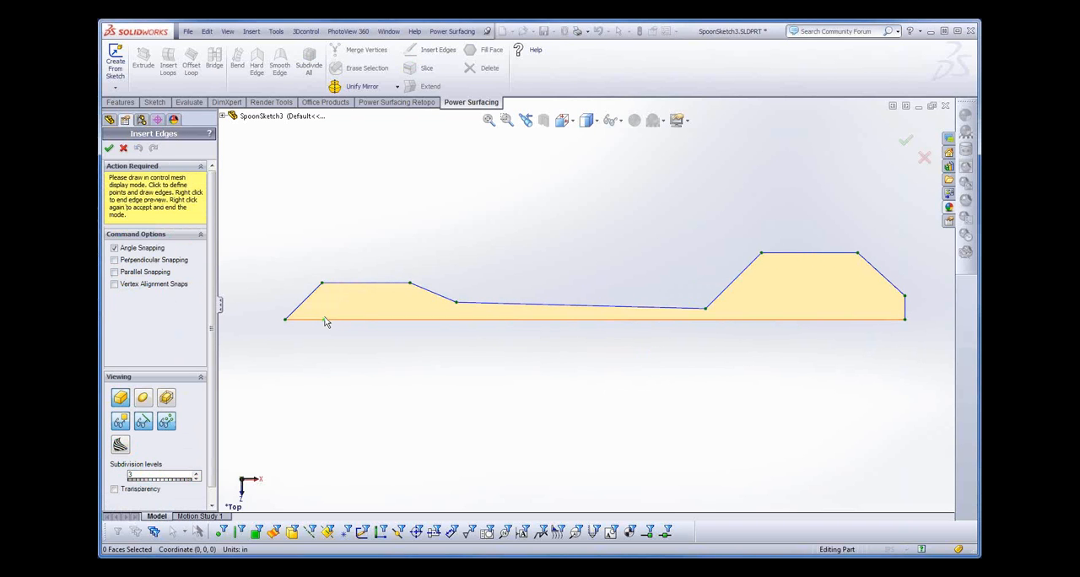
left_click(329, 320)
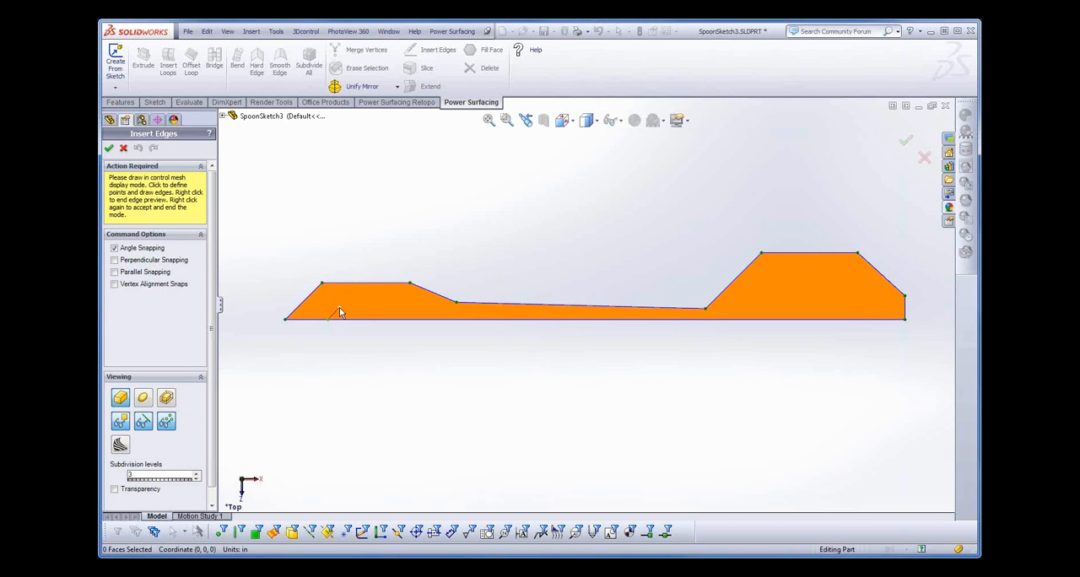
left_click(338, 307)
left_click(322, 284)
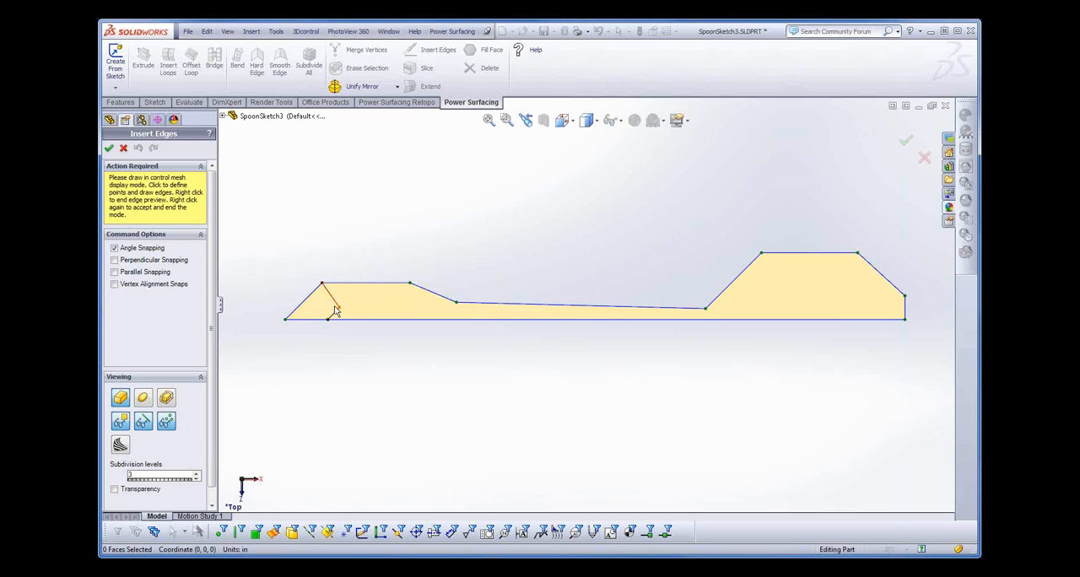
right_click(341, 312)
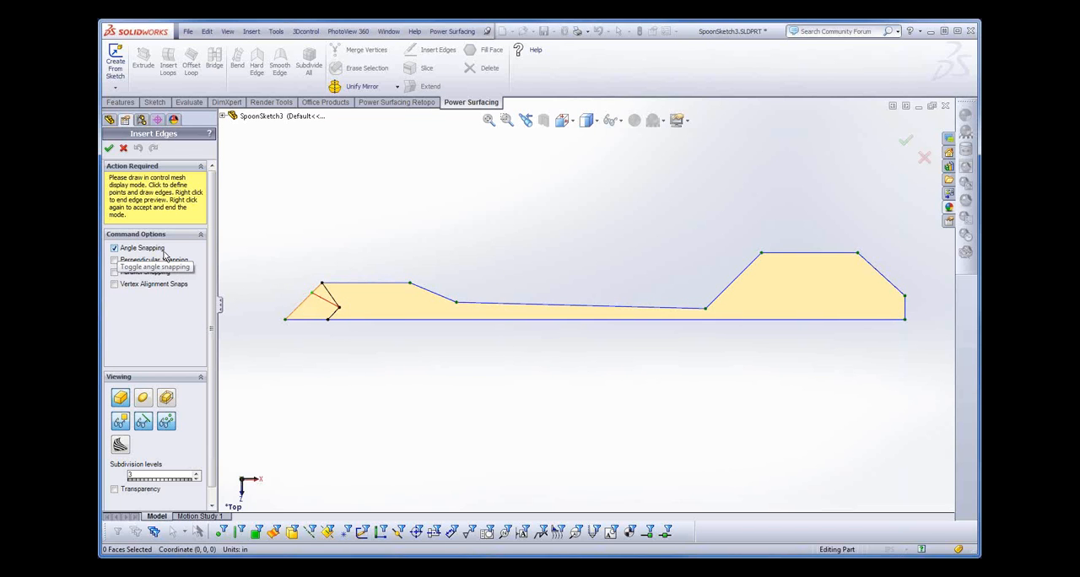
left_click(402, 309)
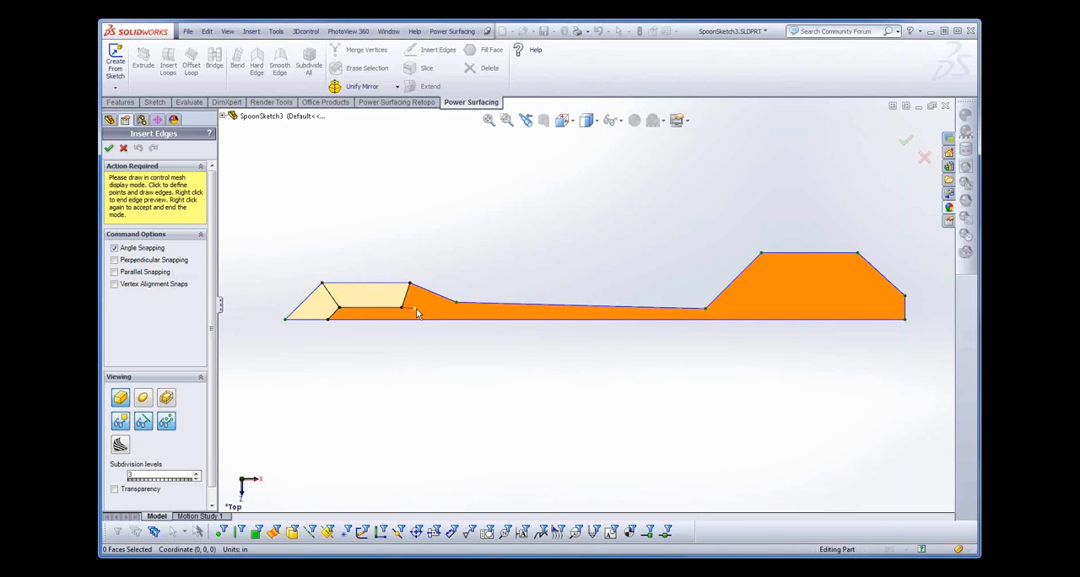
left_click(438, 321)
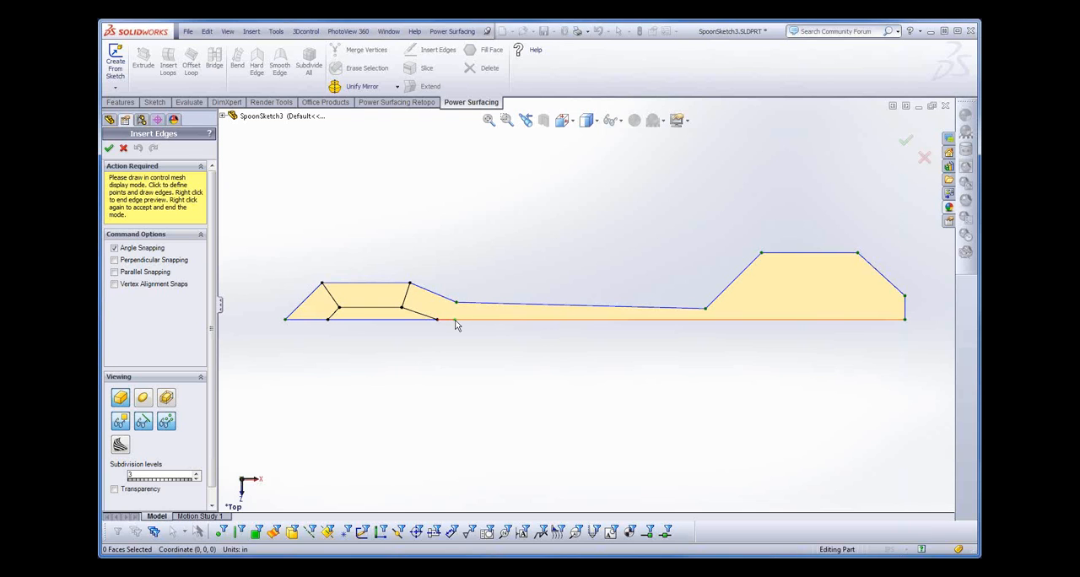
- Insert four cross edges along the narrow handle, one at each end of the shank and two between them
left_click(457, 321)
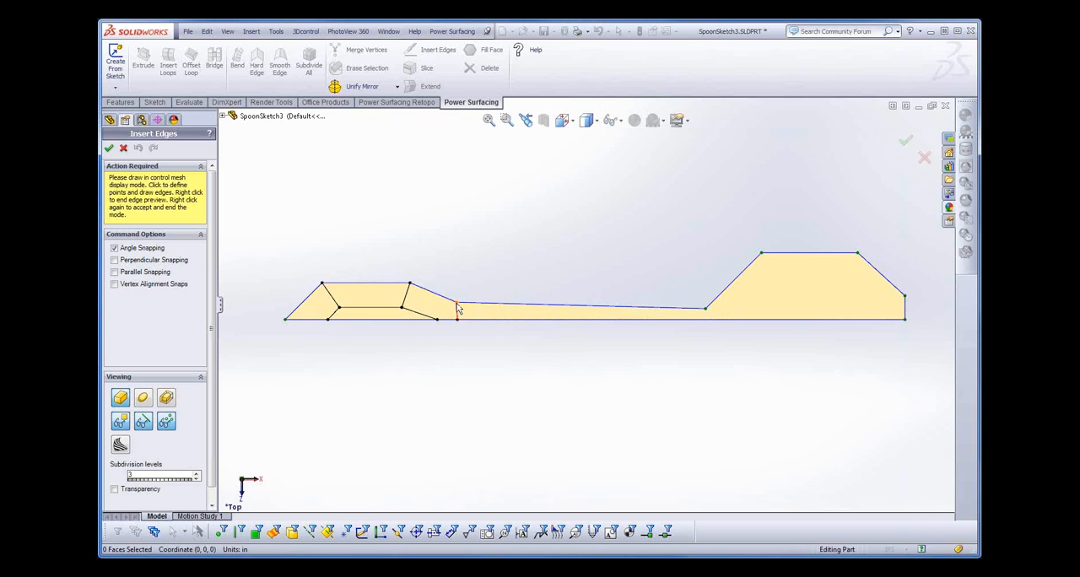
left_click(457, 305)
left_click(534, 304)
left_click(537, 323)
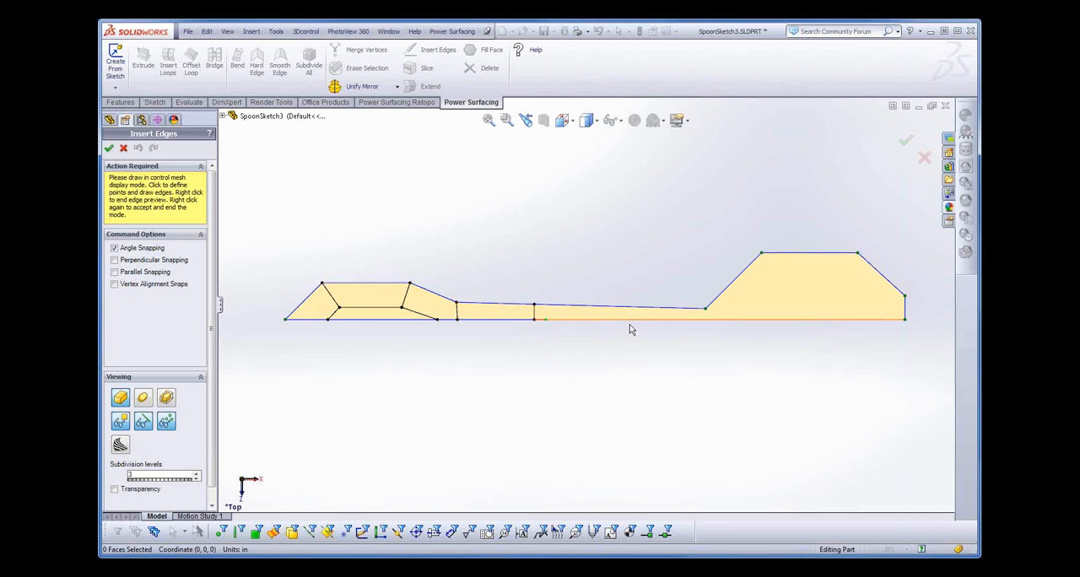
left_click(622, 322)
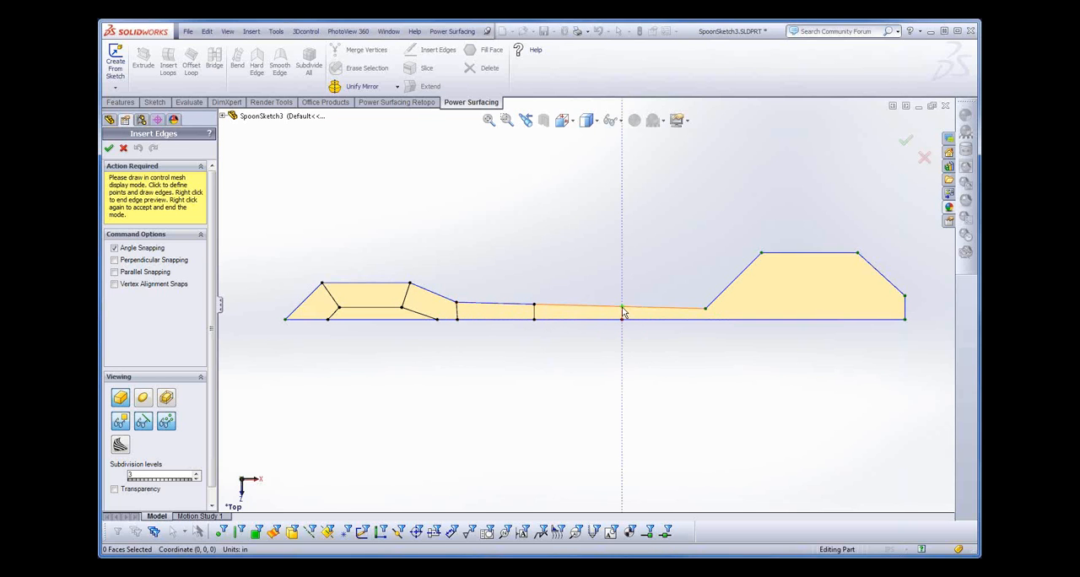
left_click(622, 308)
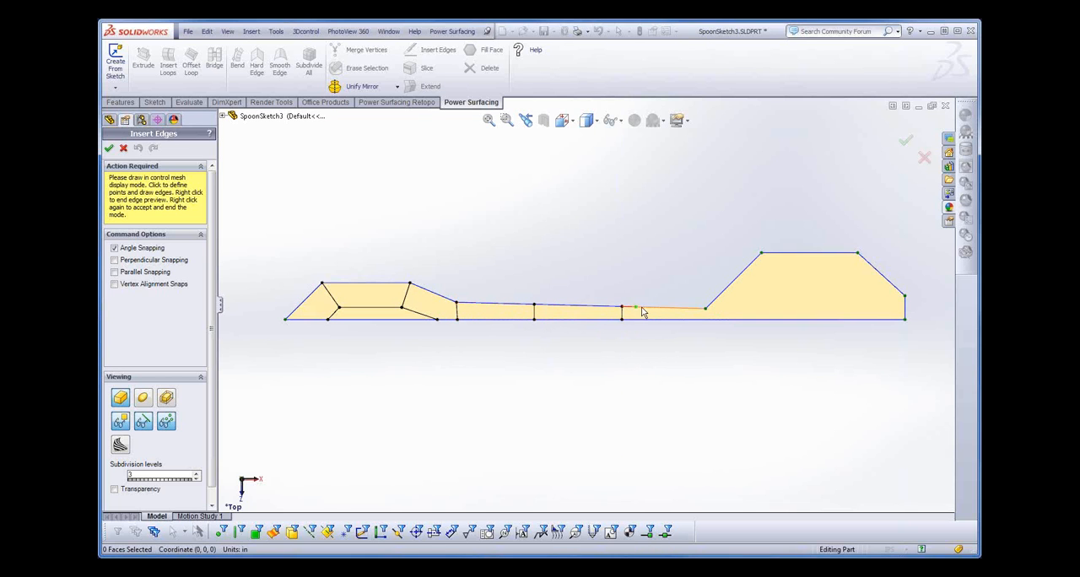
left_click(707, 311)
left_click(706, 321)
- Insert edges in the bowl, linking its outline corners and straight side through two inner vertices, and finish inserting edges
left_click(742, 320)
left_click(707, 311)
left_click(776, 283)
left_click(761, 254)
left_click(776, 285)
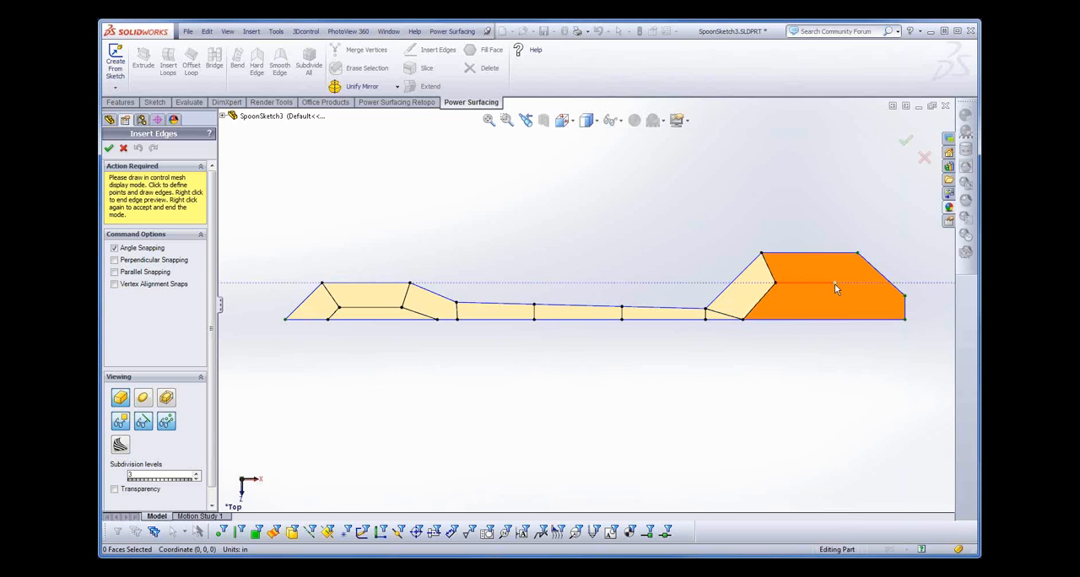
left_click(843, 284)
left_click(857, 253)
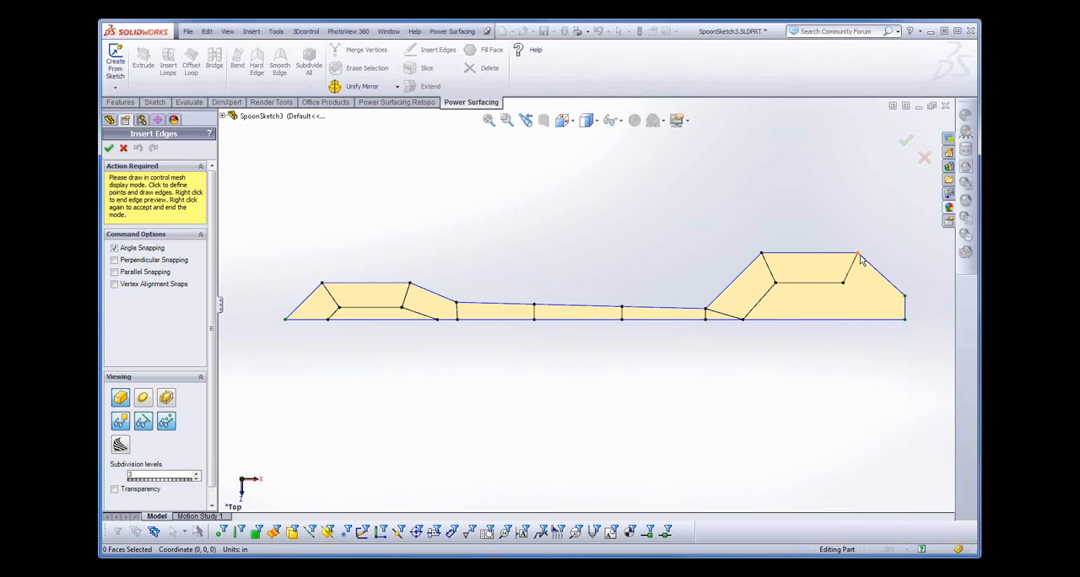
left_click(844, 283)
left_click(883, 318)
left_click(906, 297)
right_click(657, 183)
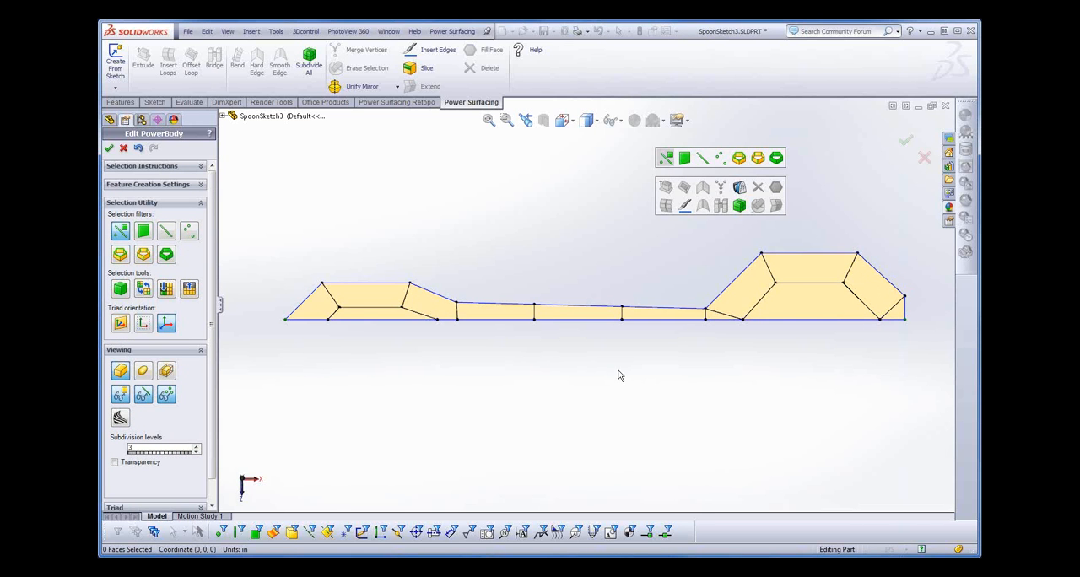
- Restrict selection to faces, raise the handle end's inner face to about Y 0.08 in and lower the bowl's to about Y -0.21 in
middle_click_drag(615, 370, 617, 331)
middle_click_drag(507, 378, 553, 321)
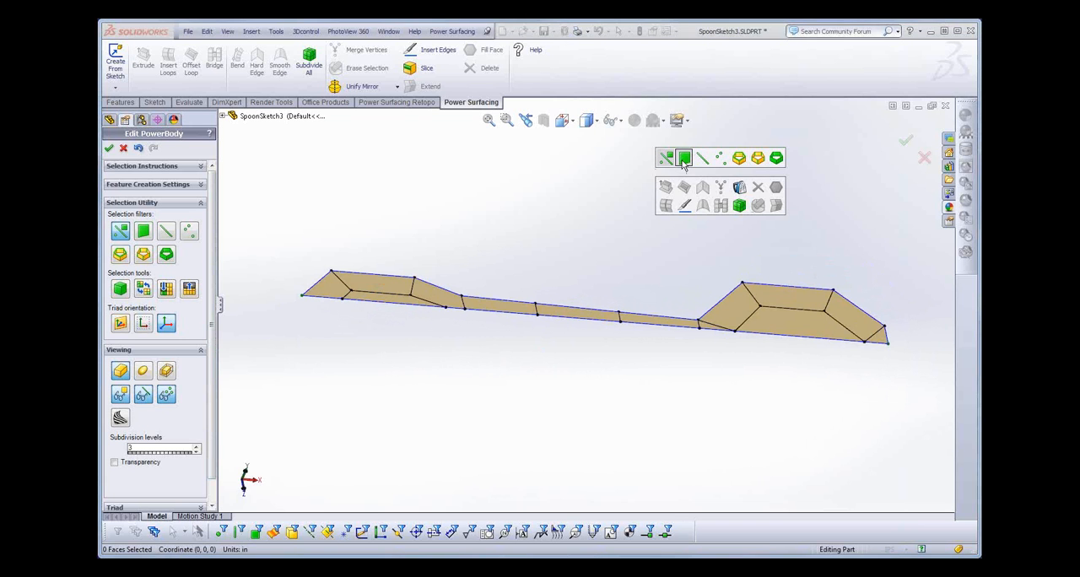
left_click(387, 301)
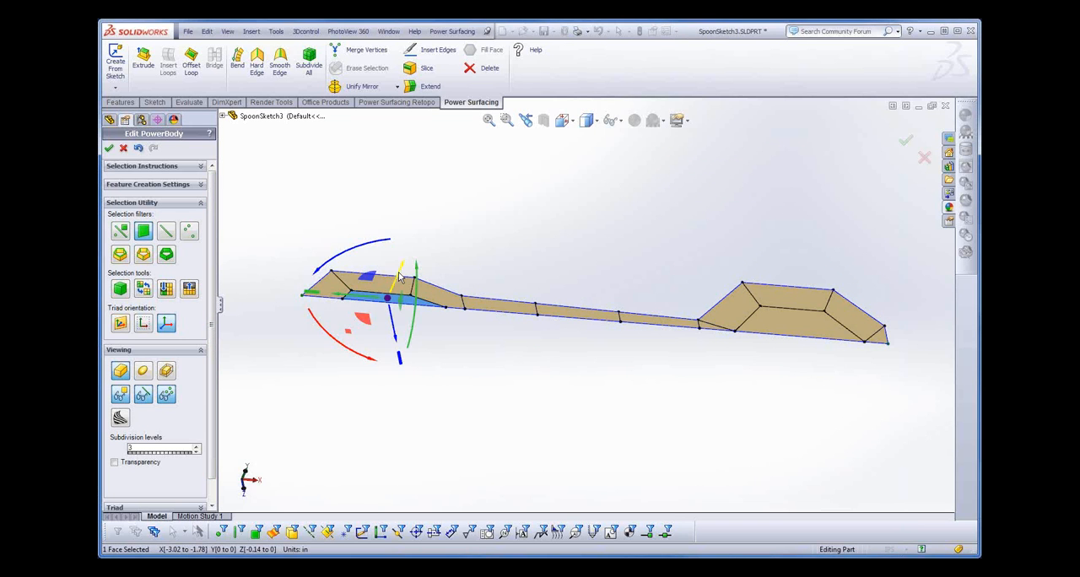
left_click_drag(400, 276, 404, 272)
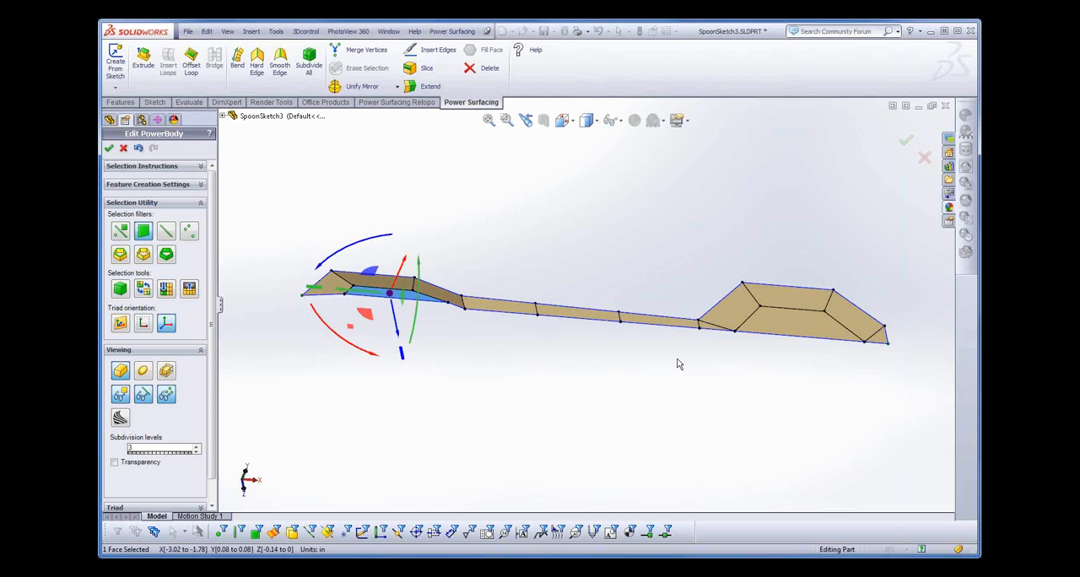
left_click(800, 324)
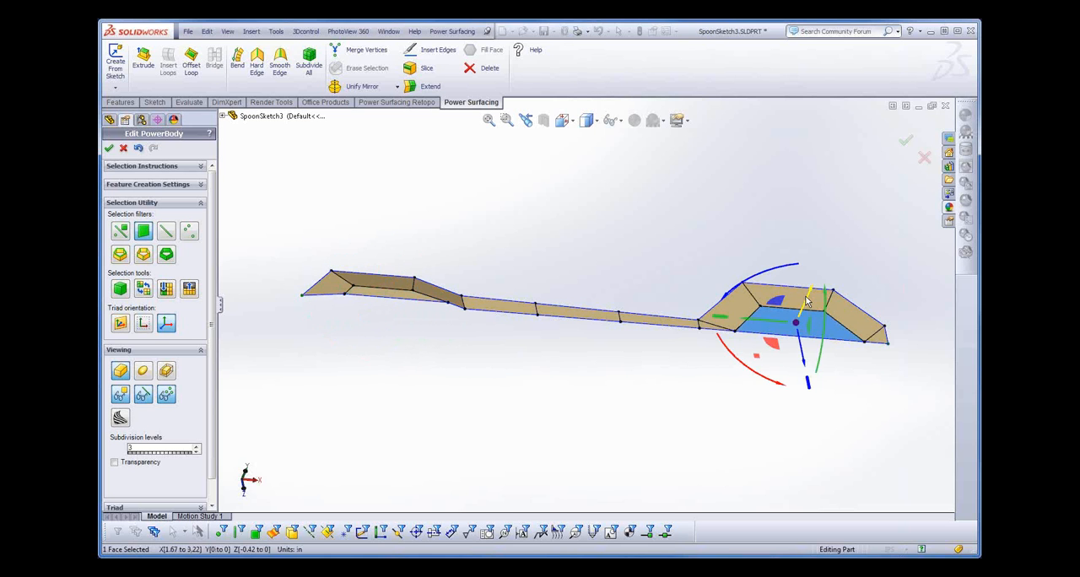
left_click_drag(807, 297, 800, 310)
- Restrict selection to vertices and rotate all handle vertices beyond the bowl's neck until they span about Y -0.48 to 0.55 in
middle_click_drag(656, 415, 640, 365)
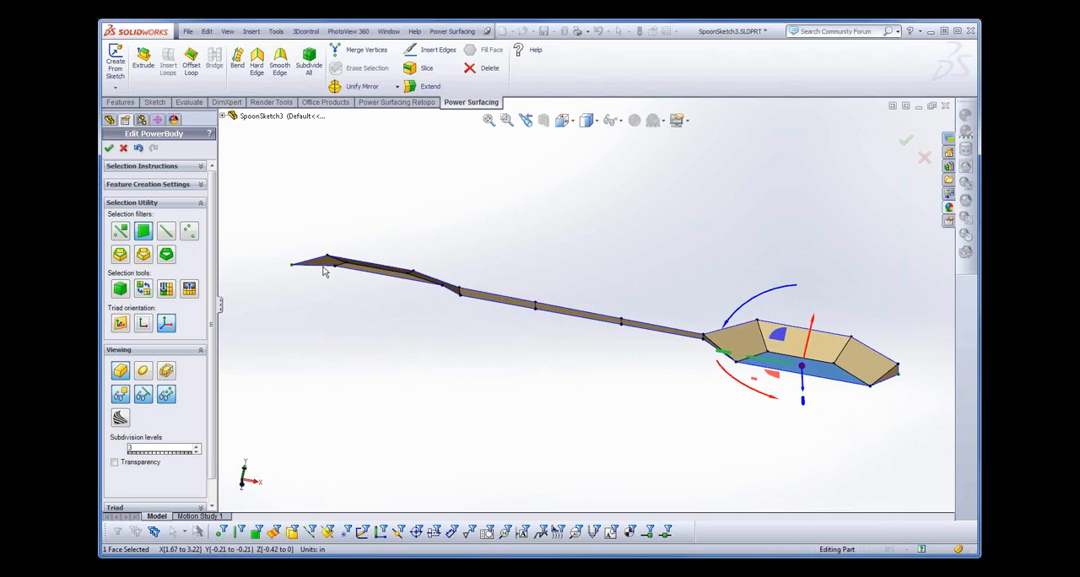
right_click(260, 194)
left_click(323, 177)
left_click_drag(256, 157, 639, 381)
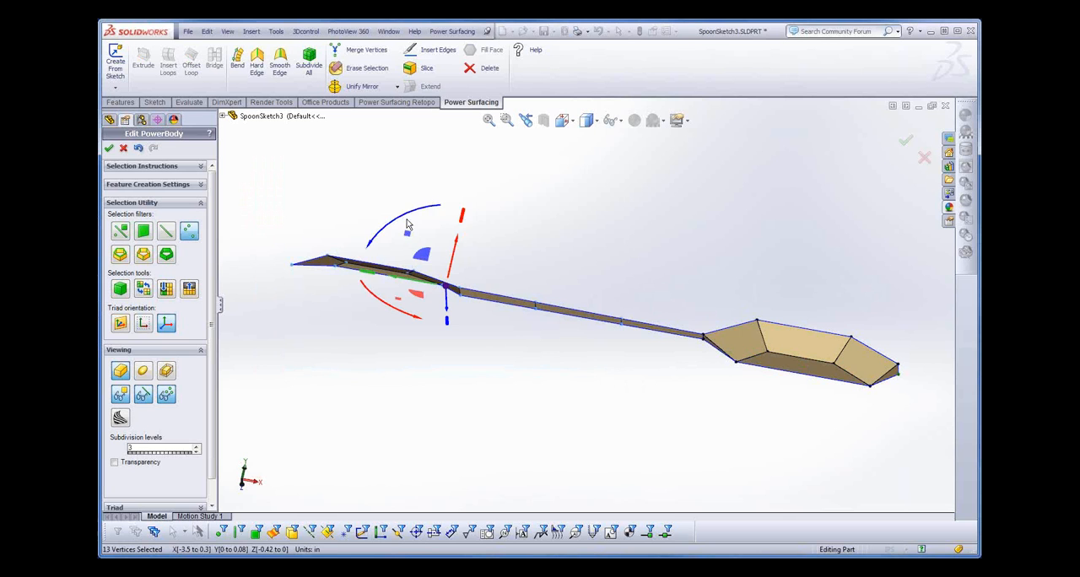
left_click_drag(405, 220, 396, 245)
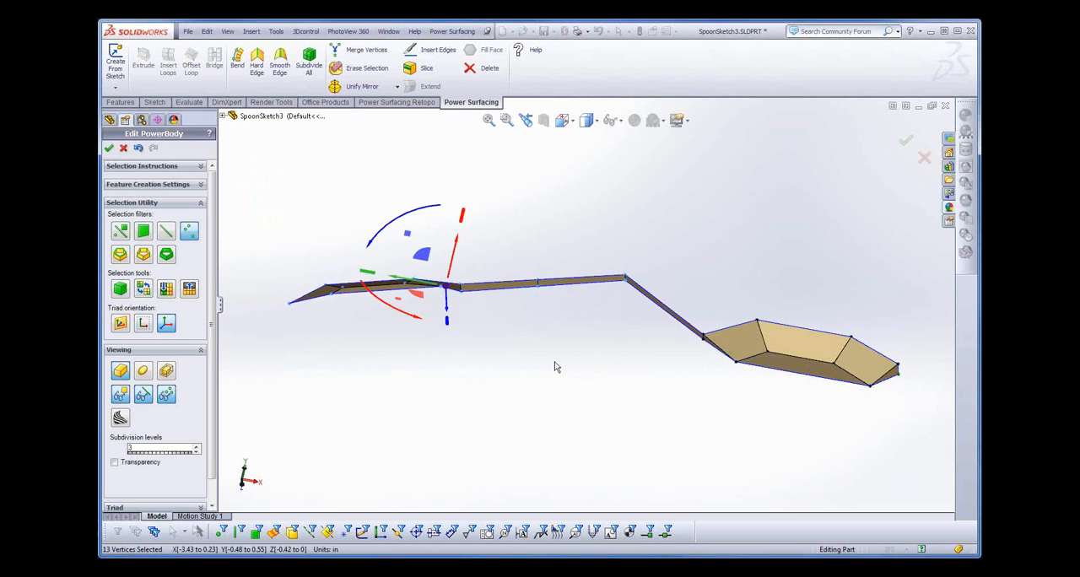
- Display the smooth SubD surface and move the vertex pair at the handle's bend to about X 0.43 in, Y 0.41 in
middle_click_drag(555, 367, 570, 397)
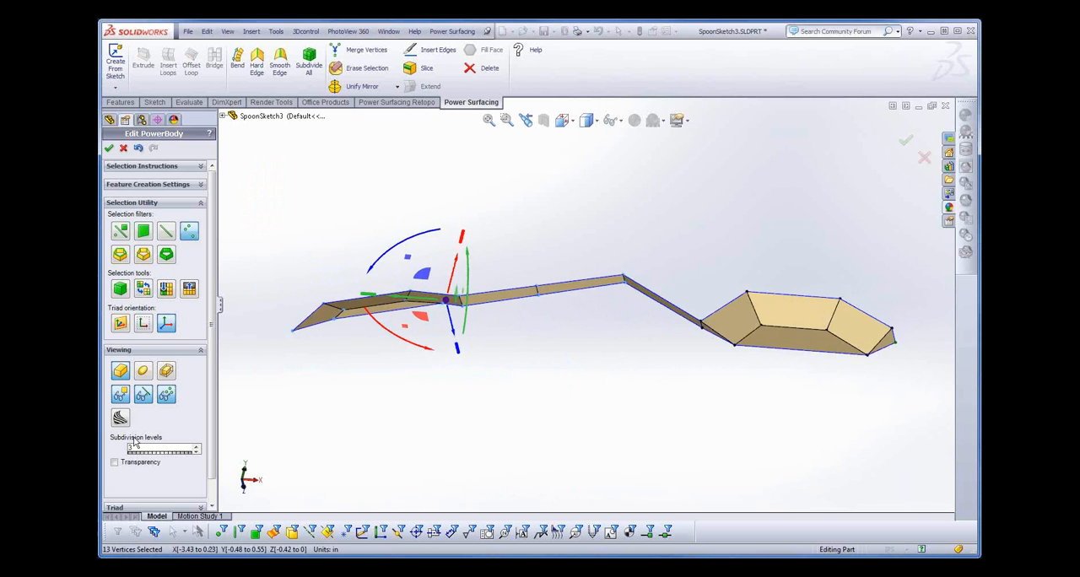
left_click(143, 372)
middle_click_drag(583, 403, 573, 454)
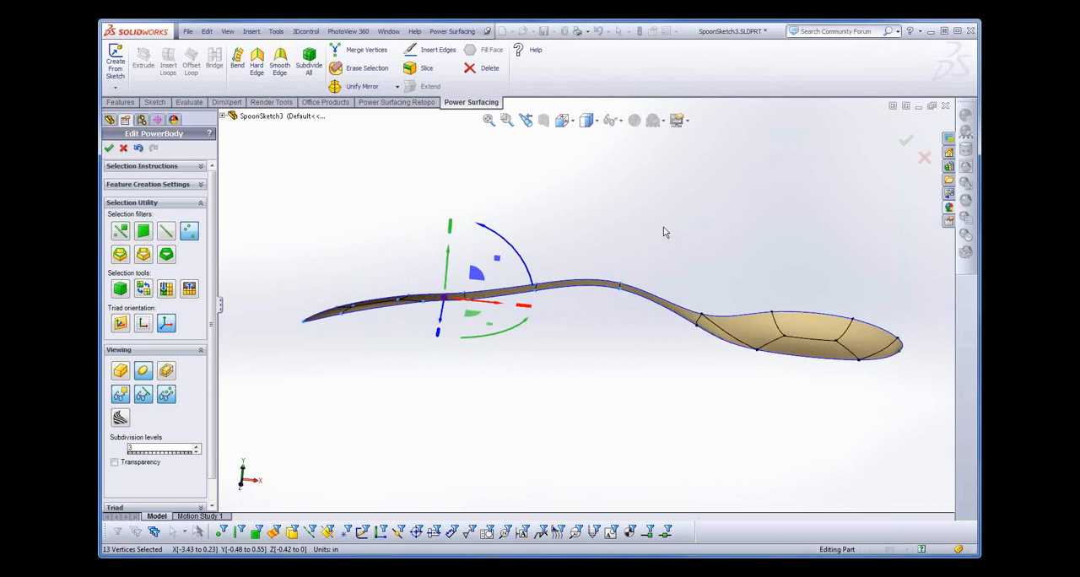
left_click_drag(579, 243, 640, 334)
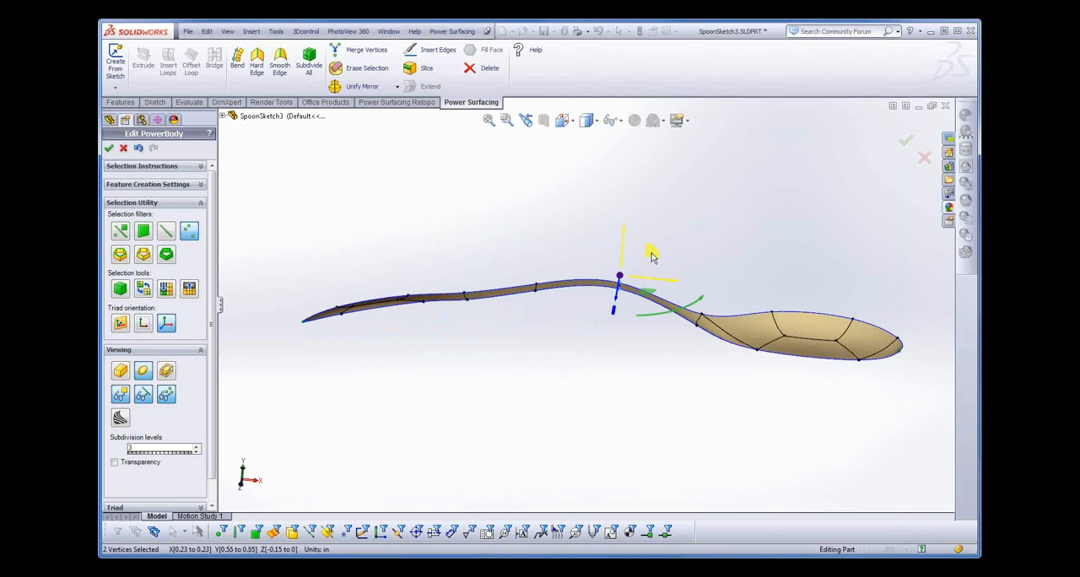
left_click_drag(652, 256, 669, 270)
- Mirror the half spoon across the plane defined by its straight centre edge, keeping the larger section, and accept the mirror
middle_click_drag(473, 360, 473, 465)
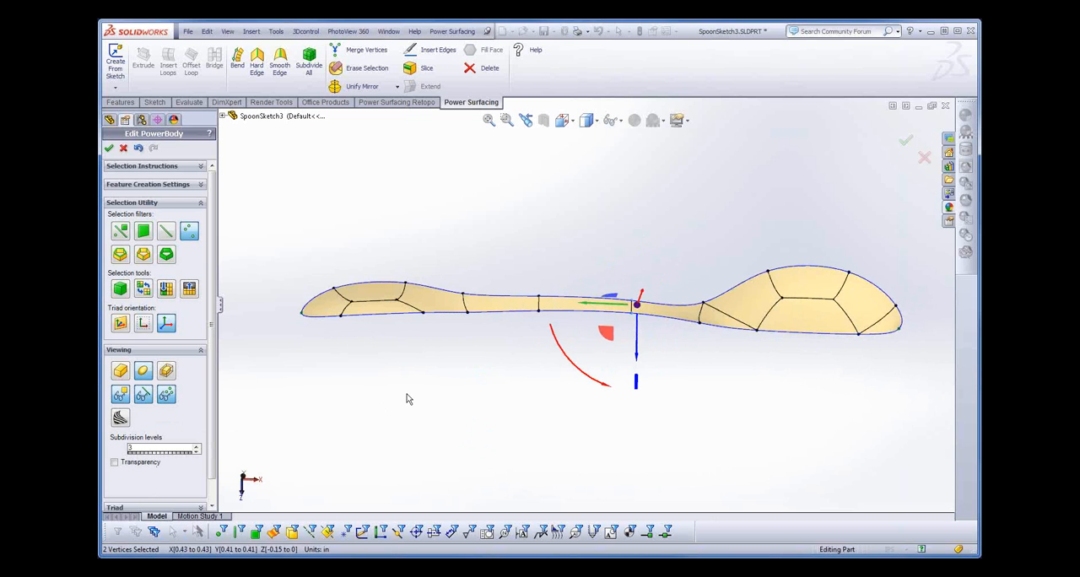
right_click(438, 355)
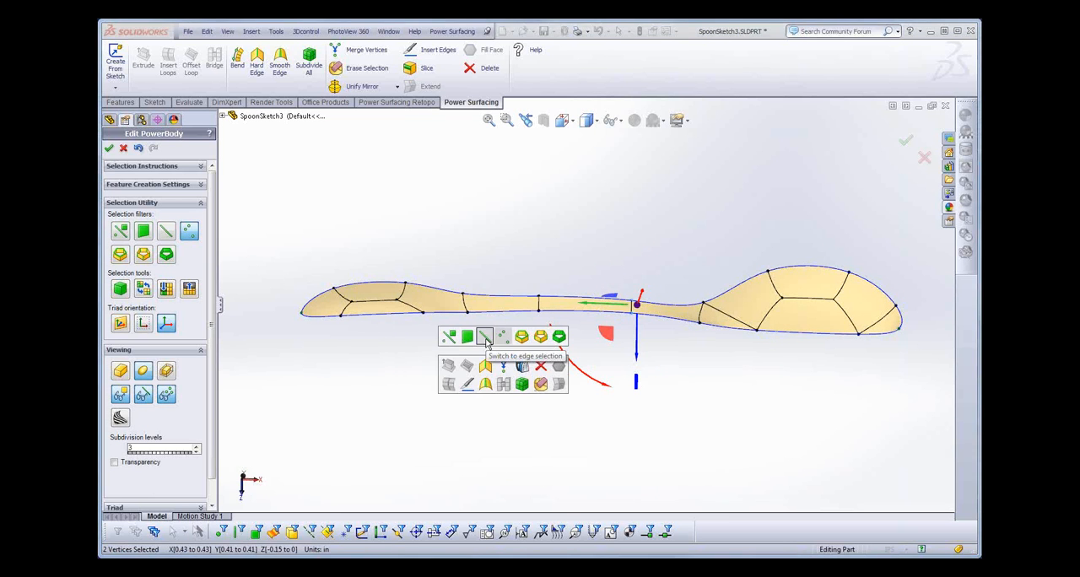
left_click(374, 367)
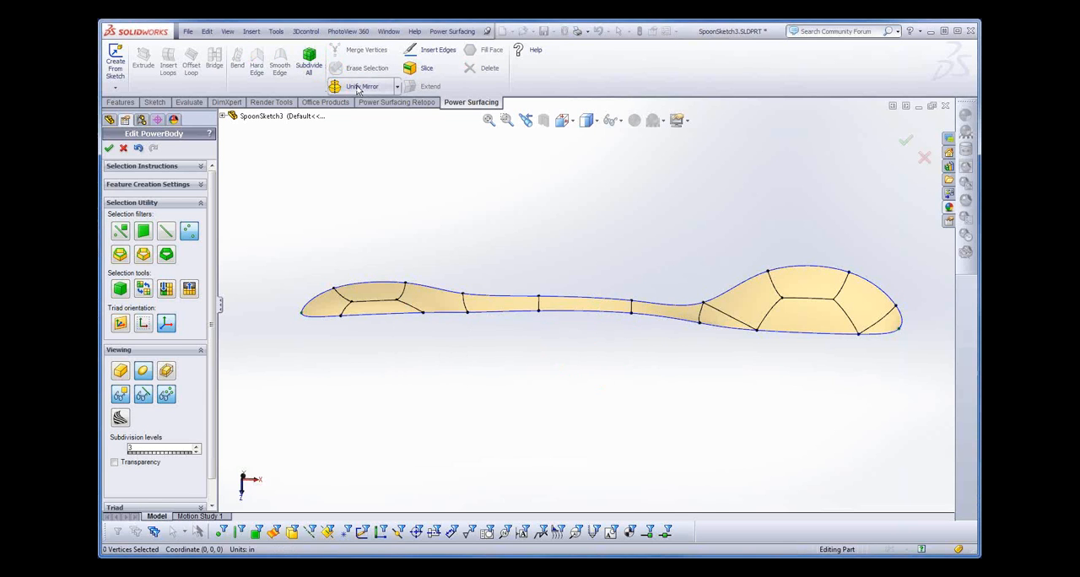
left_click(395, 87)
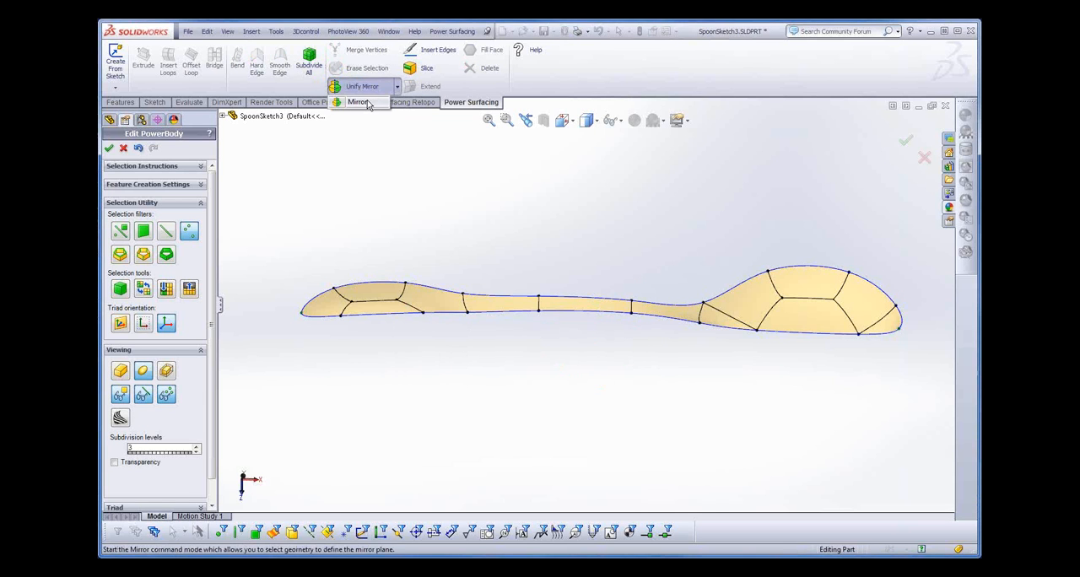
left_click(366, 102)
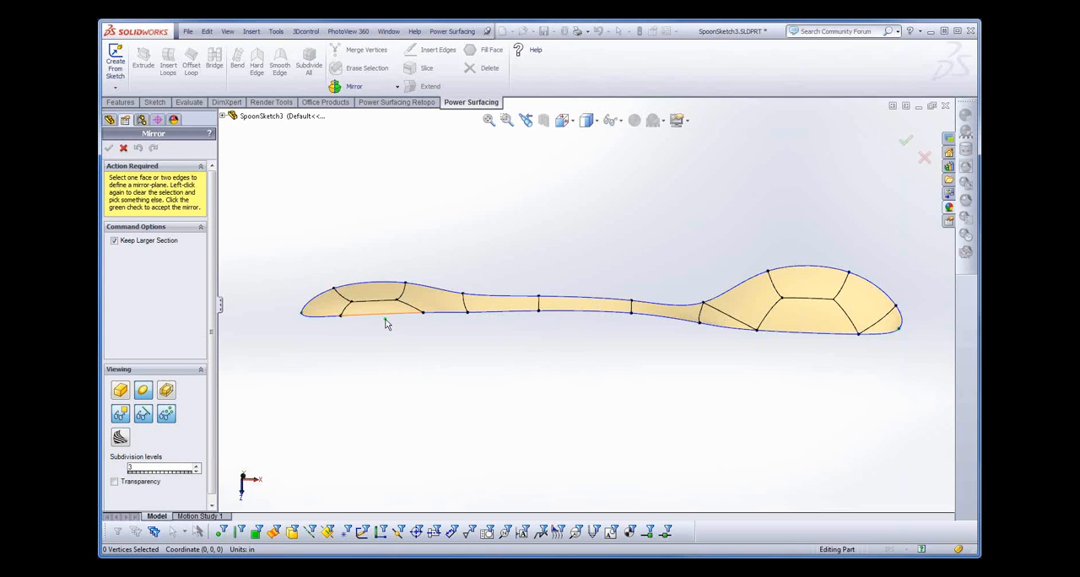
left_click(459, 318)
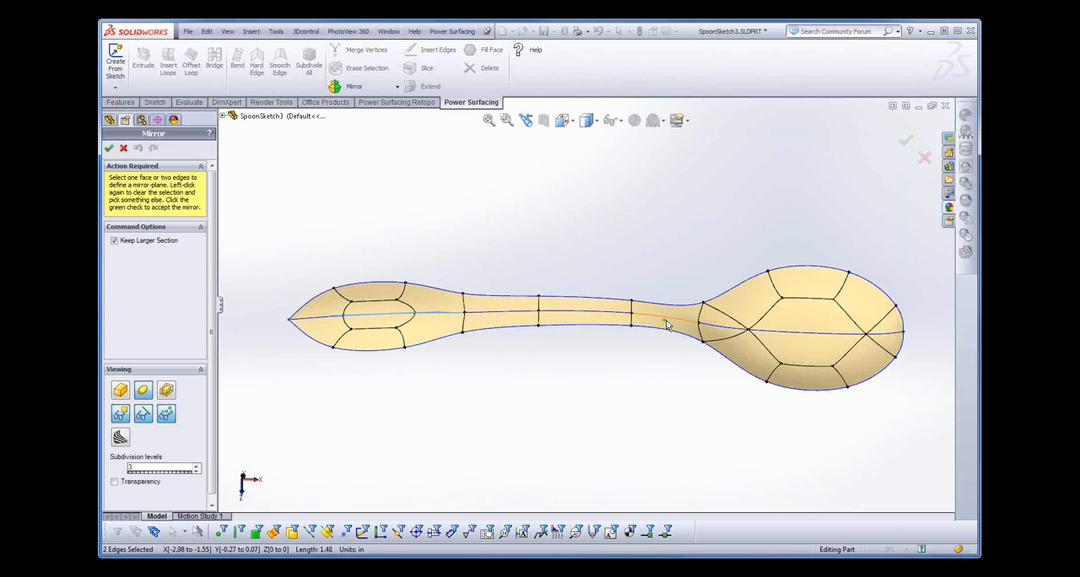
middle_click_drag(611, 449, 596, 403)
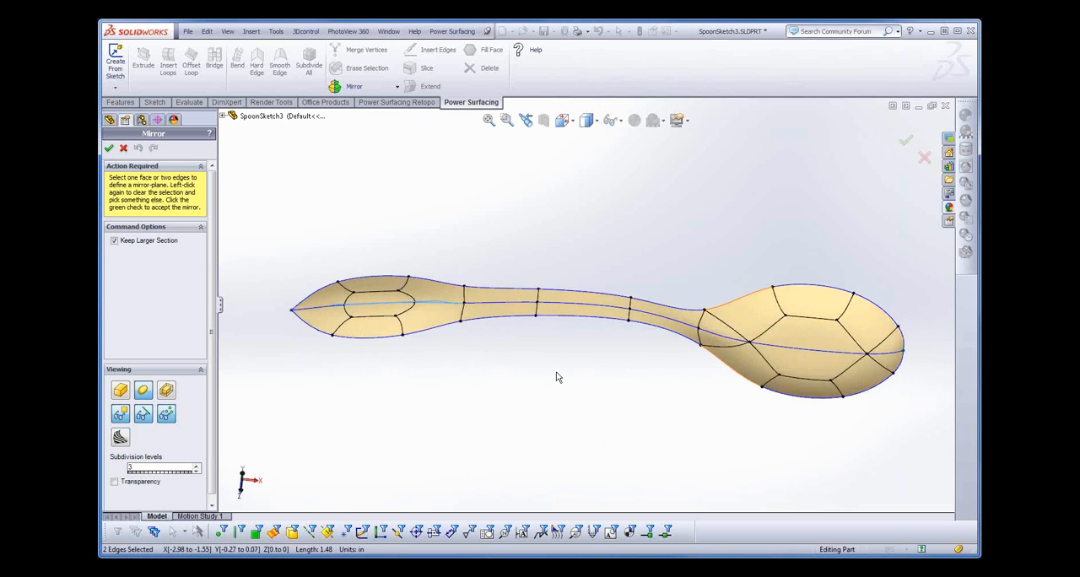
key("Return")
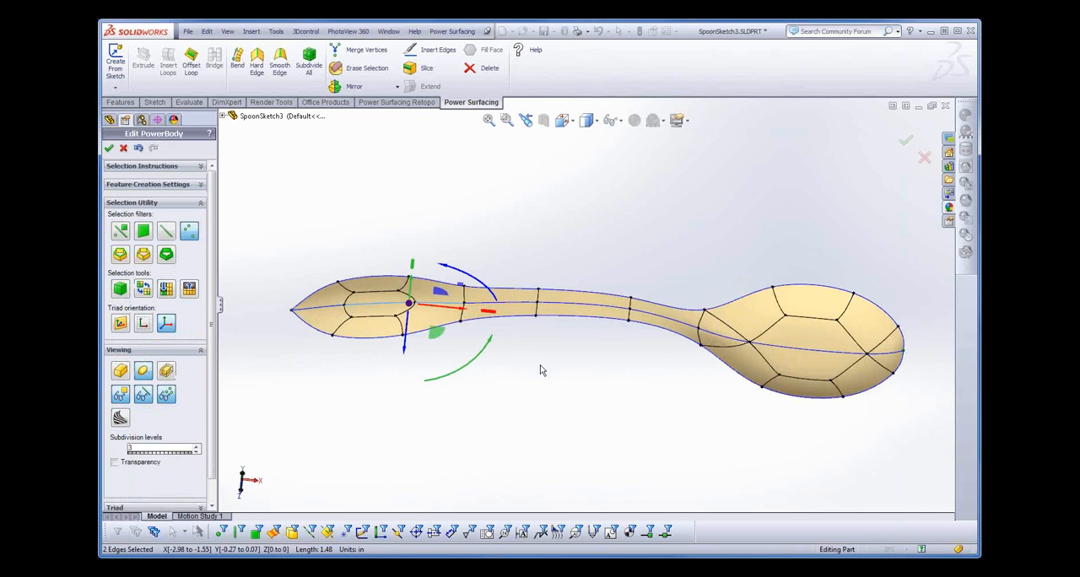
- Restrict selection to vertices and raise the handle's three middle centreline vertices to span about Y 0.12 to 0.48 in
right_click(540, 365)
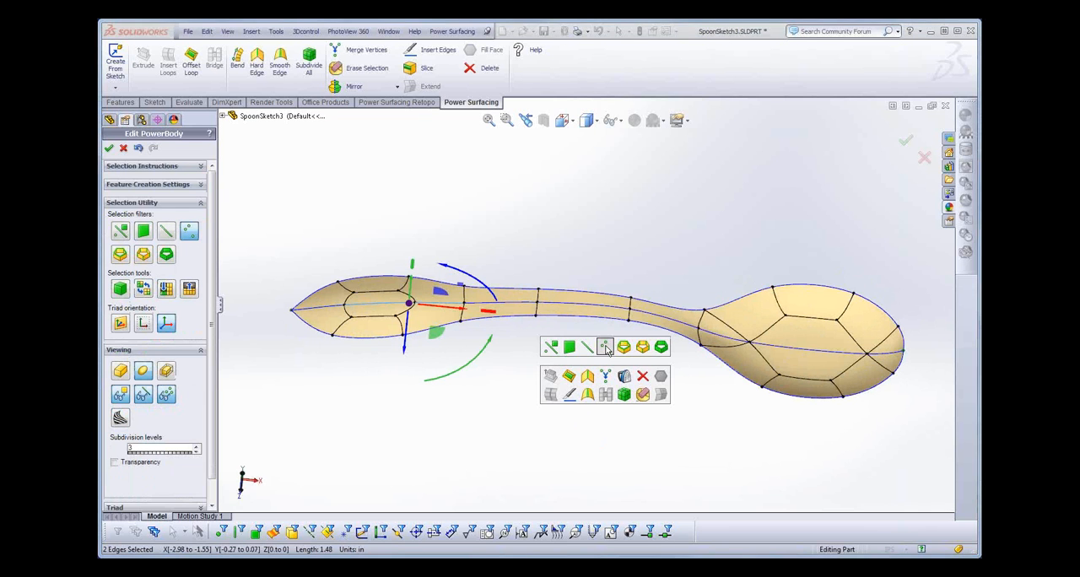
left_click(605, 348)
left_click(463, 303)
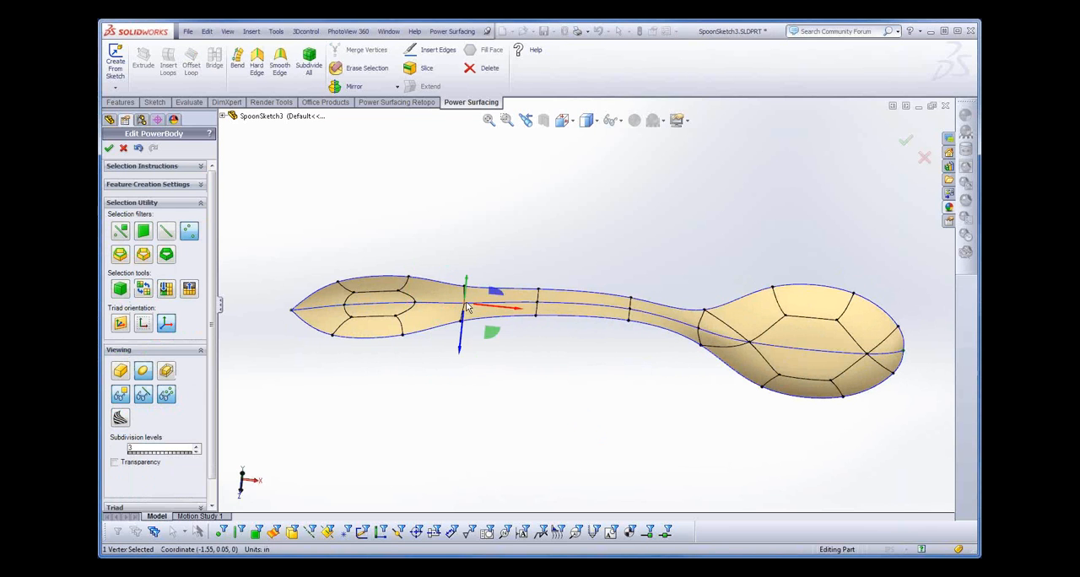
left_click(535, 307, "ctrl")
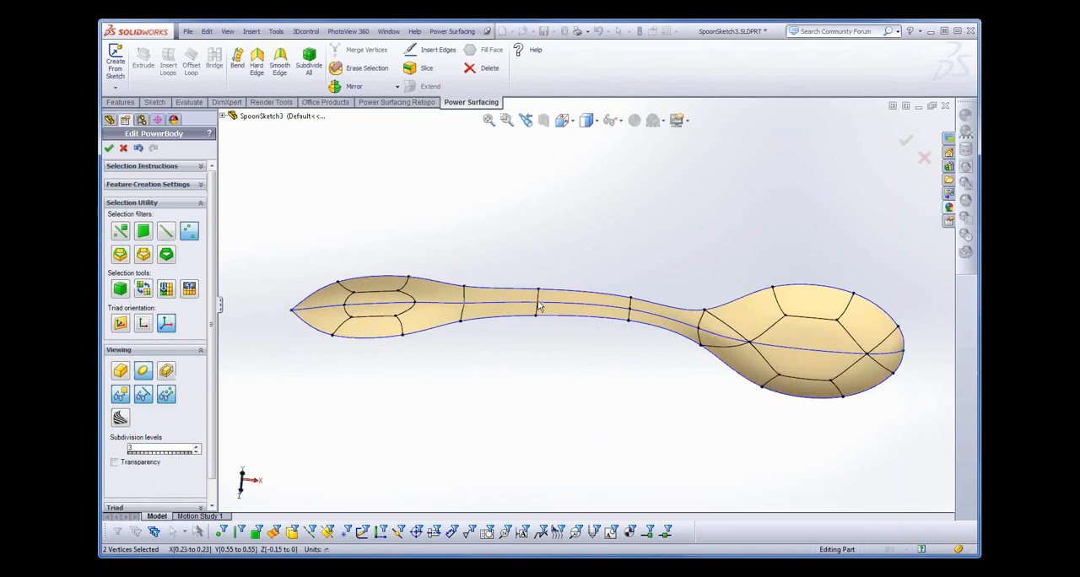
left_click(631, 316, "ctrl")
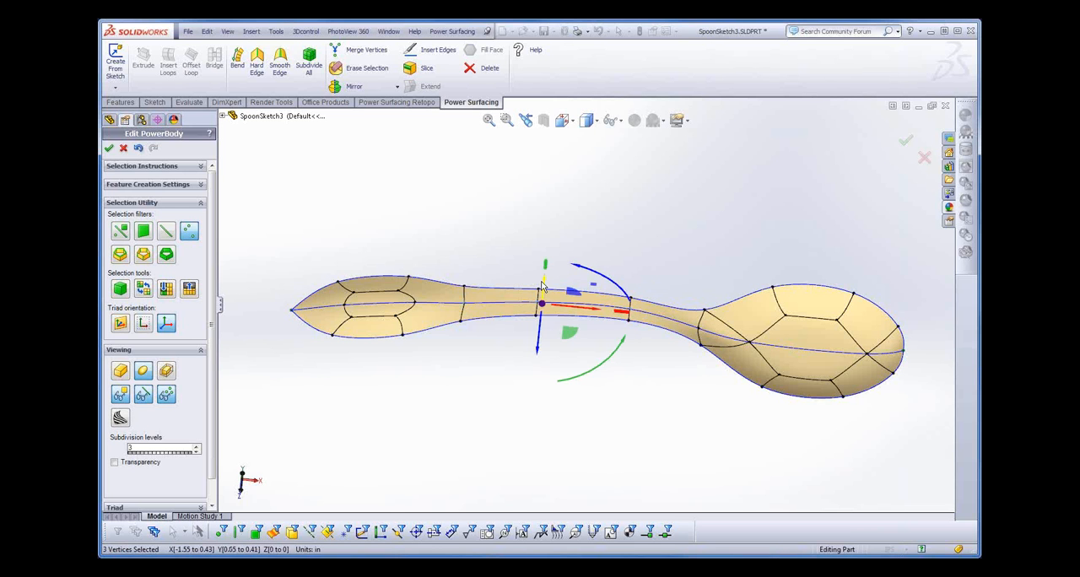
left_click_drag(544, 282, 544, 277)
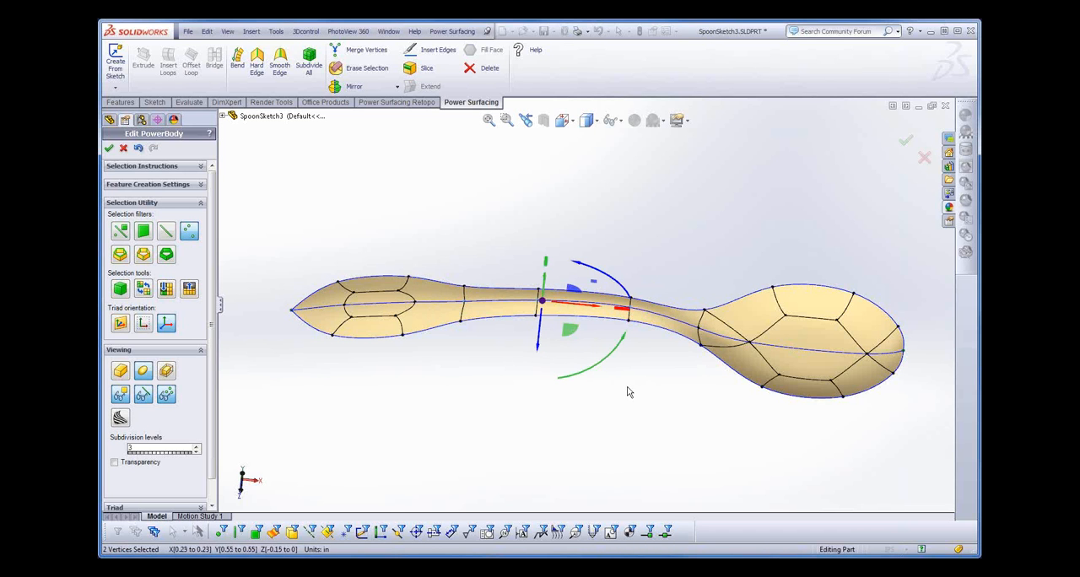
middle_click_drag(627, 386, 740, 263)
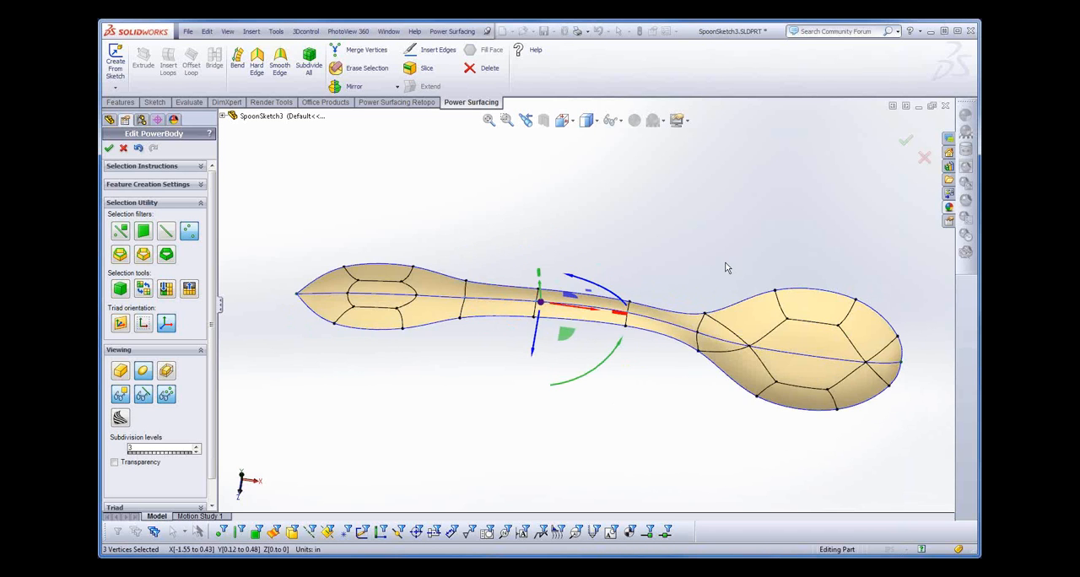
- Move the neck's outer vertex to about Z -0.04 in and the adjacent bowl outline vertex to about X 1.63, Z -0.85 in
right_click(726, 263)
left_click(709, 294)
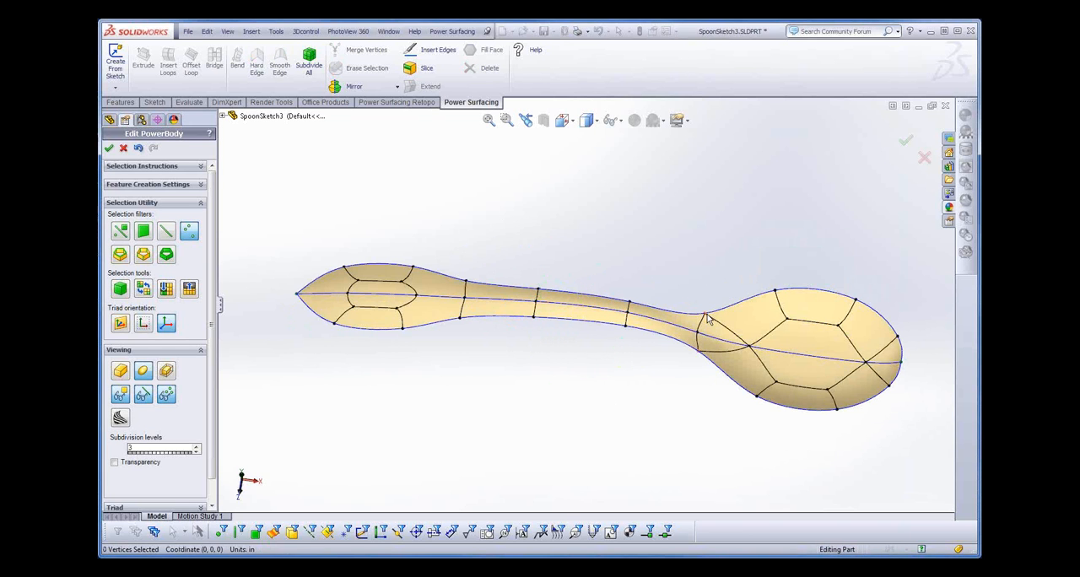
left_click(705, 315)
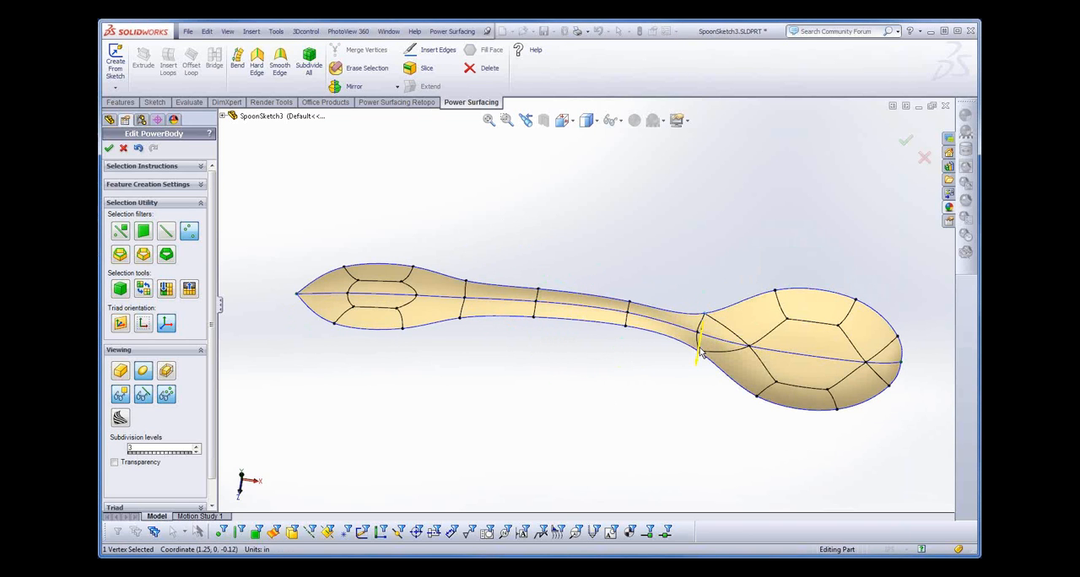
left_click_drag(700, 353, 700, 358)
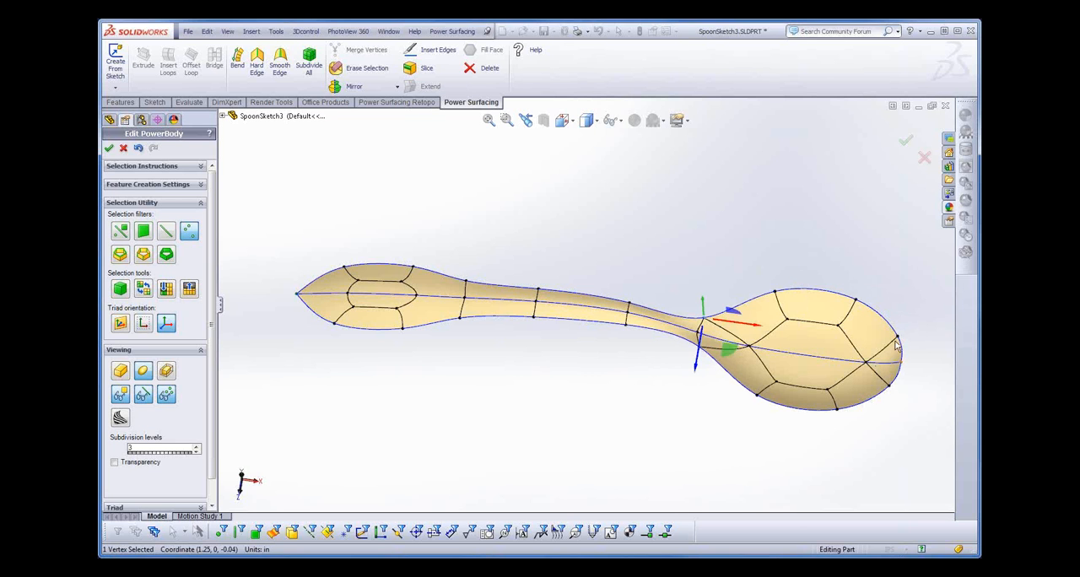
left_click(774, 292)
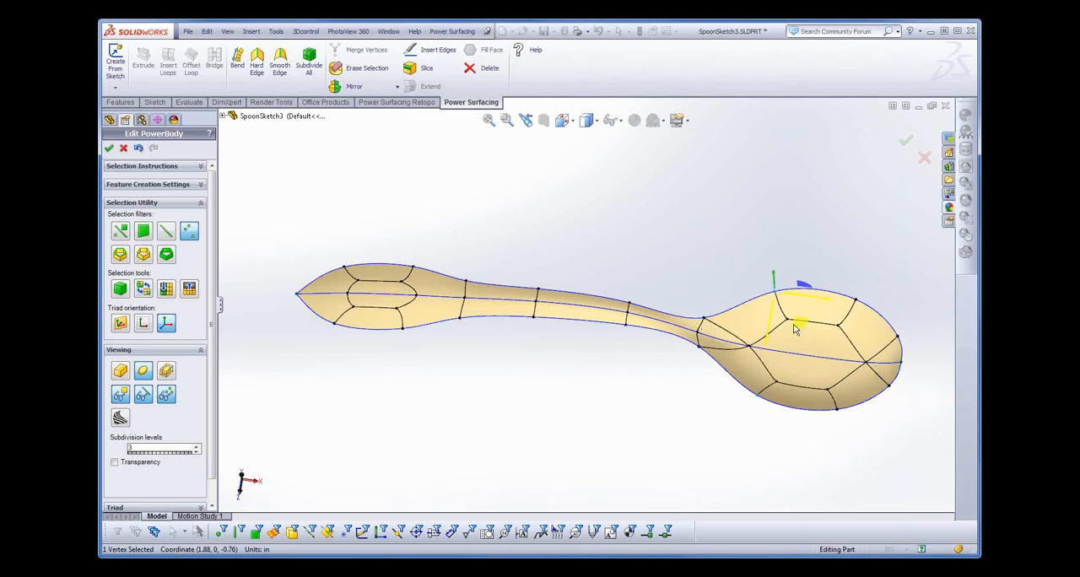
left_click_drag(800, 323, 778, 315)
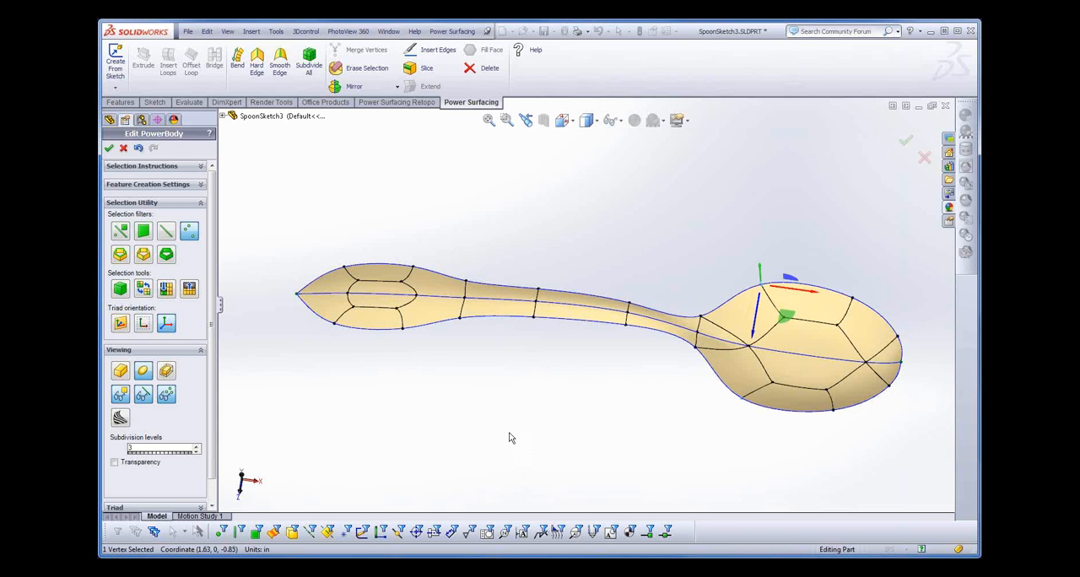
- Unify the mirror to combine both halves of the spoon into one body
middle_click_drag(509, 437, 533, 436)
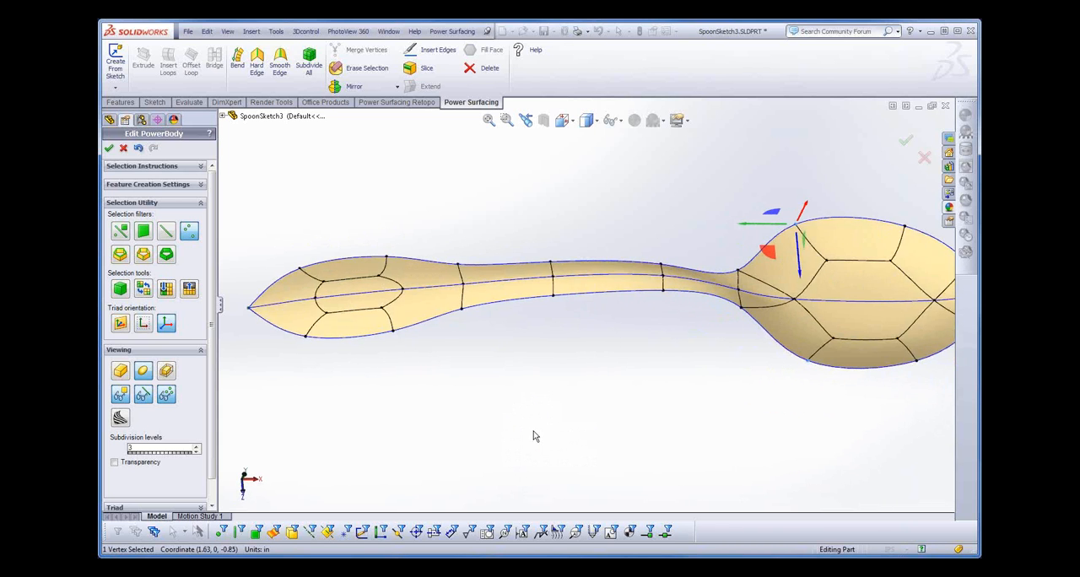
scroll(534, 436, "up", 3)
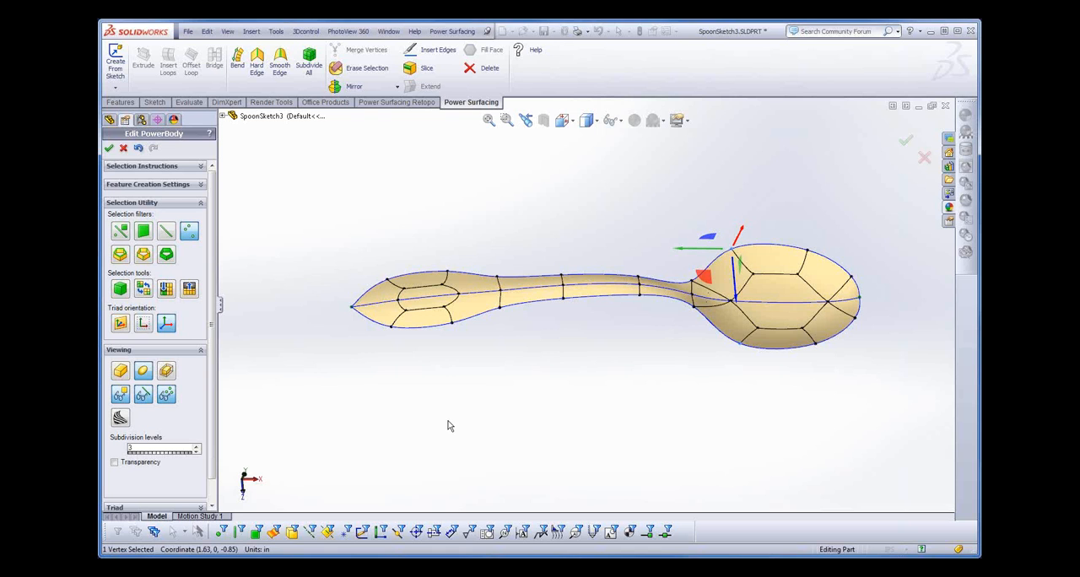
left_click(397, 87)
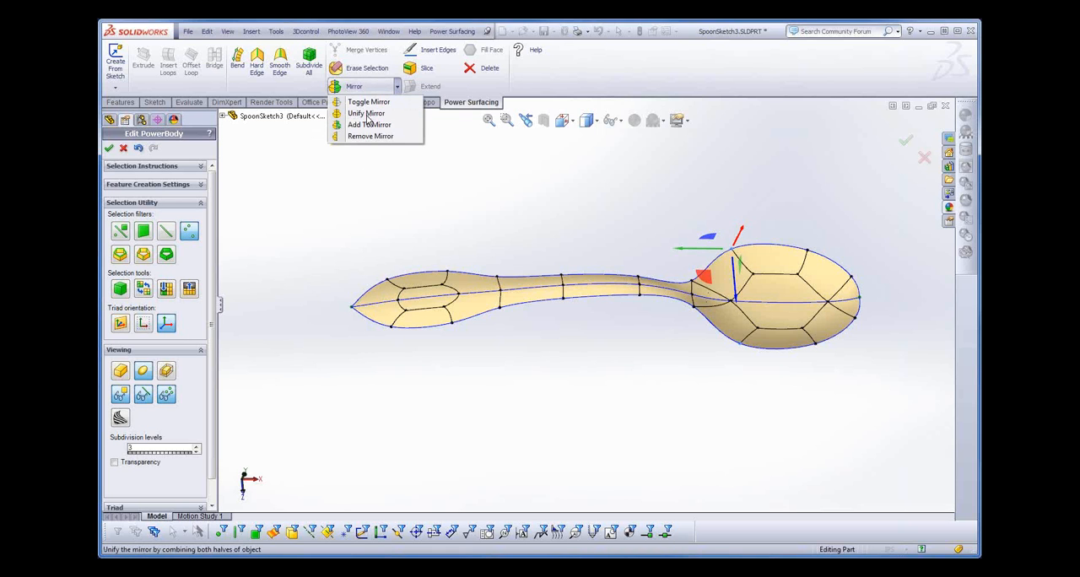
left_click(367, 113)
- Enable Weight for the handle's tip vertex, adjust it to sharpen the rounded tip slightly, and disable Weight again
mouse_move(453, 384)
middle_mouse_down()
mouse_move(449, 371)
mouse_move(438, 399)
mouse_move(445, 290)
mouse_move(413, 405)
mouse_move(318, 388)
mouse_move(403, 373)
mouse_move(458, 333)
mouse_move(421, 321)
mouse_move(425, 374)
mouse_move(458, 352)
mouse_move(448, 386)
middle_mouse_up()
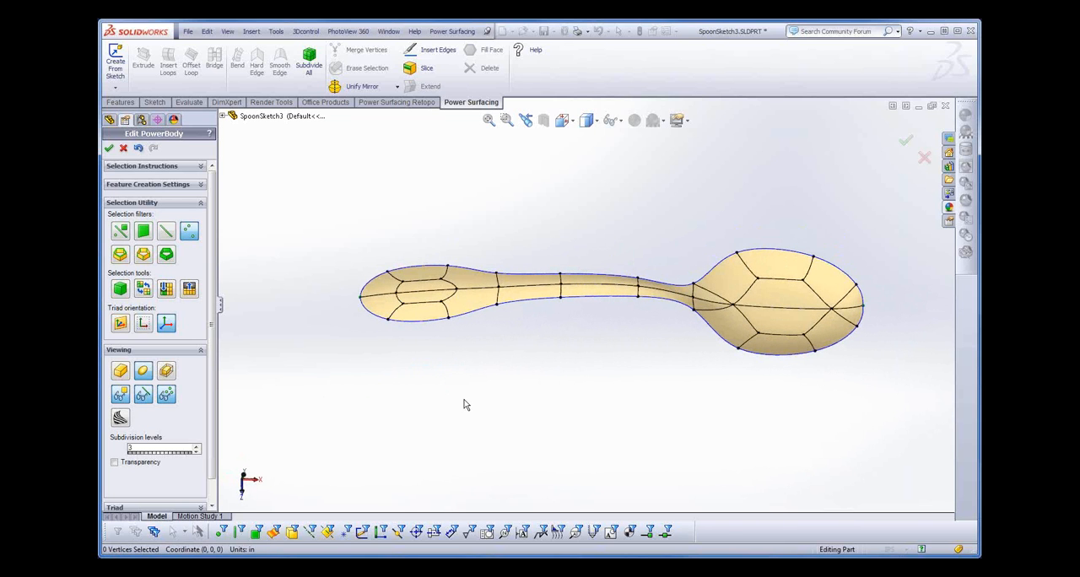
left_click(360, 300)
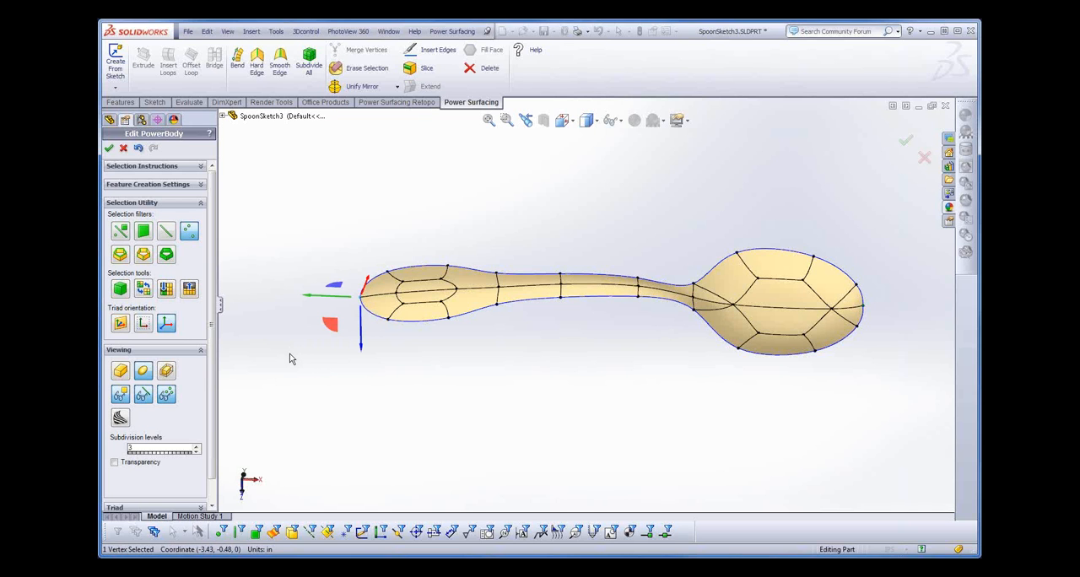
scroll(211, 438, "down", 1)
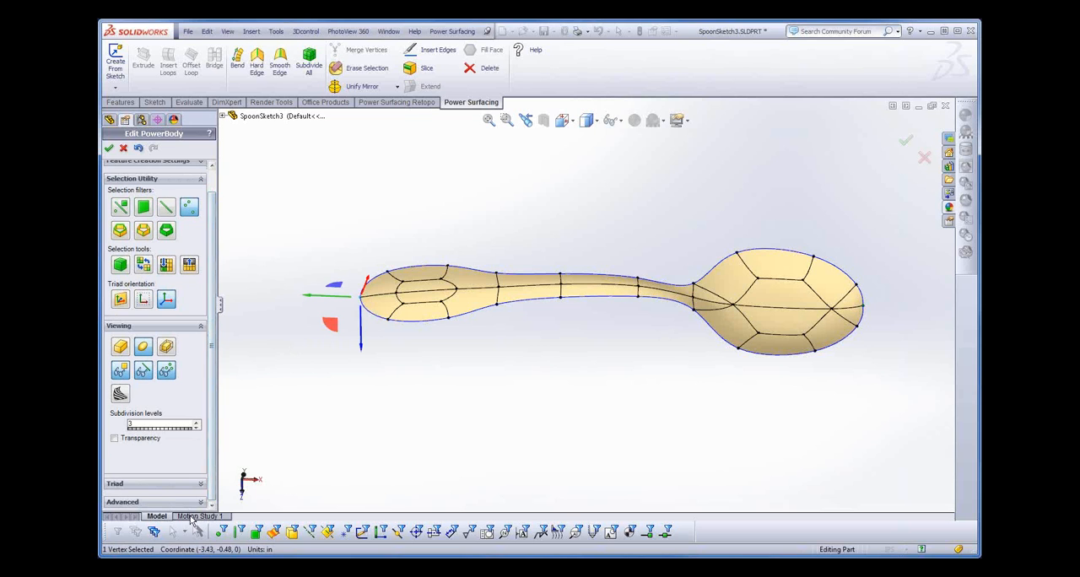
left_click(146, 504)
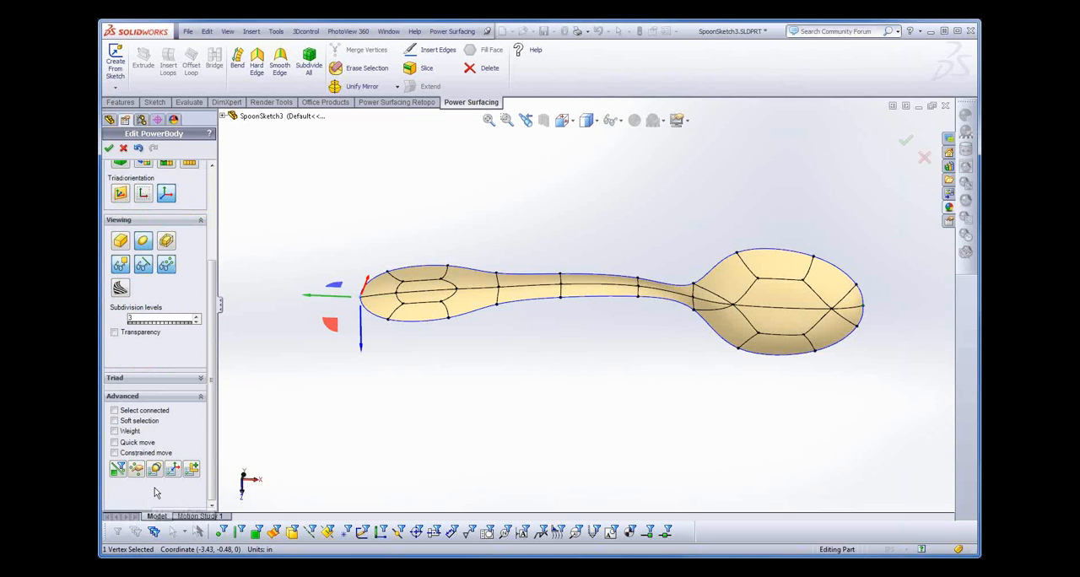
left_click(115, 431)
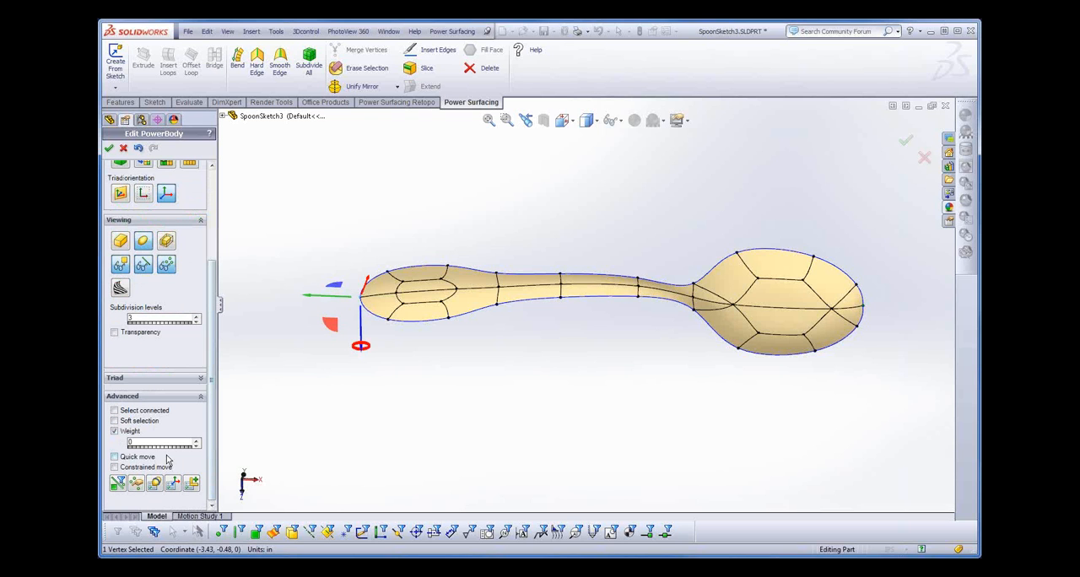
left_click_drag(367, 347, 372, 255)
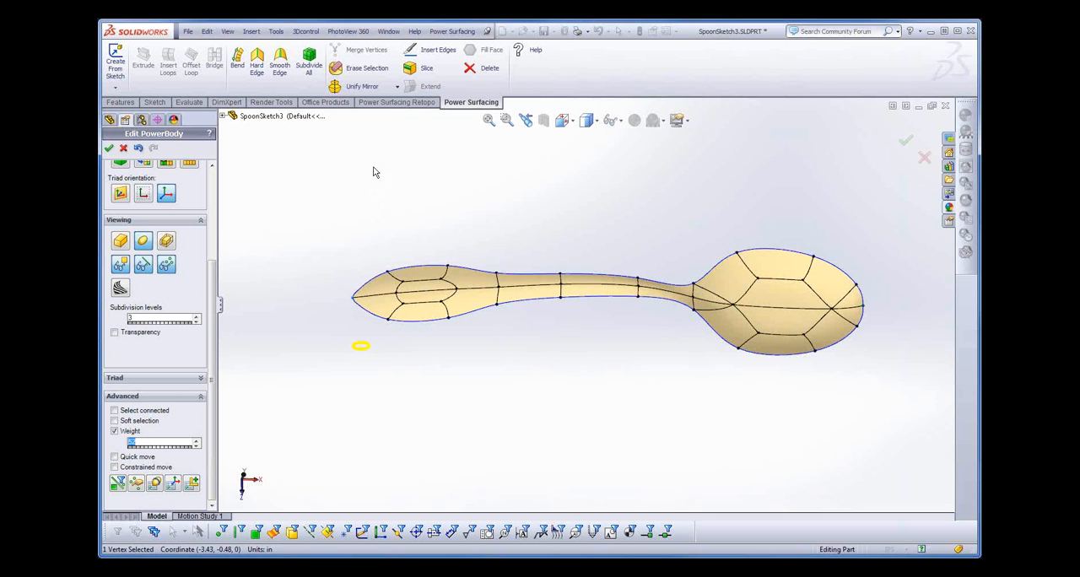
left_click_drag(395, 268, 415, 309)
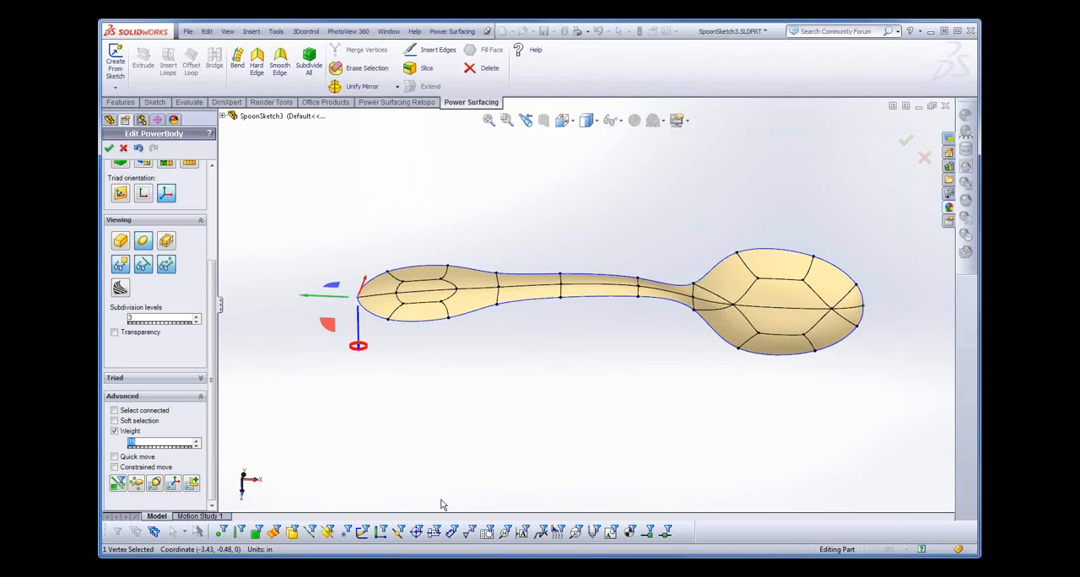
left_click(114, 432)
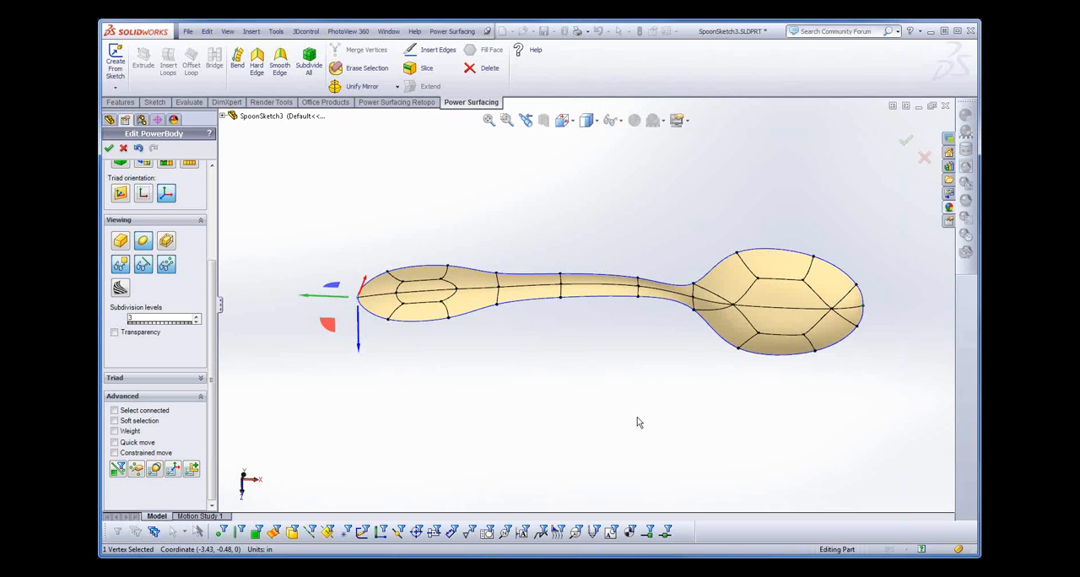
- Restrict selection to edges and erase the two centreline edges at the neck end and outer tip of the bowl
middle_click_drag(613, 372, 647, 383)
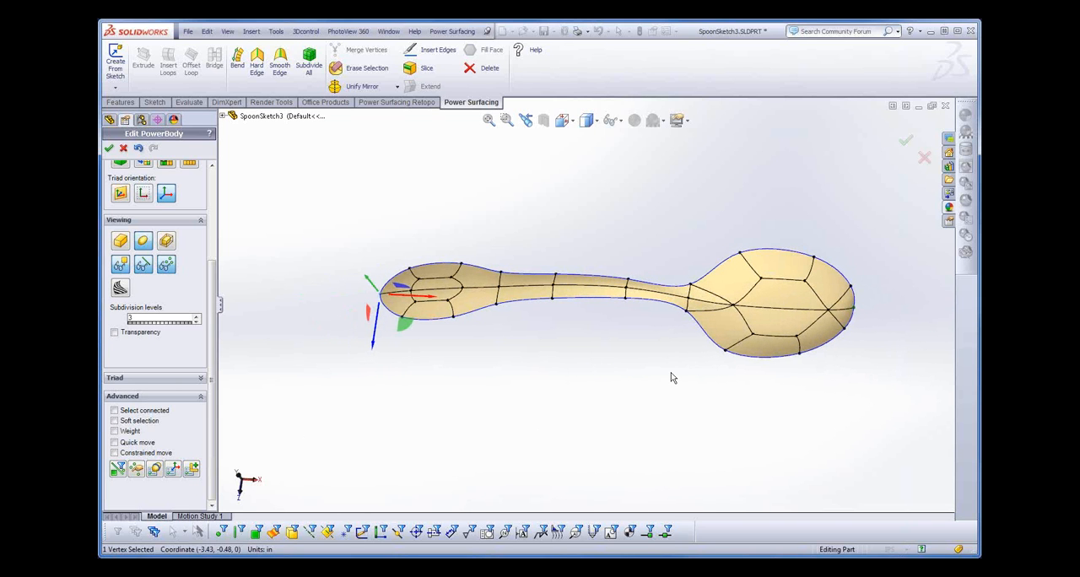
right_click(705, 303)
left_click(751, 287)
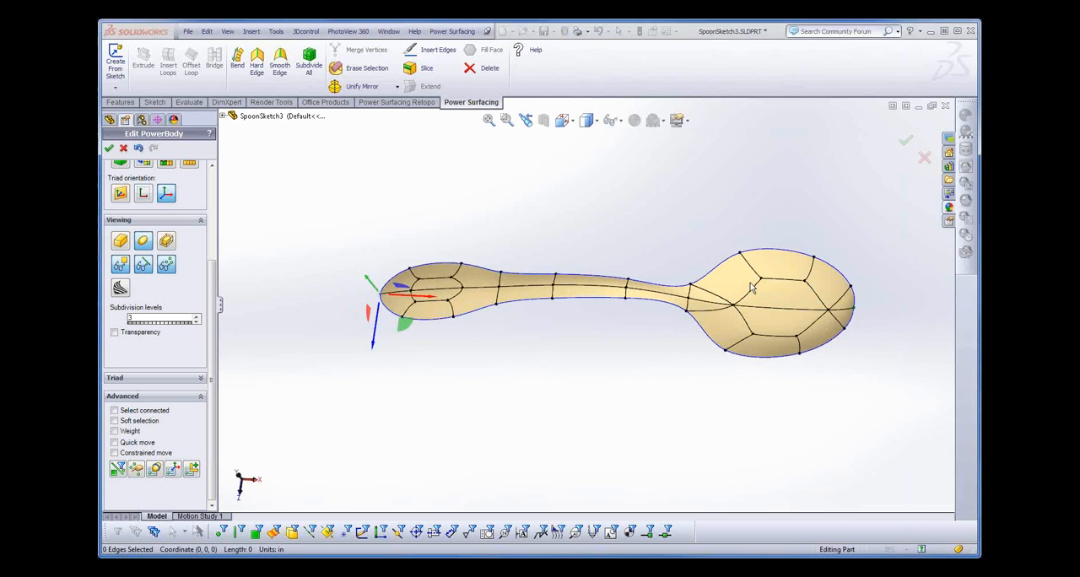
left_click(706, 304)
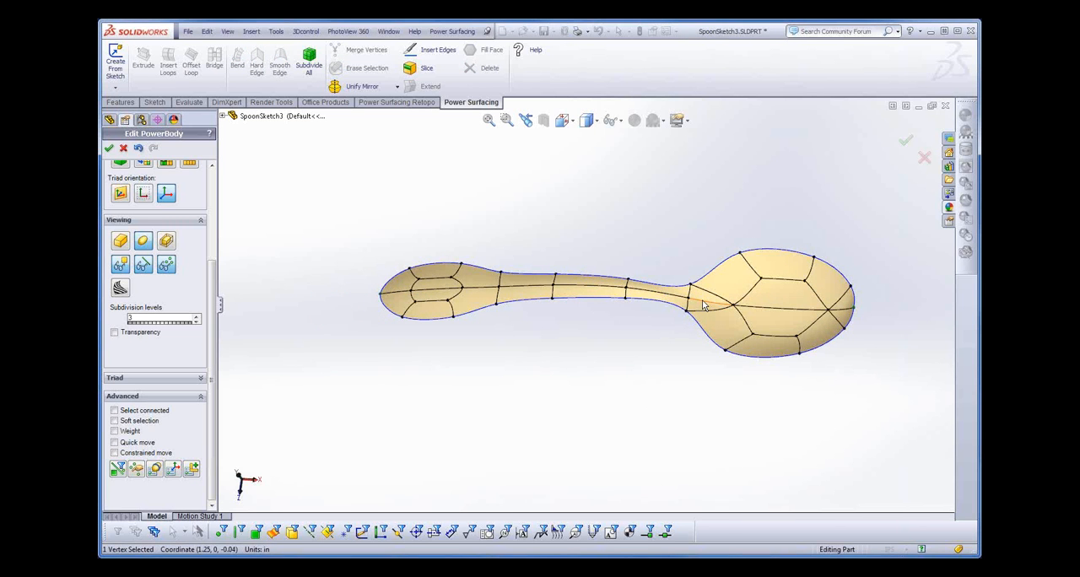
middle_click_drag(656, 426, 692, 413)
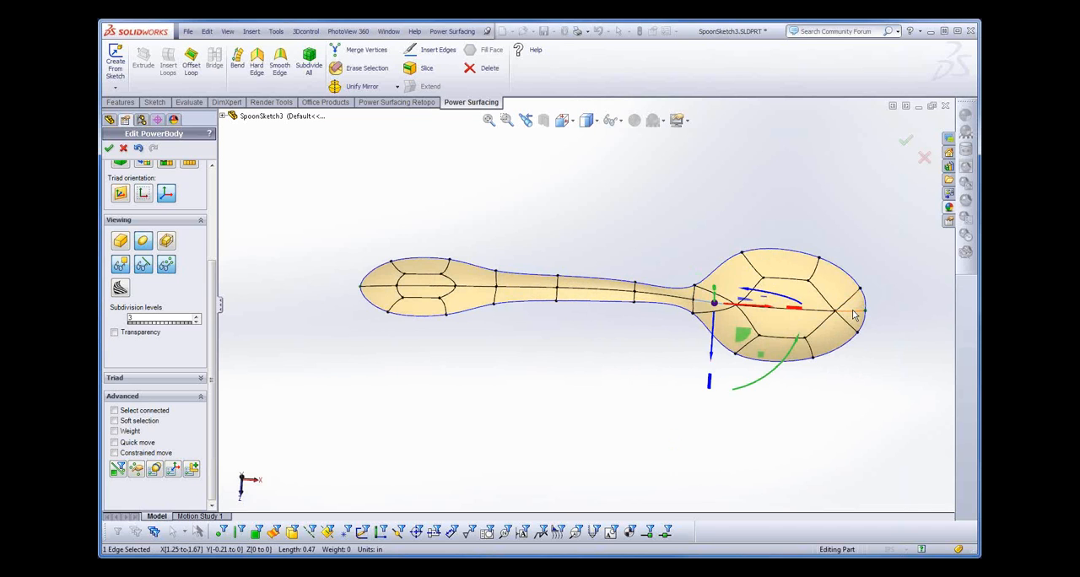
left_click(854, 314, "ctrl")
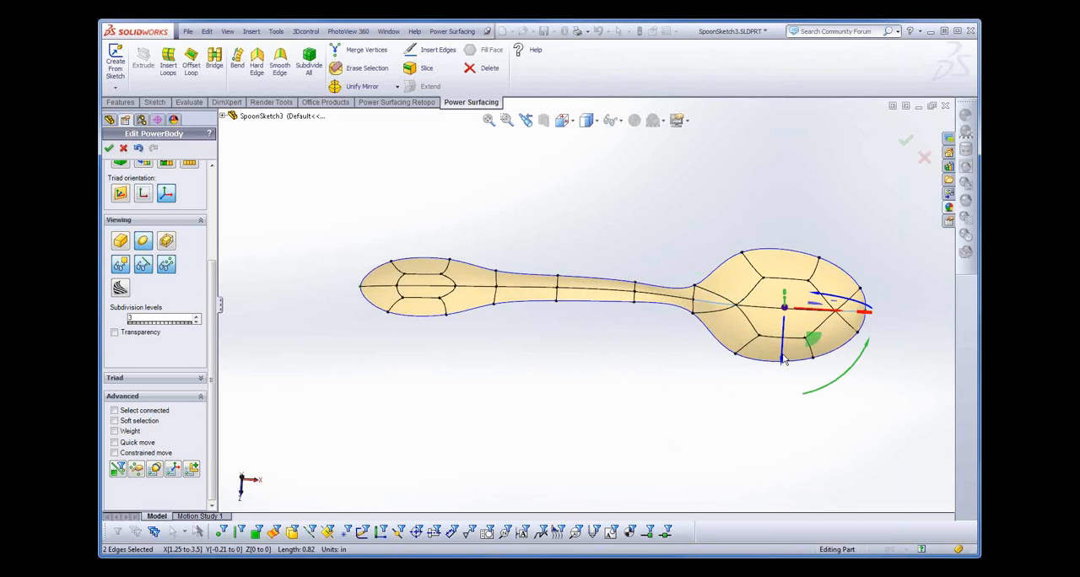
right_click(714, 323)
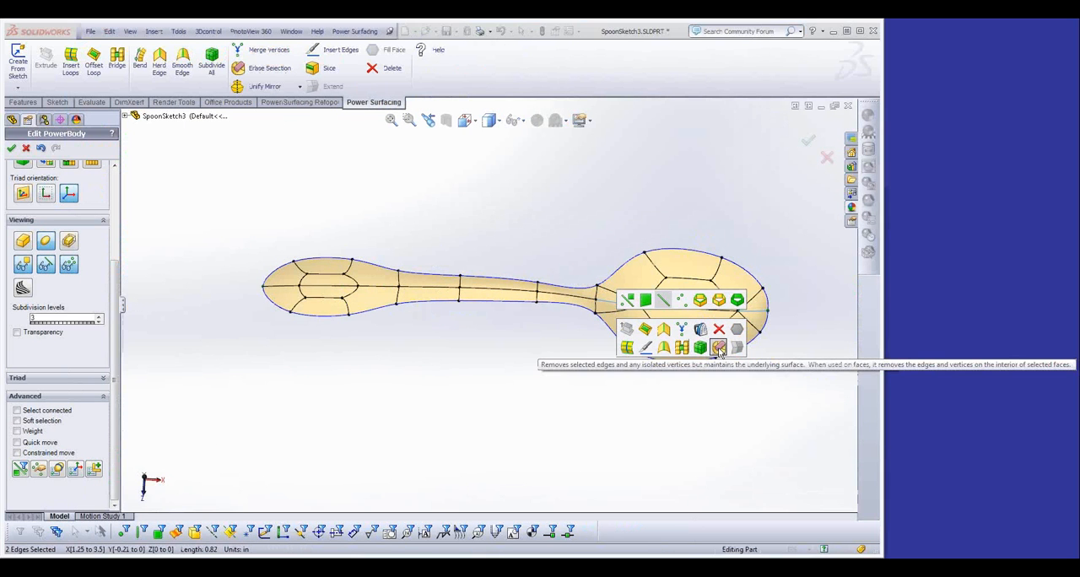
left_click(718, 348)
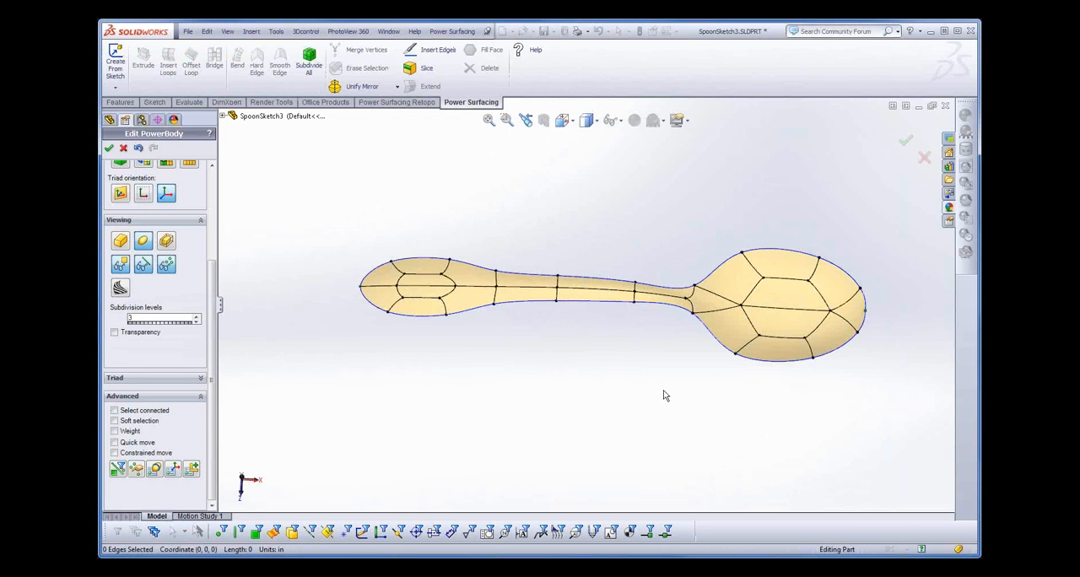
- Move the bowl's outermost tip vertex outward to about X 3.57 in
left_click(865, 311)
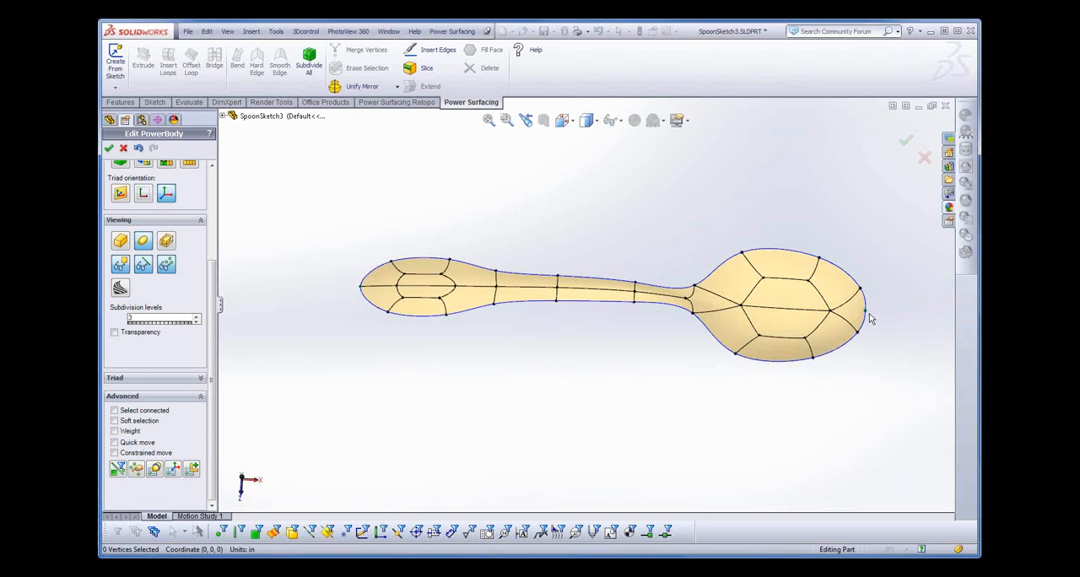
left_click_drag(897, 313, 904, 322)
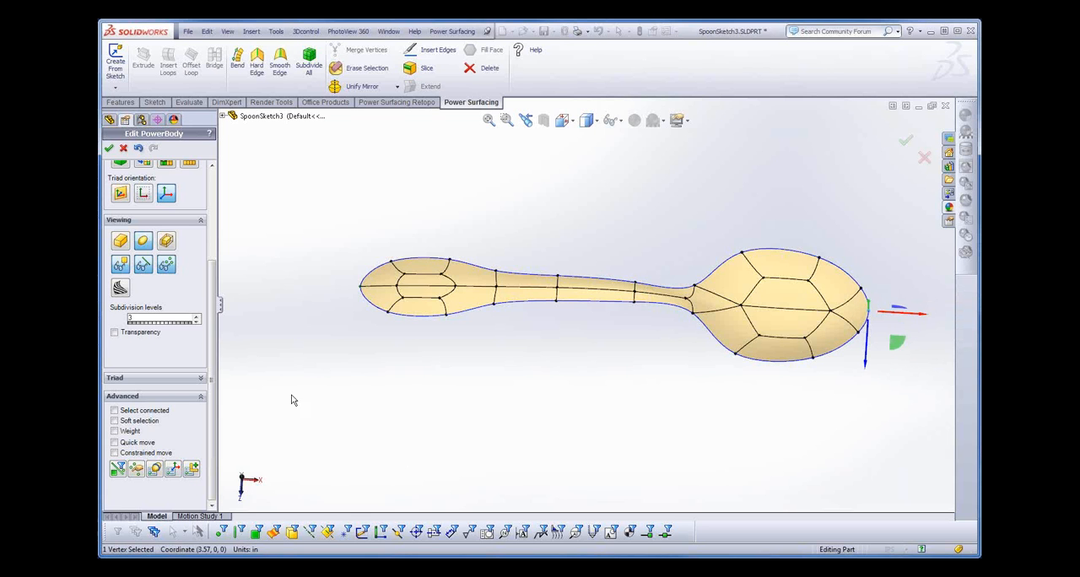
middle_click_drag(554, 383, 561, 260)
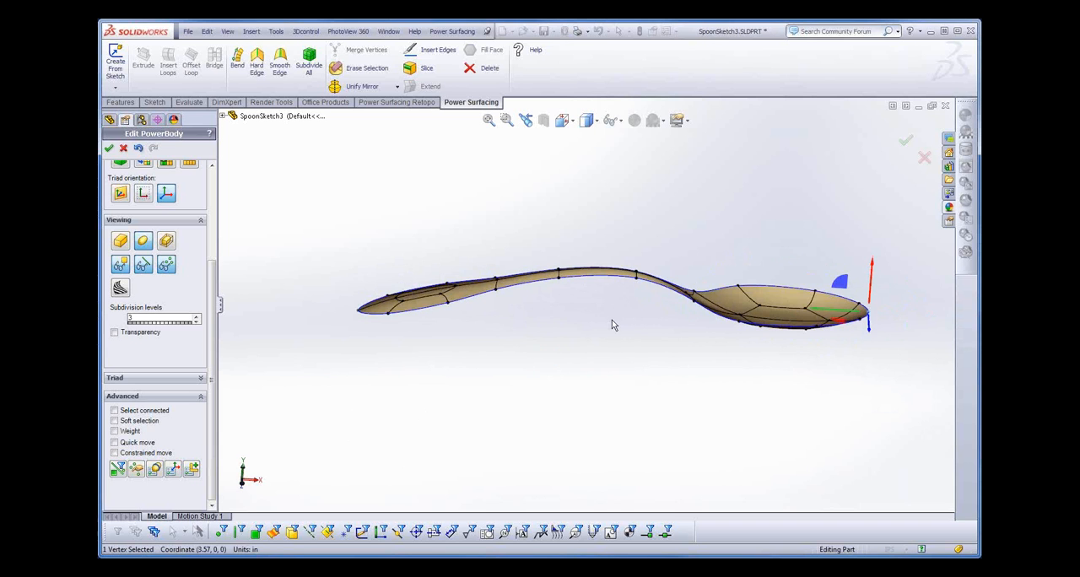
middle_click_drag(611, 324, 602, 379)
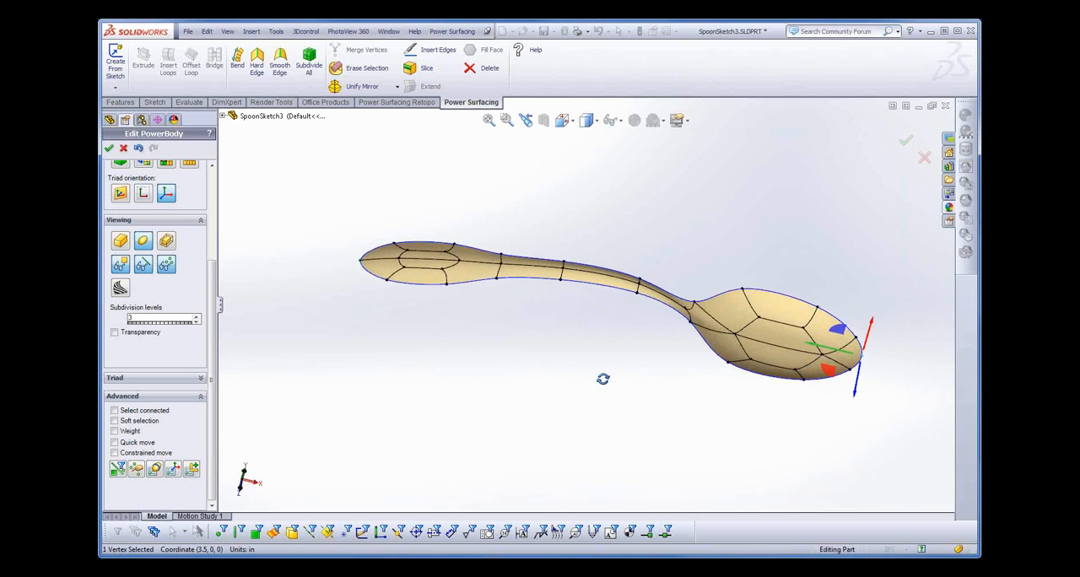
- Thicken the spoon surface into a solid with a thickness value of -10%
left_click(464, 35)
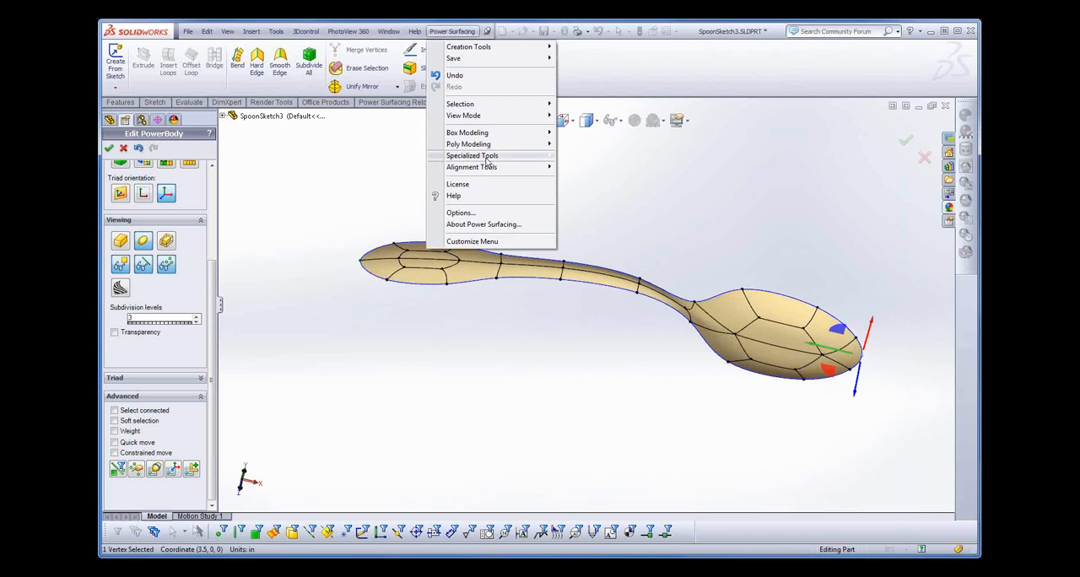
mouse_move(491, 160)
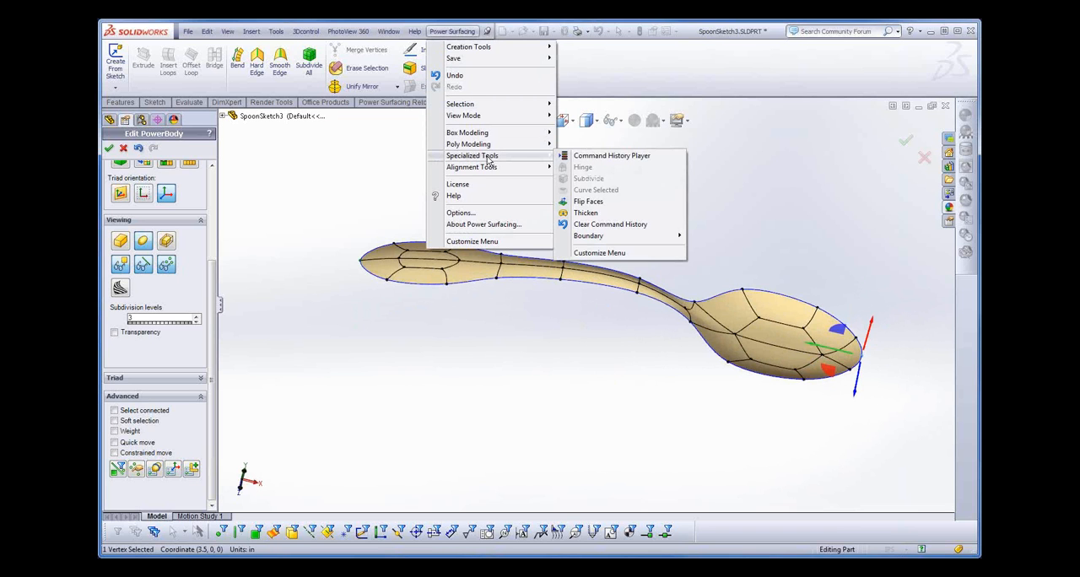
left_click(585, 213)
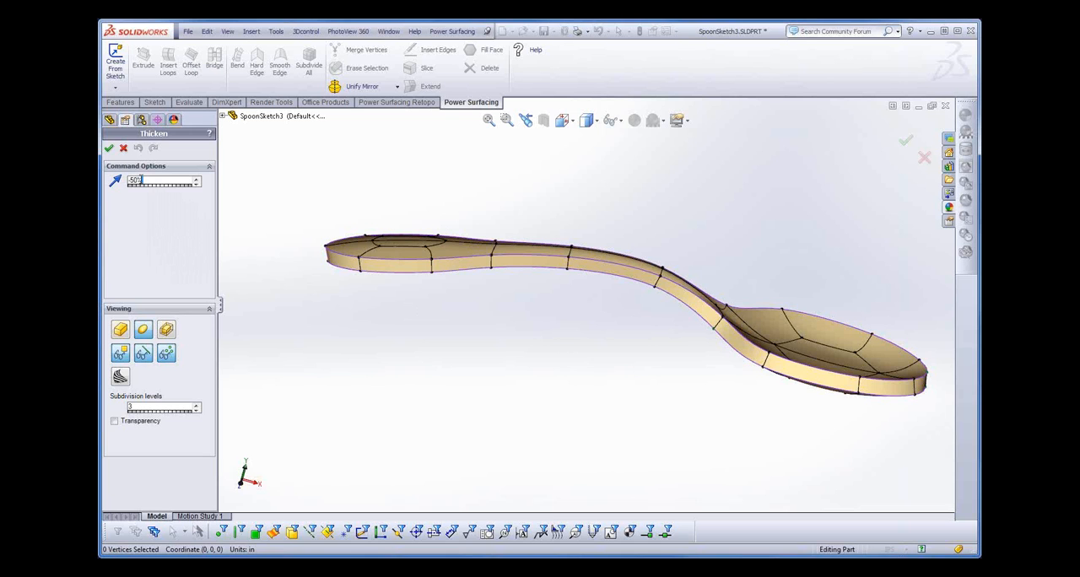
left_click_drag(142, 180, 129, 179)
type("1")
type("-10")
key("Return")
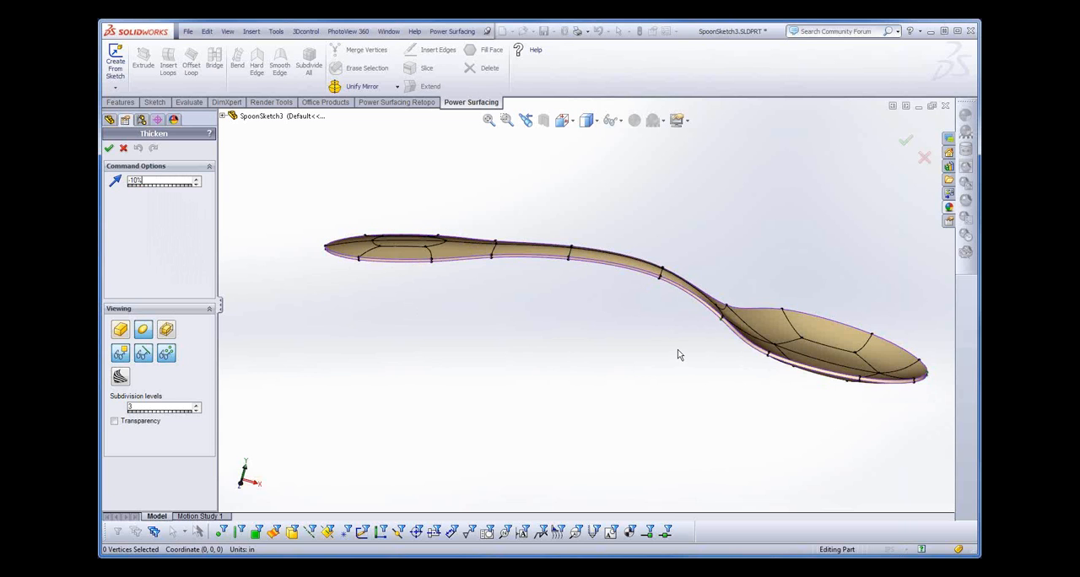
middle_click_drag(678, 354, 673, 287)
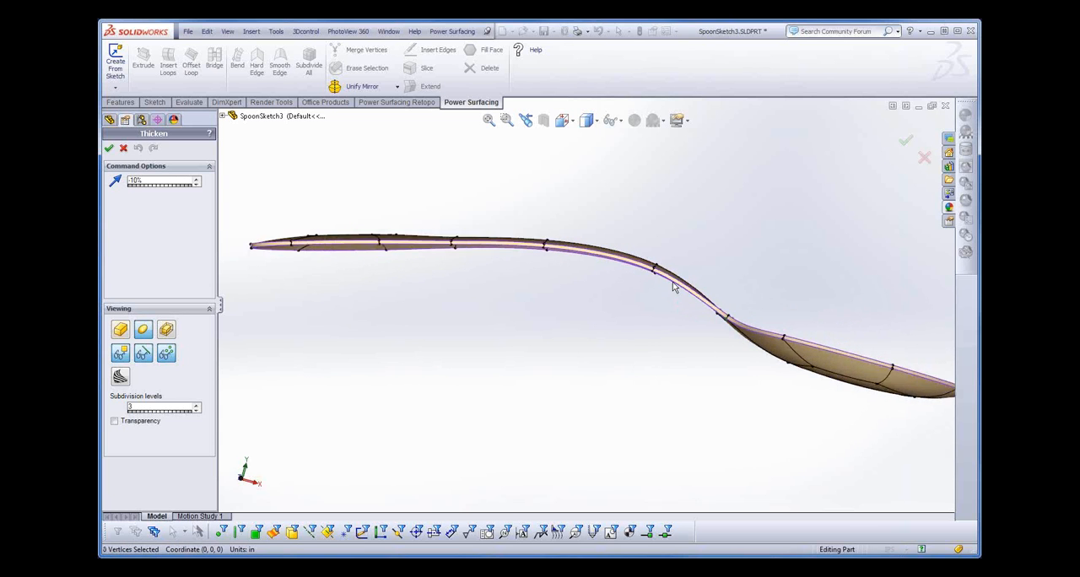
scroll(670, 286, "down", 5)
middle_click_drag(631, 346, 610, 316)
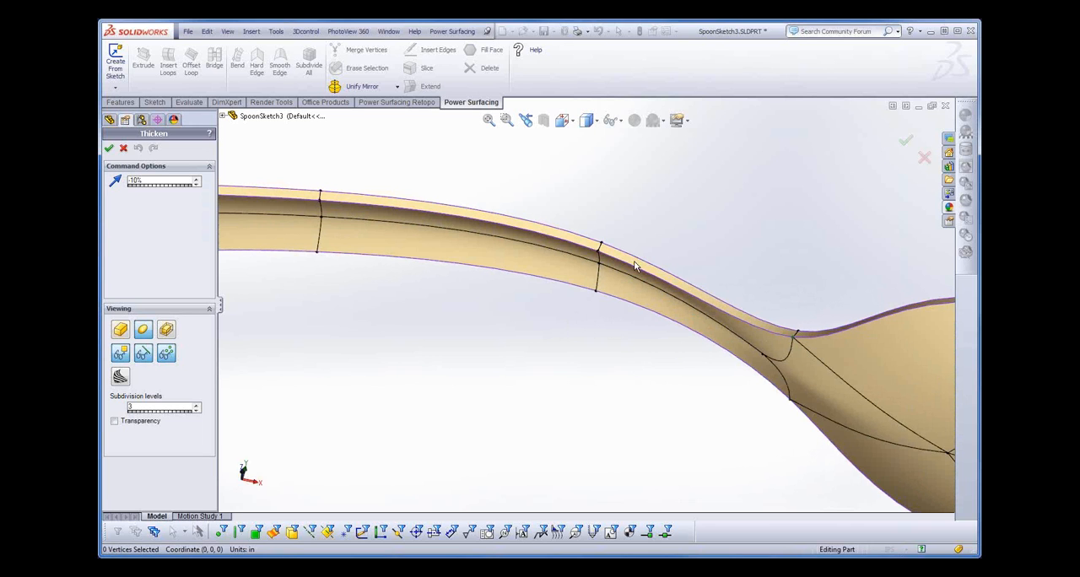
key("Return")
- Restrict selection to edges and lower the two underside cross edges of the handle nearest the neck to about Y 0.3 to 0.37 in
right_click(602, 332)
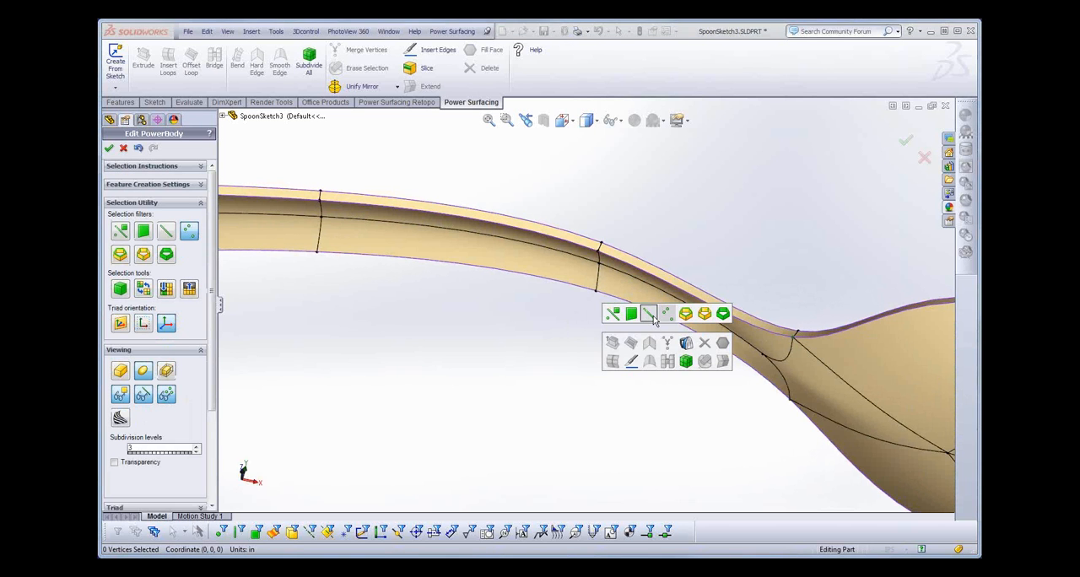
left_click(649, 315)
left_click(598, 259)
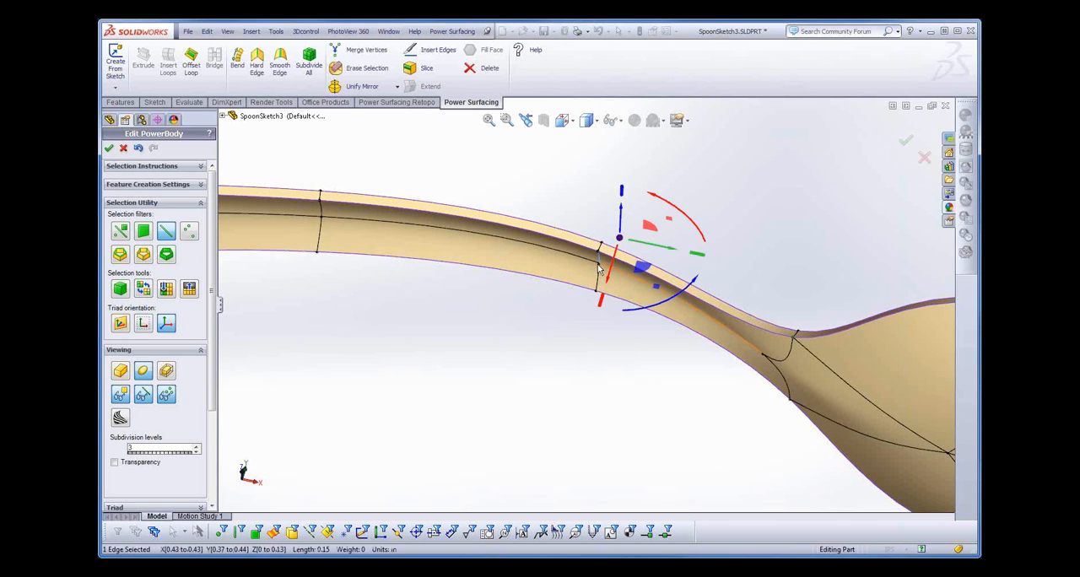
left_click(597, 278, "ctrl")
mouse_move(599, 355)
middle_mouse_down()
mouse_move(596, 364)
mouse_move(601, 337)
middle_mouse_up()
left_click_drag(612, 287, 592, 308)
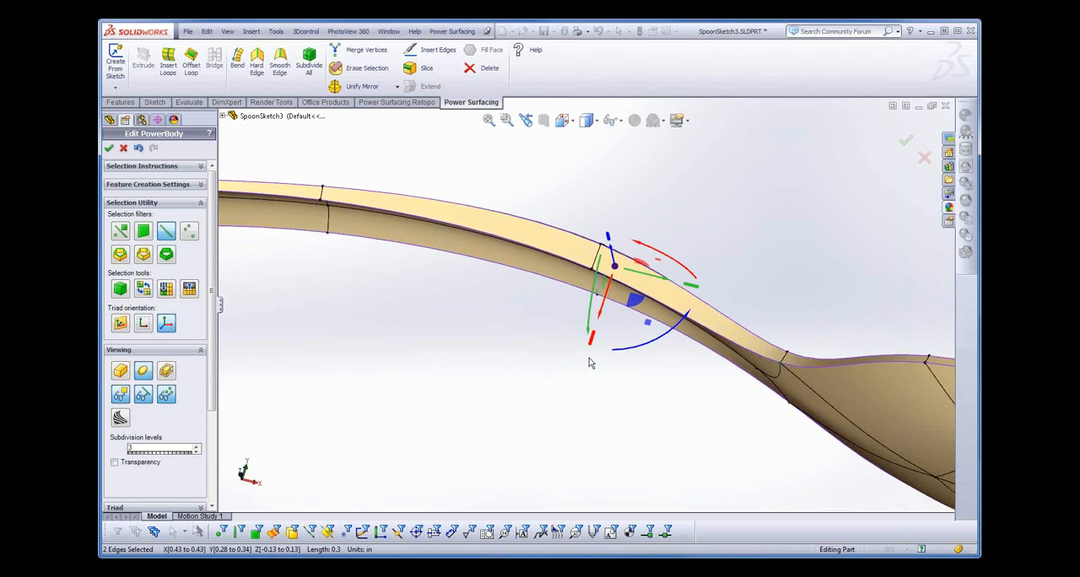
middle_click_drag(591, 361, 569, 400)
left_click(593, 291)
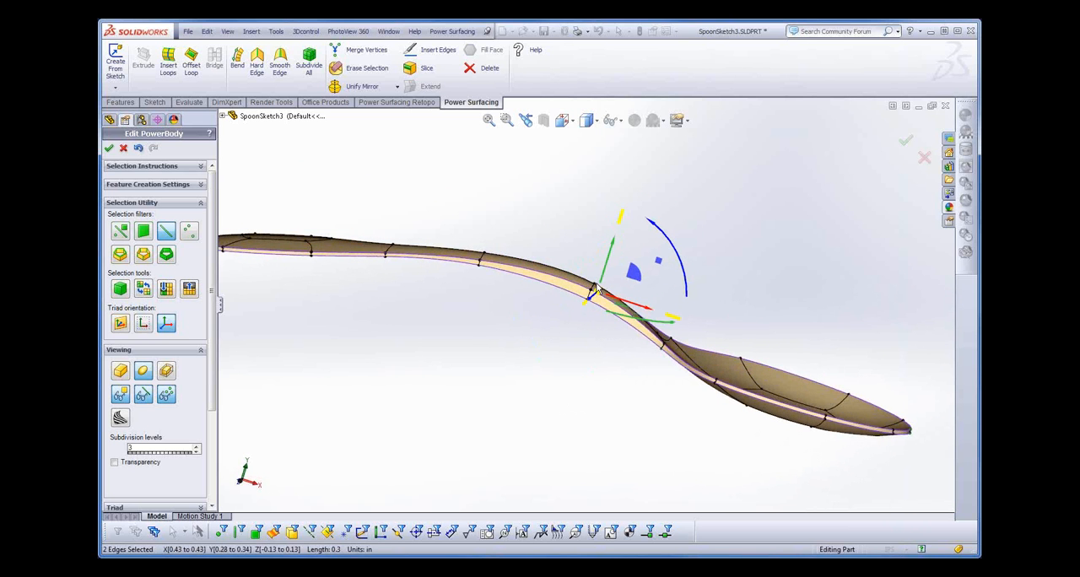
left_click_drag(605, 271, 605, 268)
mouse_move(591, 374)
middle_mouse_down()
mouse_move(561, 467)
mouse_move(605, 371)
middle_mouse_up()
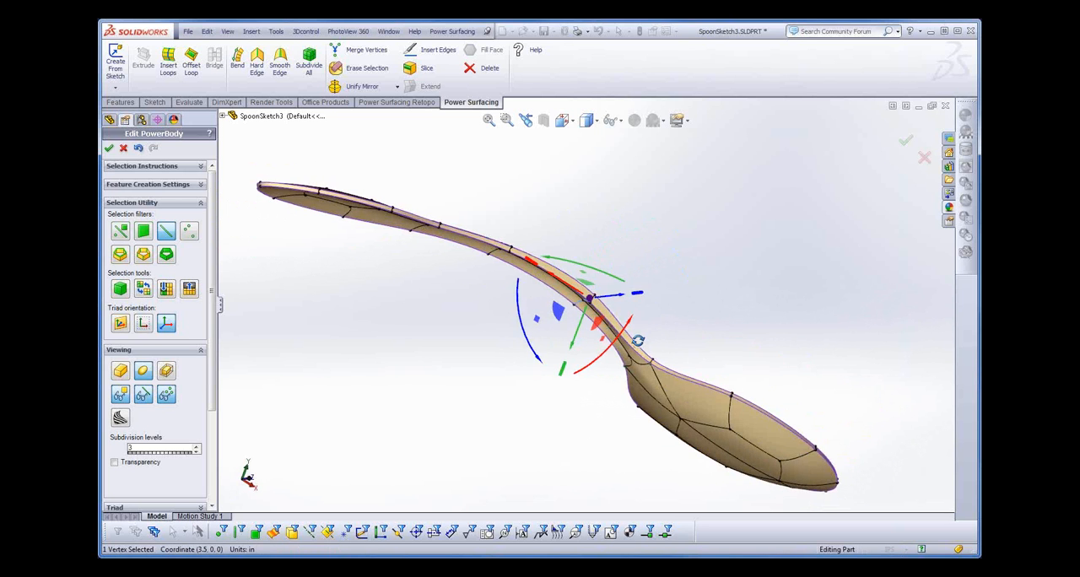
- Restrict selection to vertices, lower the neck's underside centreline vertex to about Y -0.1 in, and finish editing the PowerBody
right_click(605, 369)
left_click(668, 351)
left_click(634, 363)
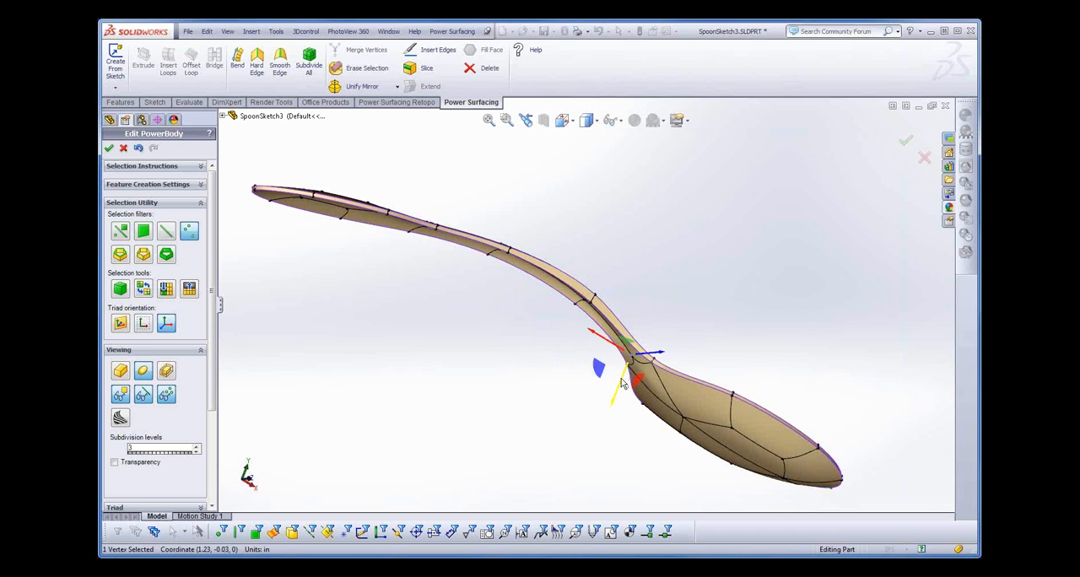
left_click_drag(622, 381, 620, 385)
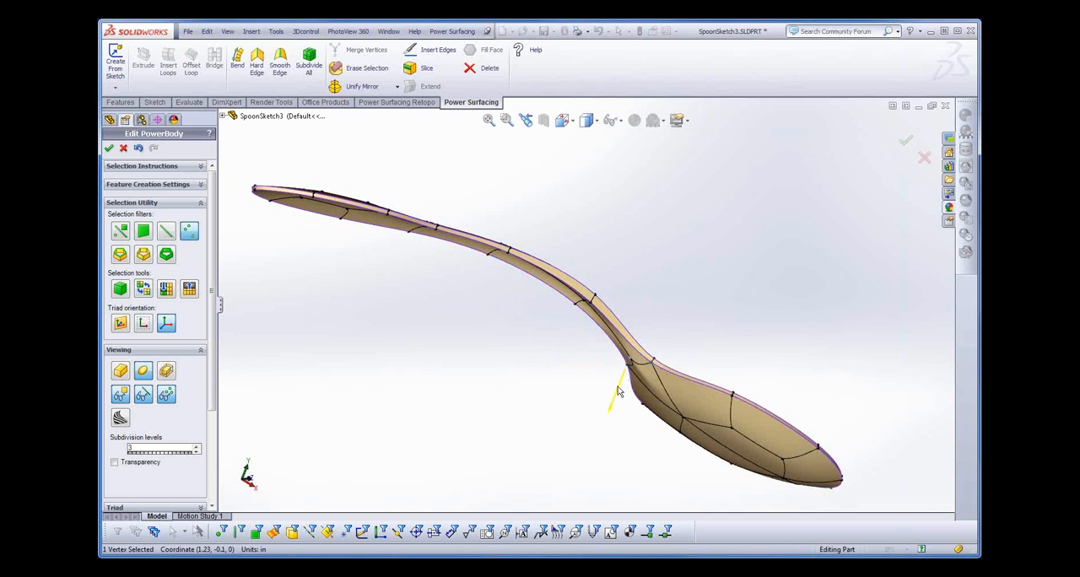
middle_click_drag(476, 339, 403, 432)
scroll(463, 358, "up", 1)
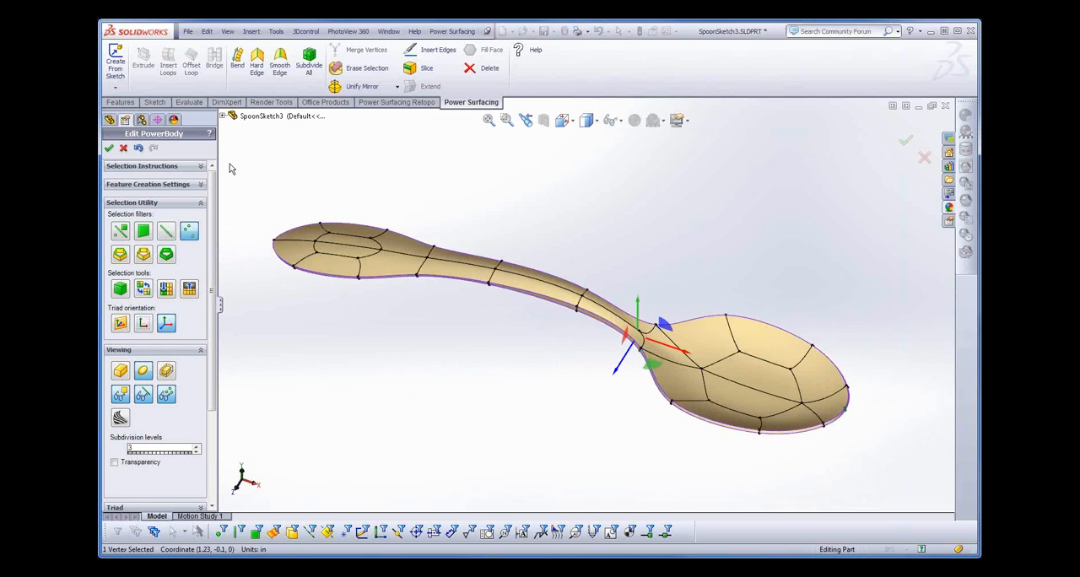
left_click(110, 148)
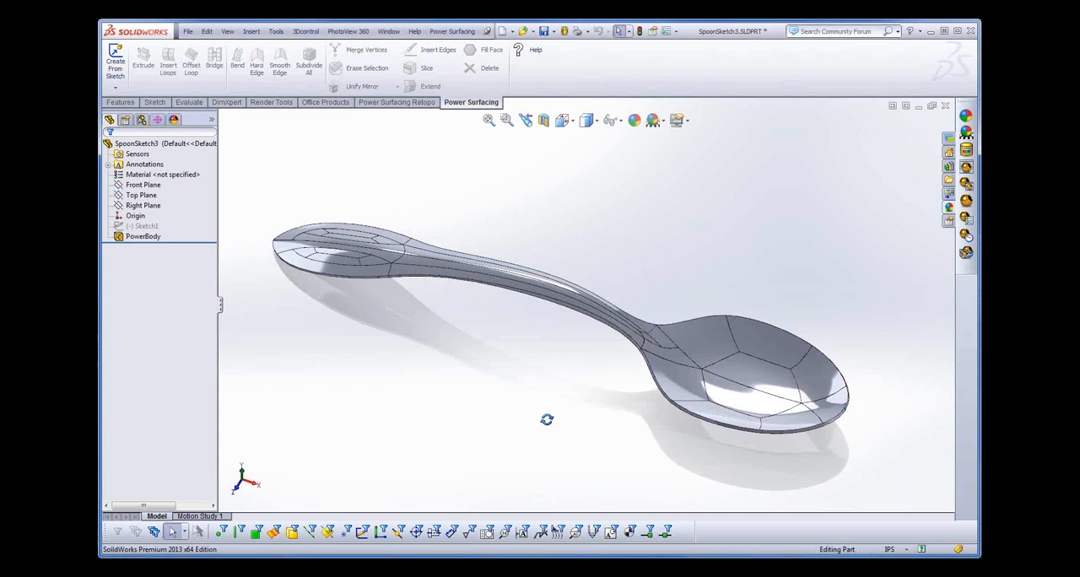
mouse_move(547, 420)
middle_mouse_down()
mouse_move(619, 354)
mouse_move(656, 352)
mouse_move(668, 296)
mouse_move(517, 342)
mouse_move(525, 301)
mouse_move(542, 304)
mouse_move(540, 346)
middle_mouse_up()
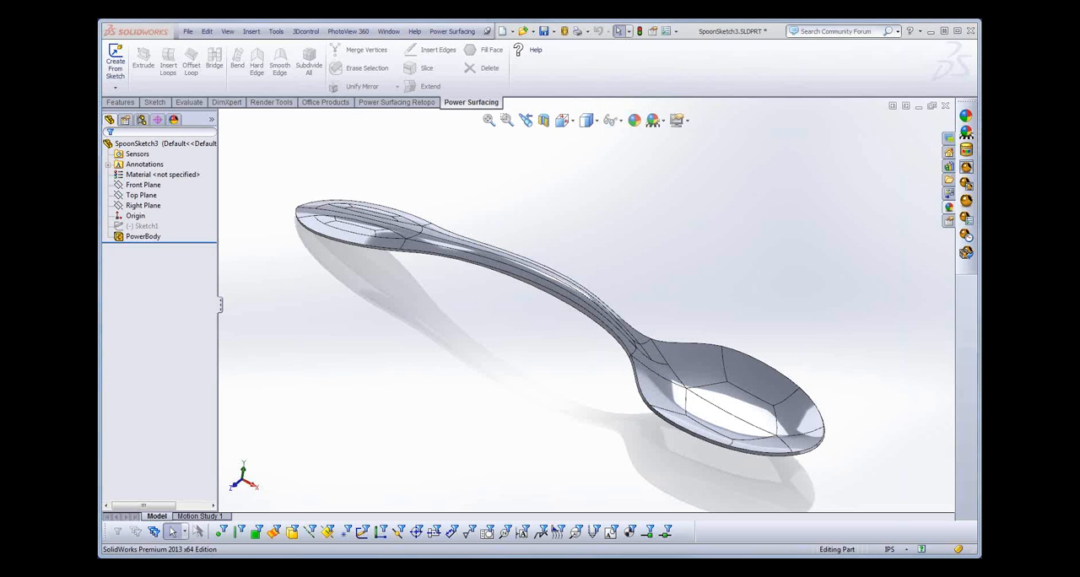
left_click(141, 238)
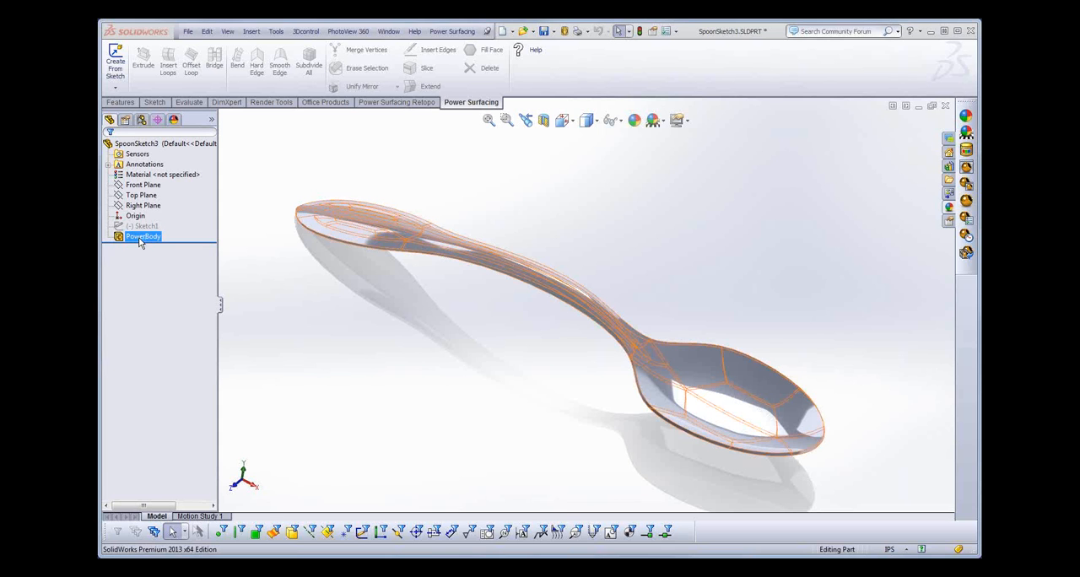
left_click(270, 221)
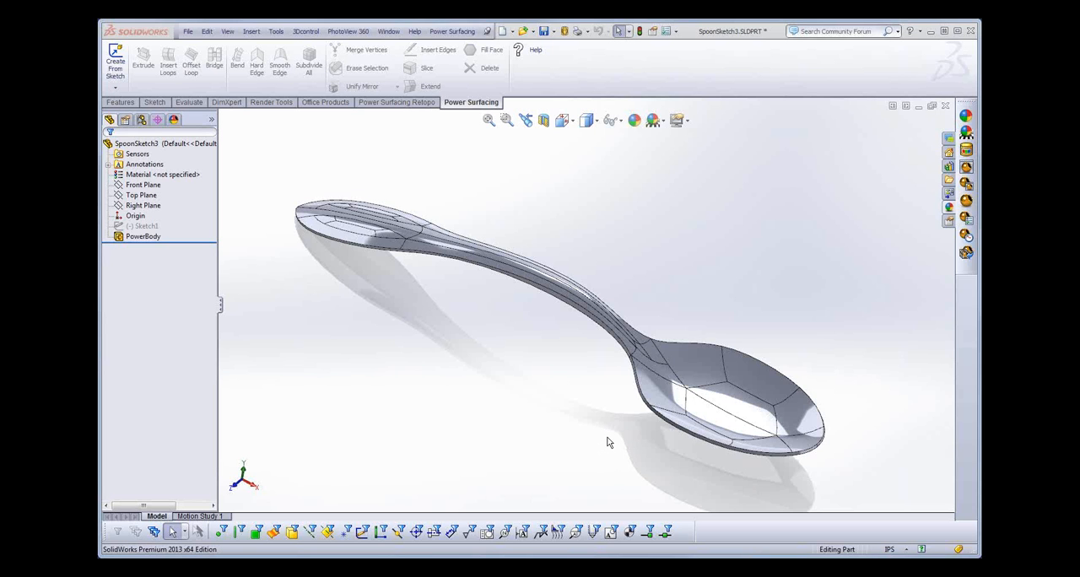
middle_click_drag(607, 440, 645, 461)
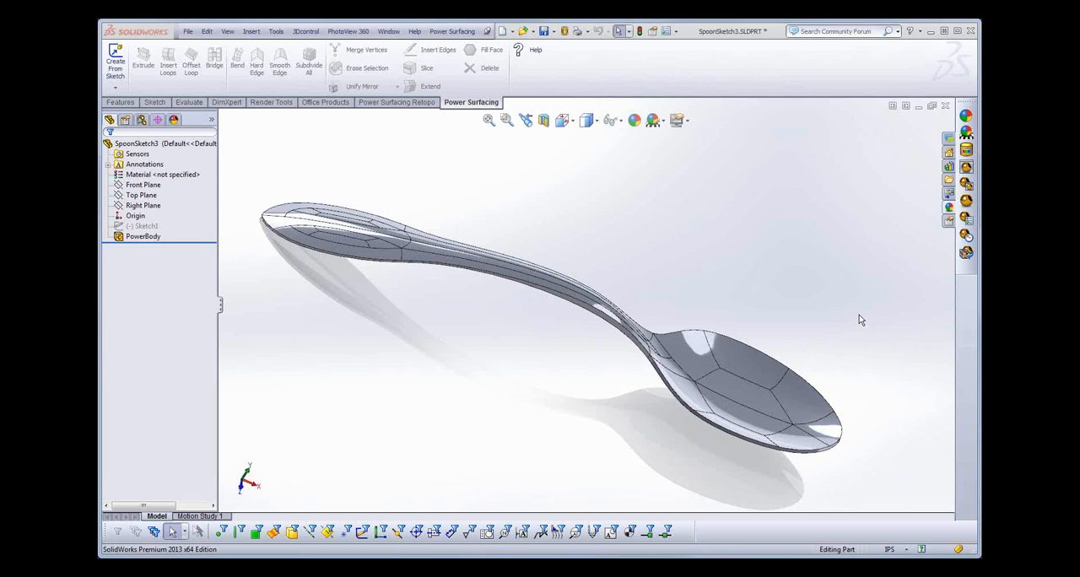
middle_click_drag(856, 310, 855, 290)
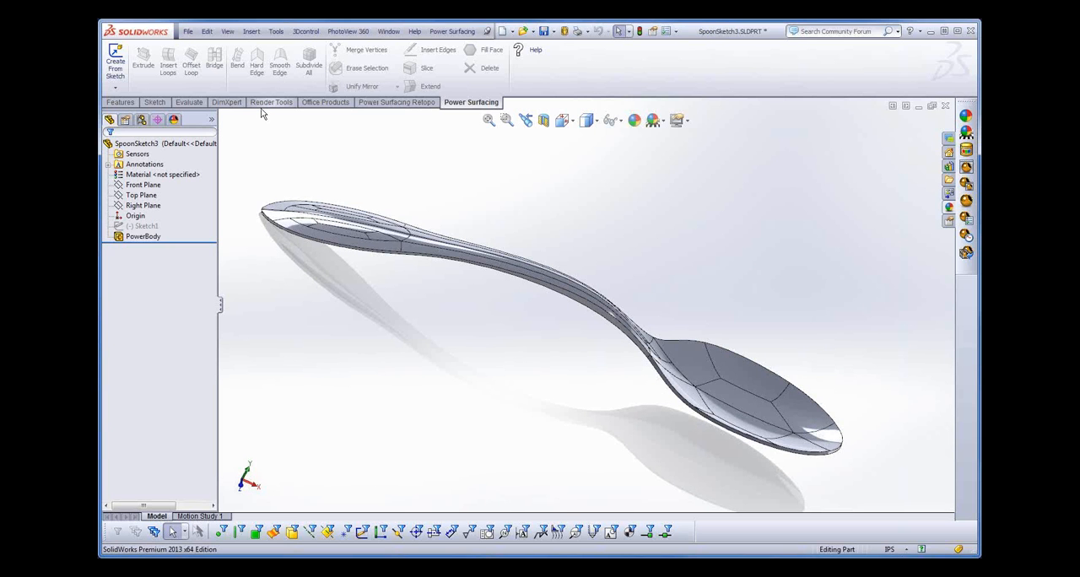
- Close the spoon part without saving and open the recent part BoundaryTests.SLDPRT
left_click(188, 32)
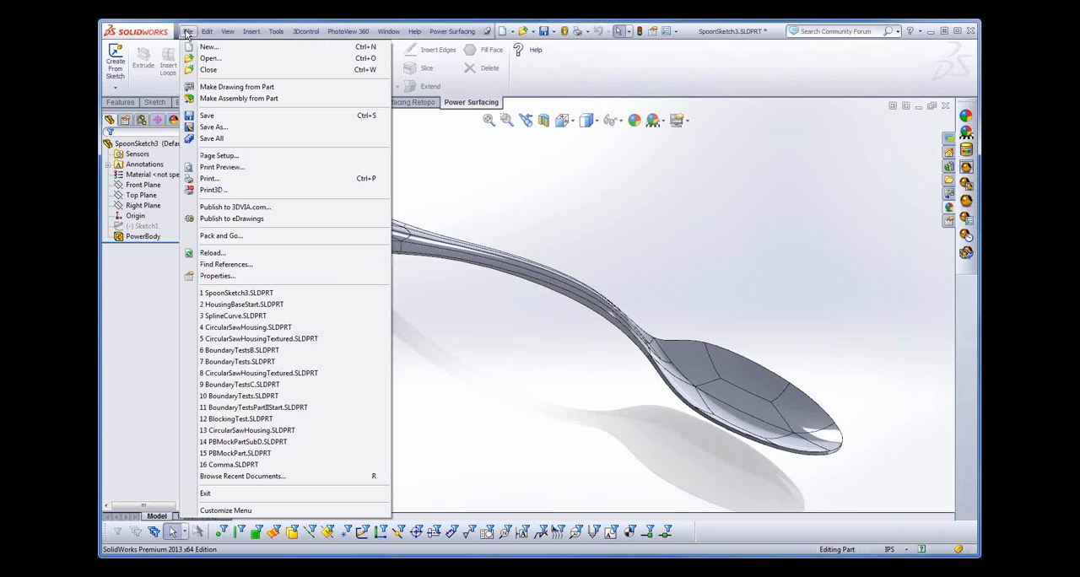
left_click(209, 69)
left_click(595, 314)
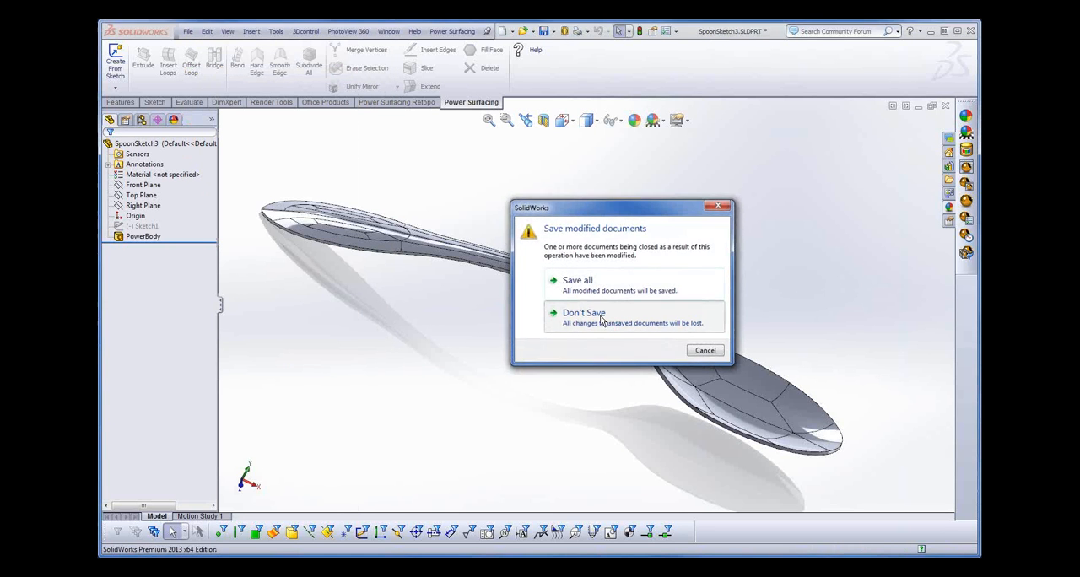
left_click(188, 33)
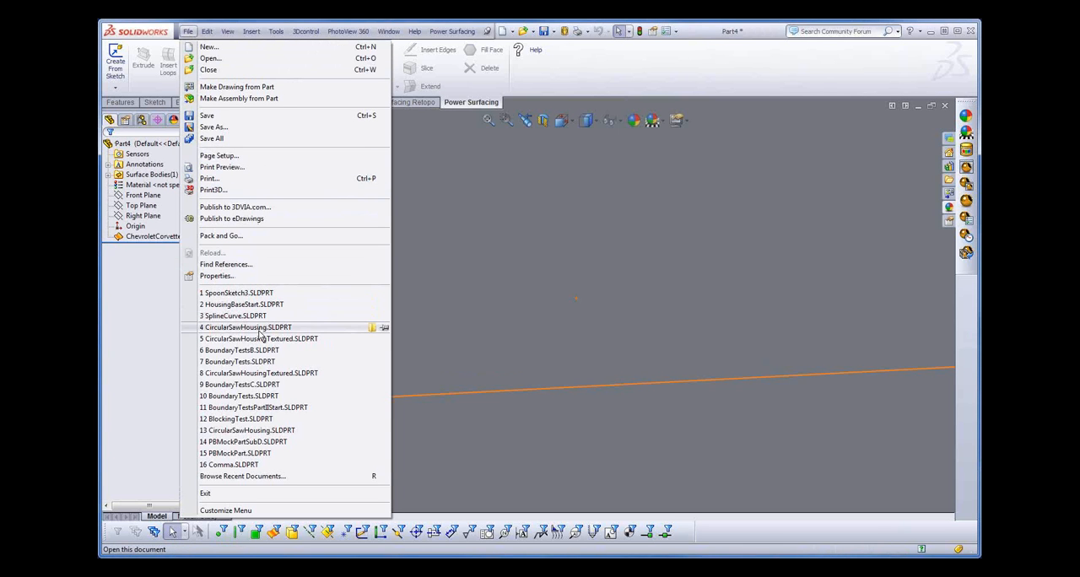
left_click(245, 363)
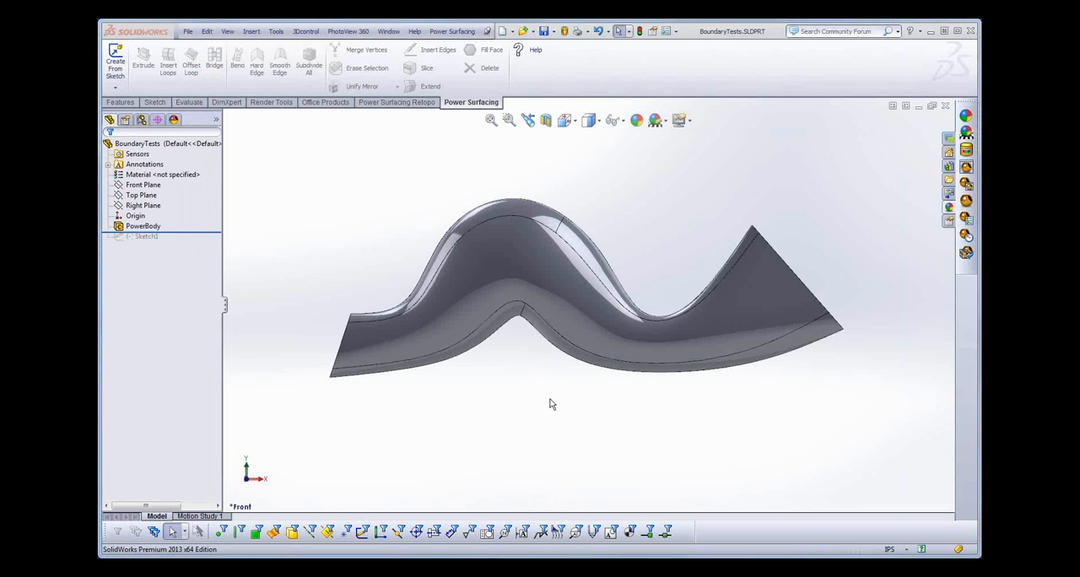
- Edit the PowerBody, set its feature creation type to 1 To 1 Planar, and convert it
middle_click_drag(549, 405, 373, 328)
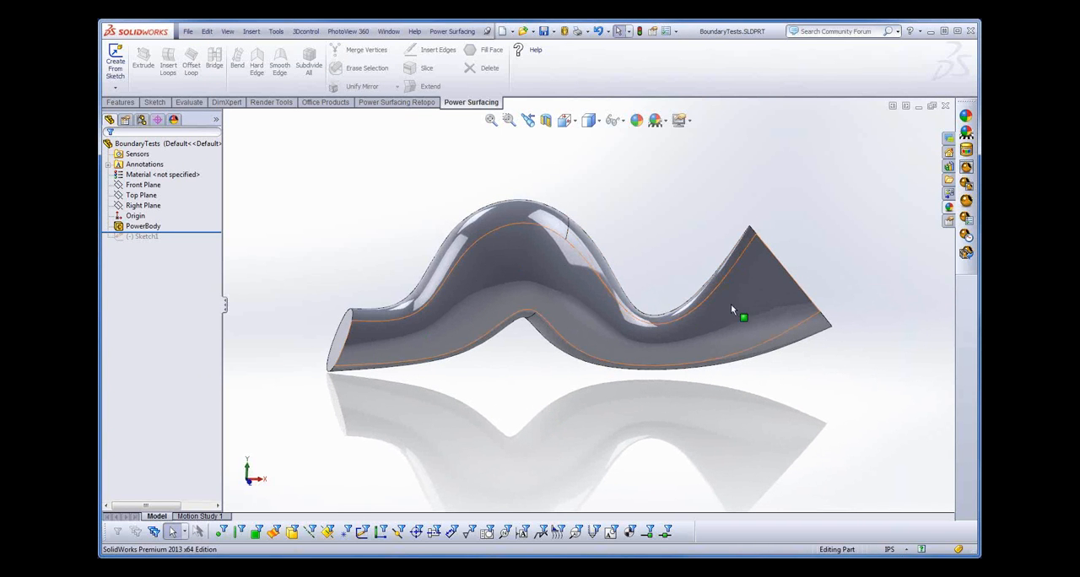
middle_click_drag(495, 402, 482, 421)
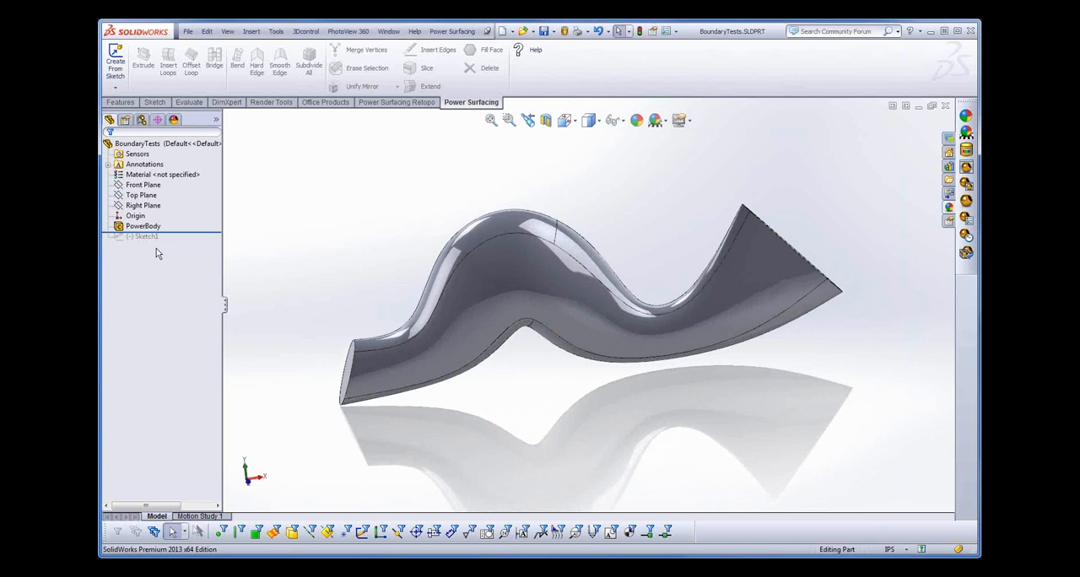
right_click(137, 226)
left_click(150, 192)
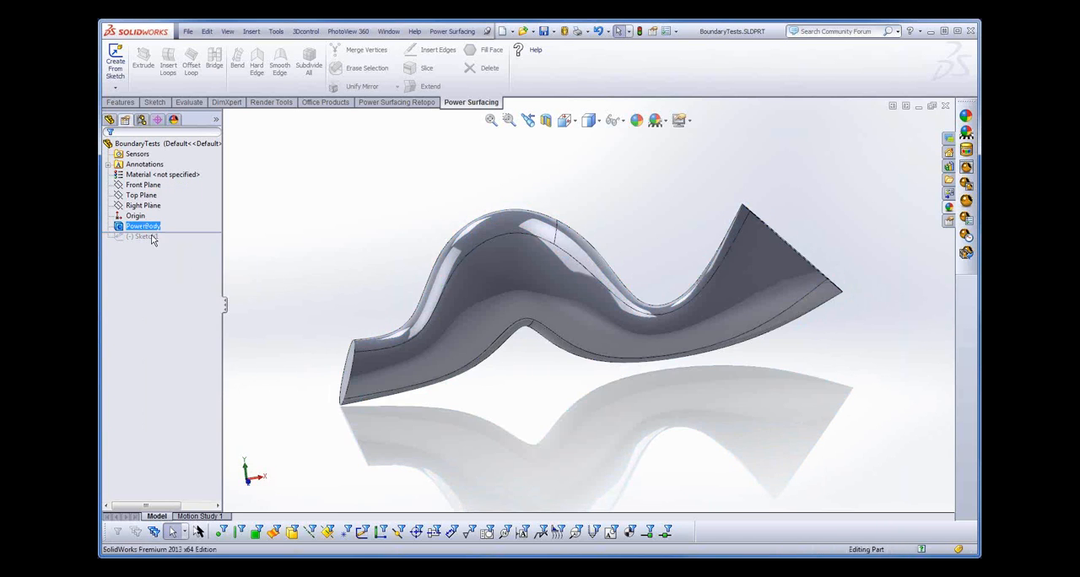
middle_click_drag(416, 490, 586, 490)
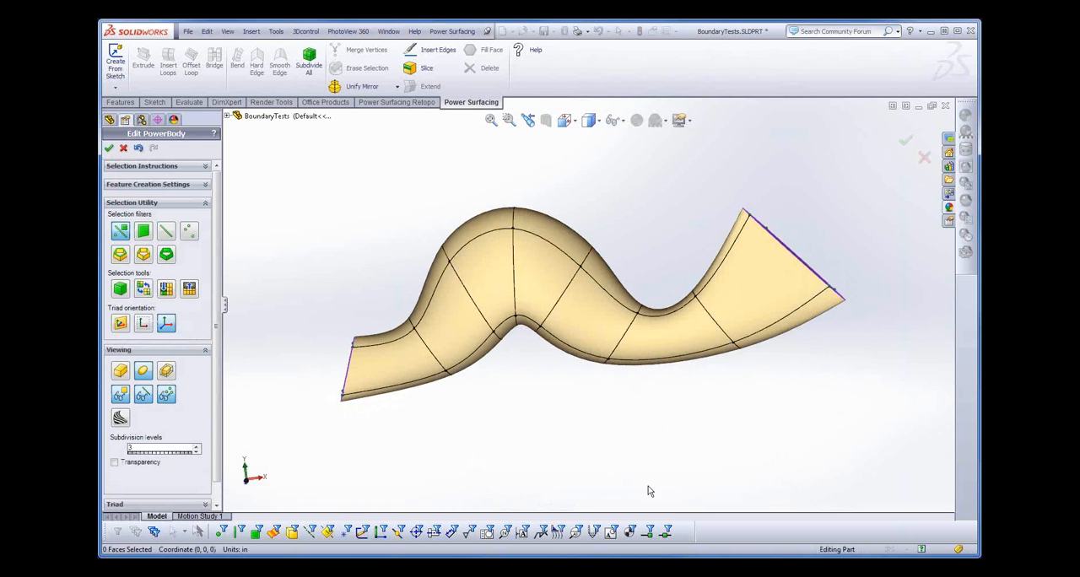
middle_click_drag(602, 445, 639, 443)
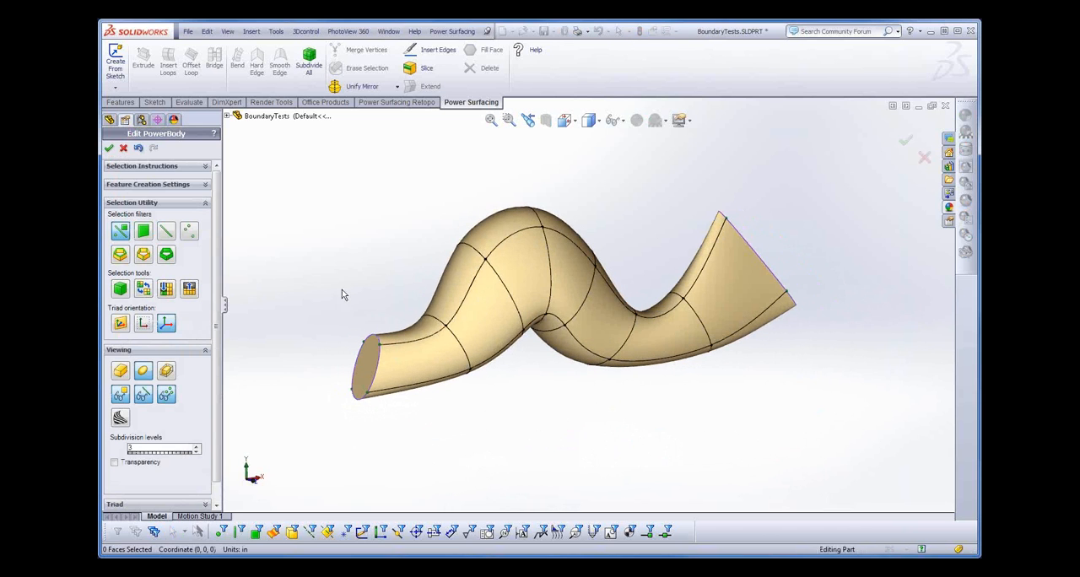
left_click(194, 185)
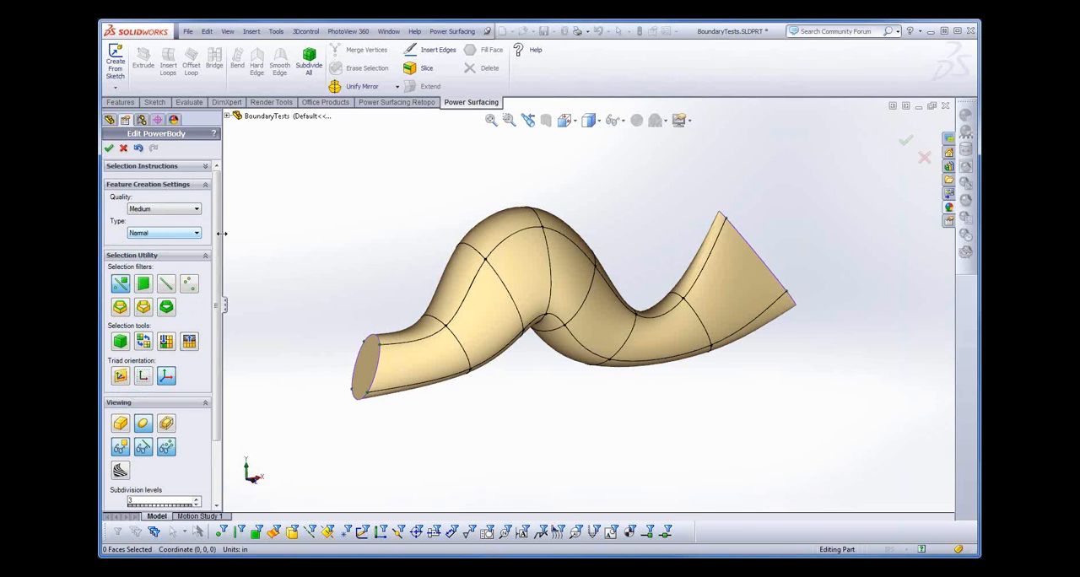
left_click(197, 233)
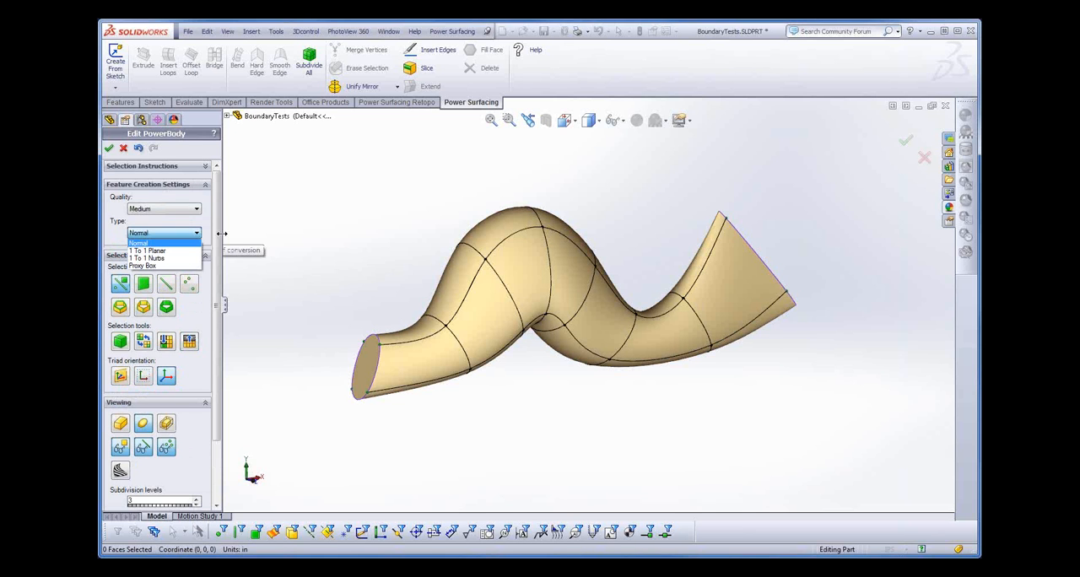
left_click(165, 251)
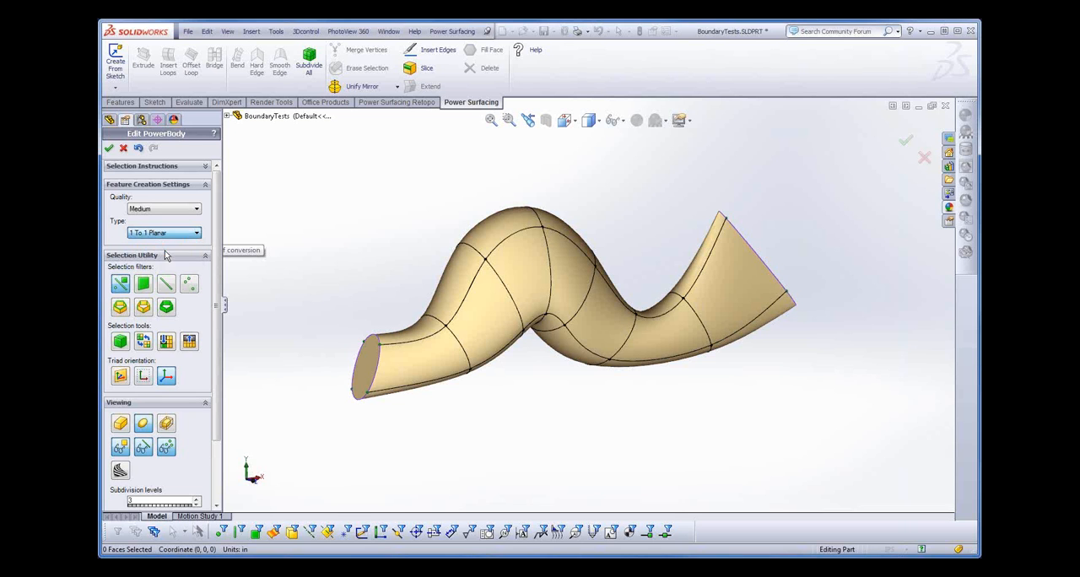
left_click(109, 148)
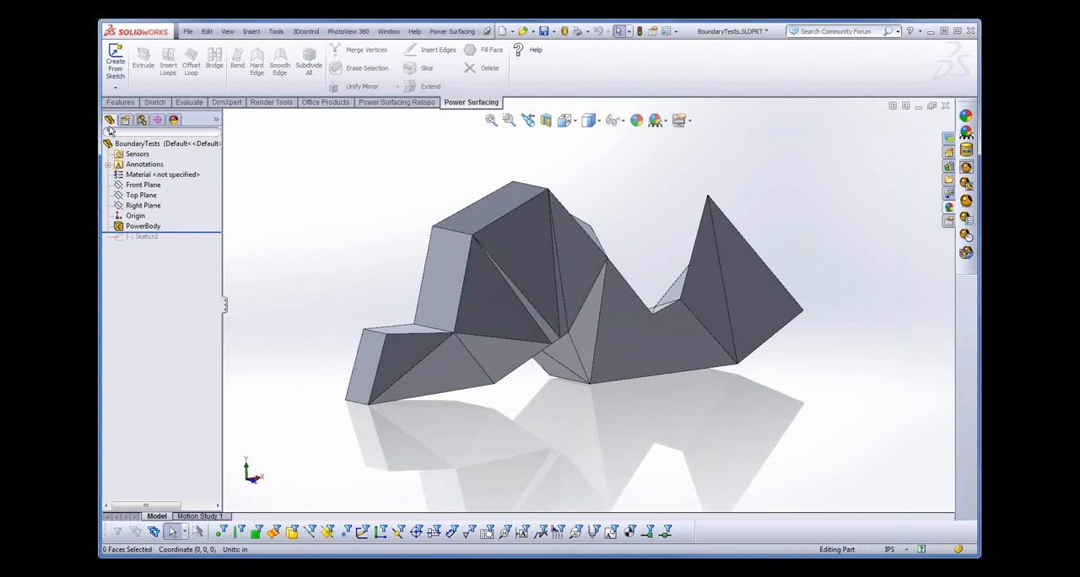
- Reopen the PowerBody, change its feature creation type to 1 To 1 Nurbs, and convert it again
left_click(118, 206)
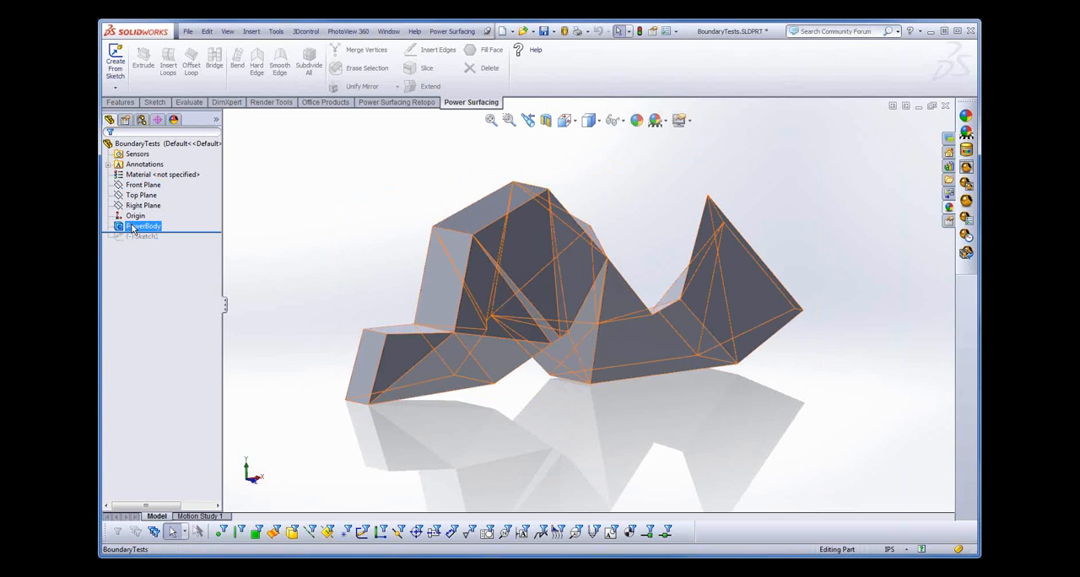
left_click(135, 227)
left_click(138, 194)
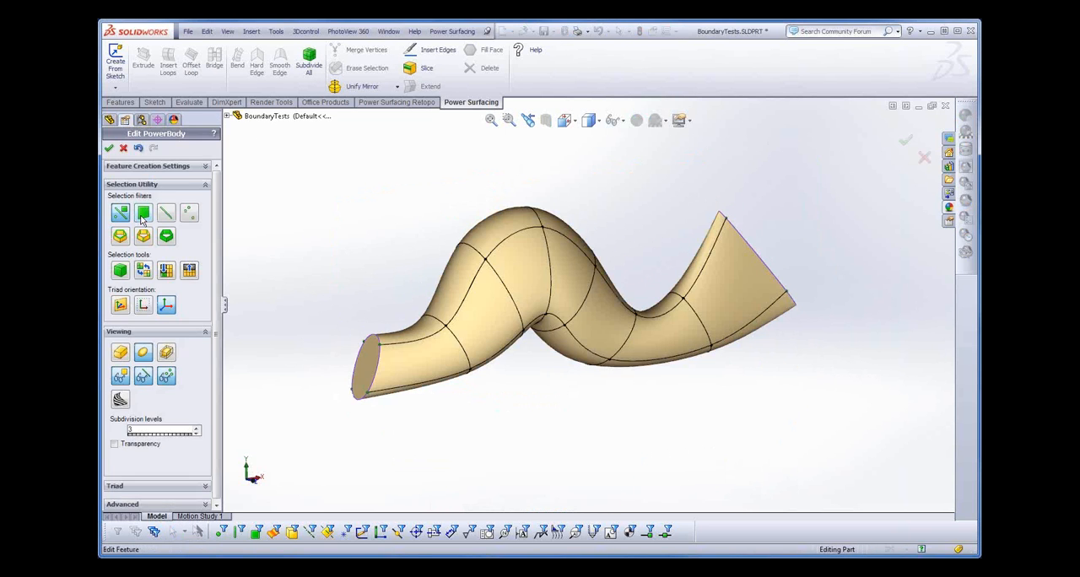
left_click(169, 167)
left_click(166, 214)
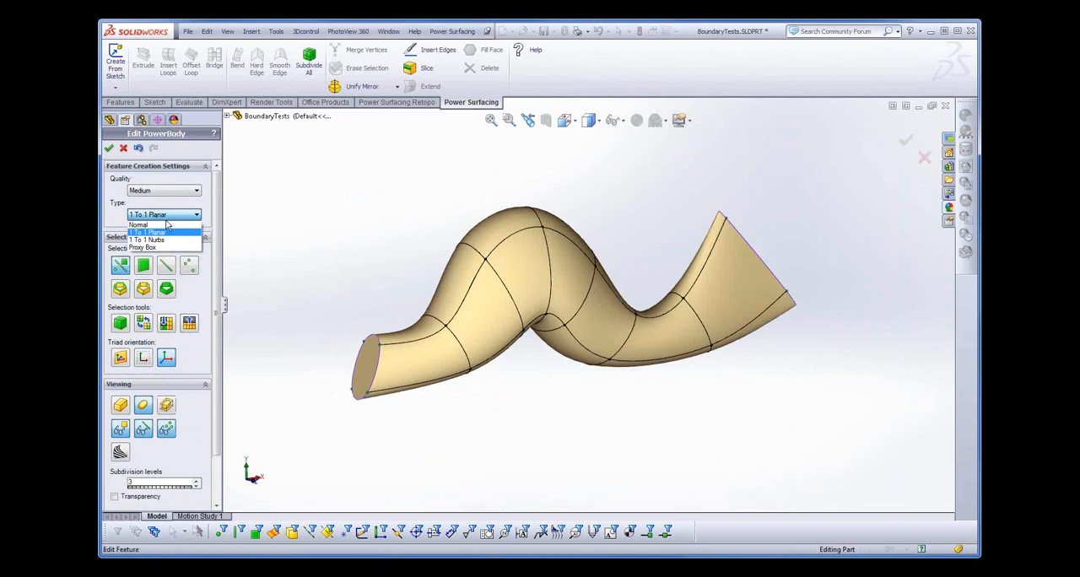
left_click(157, 242)
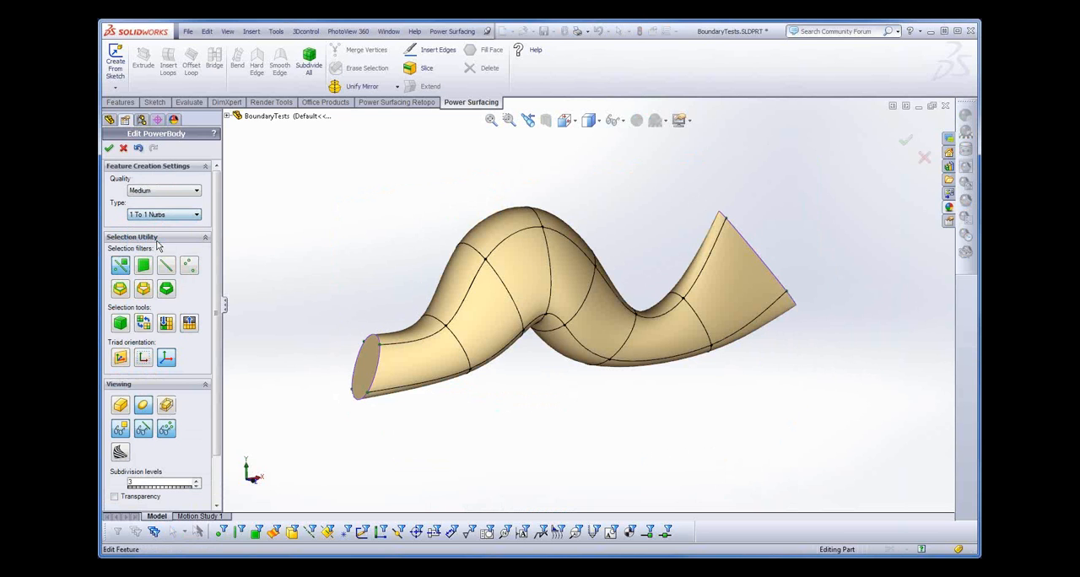
left_click(109, 149)
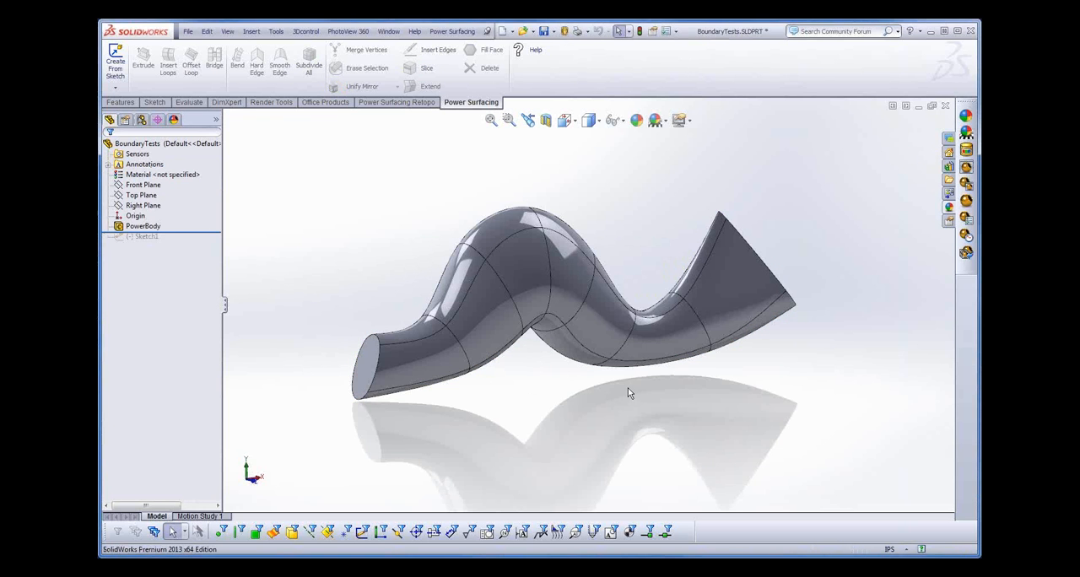
- Open the PowerBody for editing and restrict selection to faces
middle_click_drag(628, 389, 606, 391)
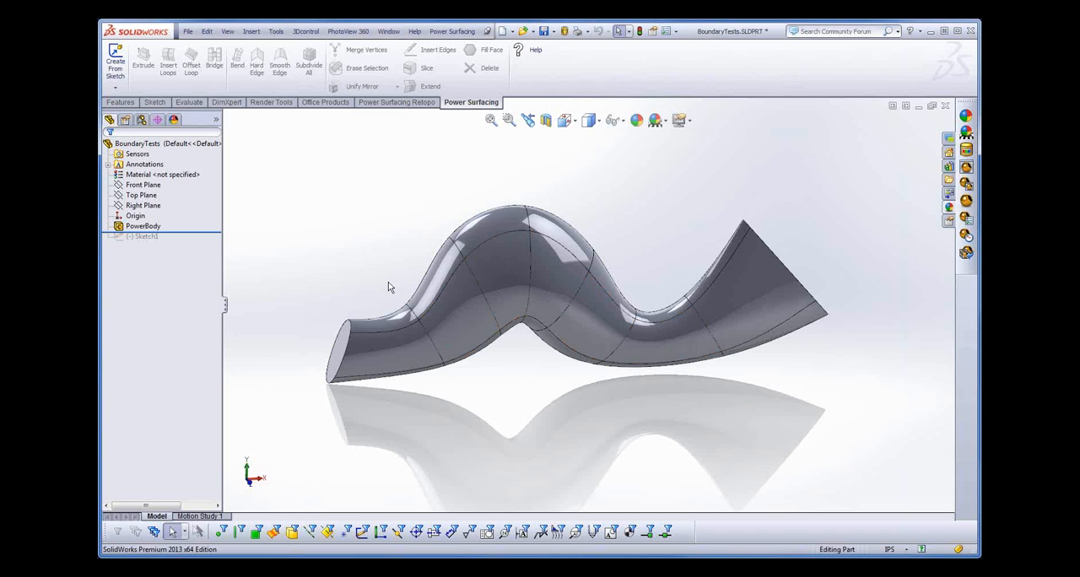
left_click(143, 227)
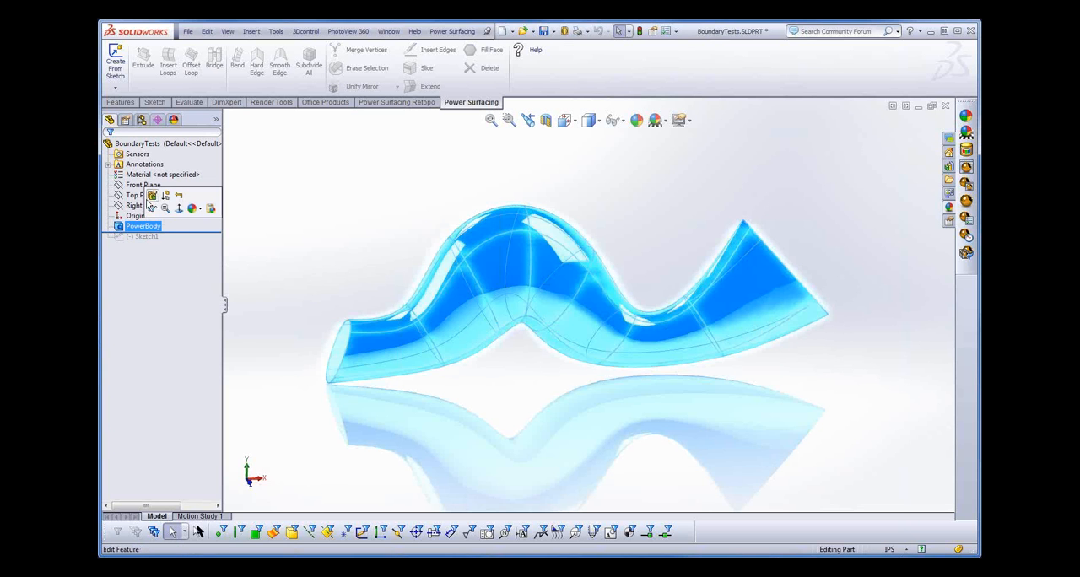
left_click(150, 202)
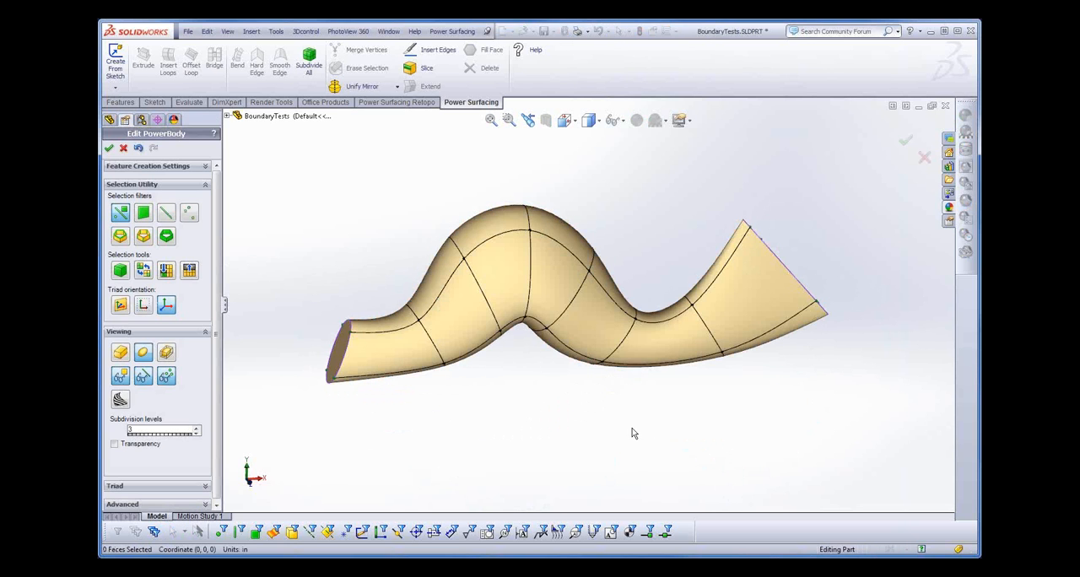
mouse_move(675, 434)
middle_mouse_down()
mouse_move(675, 415)
mouse_move(648, 423)
mouse_move(667, 434)
middle_mouse_up()
middle_click_drag(805, 428, 754, 424, "ctrl")
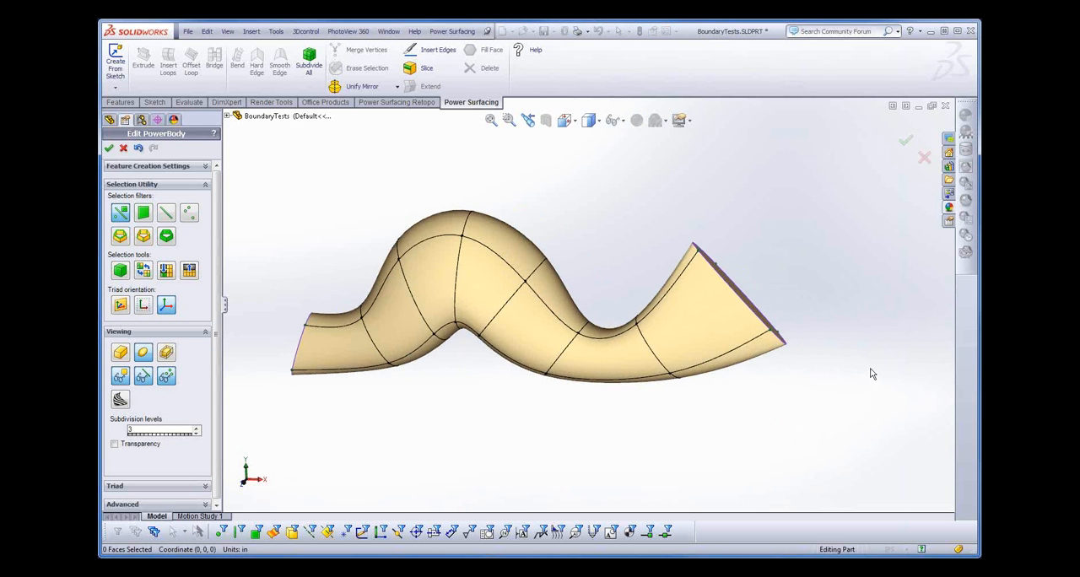
middle_click_drag(869, 362, 691, 334)
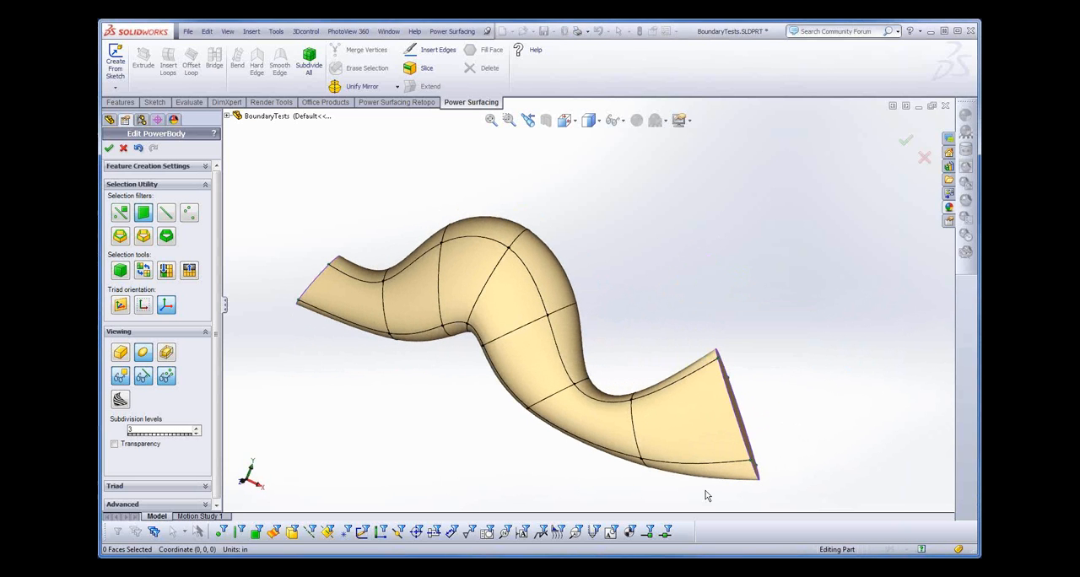
- Select the four faces around the tube's flared end and define a boundary from them
left_click_drag(716, 498, 654, 369)
left_click_drag(648, 355, 646, 357)
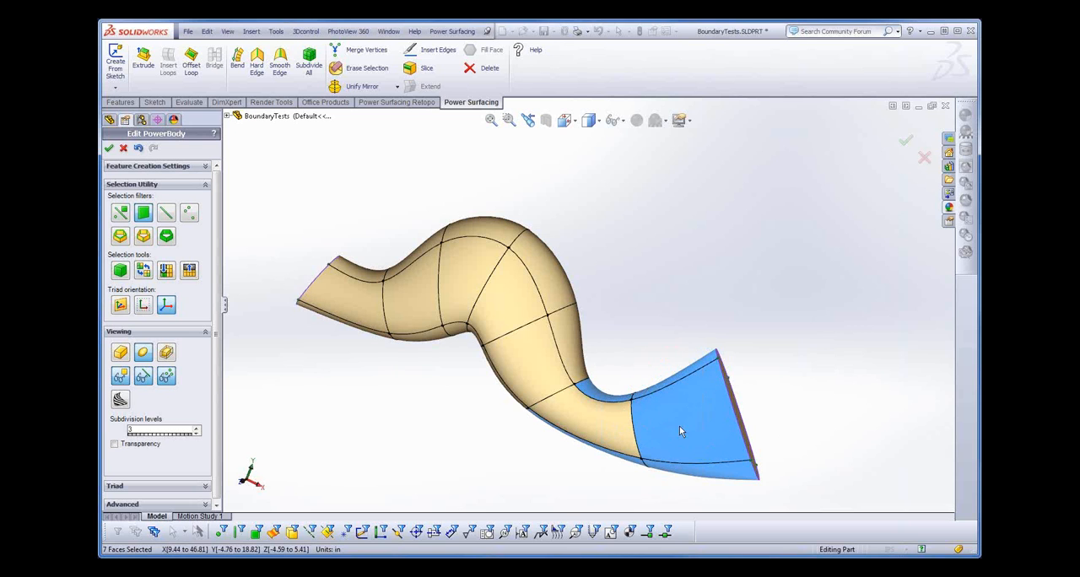
left_click_drag(703, 482, 665, 350)
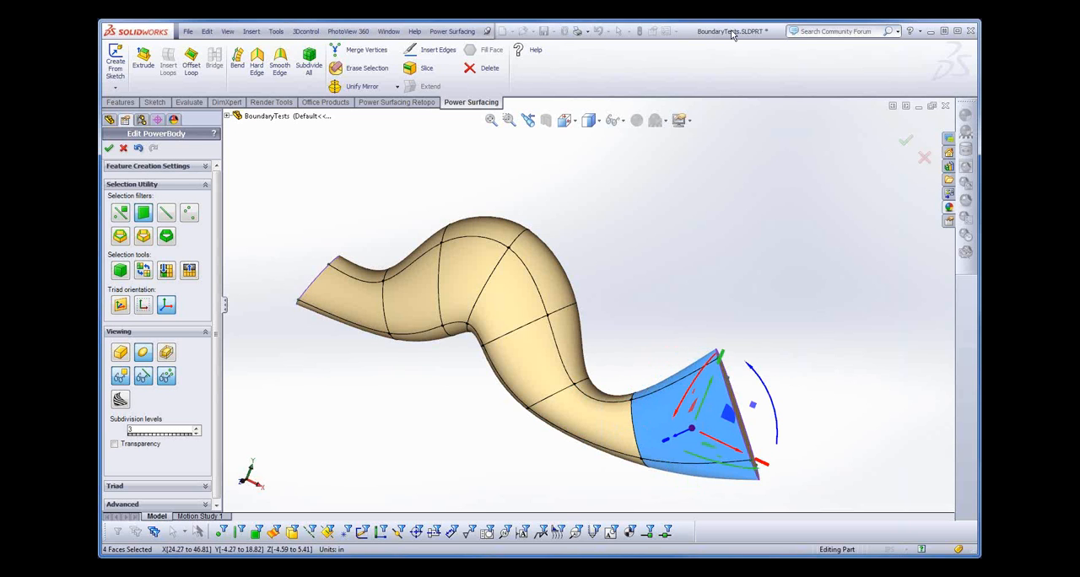
left_click(442, 32)
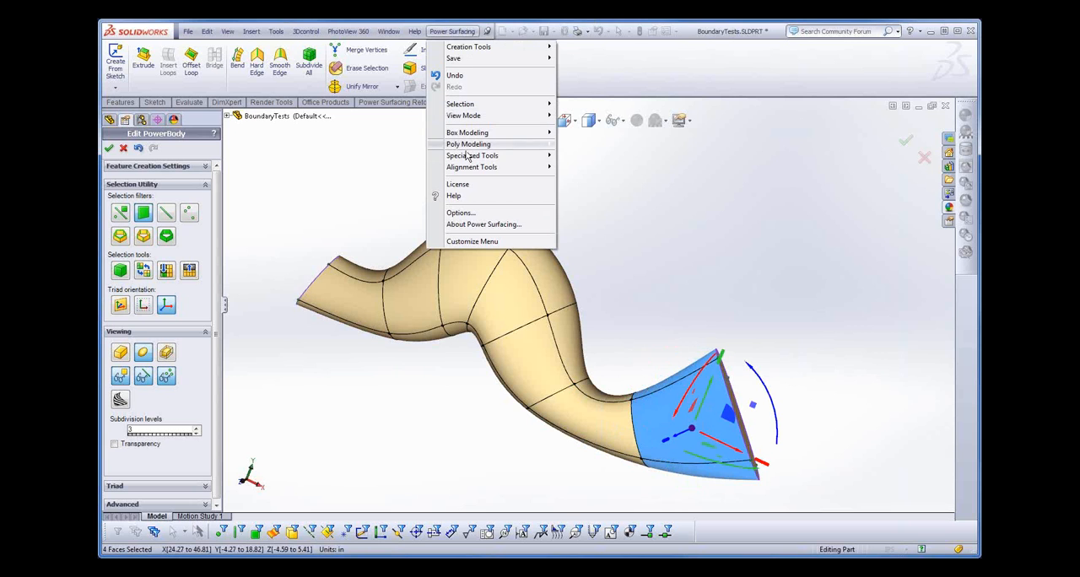
mouse_move(467, 158)
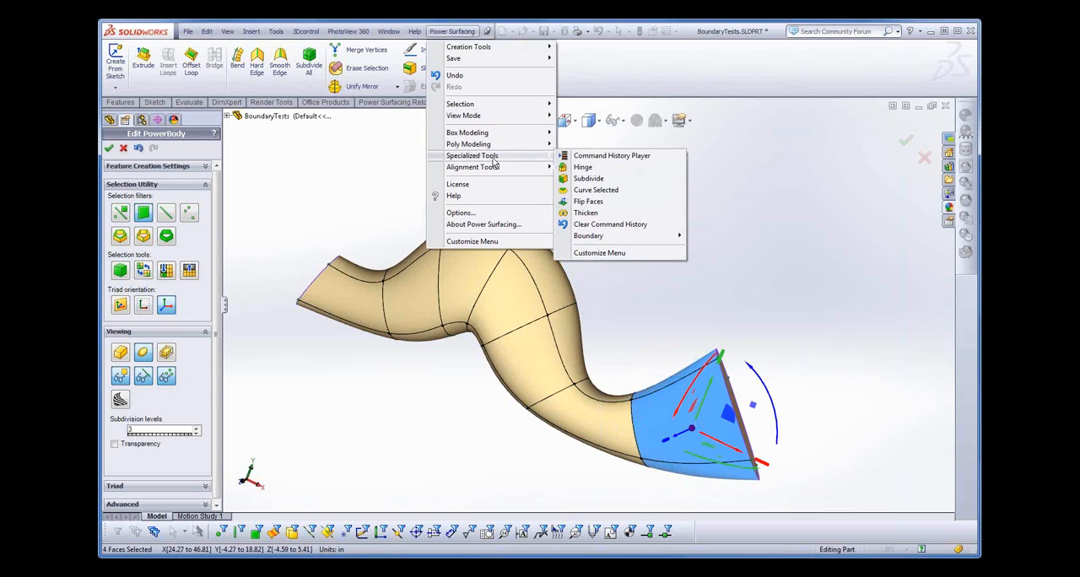
mouse_move(588, 239)
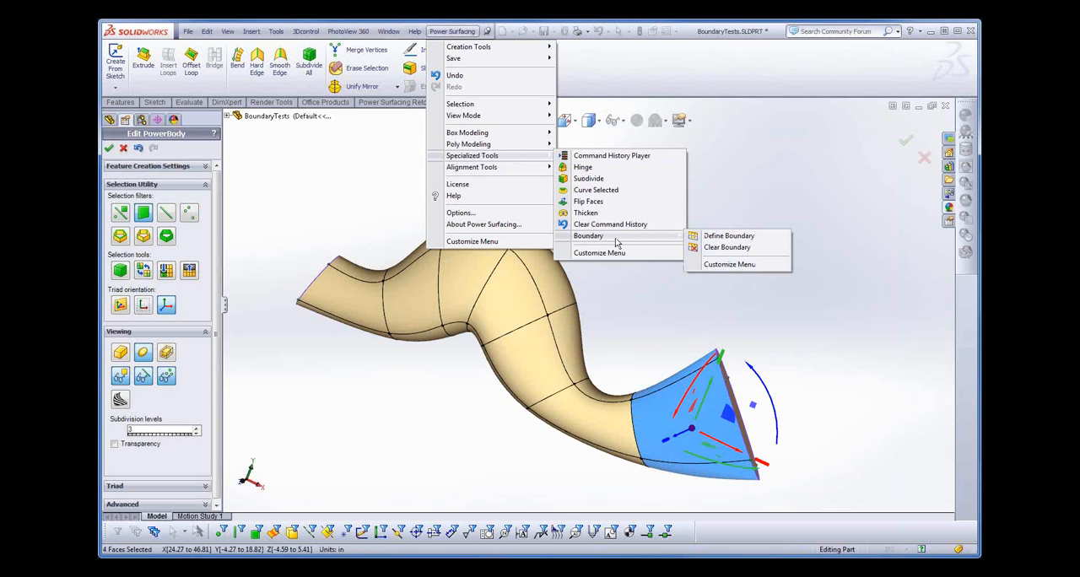
left_click(746, 239)
- Check the new boundary loop around the tube and finish editing the PowerBody
middle_click_drag(833, 371, 850, 324)
left_click(664, 478)
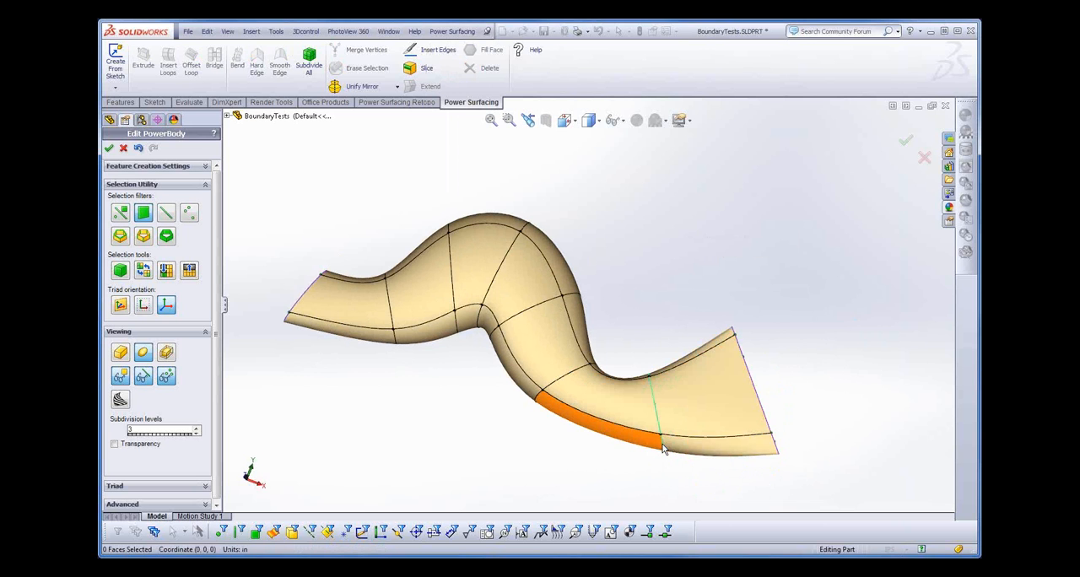
middle_click_drag(746, 501, 723, 531)
middle_click_drag(802, 438, 697, 437)
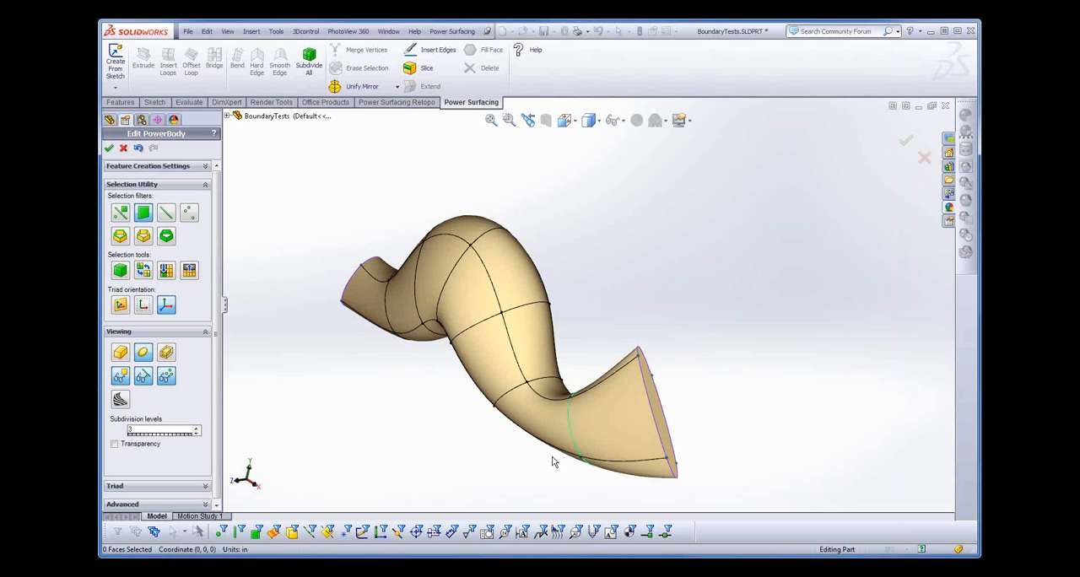
middle_click_drag(511, 470, 625, 482)
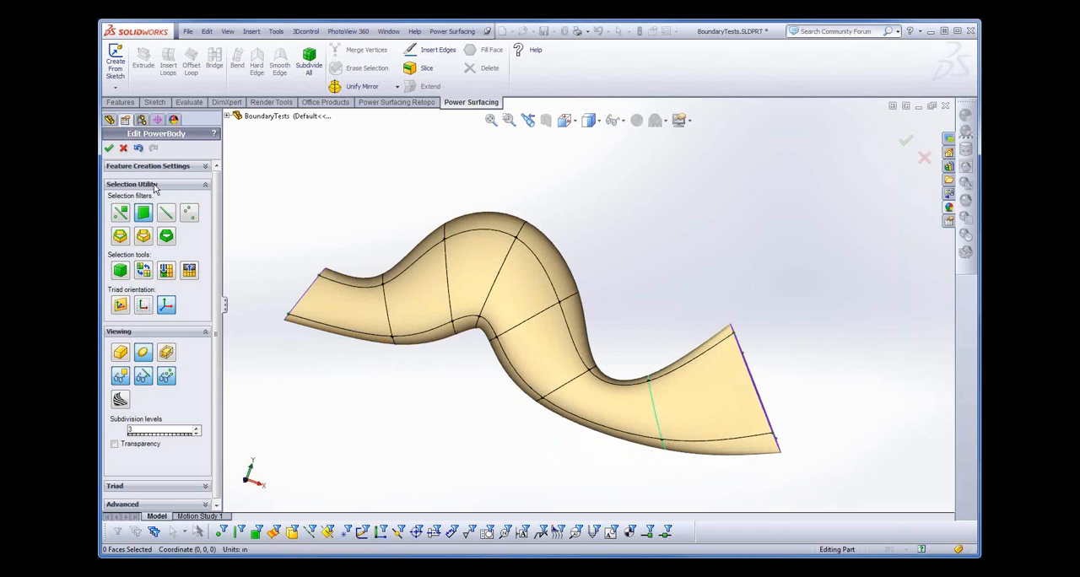
left_click(110, 149)
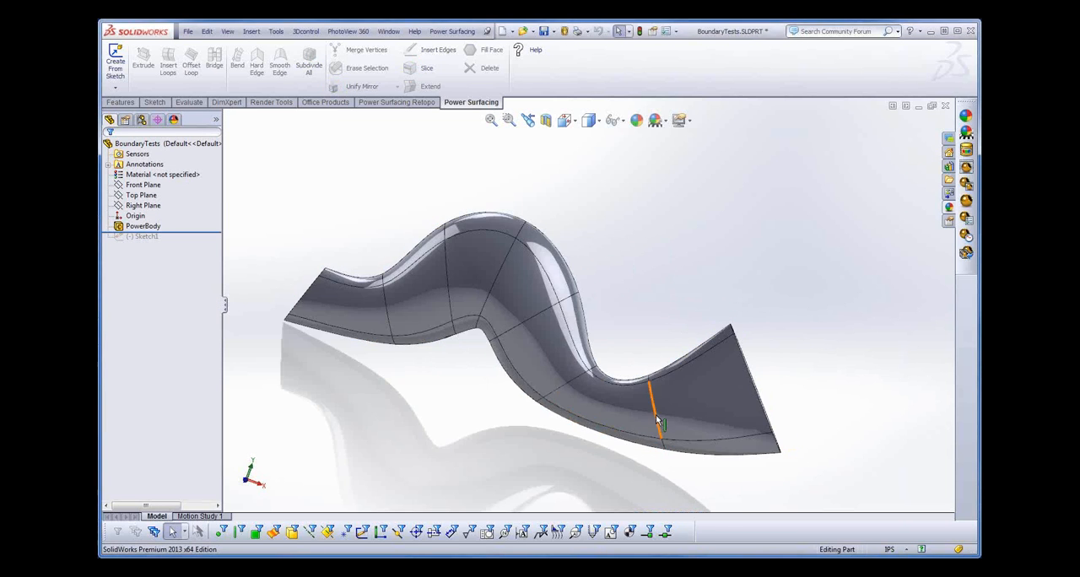
- Edit the PowerBody, set its feature creation type to Normal, and convert it with the boundary in place
left_click(135, 236)
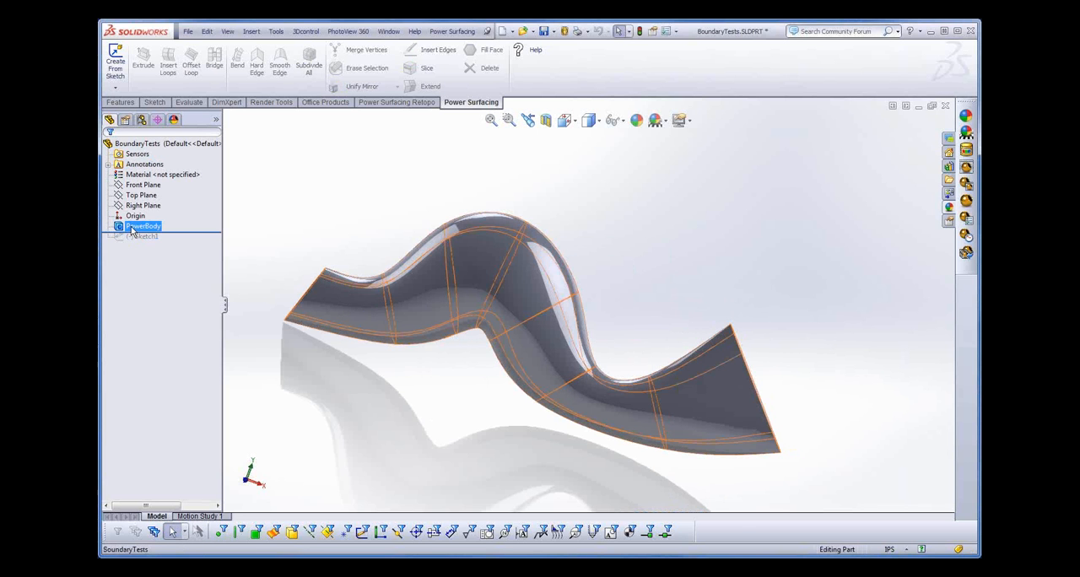
left_click(142, 226)
left_click(141, 196)
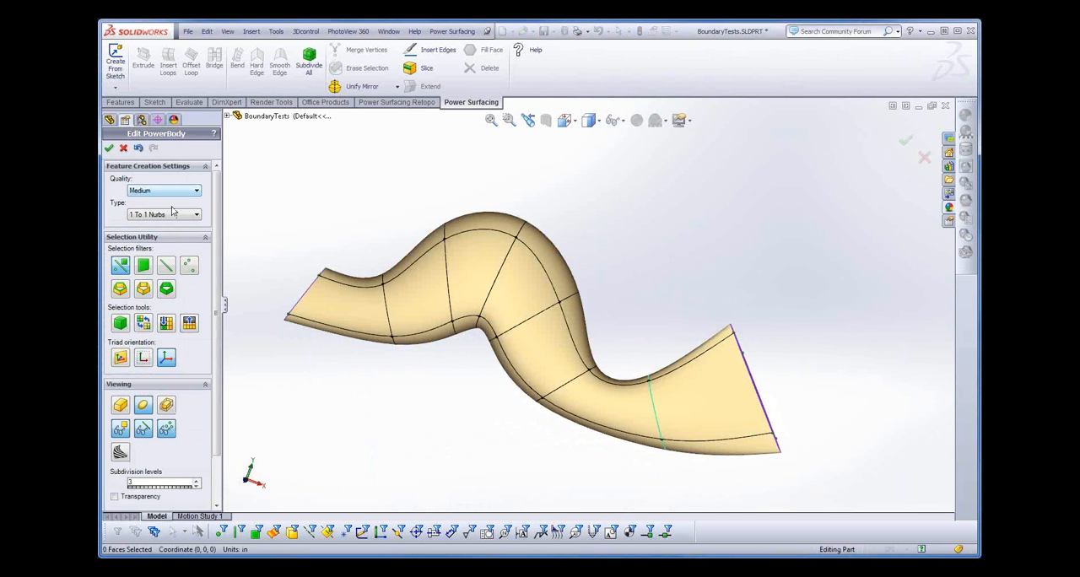
left_click(170, 217)
left_click(160, 230)
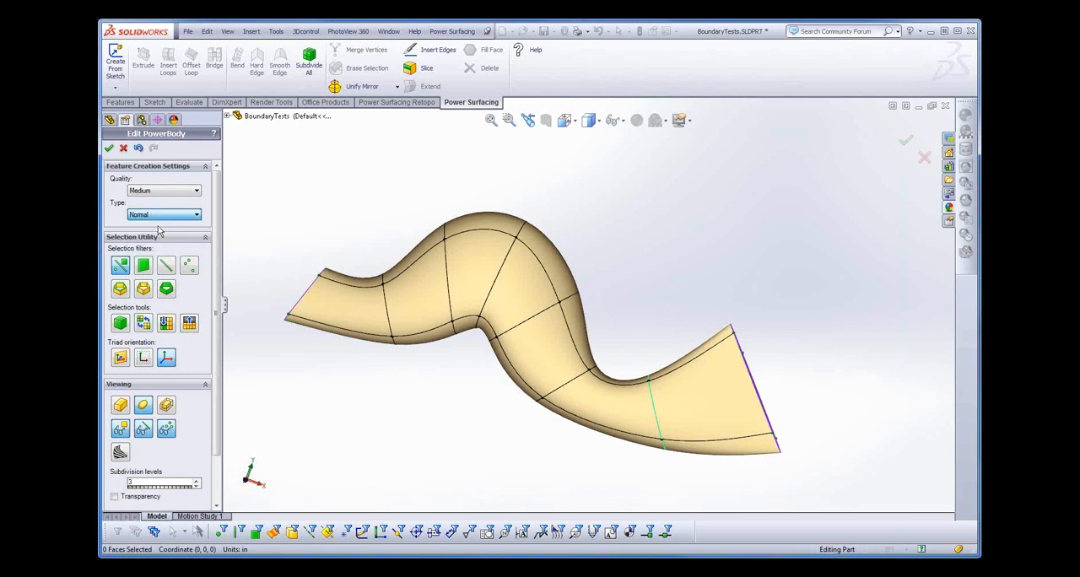
left_click(109, 149)
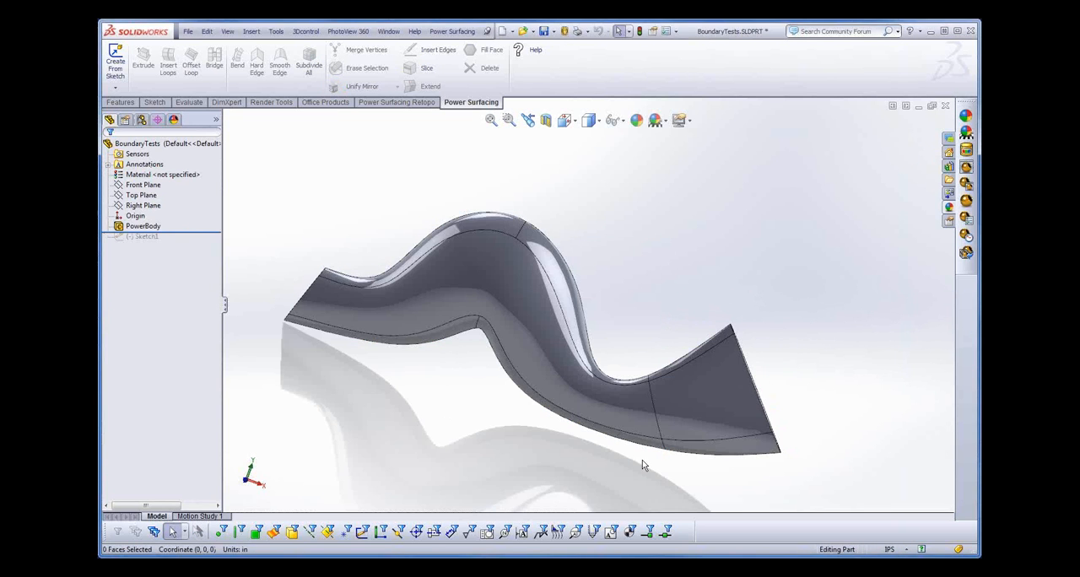
- Apply the red high gloss plastic appearance to the four separated faces at the tube's flared end
left_click(713, 446)
left_click(711, 425, "ctrl")
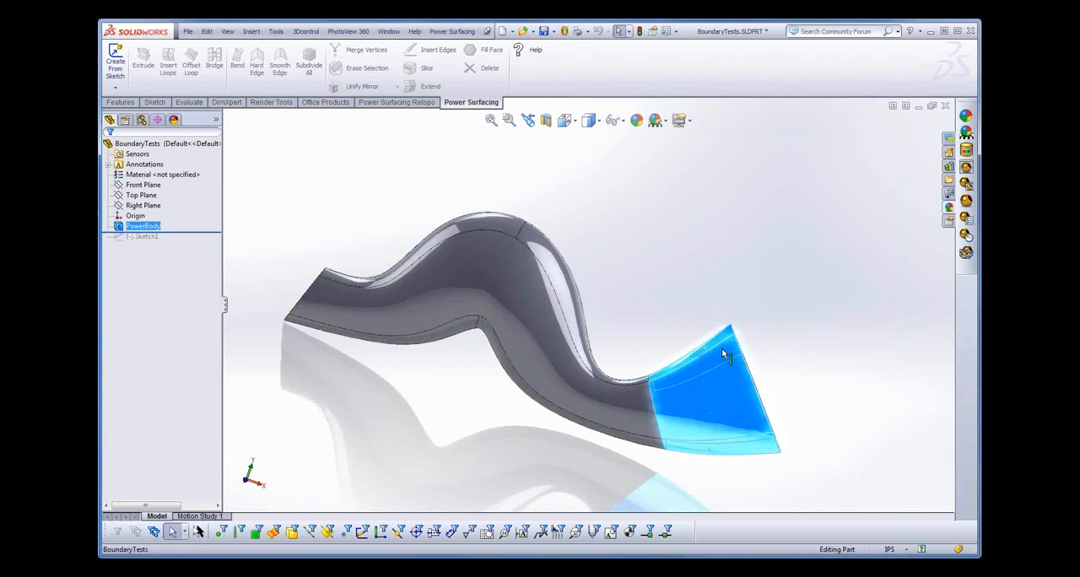
middle_click_drag(842, 342, 723, 429)
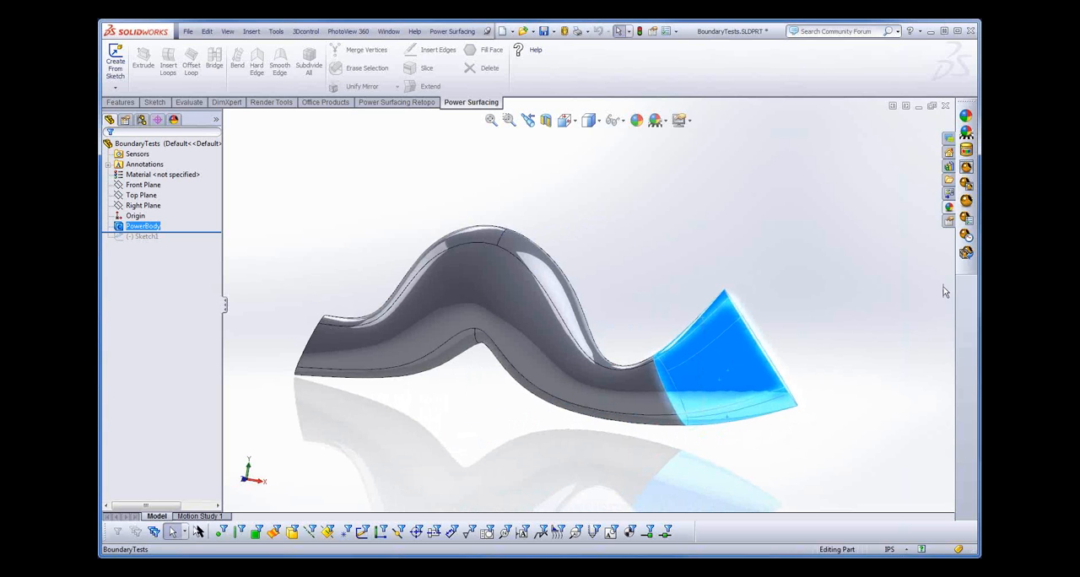
left_click(967, 117)
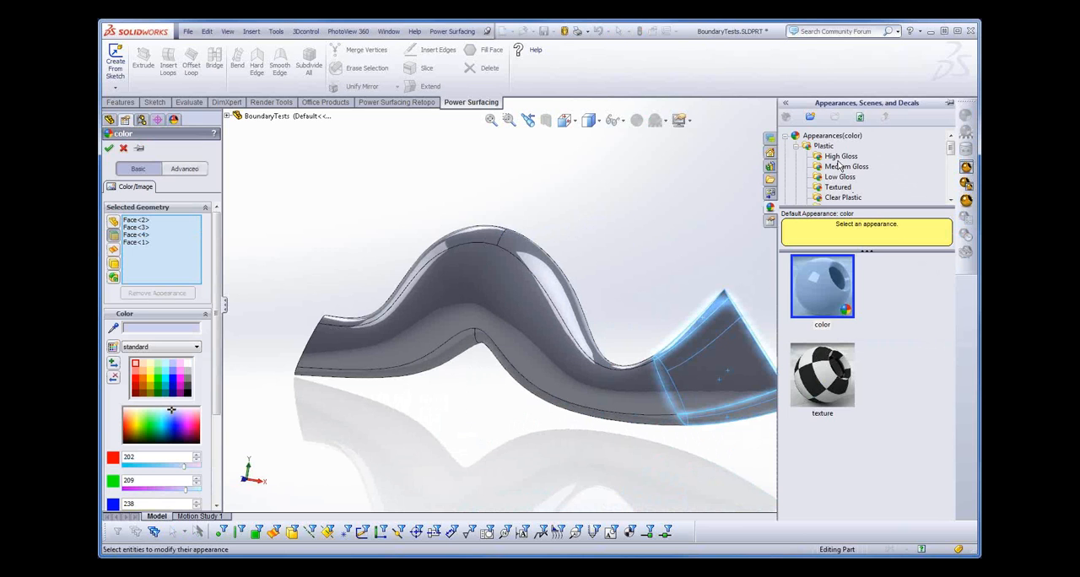
left_click(839, 157)
left_click_drag(950, 300, 947, 432)
left_click(824, 298)
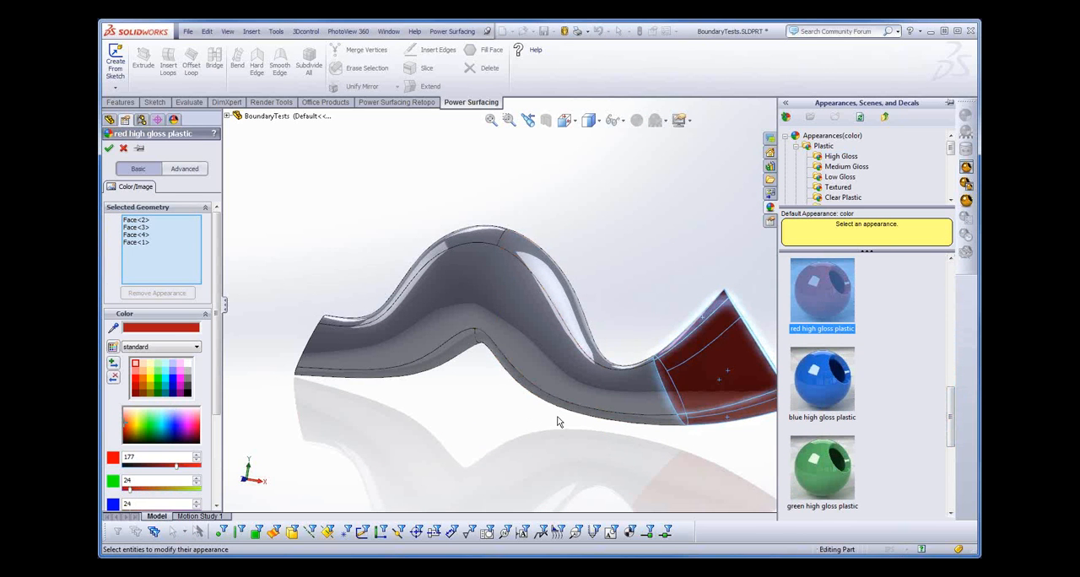
left_click(109, 148)
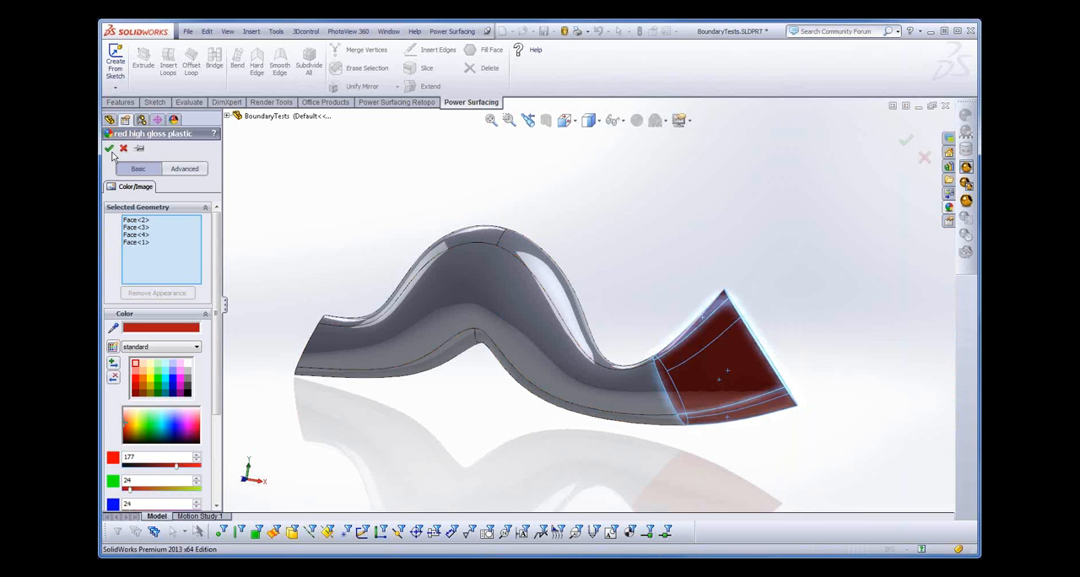
middle_click_drag(542, 437, 566, 462)
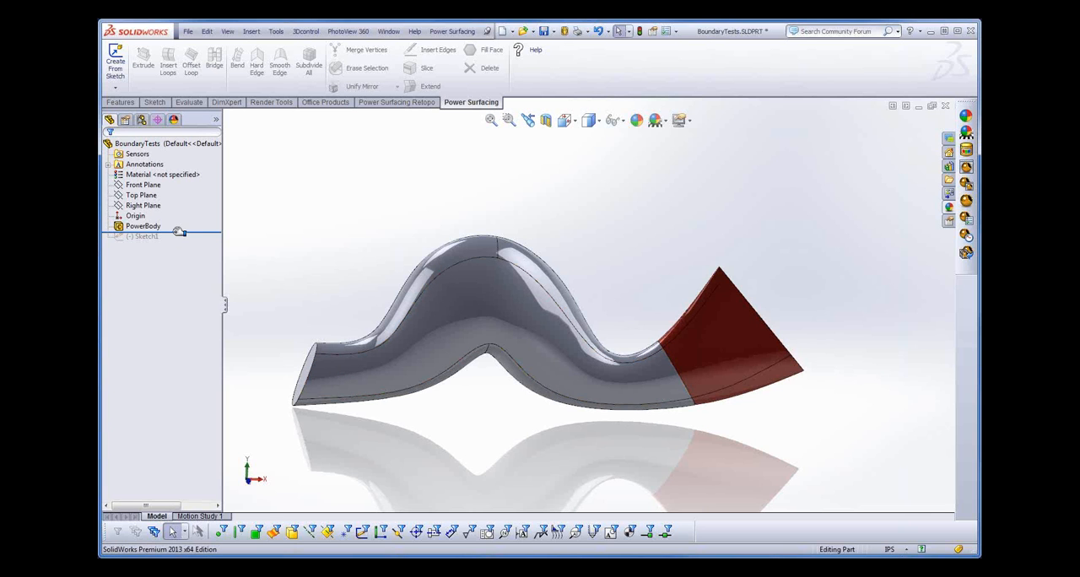
- Roll the model forward to include the hexagon sketch and make the sketch visible
left_click_drag(179, 232, 180, 242)
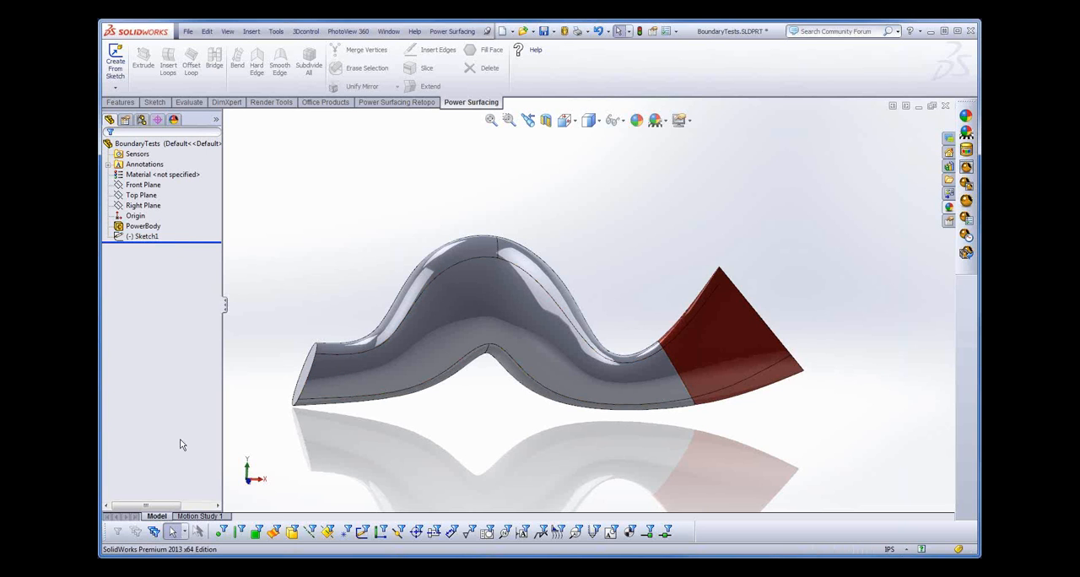
left_click(154, 237)
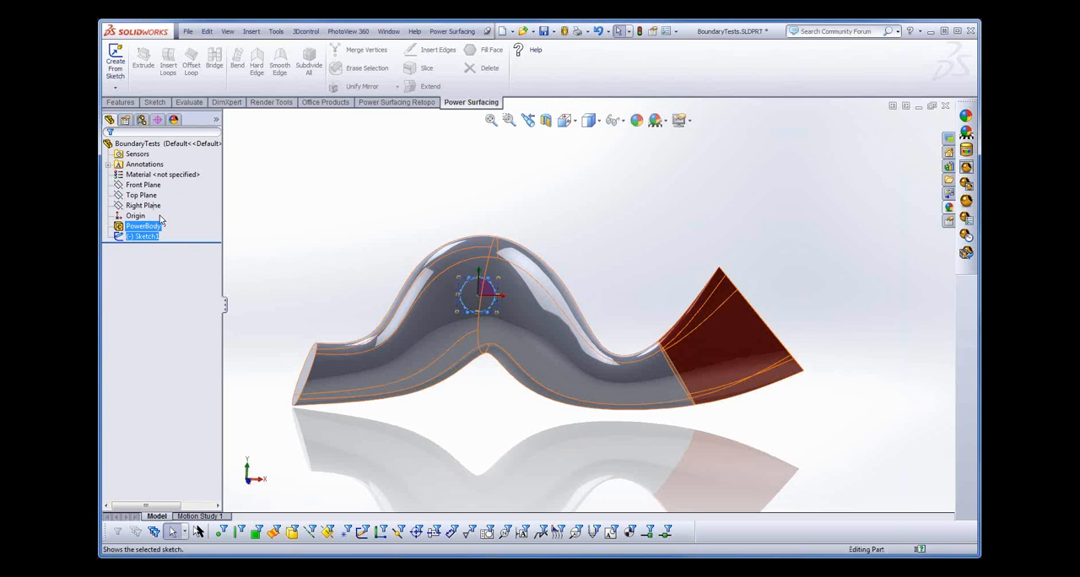
middle_click_drag(537, 444, 656, 435, "ctrl")
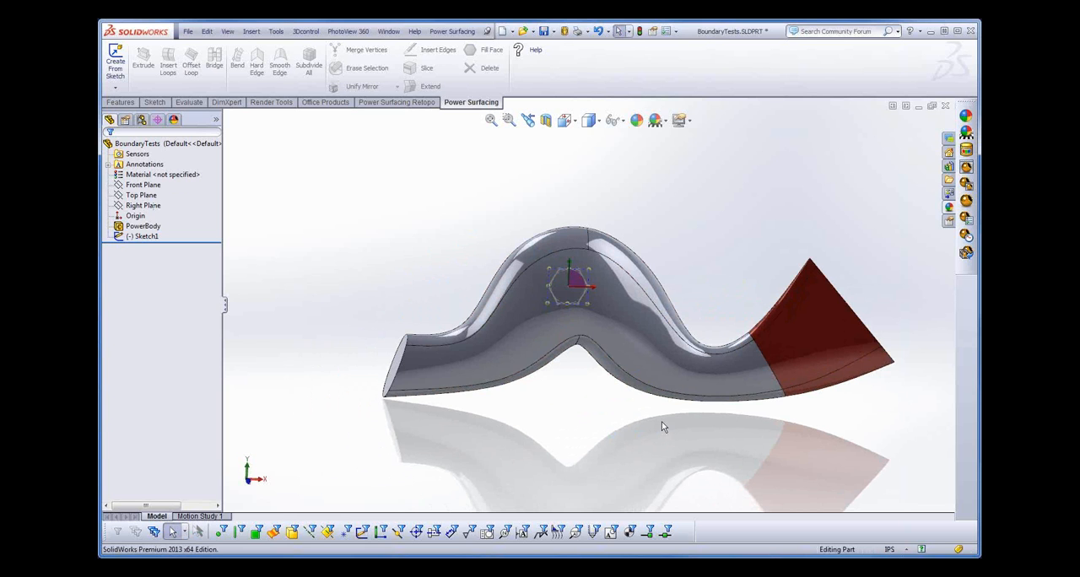
- Create an offset surface from the large front face of the tube
left_click(600, 310)
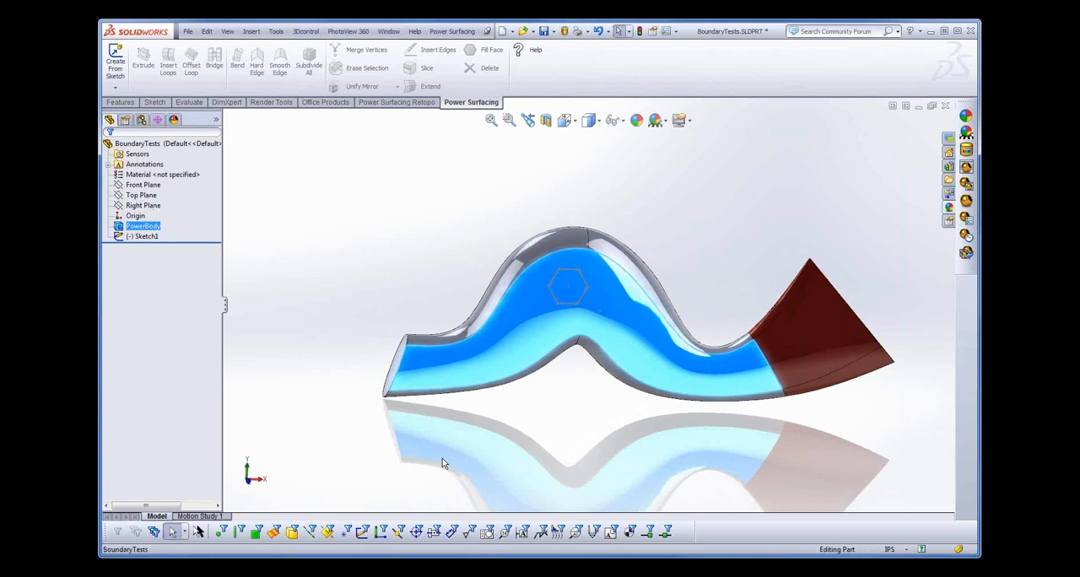
left_click(251, 31)
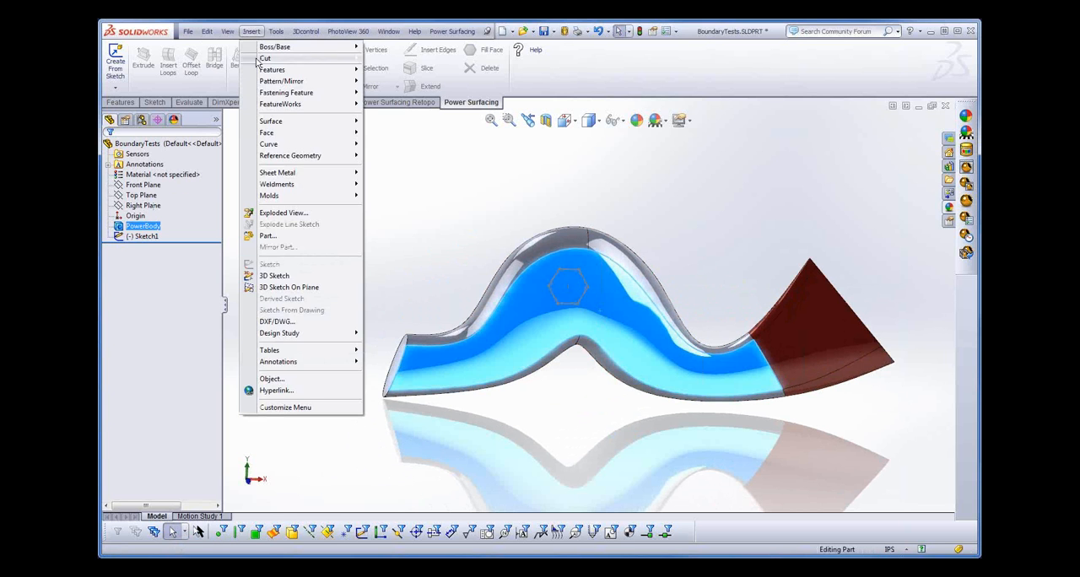
mouse_move(321, 121)
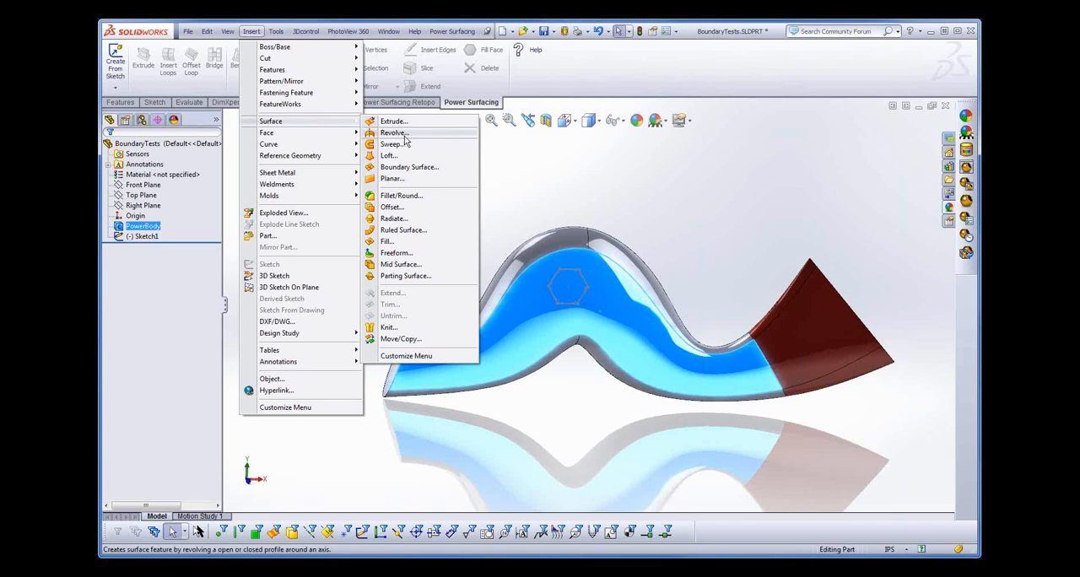
left_click(392, 208)
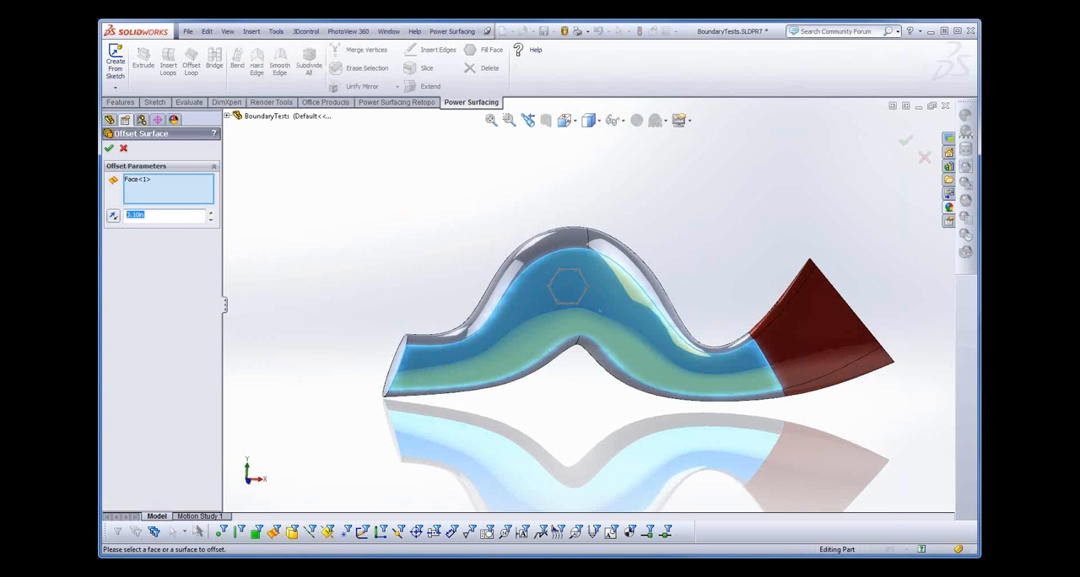
type("1")
key("Return")
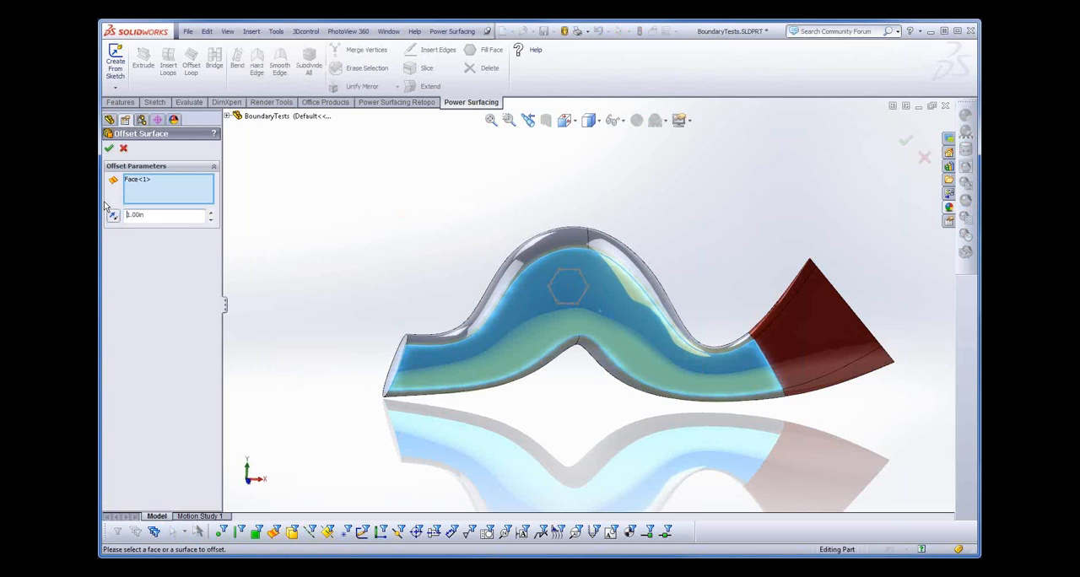
left_click(109, 147)
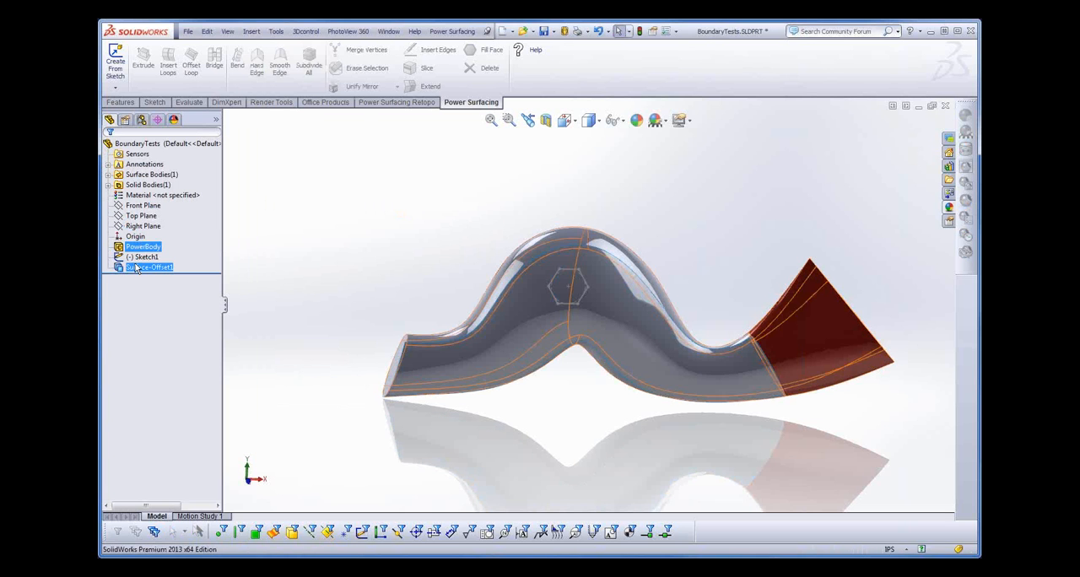
- Start a standard surface trim and replace the preselected offset surface with Sketch1 as the trim tool
left_click(252, 31)
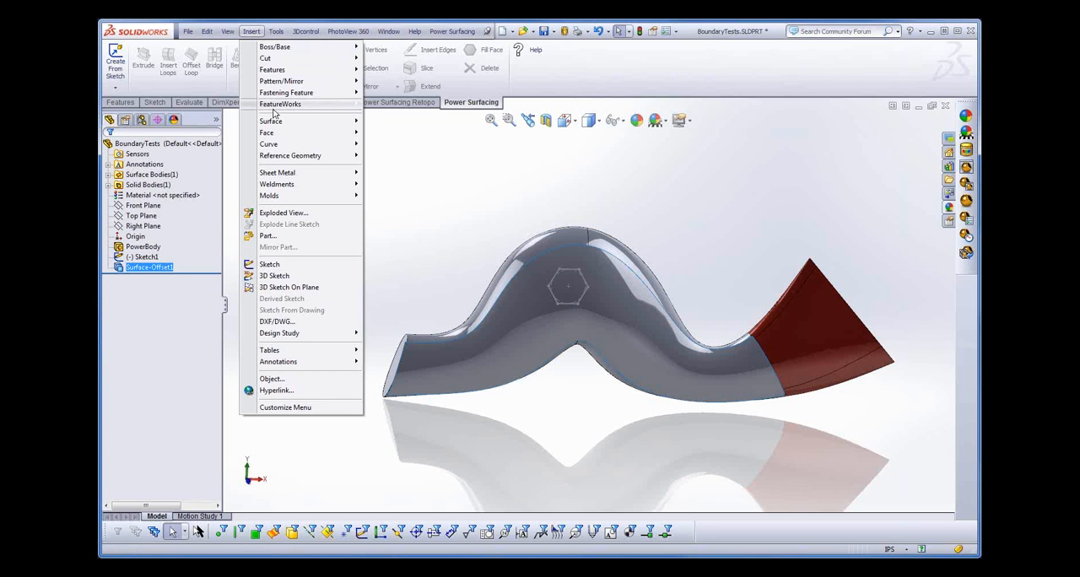
mouse_move(284, 123)
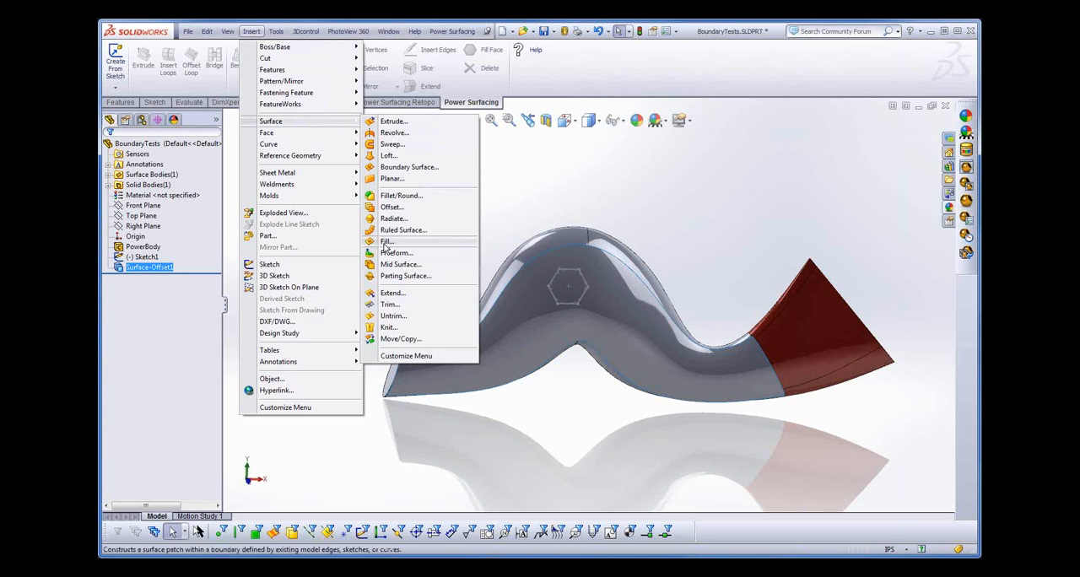
left_click(401, 311)
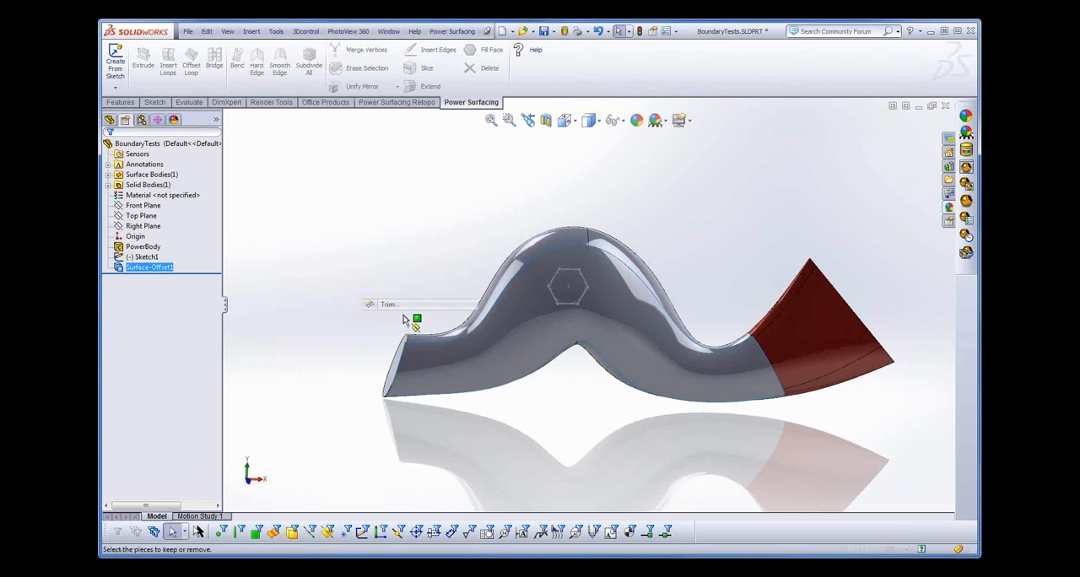
middle_click_drag(559, 410, 576, 396)
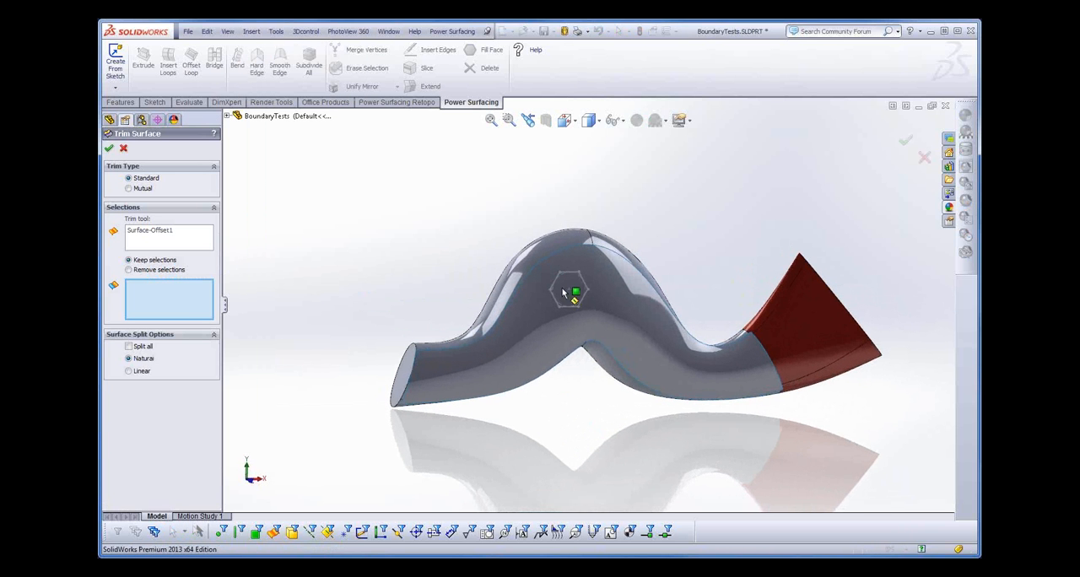
left_click(178, 239)
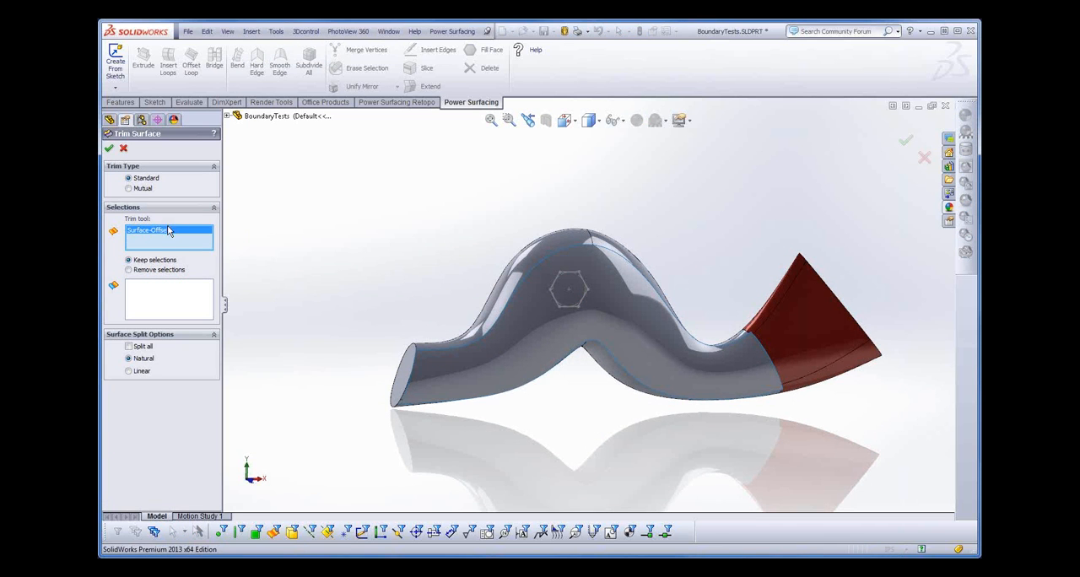
right_click(171, 237)
left_click(200, 250)
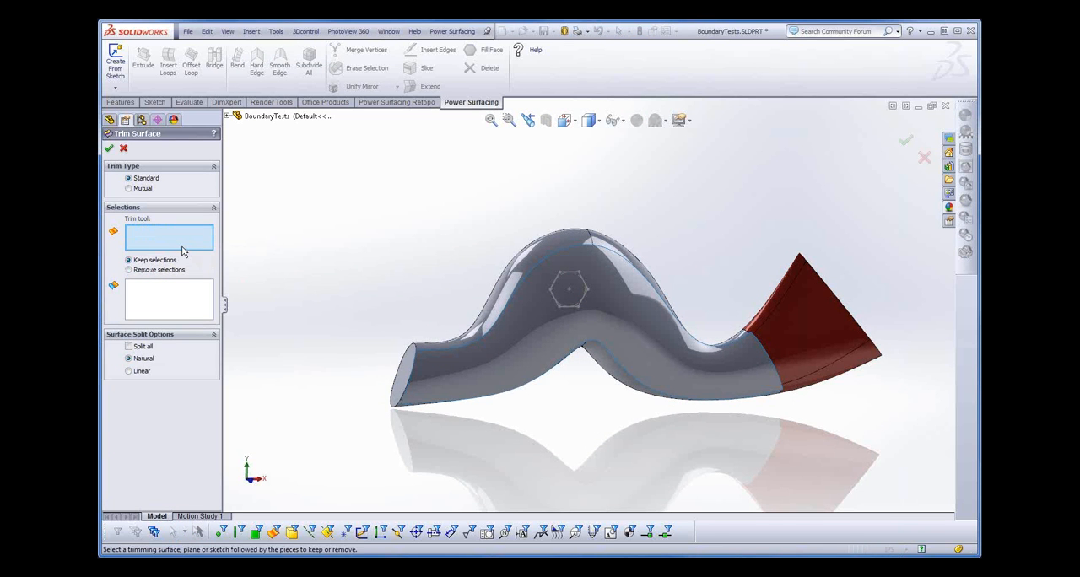
left_click(228, 116)
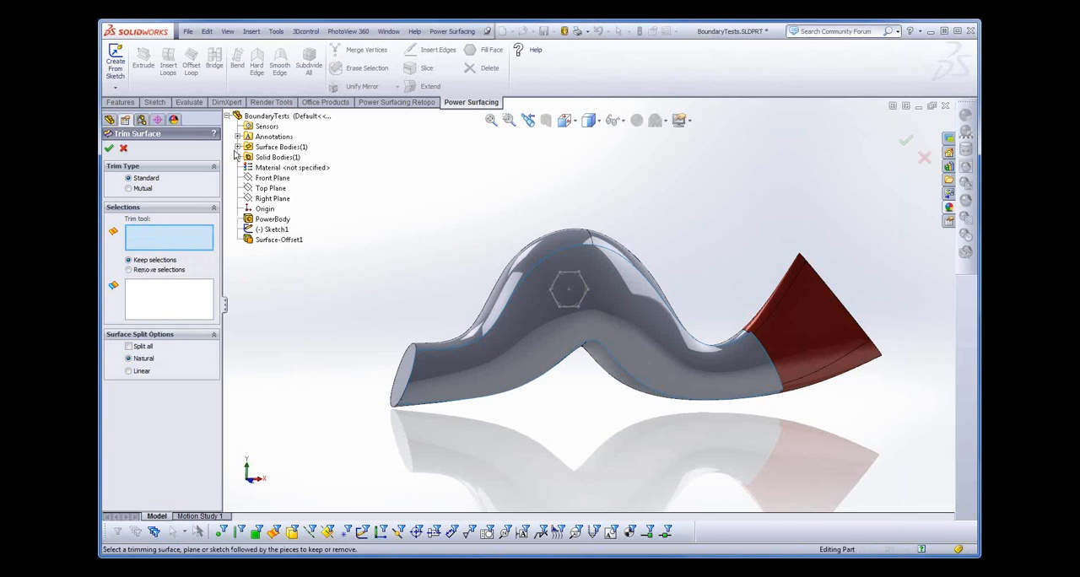
left_click(276, 230)
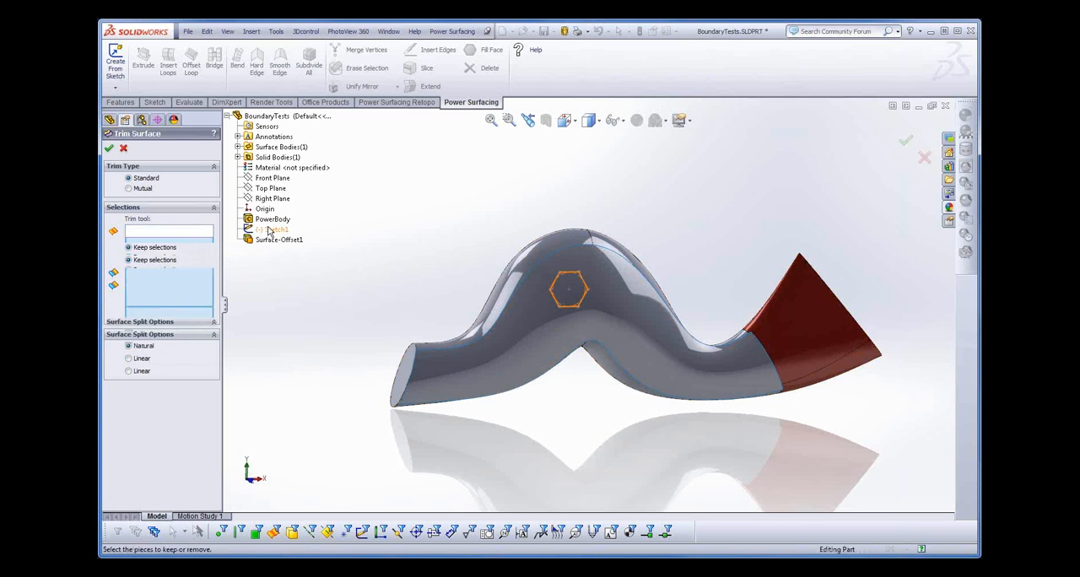
- Keep only the hexagonal piece of the offset surface and complete the trim
left_click(571, 294)
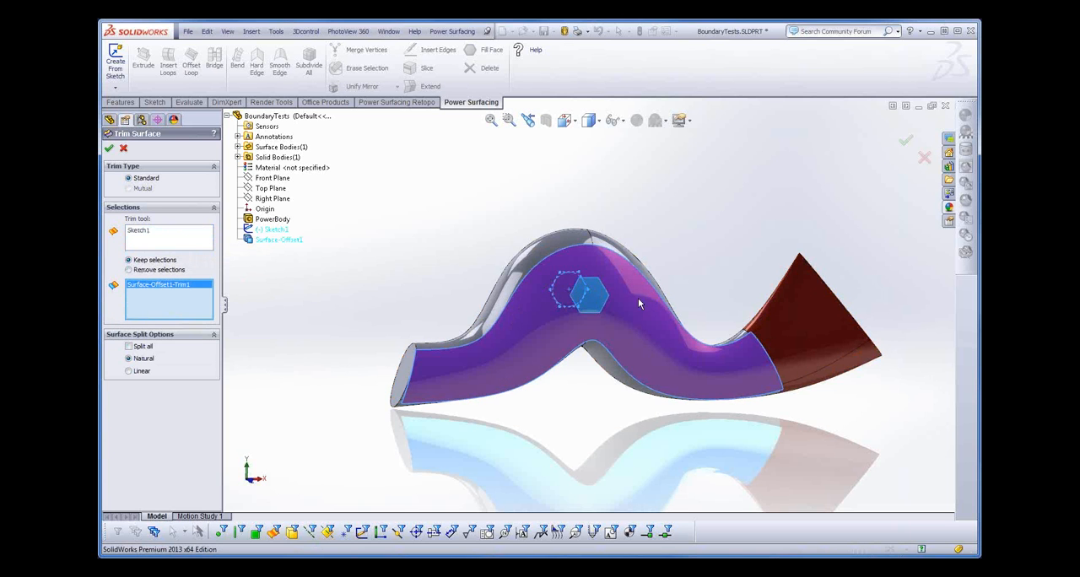
left_click(594, 307)
left_click(571, 322)
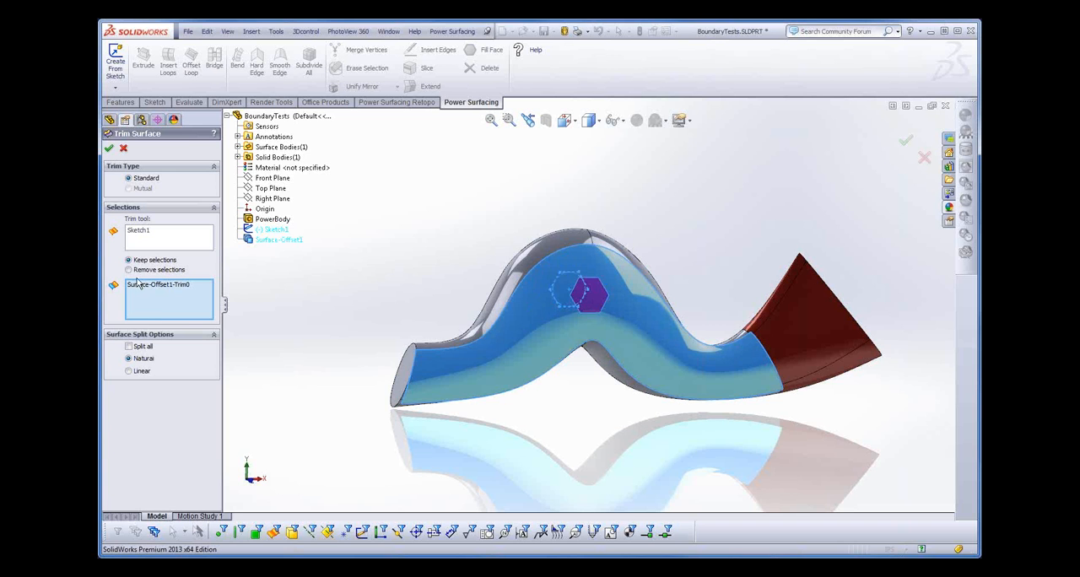
left_click(109, 148)
mouse_move(548, 443)
middle_mouse_down()
mouse_move(624, 431)
mouse_move(618, 413)
mouse_move(526, 441)
middle_mouse_up()
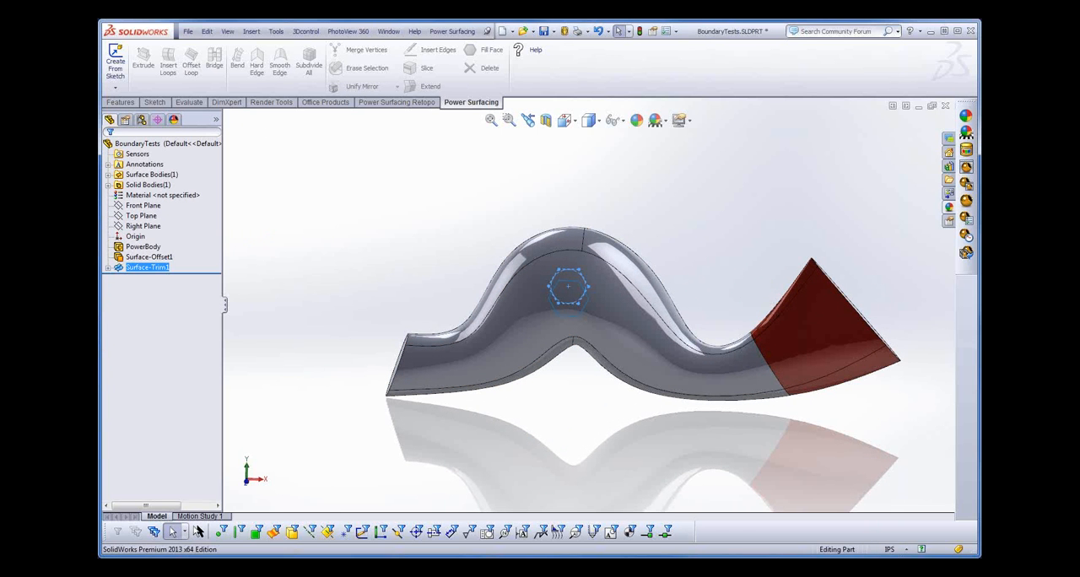
- Thicken the trimmed hexagonal surface by 1 in, merging the result with the body
left_click(252, 31)
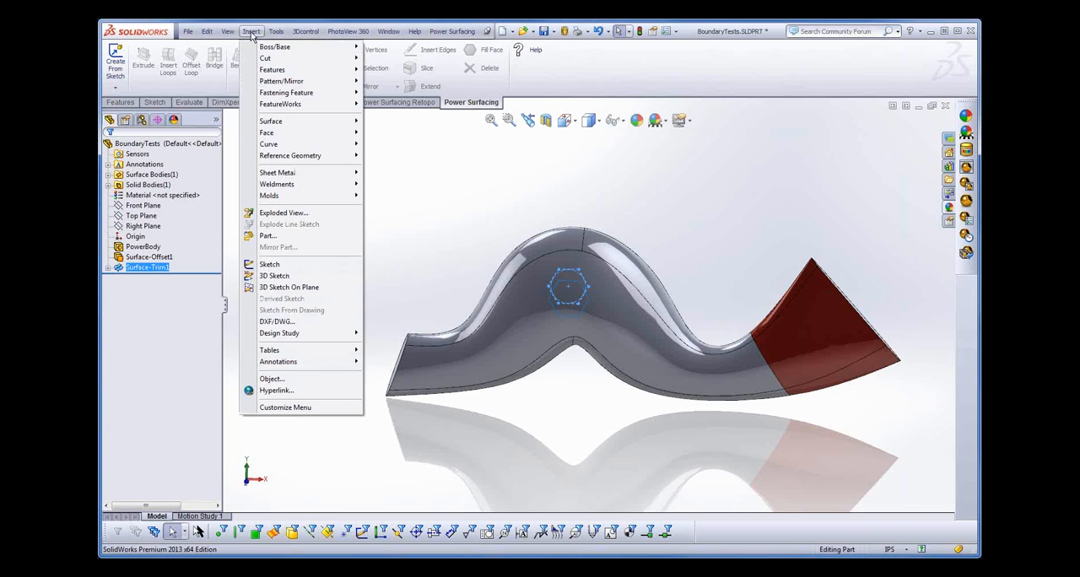
mouse_move(354, 49)
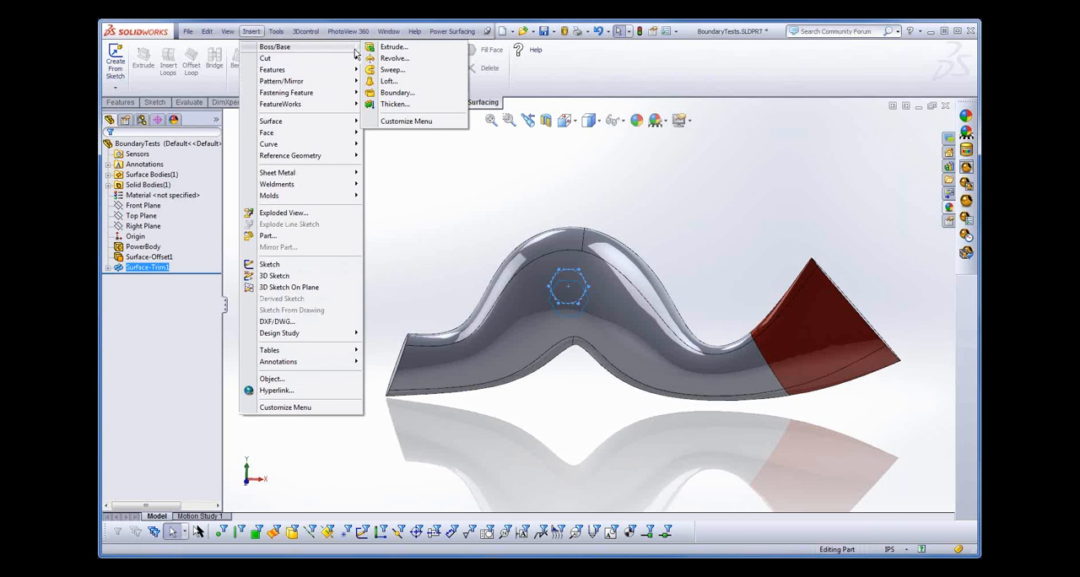
left_click(394, 104)
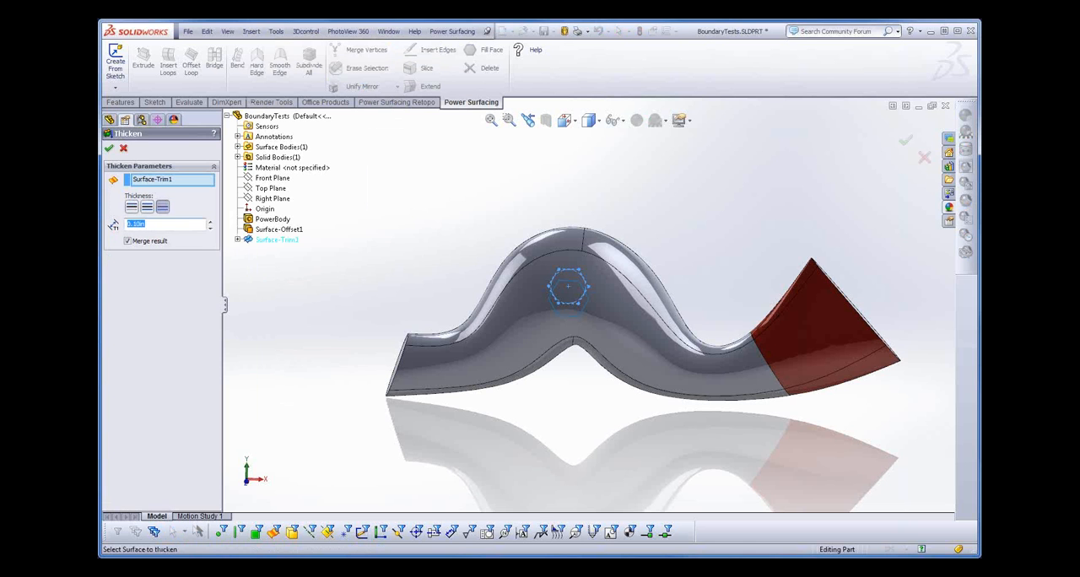
type("1")
left_click(109, 147)
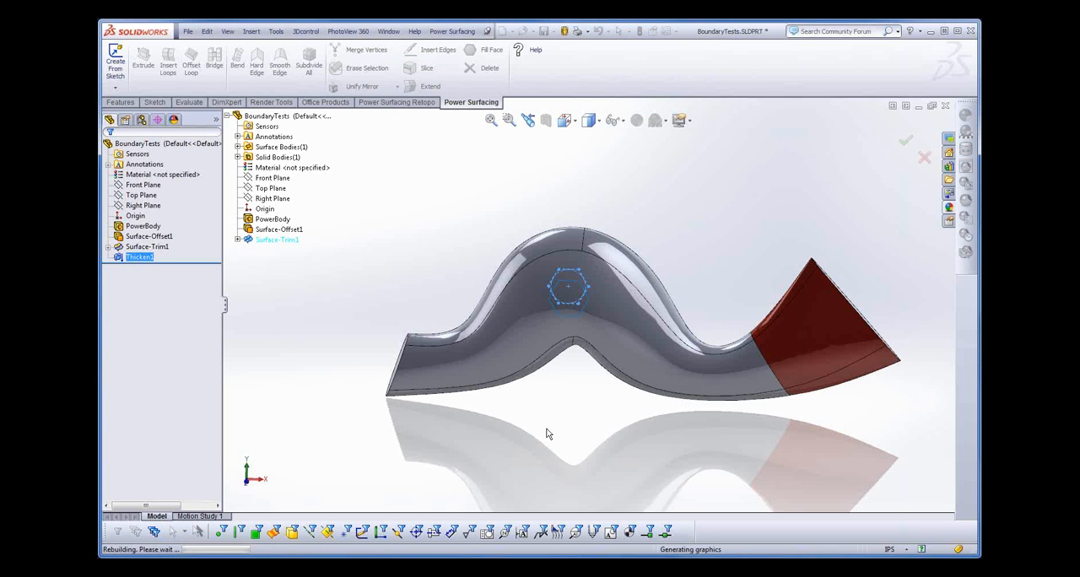
mouse_move(546, 425)
middle_mouse_down()
mouse_move(619, 407)
mouse_move(630, 434)
mouse_move(619, 413)
mouse_move(559, 419)
middle_mouse_up()
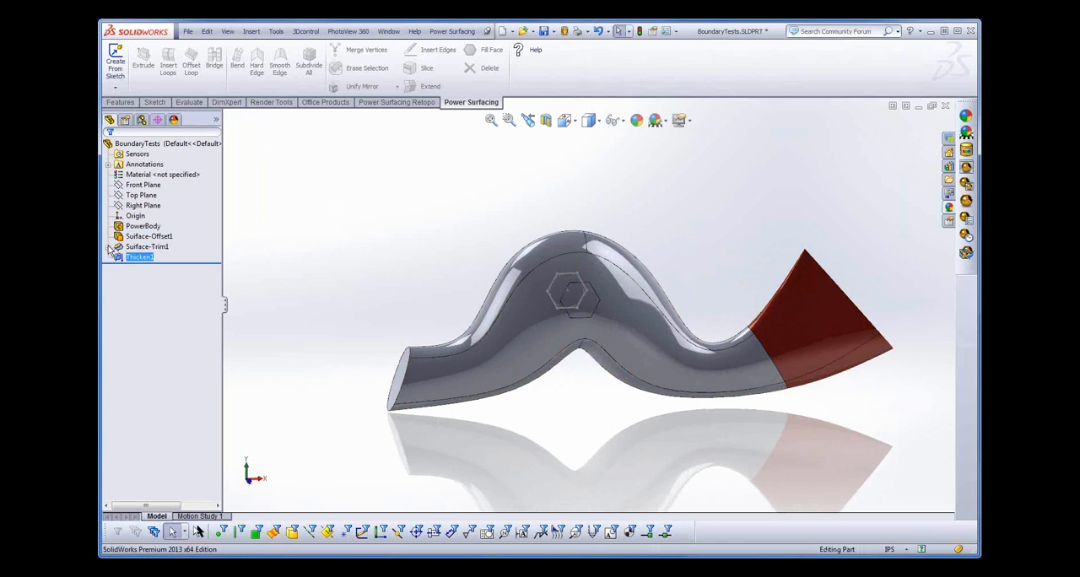
- Hide the hexagon sketch used by the surface trim
left_click(109, 248)
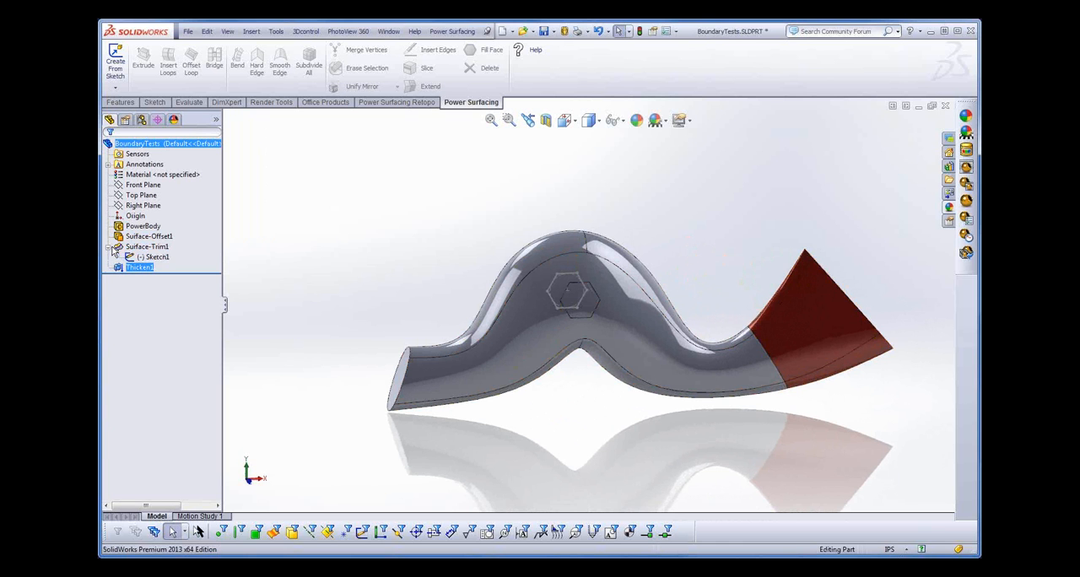
right_click(161, 261)
left_click(169, 235)
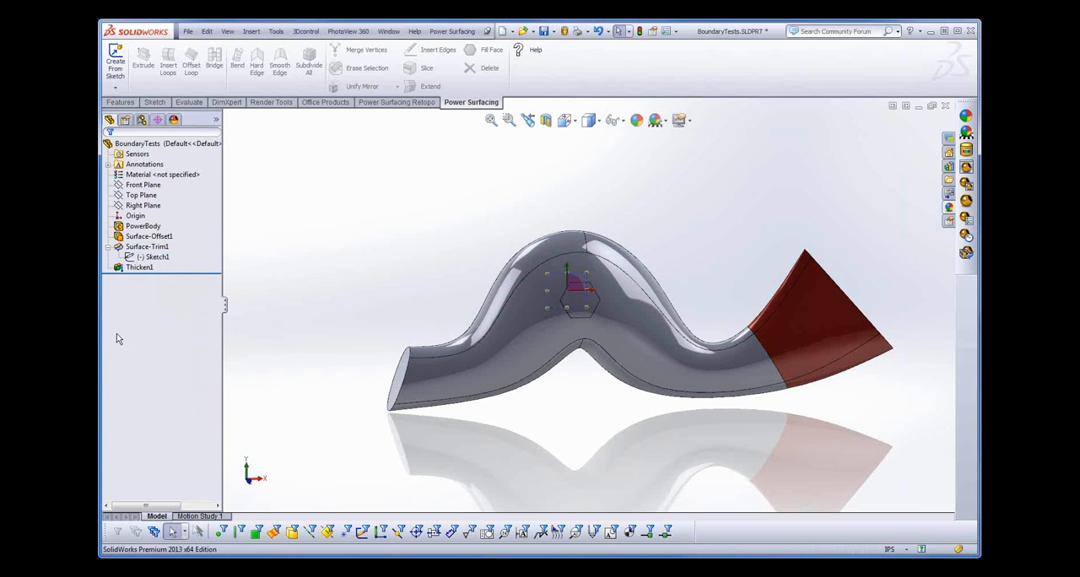
- Open the PowerBody feature of BoundaryTests for editing
left_click(139, 216)
left_click(145, 228, "ctrl")
left_click(147, 230)
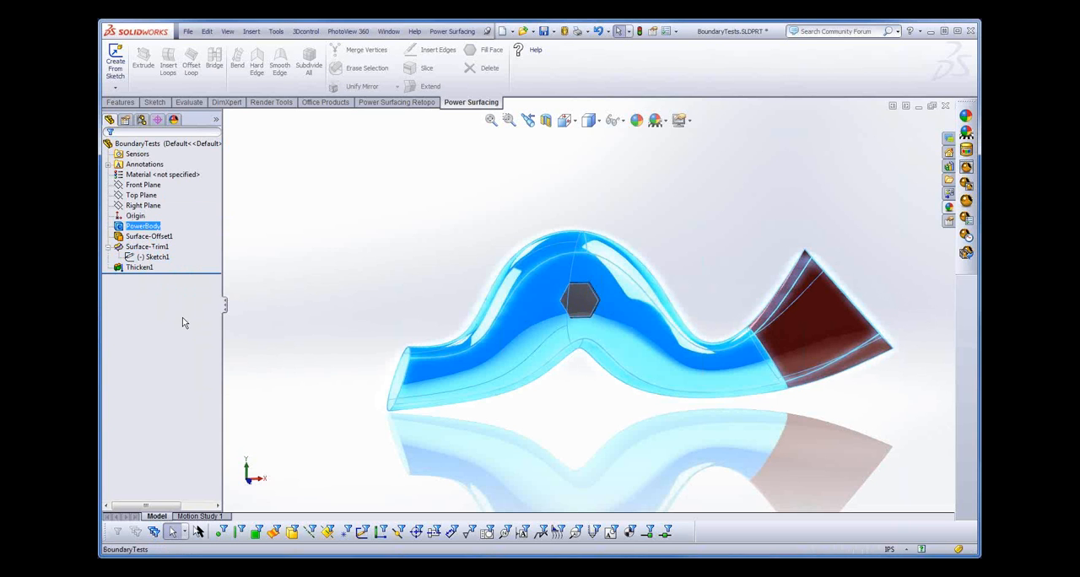
right_click(145, 229)
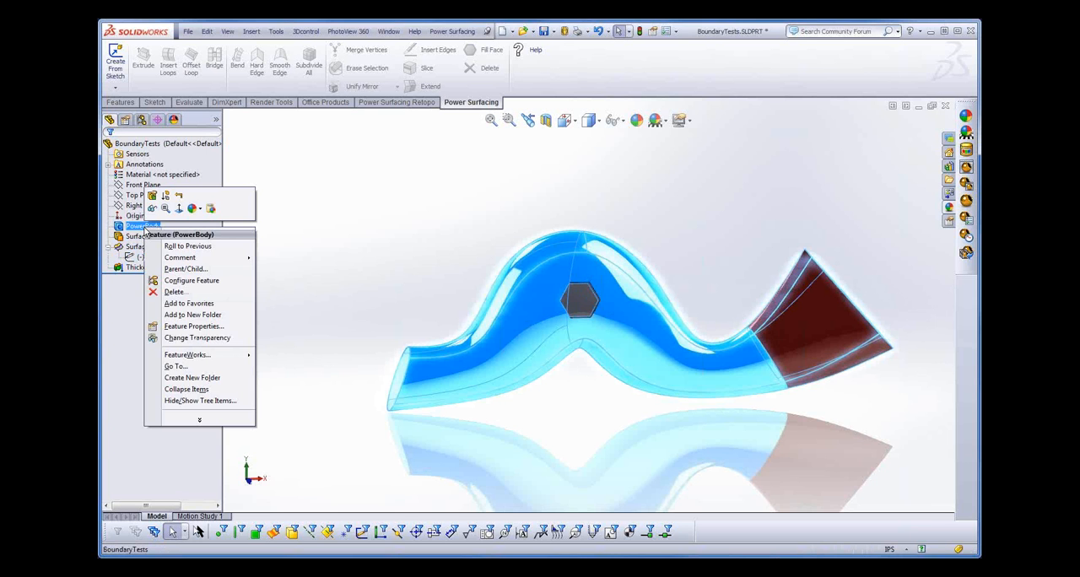
left_click(152, 195)
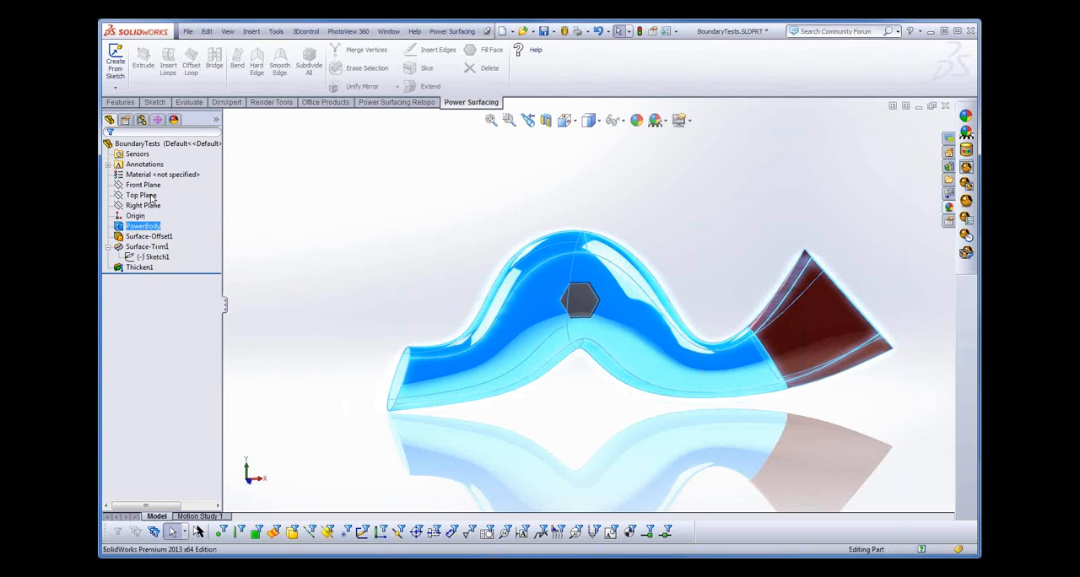
- Add a 10% offset loop inside the front face next to the flared red end
middle_click_drag(527, 431, 527, 440)
scroll(527, 441, "down", 1)
left_click(759, 359)
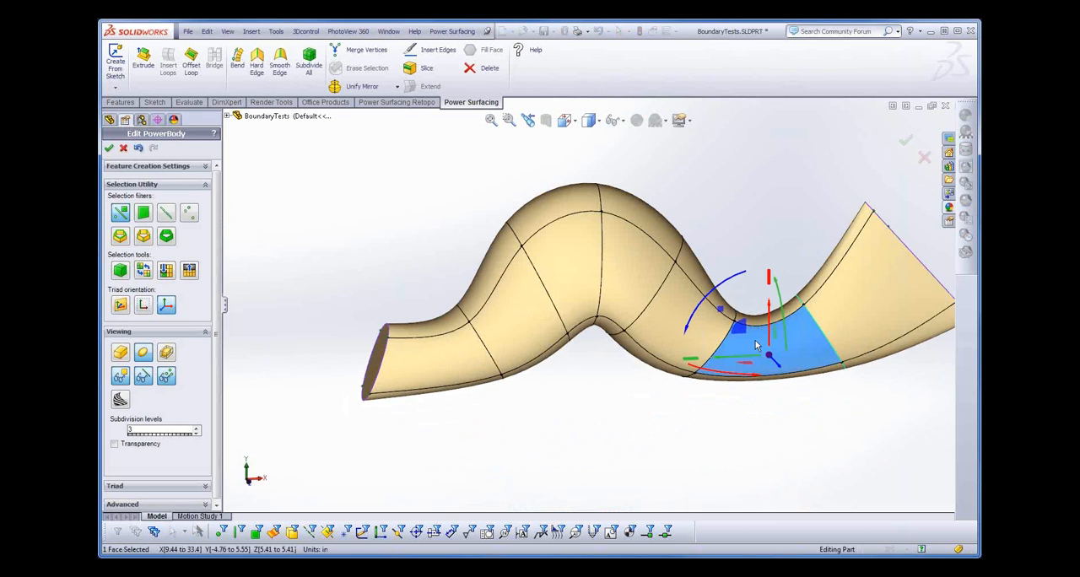
key("s")
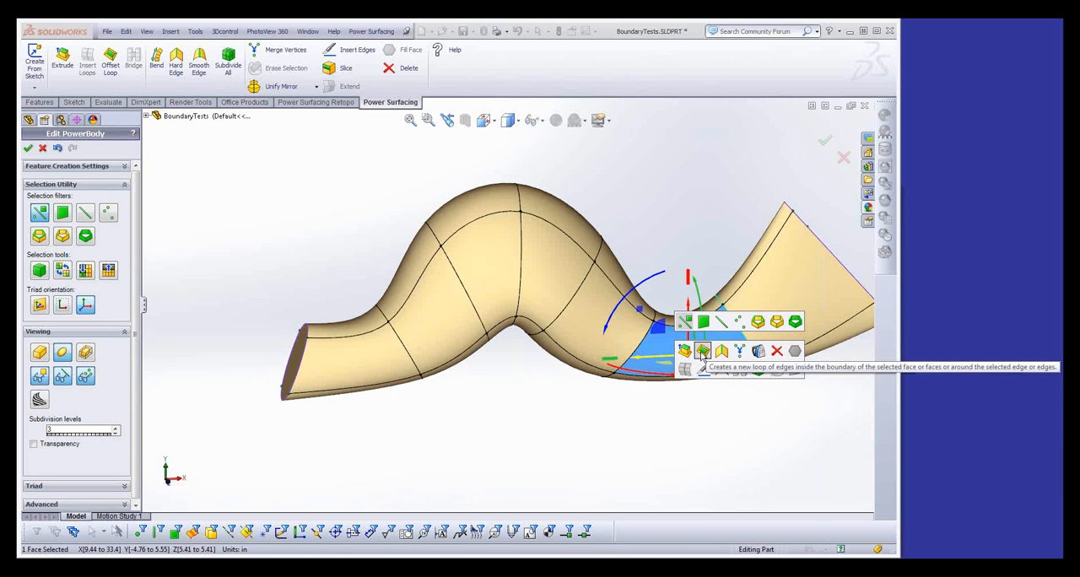
left_click(785, 352)
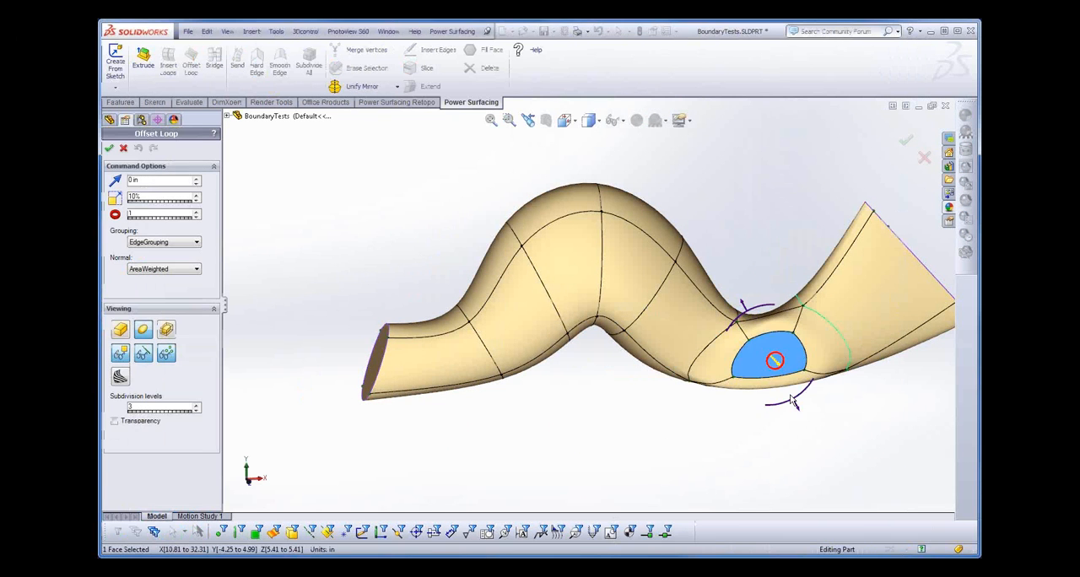
key("Return")
- Pull the inset face outward to about Z 12 in, harden its edges, and complete the PowerBody edit
left_click_drag(773, 361, 778, 370)
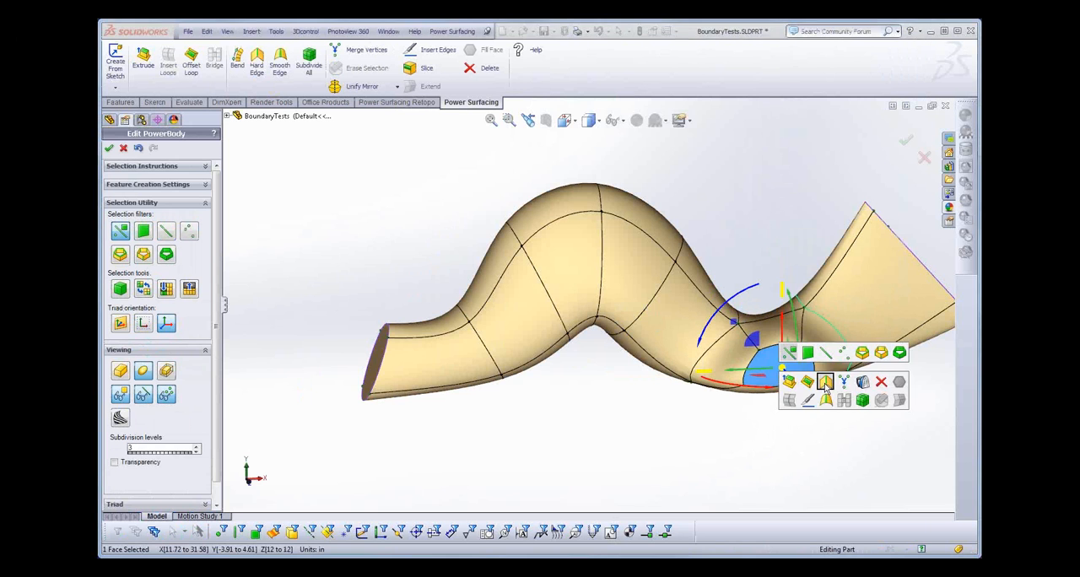
mouse_move(679, 445)
middle_mouse_down()
mouse_move(667, 414)
mouse_move(655, 448)
mouse_move(673, 453)
middle_mouse_up()
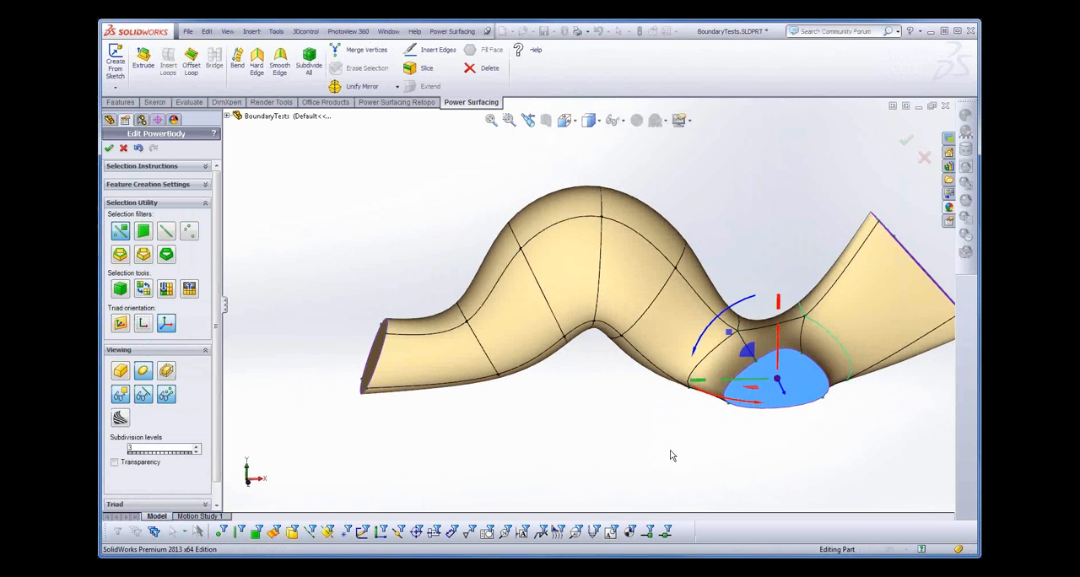
left_click(108, 149)
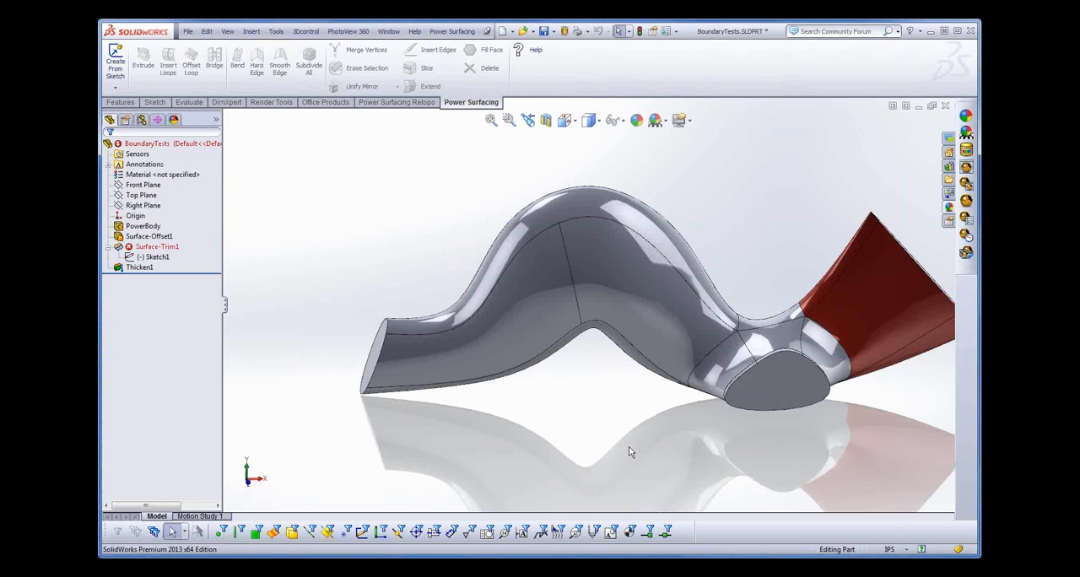
- Close BoundaryTests without saving its changes and open BoundaryTestsB.SLDPRT
middle_click_drag(630, 448, 667, 441)
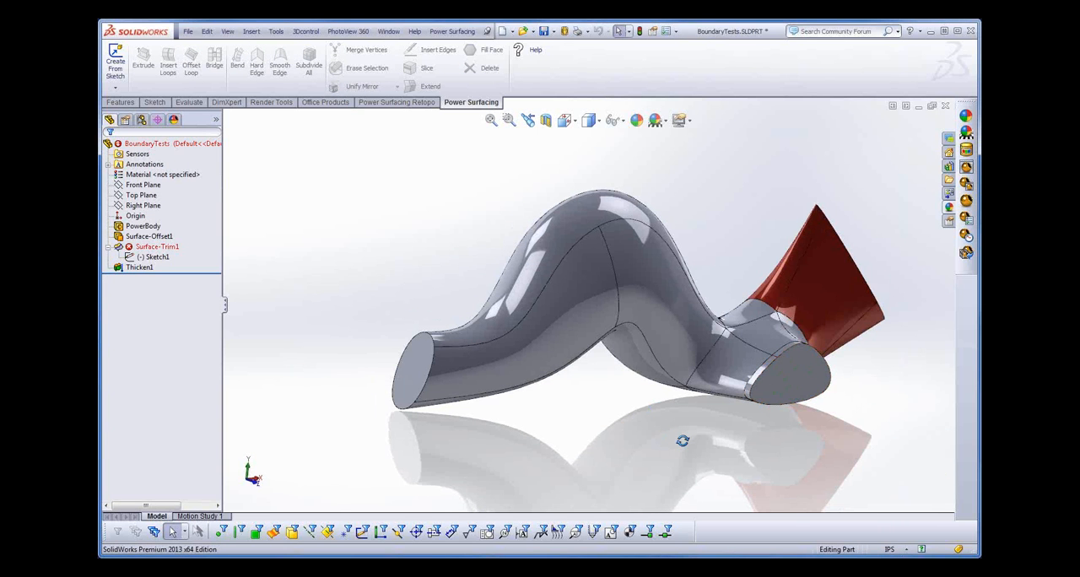
middle_click_drag(682, 440, 675, 479)
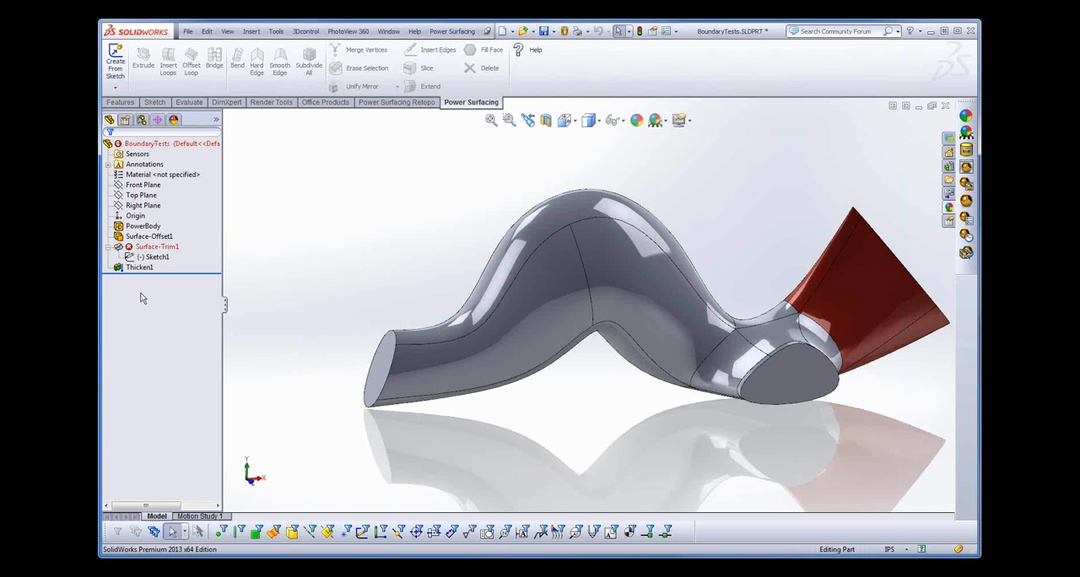
left_click(155, 245)
left_click(188, 31)
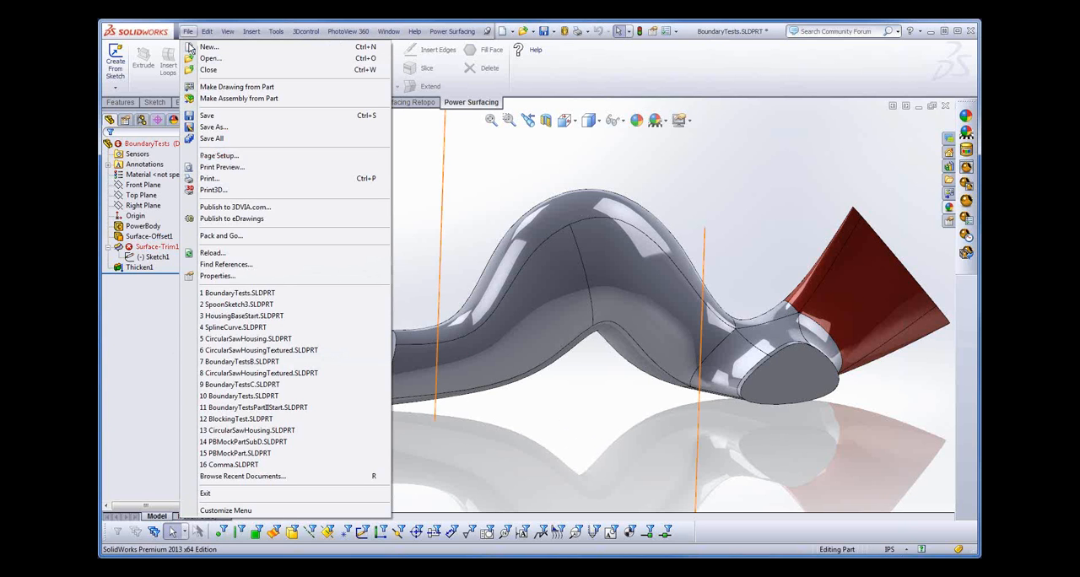
left_click(208, 69)
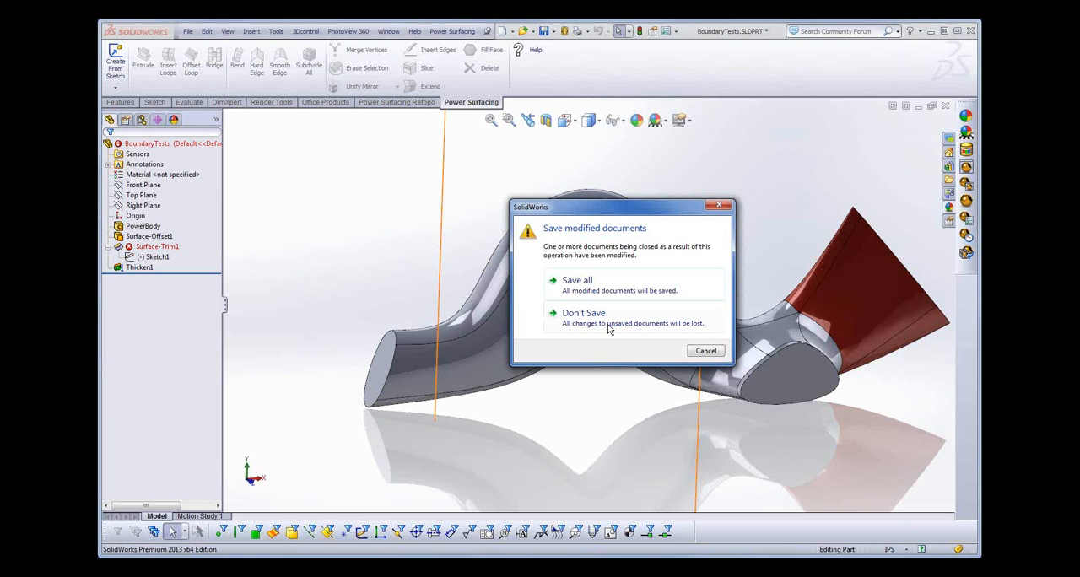
left_click(575, 316)
left_click(187, 31)
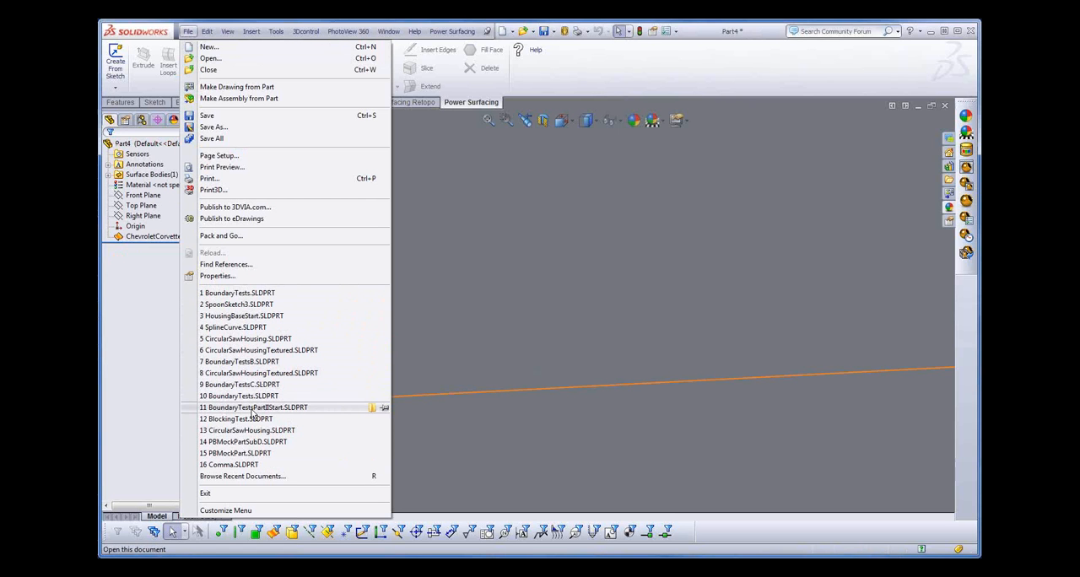
mouse_move(230, 410)
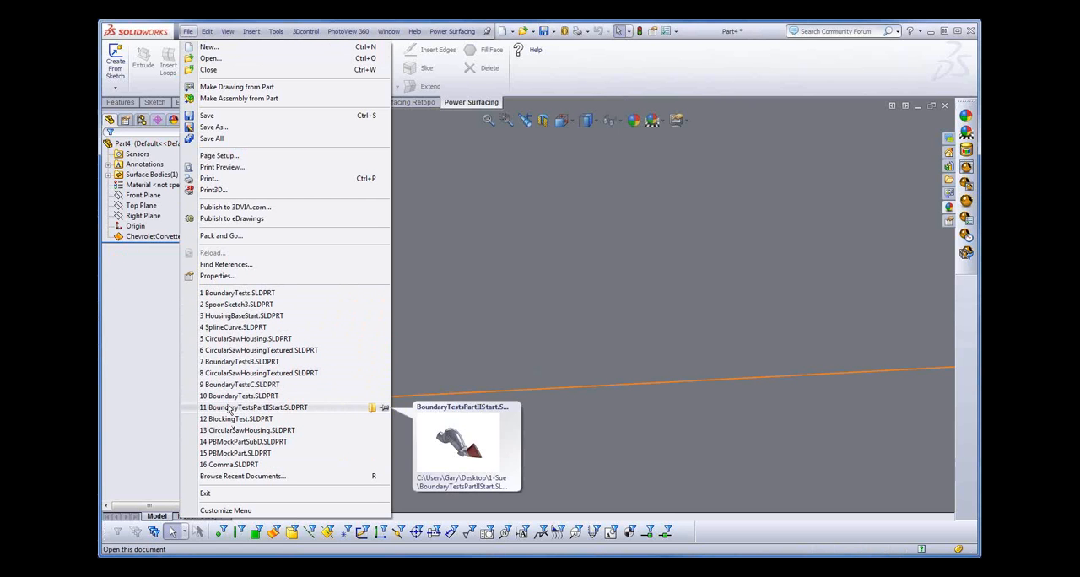
left_click(229, 362)
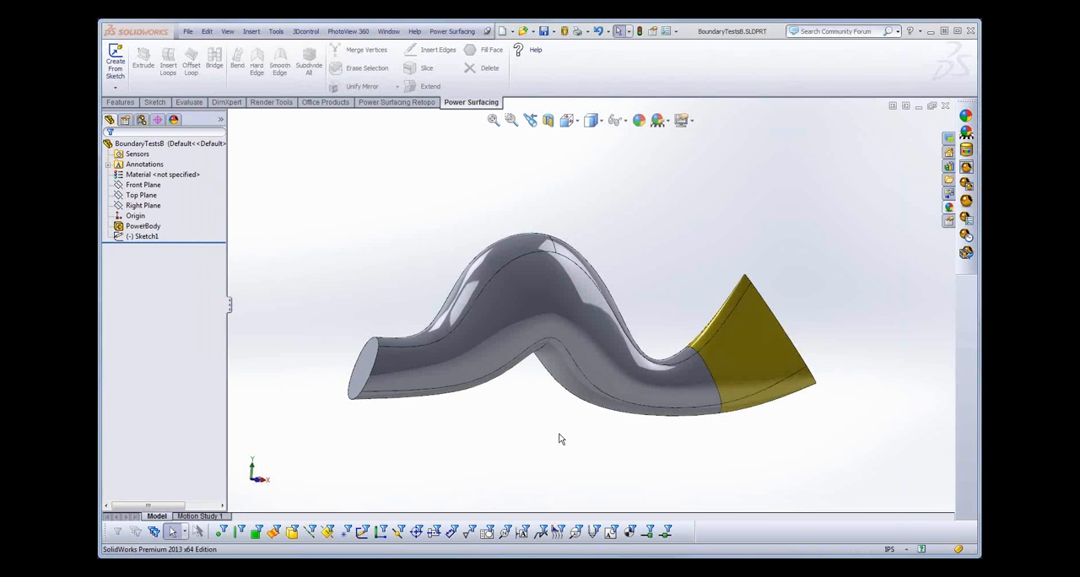
- Show the hexagon sketch Sketch1 on the tube body
middle_click_drag(558, 435, 542, 442)
scroll(541, 443, "down", 1)
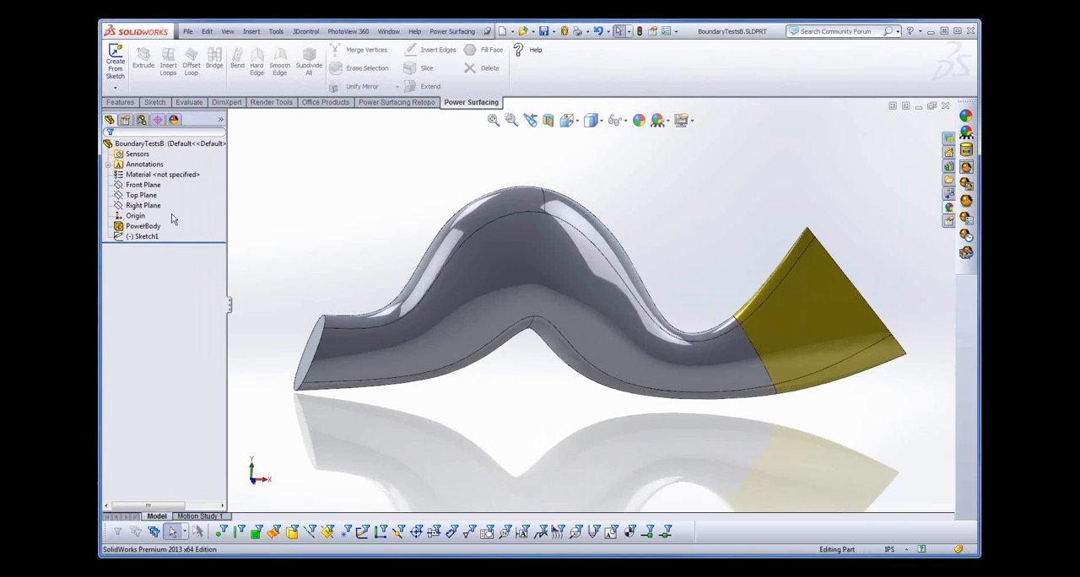
left_click(149, 236)
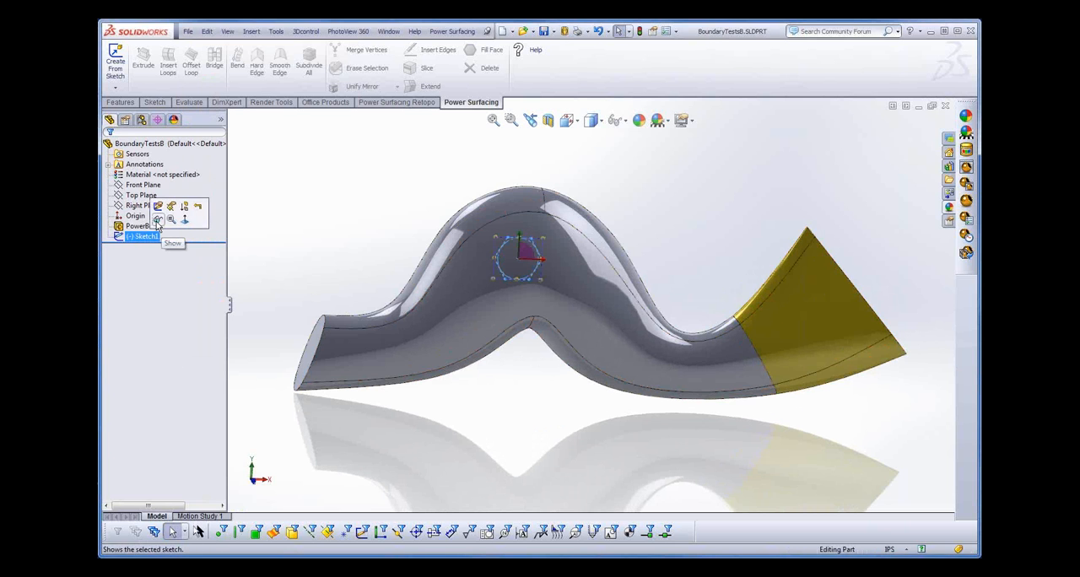
- Edit the PowerBody to define a boundary around the two adjoining front faces at the hexagon, and complete the edit
left_click(145, 226)
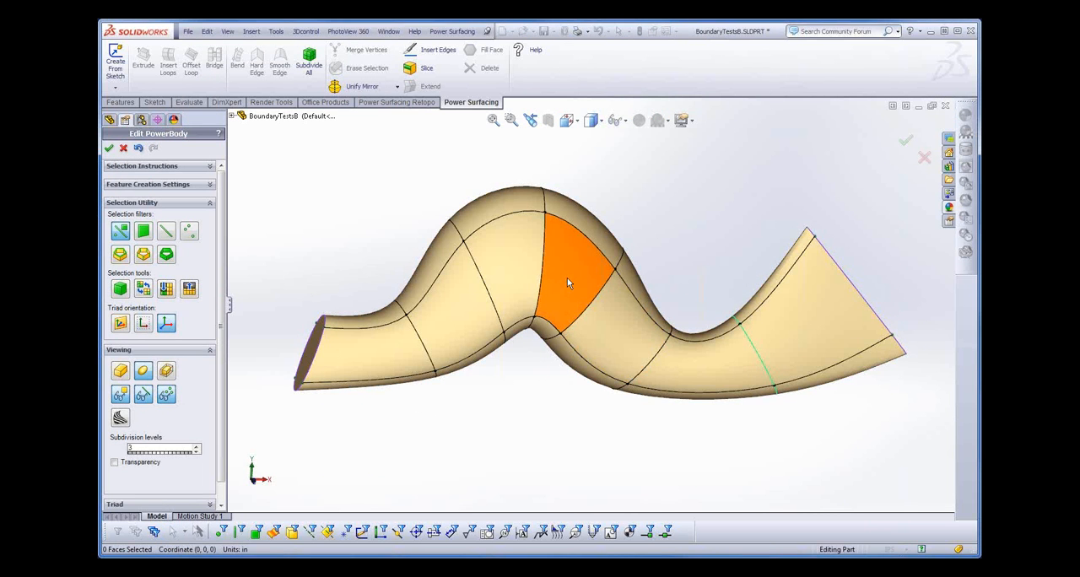
left_click(567, 278)
left_click(517, 248, "ctrl")
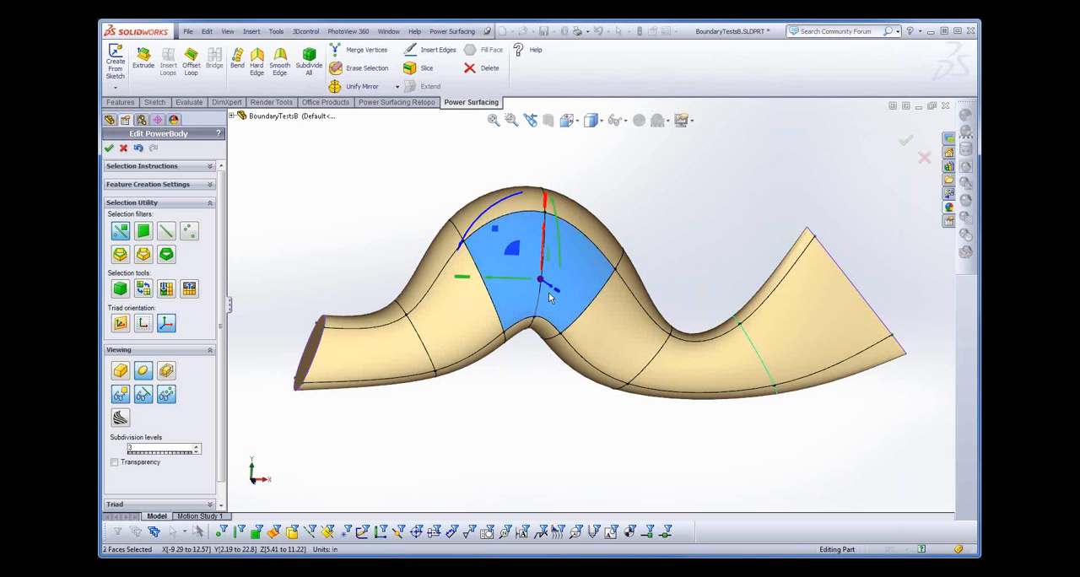
left_click(452, 32)
mouse_move(518, 160)
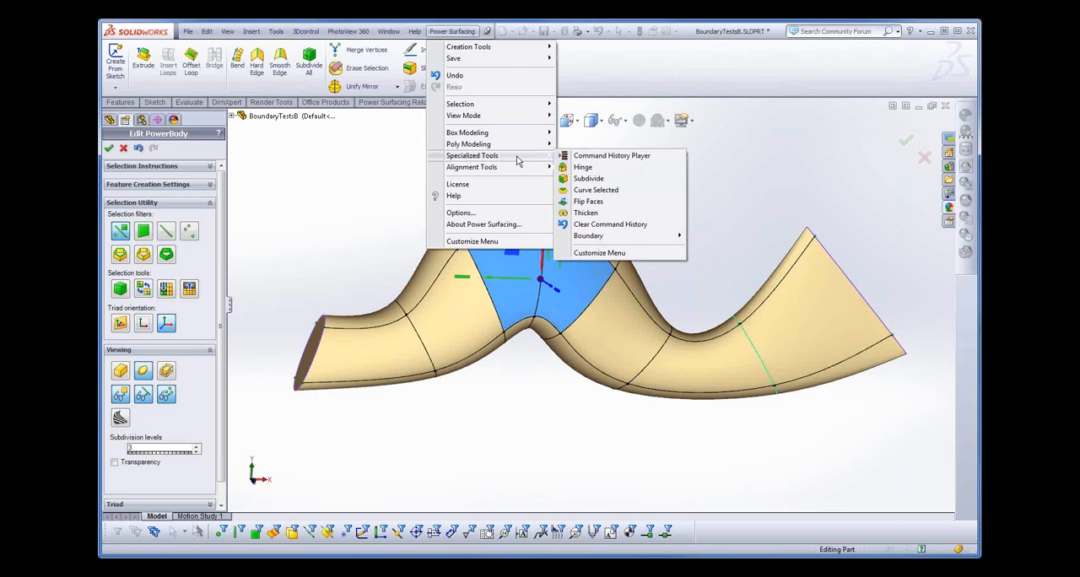
mouse_move(659, 238)
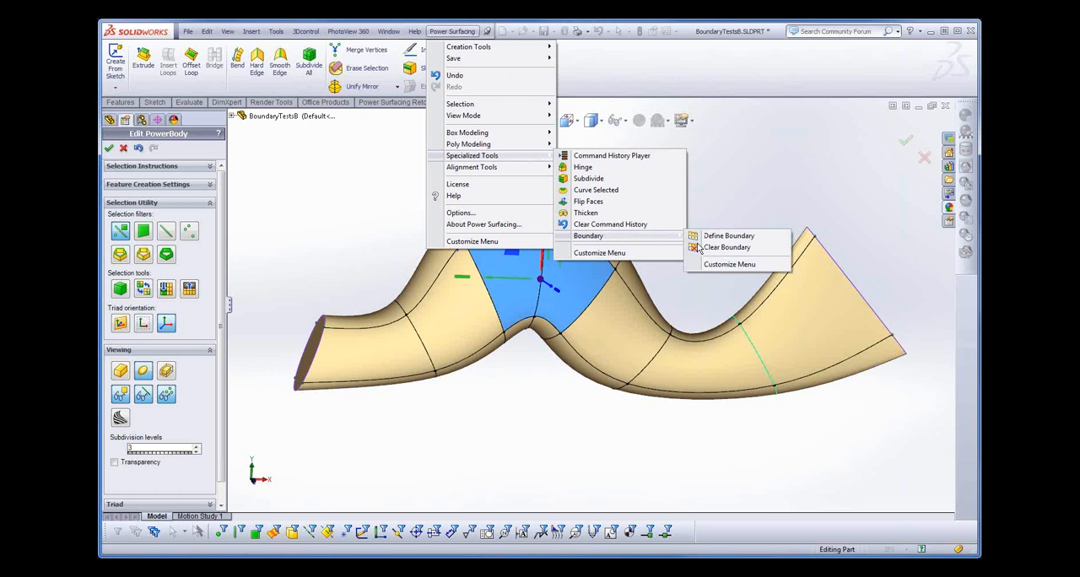
left_click(730, 237)
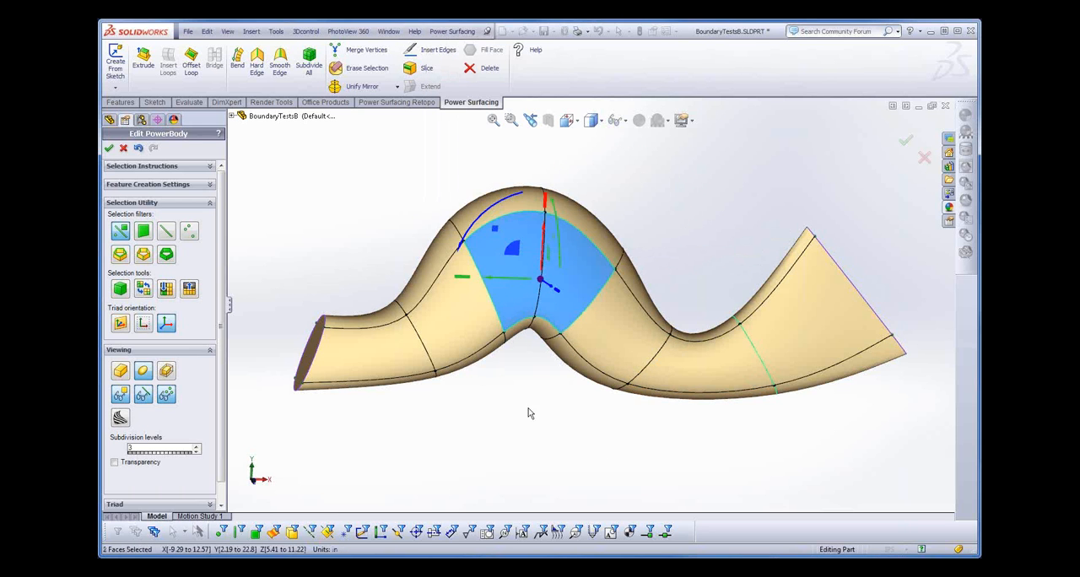
left_click(109, 148)
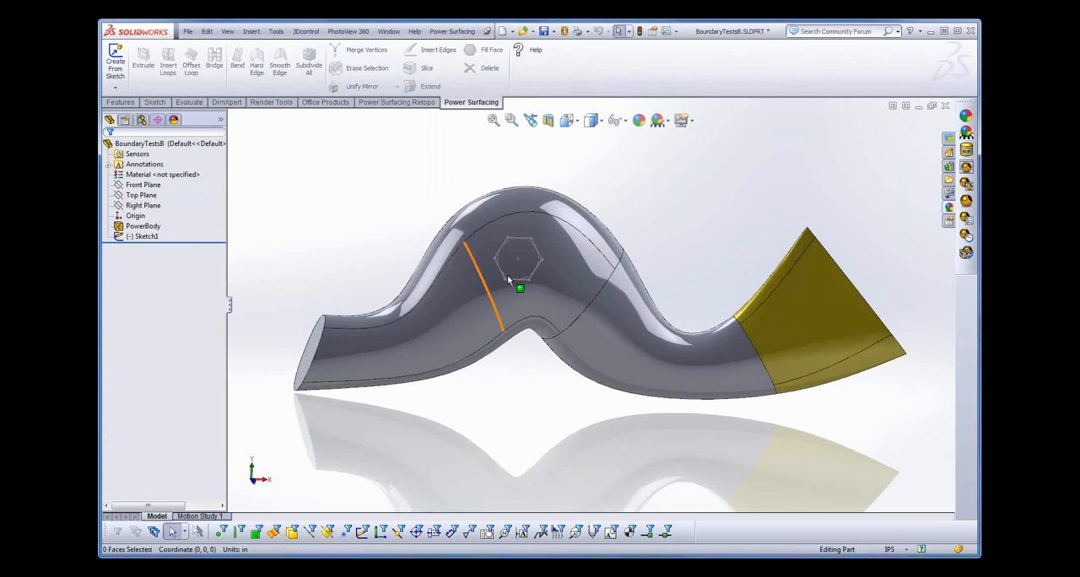
- Create an offset surface 1 in from the newly bounded face behind the hexagon sketch
left_click(571, 277)
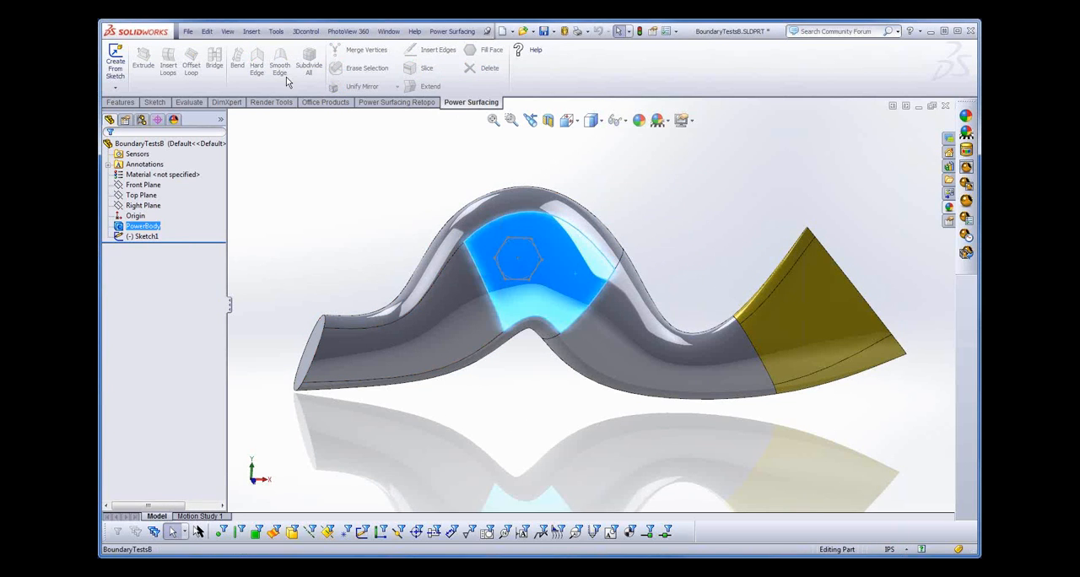
left_click(252, 33)
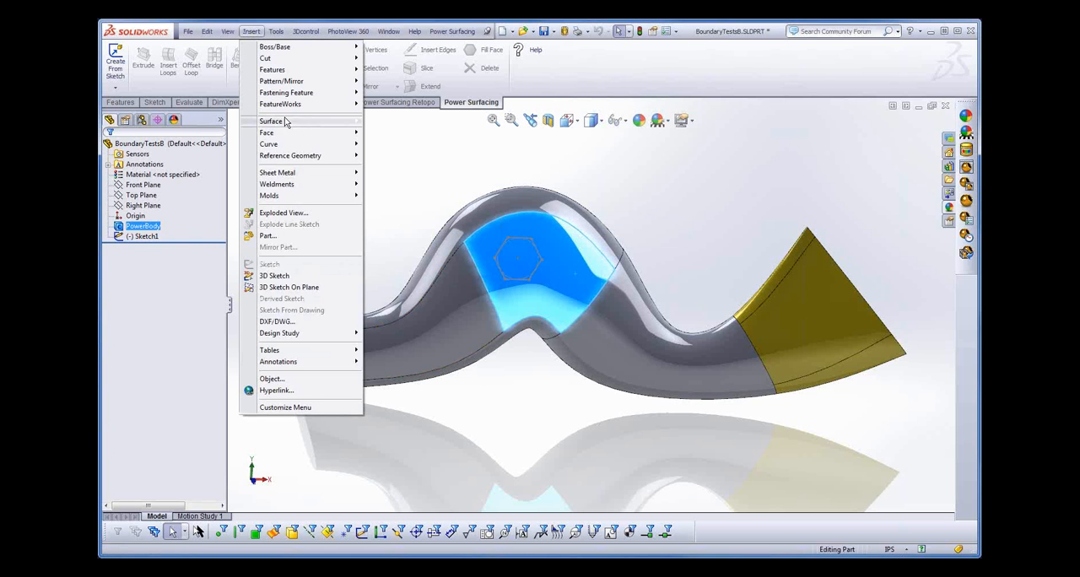
mouse_move(340, 127)
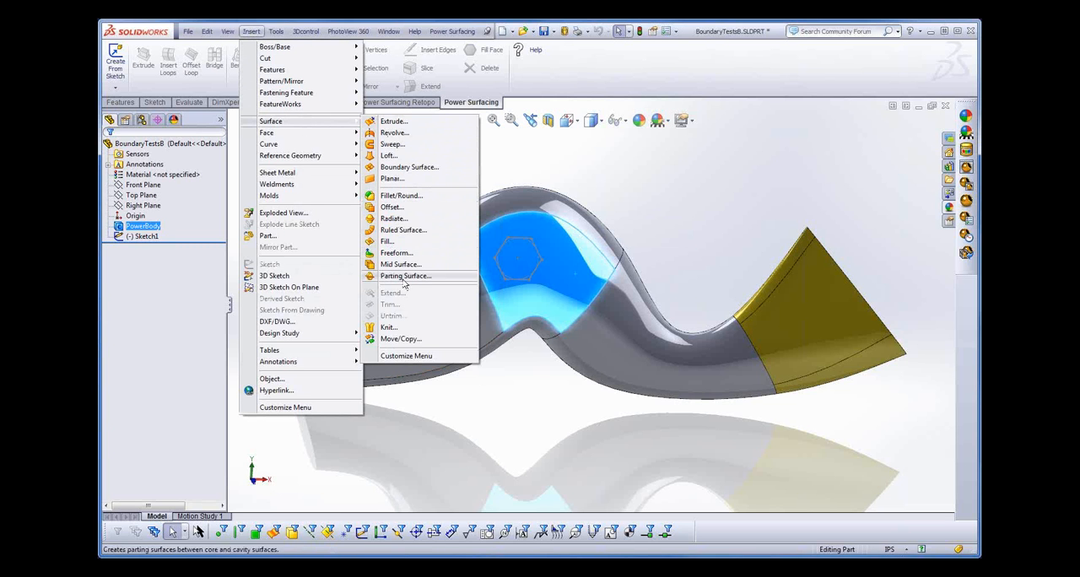
left_click(397, 209)
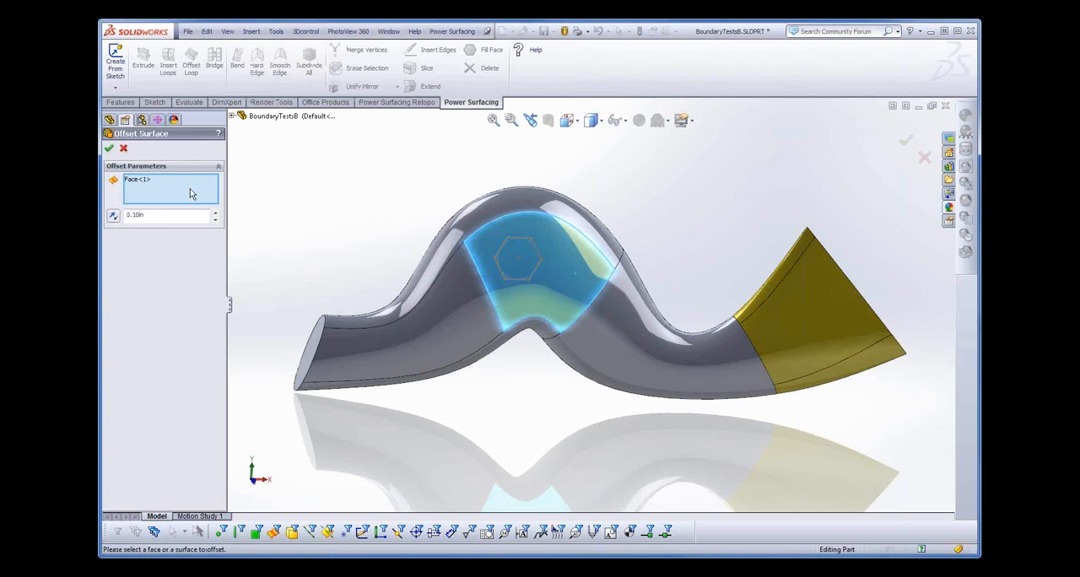
double_click(154, 217)
type("1")
key("Return")
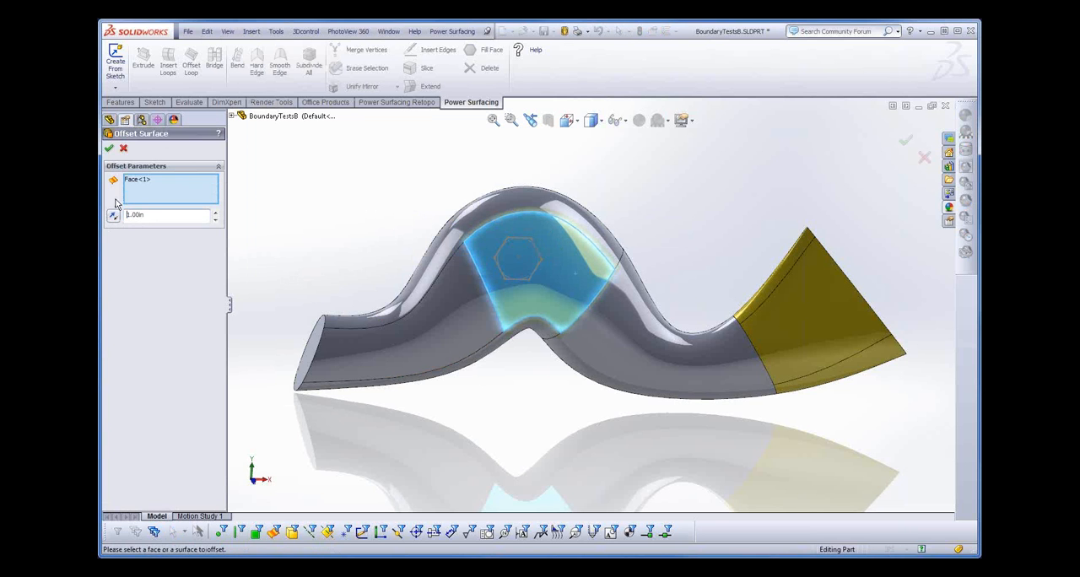
left_click(109, 147)
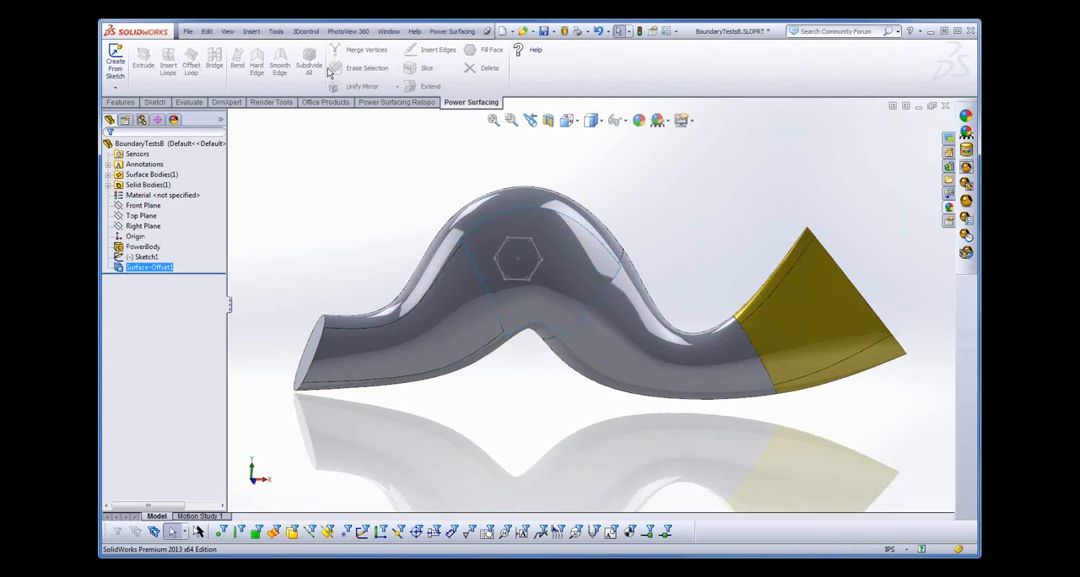
left_click(253, 32)
mouse_move(271, 125)
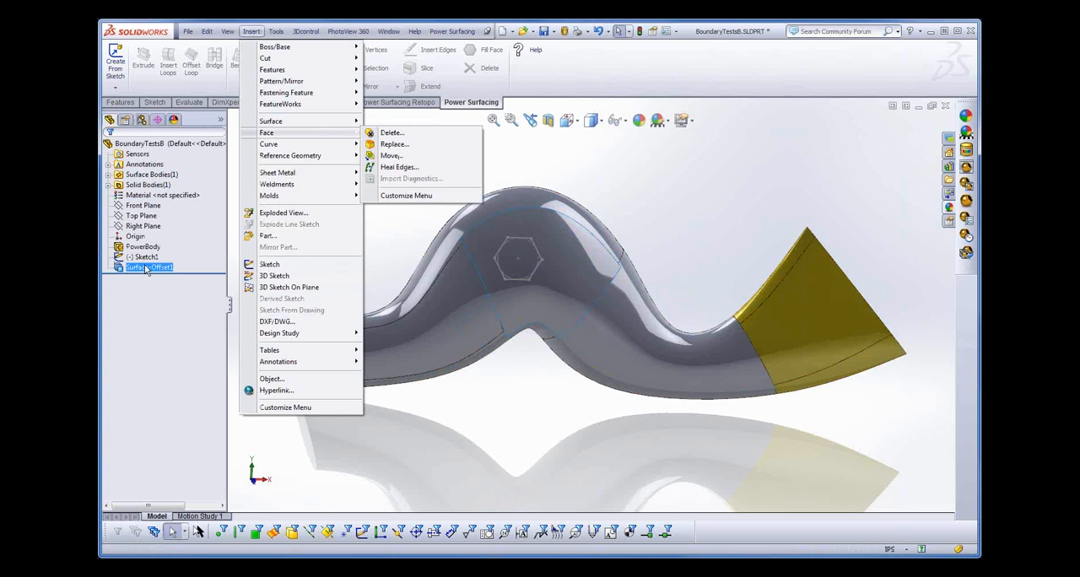
left_click(155, 329)
- Trim the offset surface with the hexagon Sketch1 as trim tool, keeping the hexagonal piece
left_click(142, 256)
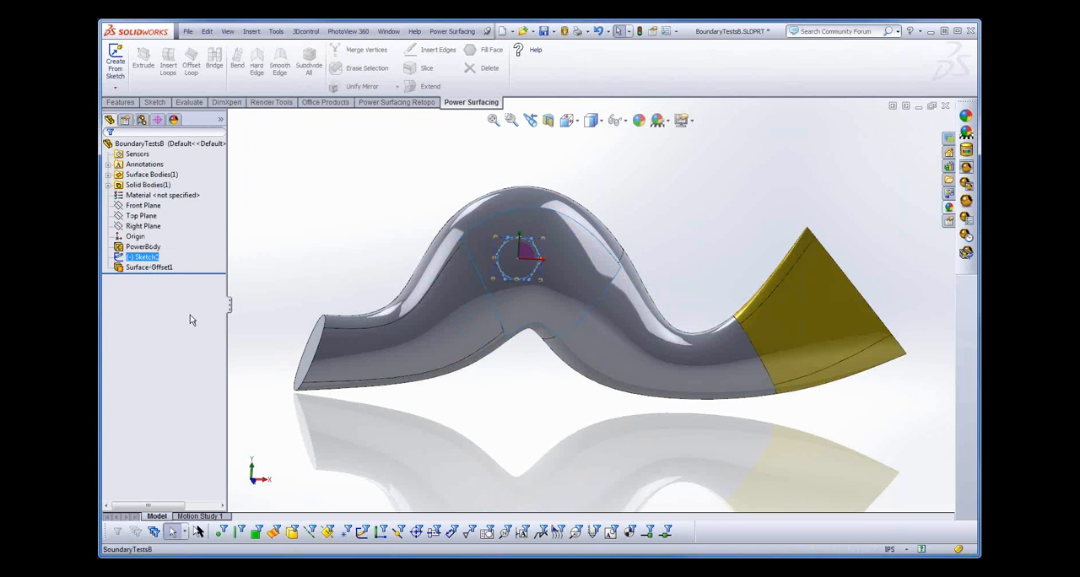
left_click(251, 32)
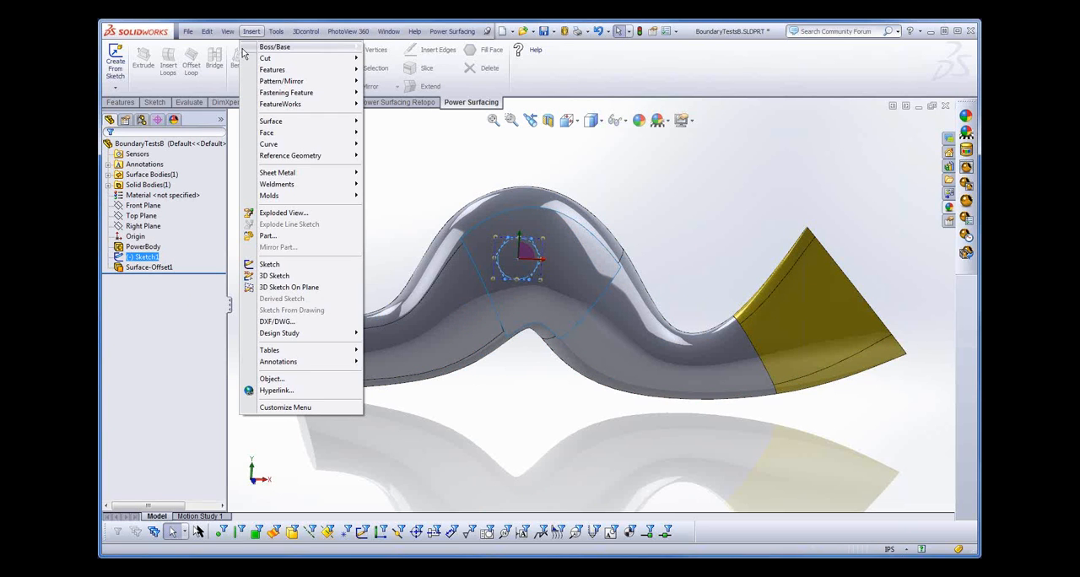
mouse_move(348, 125)
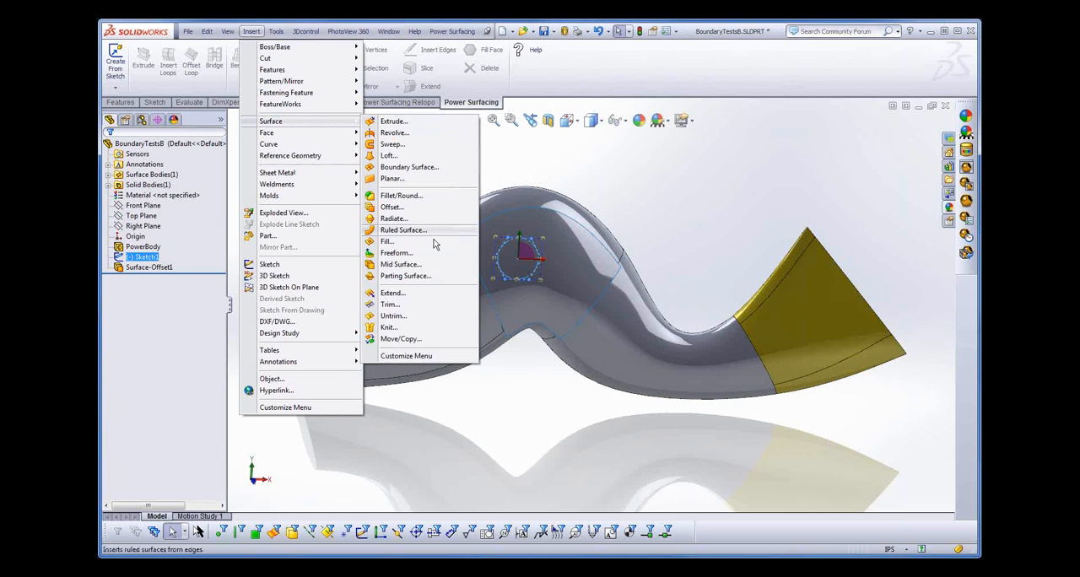
left_click(389, 305)
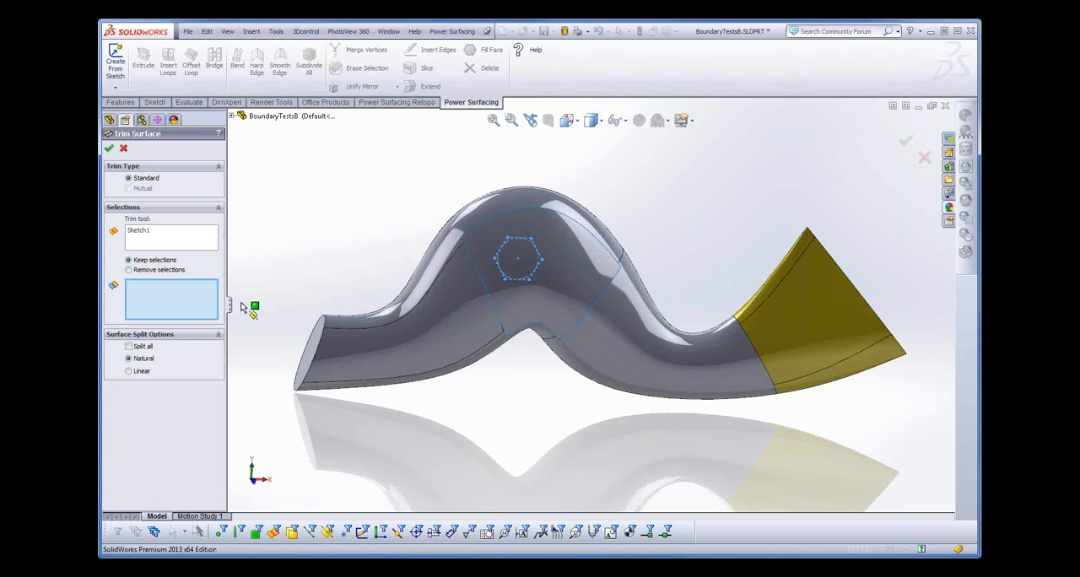
left_click(570, 300)
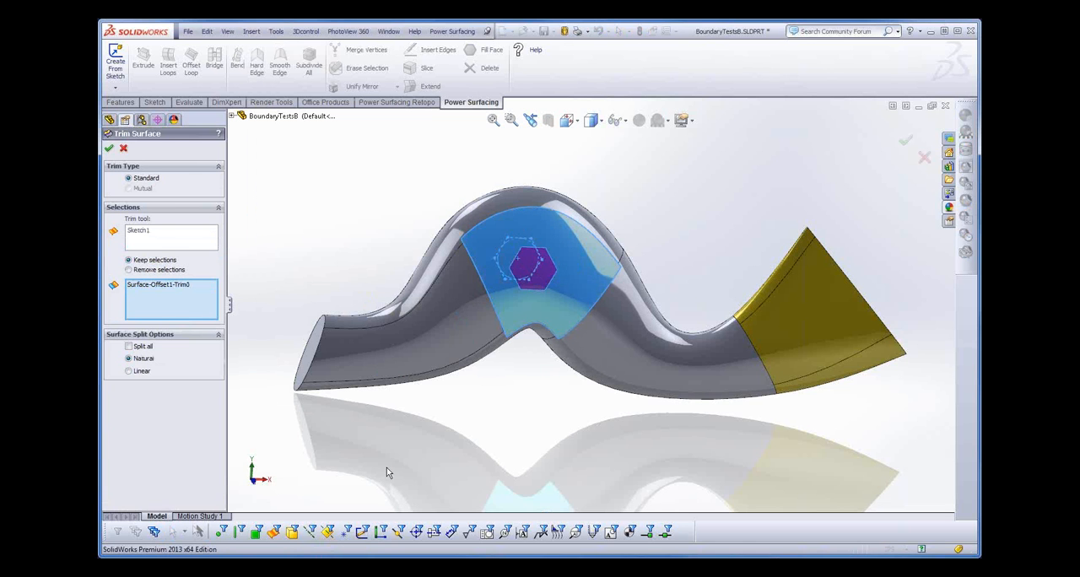
left_click(109, 148)
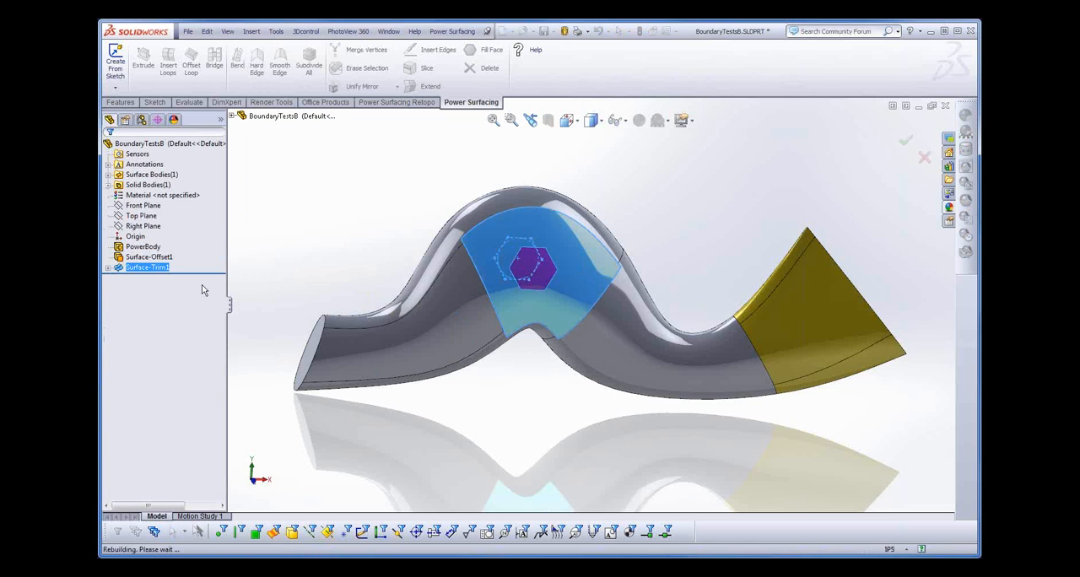
- Thicken the trimmed hexagonal surface by 1 in, merging the result with the tube body
middle_click_drag(503, 411, 463, 423)
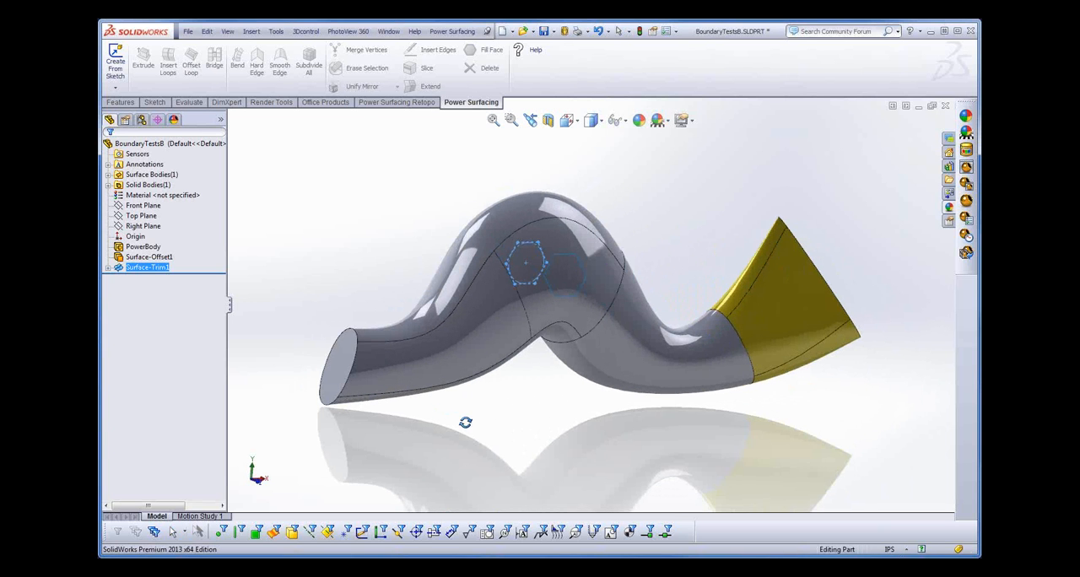
left_click(257, 34)
mouse_move(337, 47)
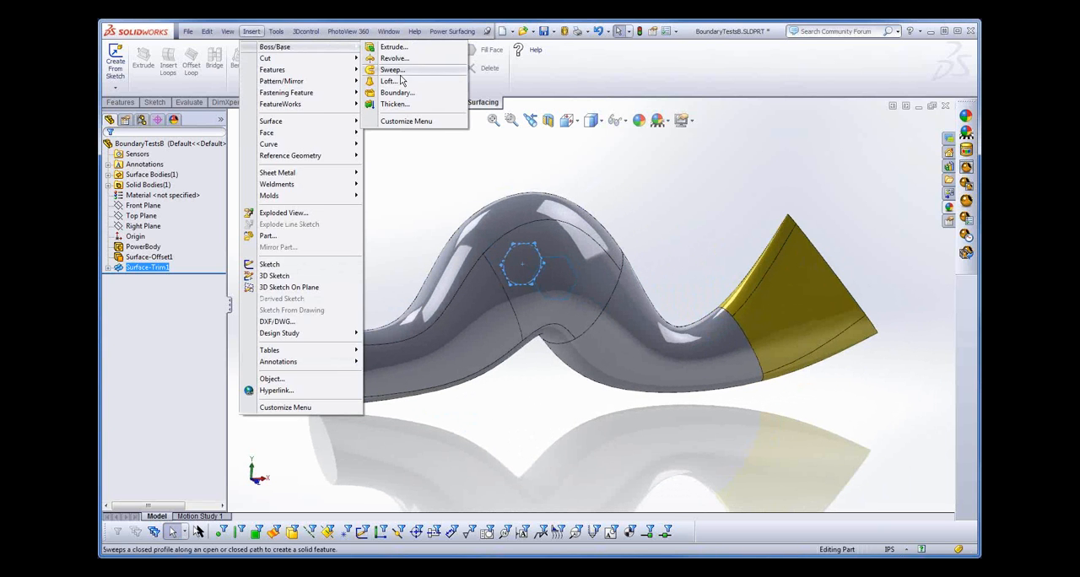
left_click(388, 101)
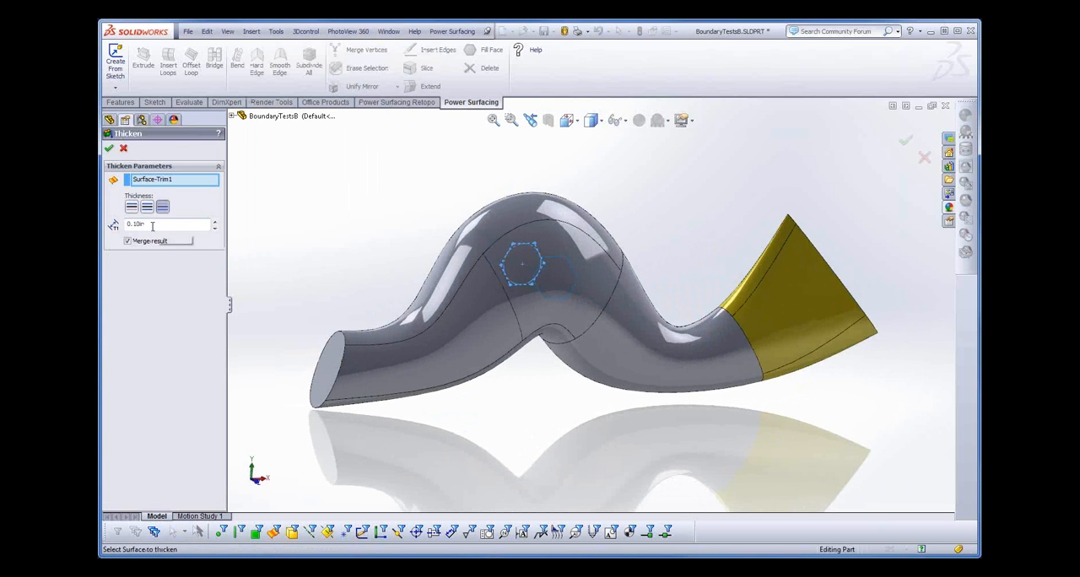
left_click_drag(152, 225, 103, 223)
type("1.")
left_click(110, 149)
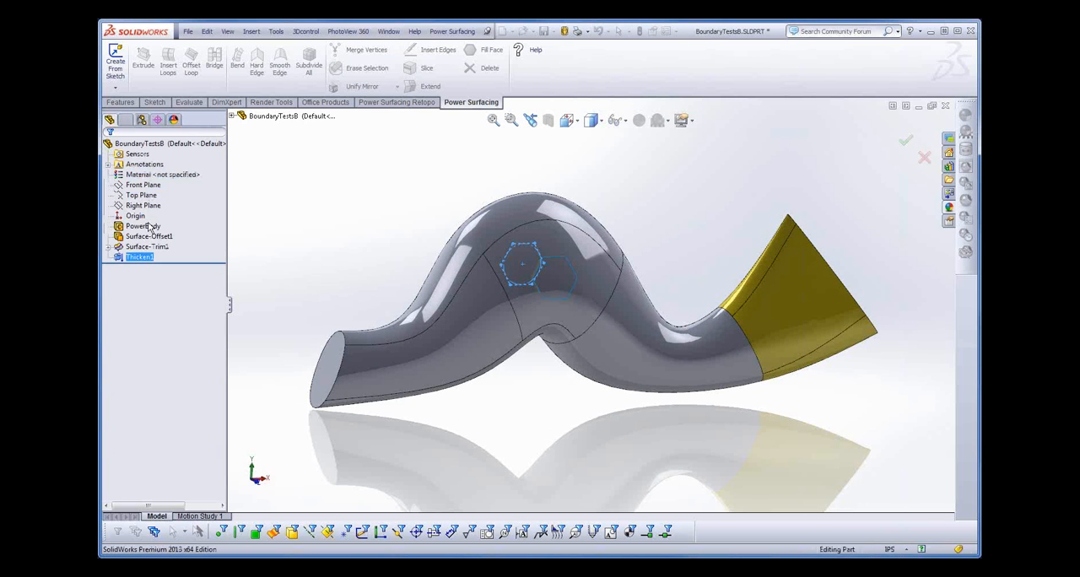
- Edit the PowerBody and add an inset Offset Loop to the front face between the hump and the flared end, using the default offset
mouse_move(522, 424)
middle_mouse_down()
mouse_move(537, 393)
mouse_move(557, 391)
mouse_move(521, 400)
mouse_move(501, 421)
middle_mouse_up()
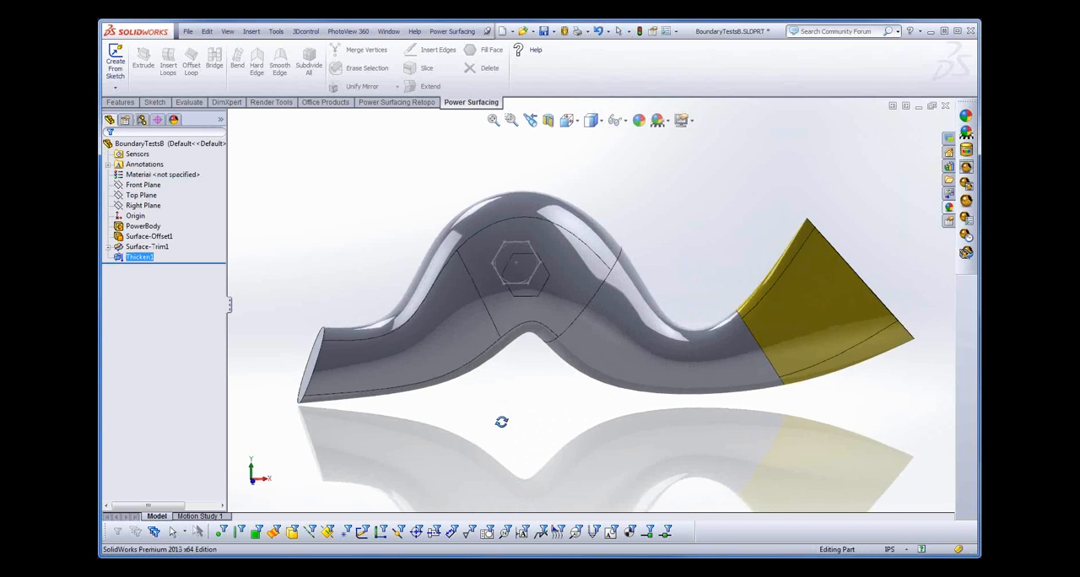
left_click(144, 226)
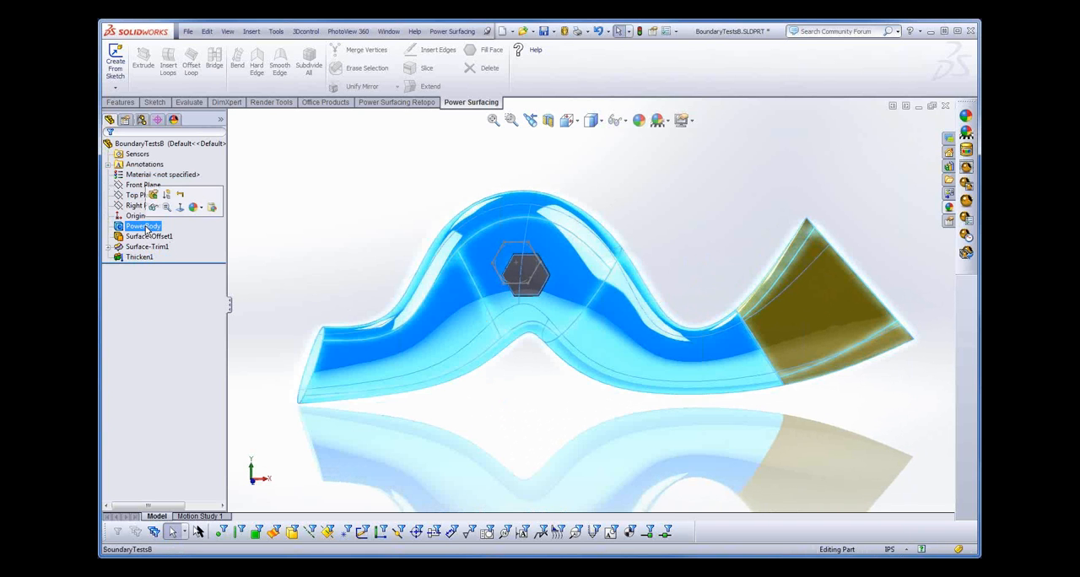
left_click(154, 199)
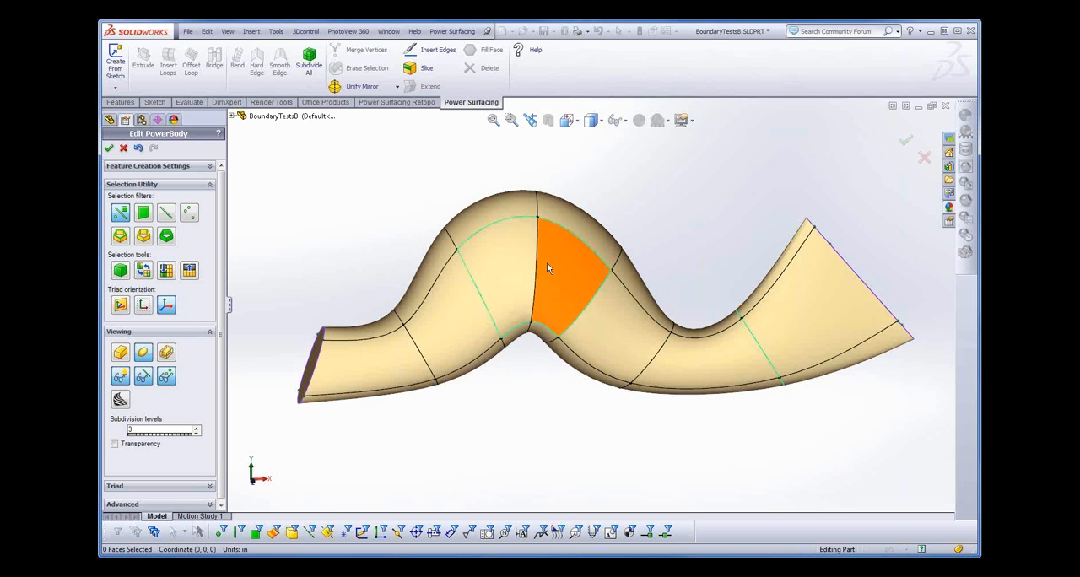
left_click(723, 366)
right_click(722, 366)
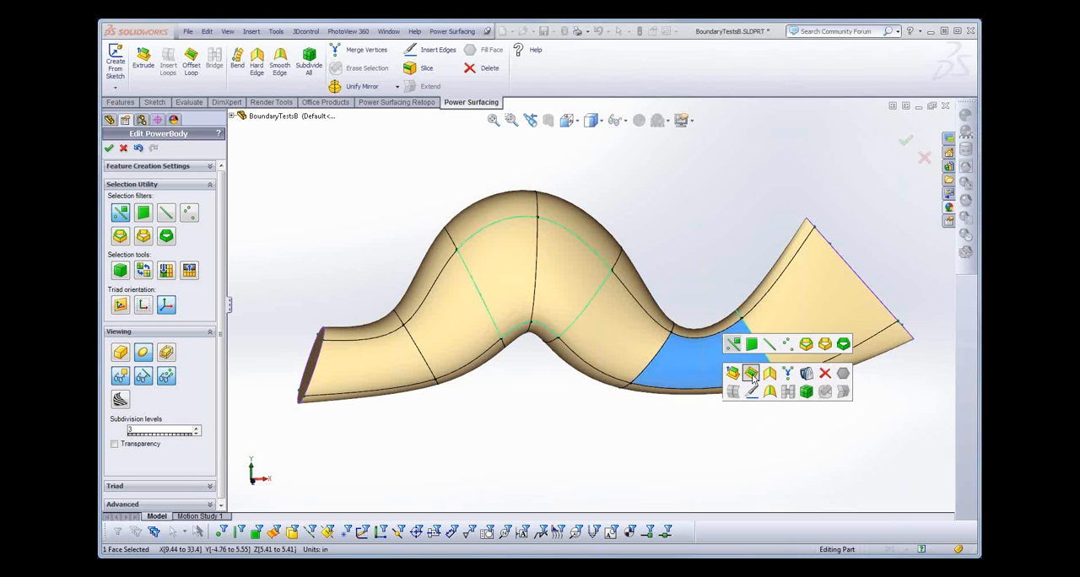
left_click(751, 373)
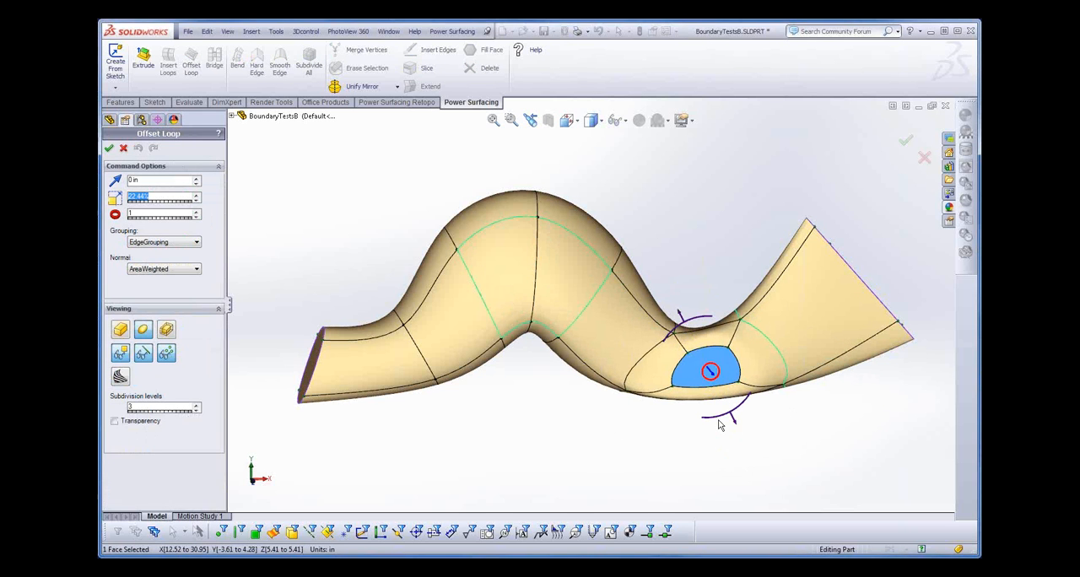
key("Return")
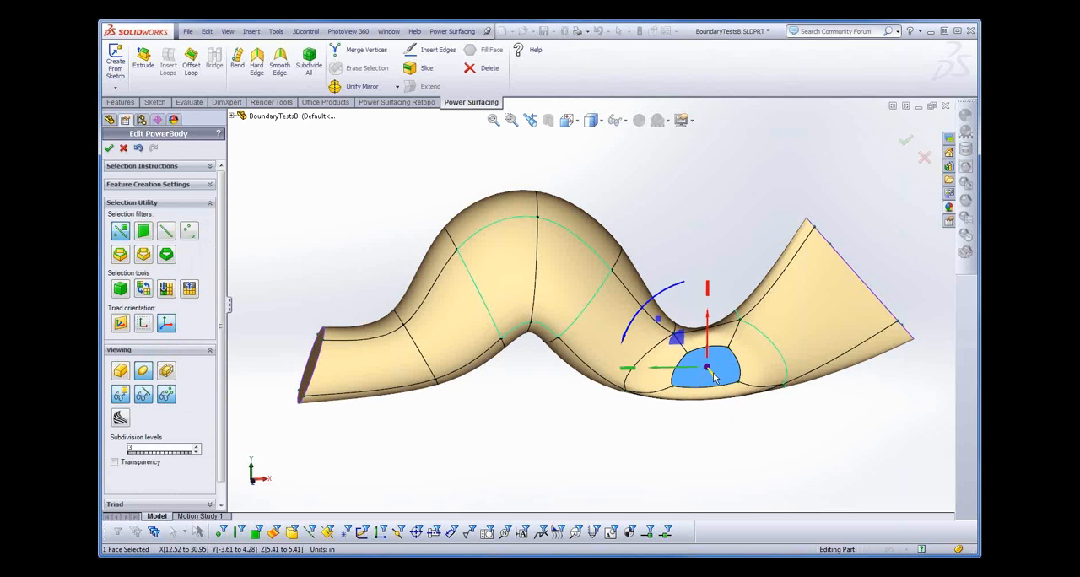
- Pull the inset face outward in Z by about 7.3 in, make its edges hard, and complete the PowerBody edit
left_click_drag(710, 369, 717, 379)
right_click(718, 382)
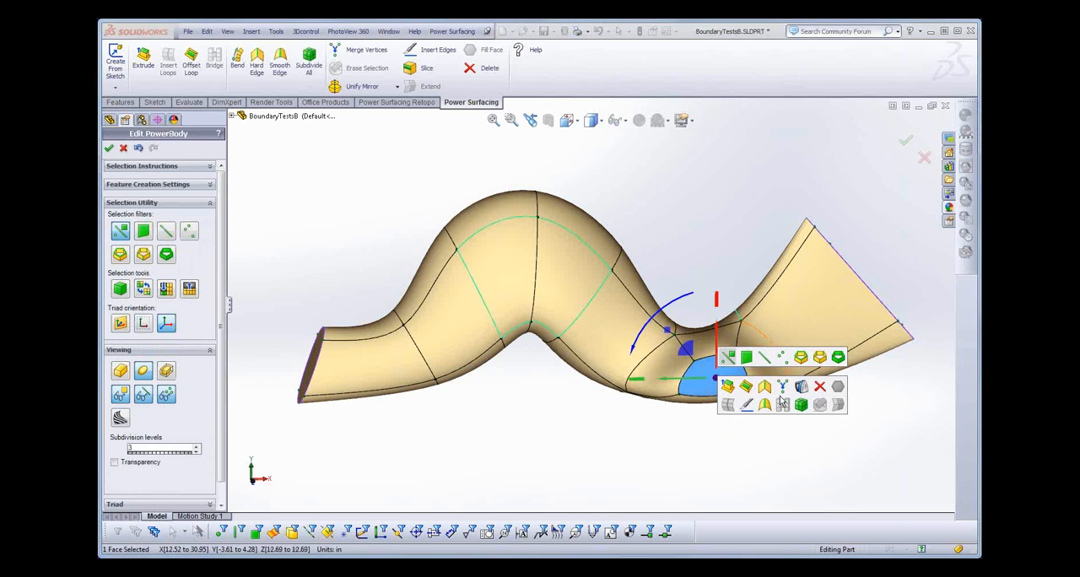
left_click(761, 385)
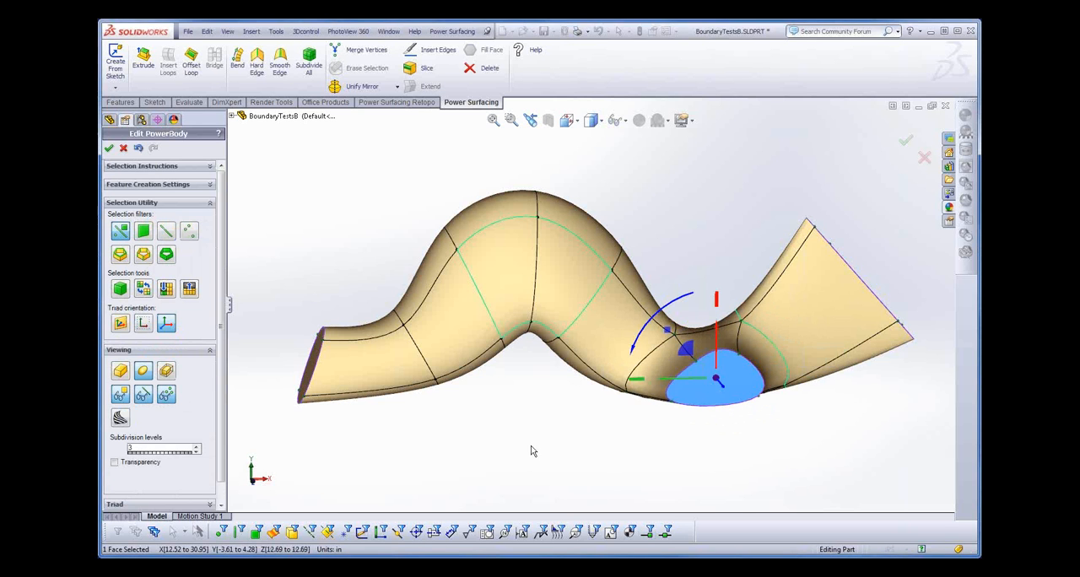
left_click(109, 148)
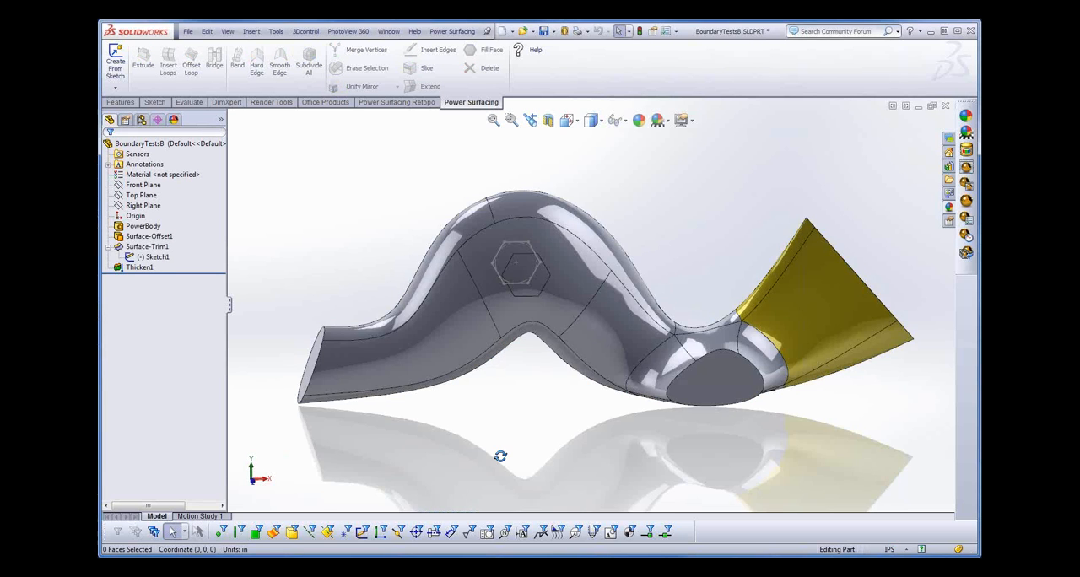
- Inspect the hexagonal boss and new branch from several angles, and check the body's surface continuity with zebra stripes before turning them off
middle_click_drag(504, 454, 602, 386)
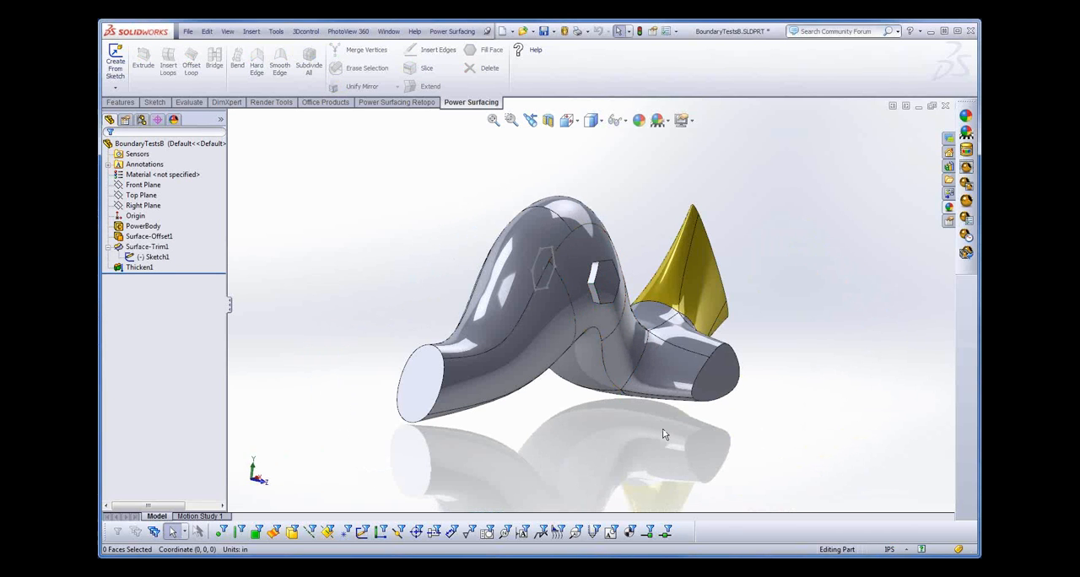
middle_click_drag(664, 471, 653, 451)
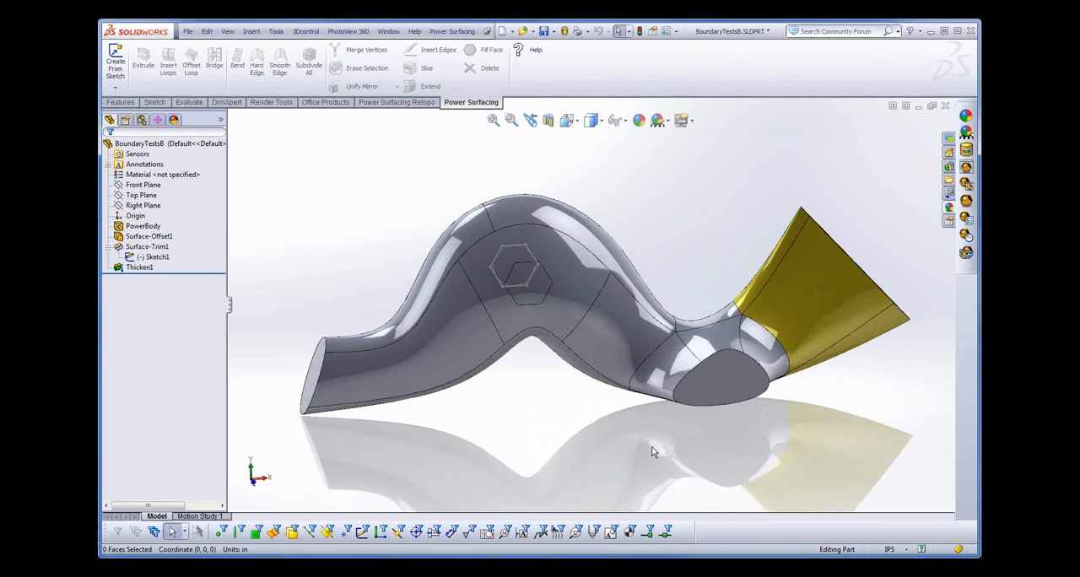
mouse_move(578, 446)
middle_mouse_down()
mouse_move(593, 441)
mouse_move(597, 454)
middle_mouse_up()
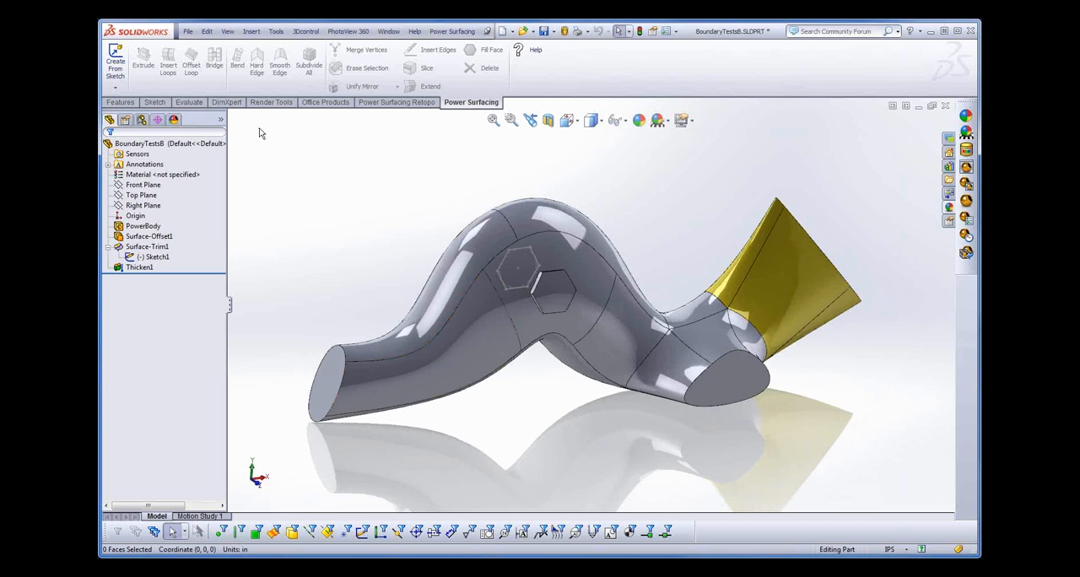
left_click(190, 105)
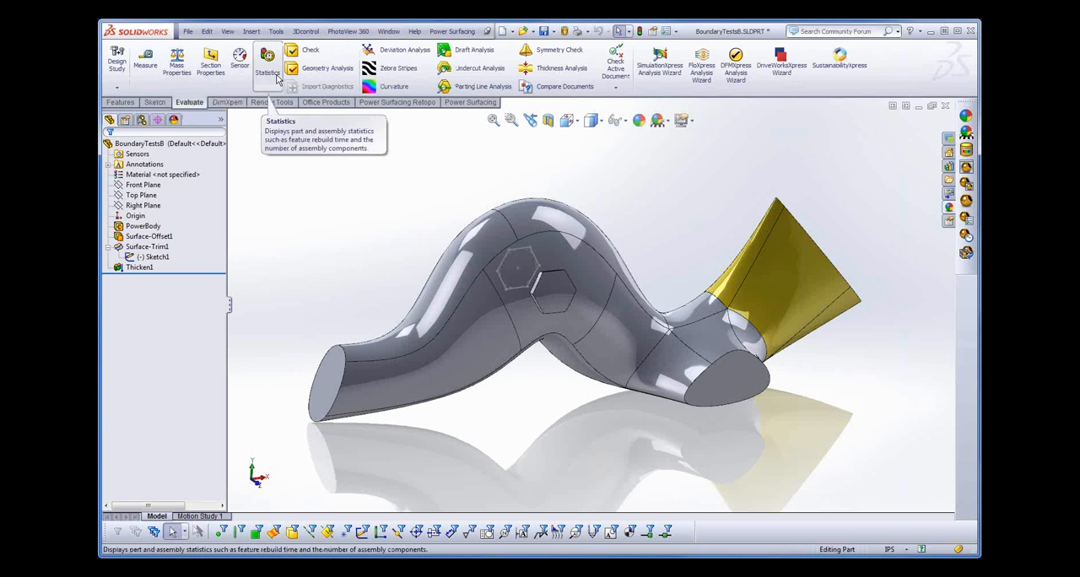
left_click(392, 71)
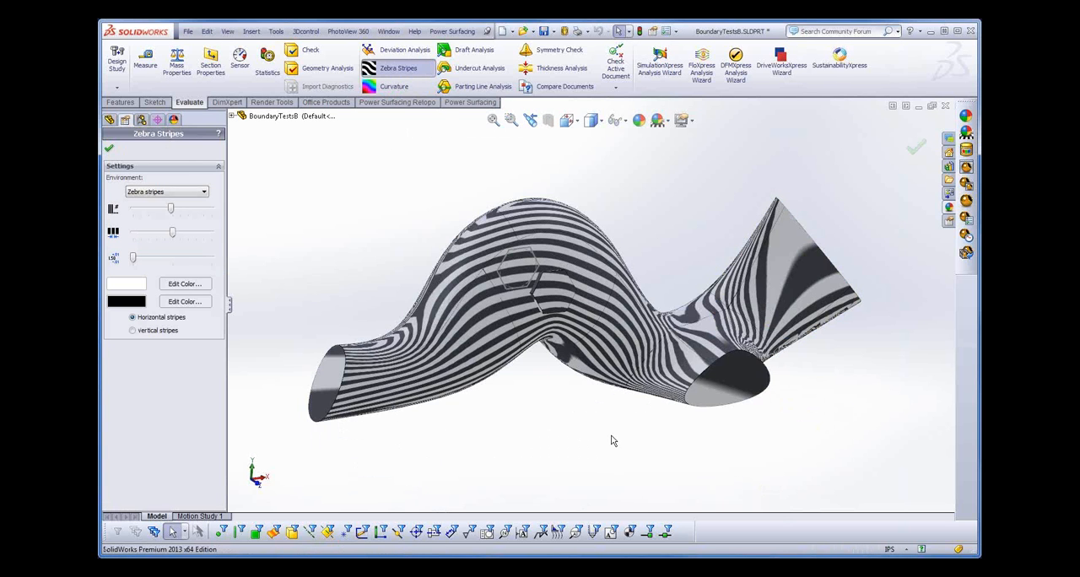
middle_click_drag(609, 441, 578, 467)
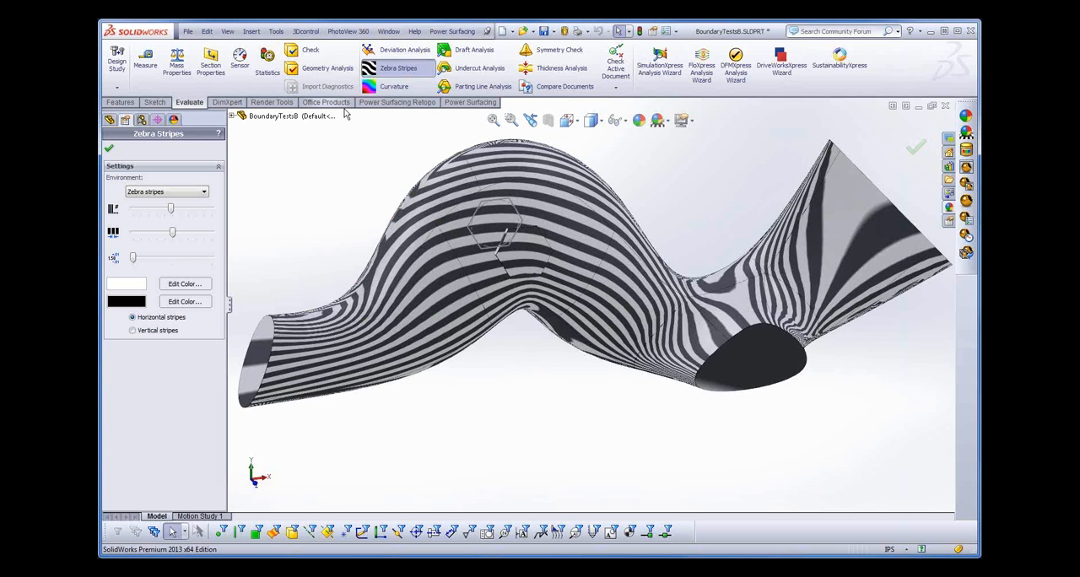
left_click(378, 75)
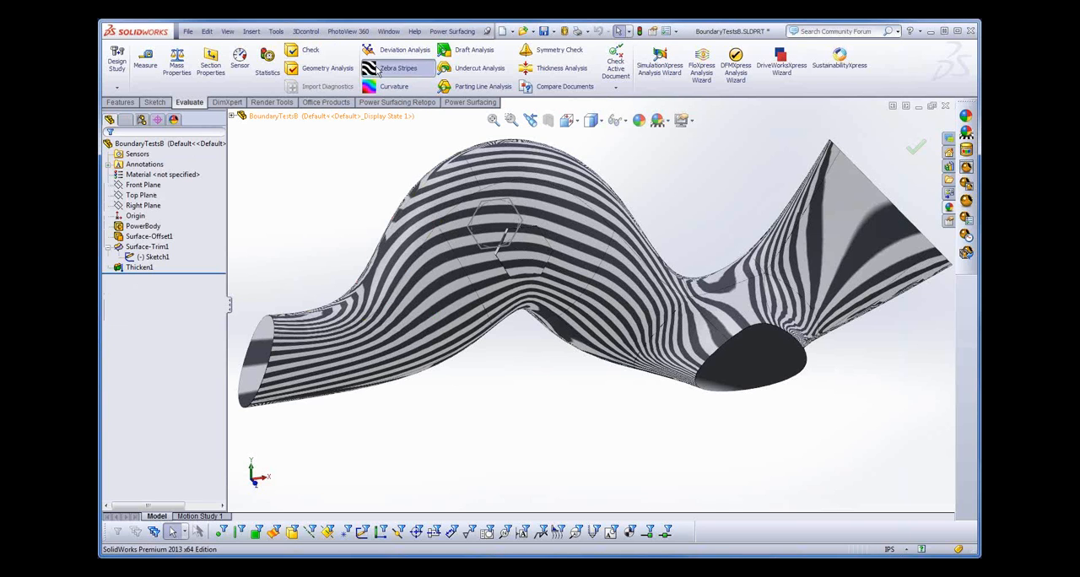
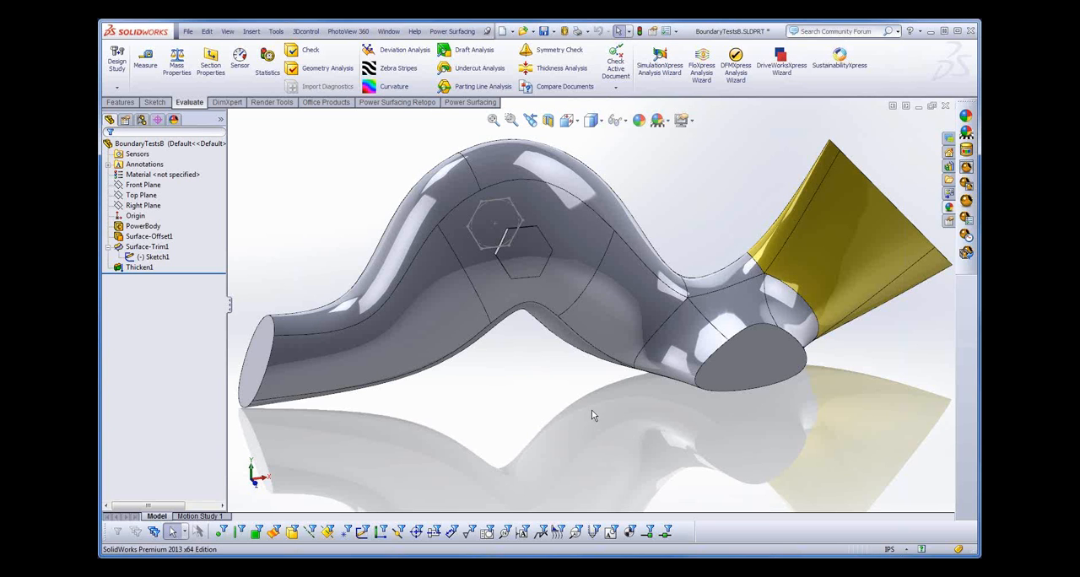
- Close the BoundaryTestsB part without saving its changes
middle_click_drag(583, 419, 588, 414)
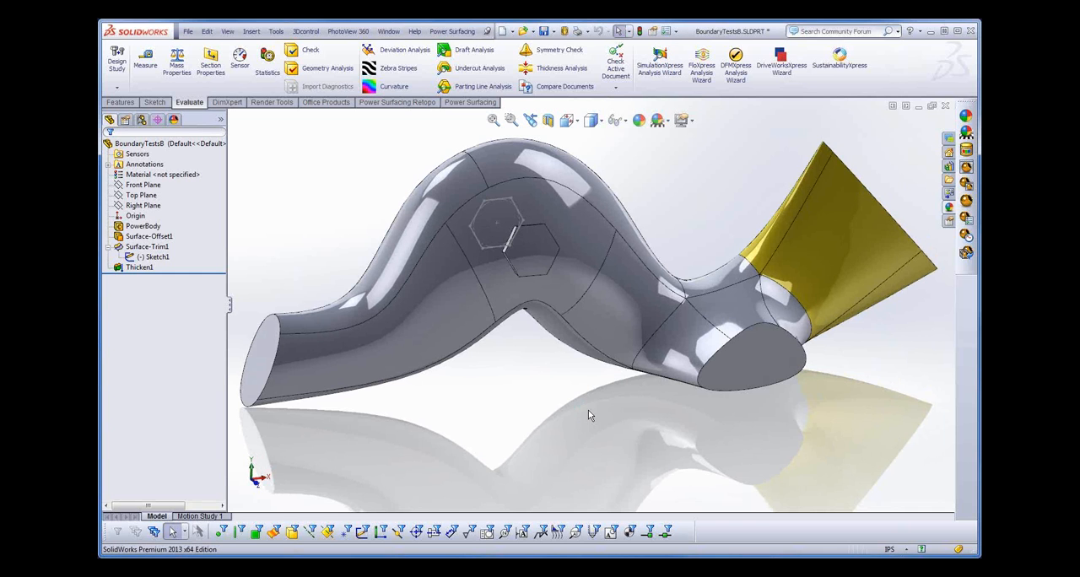
left_click(187, 32)
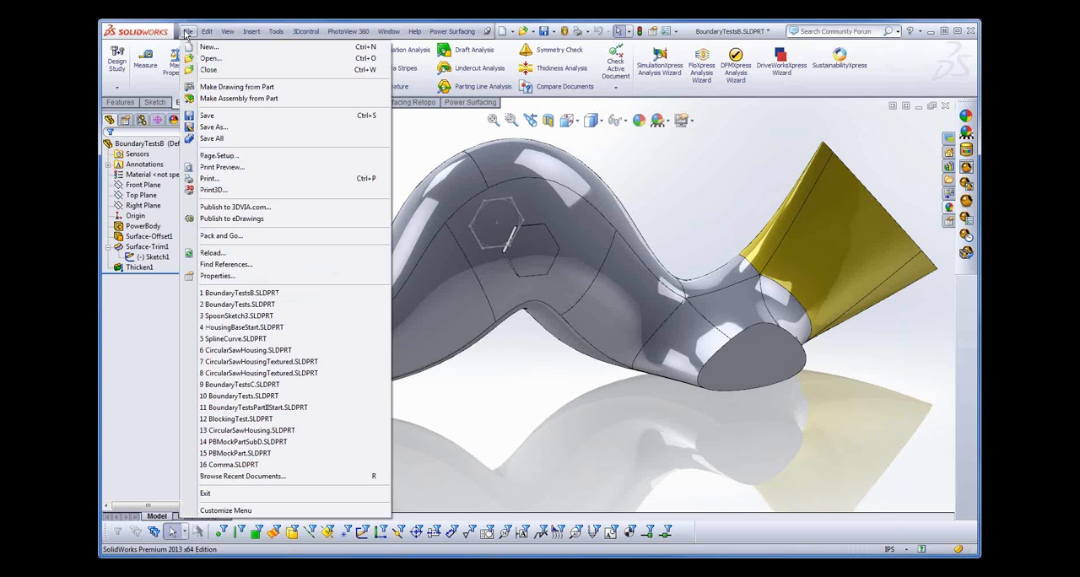
left_click(209, 75)
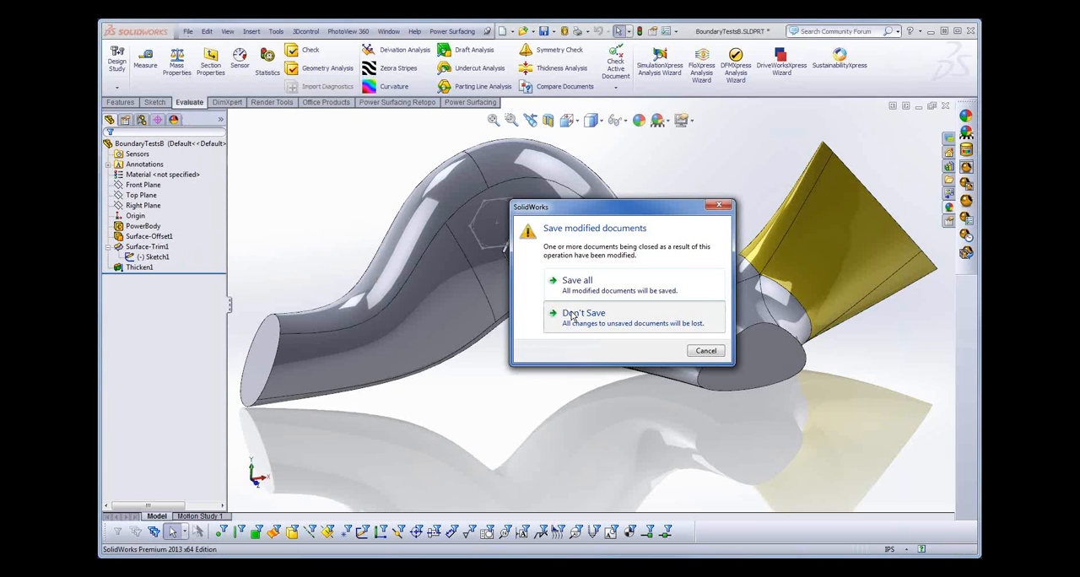
left_click(572, 317)
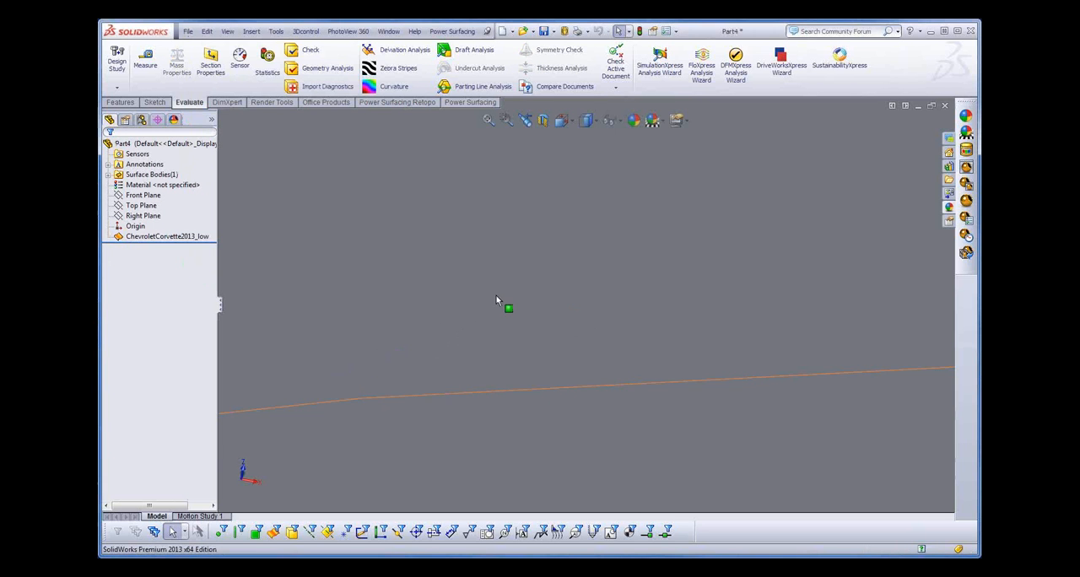
- Open the ChevroletCorvette2013_low feature of Part4 for PowerBody editing
scroll(500, 292, "down", 5)
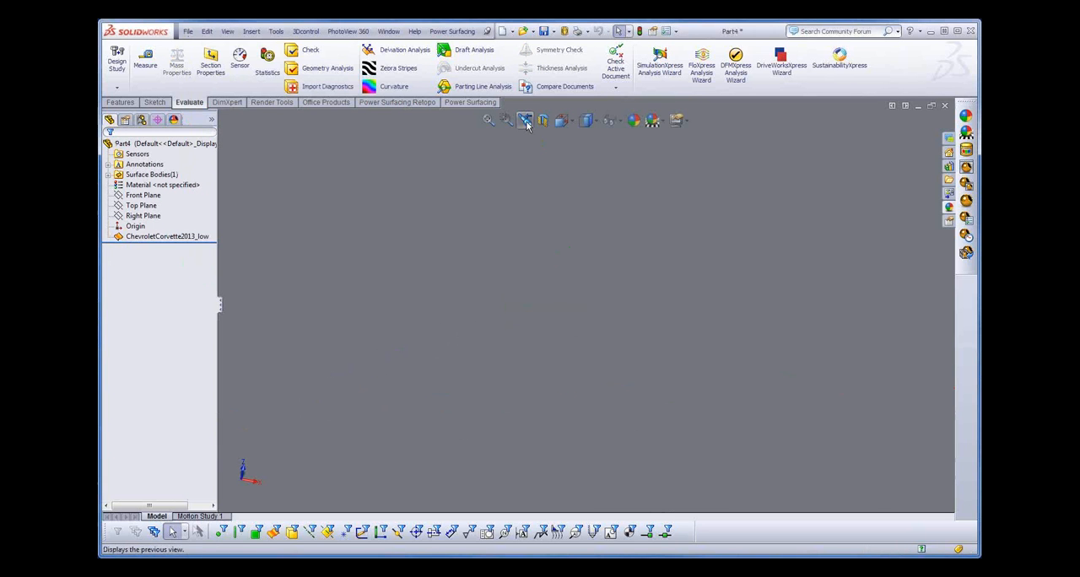
left_click(489, 124)
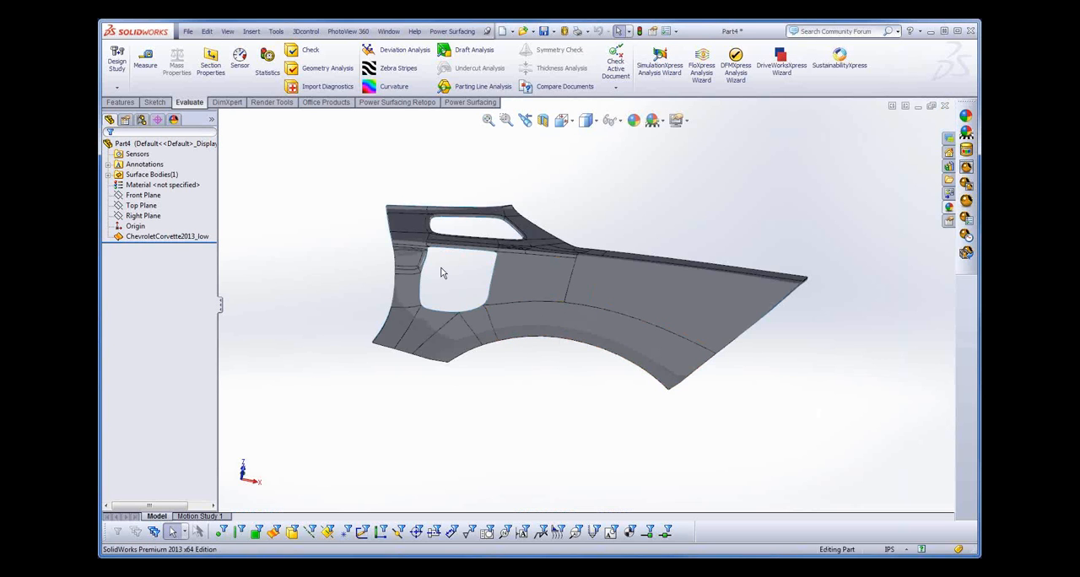
scroll(496, 291, "down", 3)
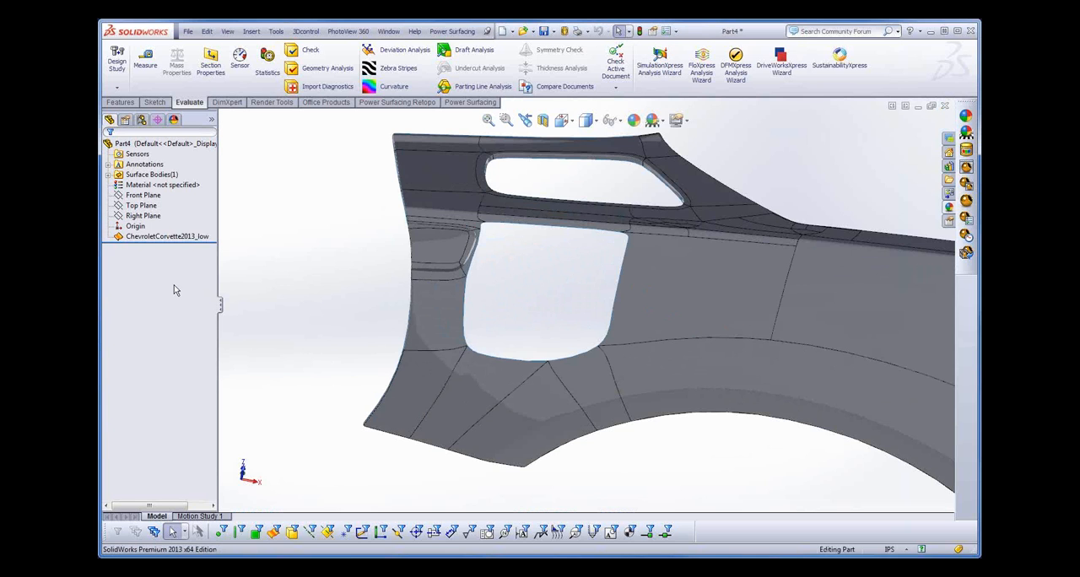
left_click(150, 236)
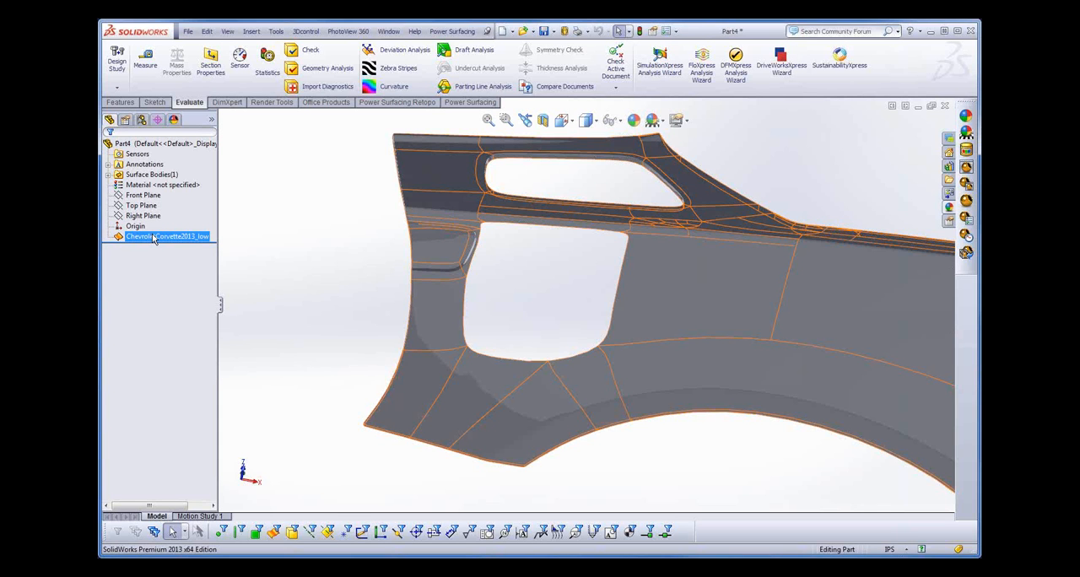
right_click(159, 237)
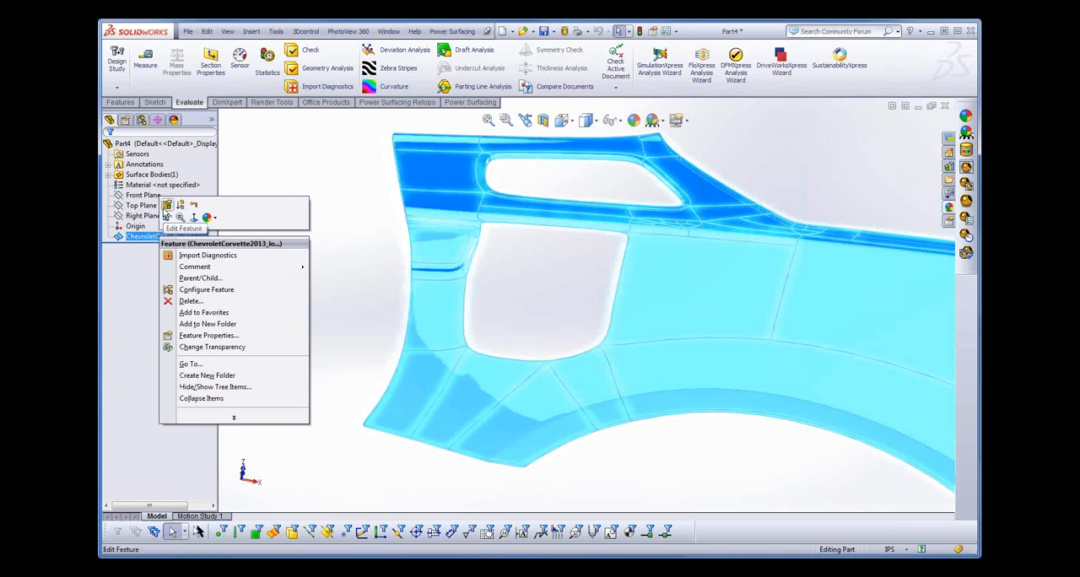
left_click(163, 207)
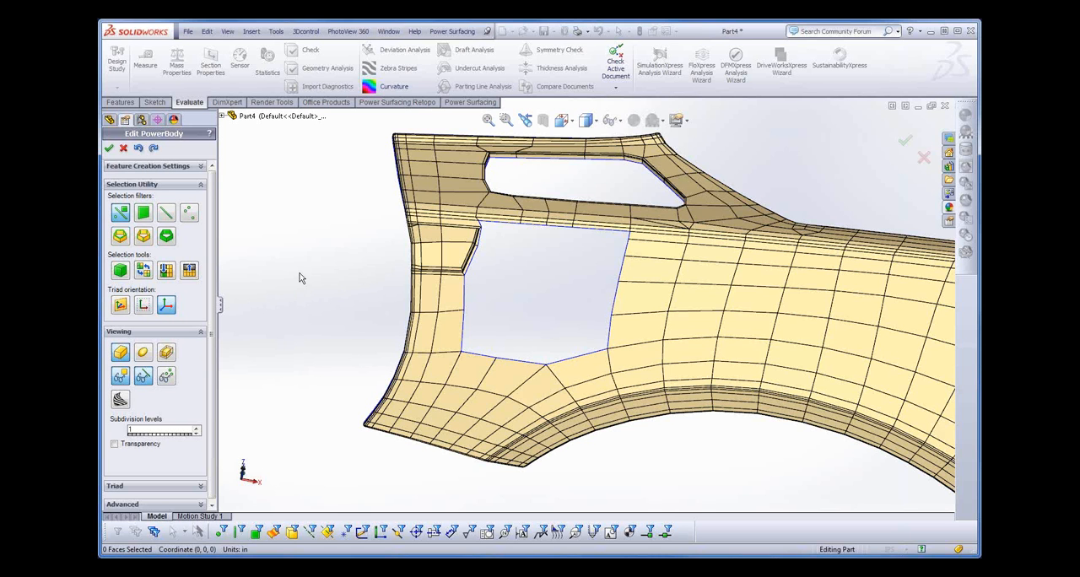
mouse_move(300, 278)
middle_mouse_down()
mouse_move(304, 269)
mouse_move(313, 292)
middle_mouse_up()
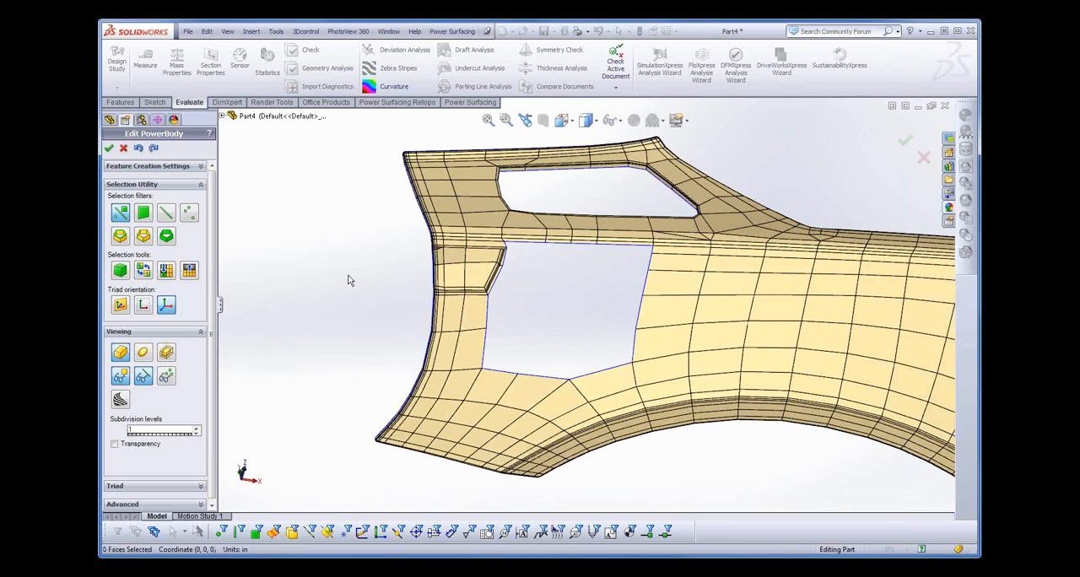
- Undo the last edits to restore the faces around the circular opening, and delete that selected ring of faces
left_click(139, 148)
left_click(140, 149)
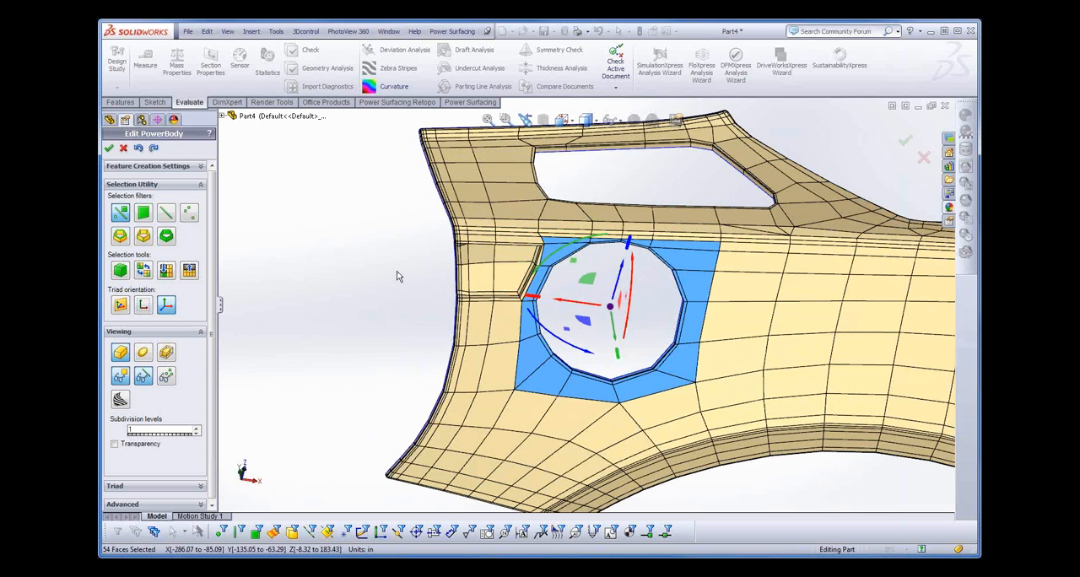
scroll(389, 265, "down", 2)
middle_click_drag(388, 264, 290, 257, "ctrl")
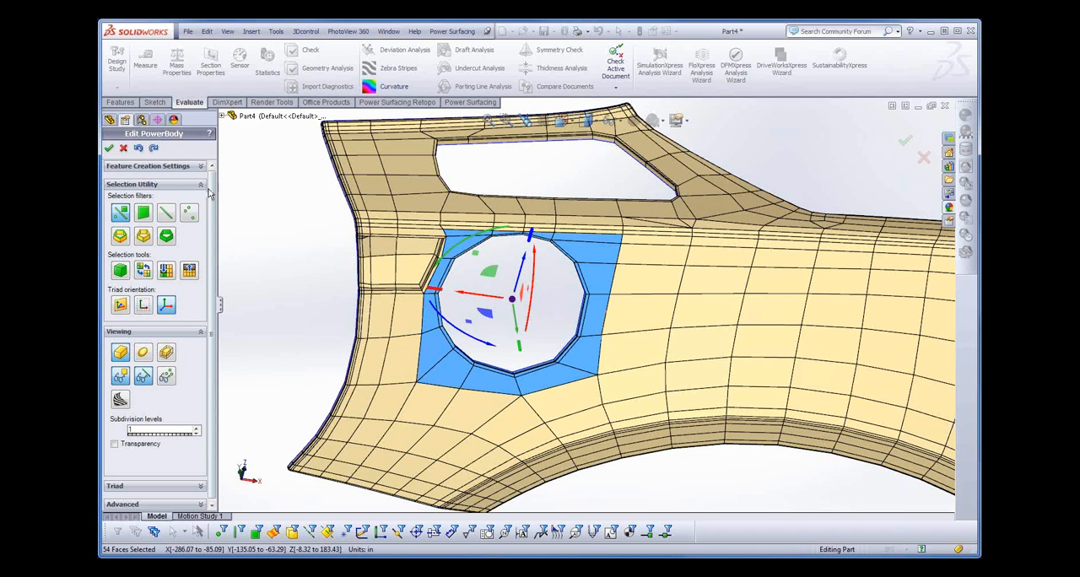
right_click(548, 290)
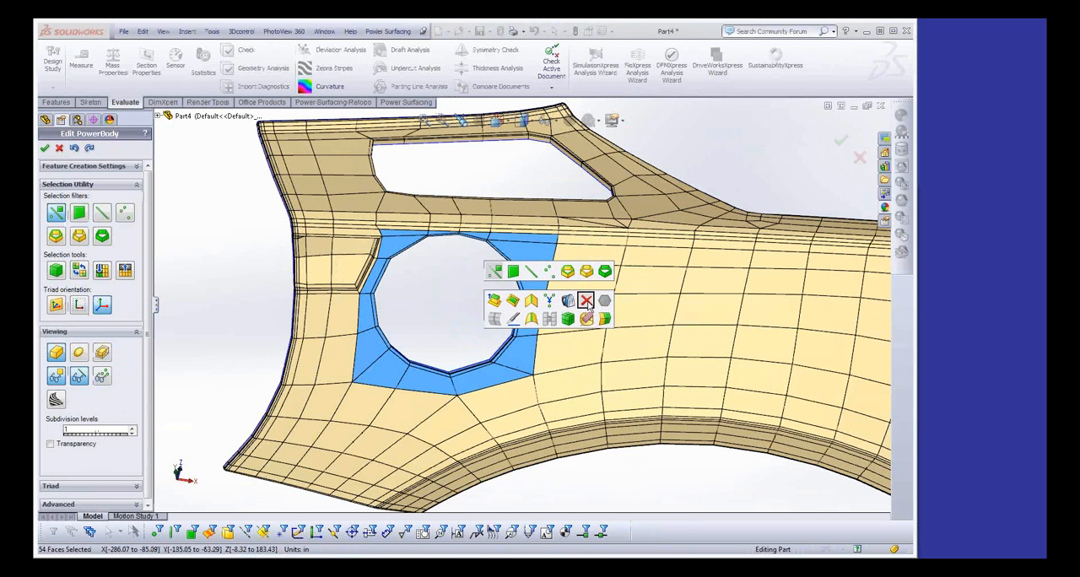
left_click(587, 302)
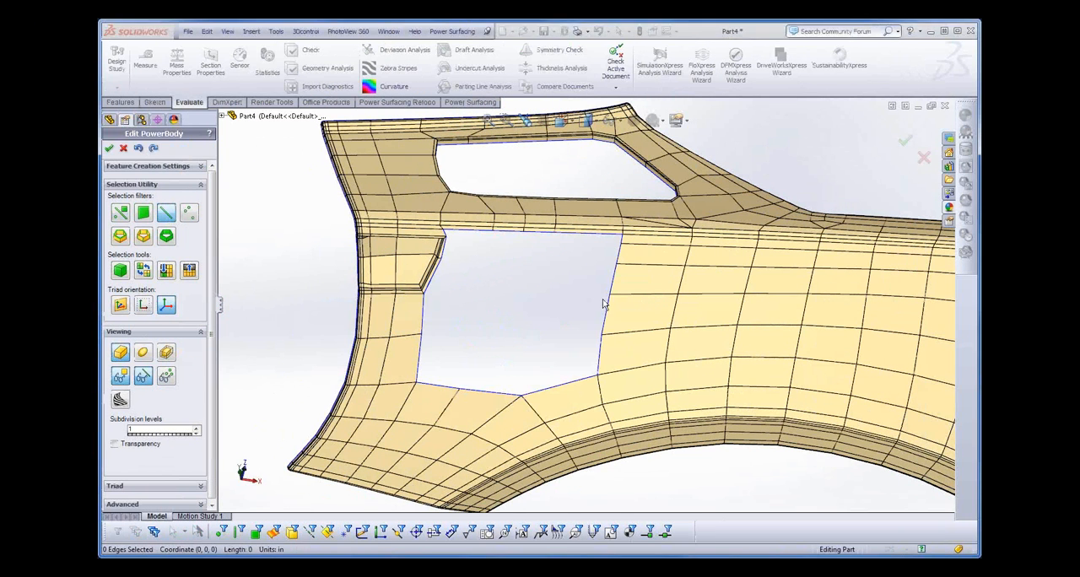
- Fill the large side opening with a face, using one of its open edges
left_click(549, 283)
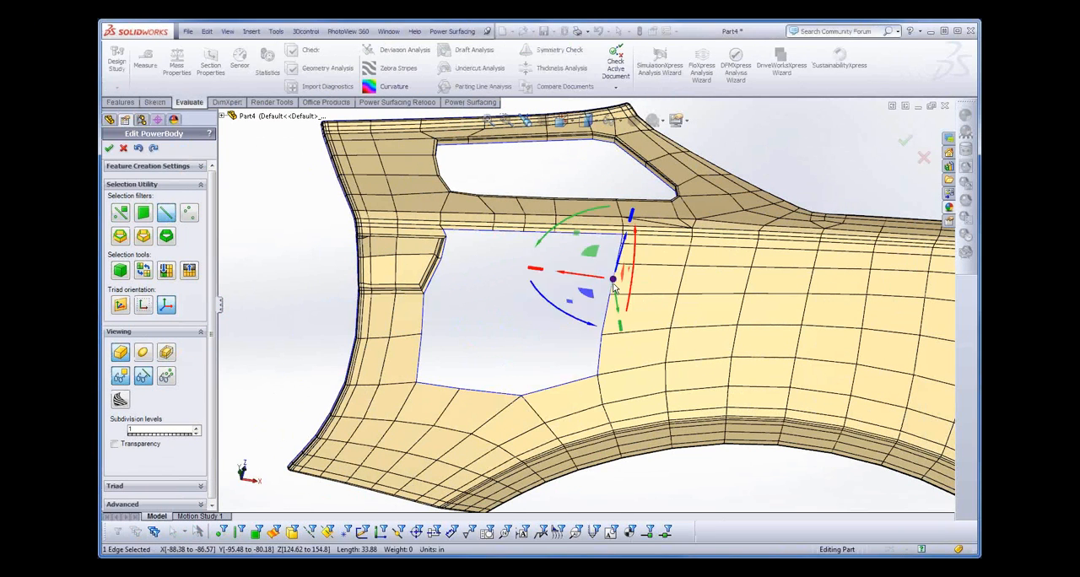
key("s")
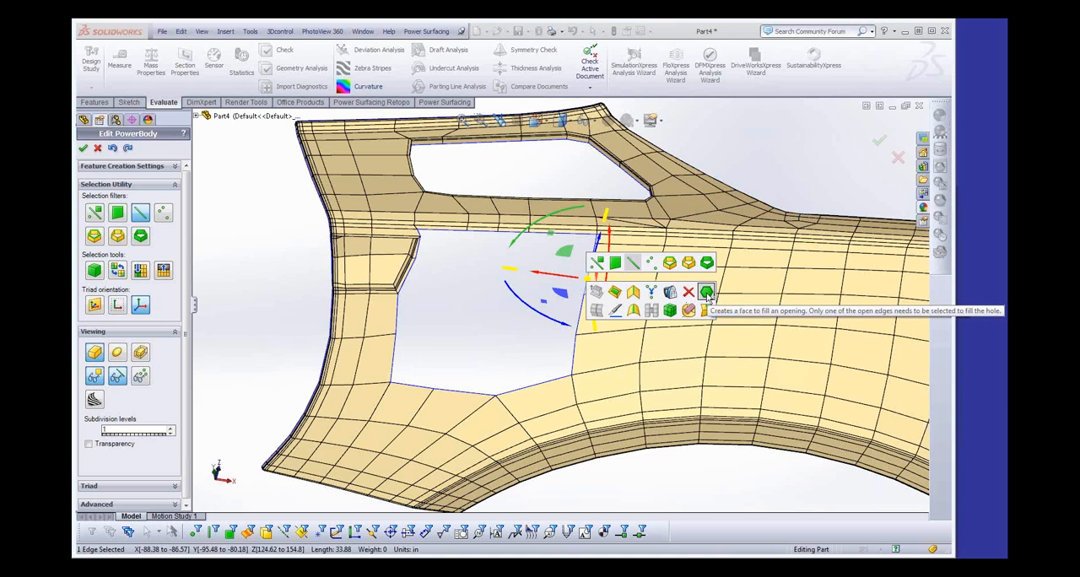
left_click(706, 292)
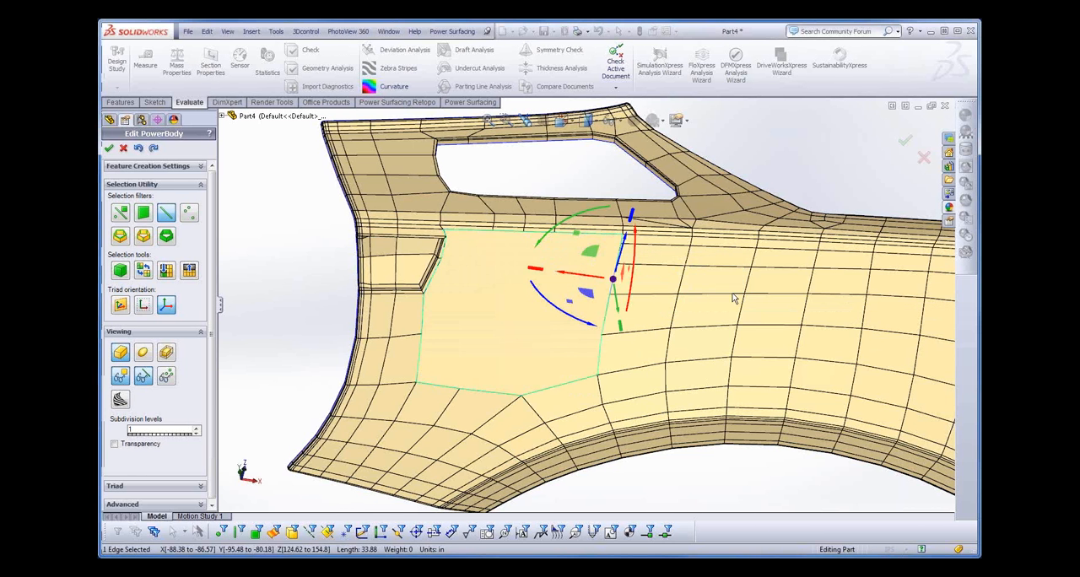
- Use Insert Edges on the filled face to add a vertical edge to the bottom corner vertex and a crosswise edge linking the lower side vertices
middle_click_drag(734, 298, 579, 487)
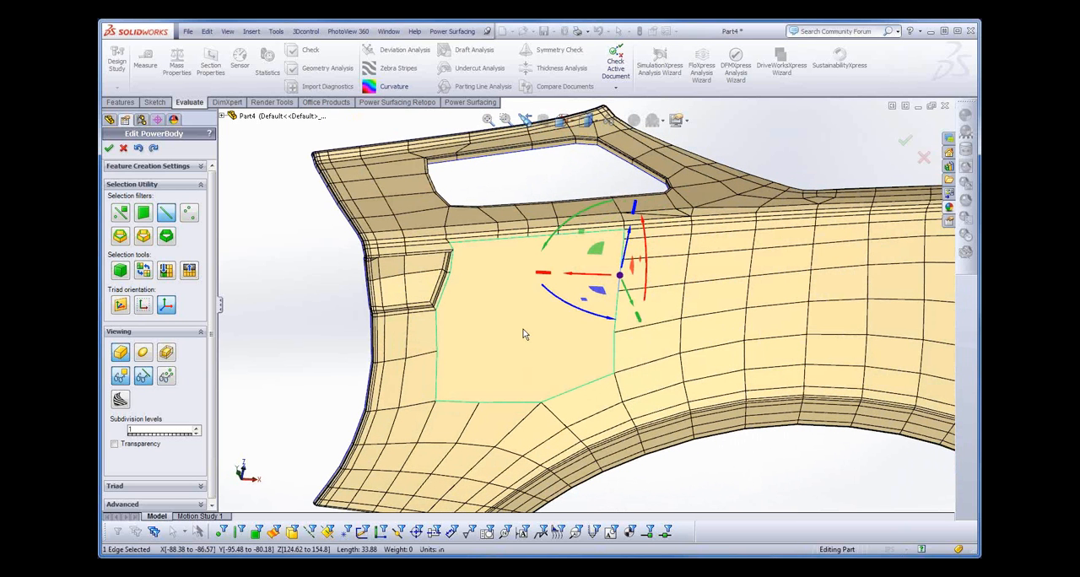
key("s")
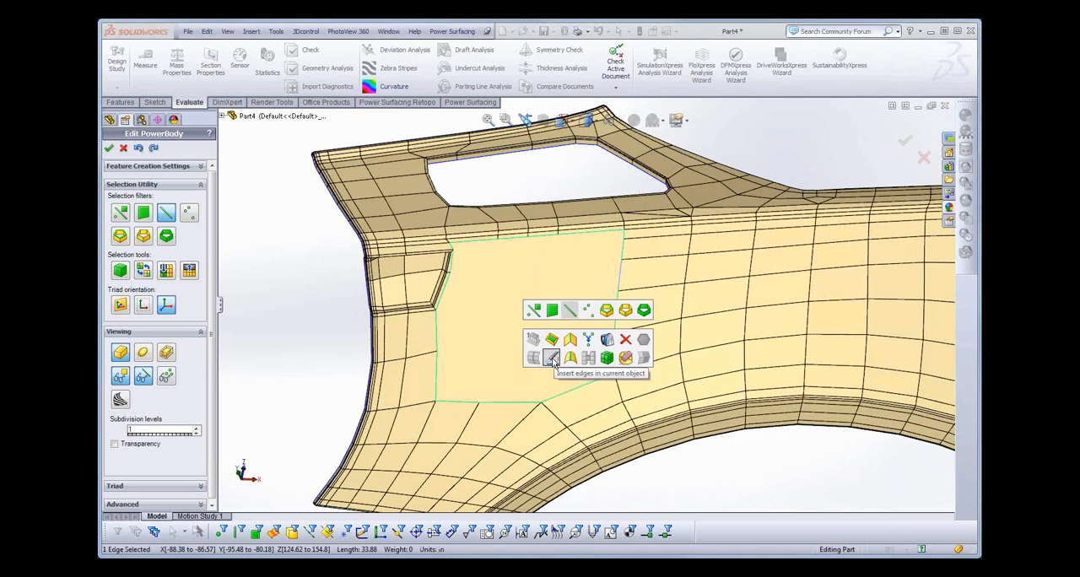
left_click(552, 359)
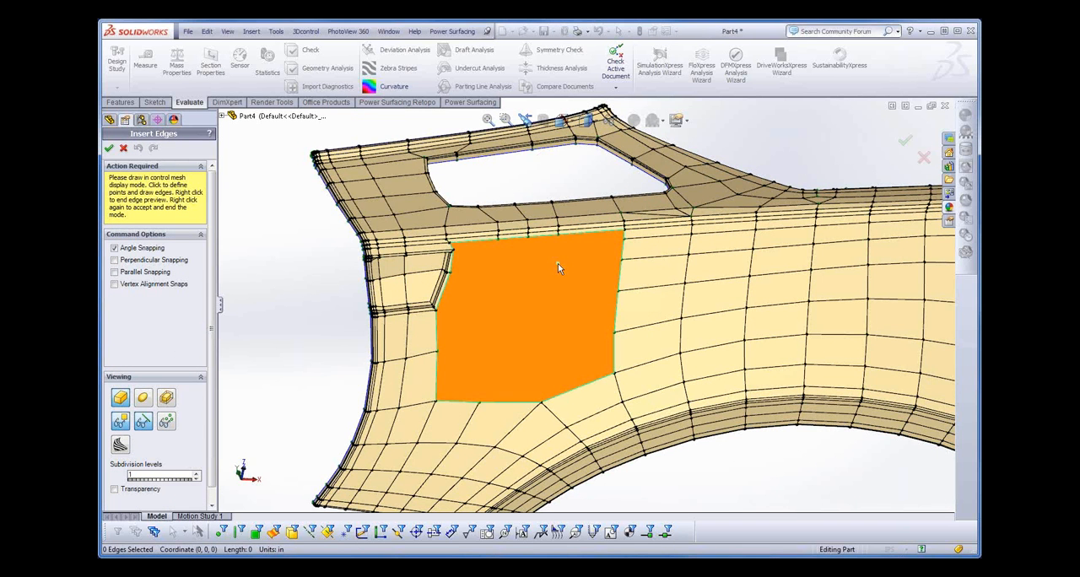
scroll(557, 270, "down", 3)
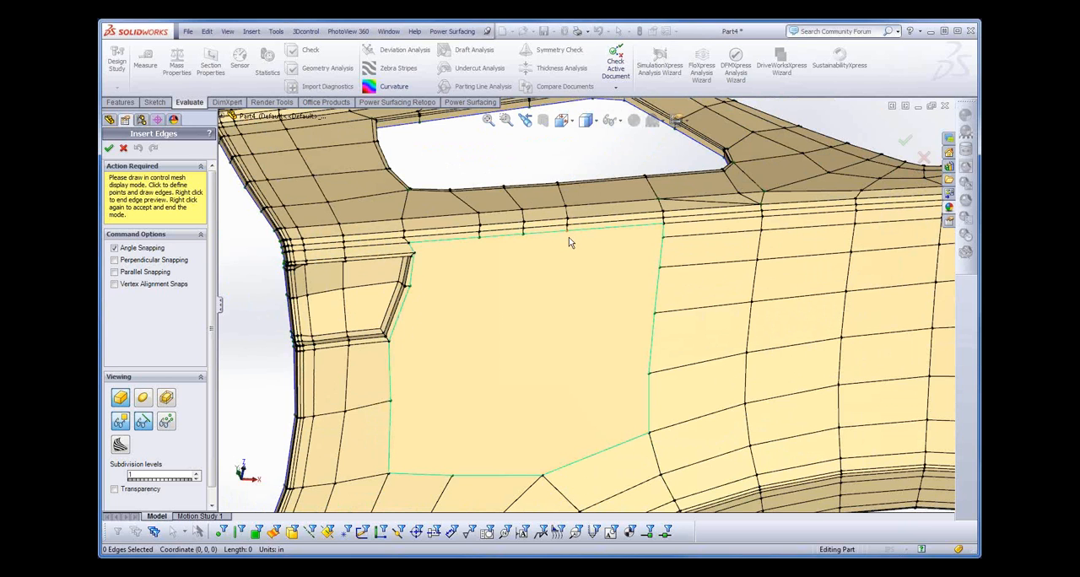
left_click(568, 241)
left_click(545, 477)
left_click(651, 381)
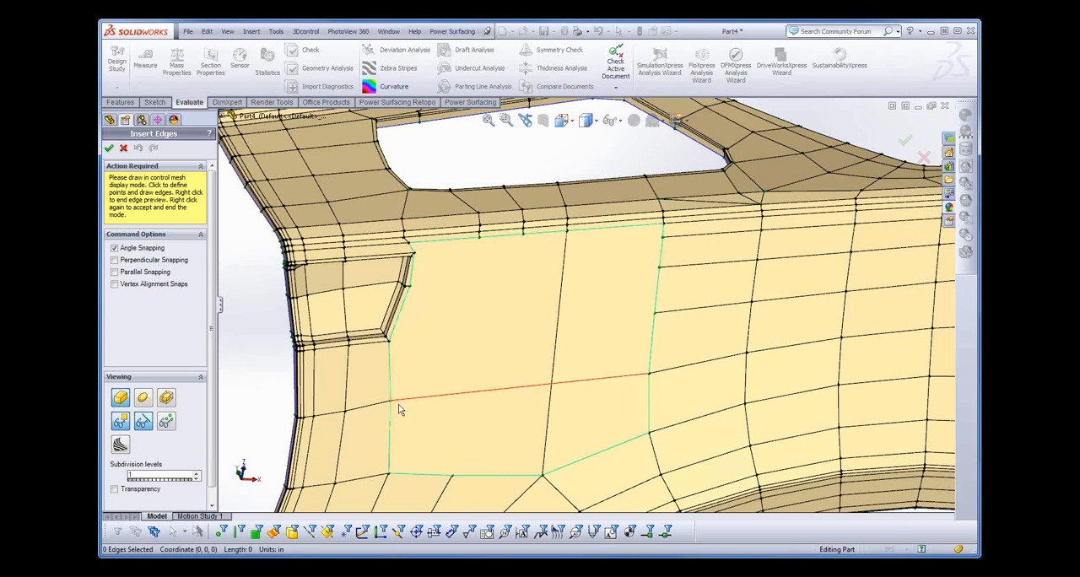
left_click(390, 402)
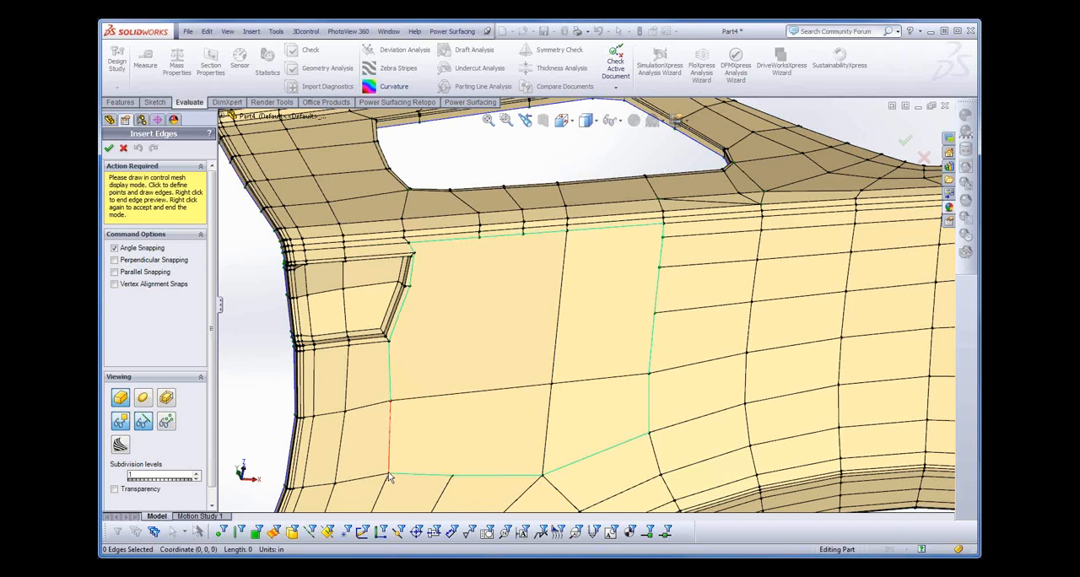
left_click(452, 481)
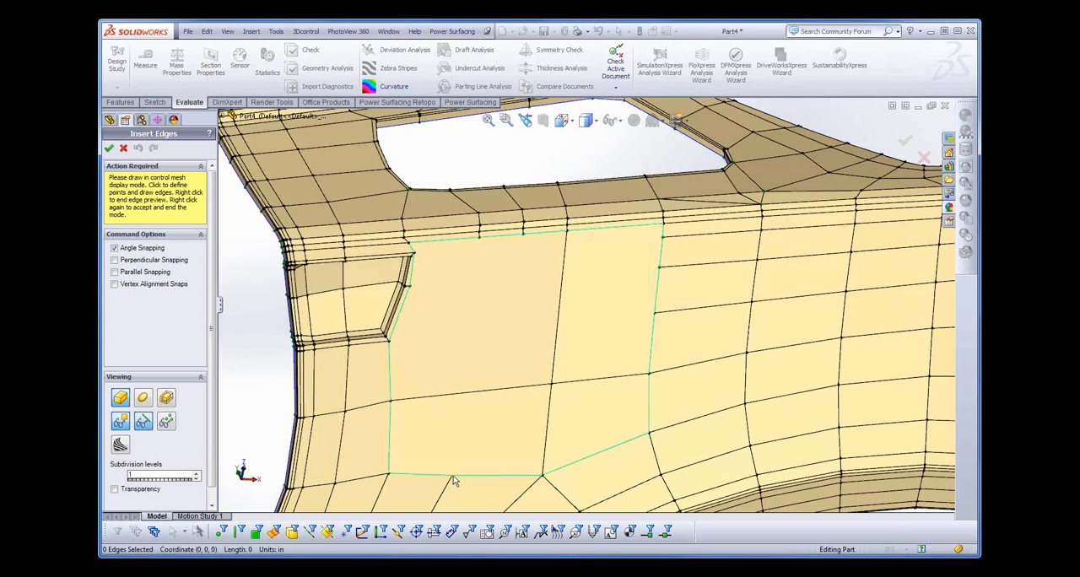
left_click(481, 244)
right_click(446, 300)
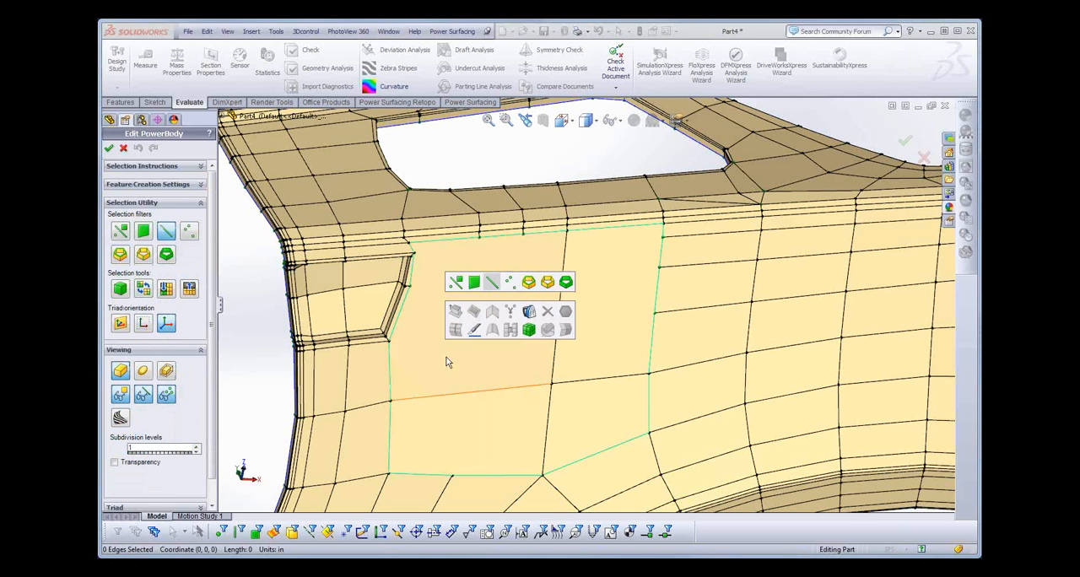
- Insert a second vertical edge left of the first, joining the boundary vertices at the bottom and top of the filled face
left_click(473, 330)
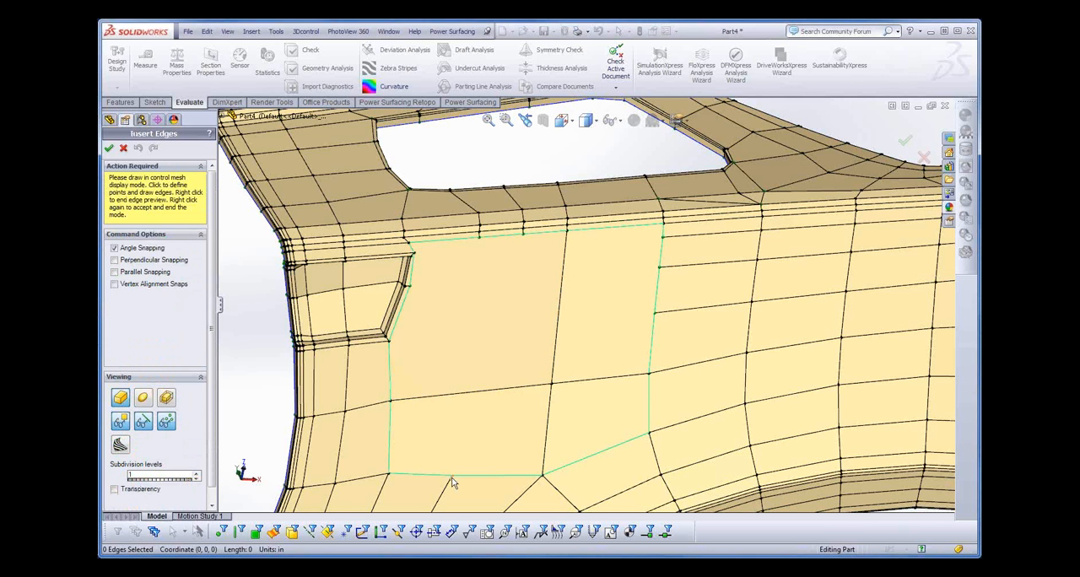
left_click(452, 475)
left_click(479, 240)
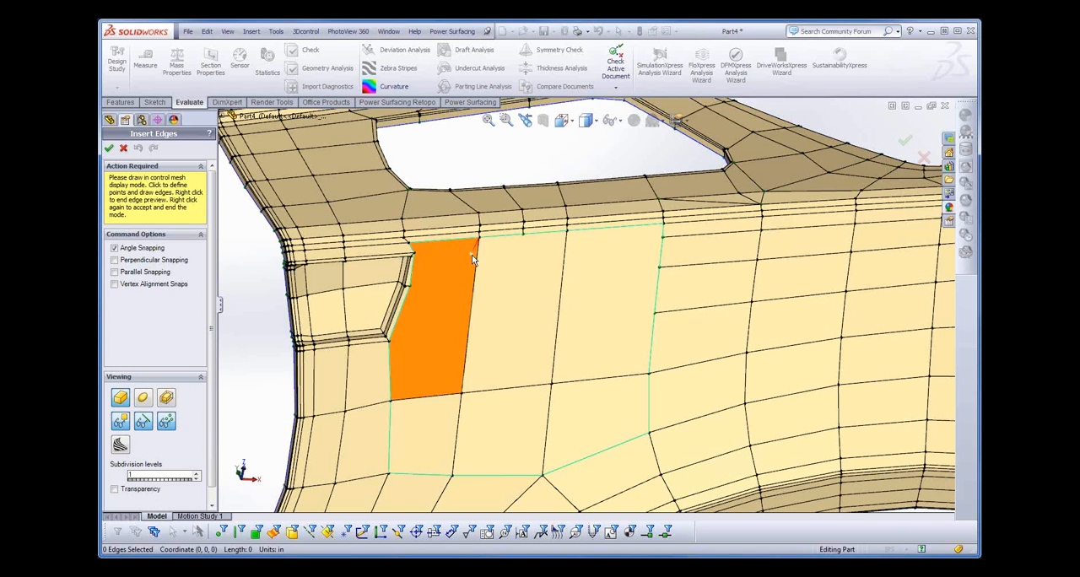
- Insert three crosswise edges above the existing one, joining the matching vertices on both sides of the filled face
left_click(412, 252)
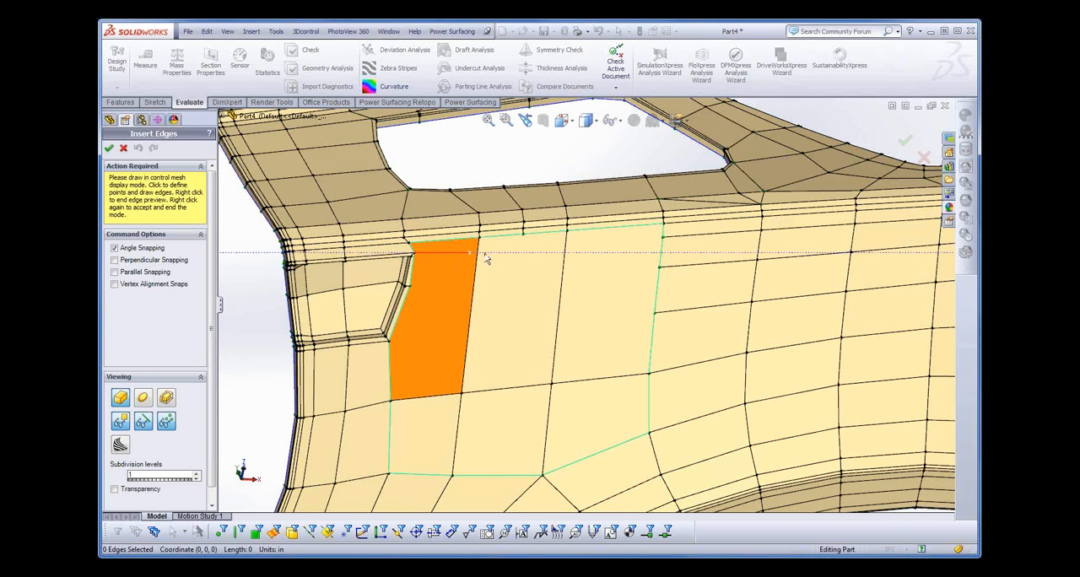
left_click(664, 237)
left_click(655, 269)
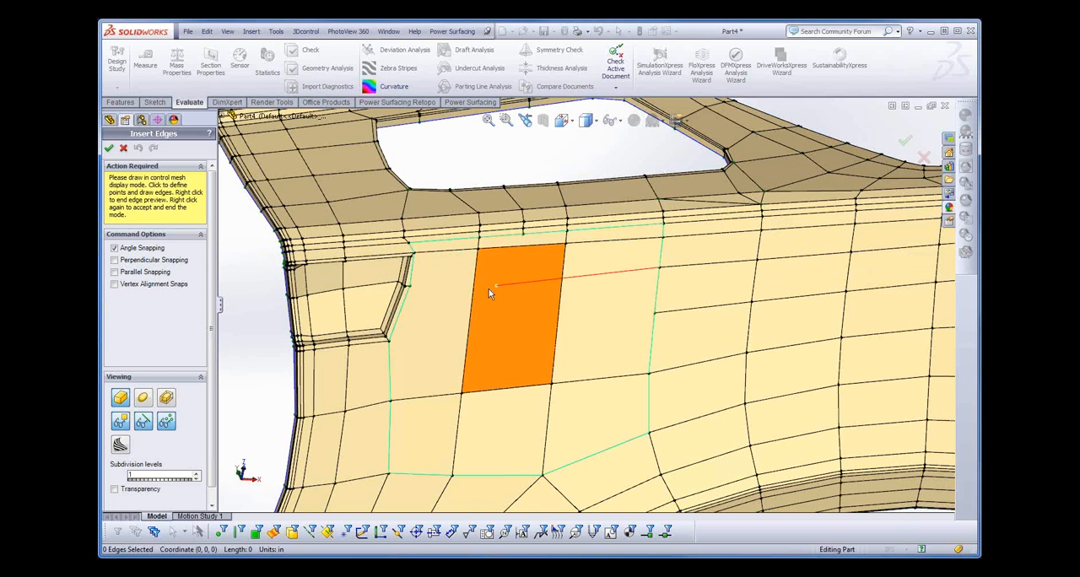
right_click(418, 293)
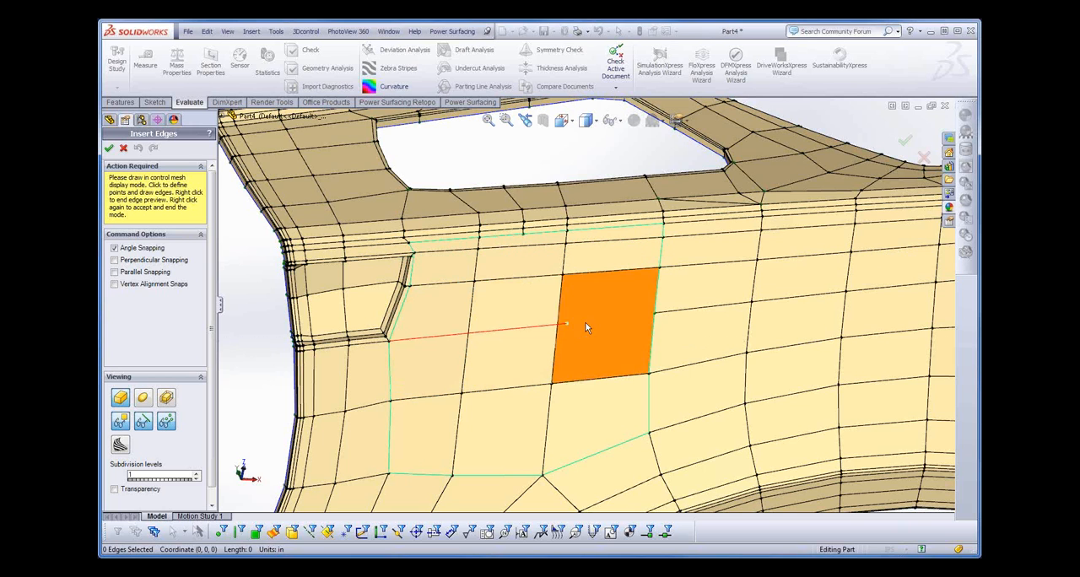
left_click(656, 314)
right_click(625, 317)
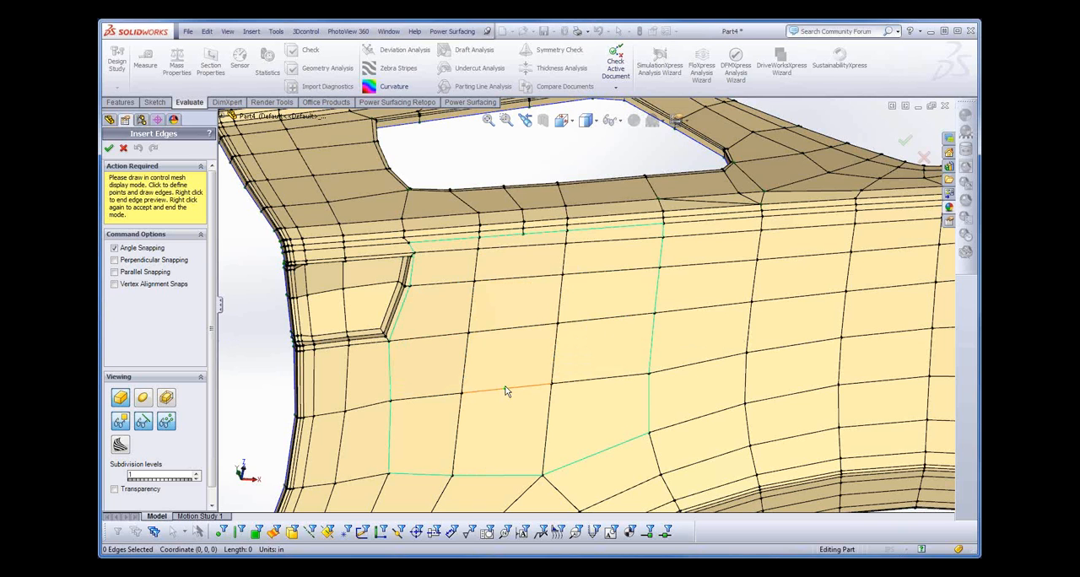
- Select the ring of crosswise edges between the two inserted vertical edges and insert one loop through it
middle_click_drag(505, 386, 529, 321, "ctrl")
scroll(530, 321, "down", 1)
scroll(530, 322, "down", 1)
scroll(530, 321, "up", 3)
right_click(567, 272)
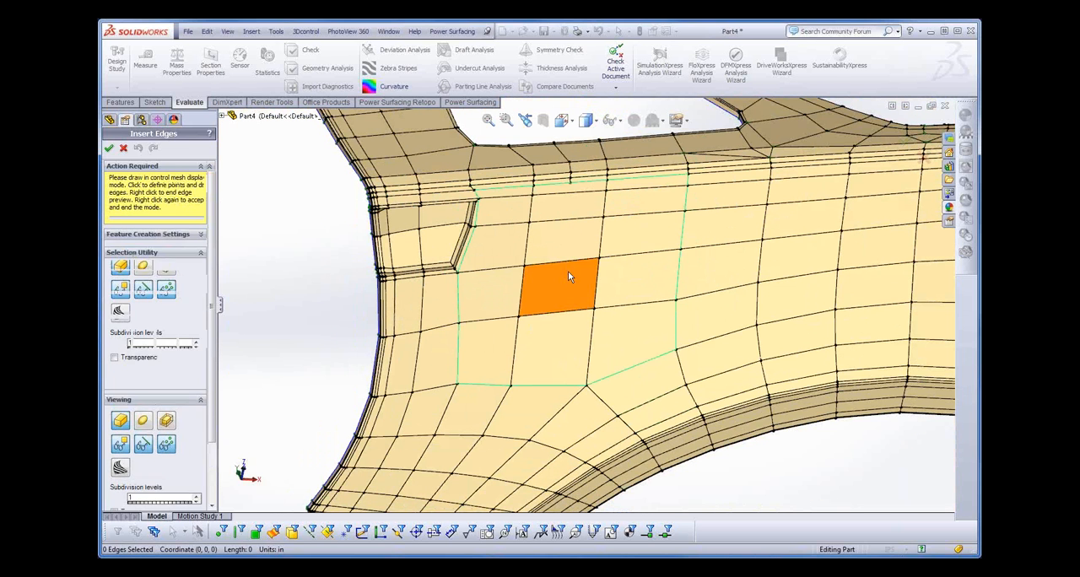
double_click(569, 224)
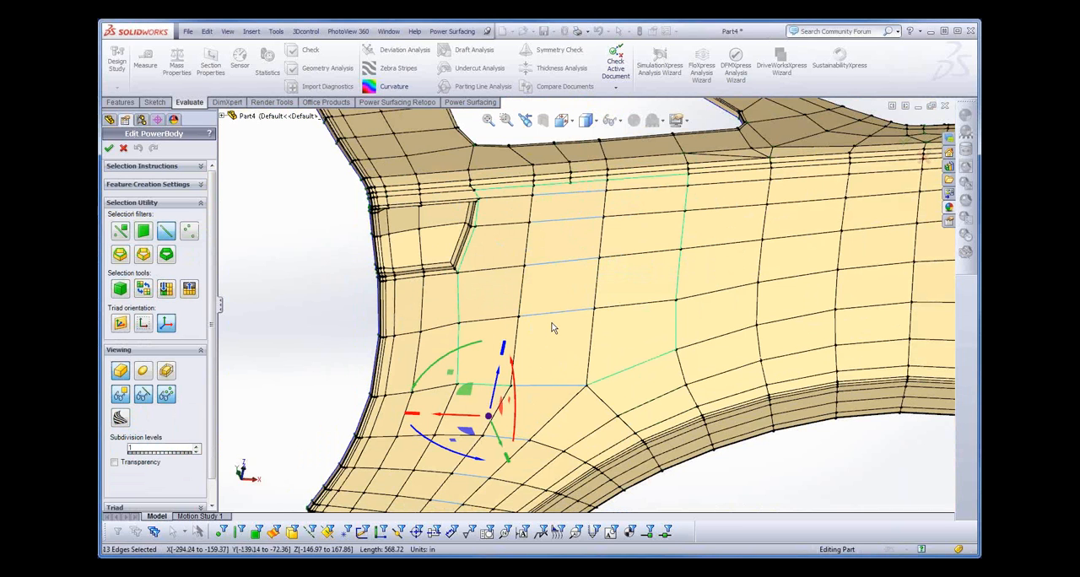
key("s")
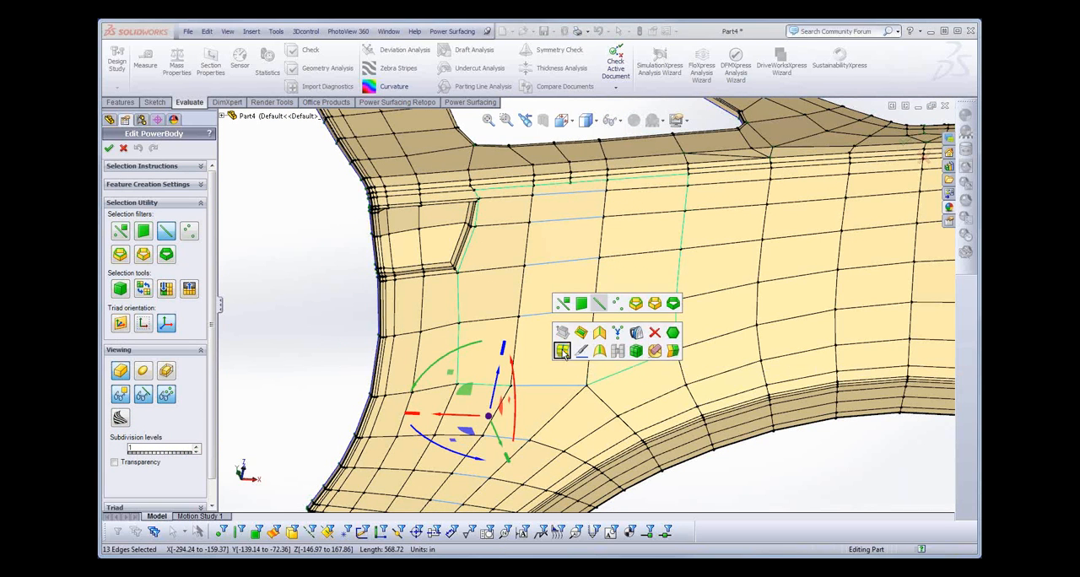
left_click(562, 351)
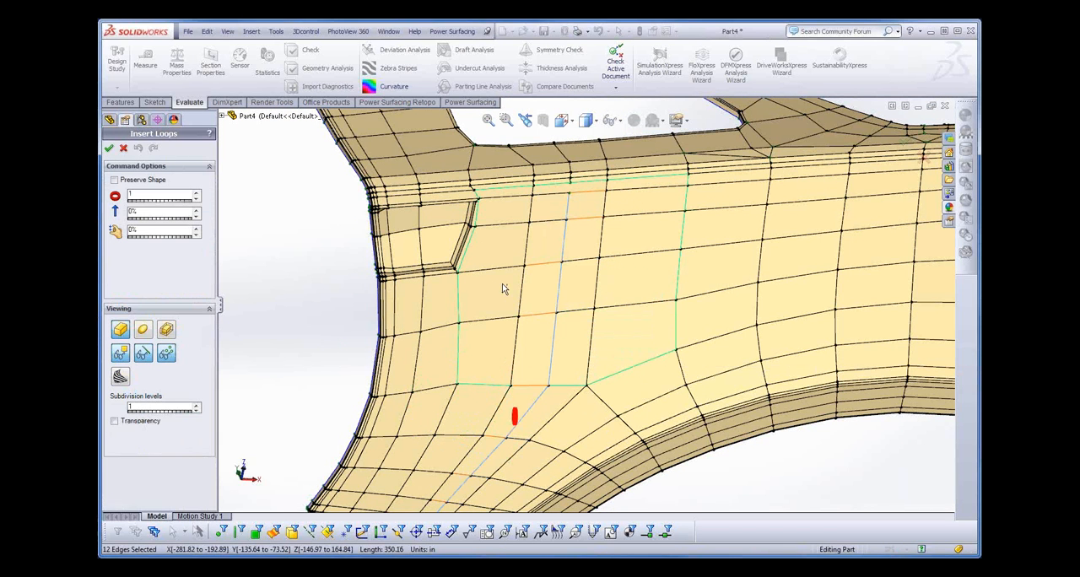
key("Return")
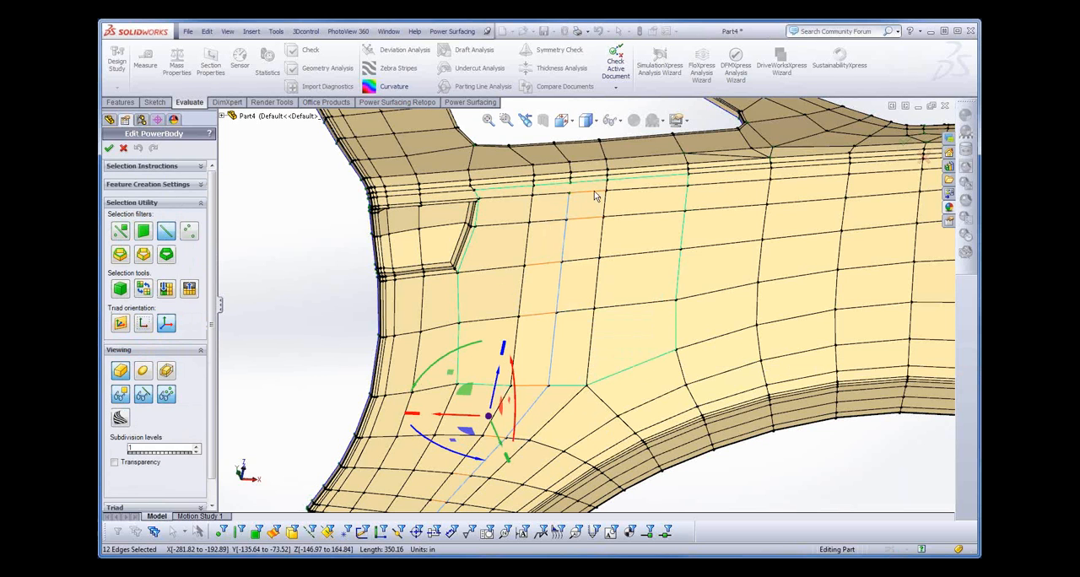
- Use Insert Edges to connect the new loop's upper end to the boundary vertex above it on the filled face
scroll(588, 204, "up", 1)
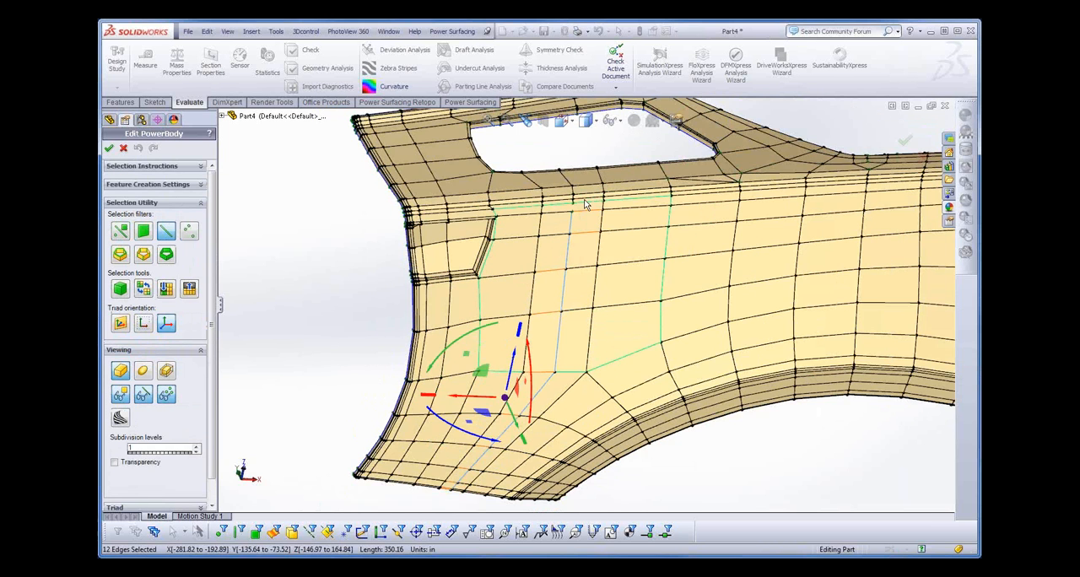
scroll(586, 204, "down", 4)
key("s")
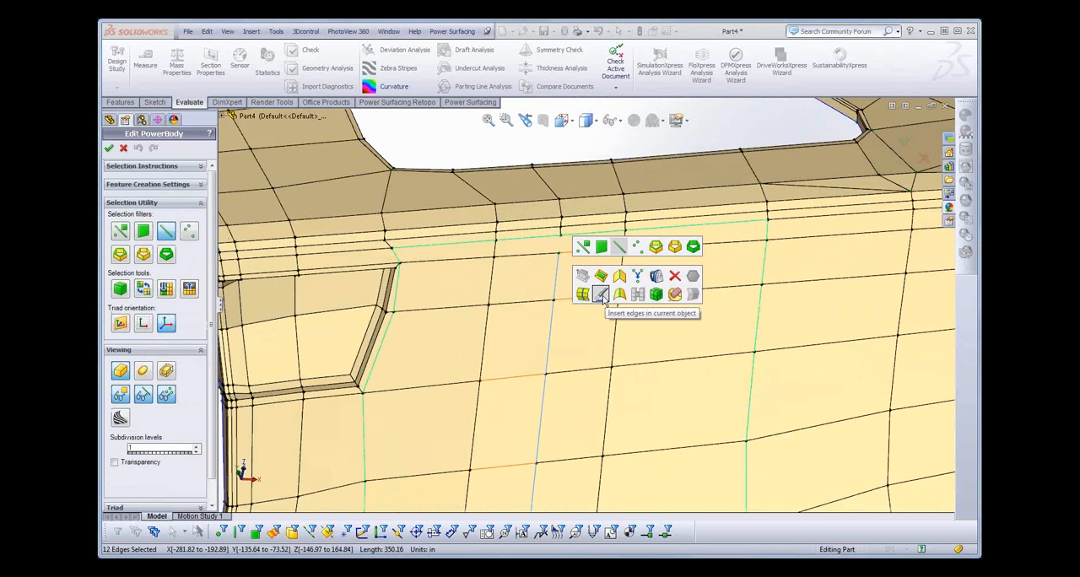
left_click(601, 295)
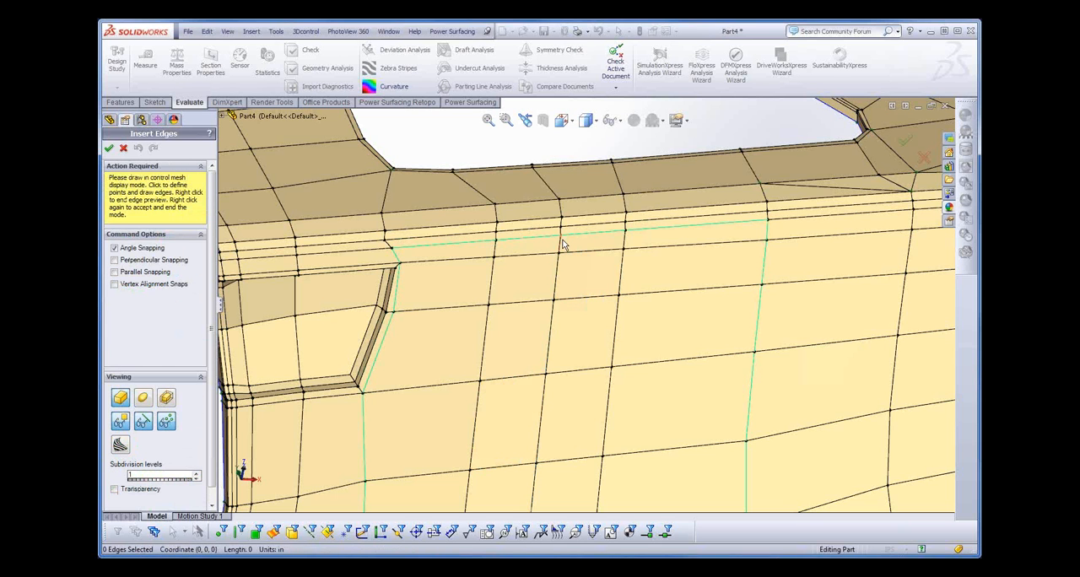
right_click(581, 315)
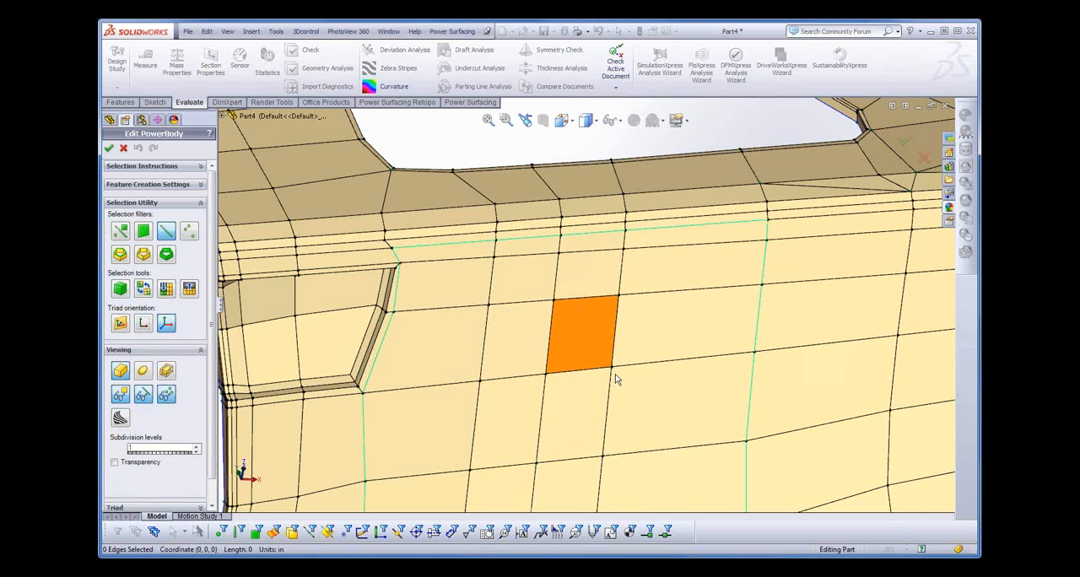
- Switch to face selection and select all faces of the filled patch, removing the extra face below its boundary from the selection
scroll(615, 374, "down", 3)
scroll(615, 373, "up", 5)
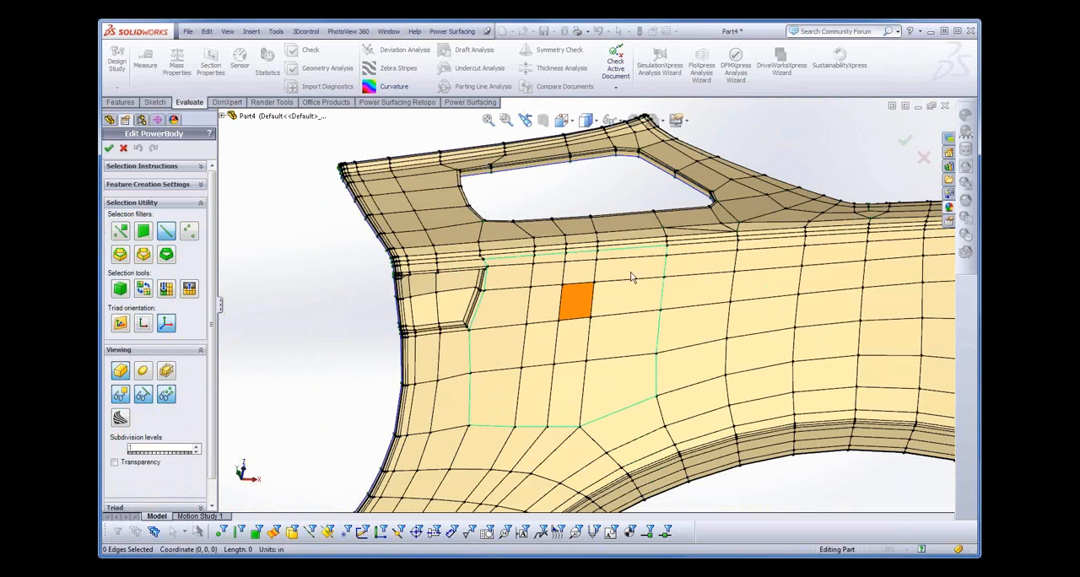
right_click(617, 297)
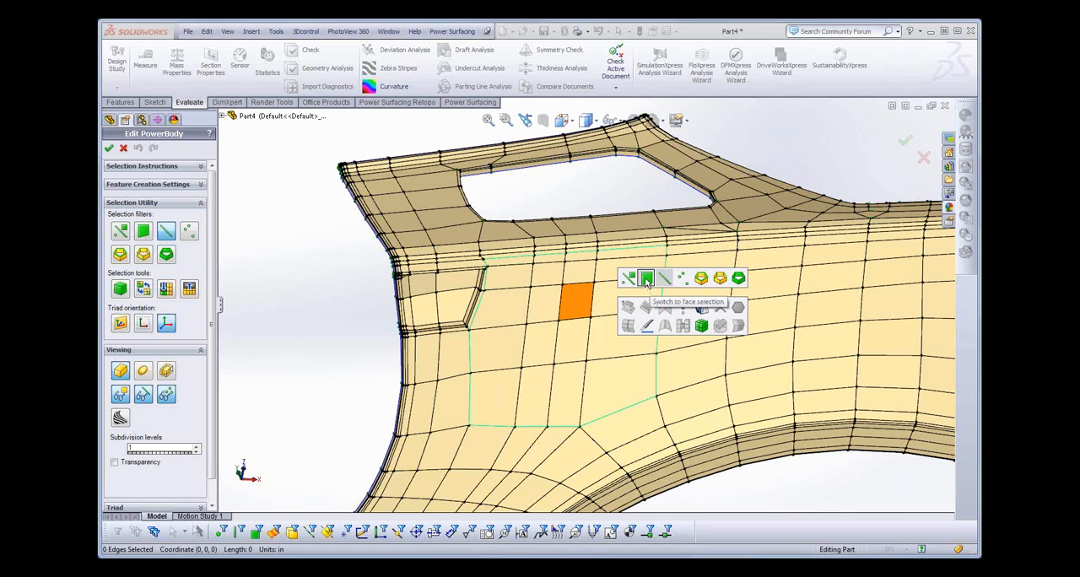
left_click(647, 280)
left_click_drag(641, 257, 544, 407)
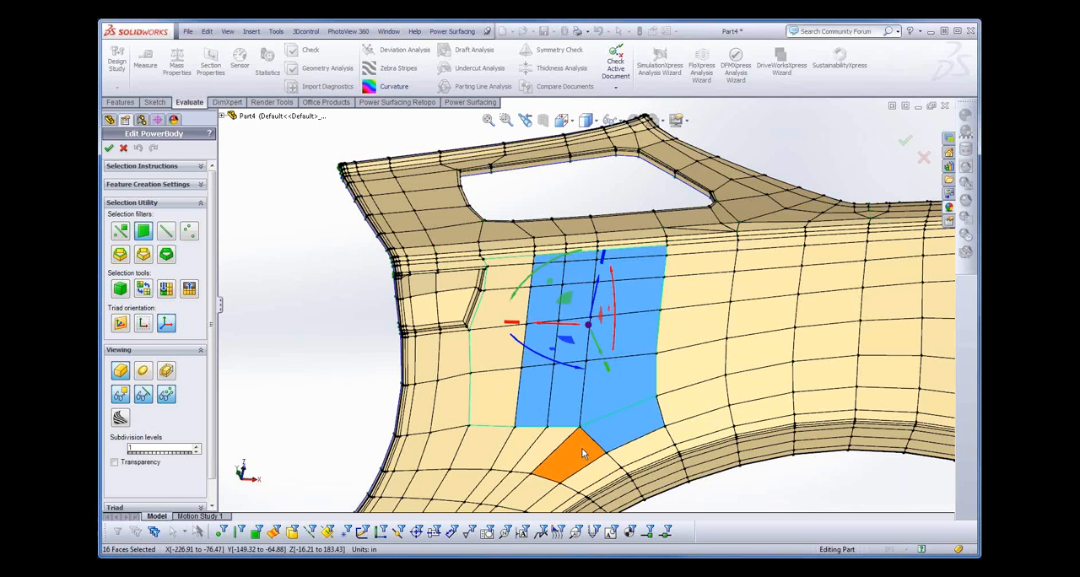
left_click(625, 421, "ctrl")
left_click_drag(517, 268, 501, 399)
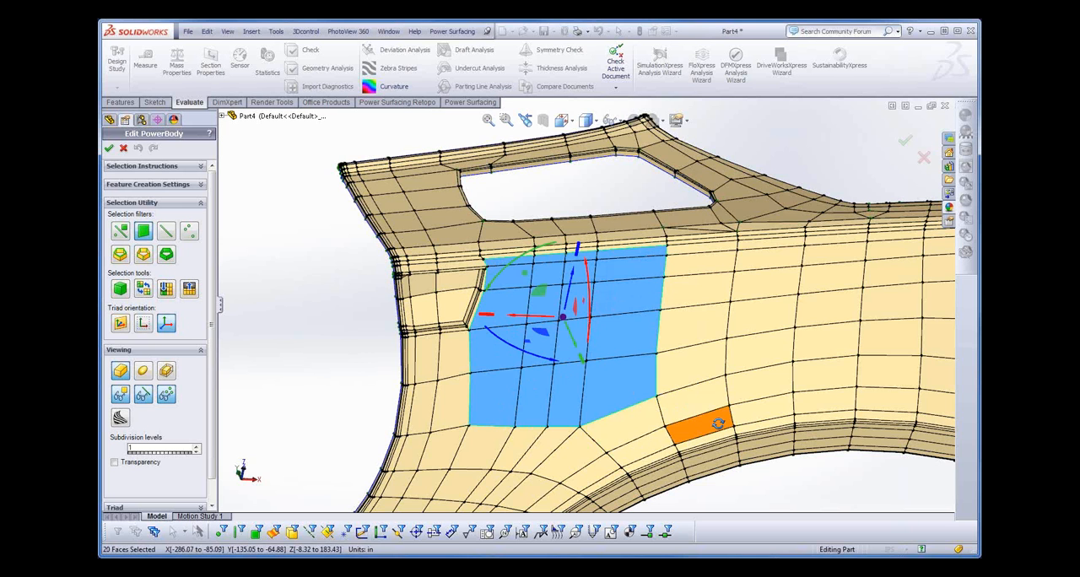
- Try Curve Selected on the filled patch's faces and undo it
mouse_move(718, 423)
middle_mouse_down()
mouse_move(754, 391)
mouse_move(714, 415)
middle_mouse_up()
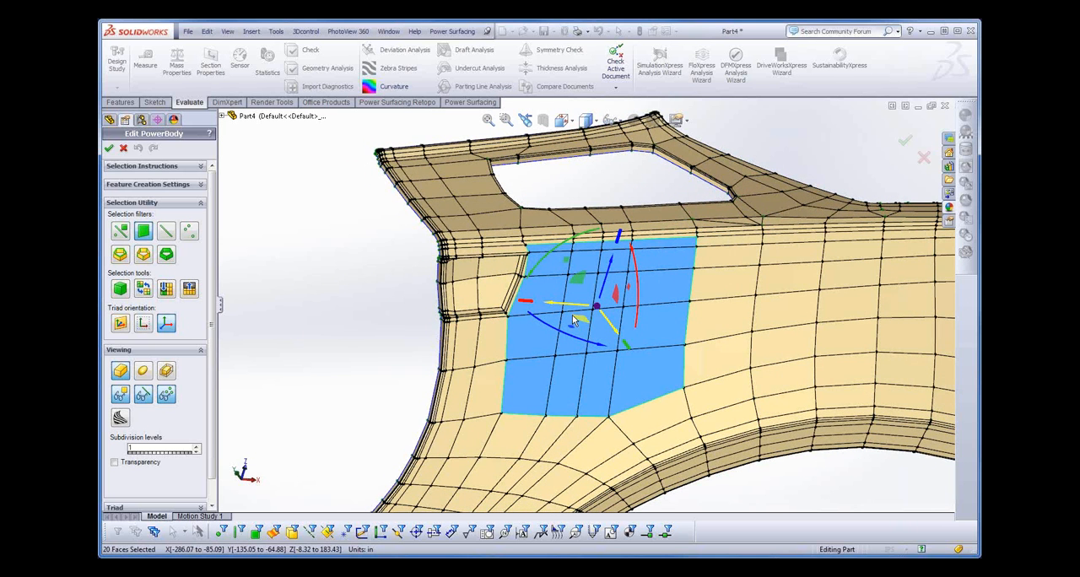
scroll(572, 319, "down", 5)
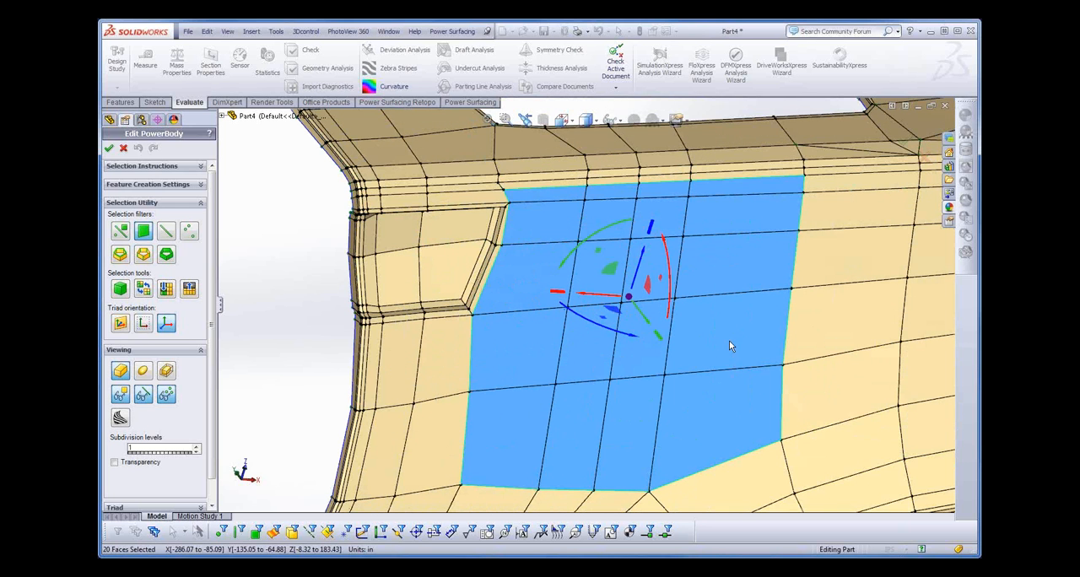
middle_click_drag(729, 340, 668, 338)
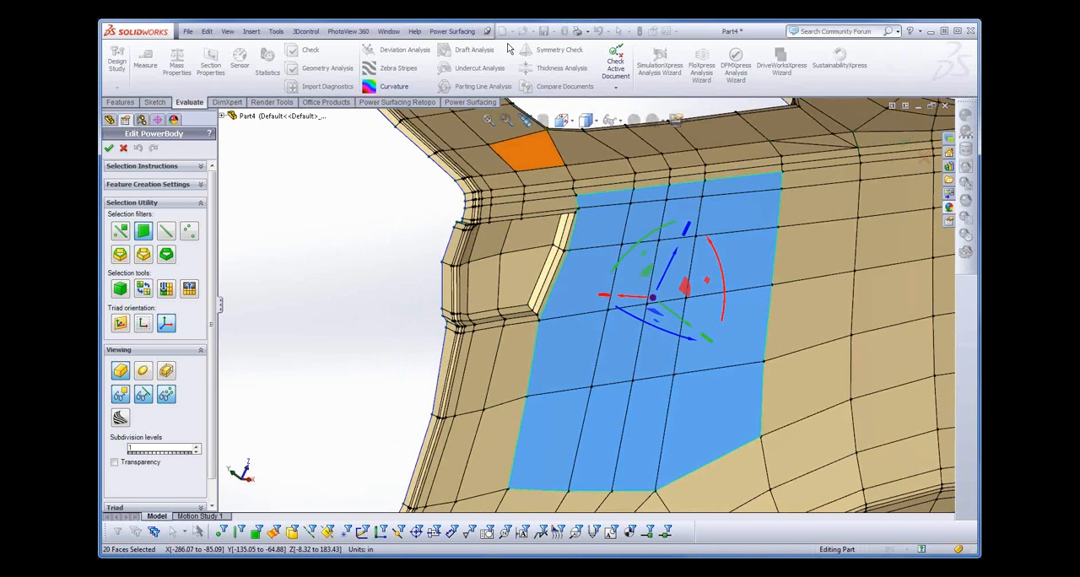
left_click(456, 32)
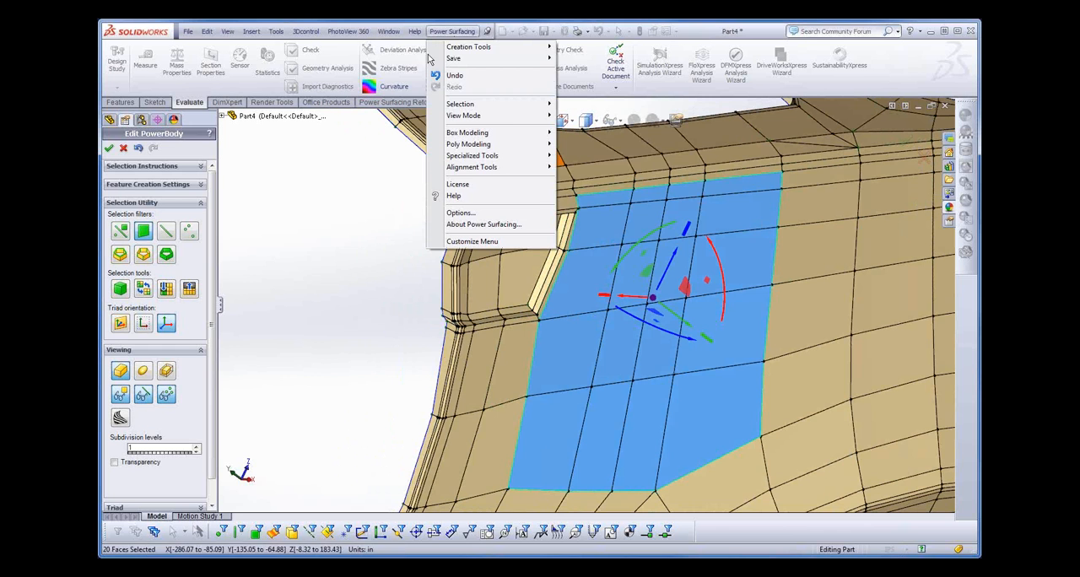
mouse_move(465, 160)
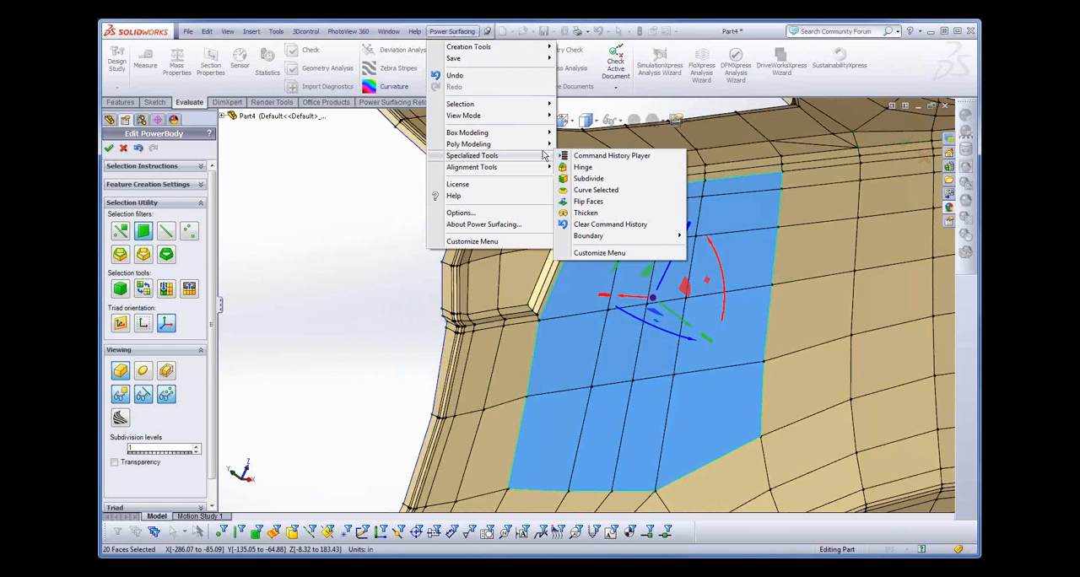
left_click(588, 191)
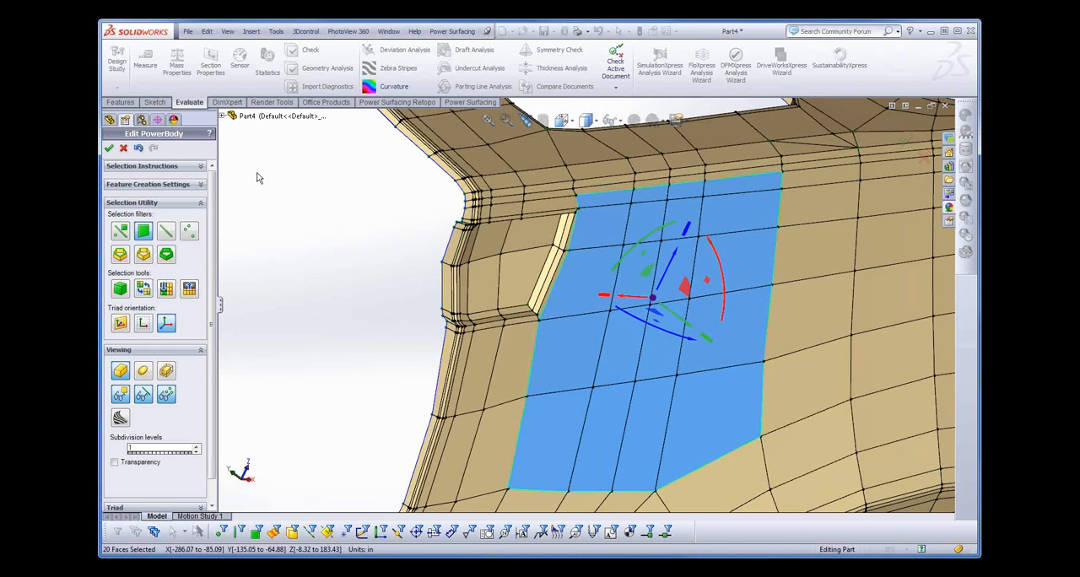
left_click(139, 149)
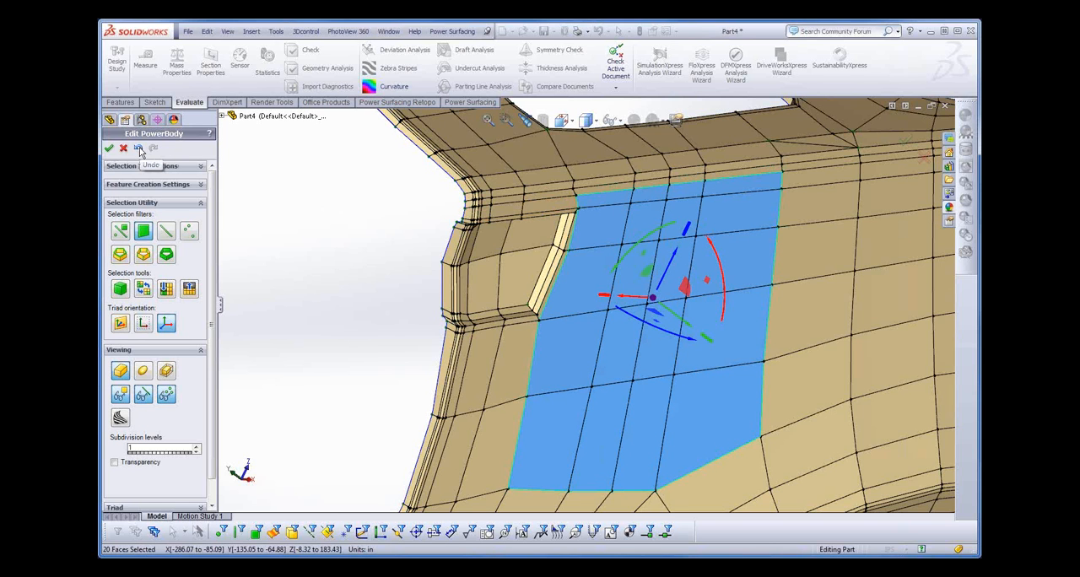
left_click(140, 150)
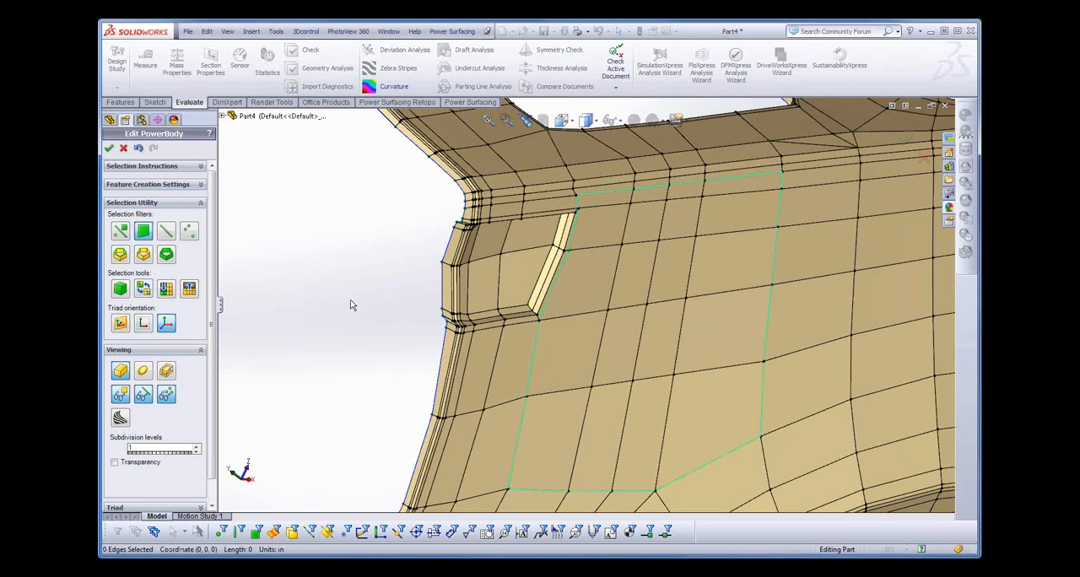
- Reselect all faces of the filled patch and apply Curve Selected to add curvature to its inner vertices
middle_click_drag(351, 304, 329, 263)
scroll(329, 263, "up", 1)
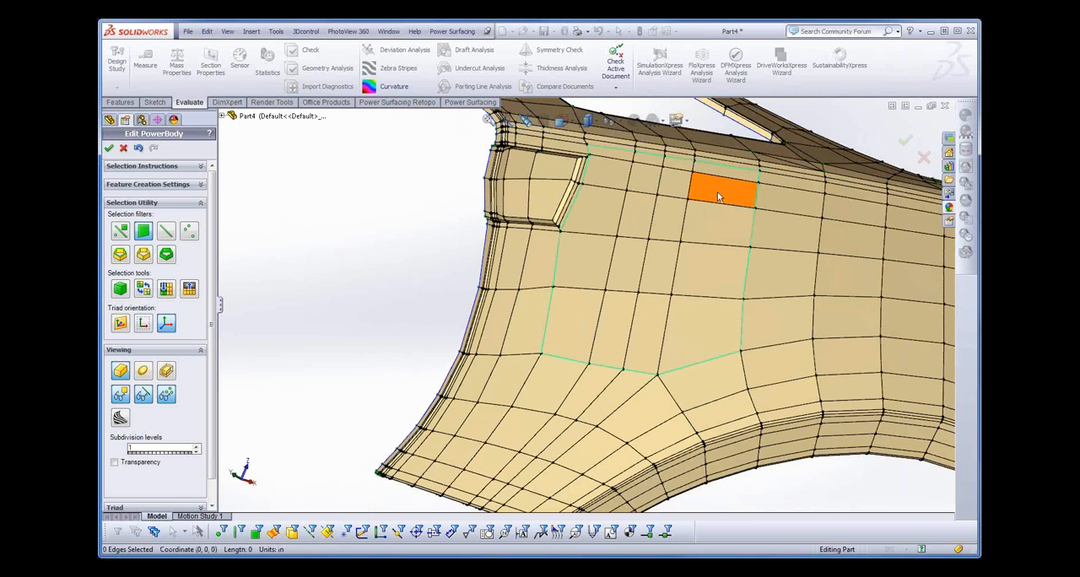
left_click(591, 335)
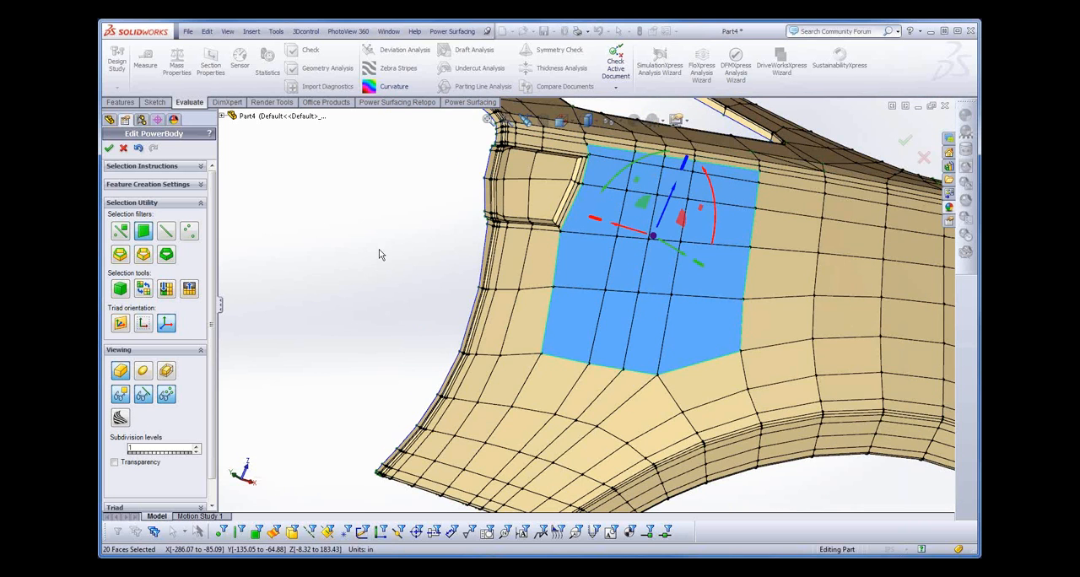
middle_click_drag(378, 247, 367, 279)
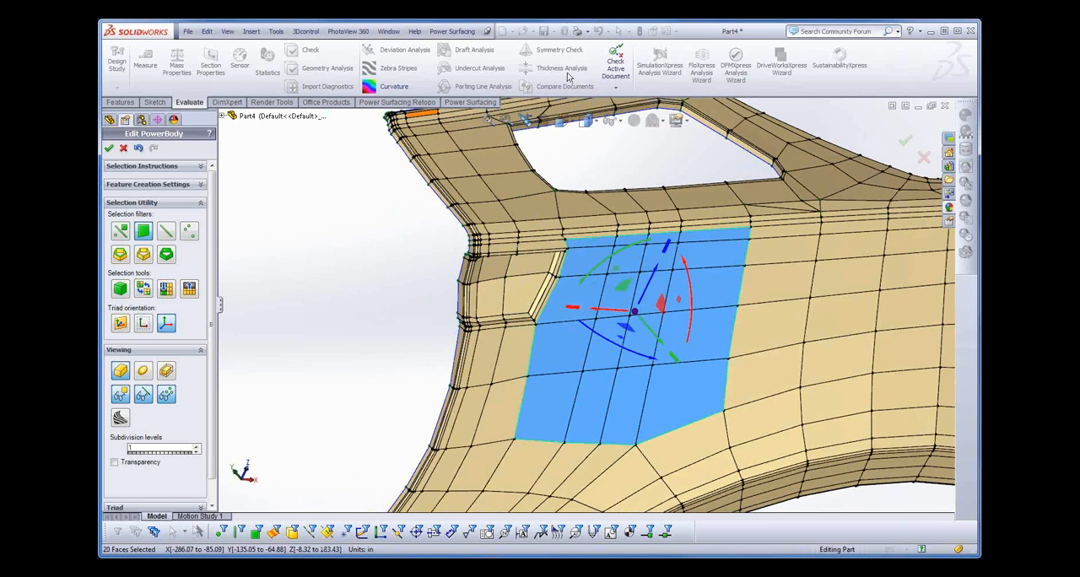
left_click(452, 31)
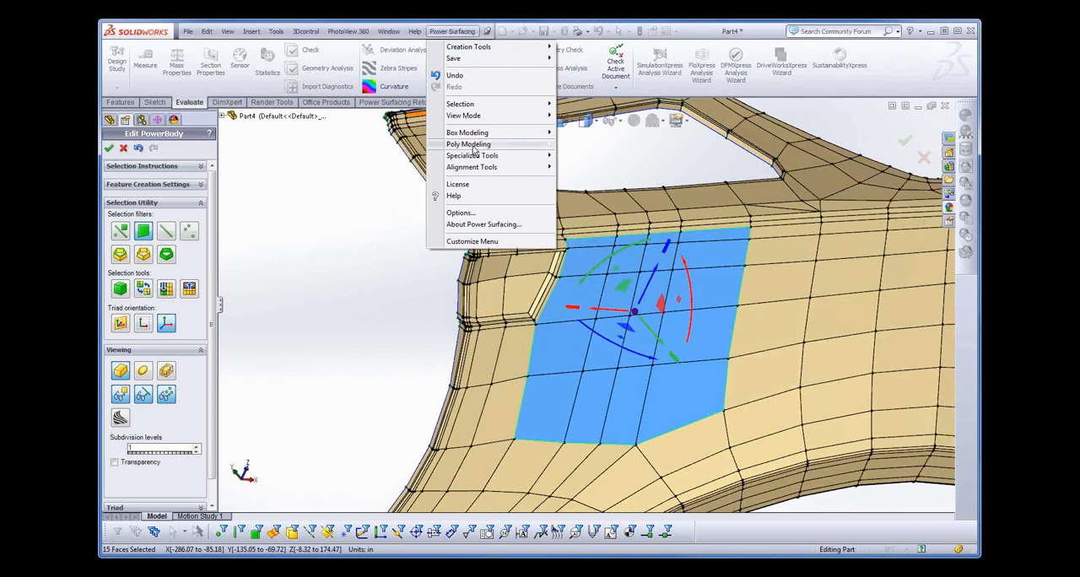
mouse_move(492, 155)
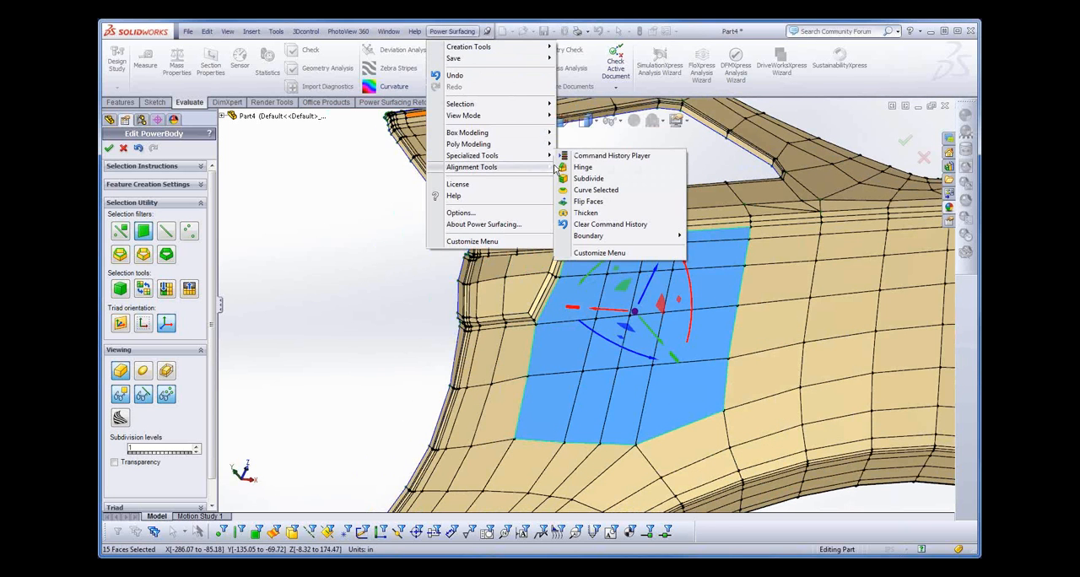
left_click(593, 190)
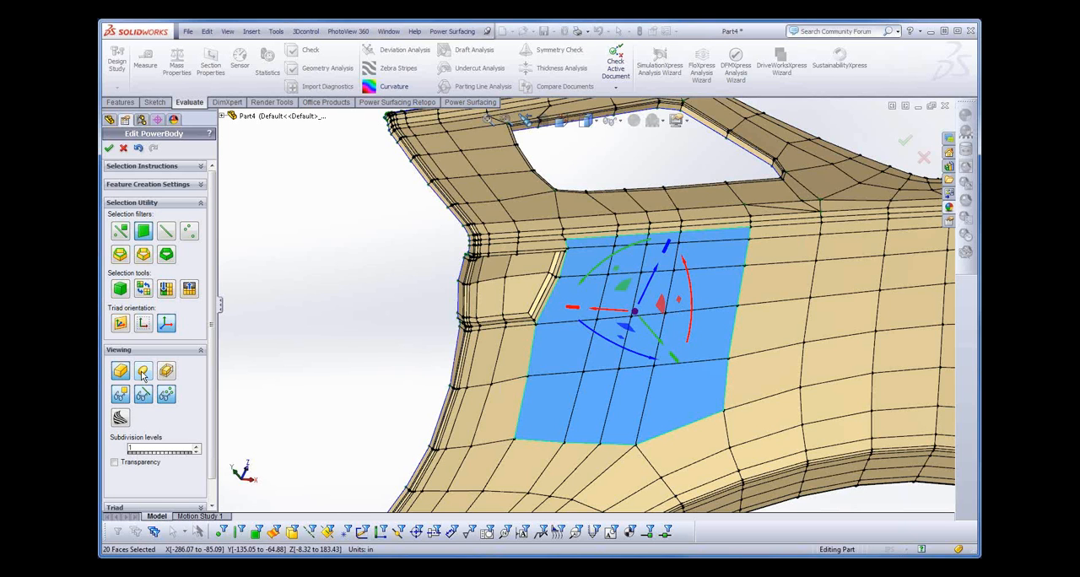
- Show the body as a smooth surface, with the face selection cleared and the mesh edges and vertices hidden
left_click(141, 374)
middle_click_drag(347, 366, 333, 338)
left_click(416, 194)
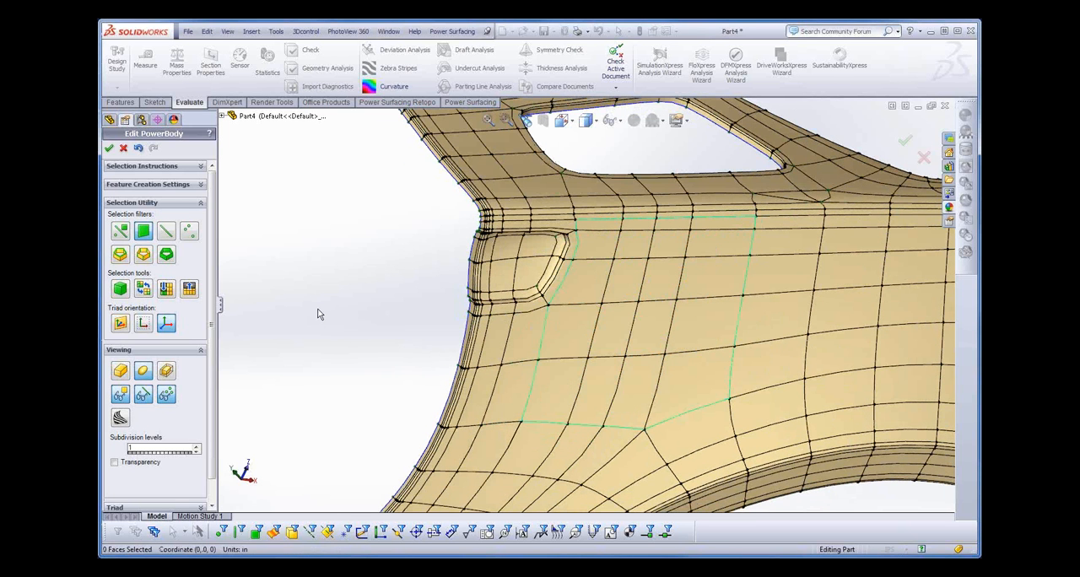
middle_click_drag(385, 310, 362, 306)
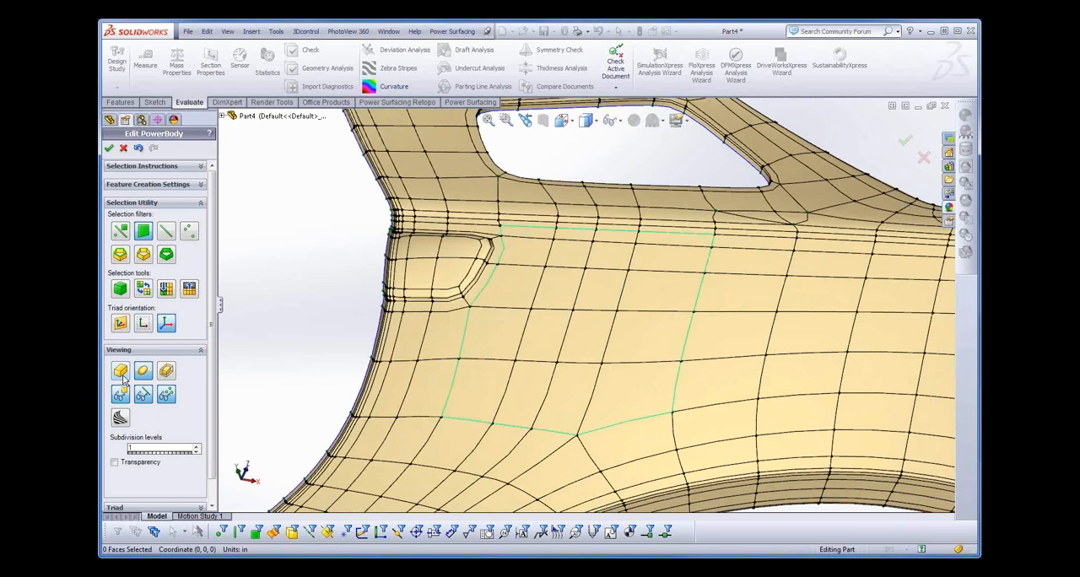
left_click(120, 394)
mouse_move(290, 320)
middle_mouse_down()
mouse_move(320, 329)
mouse_move(302, 331)
middle_mouse_up()
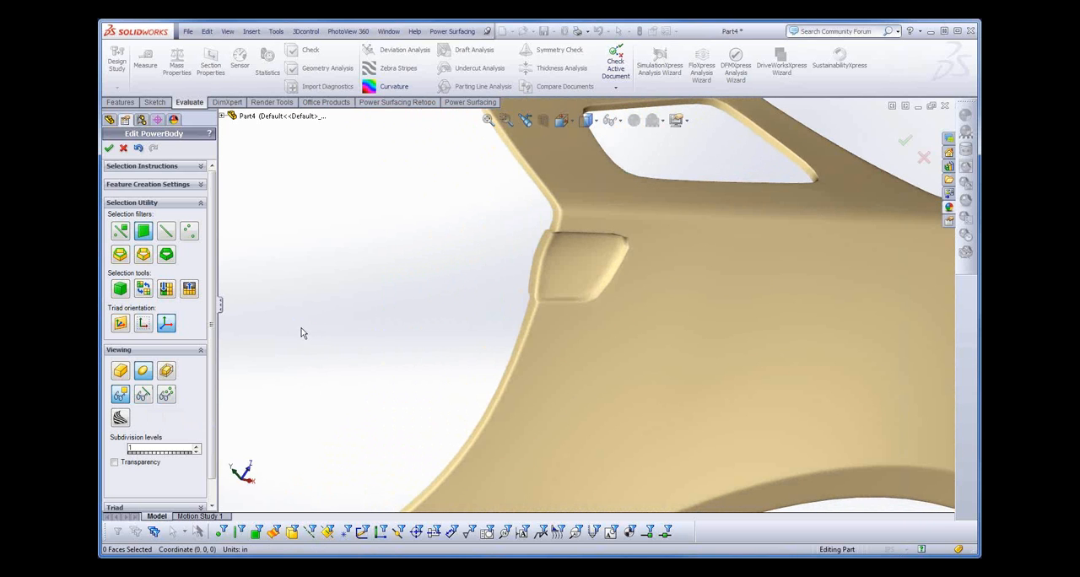
- Examine the surface flow over the filled side area with the zebra stripes display and from different angles
left_click(121, 419)
middle_click_drag(403, 309, 417, 275)
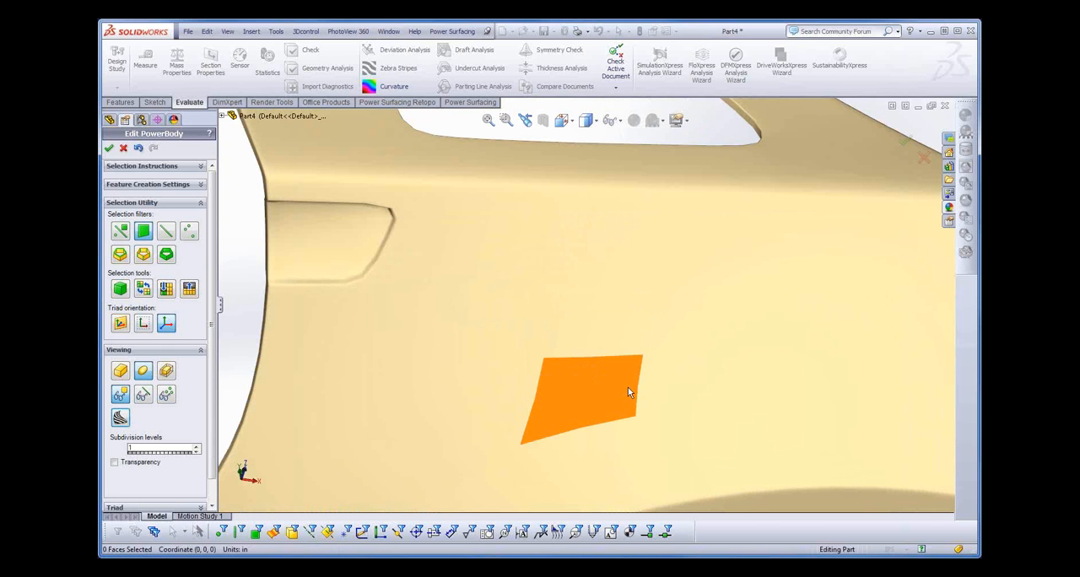
scroll(627, 391, "up", 5)
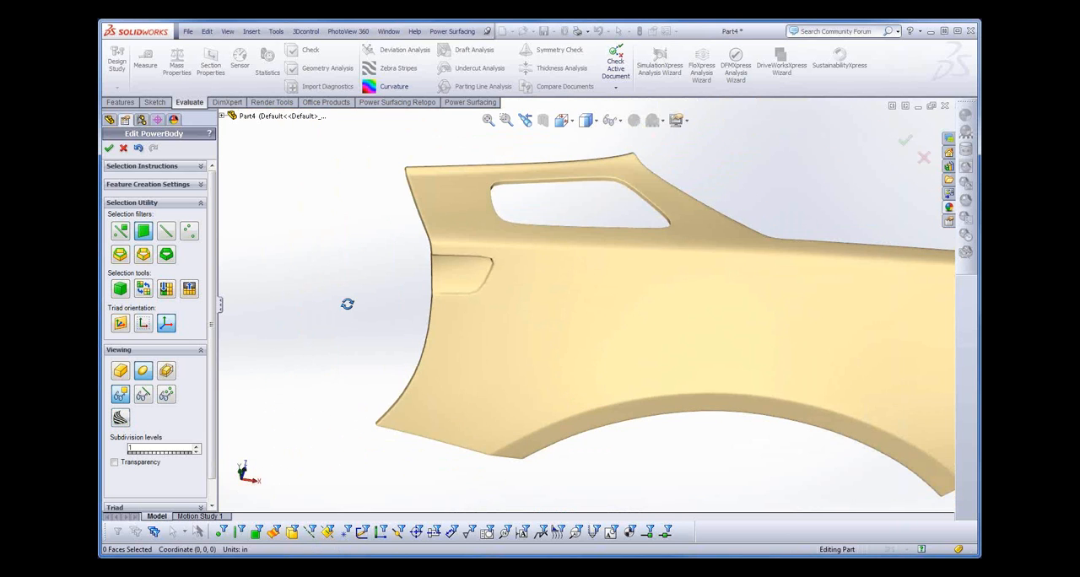
middle_click_drag(347, 304, 207, 278)
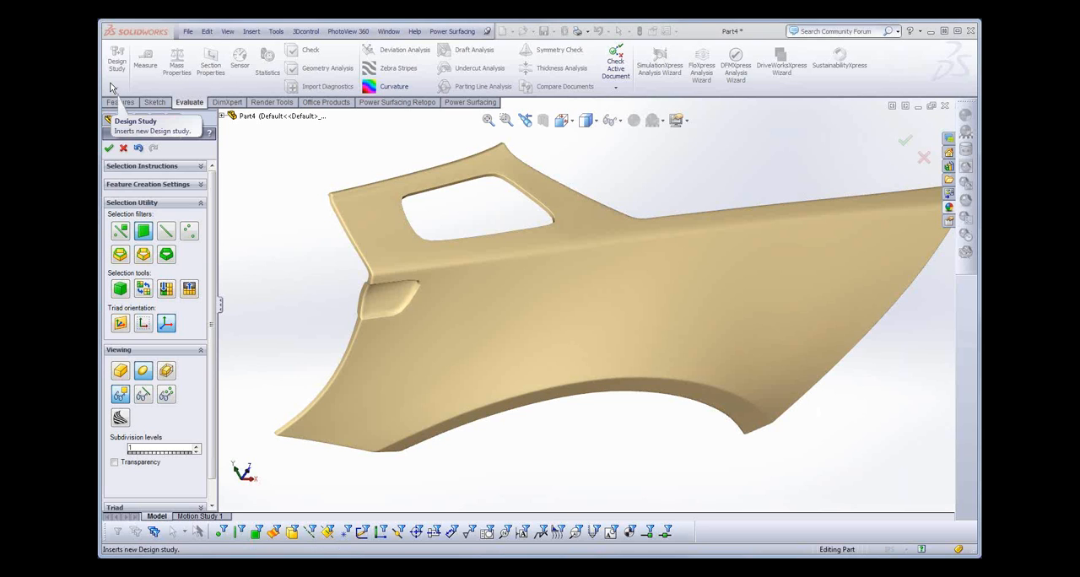
- Cancel the PowerBody edit and discard the mesh changes
left_click(124, 149)
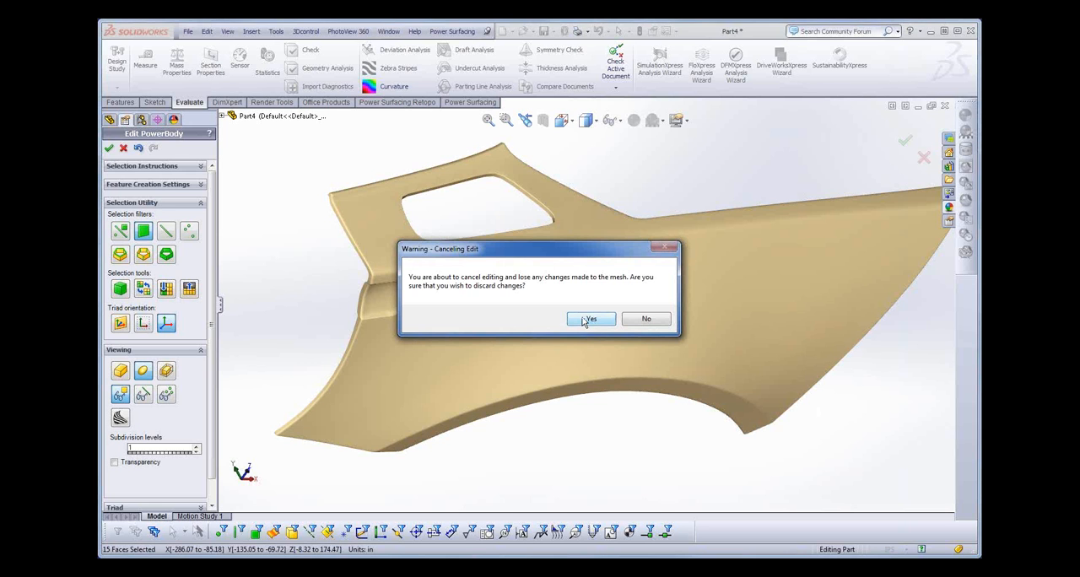
left_click(588, 319)
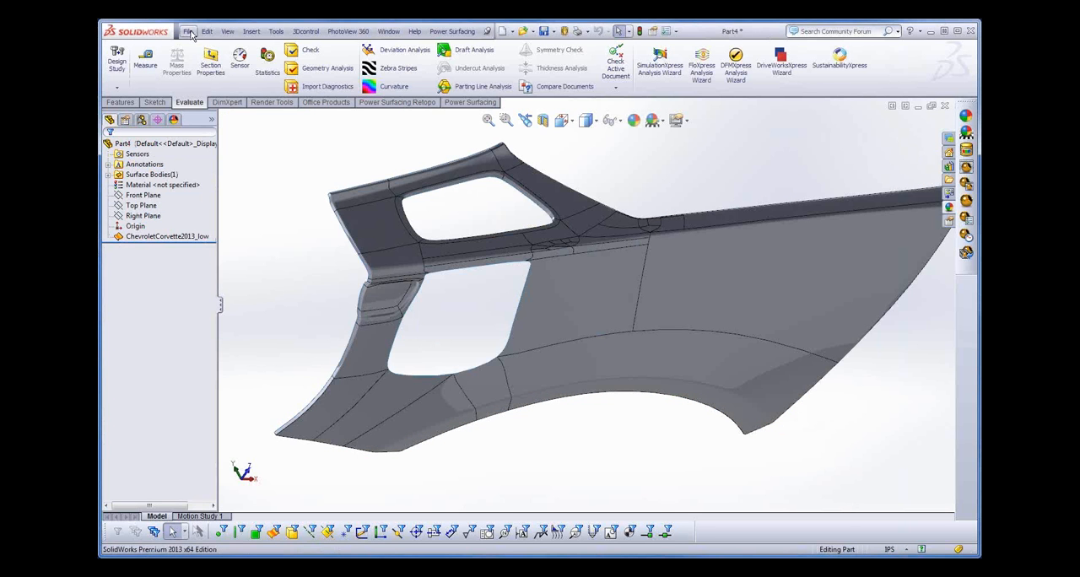
- Close the Corvette panel part without saving its changes
left_click(189, 32)
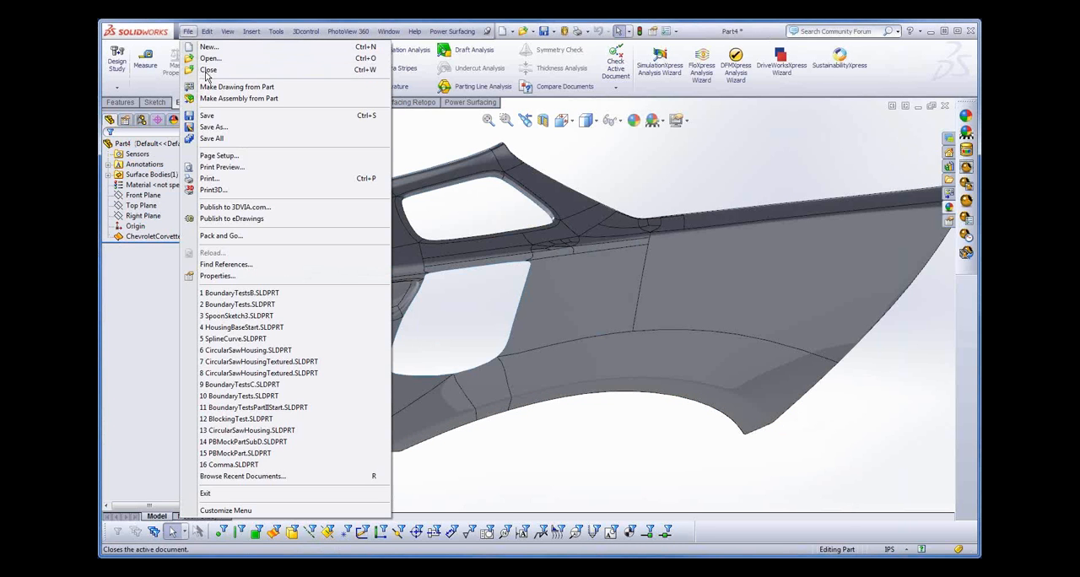
left_click(206, 73)
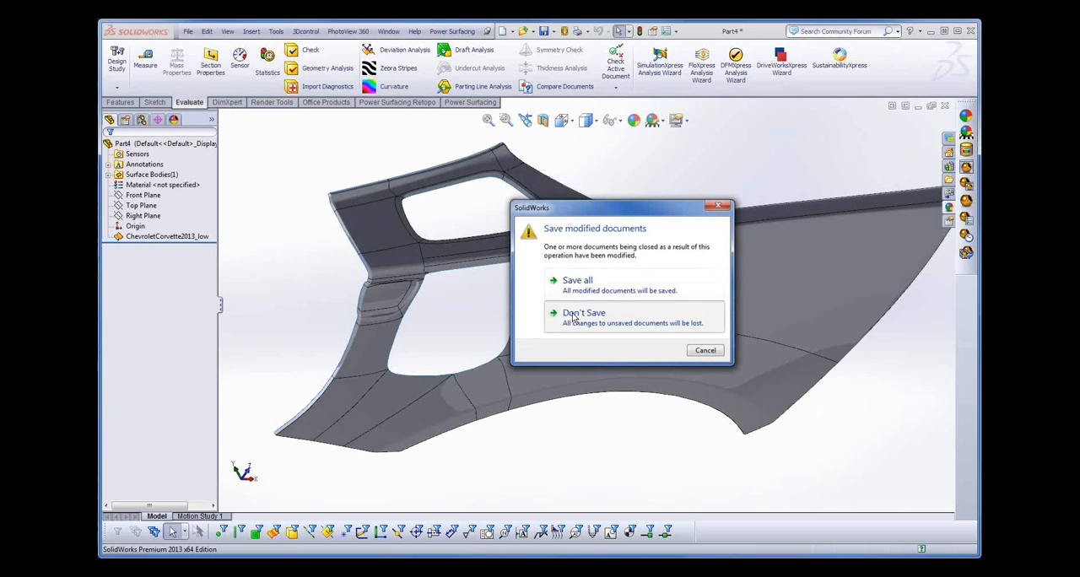
left_click(582, 314)
- Create a 10 x 10 x 10 in PowerBody box on the Top Plane in a new part, with one segment in each direction
left_click(326, 31)
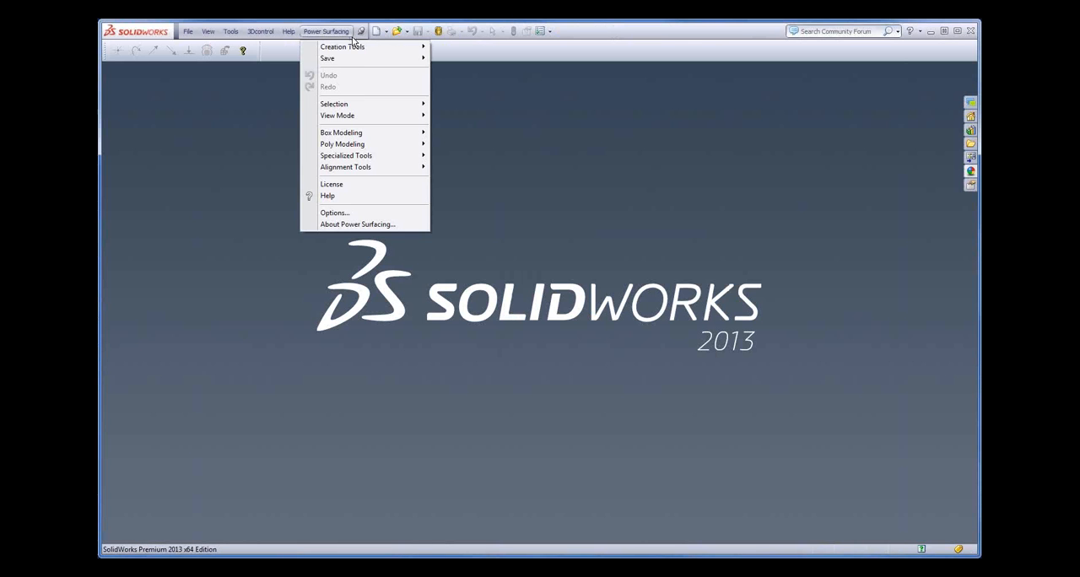
mouse_move(396, 48)
left_click(456, 47)
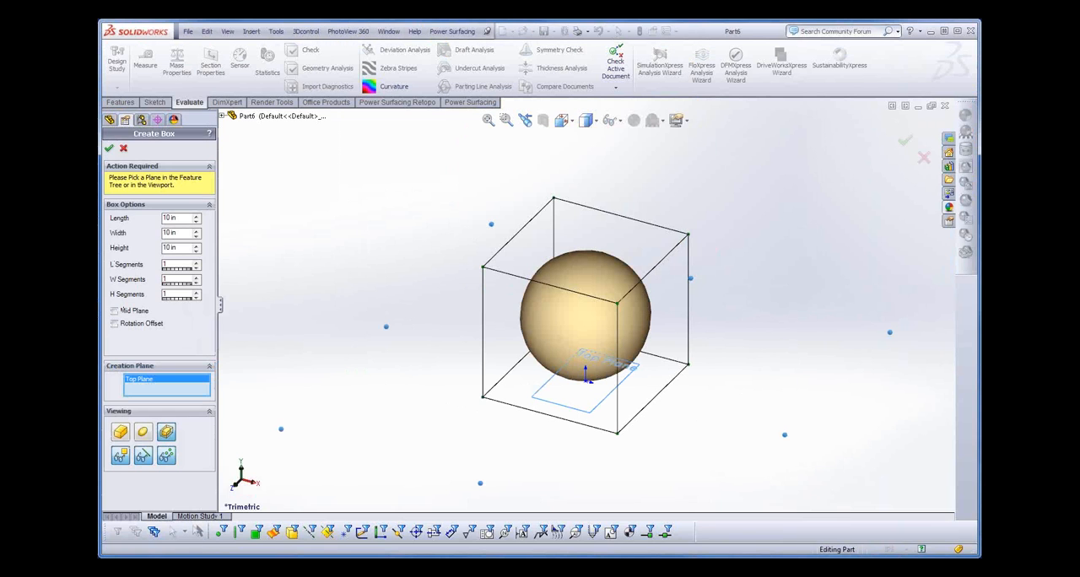
left_click(109, 149)
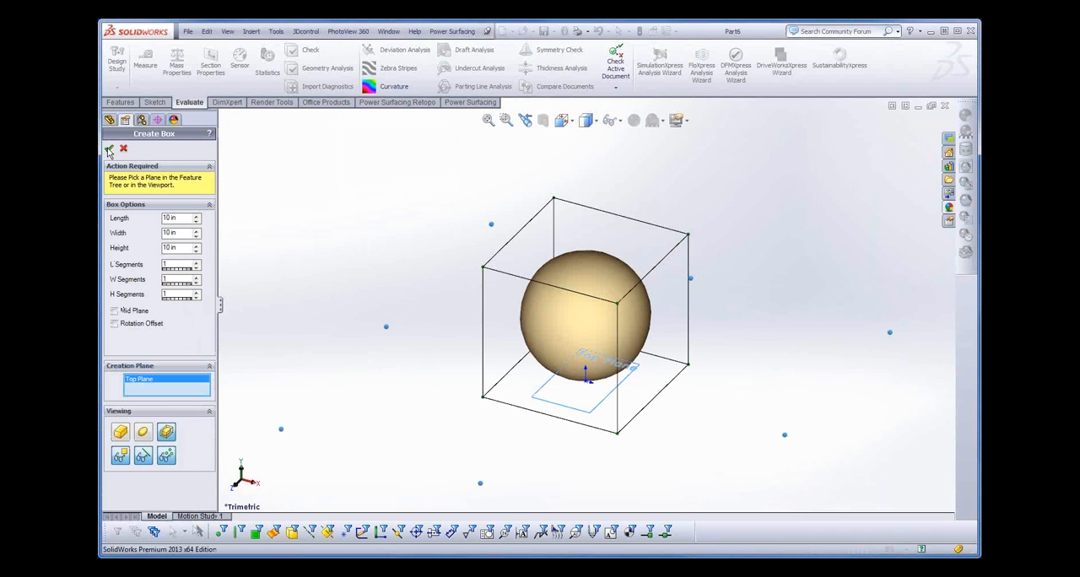
- Delete the bottom face of the box's PowerBody to leave it open
middle_click_drag(625, 439, 591, 358)
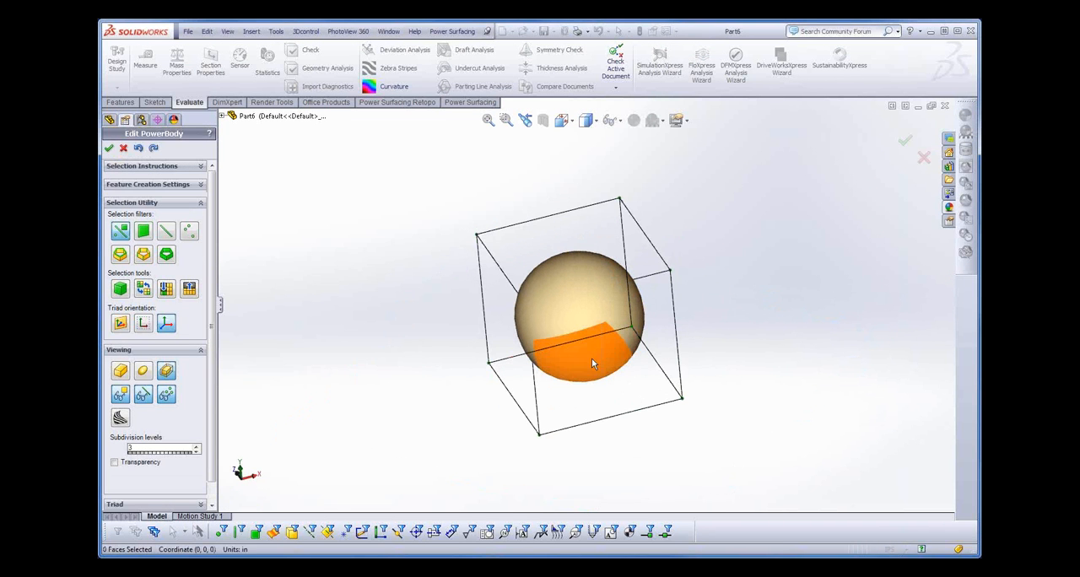
left_click(592, 359)
key("s")
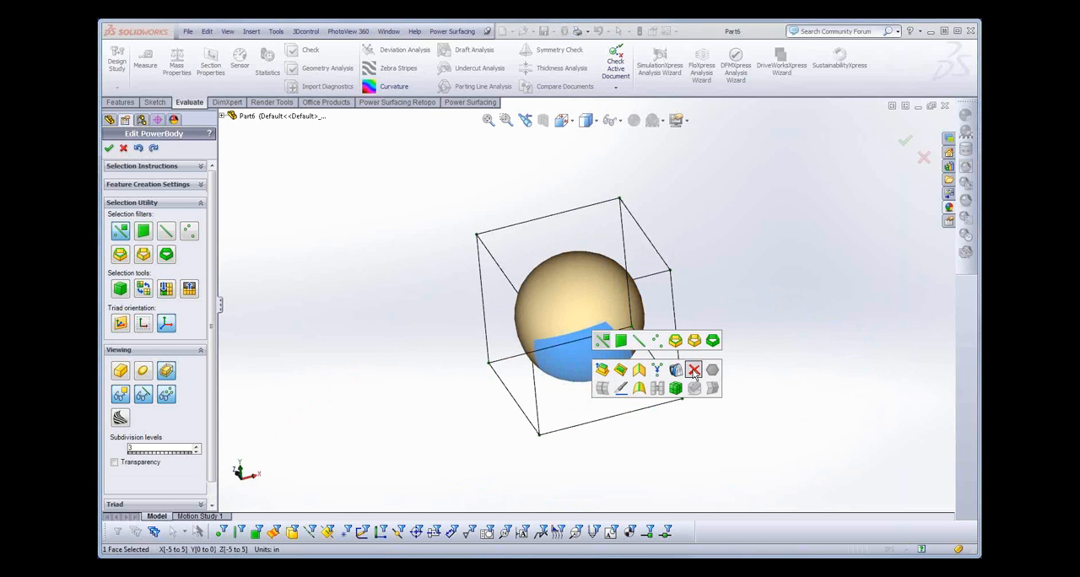
left_click(694, 371)
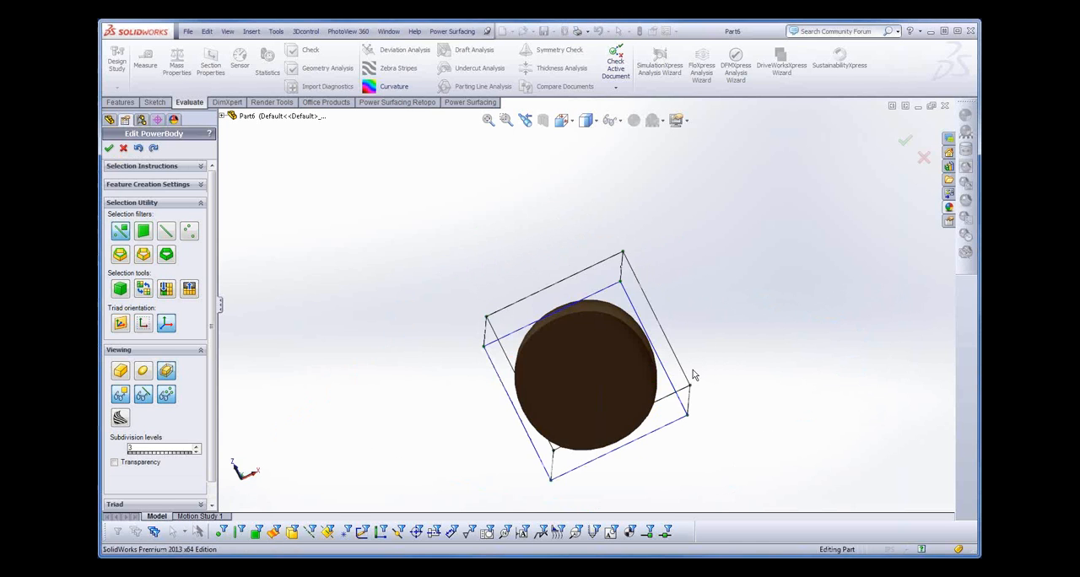
- Thicken the open box body with the Thicken tool at -50%
left_click(463, 33)
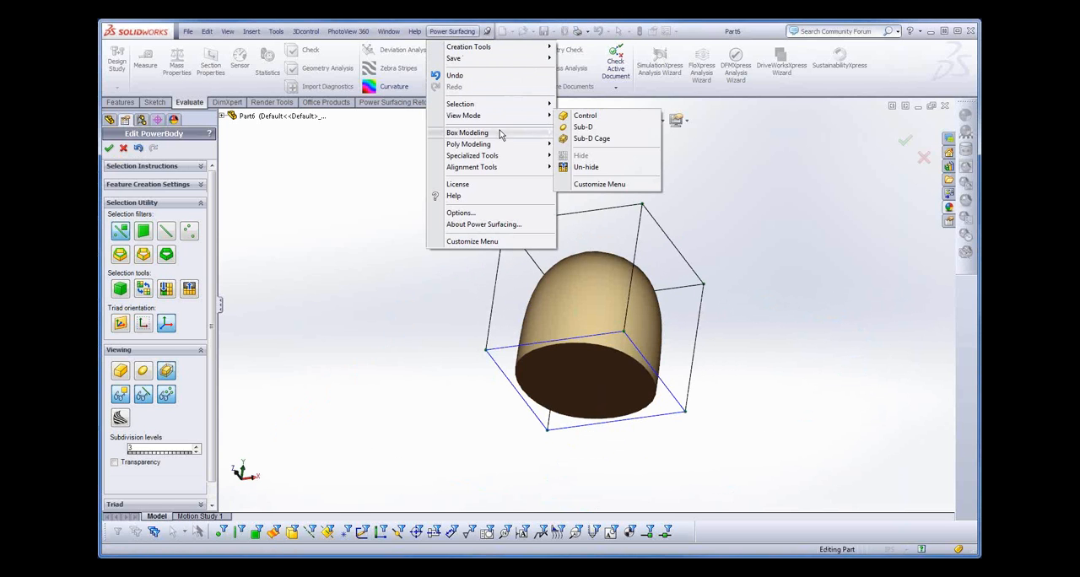
mouse_move(531, 158)
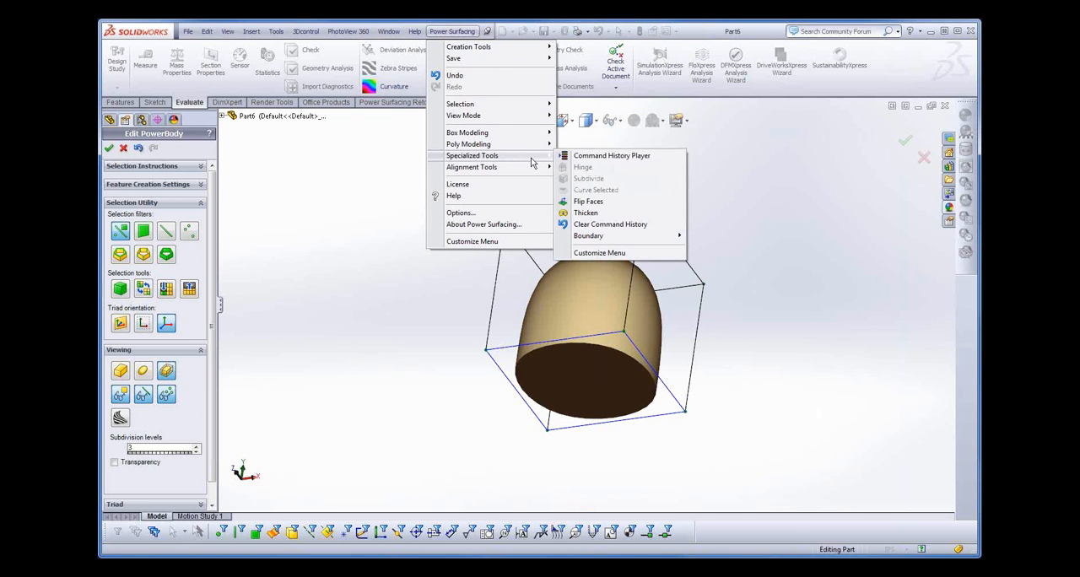
left_click(589, 214)
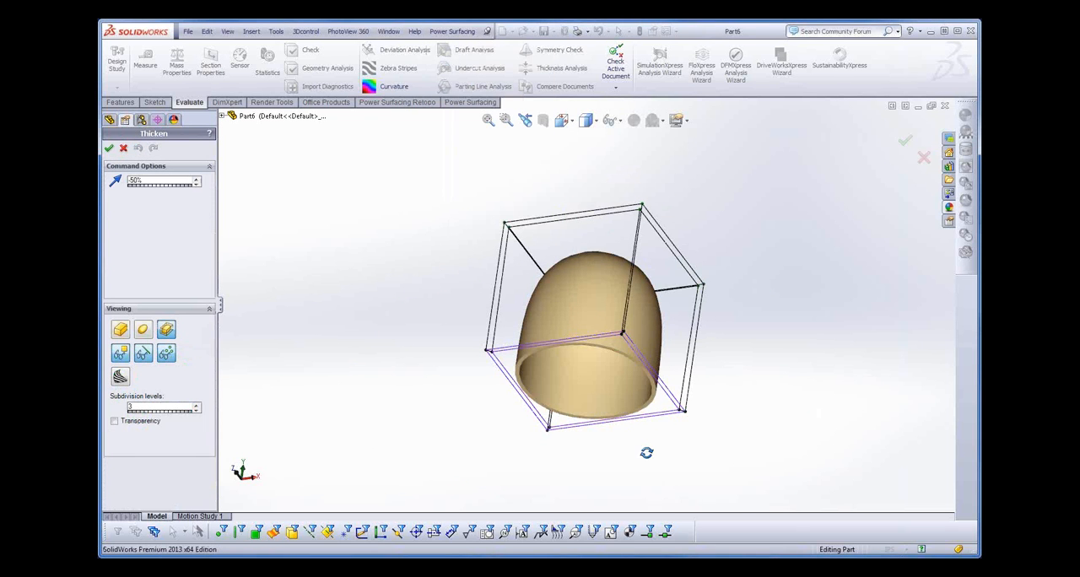
middle_click_drag(646, 453, 533, 429)
scroll(581, 371, "down", 4)
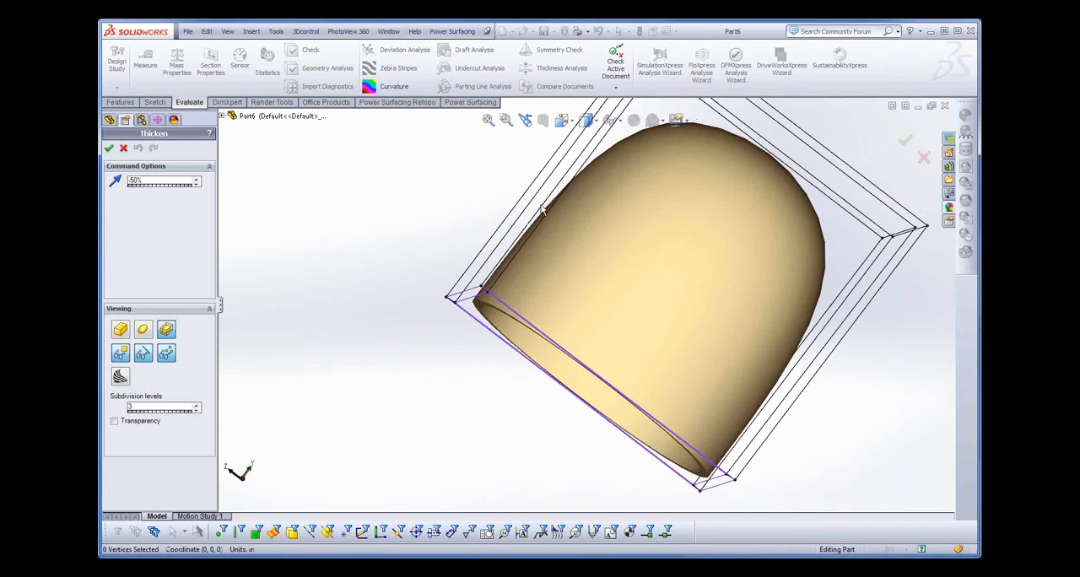
key("Return")
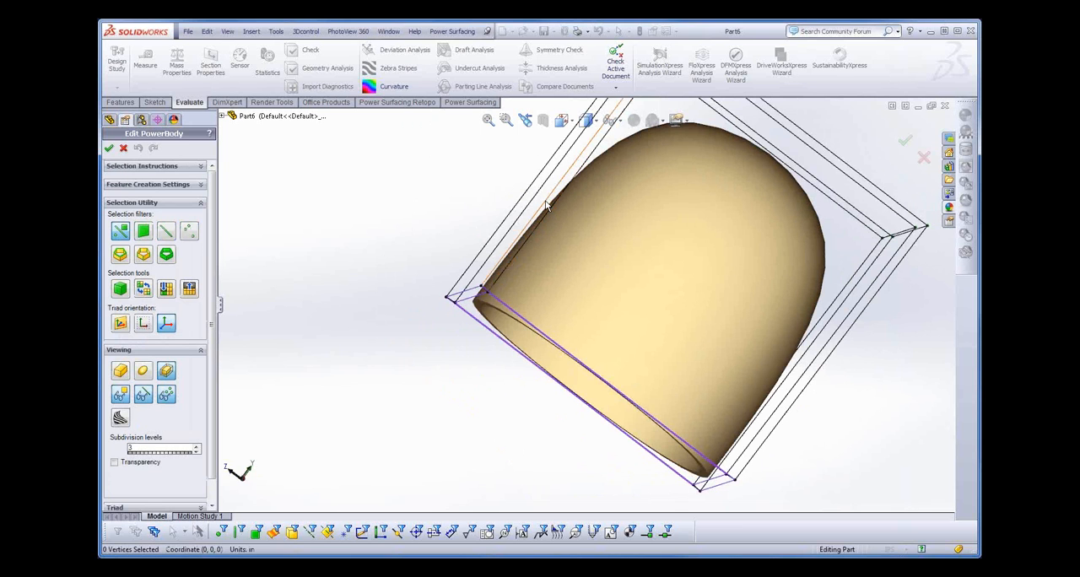
- Apply Hard Edge to the inner and outer vertical edges at one corner of the thickened box
left_click(549, 211)
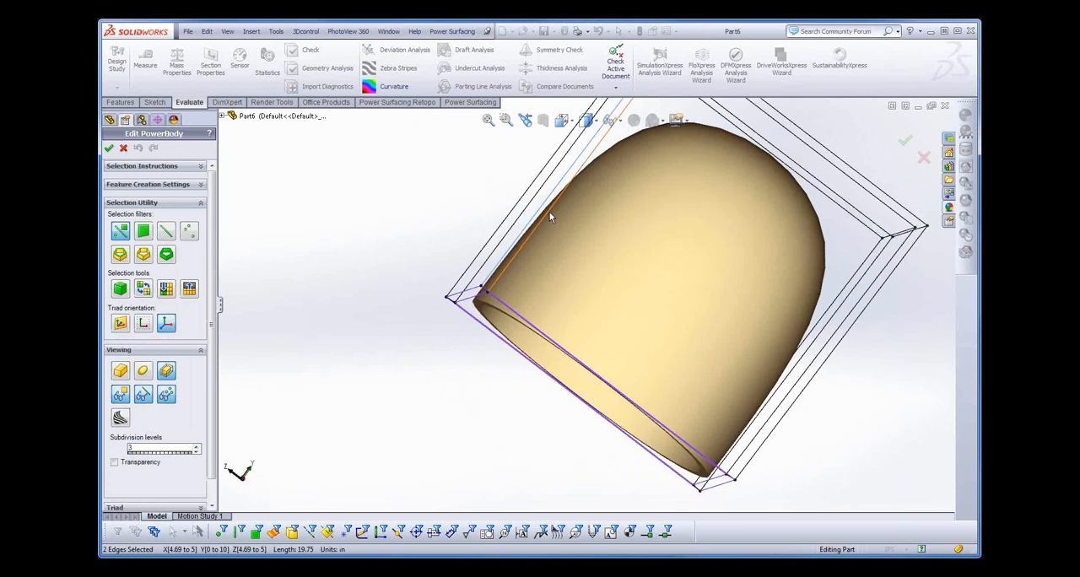
key("s")
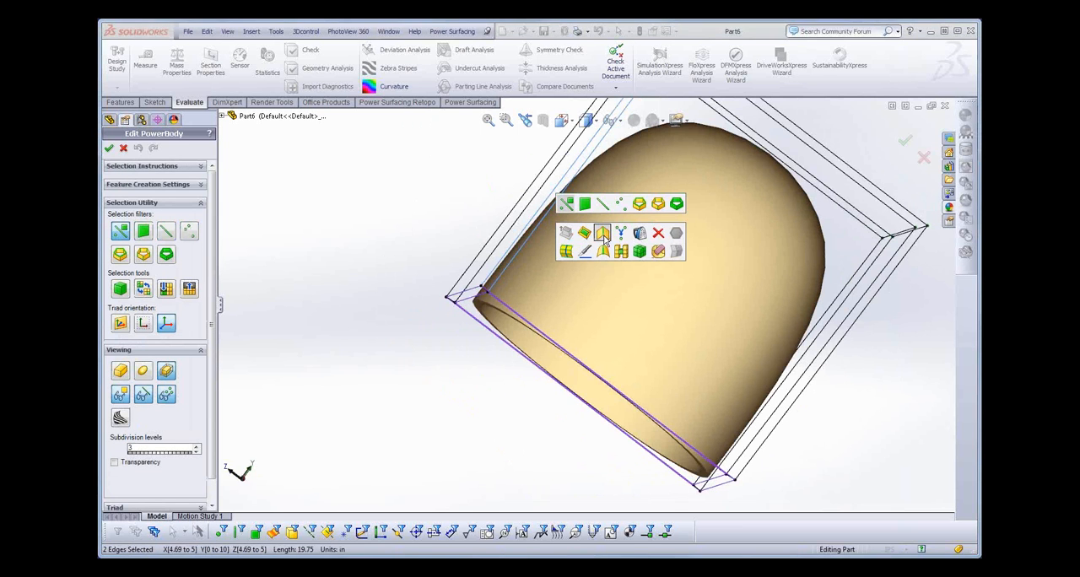
left_click(605, 235)
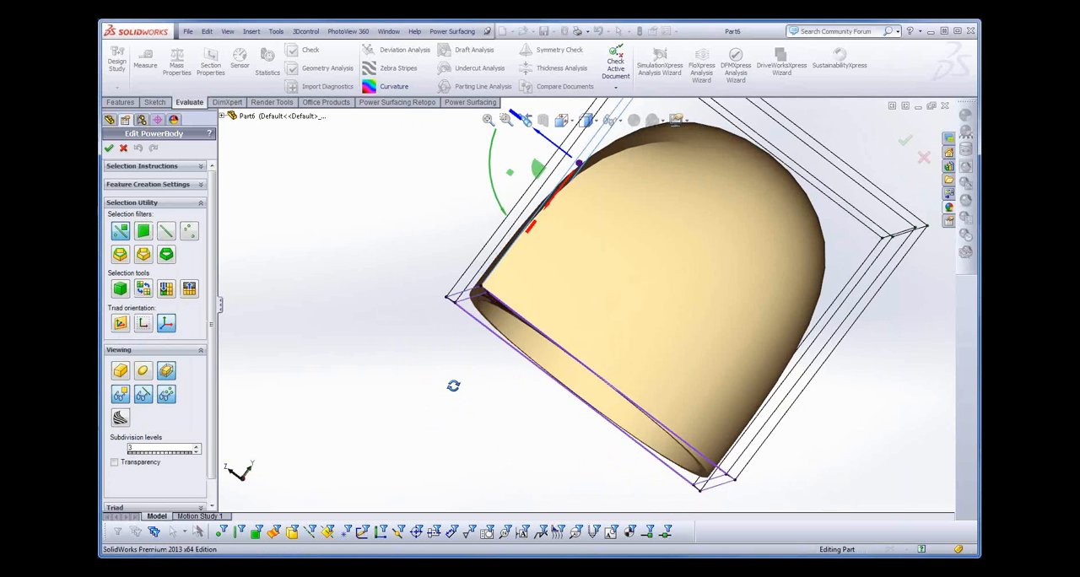
- Limit selection to edges, apply Hard Edge to the short rim edge joining the inner and outer corners, and select the inner vertical edge
middle_click_drag(453, 386, 518, 165)
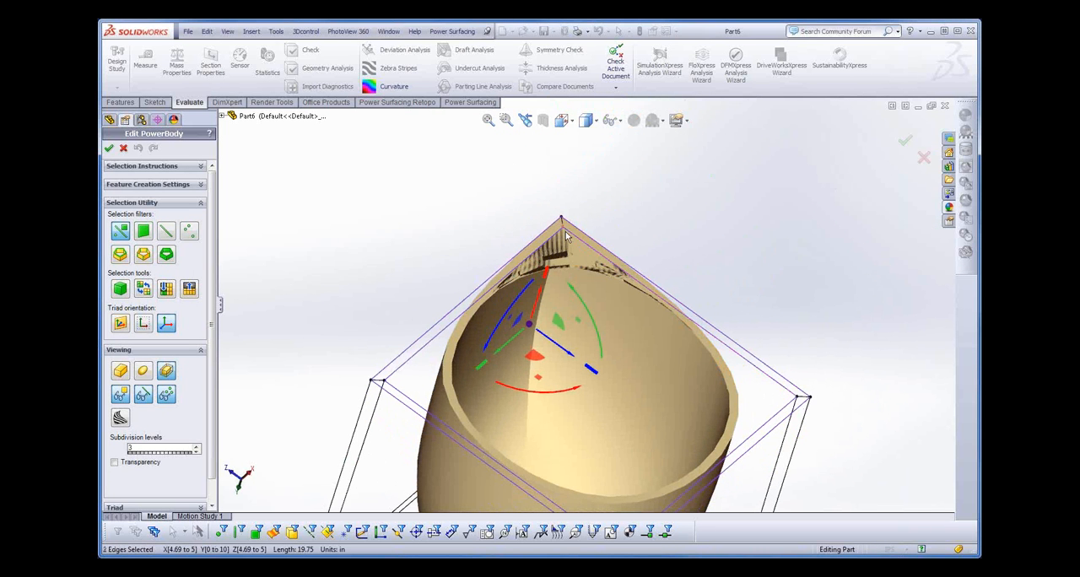
scroll(566, 231, "down", 5)
key("s")
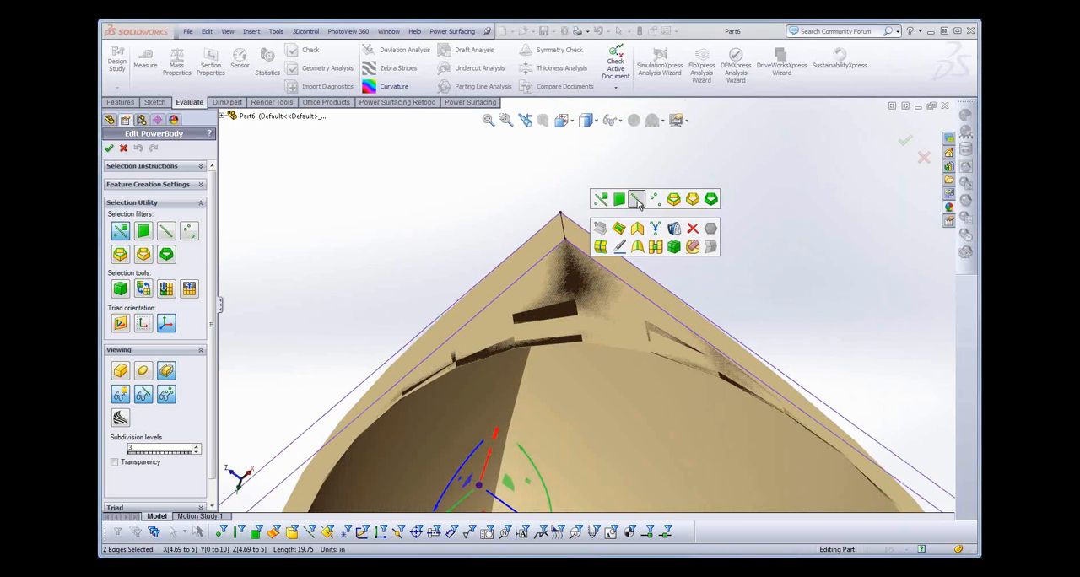
left_click(564, 233)
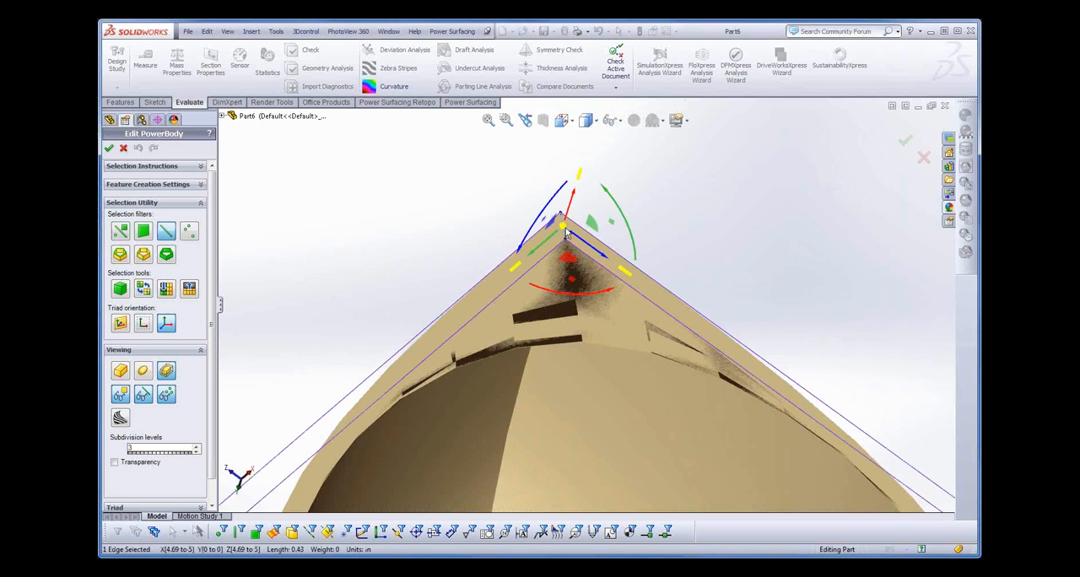
key("s")
left_click(614, 255)
left_click(525, 363)
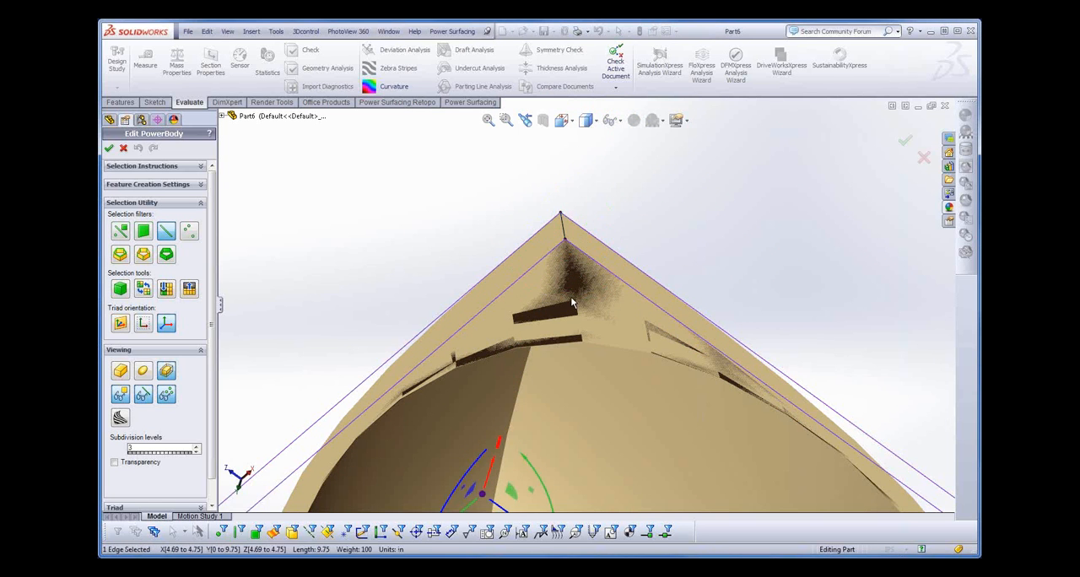
- Cancel the PowerBody edit and discard the thickened box
middle_click_drag(688, 258, 718, 227)
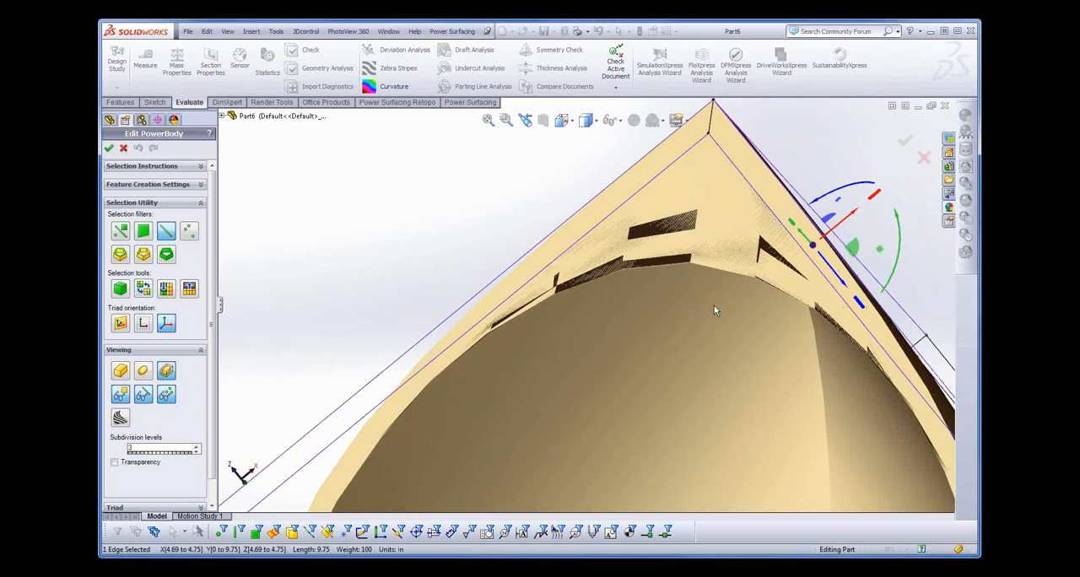
middle_click_drag(714, 305, 729, 202)
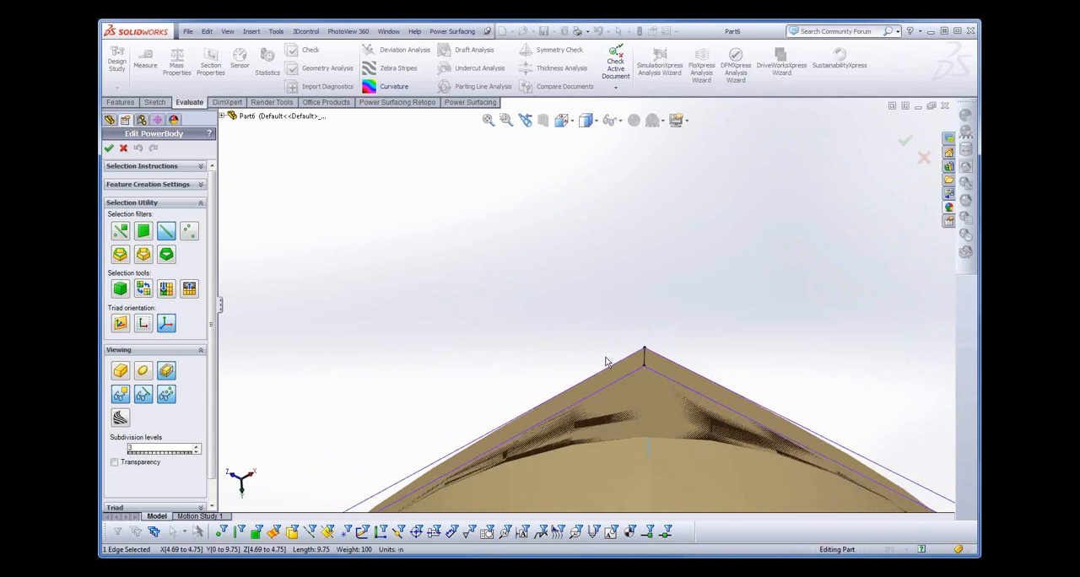
scroll(605, 370, "down", 3)
scroll(660, 368, "down", 2)
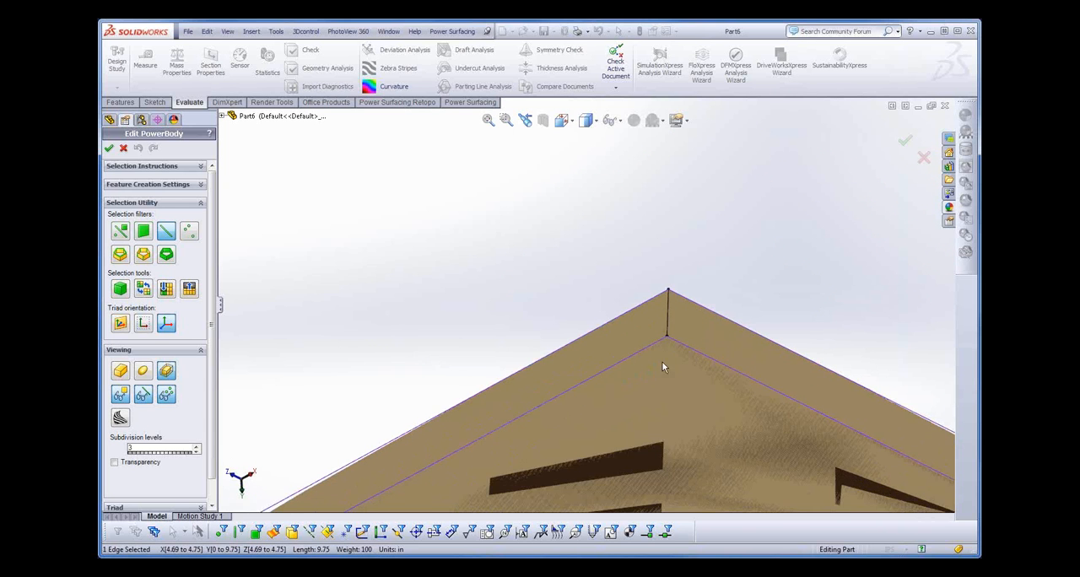
scroll(681, 320, "down", 2)
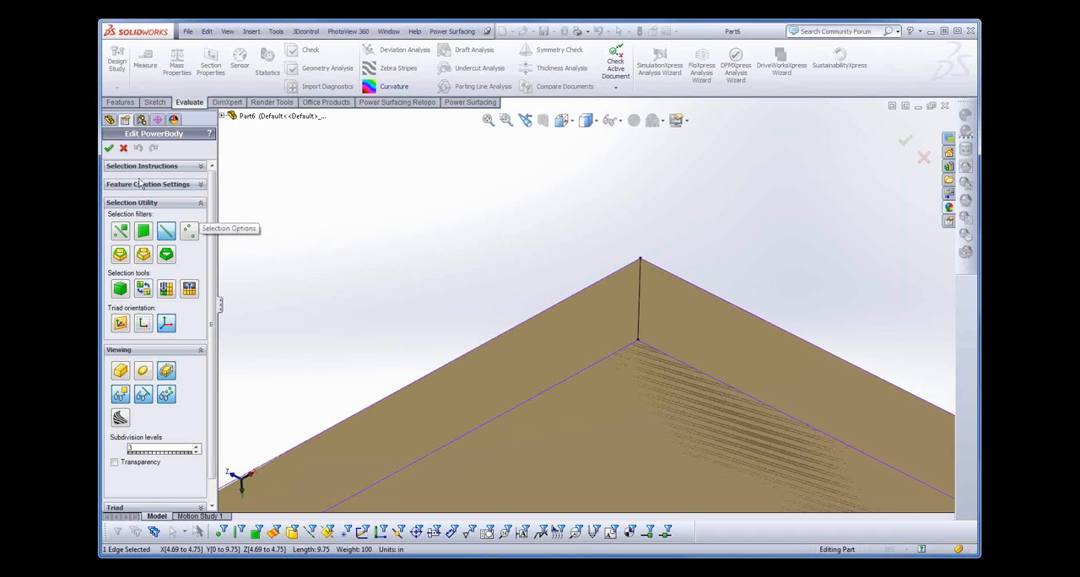
left_click(123, 148)
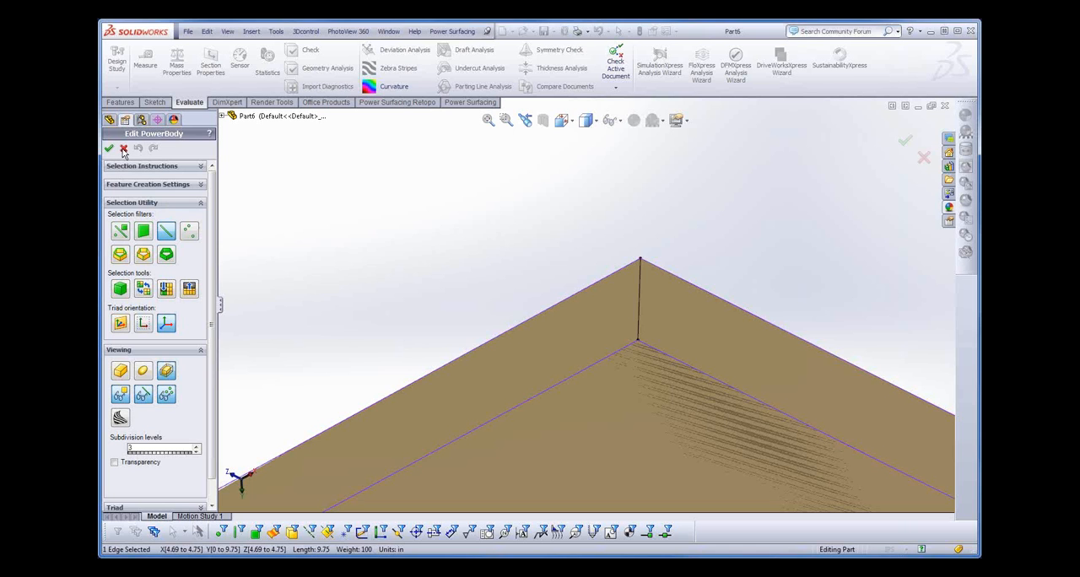
left_click(594, 322)
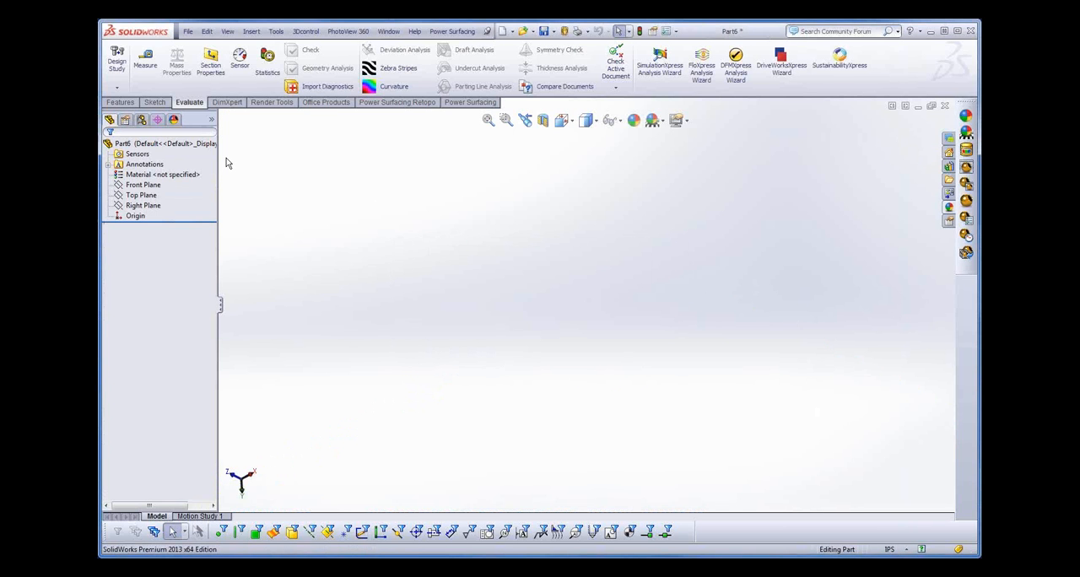
- Create a PowerBody torus on the Top Plane with 5 in major radius, 2.5 in minor radius, 6 major segments and 4 minor segments
left_click(451, 102)
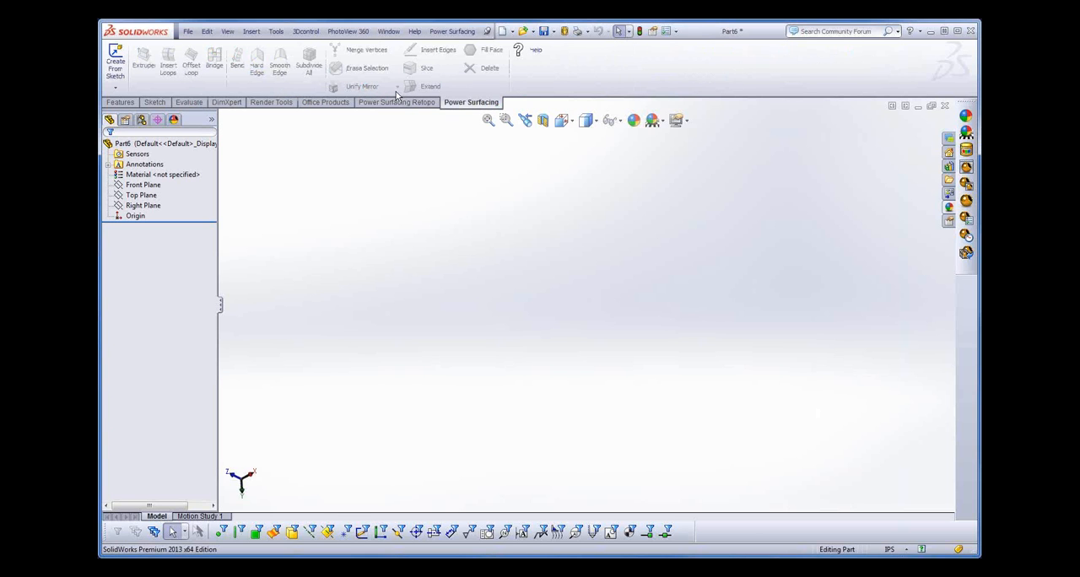
left_click(116, 87)
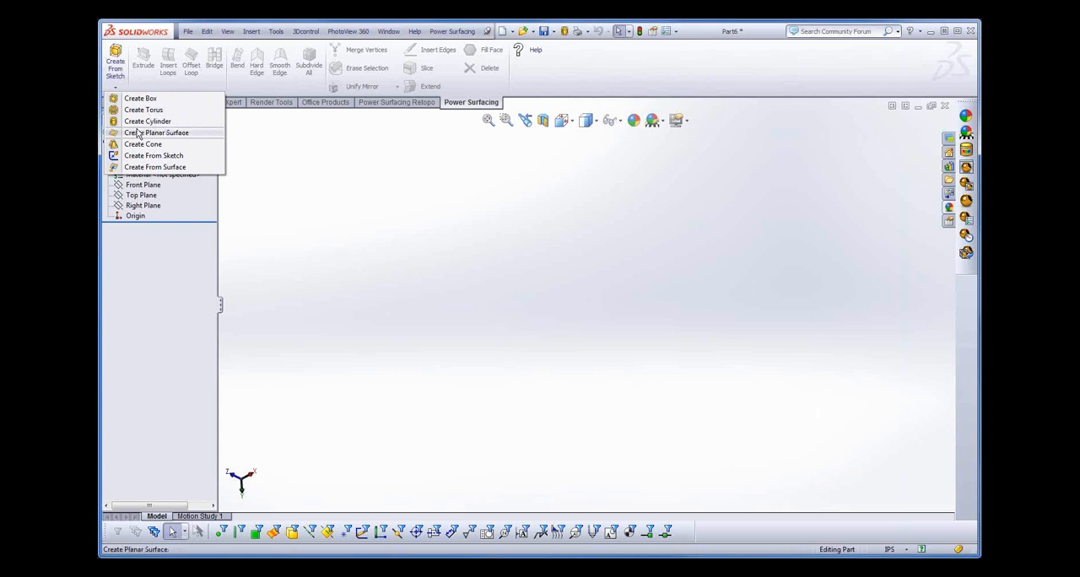
left_click(141, 109)
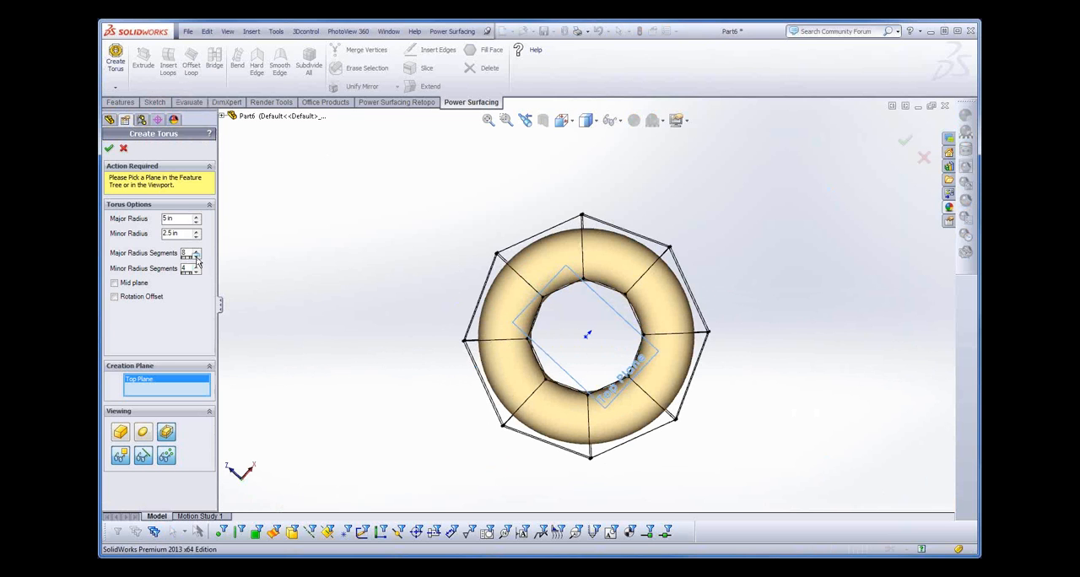
left_click(196, 258)
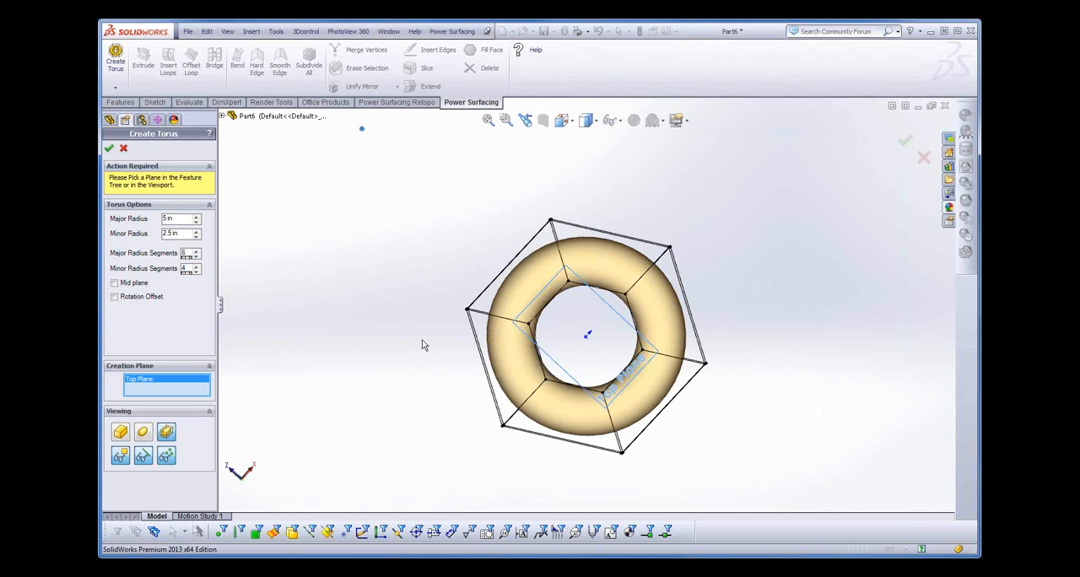
mouse_move(422, 343)
middle_mouse_down()
mouse_move(431, 318)
mouse_move(431, 349)
mouse_move(419, 355)
mouse_move(417, 344)
middle_mouse_up()
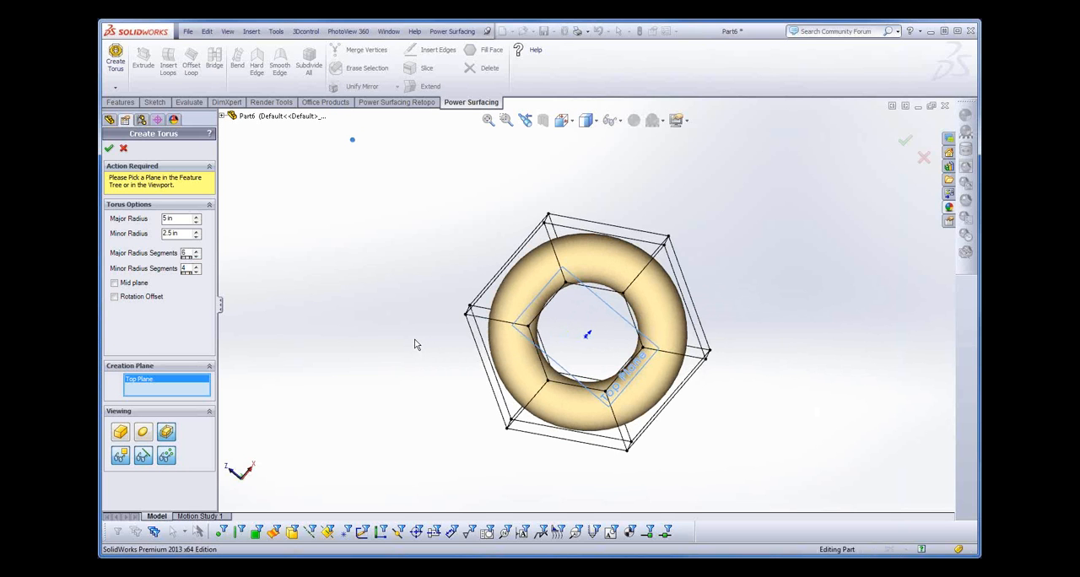
left_click(109, 148)
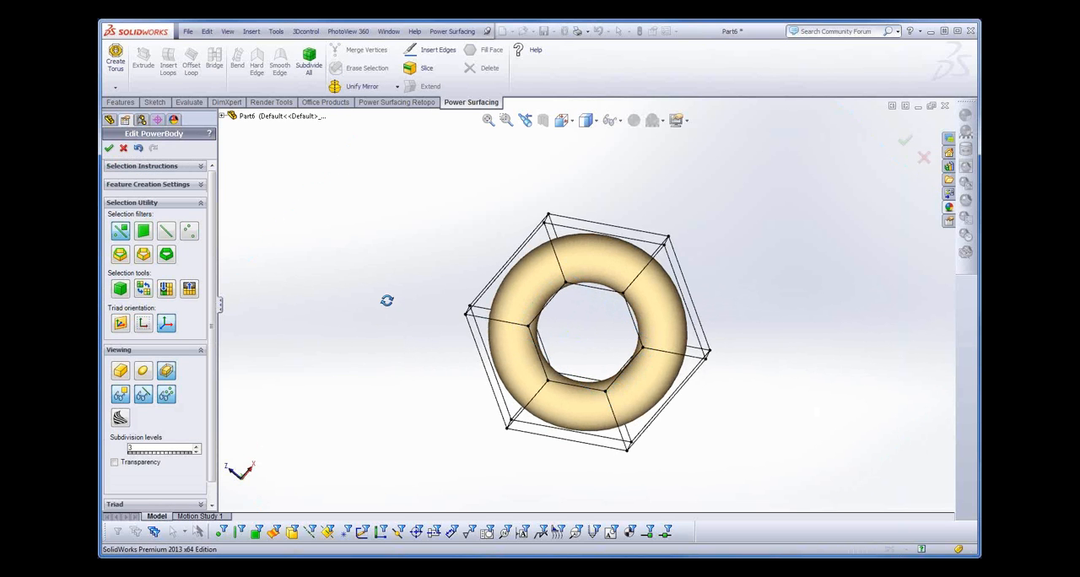
- Apply Hard Edge to the loop of six inner torus faces and scale the loop outward to about ±4.02 in along X
middle_click_drag(385, 298, 360, 328)
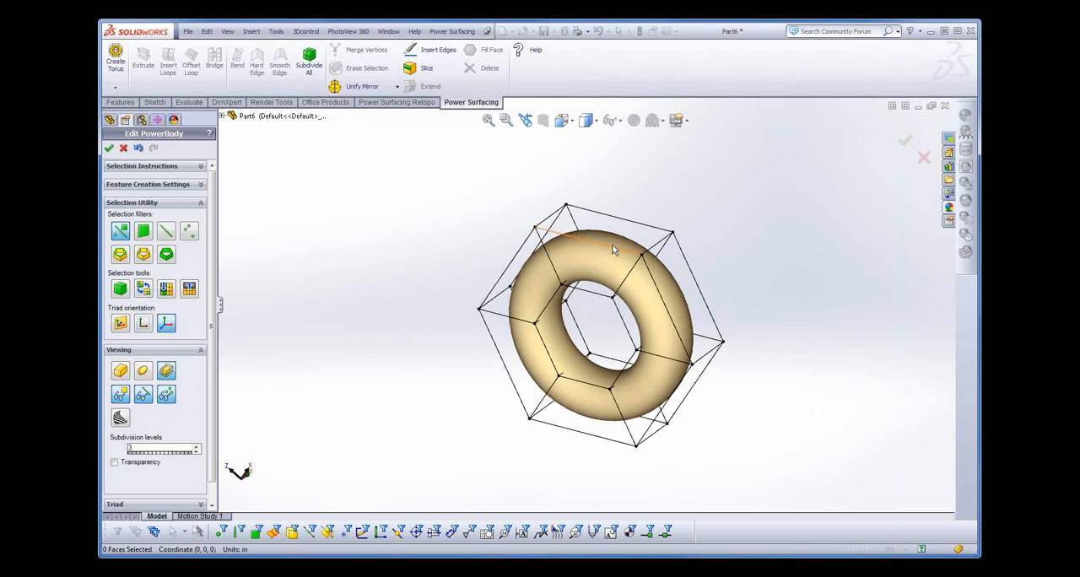
middle_click_drag(613, 300, 621, 337)
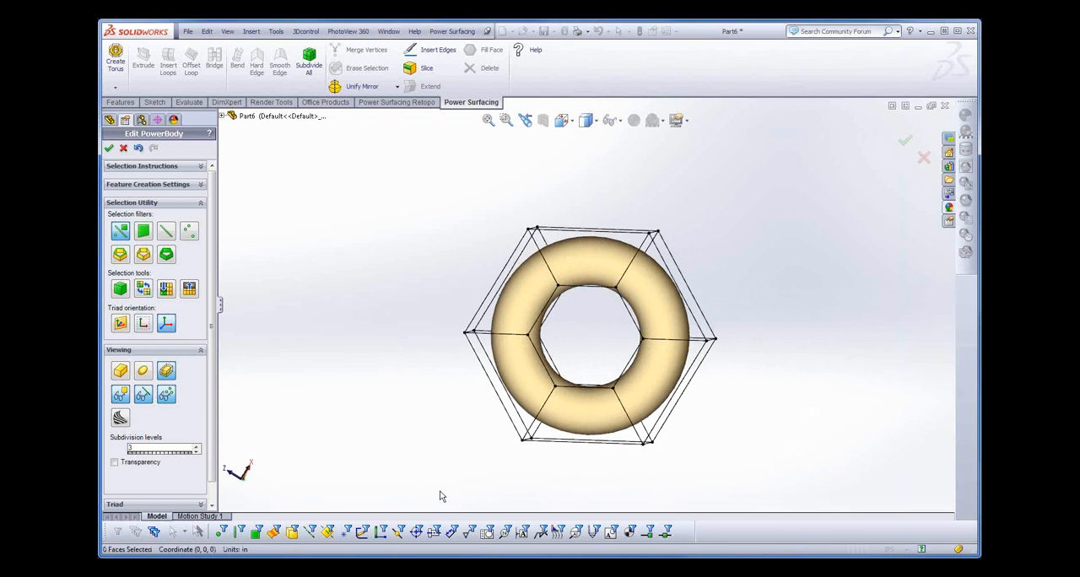
left_click_drag(675, 381, 675, 378)
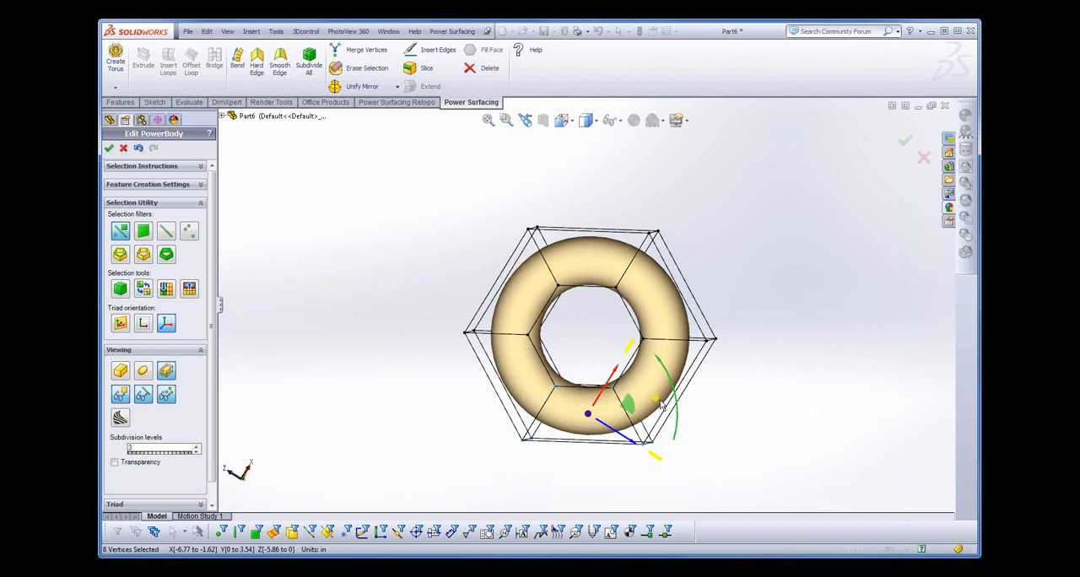
middle_click_drag(564, 464, 563, 403)
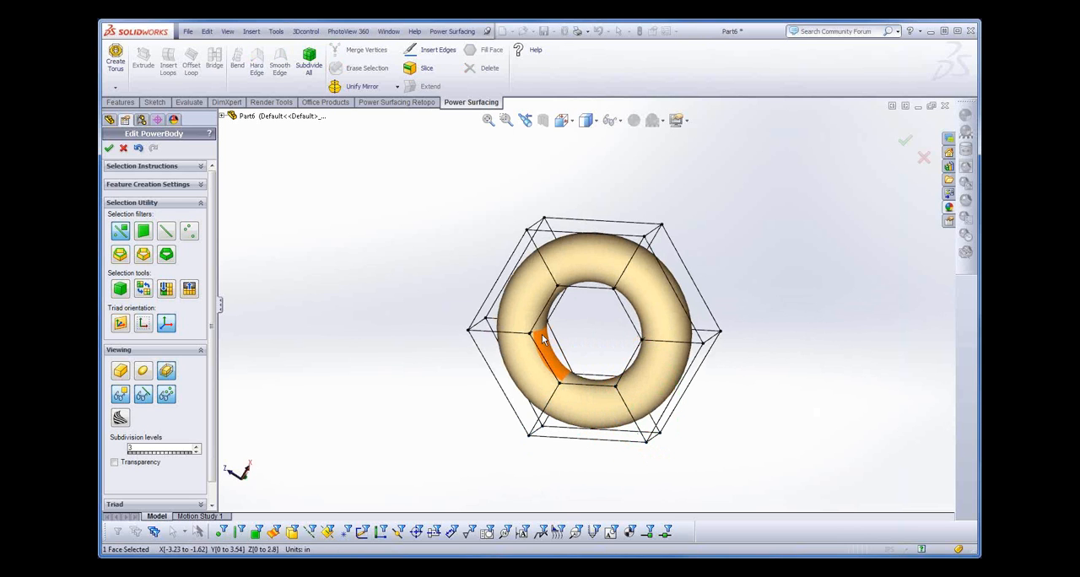
double_click(542, 339)
key("Delete")
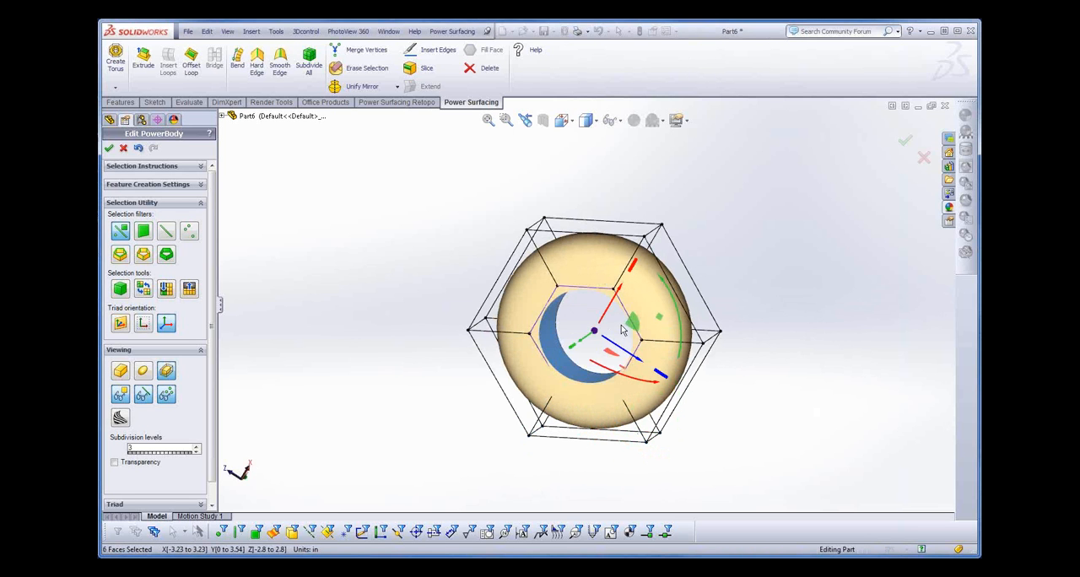
left_click_drag(661, 316, 685, 281)
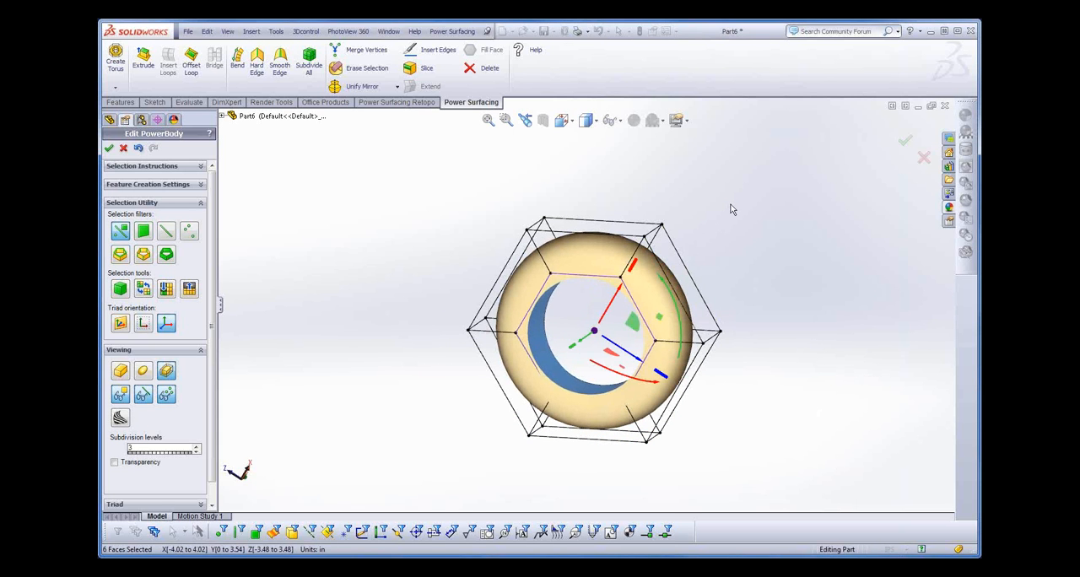
- Apply Hard Edge to the outer face at the top of the ring to form a flat signet face
middle_click_drag(731, 210, 732, 239)
left_click(609, 244)
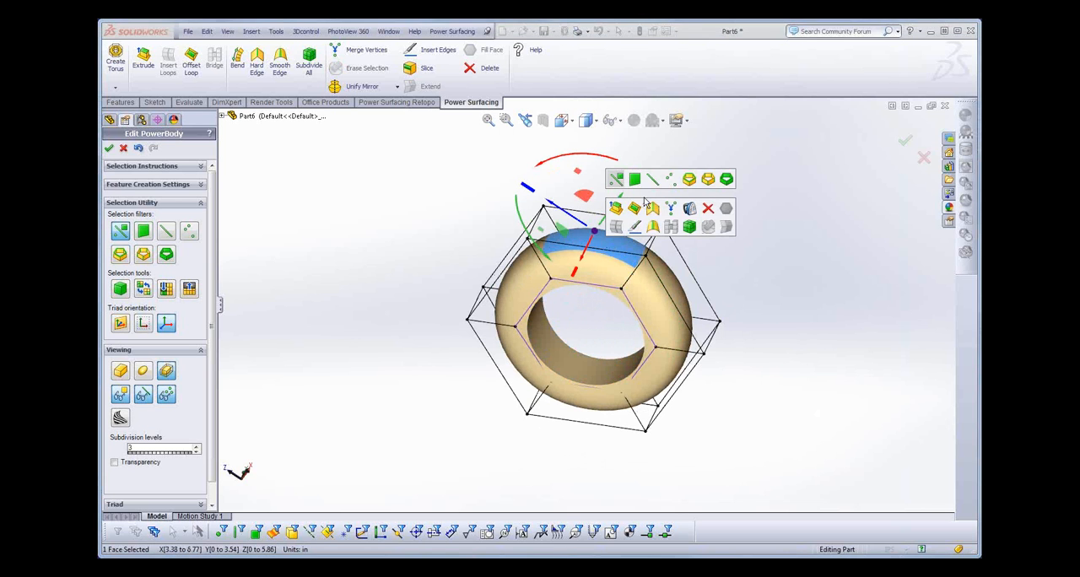
key("s")
left_click(652, 209)
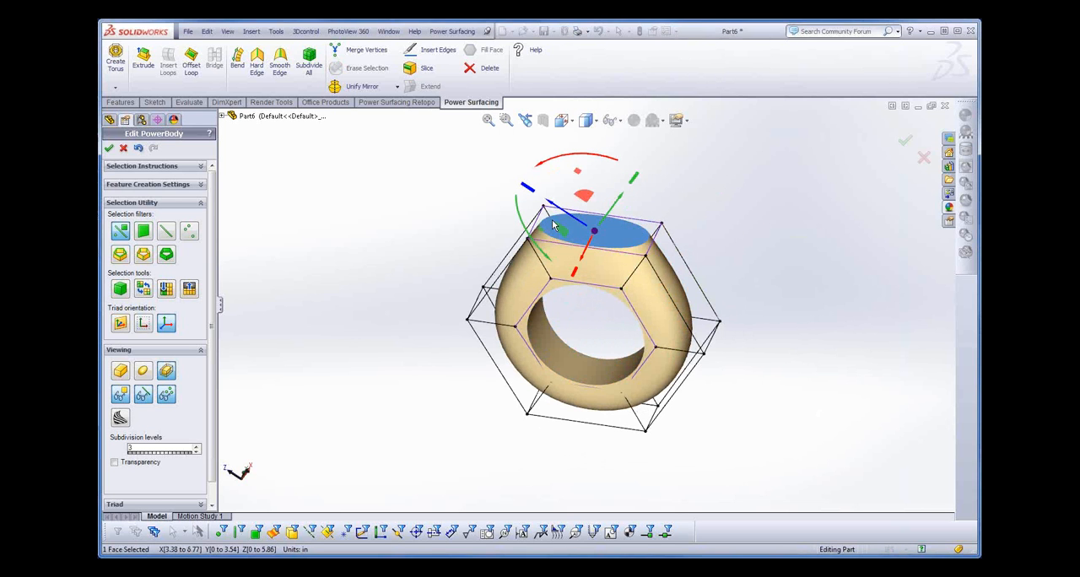
- Align the triad to the flat top face and enlarge the face, widening it to about -1.47 to 5 in along Y
left_click(120, 326)
middle_click_drag(788, 311, 762, 330)
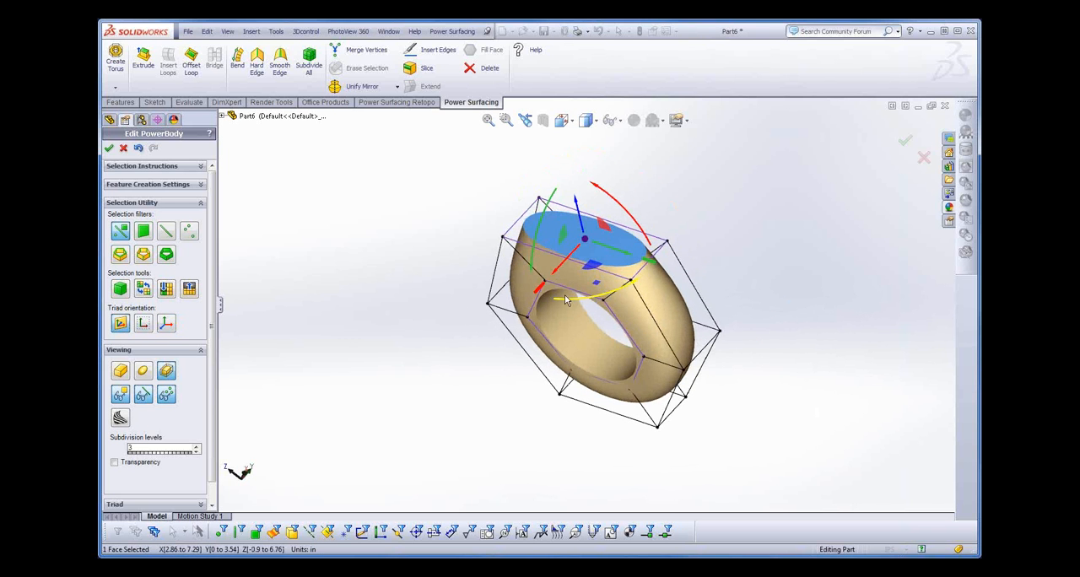
left_click_drag(565, 301, 499, 332)
middle_click_drag(518, 412, 543, 271)
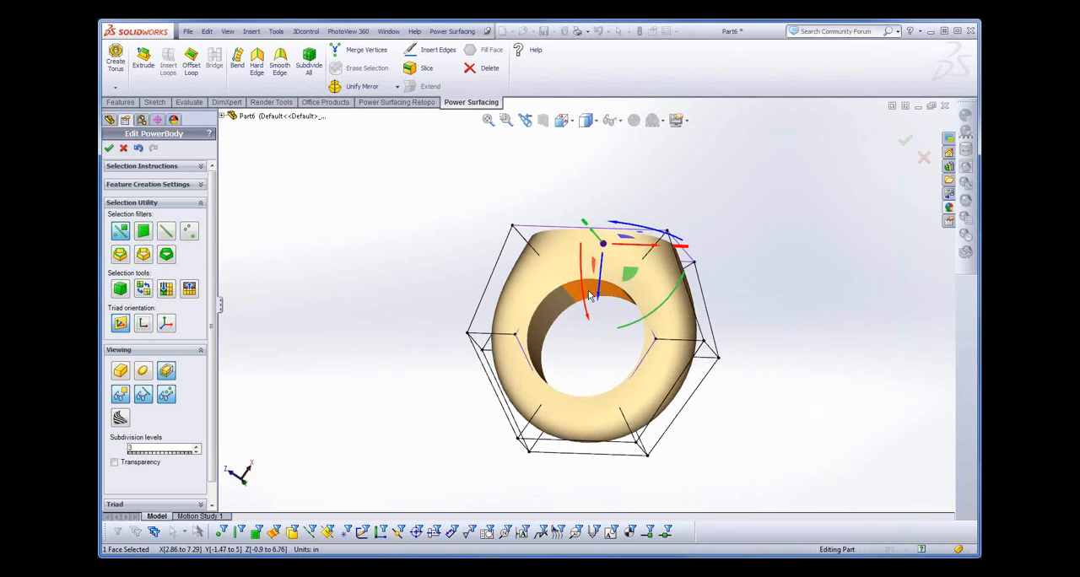
- Hide the control cage and display the ring as a smooth surface with its edges drawn on it
left_click(143, 401)
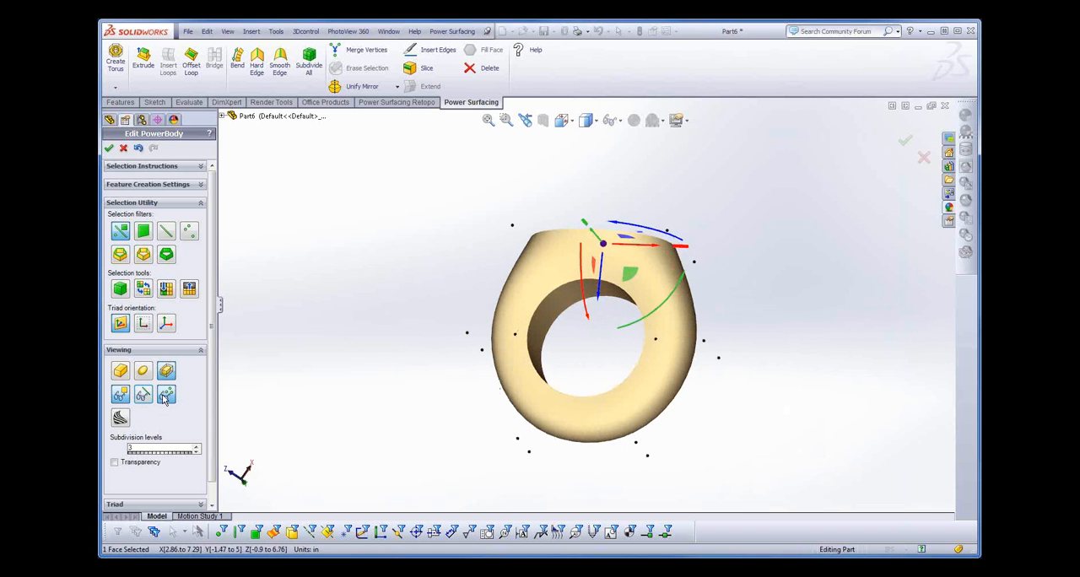
left_click(165, 398)
left_click(147, 396)
left_click(145, 371)
mouse_move(396, 308)
middle_mouse_down()
mouse_move(397, 353)
mouse_move(387, 293)
middle_mouse_up()
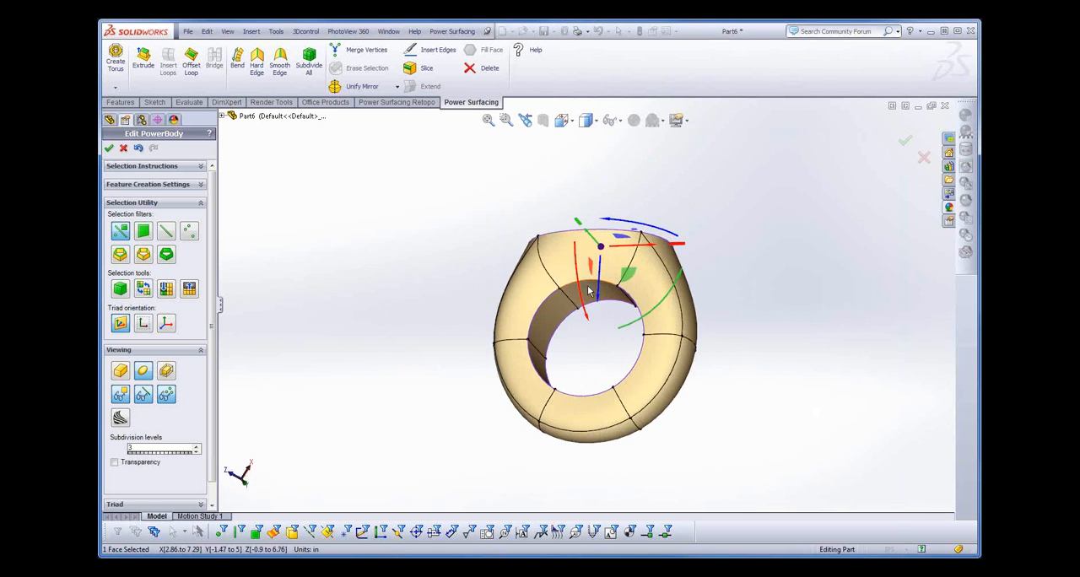
- Widen the inner face beneath the flat top to about -0.82 to 4.36 in along Y
left_click(594, 298)
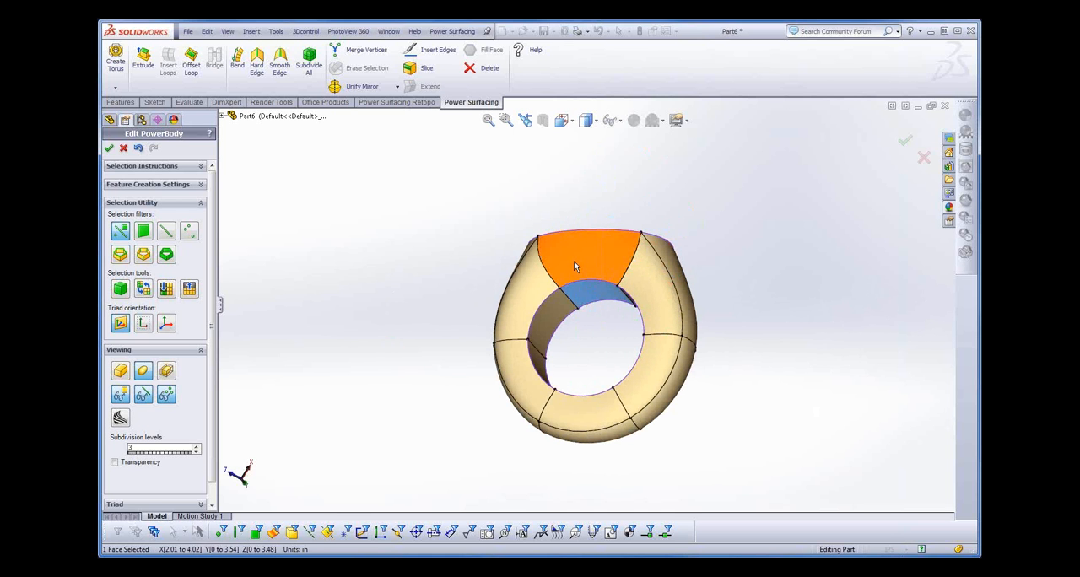
left_click(562, 255)
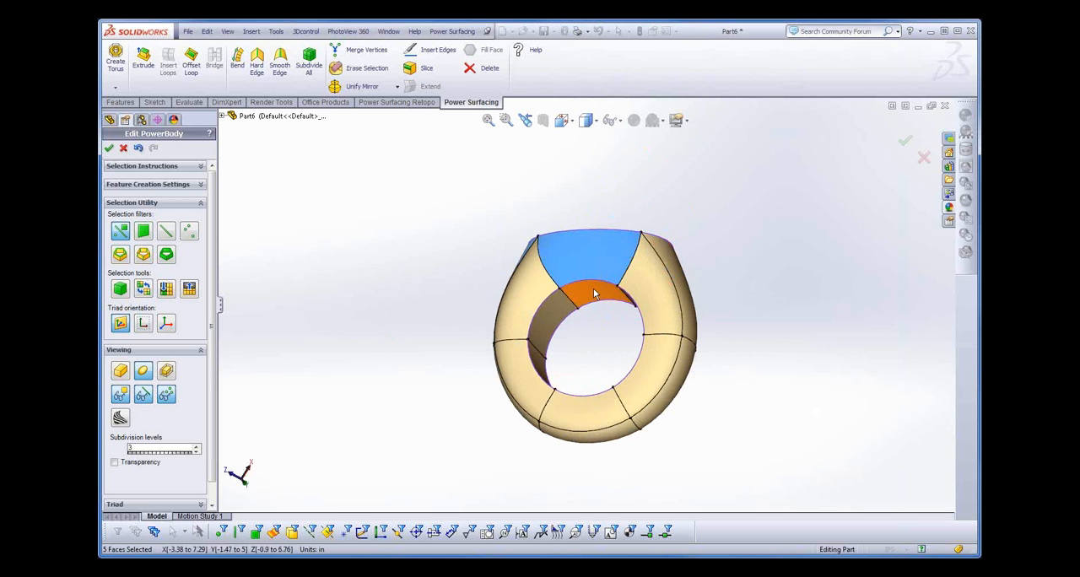
left_click(582, 284)
left_click_drag(576, 262, 565, 251)
middle_click_drag(485, 313, 647, 424)
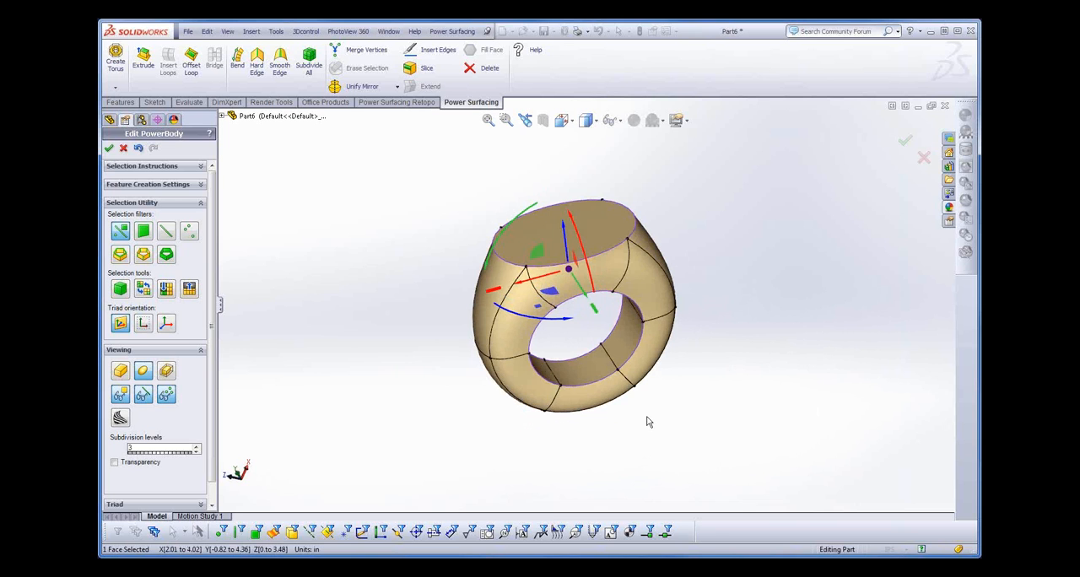
- Select the loop of six edges across the ring's inner band and scale it outward to about ±4.94 in along X
double_click(605, 359)
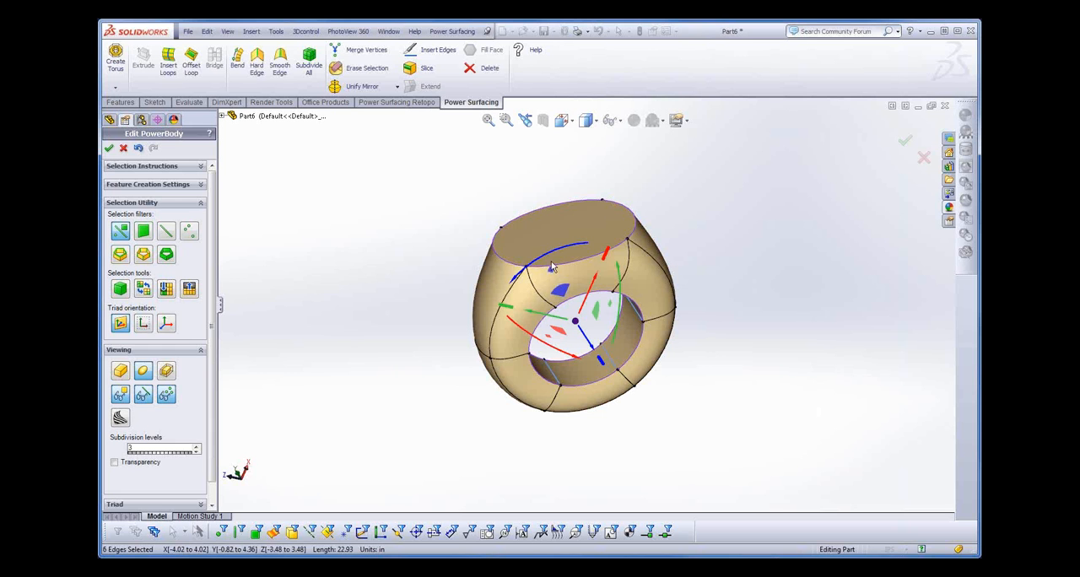
left_click_drag(551, 269, 537, 235)
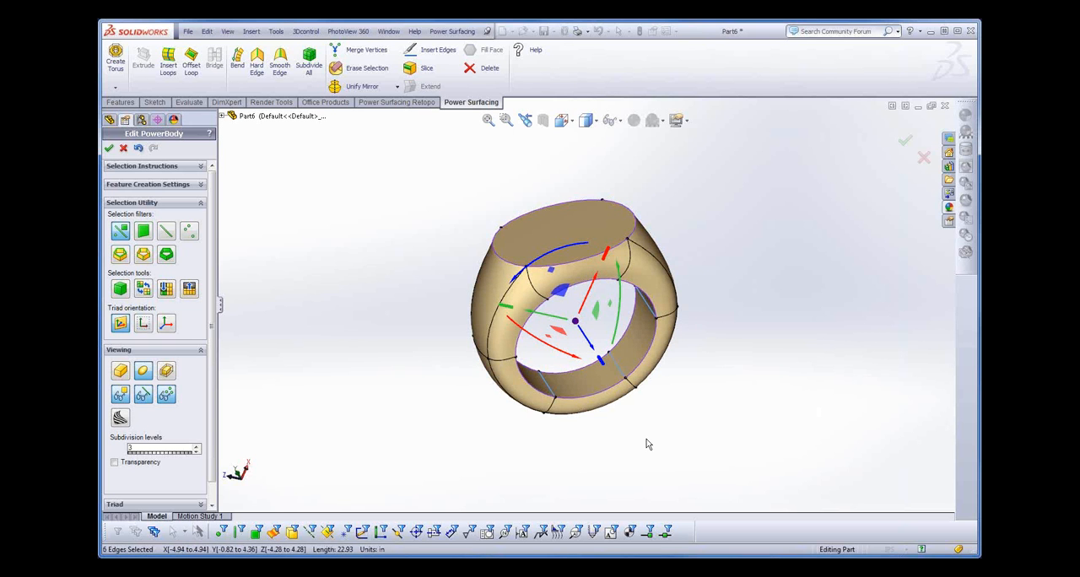
middle_click_drag(647, 445, 614, 408)
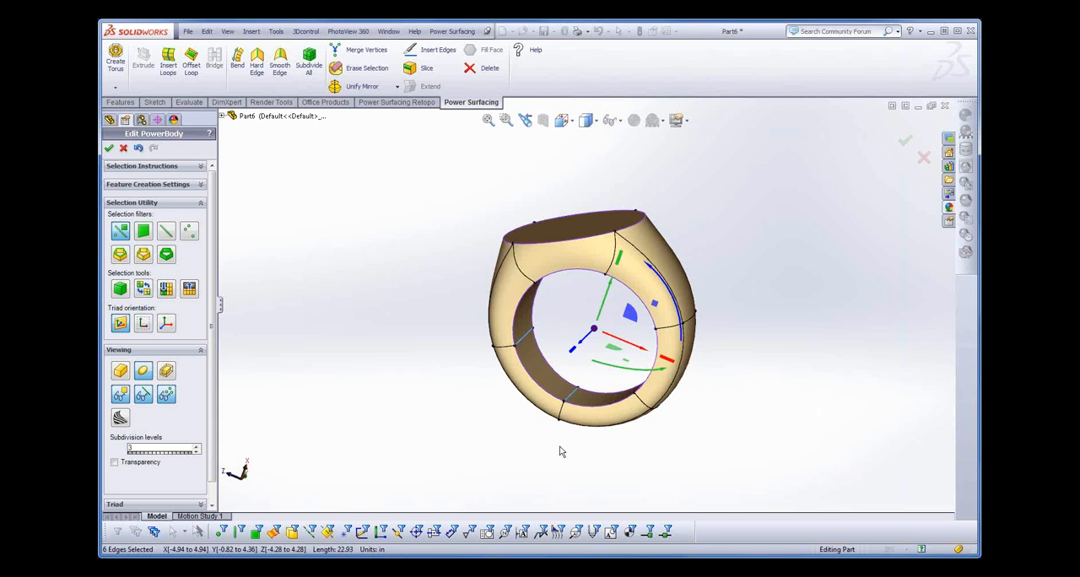
- Cancel the PowerBody edit and discard the ring
middle_click_drag(759, 414, 284, 128)
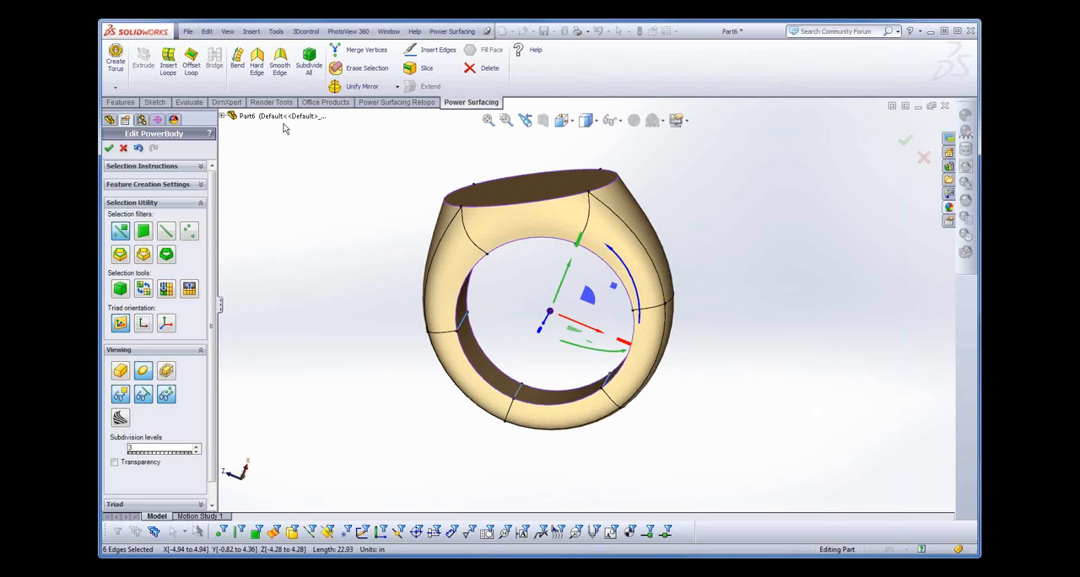
left_click(123, 147)
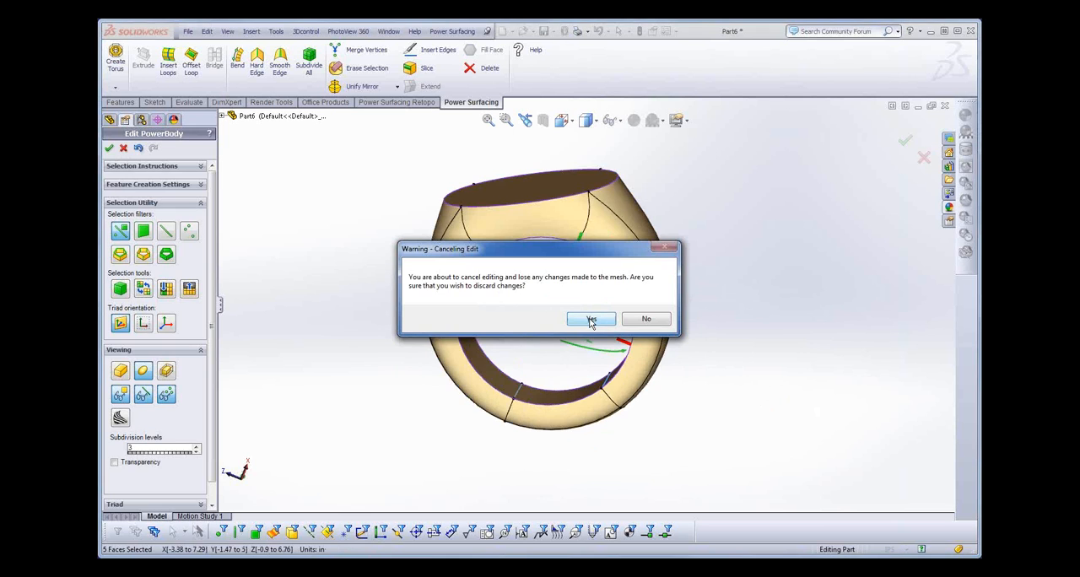
left_click(591, 320)
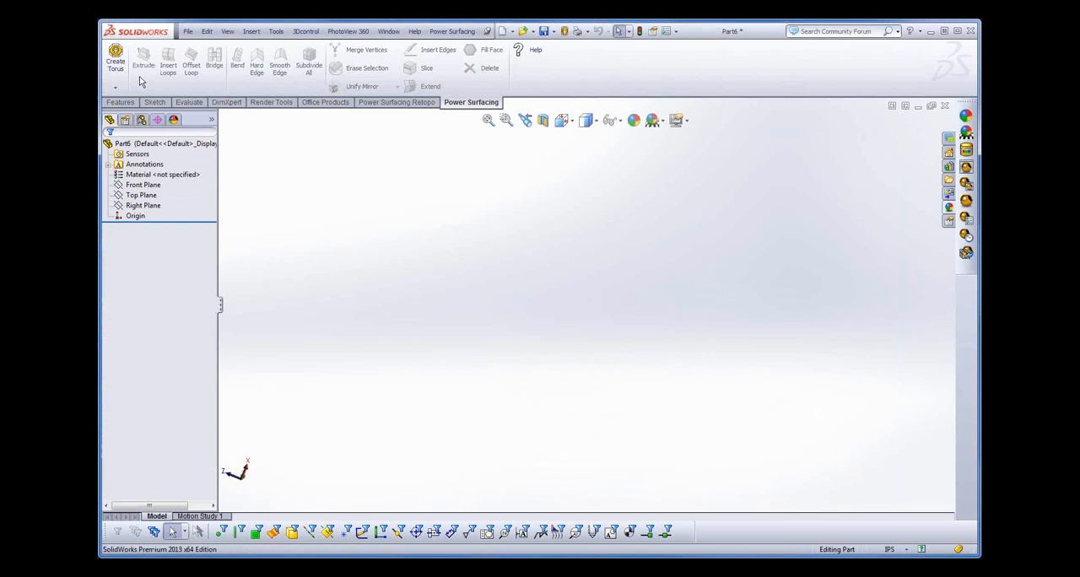
- Sketch a circle of about 1.42 in radius centred on the origin of the Top Plane and exit the sketch
left_click(120, 103)
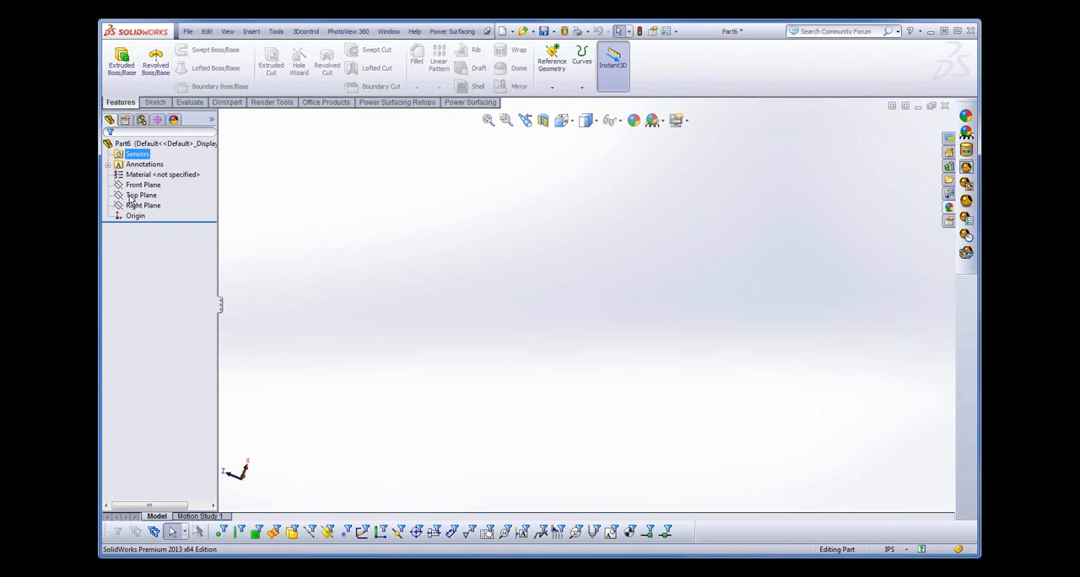
left_click(135, 186)
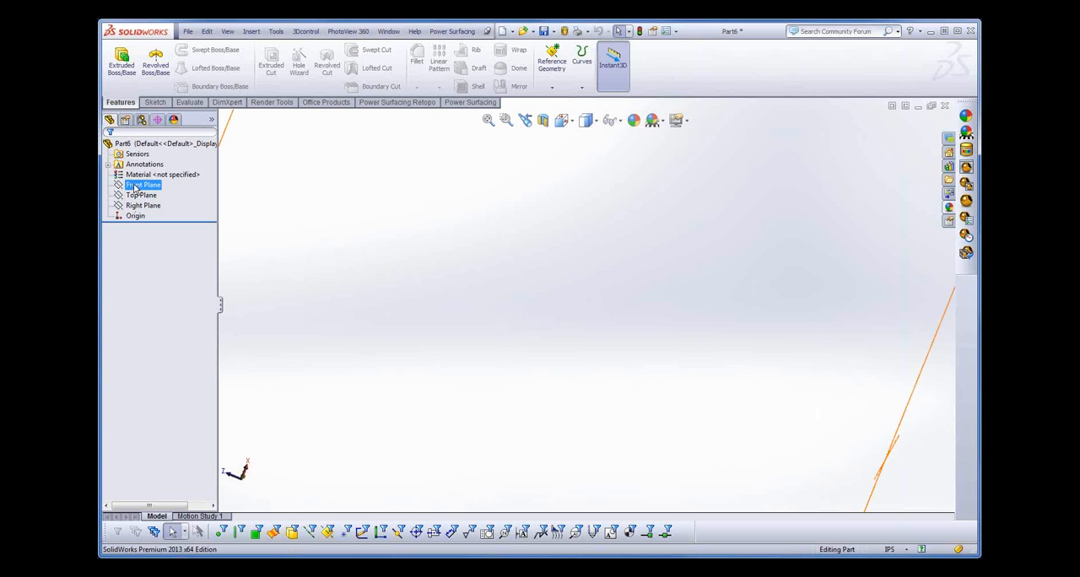
left_click(139, 196, "ctrl")
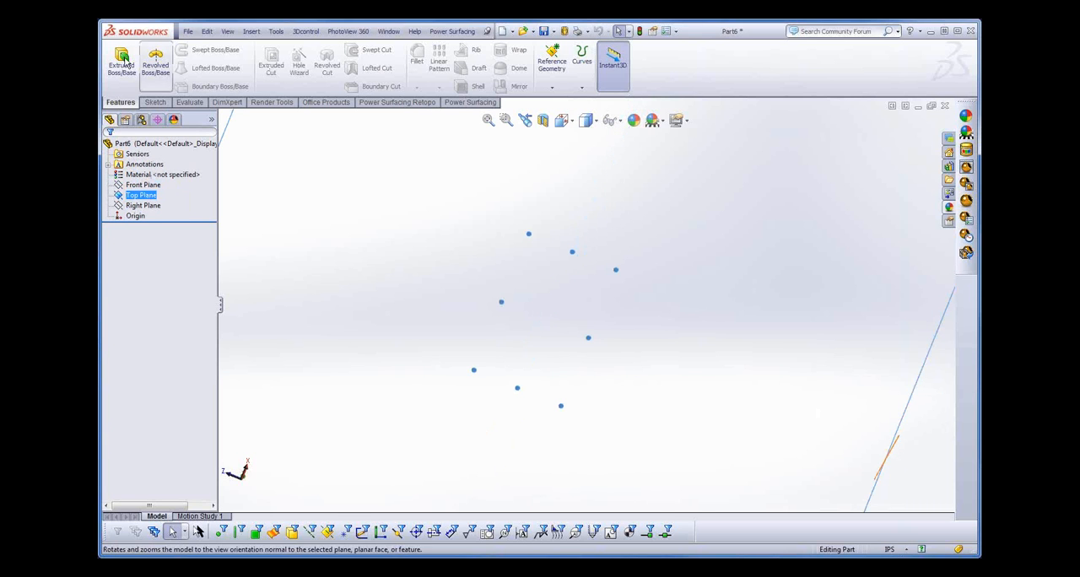
right_click(139, 196)
left_click(171, 222)
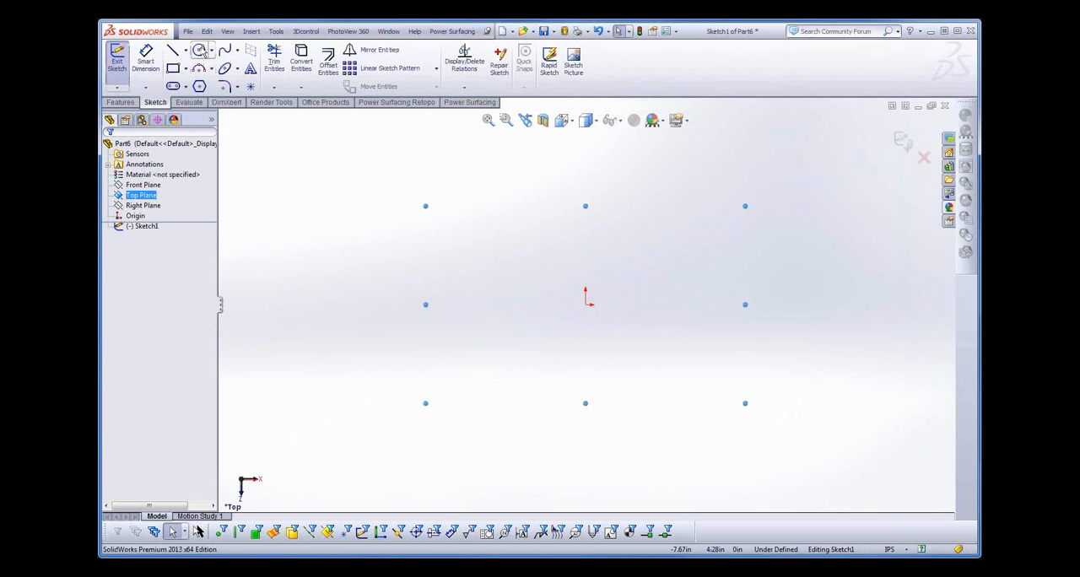
left_click(200, 53)
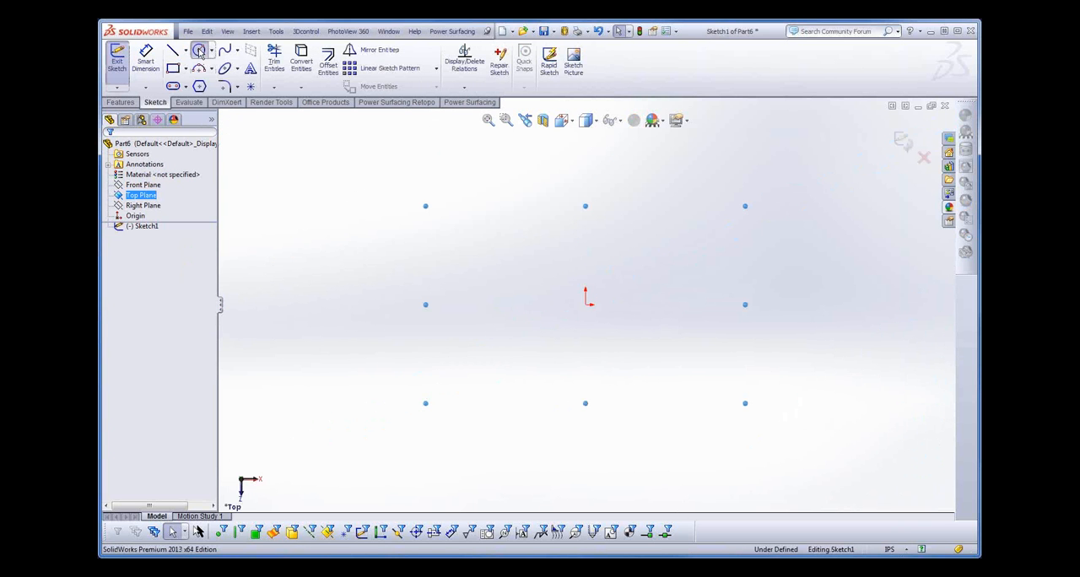
left_click(586, 304)
left_click(620, 358)
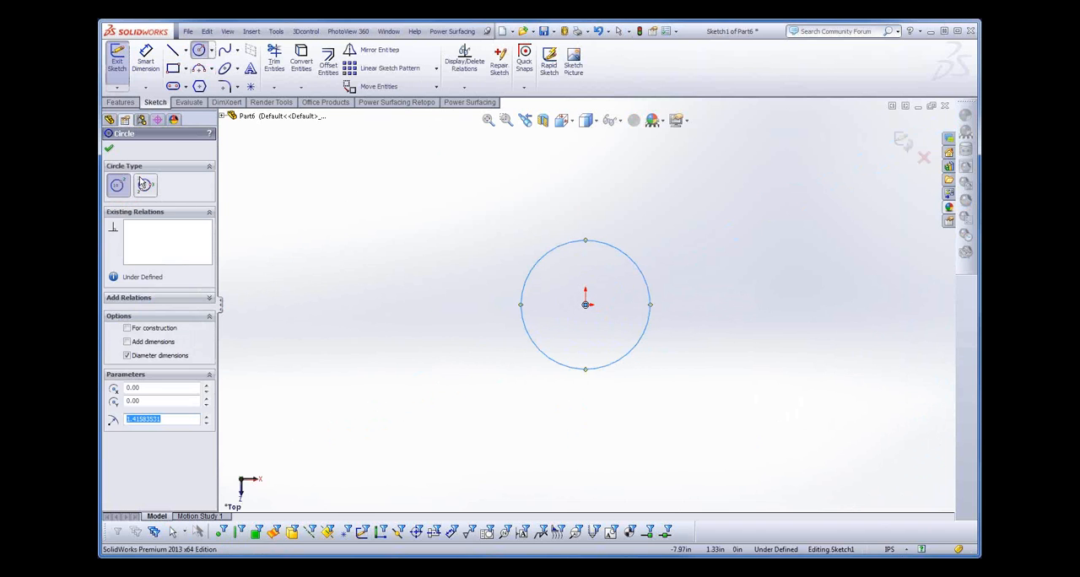
left_click(108, 146)
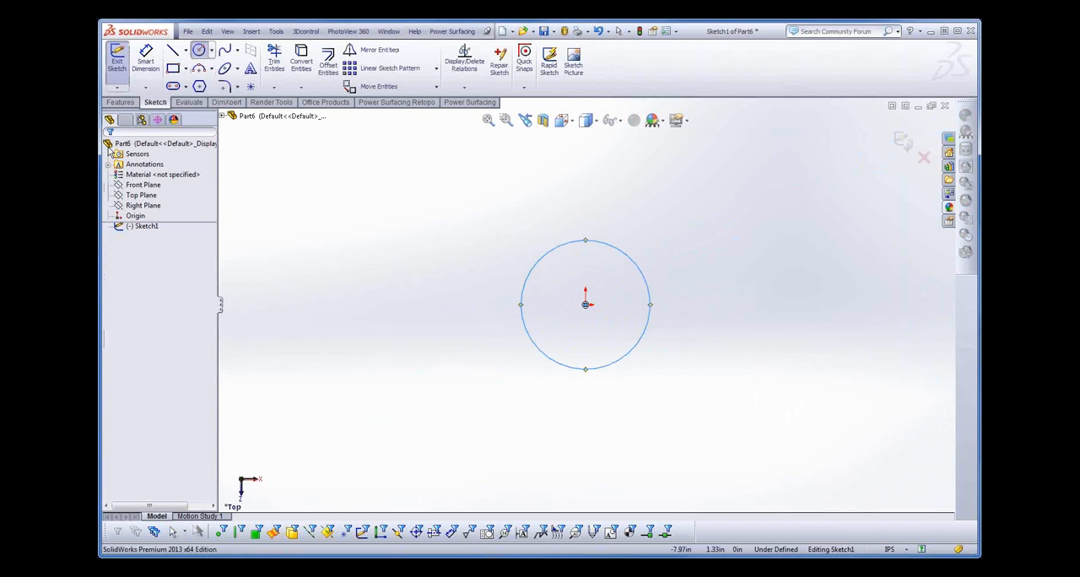
left_click(117, 66)
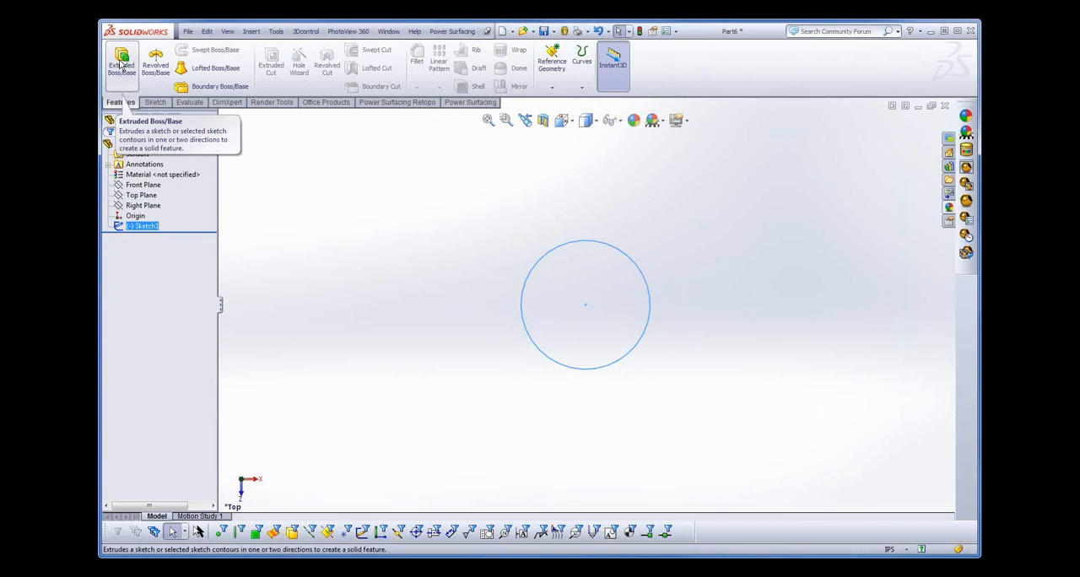
- Extrude the circle as a blind boss about 2.09 in high and select the resulting cylinder
left_click(120, 64)
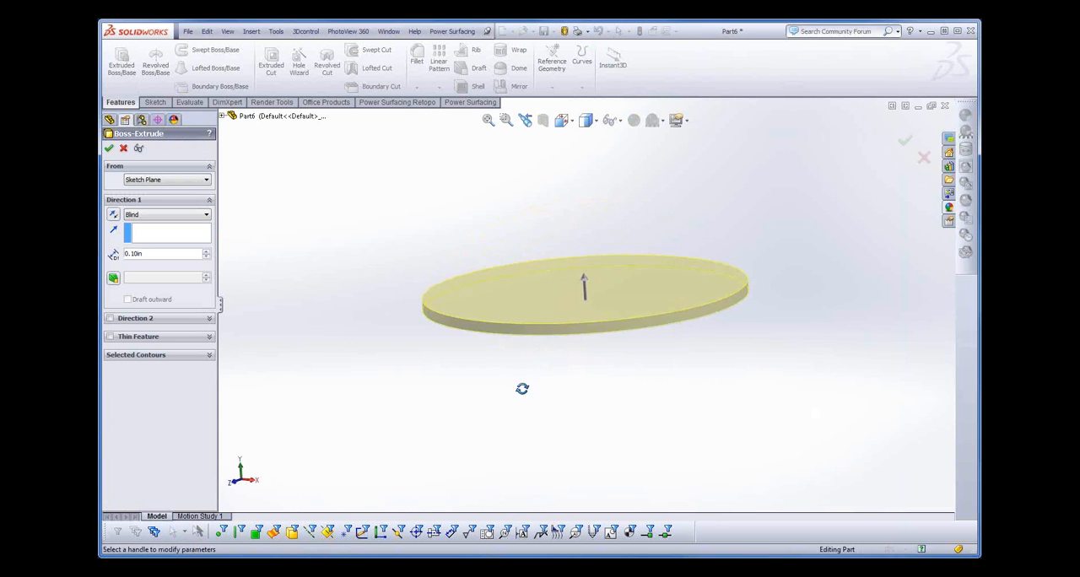
left_click_drag(593, 289, 574, 67)
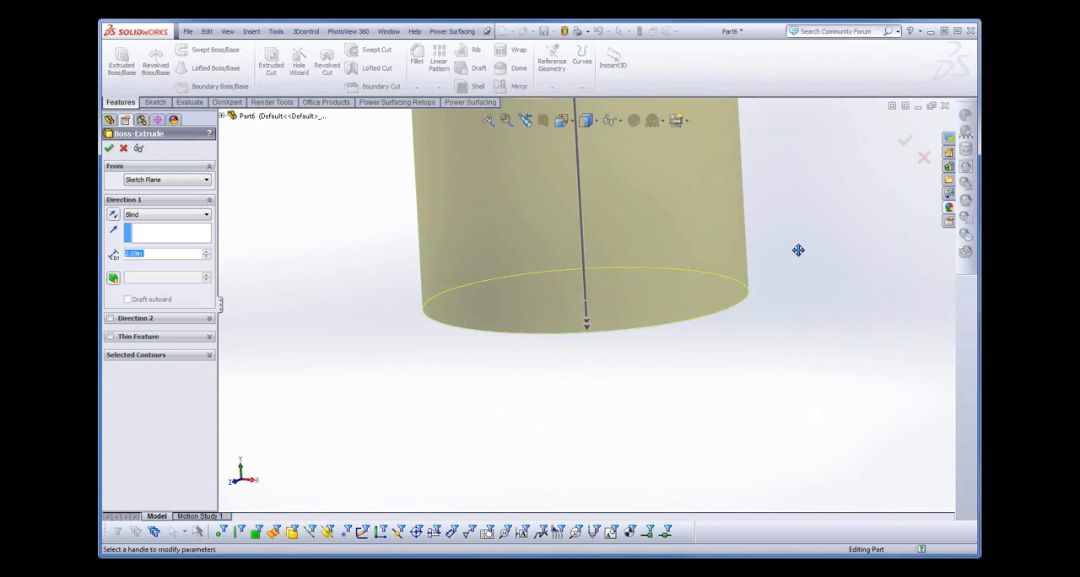
middle_click_drag(798, 248, 807, 369, "ctrl")
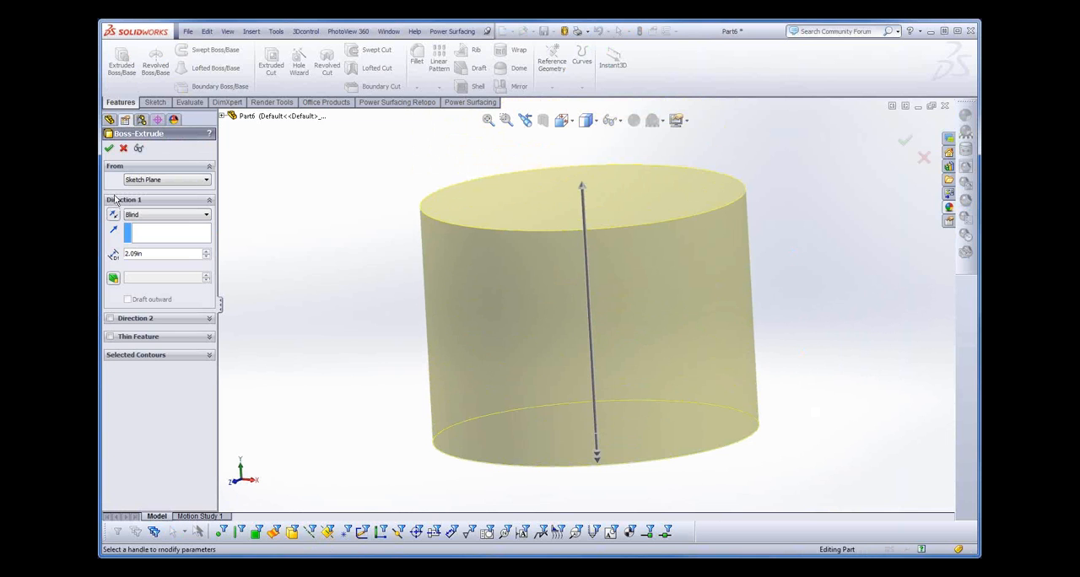
left_click(109, 147)
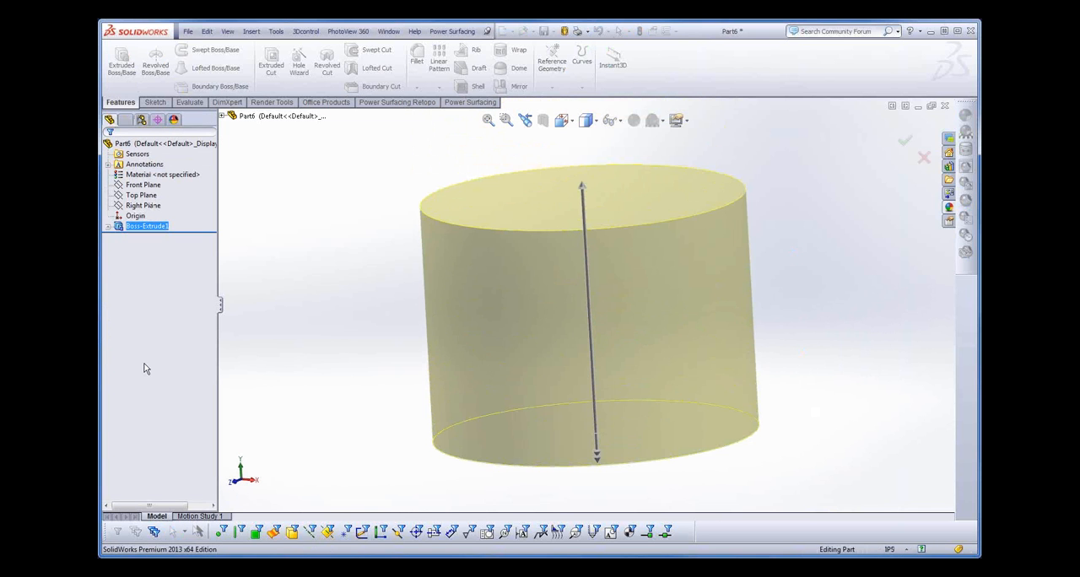
left_click(657, 319)
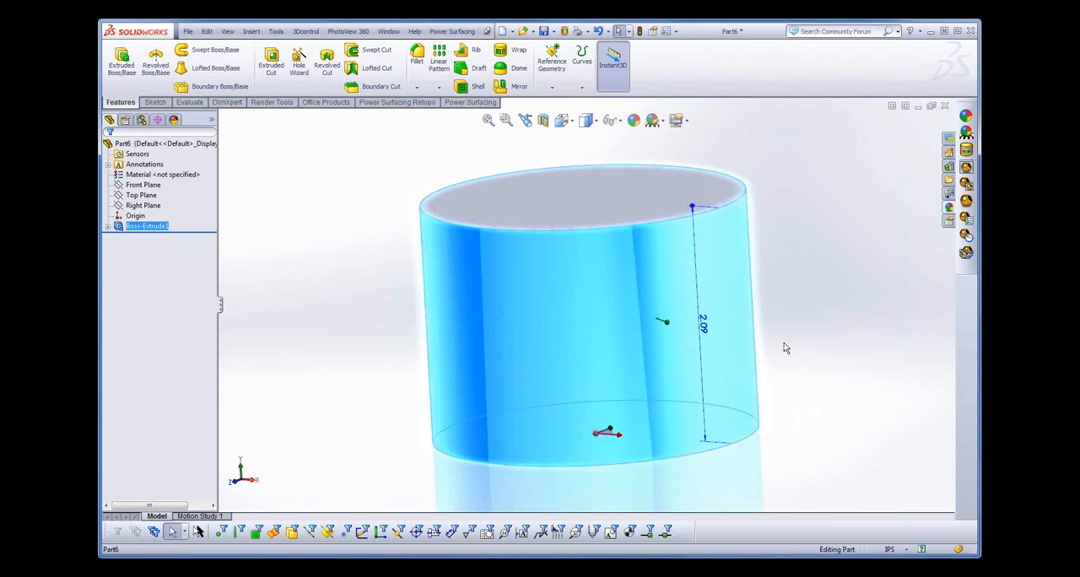
middle_click_drag(783, 338, 570, 278)
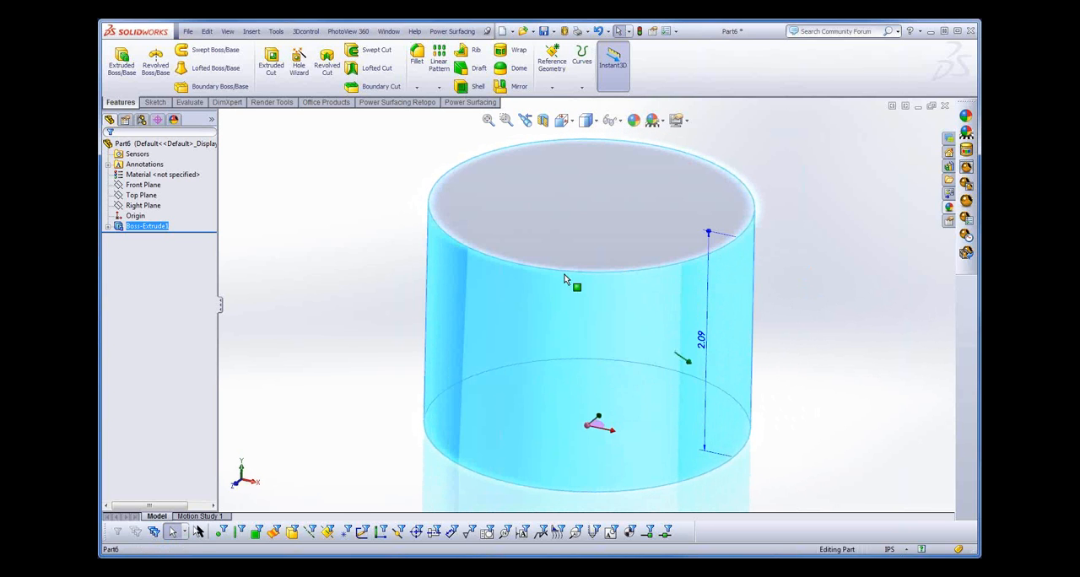
- Convert the cylinder's side face into an editable PowerBody with 15 control points in U and 8 in V
left_click(462, 103)
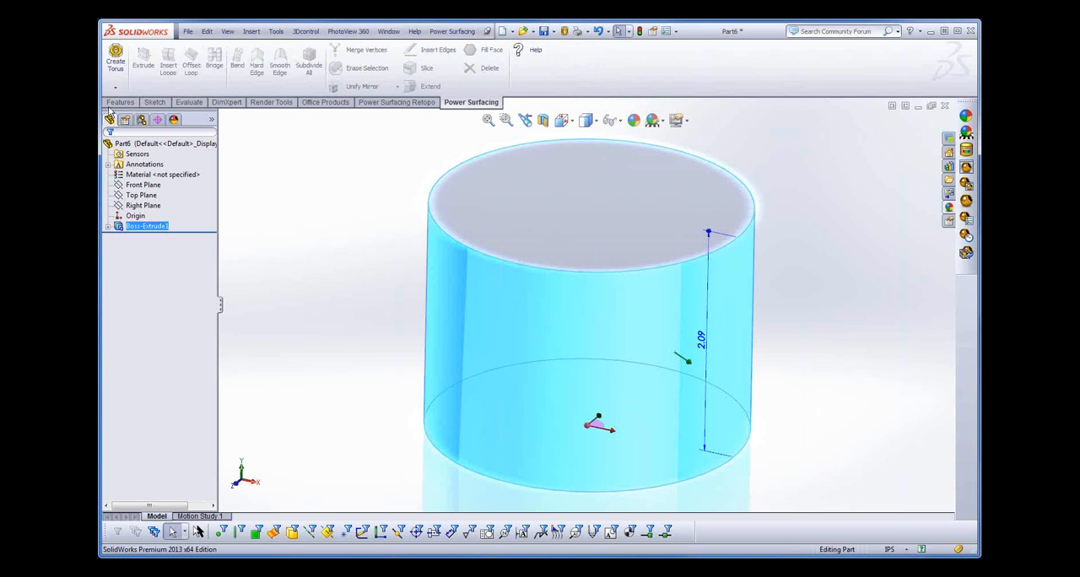
left_click(117, 88)
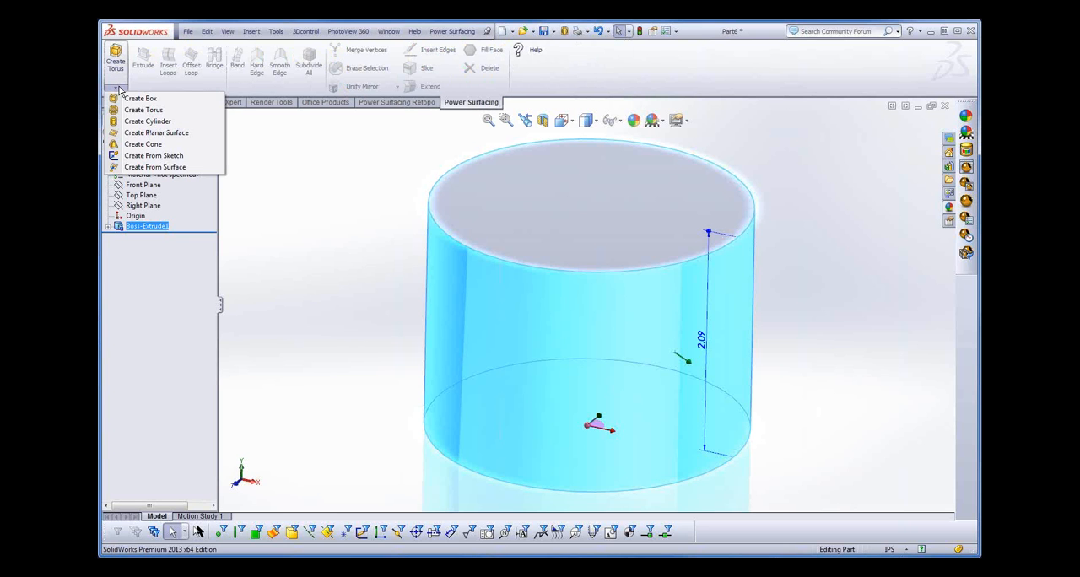
left_click(148, 168)
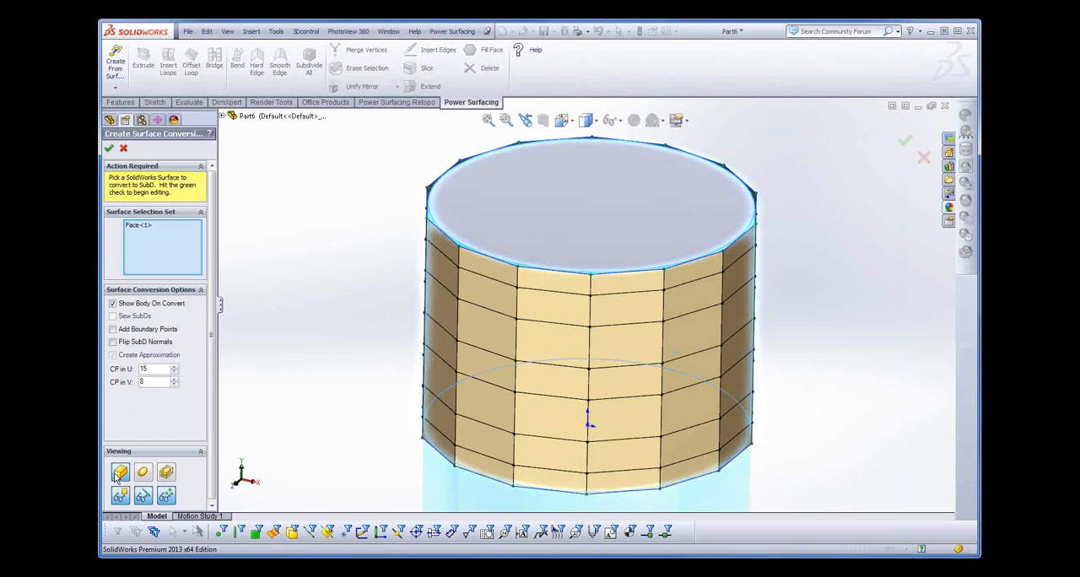
middle_click_drag(357, 230, 331, 278)
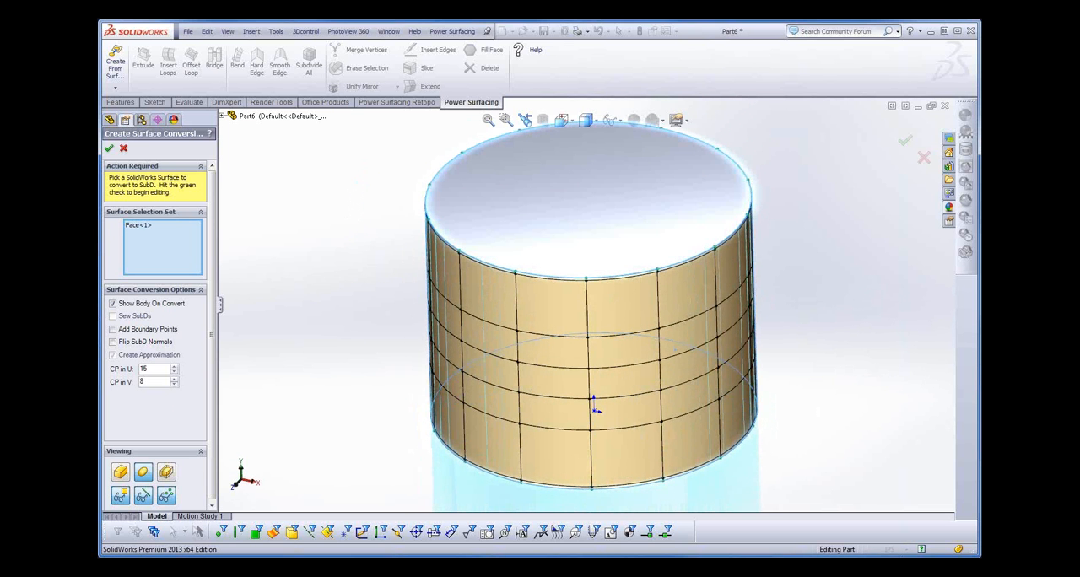
left_click(109, 148)
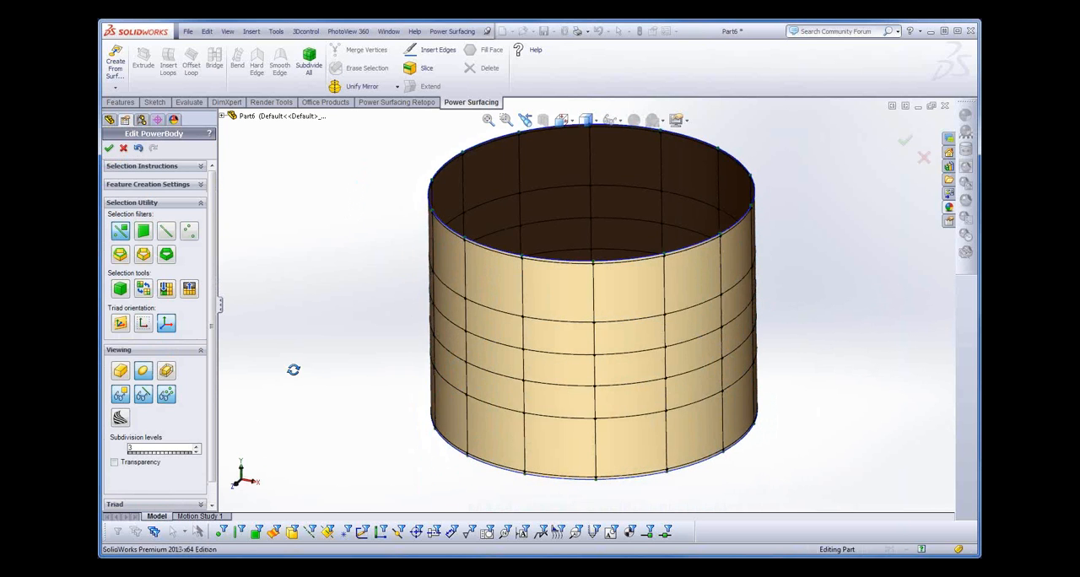
- Extrude two side faces of the cylinder wall, separated vertically by one face, outward by about 0.71 in
middle_click_drag(293, 370, 319, 363)
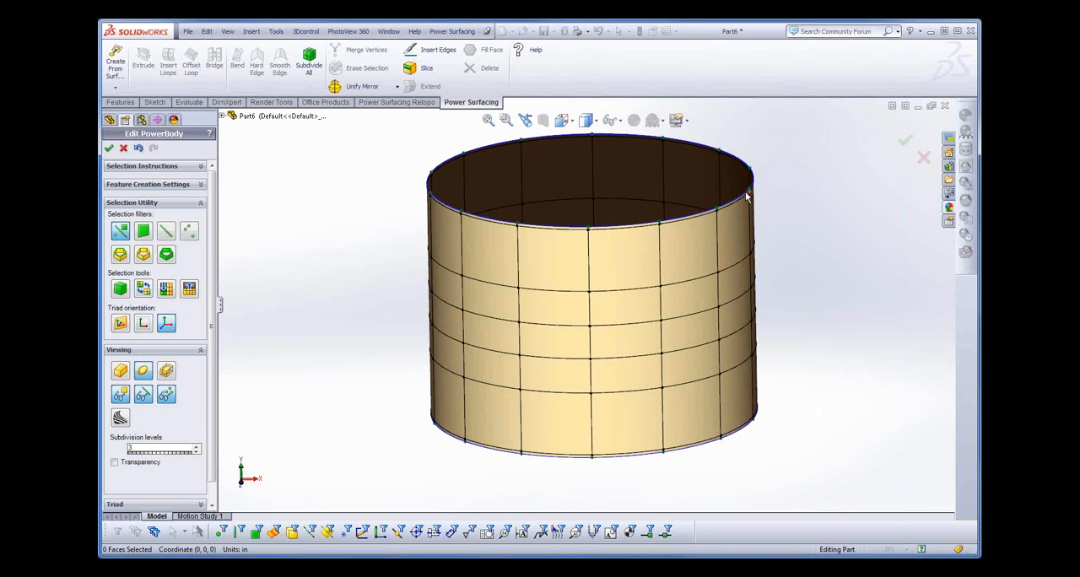
left_click(739, 281)
left_click(732, 349, "ctrl")
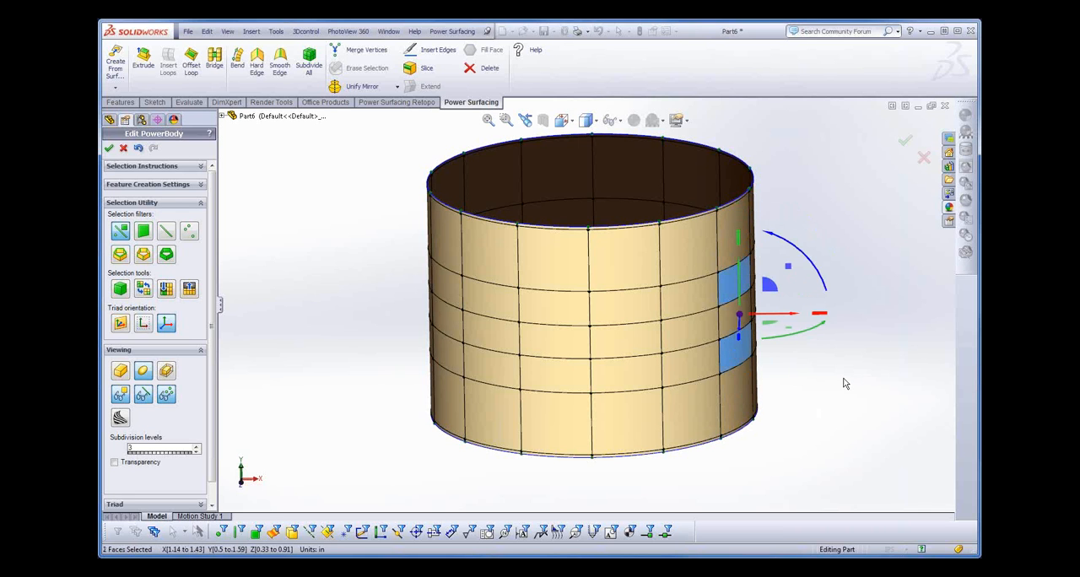
key("s")
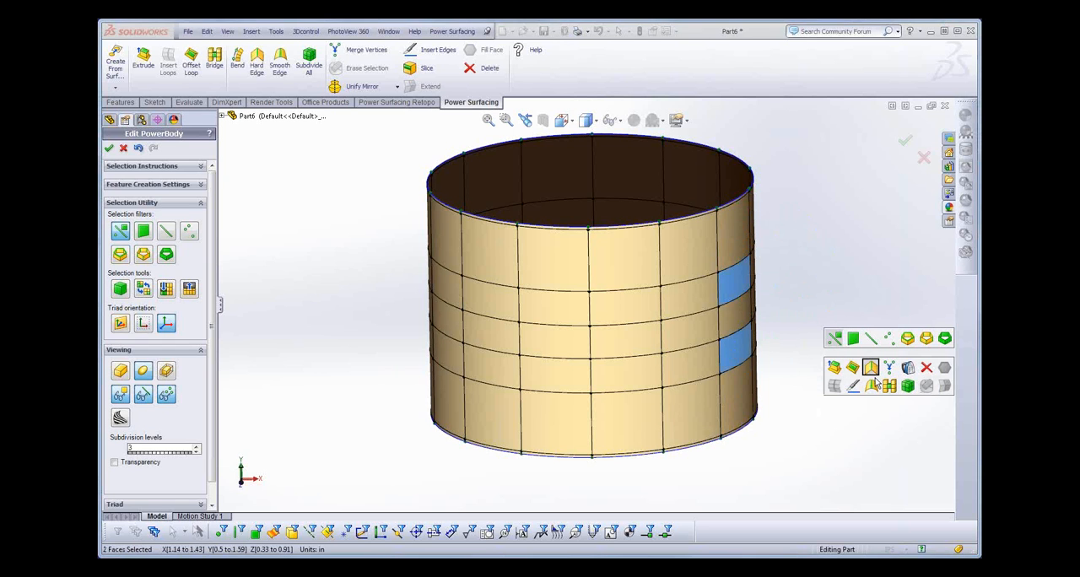
left_click(834, 369)
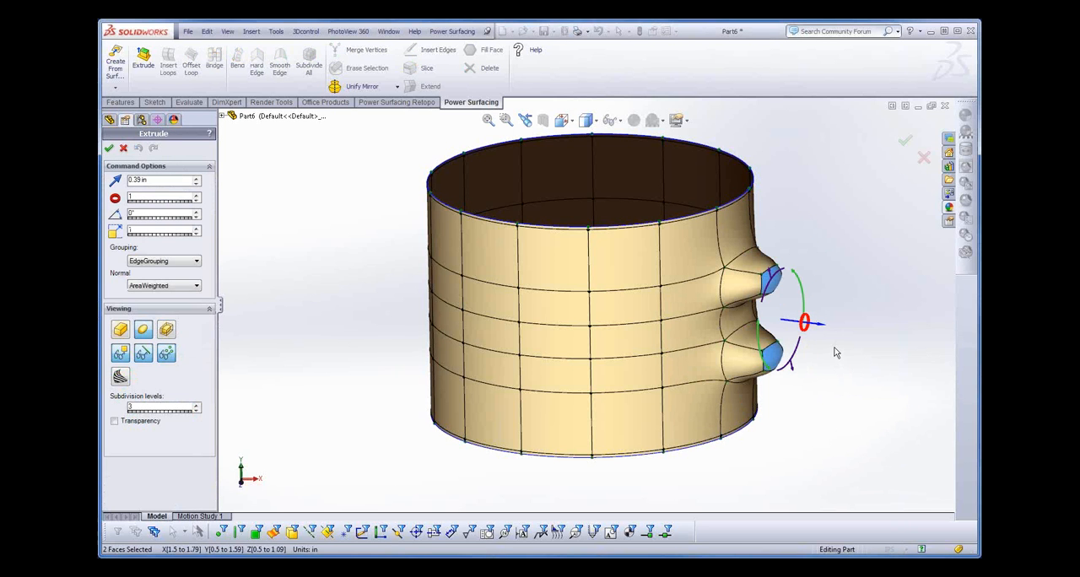
left_click_drag(819, 330, 839, 310)
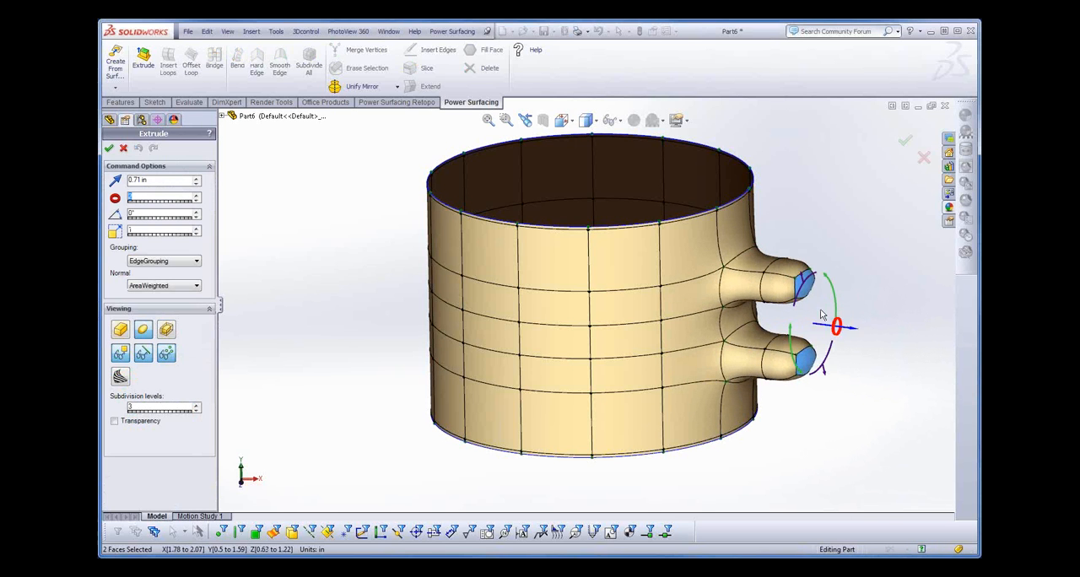
left_click(864, 301)
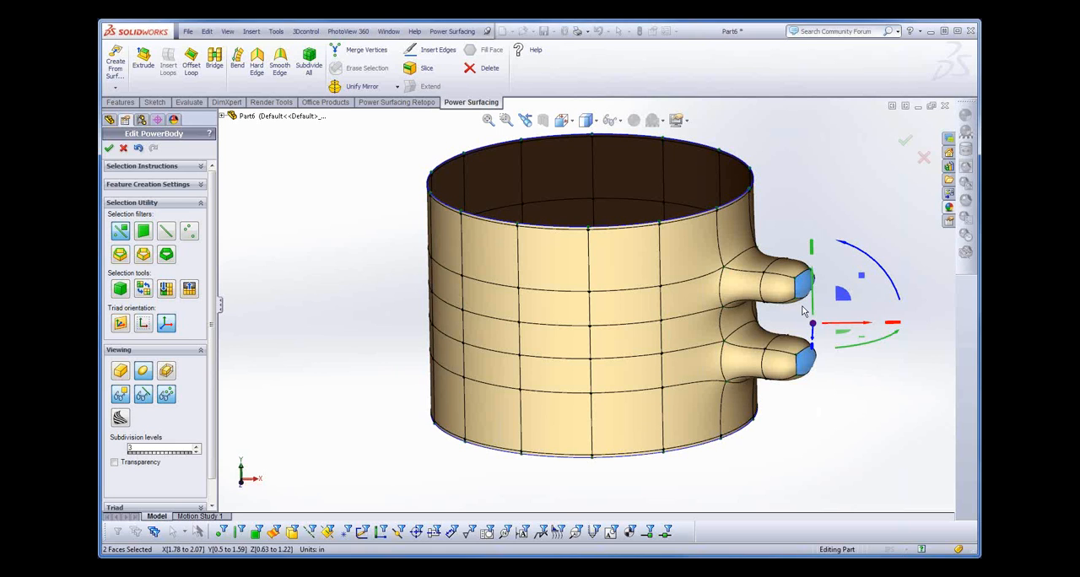
- Bridge the facing inner faces of the two extruded stubs into a closed mug handle and accept the PowerBody edit
right_click(806, 308)
left_click(817, 305)
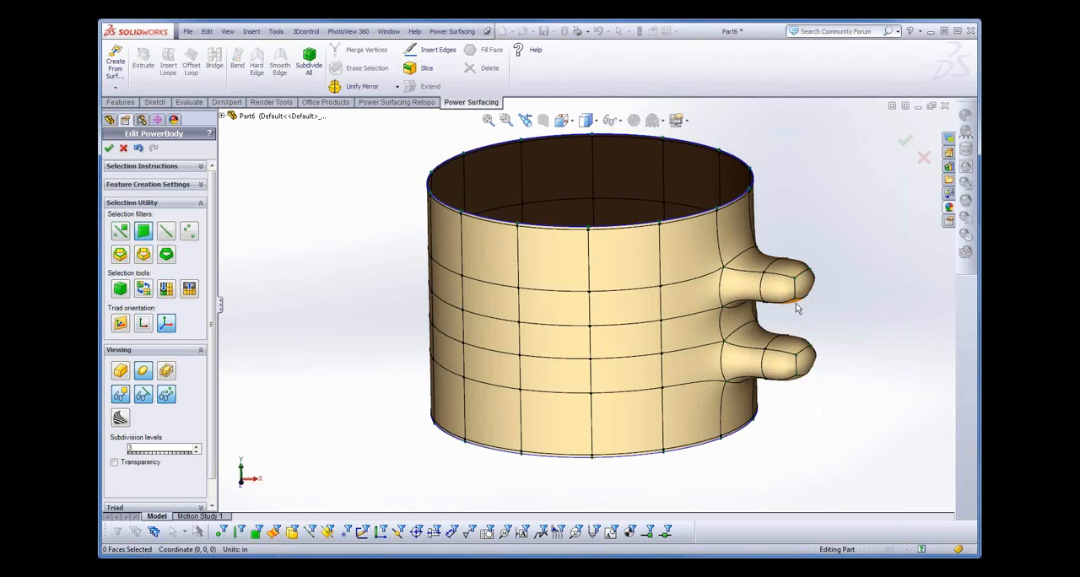
left_click(795, 302)
left_click(792, 344)
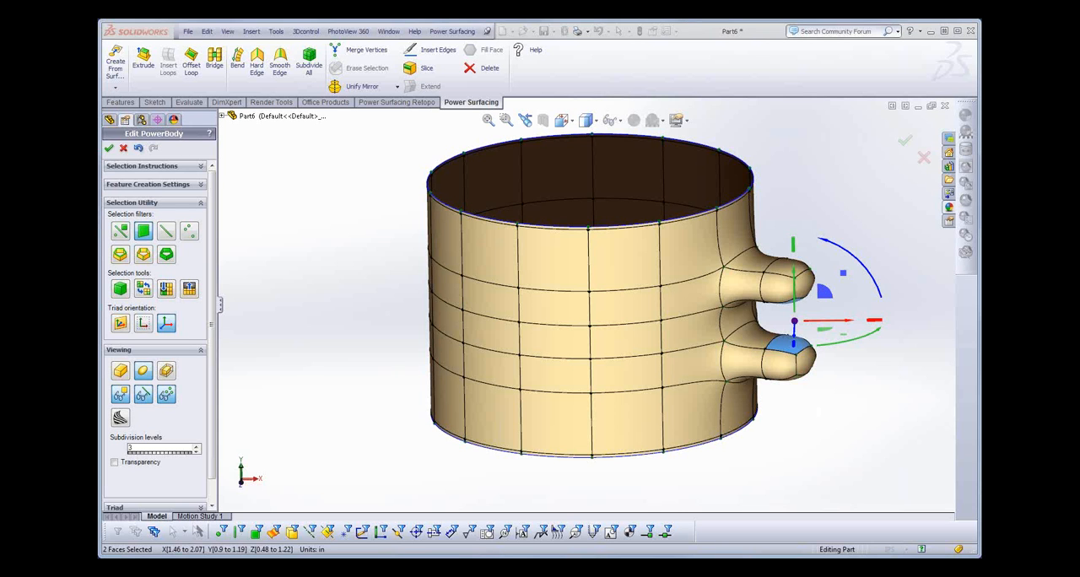
right_click(781, 326)
left_click(845, 349)
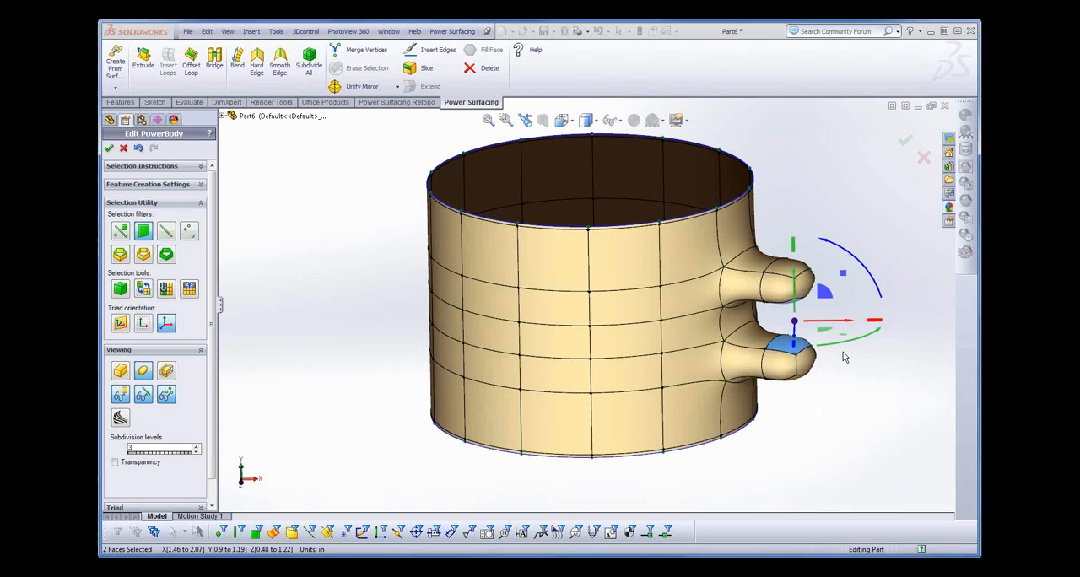
left_click(852, 376)
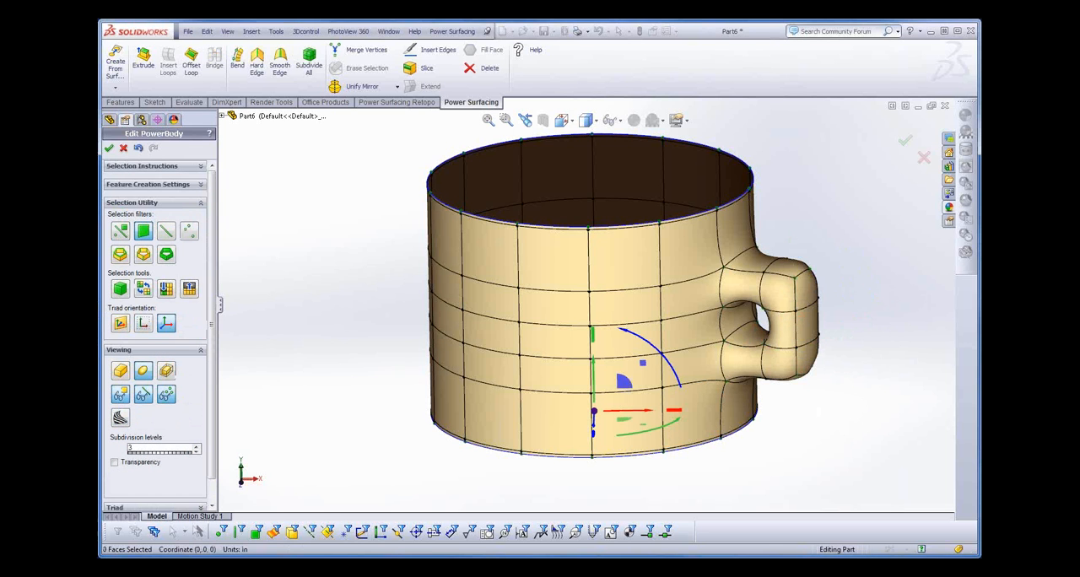
left_click(109, 148)
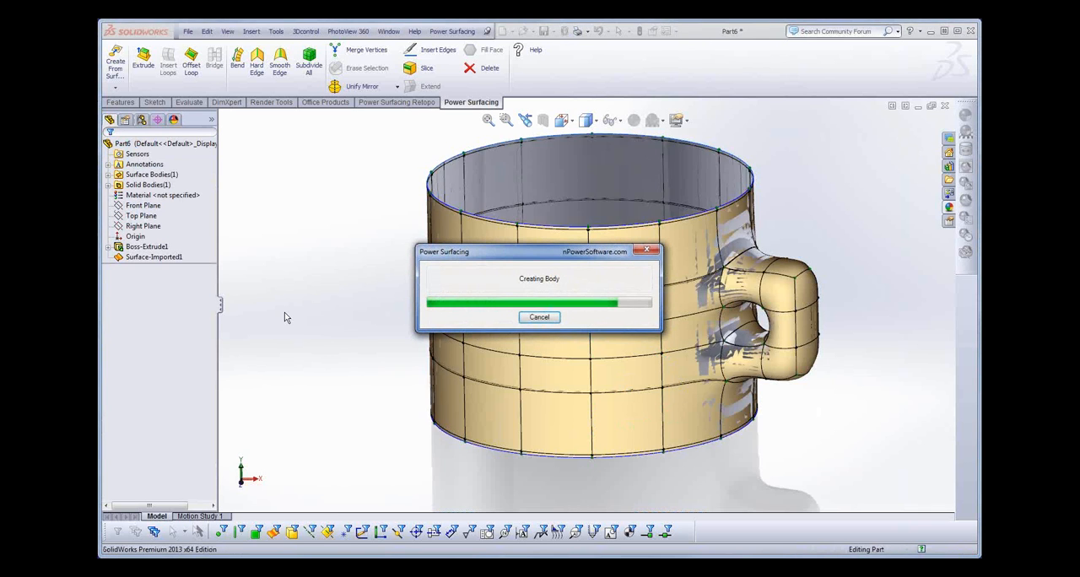
middle_click_drag(290, 370, 327, 378)
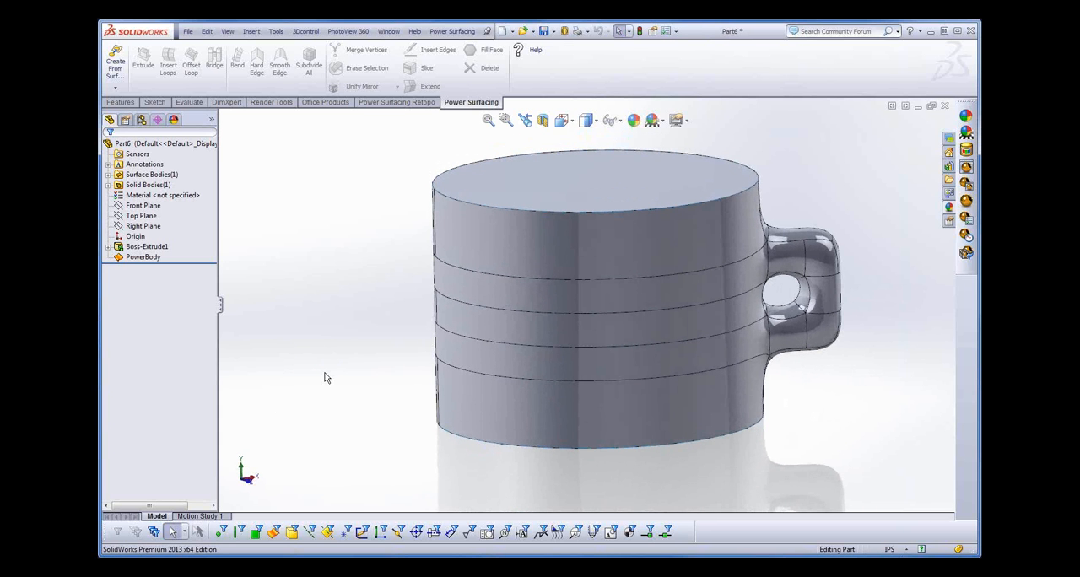